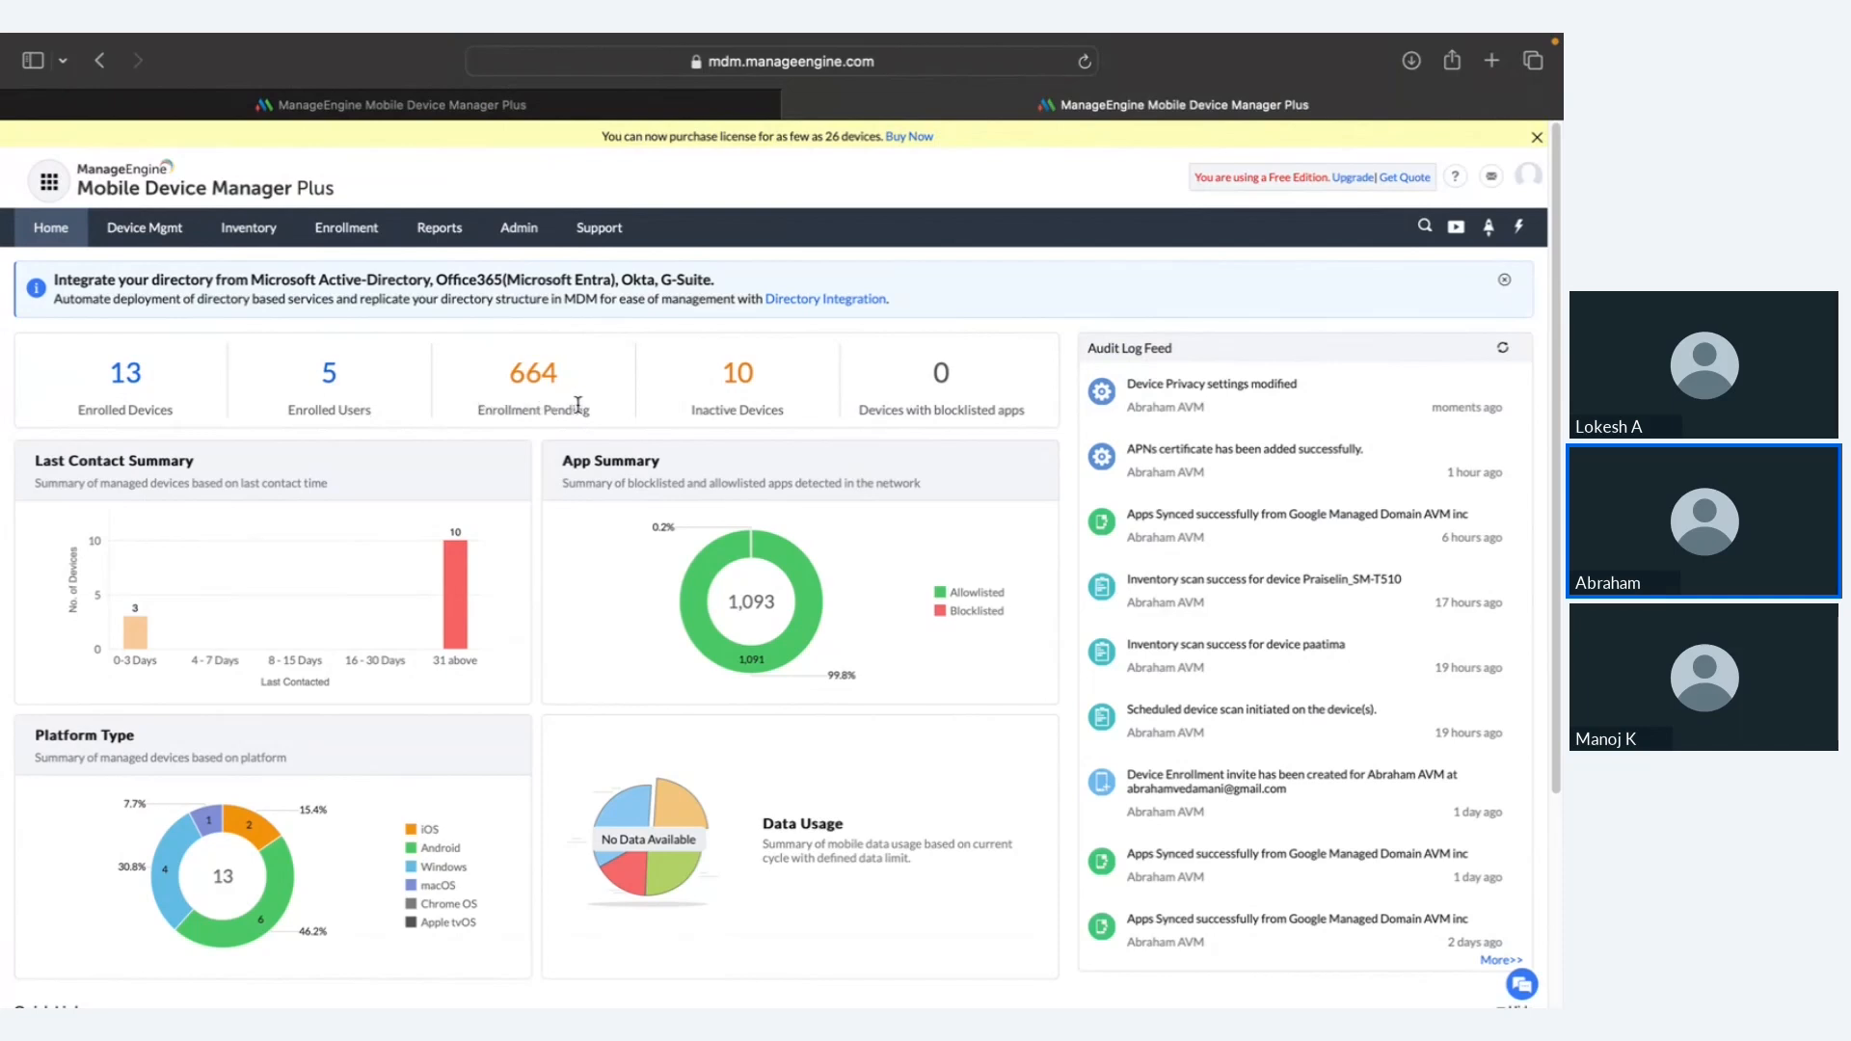
Step: Scroll through the dashboard charts to review the device summary
{"action": "scroll", "coordinate": [577, 404], "scroll_direction": "down", "scroll_amount": 3}
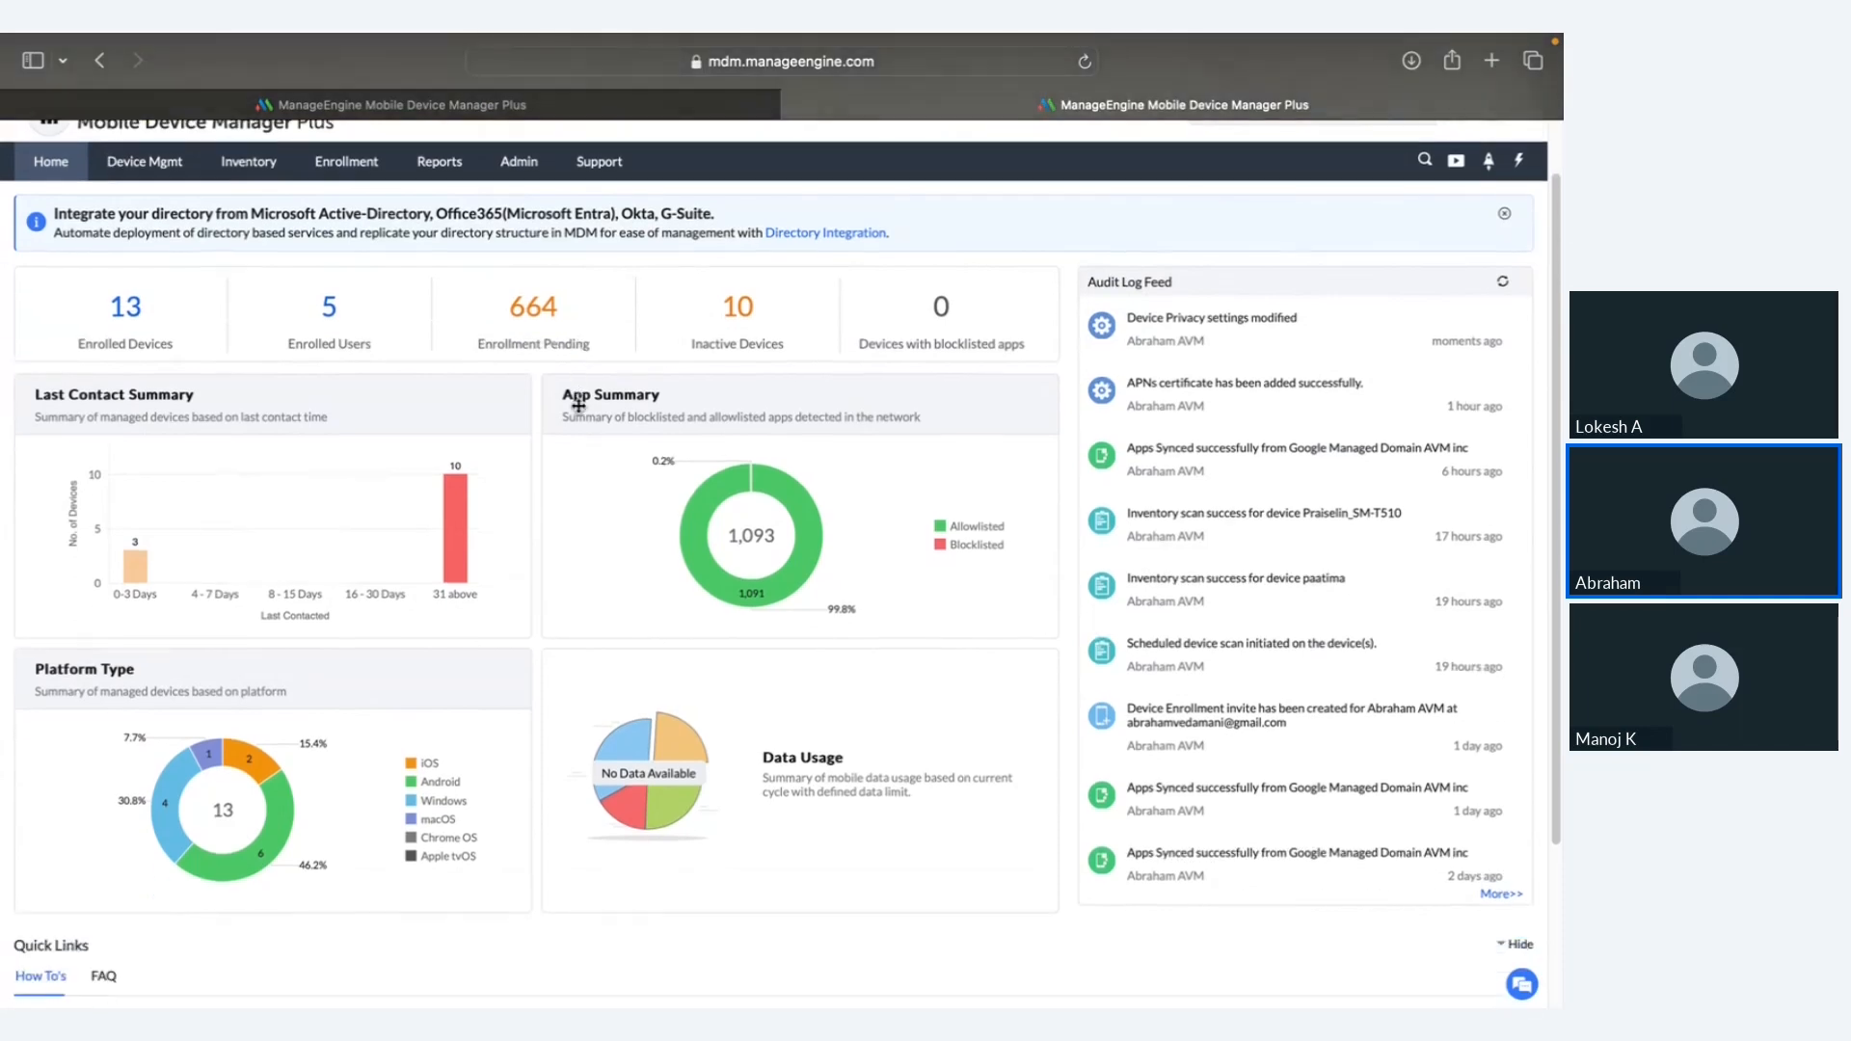
{"action": "mouse_move", "coordinate": [456, 497]}
{"action": "mouse_move", "coordinate": [680, 488]}
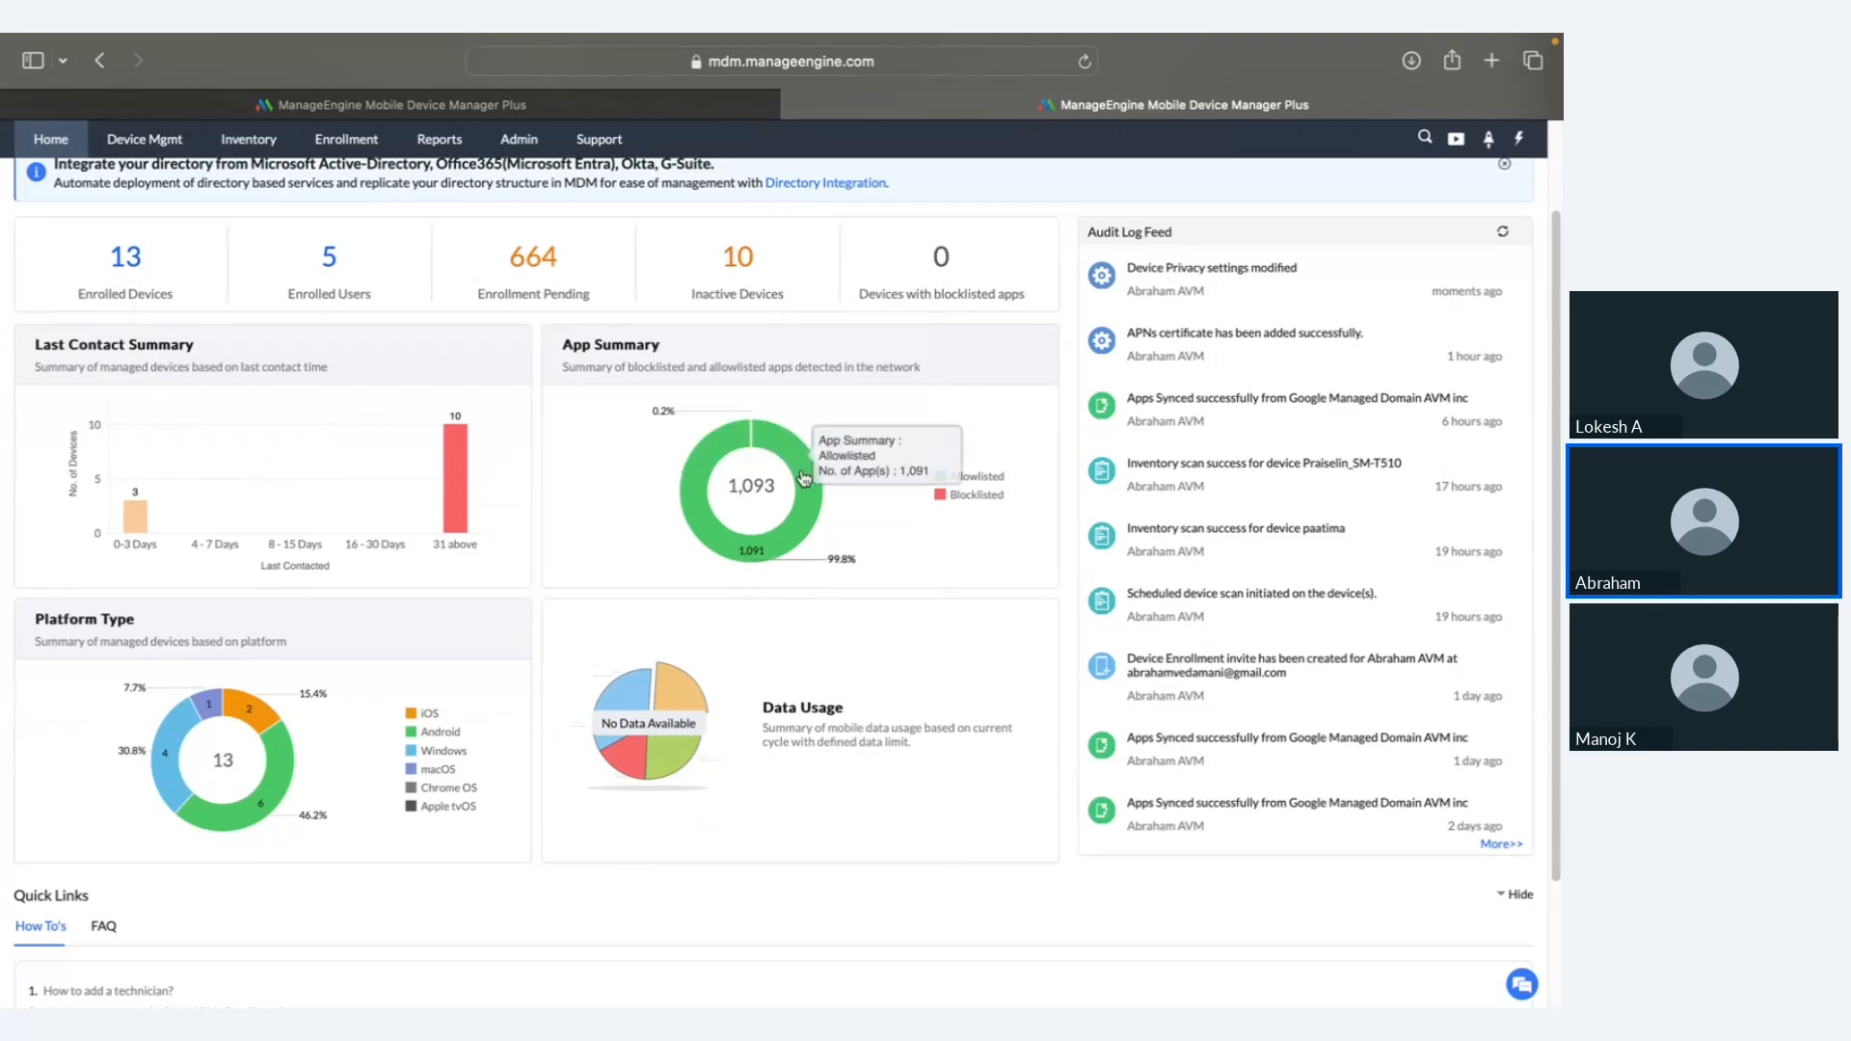
{"action": "mouse_move", "coordinate": [244, 790]}
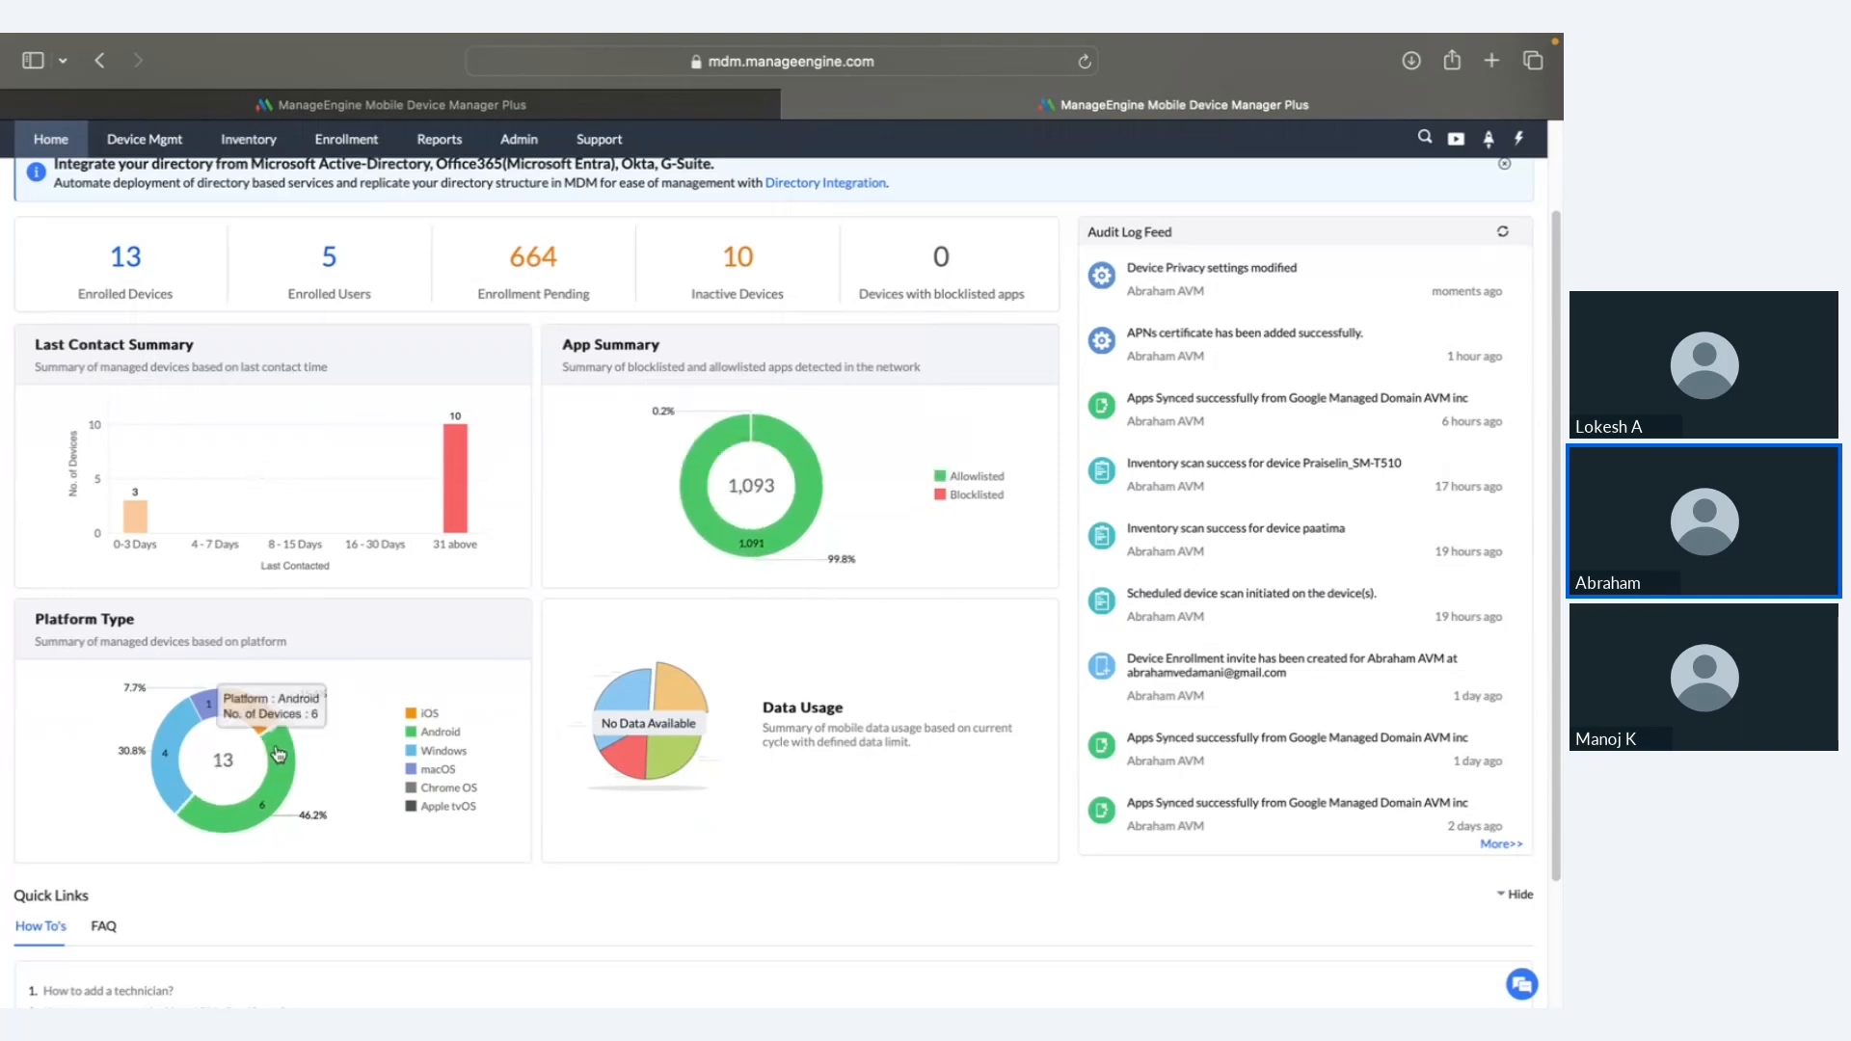
{"action": "scroll", "coordinate": [221, 428], "scroll_direction": "up", "scroll_amount": 2}
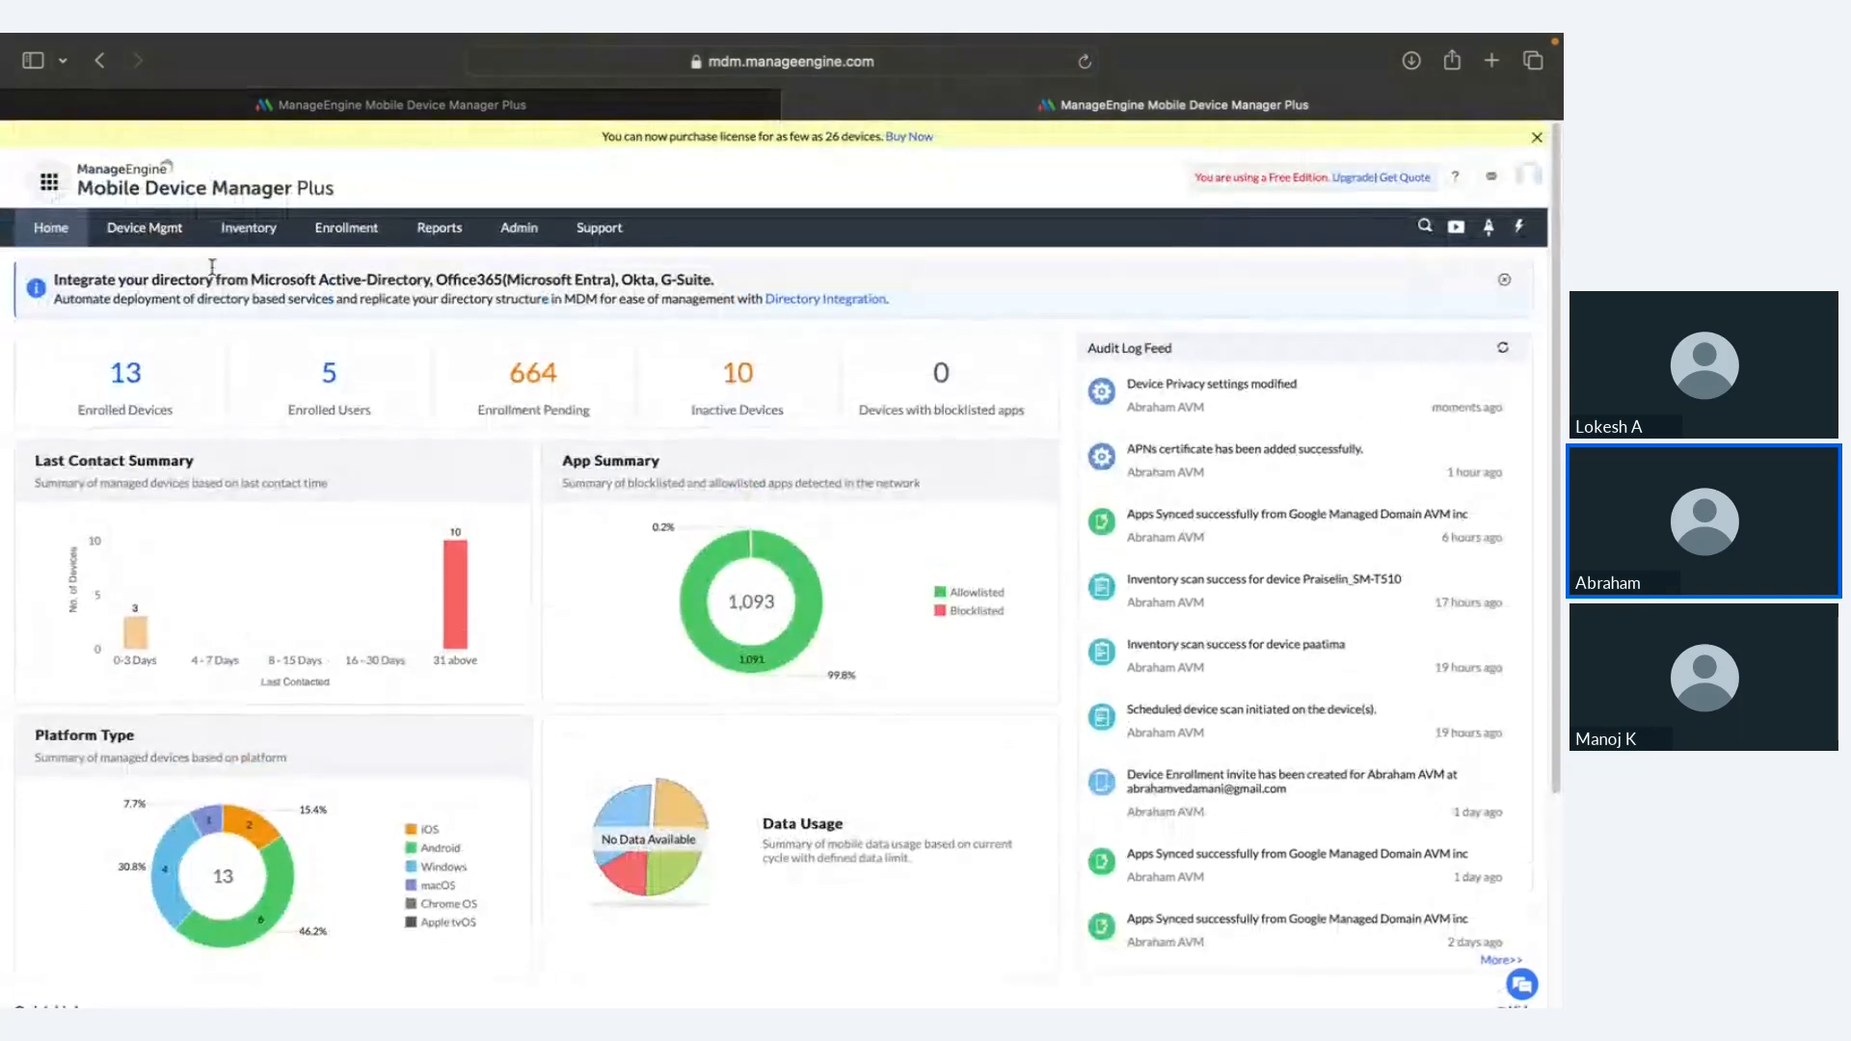
Step: Open the Enrollment page of 14 managed devices and check its Apple and Android enrollment options
{"action": "left_click", "coordinate": [355, 243]}
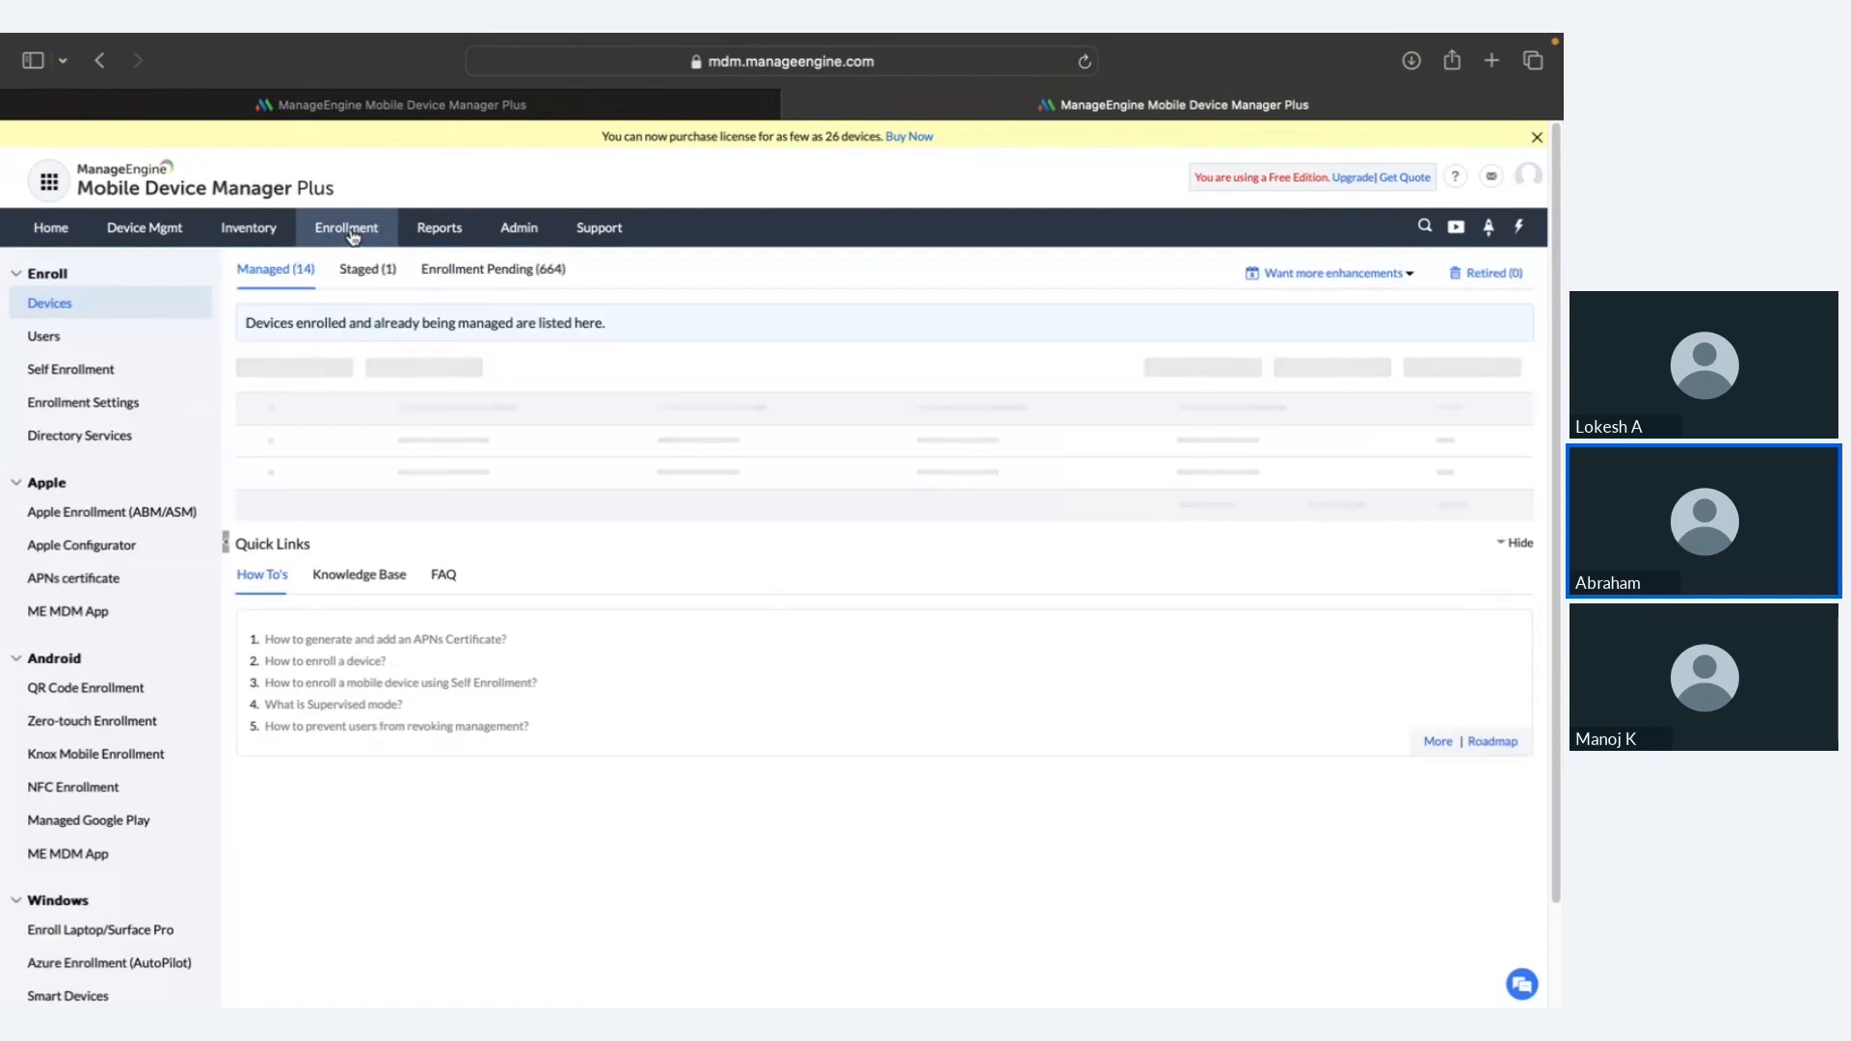
{"action": "left_click", "coordinate": [336, 376]}
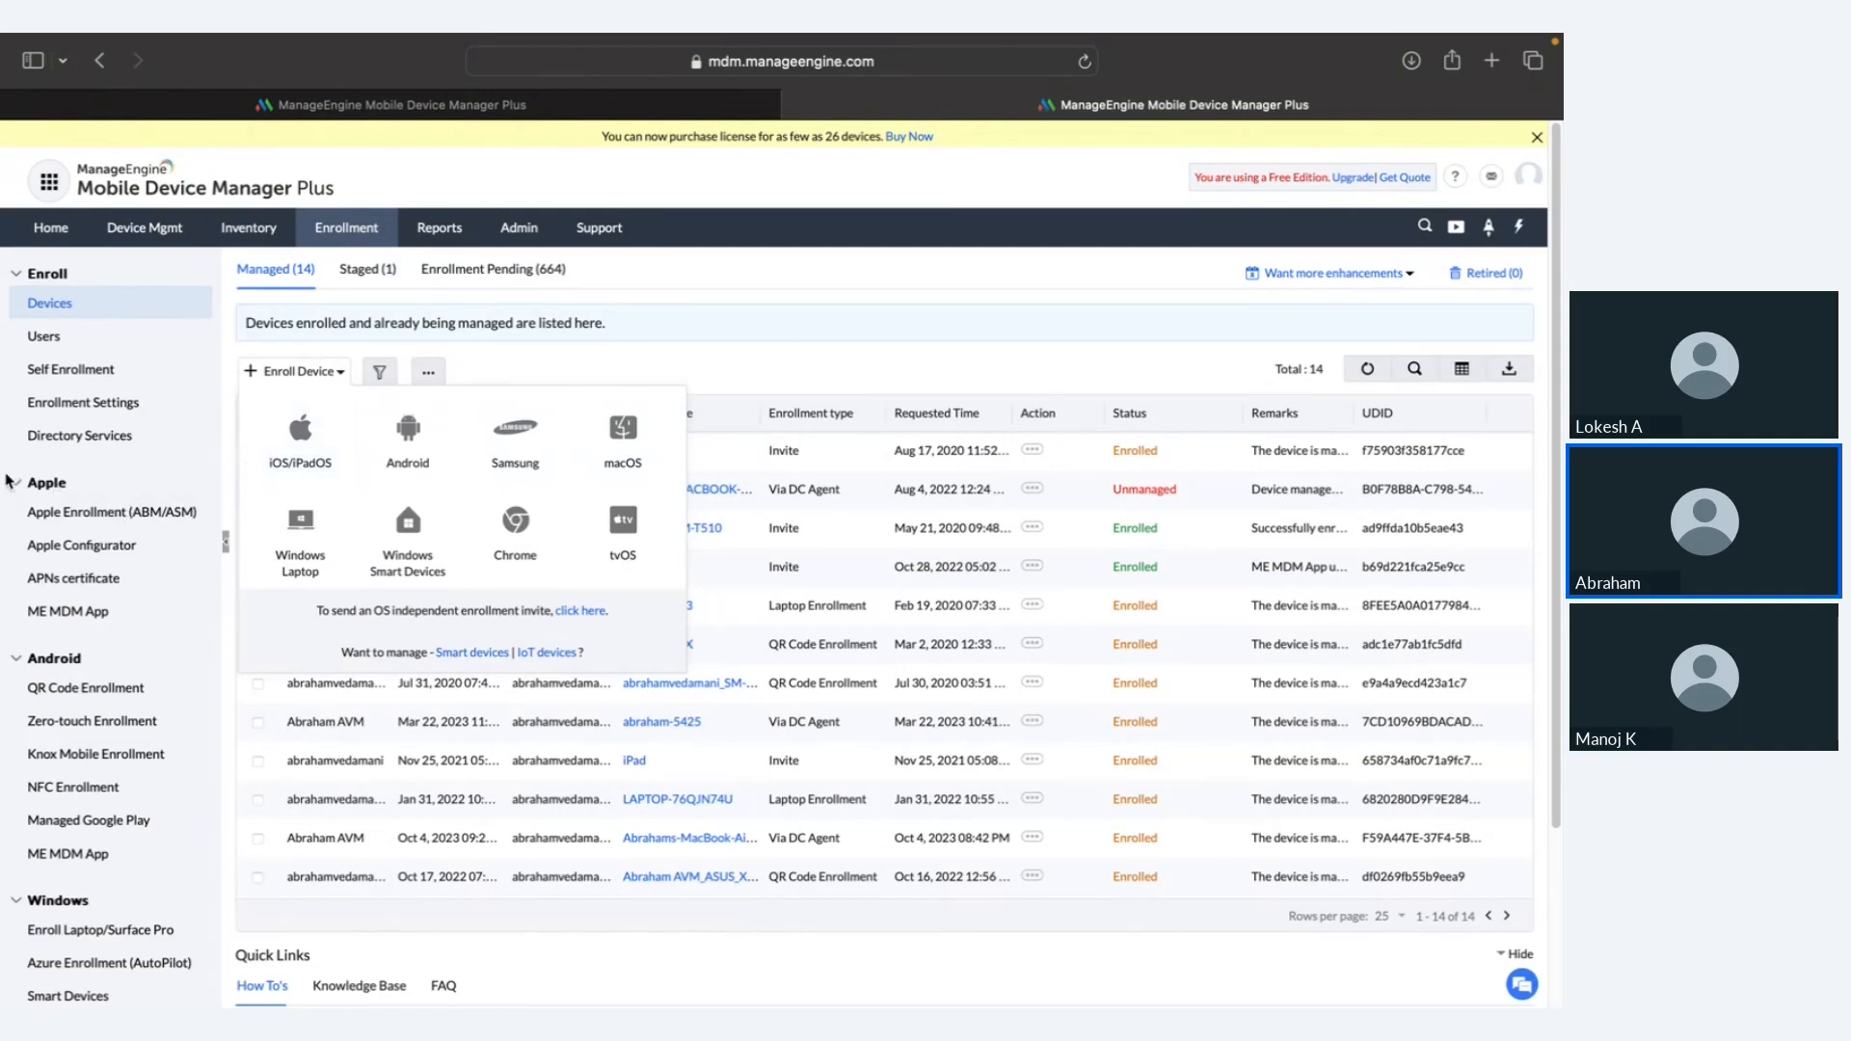
{"action": "left_click_drag", "start_coordinate": [6, 481], "coordinate": [205, 842]}
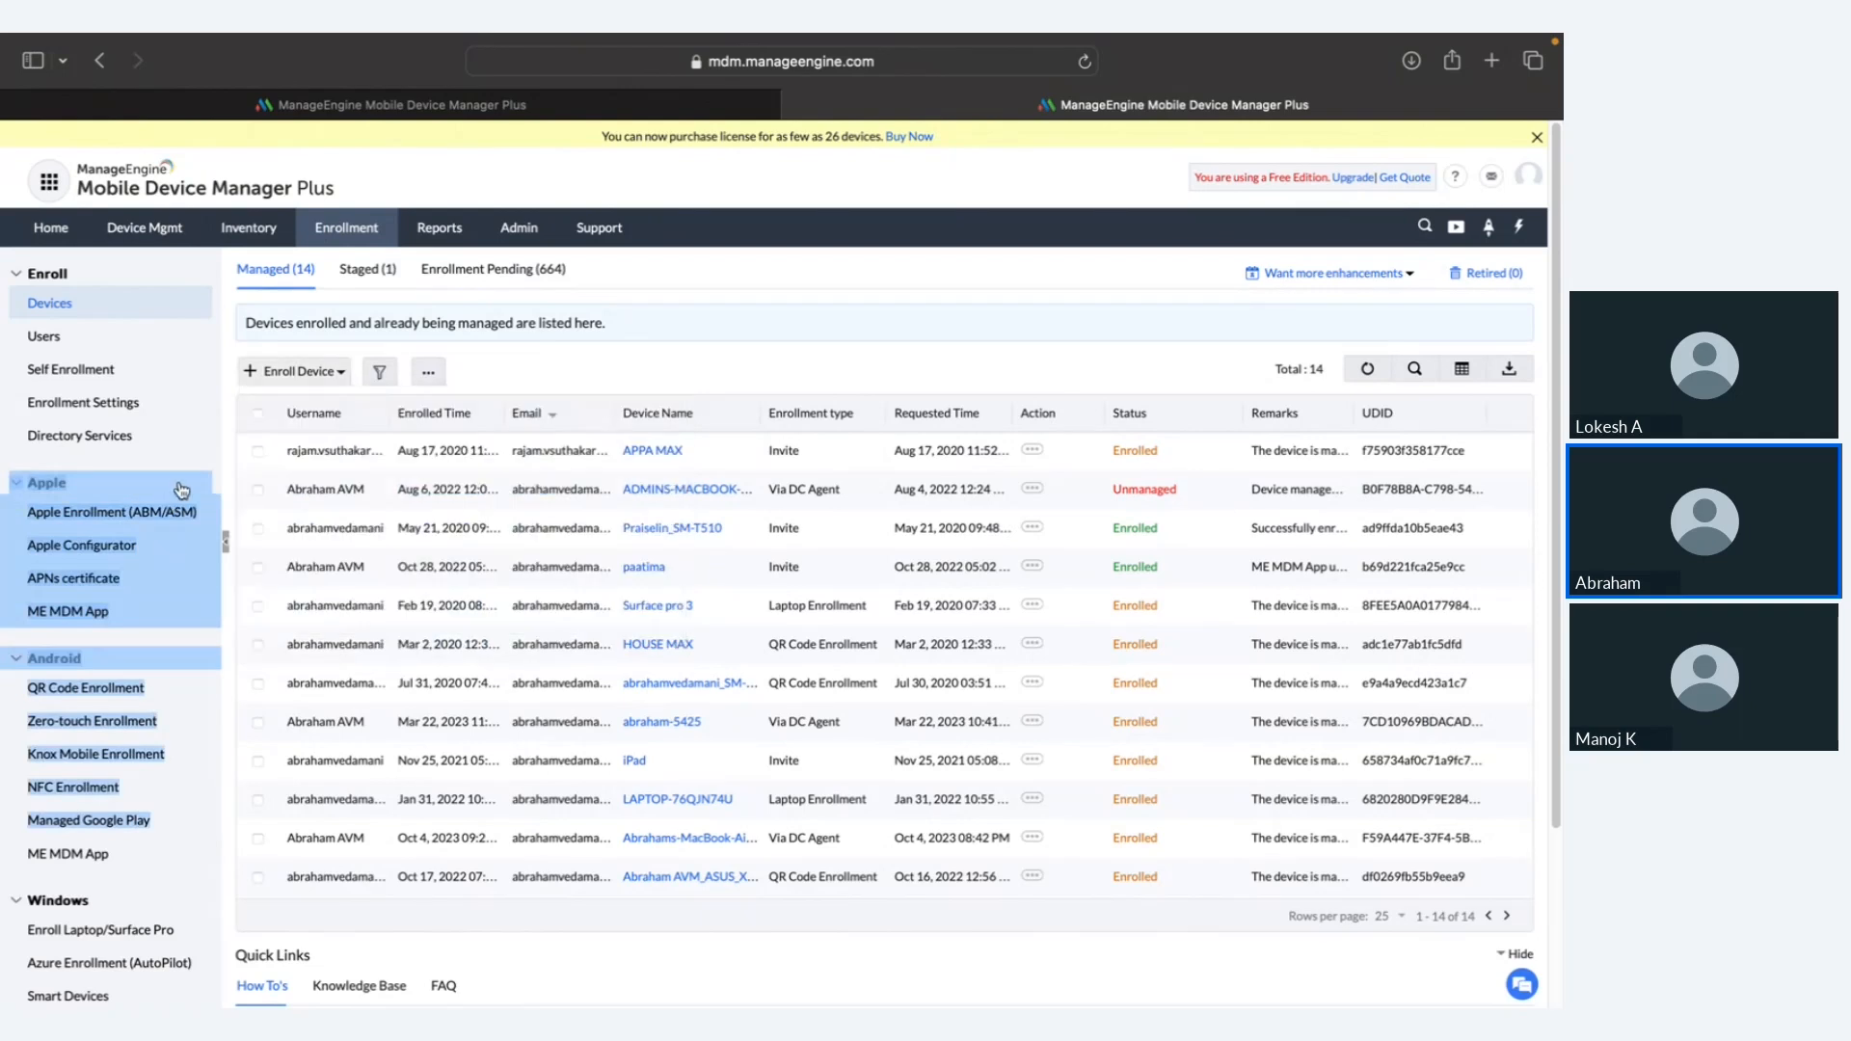
{"action": "left_click", "coordinate": [318, 349]}
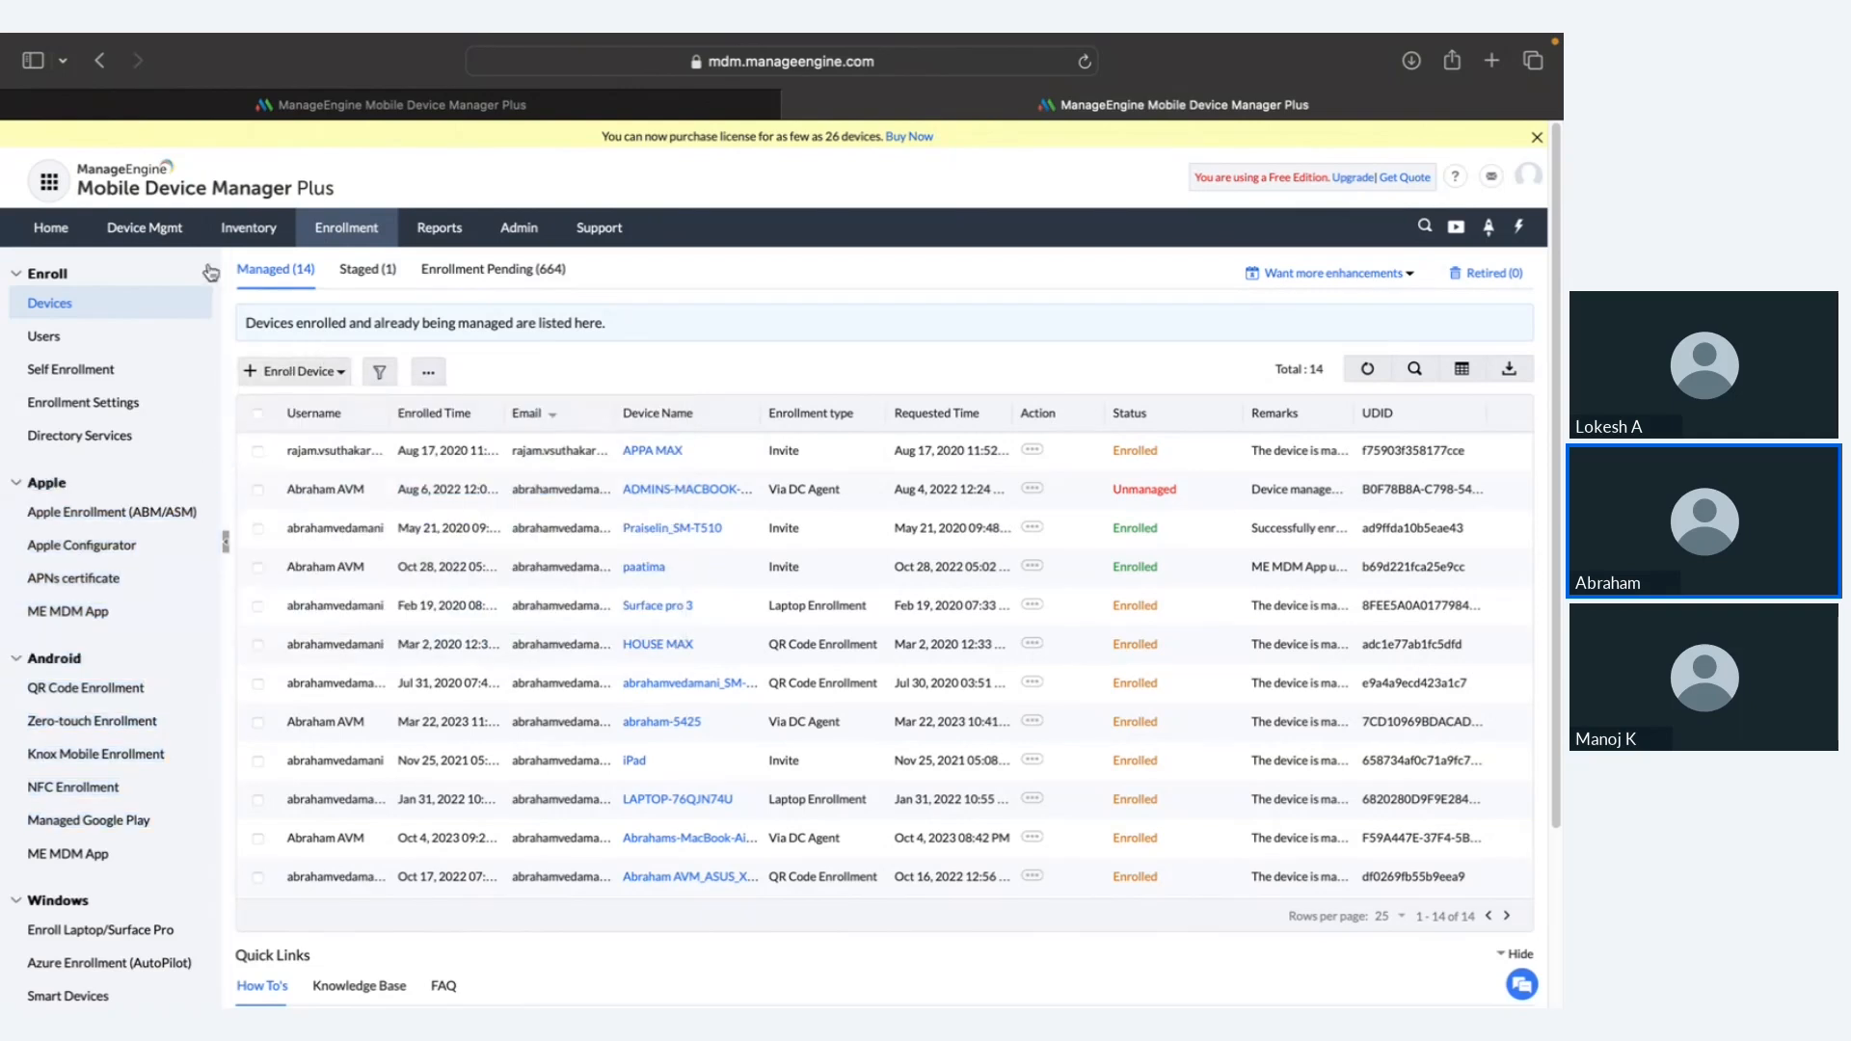
Step: Browse Device Mgmt's groups, profiles and the 107-app App Repository, then go to Inventory
{"action": "left_click", "coordinate": [144, 227]}
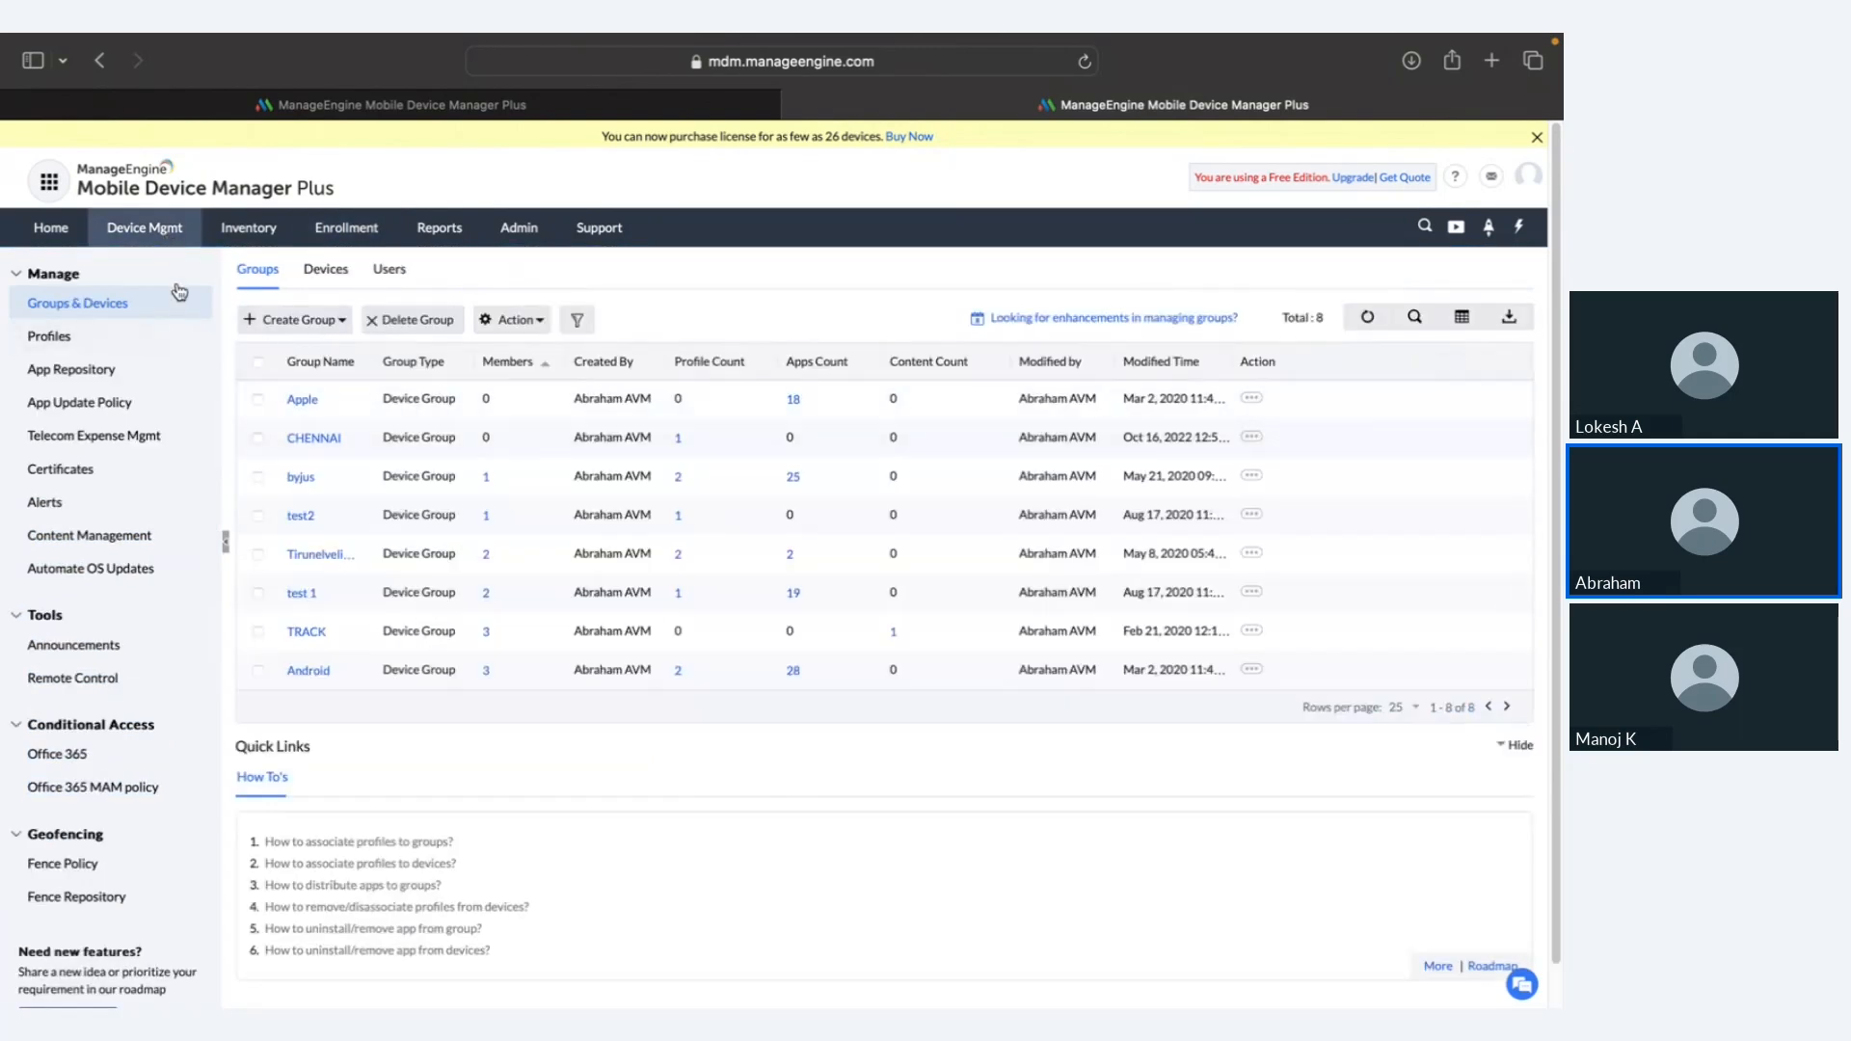
{"action": "left_click", "coordinate": [114, 341]}
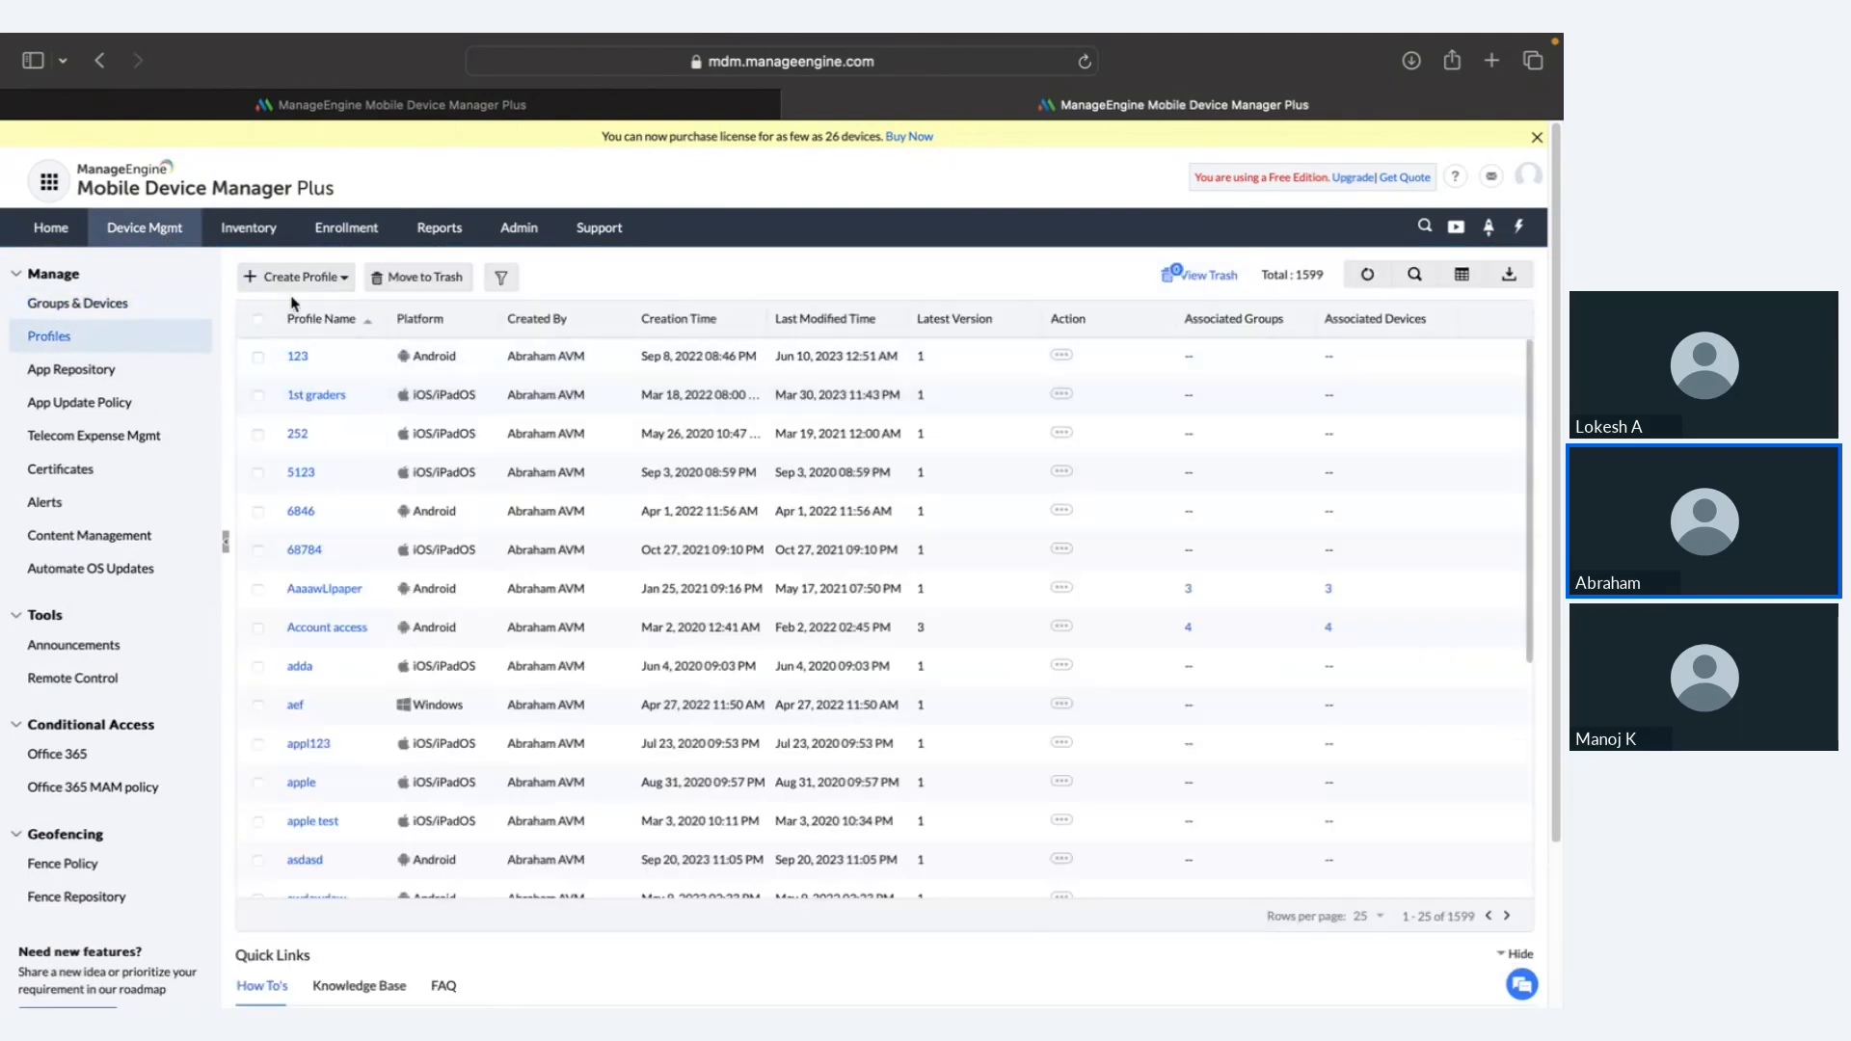
{"action": "left_click", "coordinate": [135, 370]}
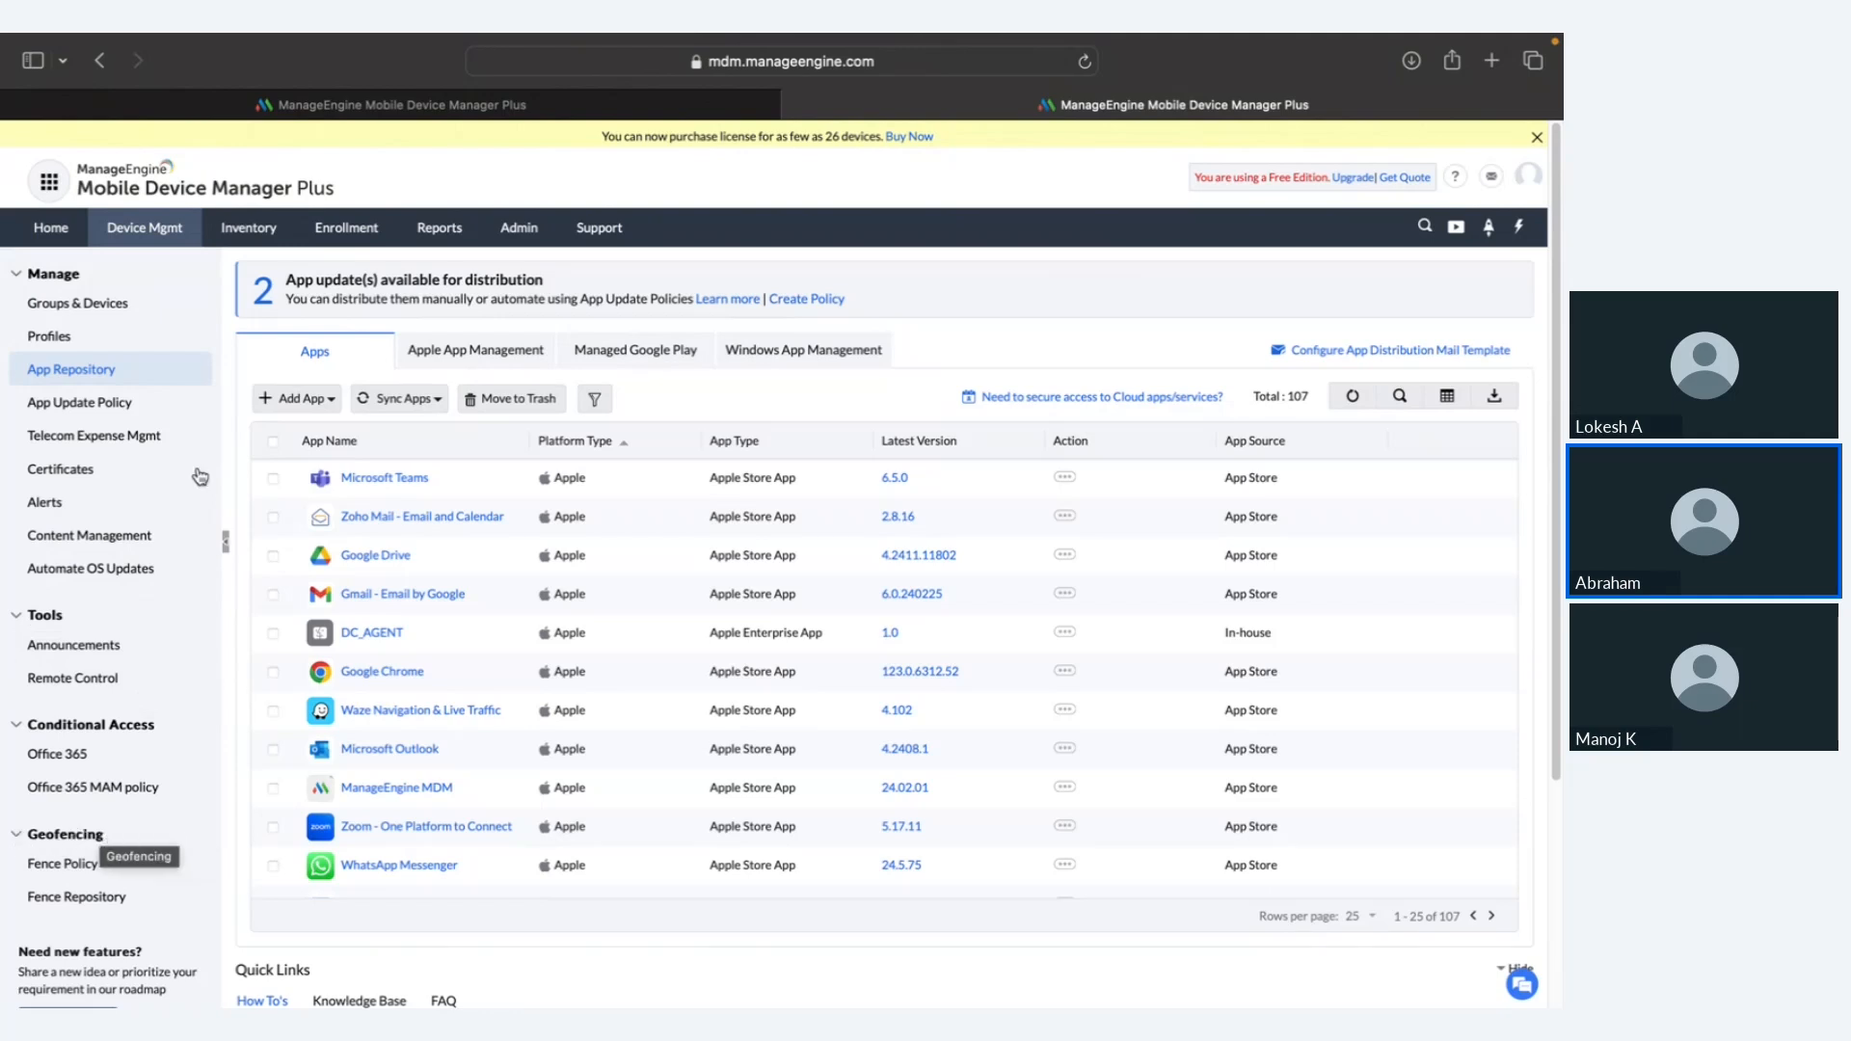
{"action": "left_click", "coordinate": [247, 231]}
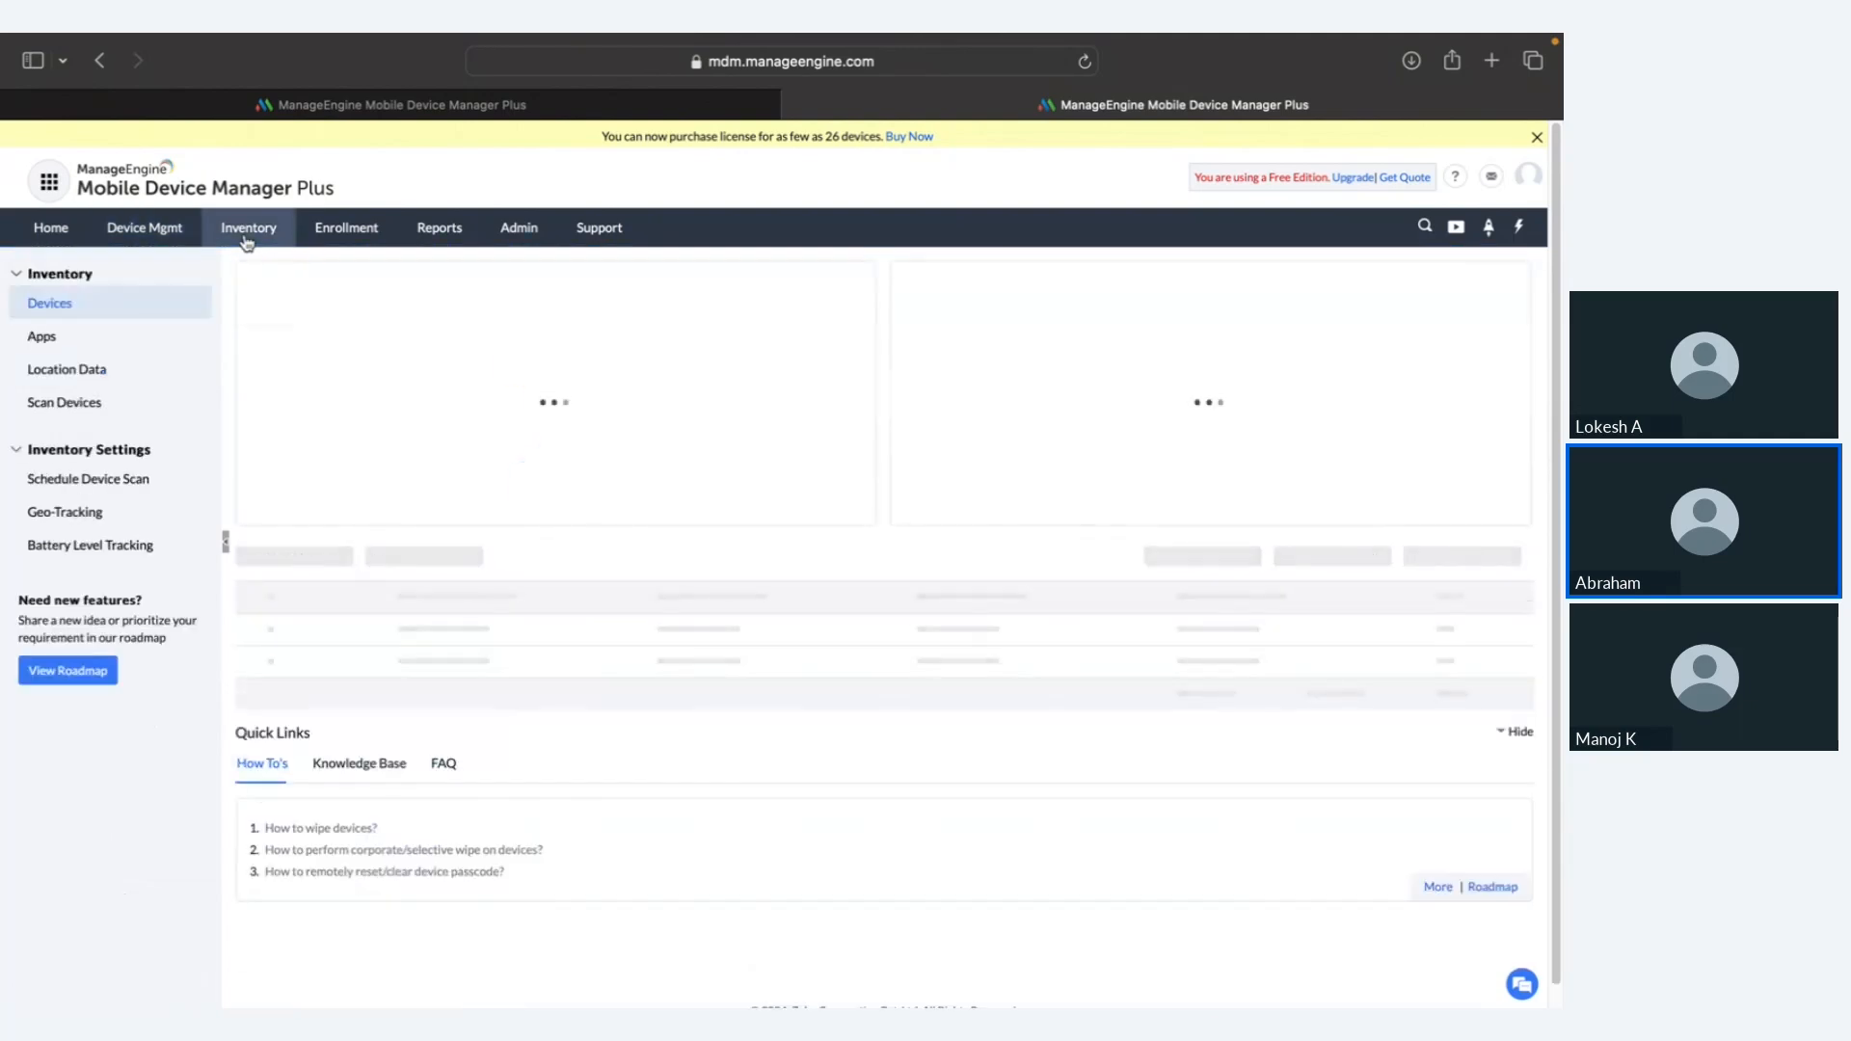
Step: View the Geo Tracking map of device locations, then return to the Inventory device list
{"action": "left_click", "coordinate": [151, 518]}
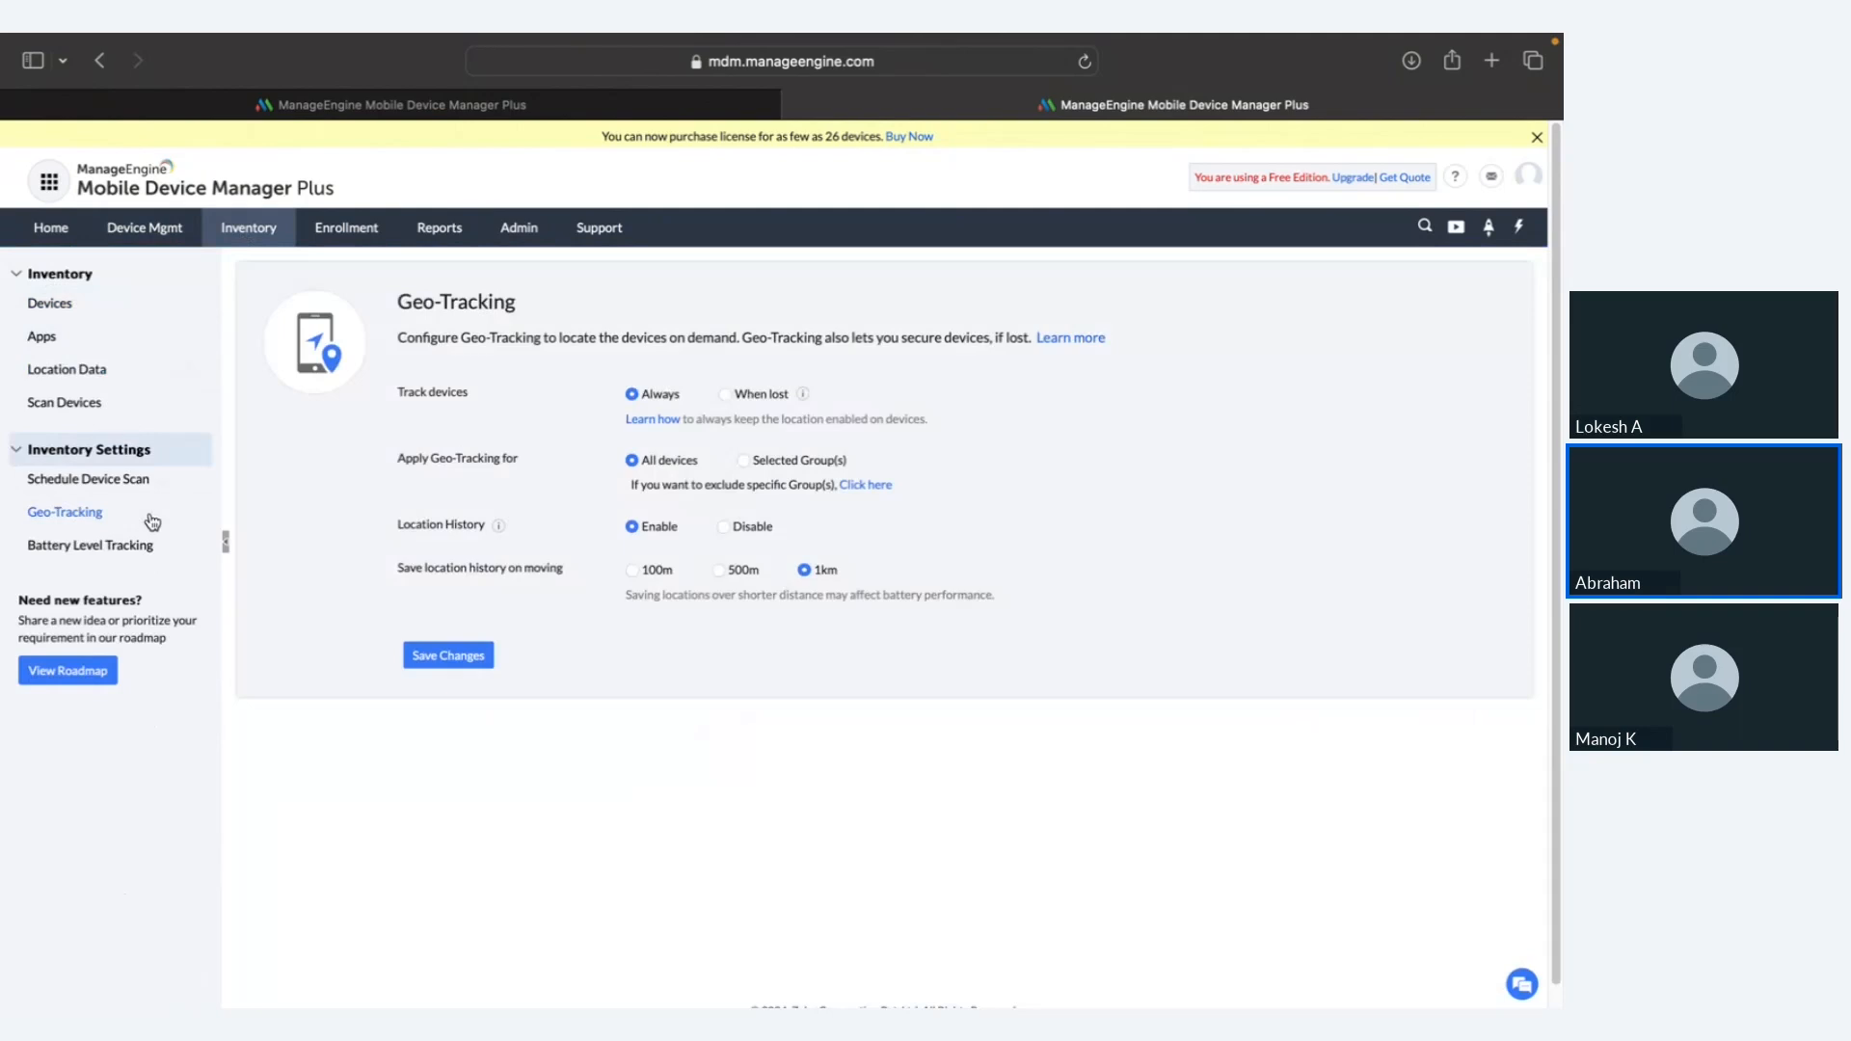
{"action": "left_click", "coordinate": [148, 372]}
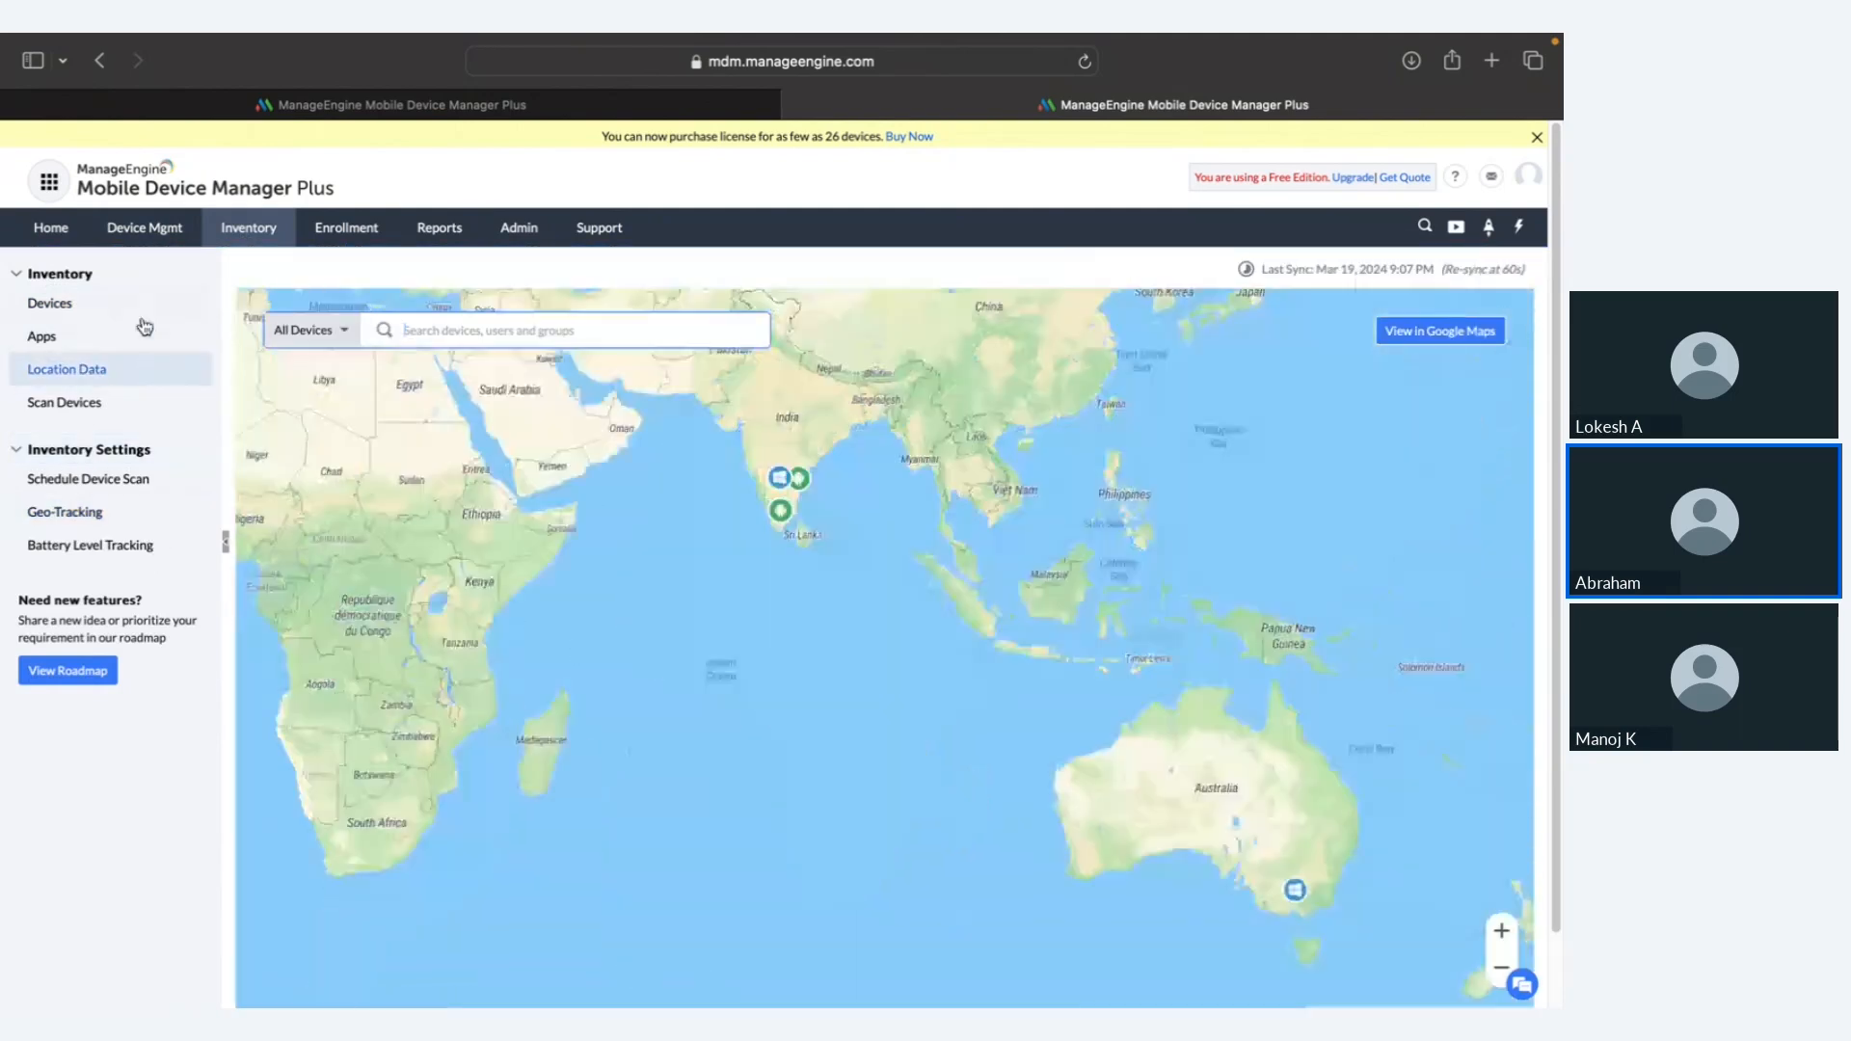
{"action": "left_click", "coordinate": [145, 315]}
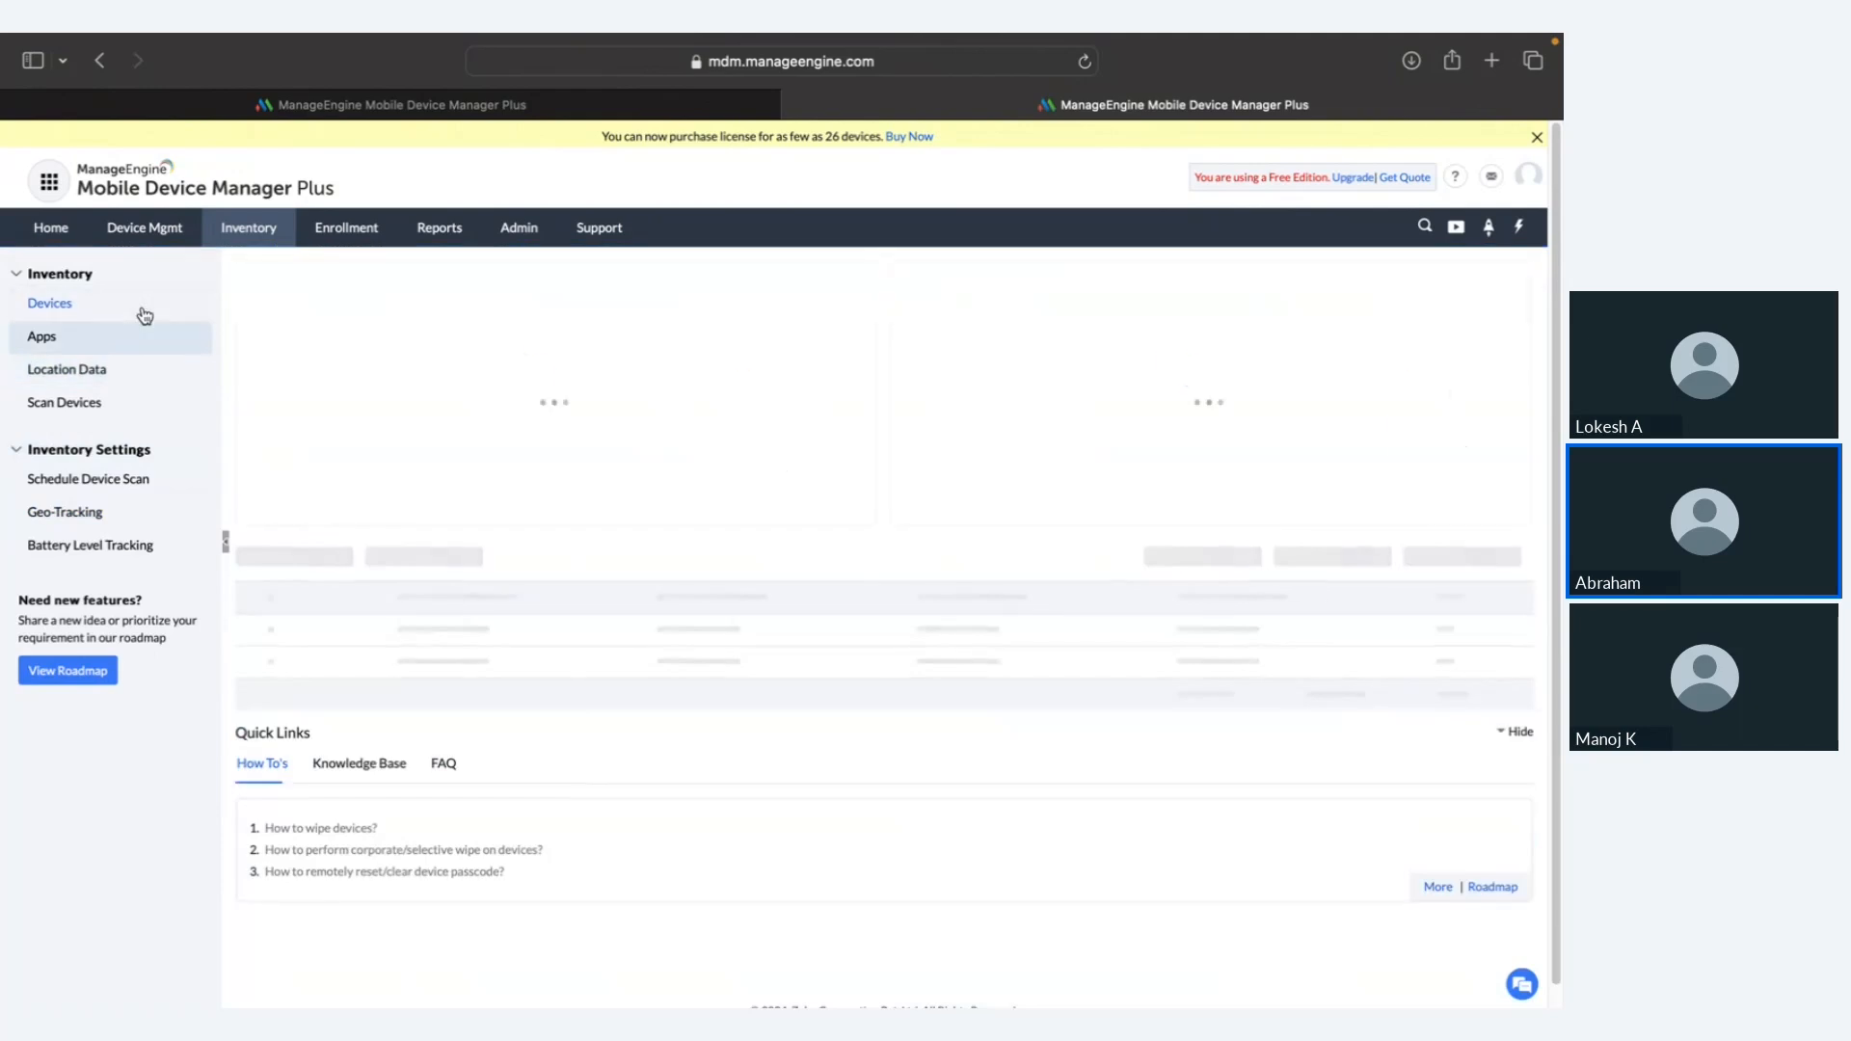
{"action": "scroll", "coordinate": [459, 431], "scroll_direction": "down", "scroll_amount": 1}
{"action": "scroll", "coordinate": [460, 431], "scroll_direction": "down", "scroll_amount": 1}
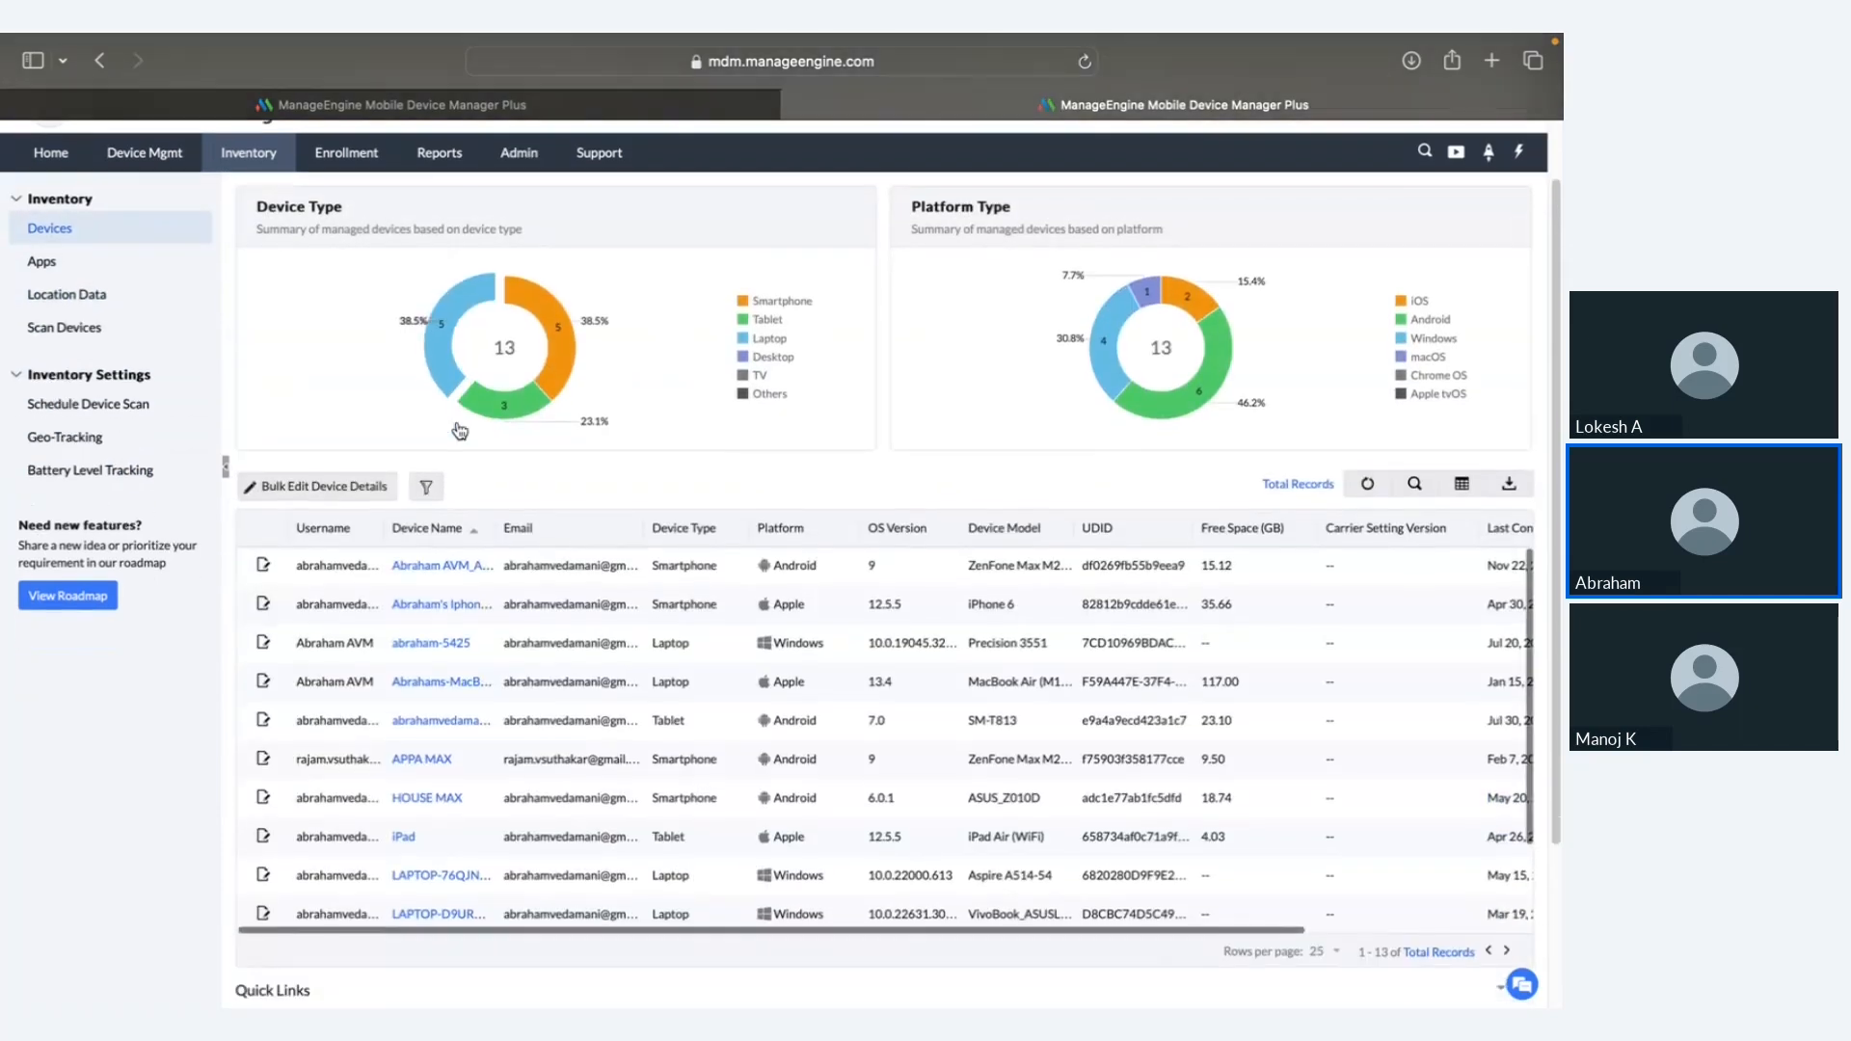
Step: Open the Android ZenFone Max M2's details and browse its hardware, apps, certificates and restrictions
{"action": "left_click", "coordinate": [469, 567]}
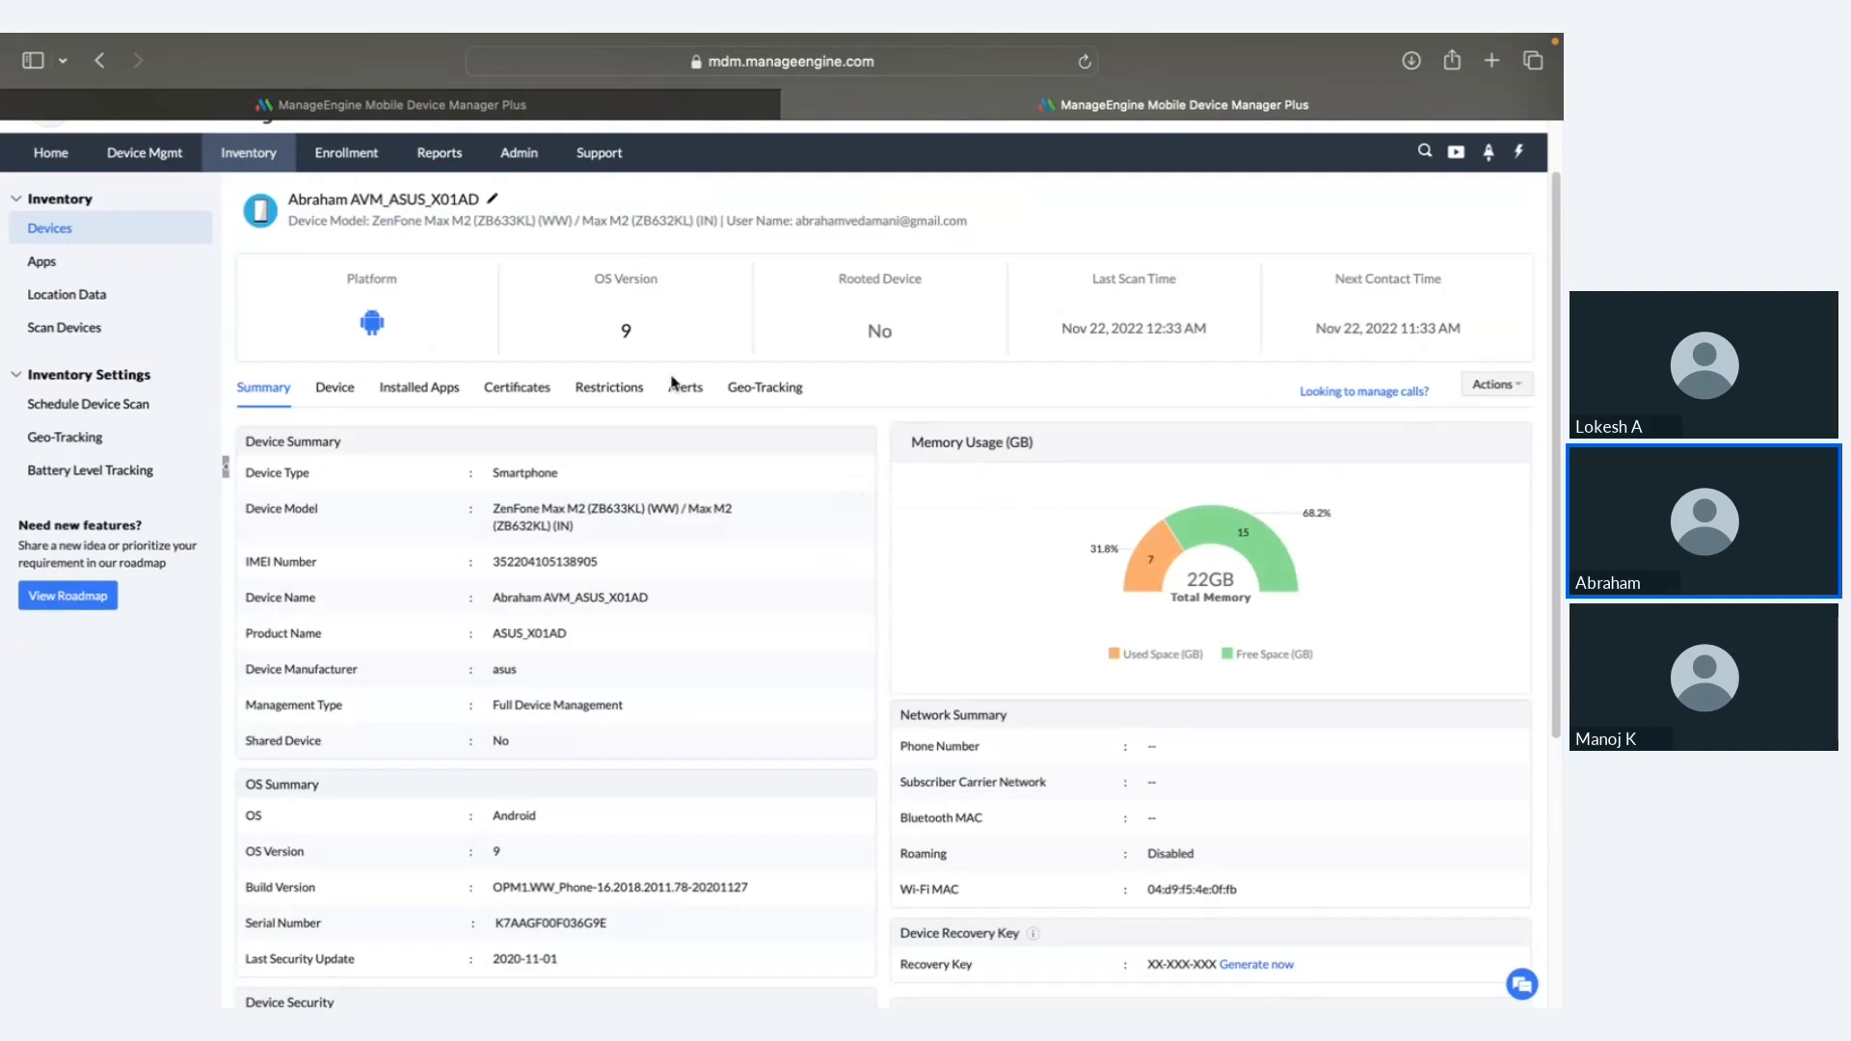
{"action": "left_click", "coordinate": [337, 388]}
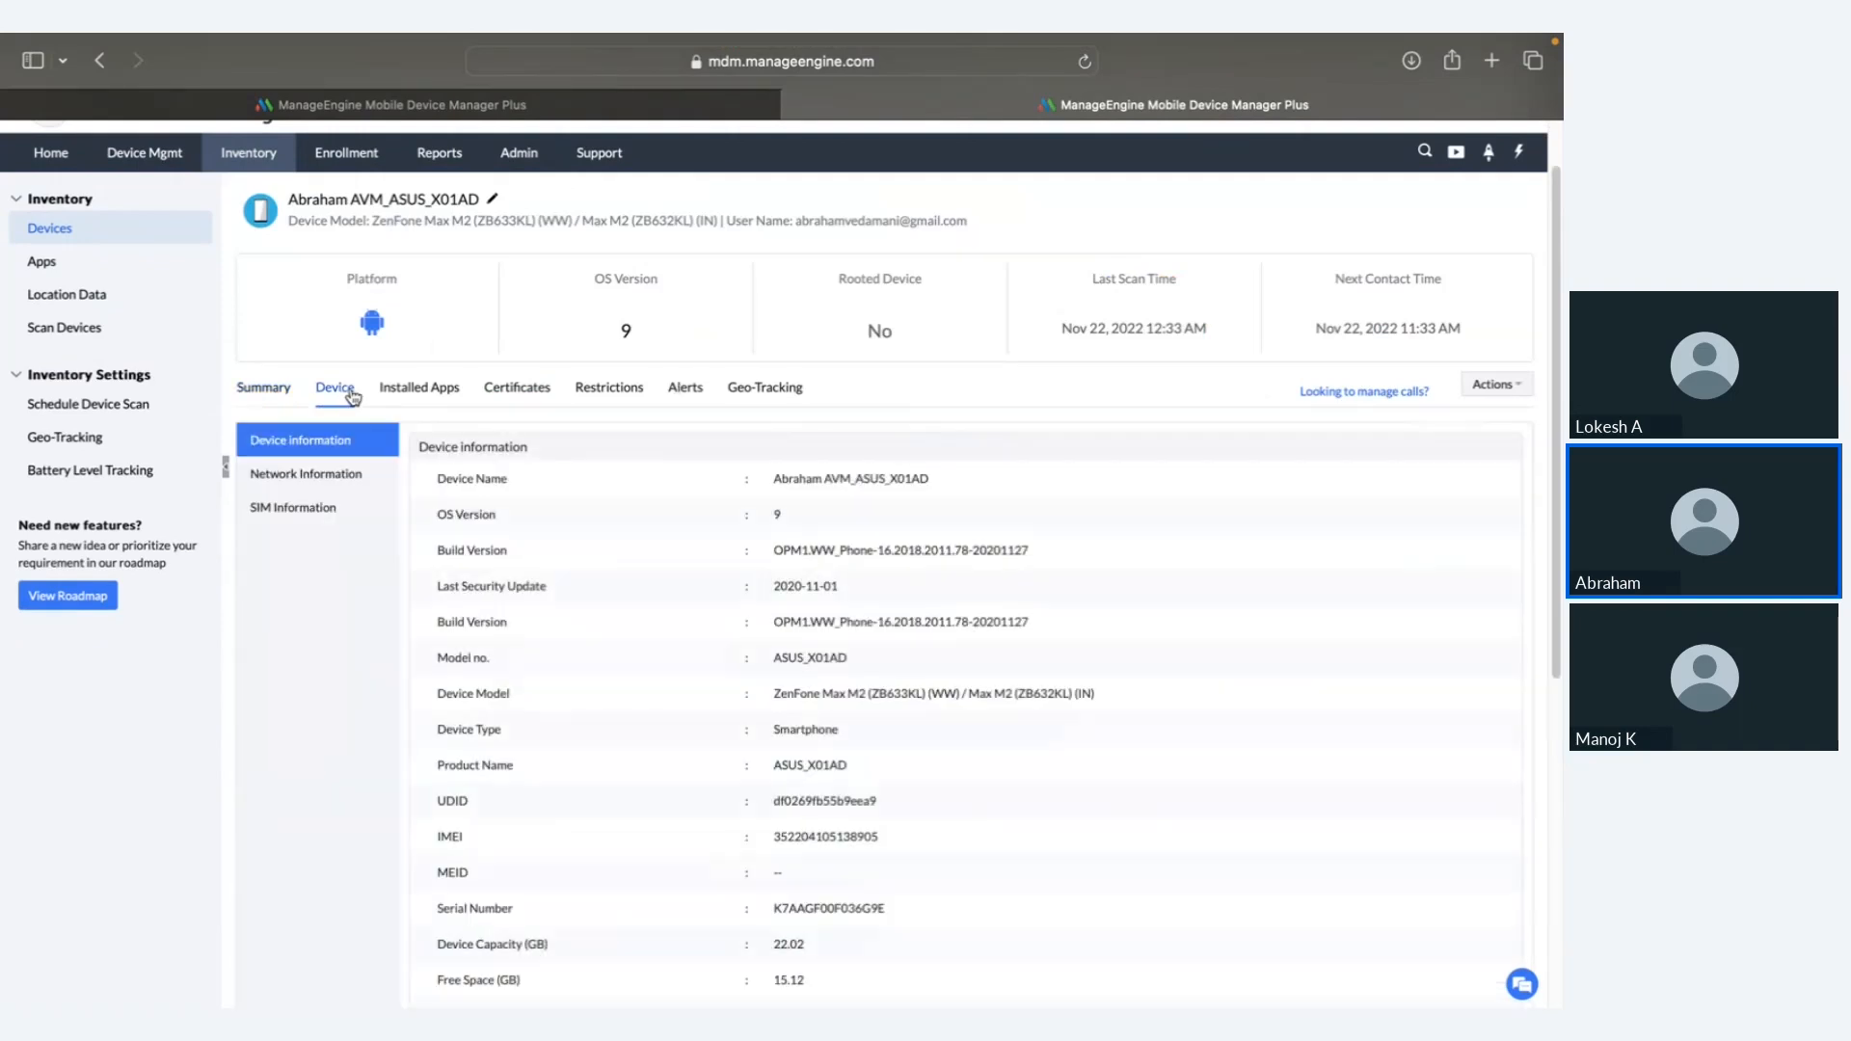
{"action": "left_click", "coordinate": [405, 387]}
{"action": "left_click", "coordinate": [530, 445]}
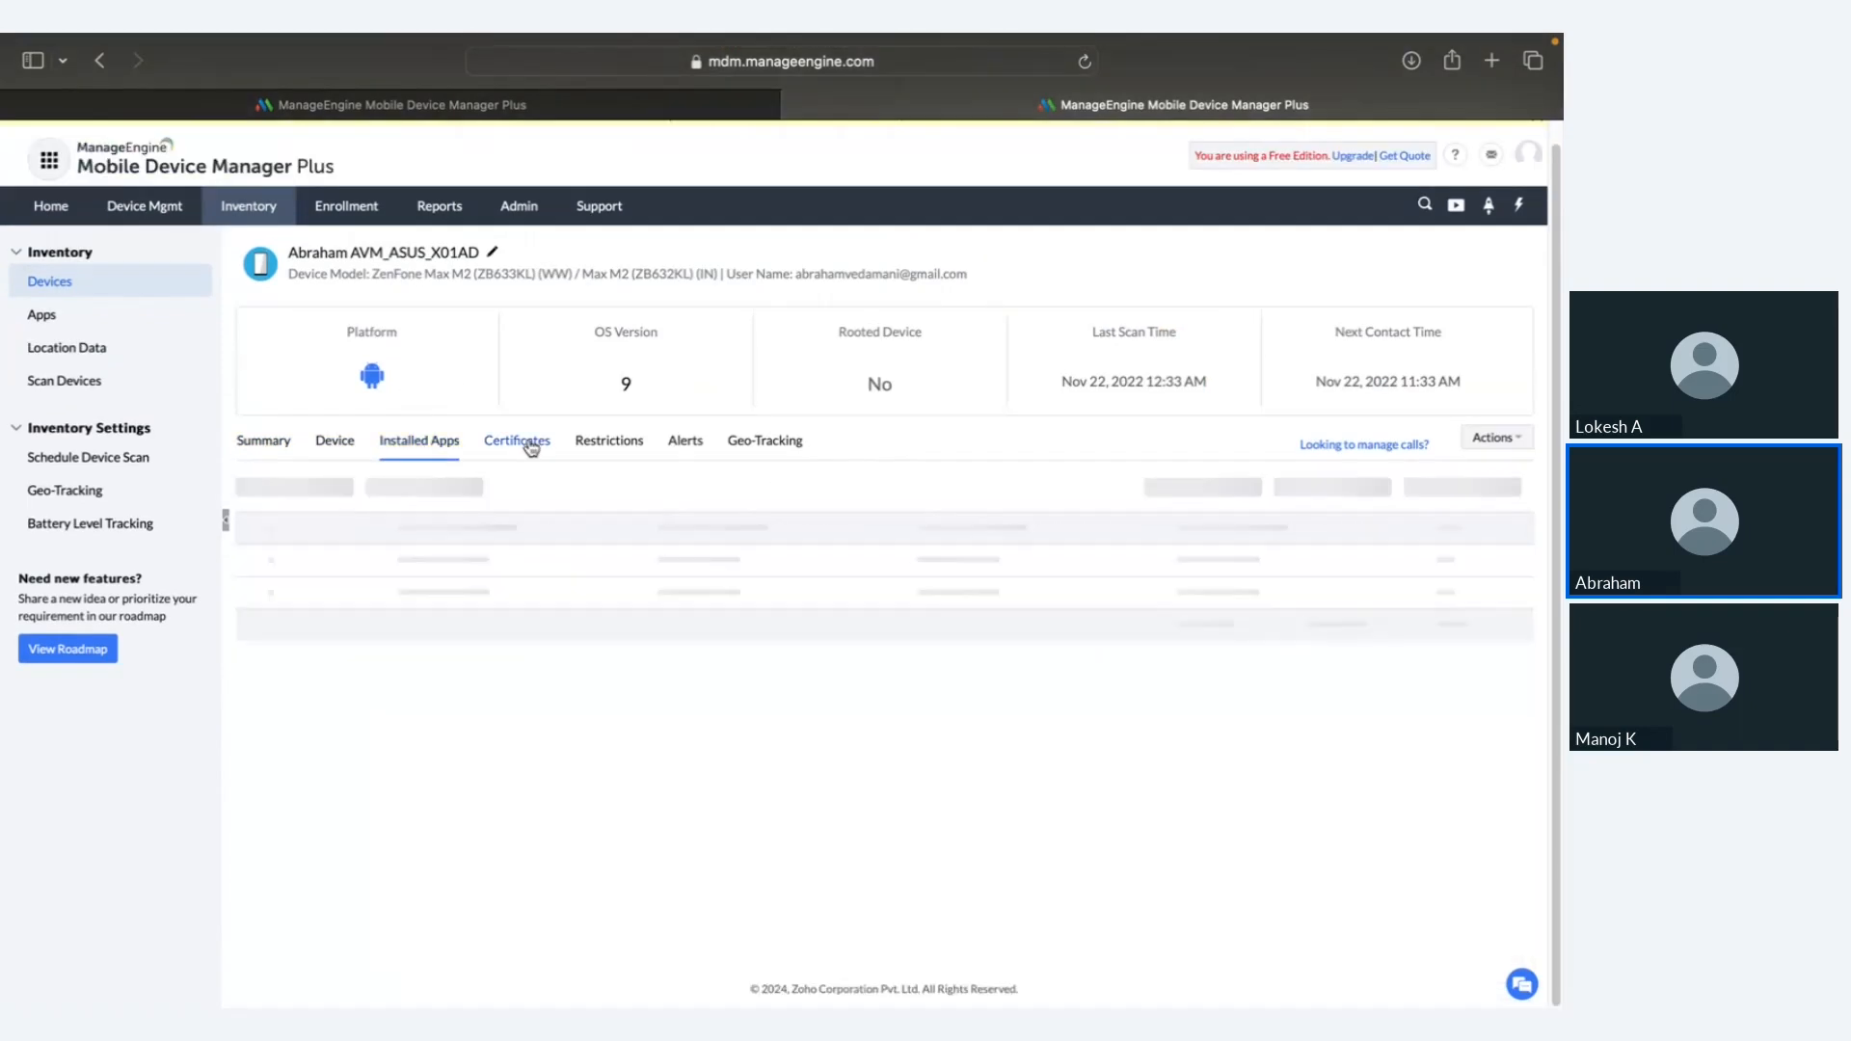
{"action": "left_click", "coordinate": [602, 442]}
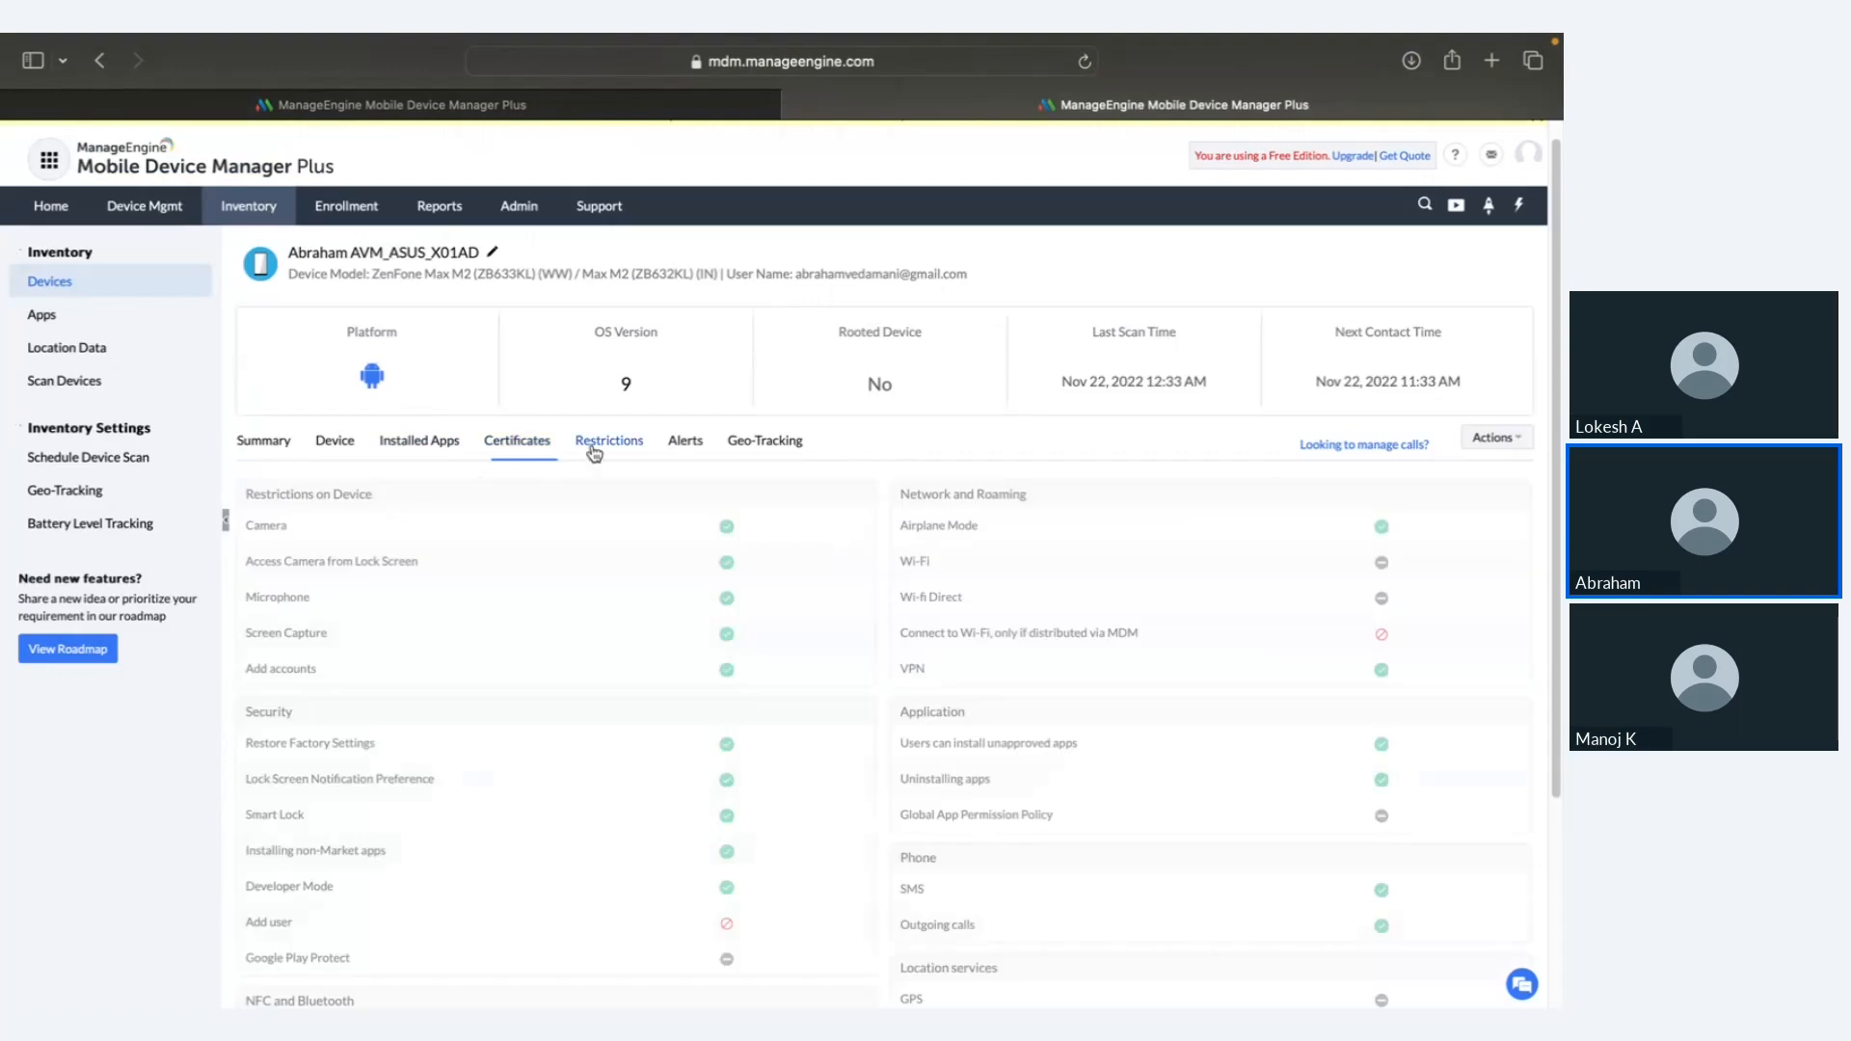
{"action": "scroll", "coordinate": [718, 638], "scroll_direction": "down", "scroll_amount": 1}
{"action": "scroll", "coordinate": [718, 639], "scroll_direction": "down", "scroll_amount": 5}
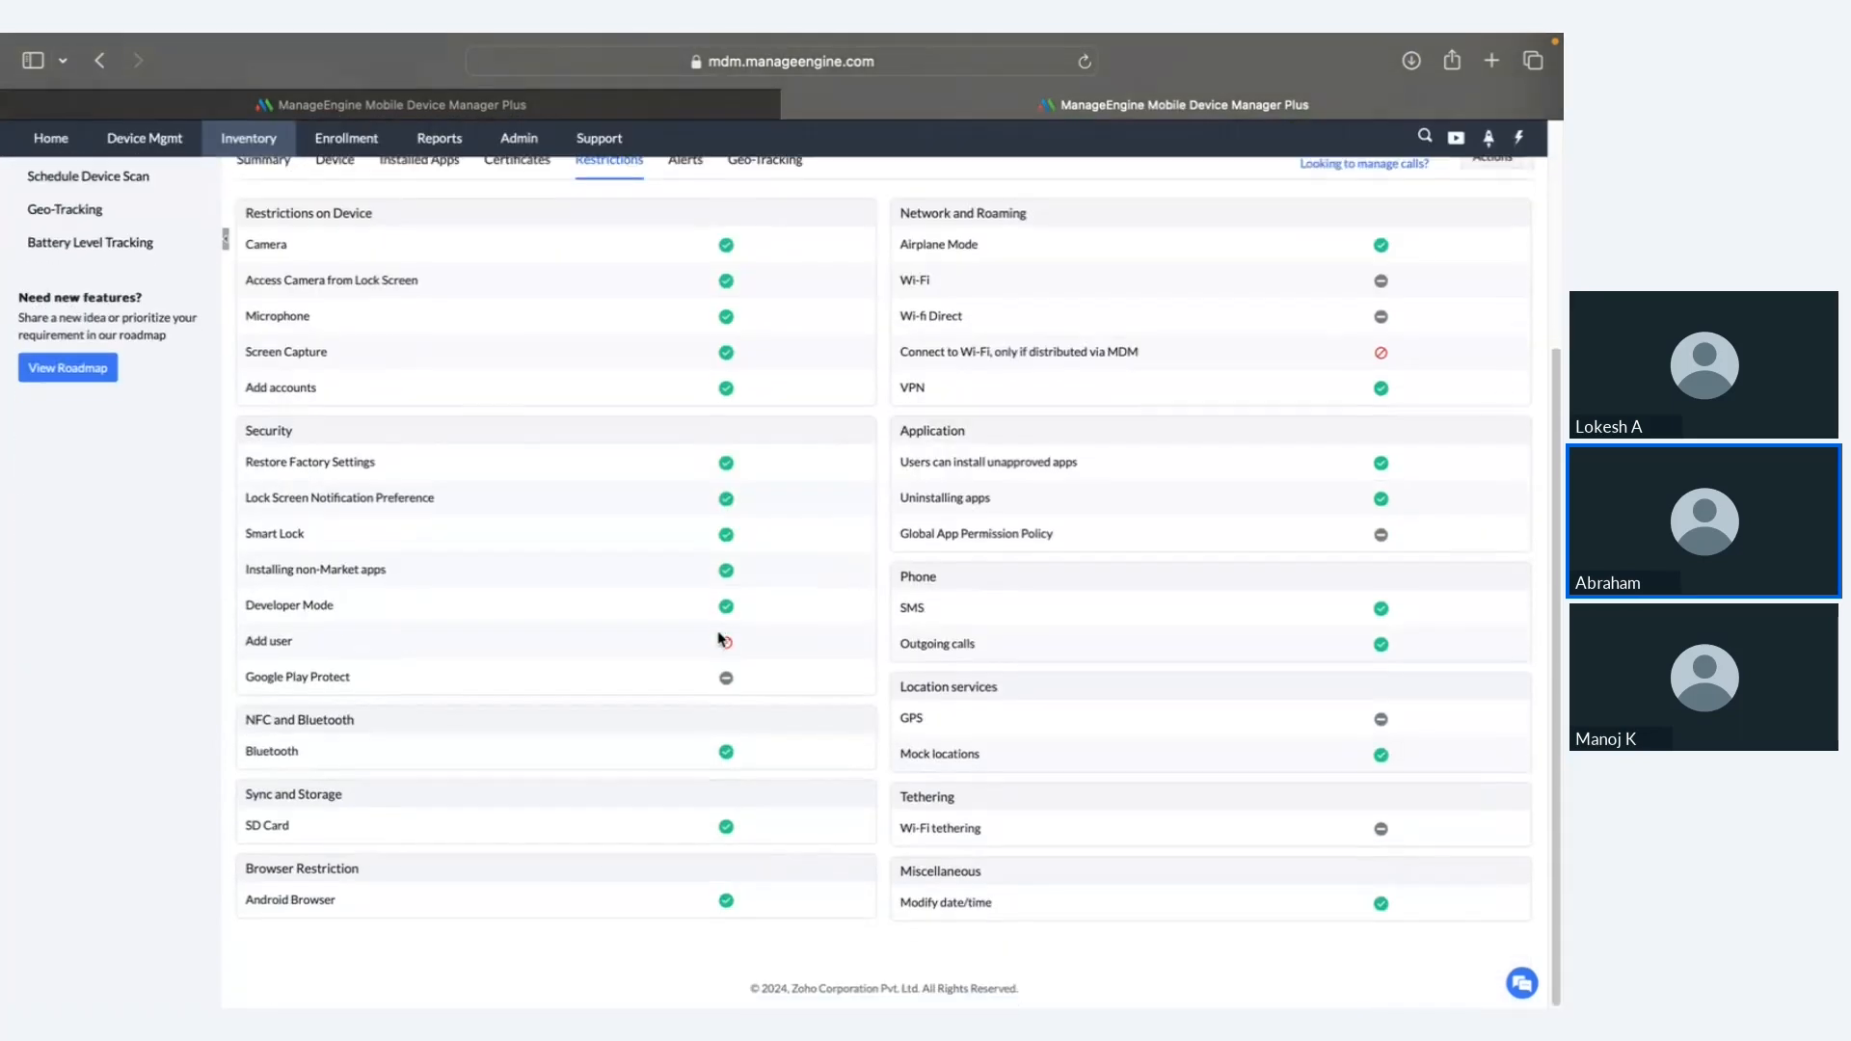
{"action": "scroll", "coordinate": [718, 639], "scroll_direction": "up", "scroll_amount": 10}
Step: Check the device's remote Actions list, then go back to all managed devices
{"action": "left_click", "coordinate": [1476, 467]}
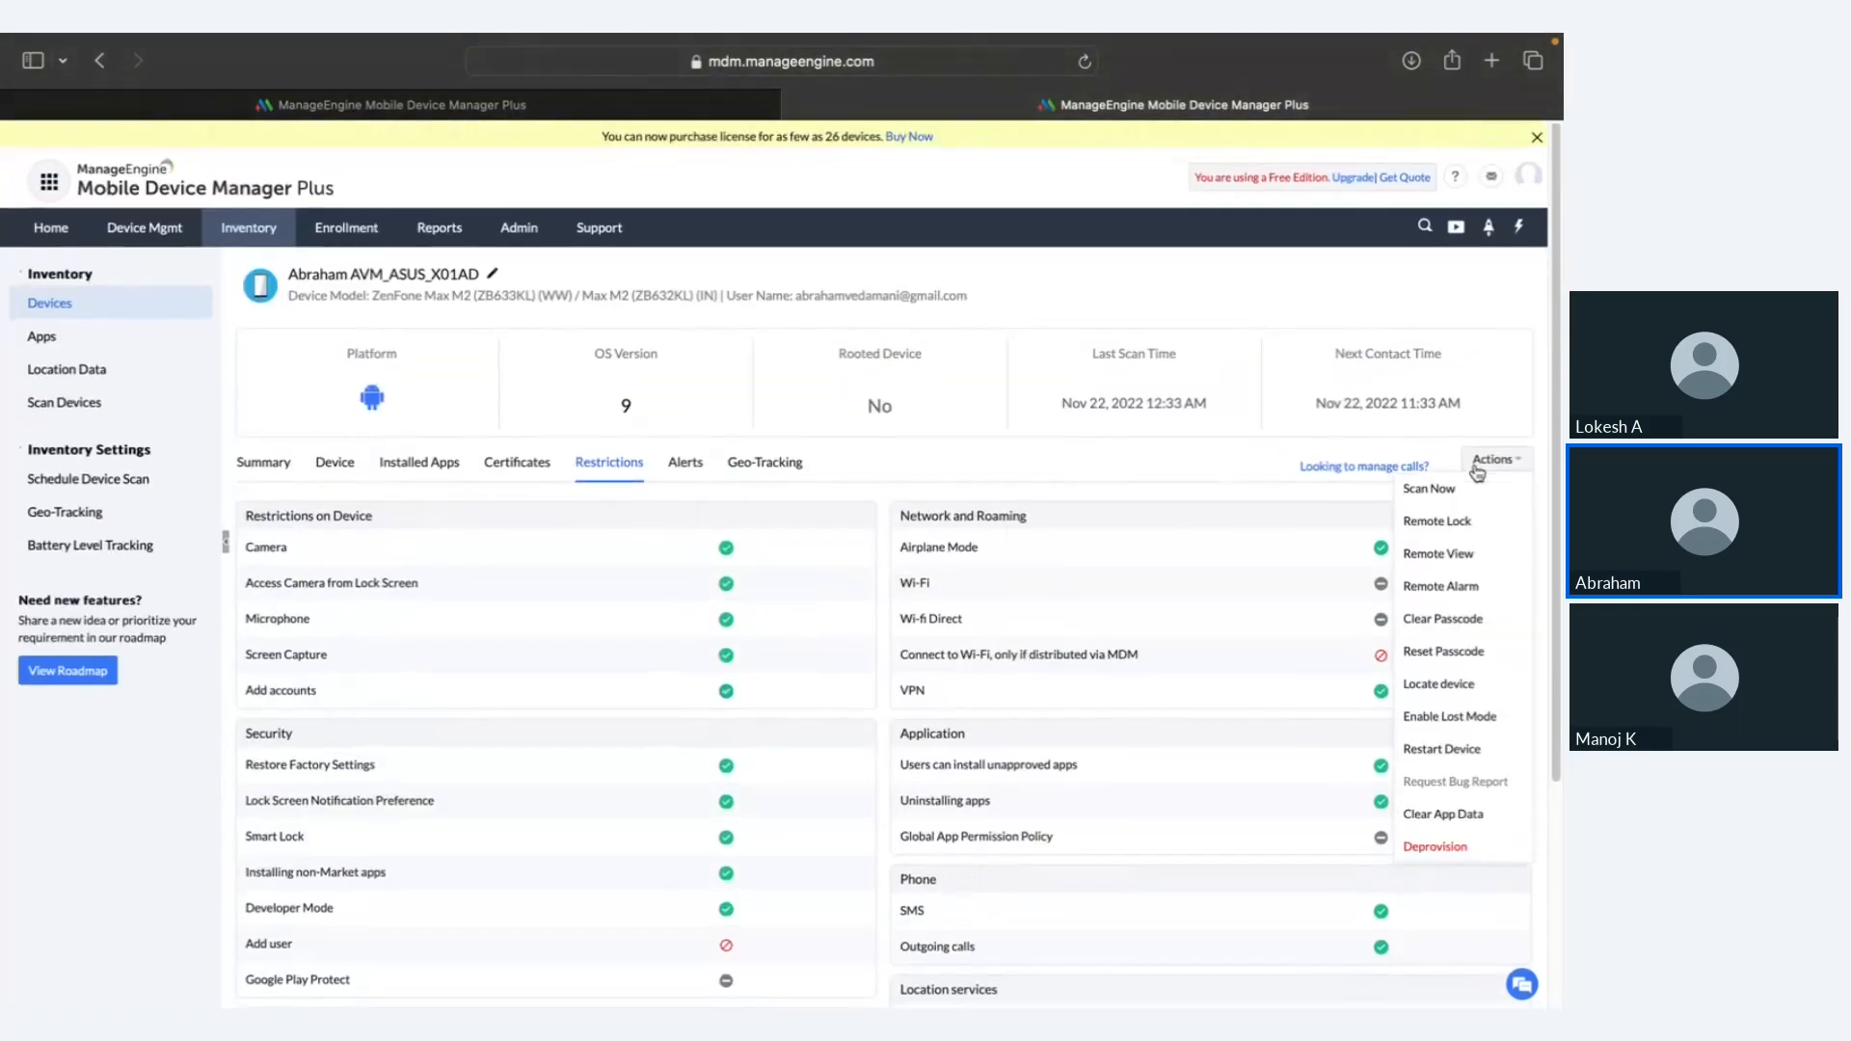
{"action": "scroll", "coordinate": [1292, 583], "scroll_direction": "down", "scroll_amount": 1}
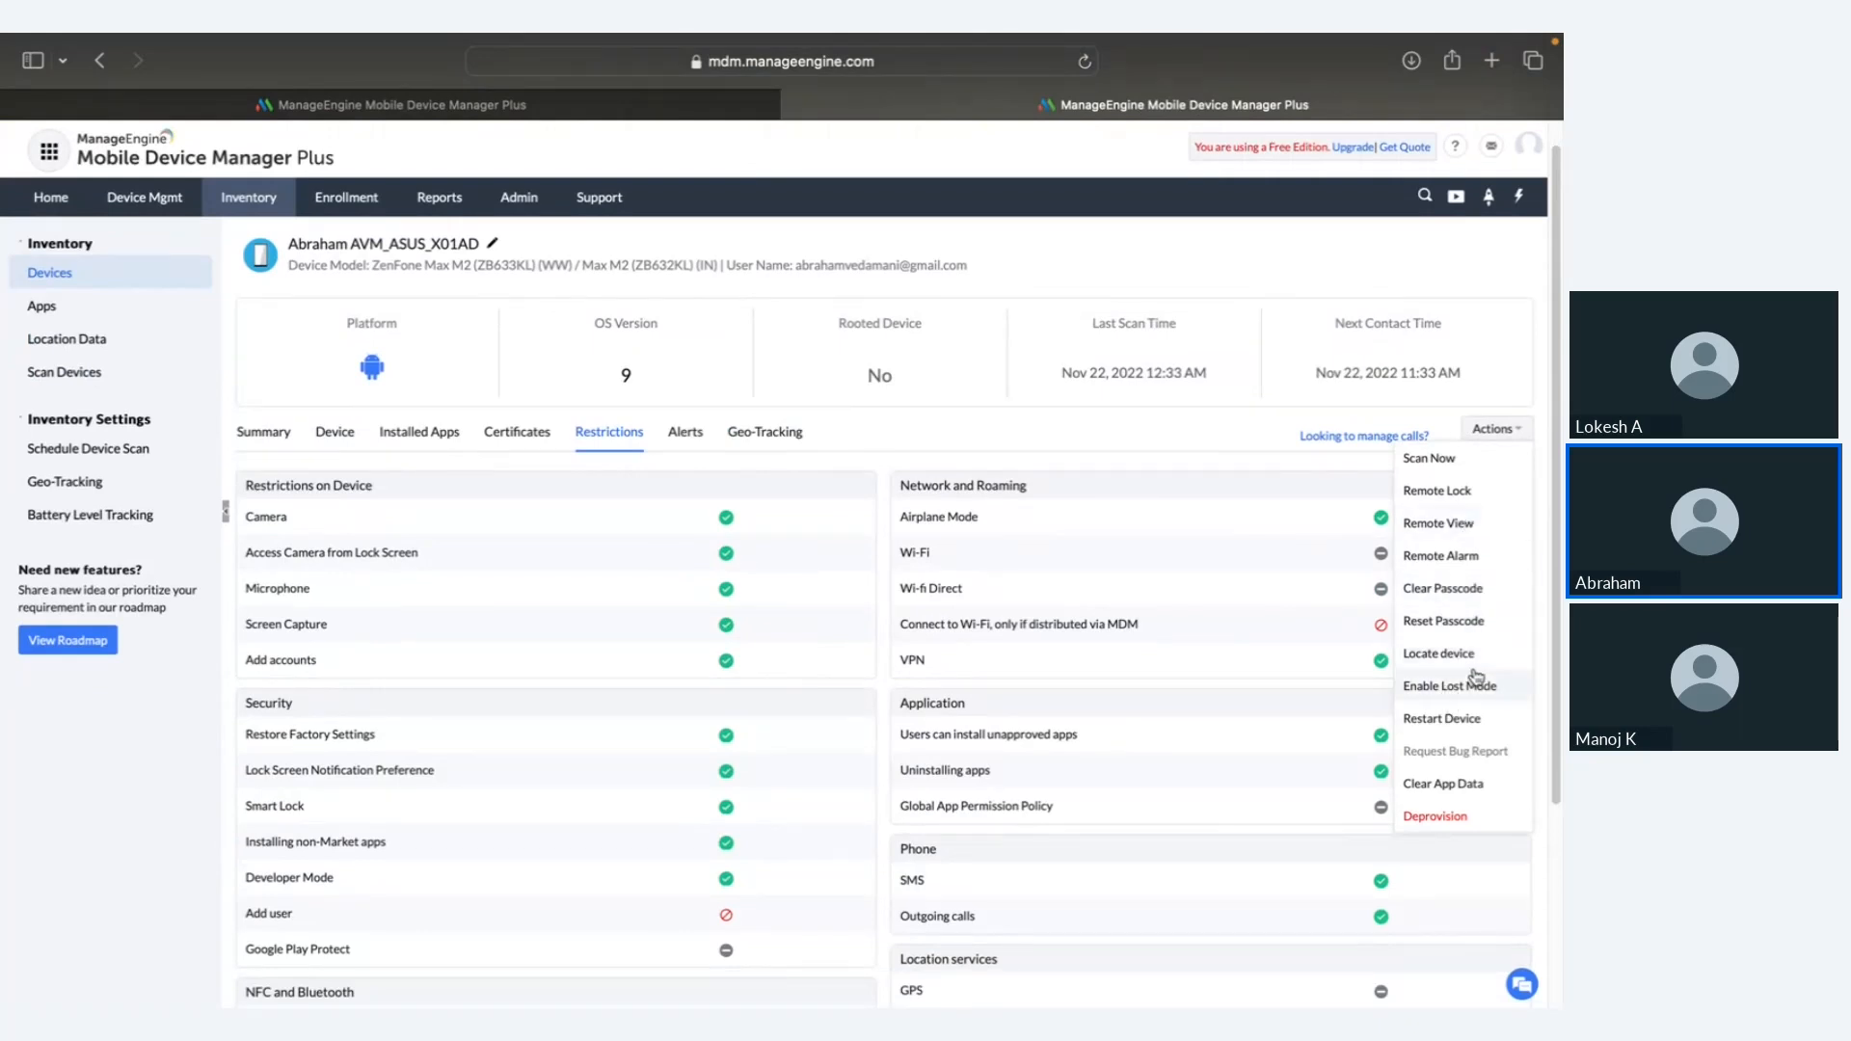
{"action": "left_click", "coordinate": [1530, 434]}
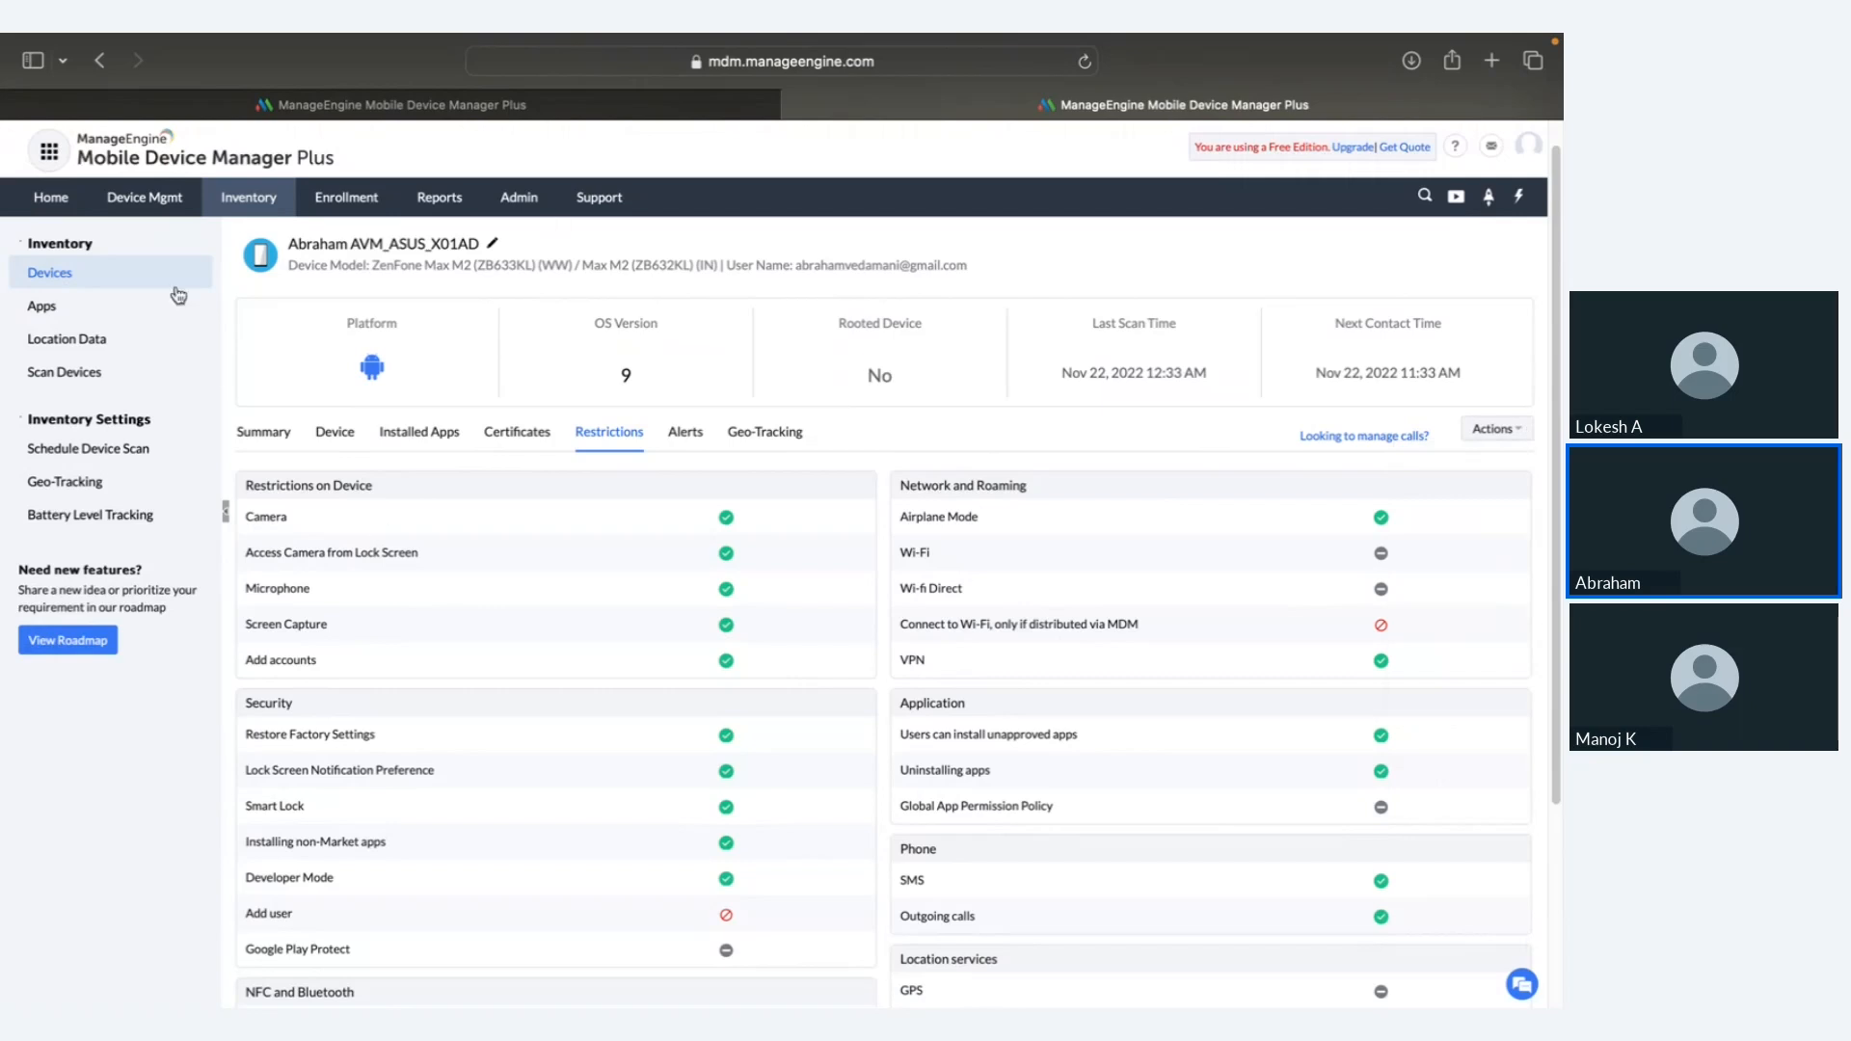
{"action": "left_click", "coordinate": [248, 200]}
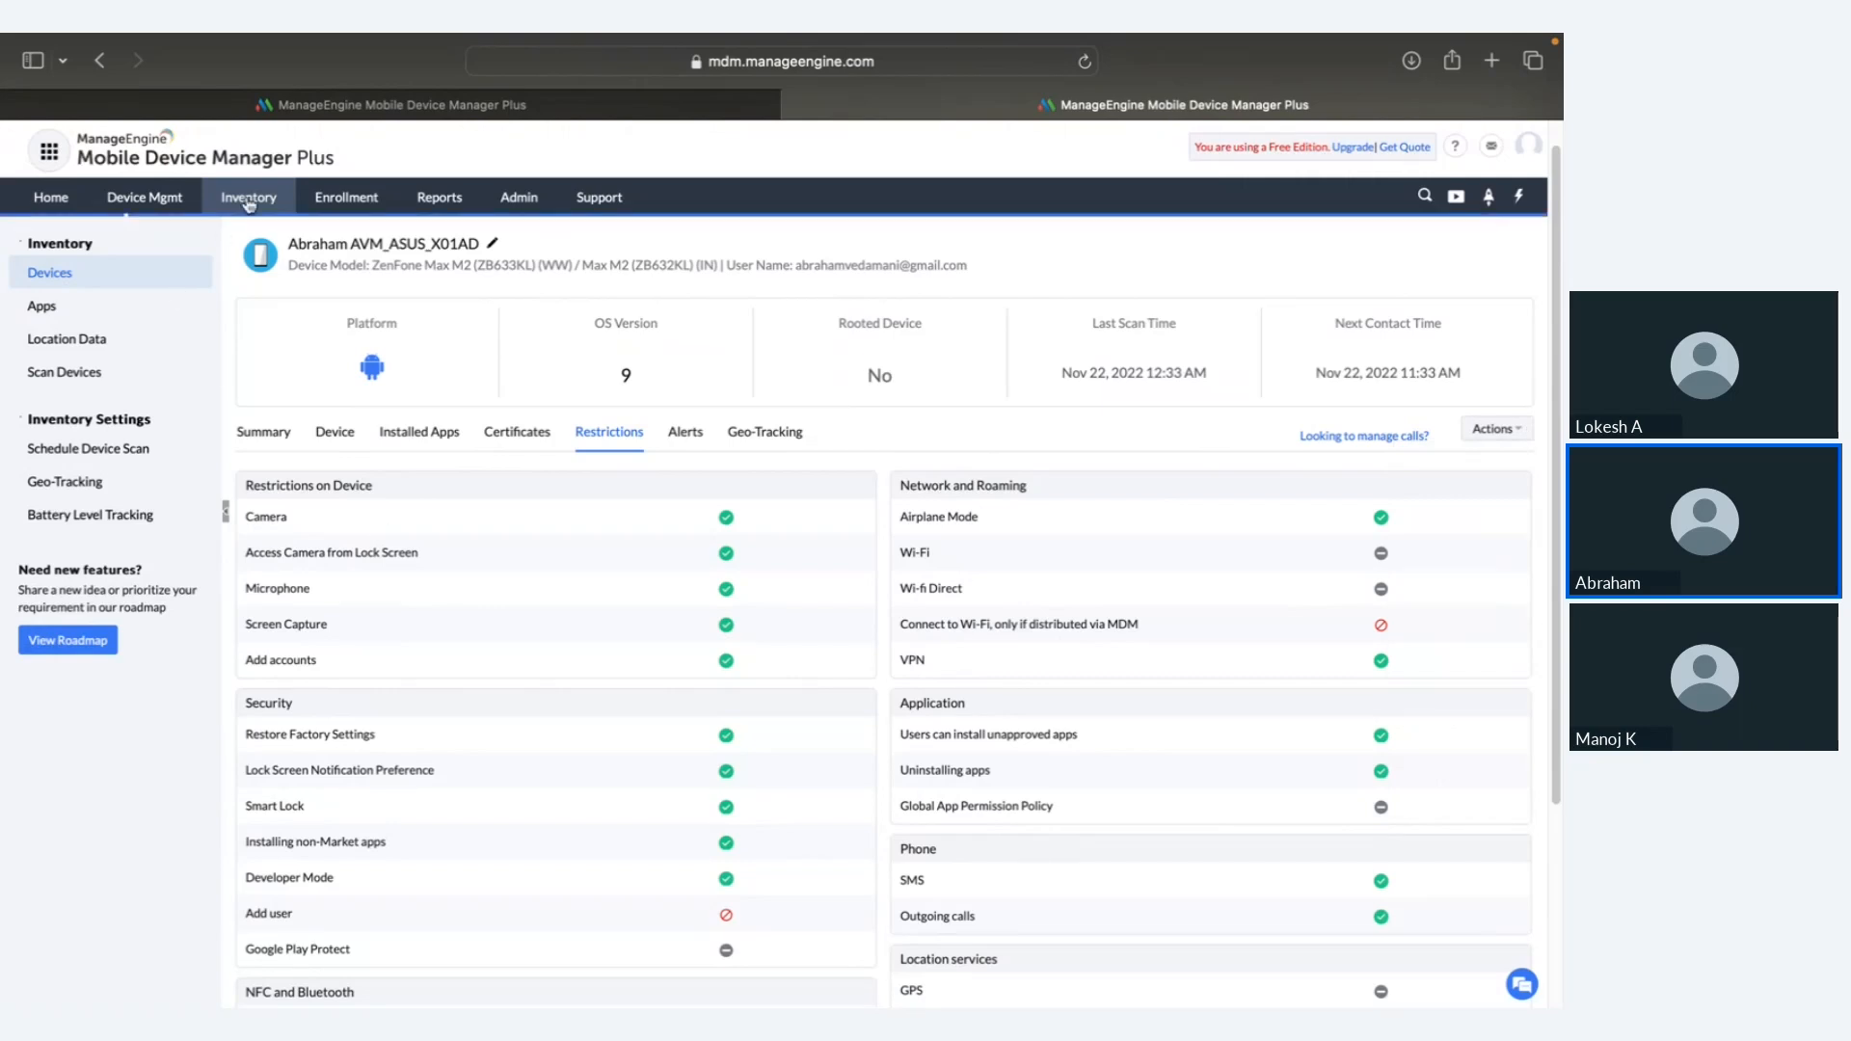
Step: Open Reports and the blank Create Scheduled Reports form, then move on to Admin
{"action": "left_click", "coordinate": [433, 205]}
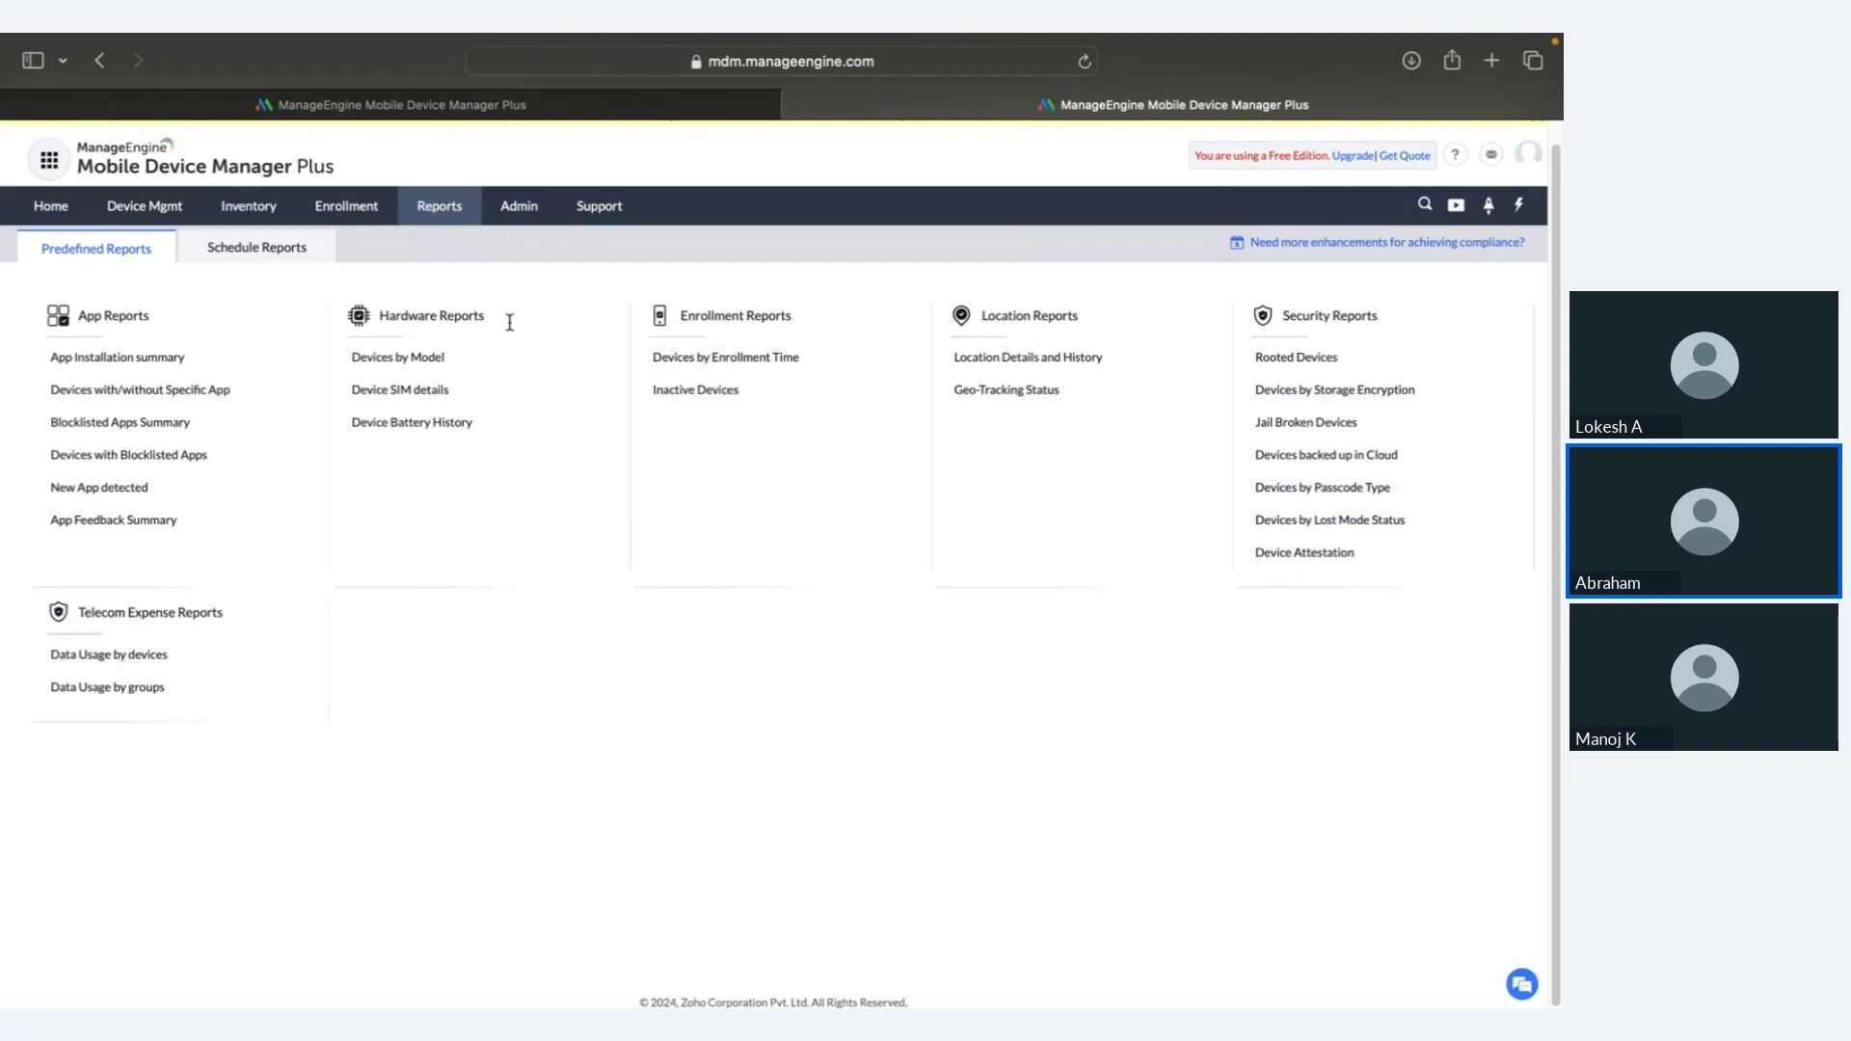
{"action": "left_click", "coordinate": [256, 251]}
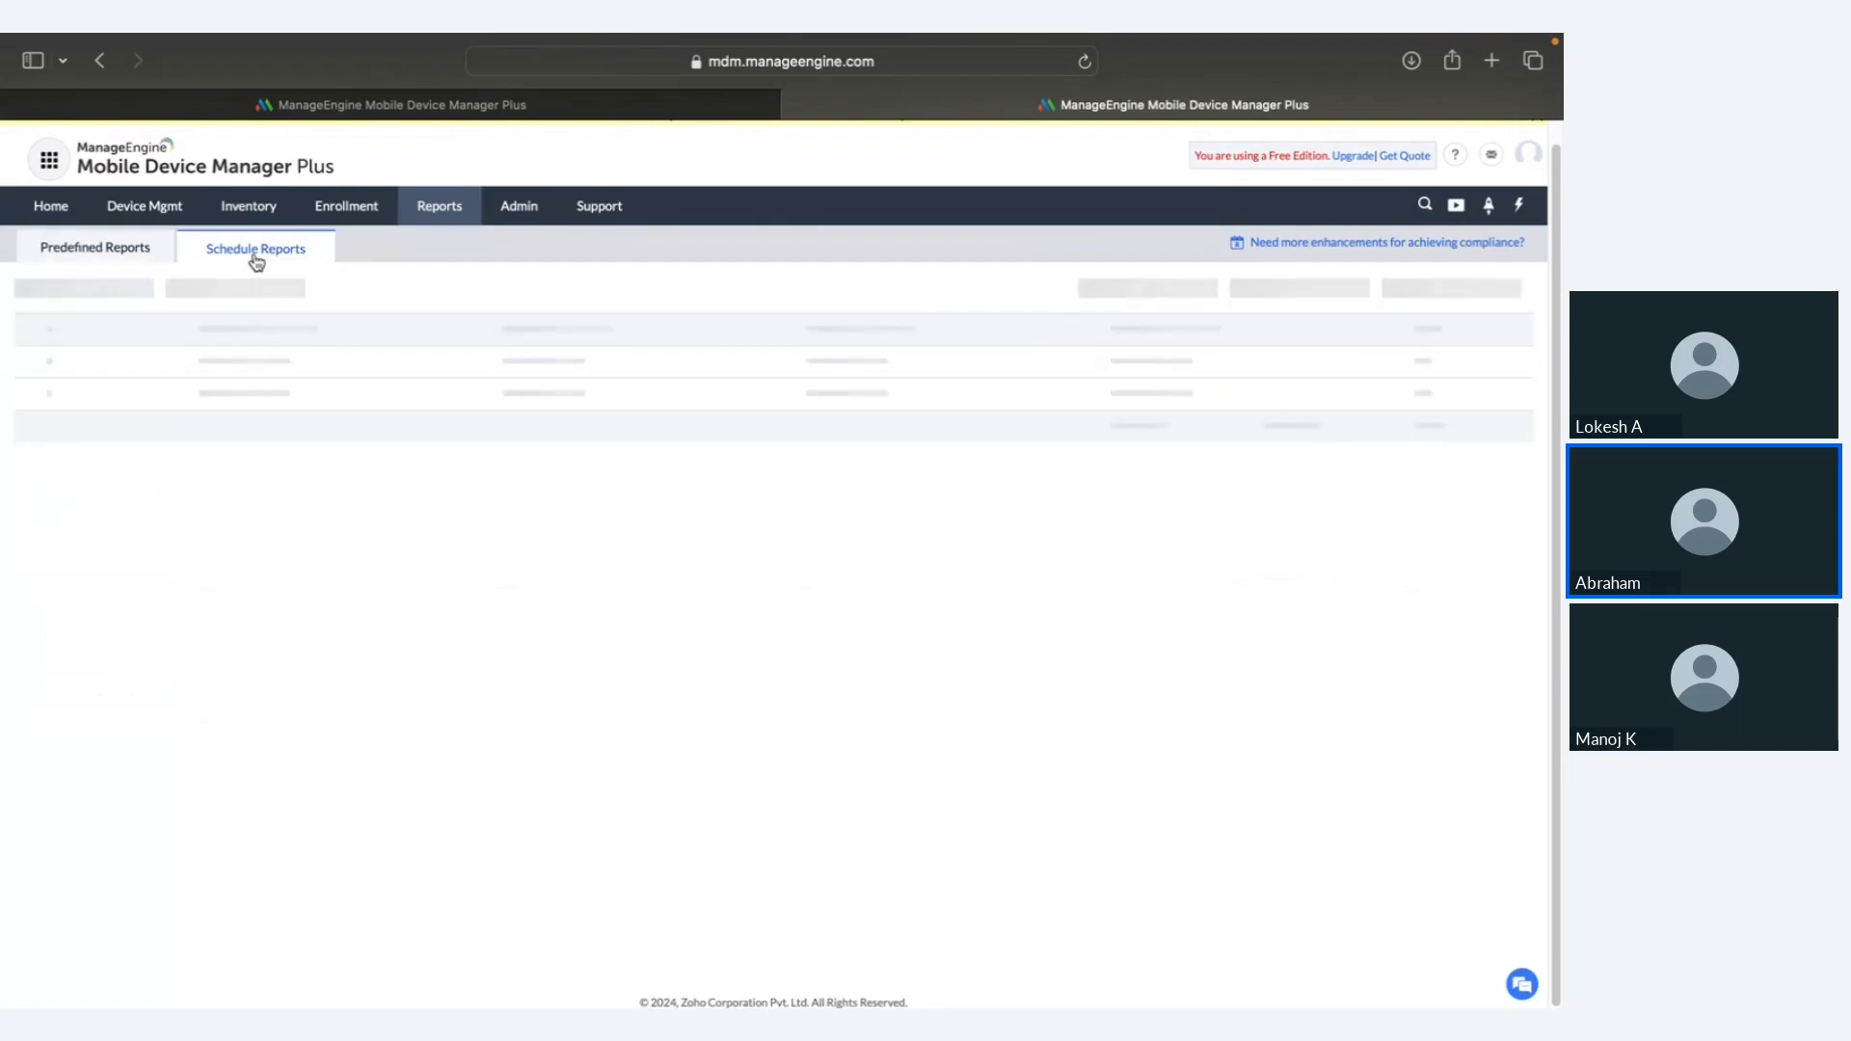
{"action": "left_click", "coordinate": [134, 300]}
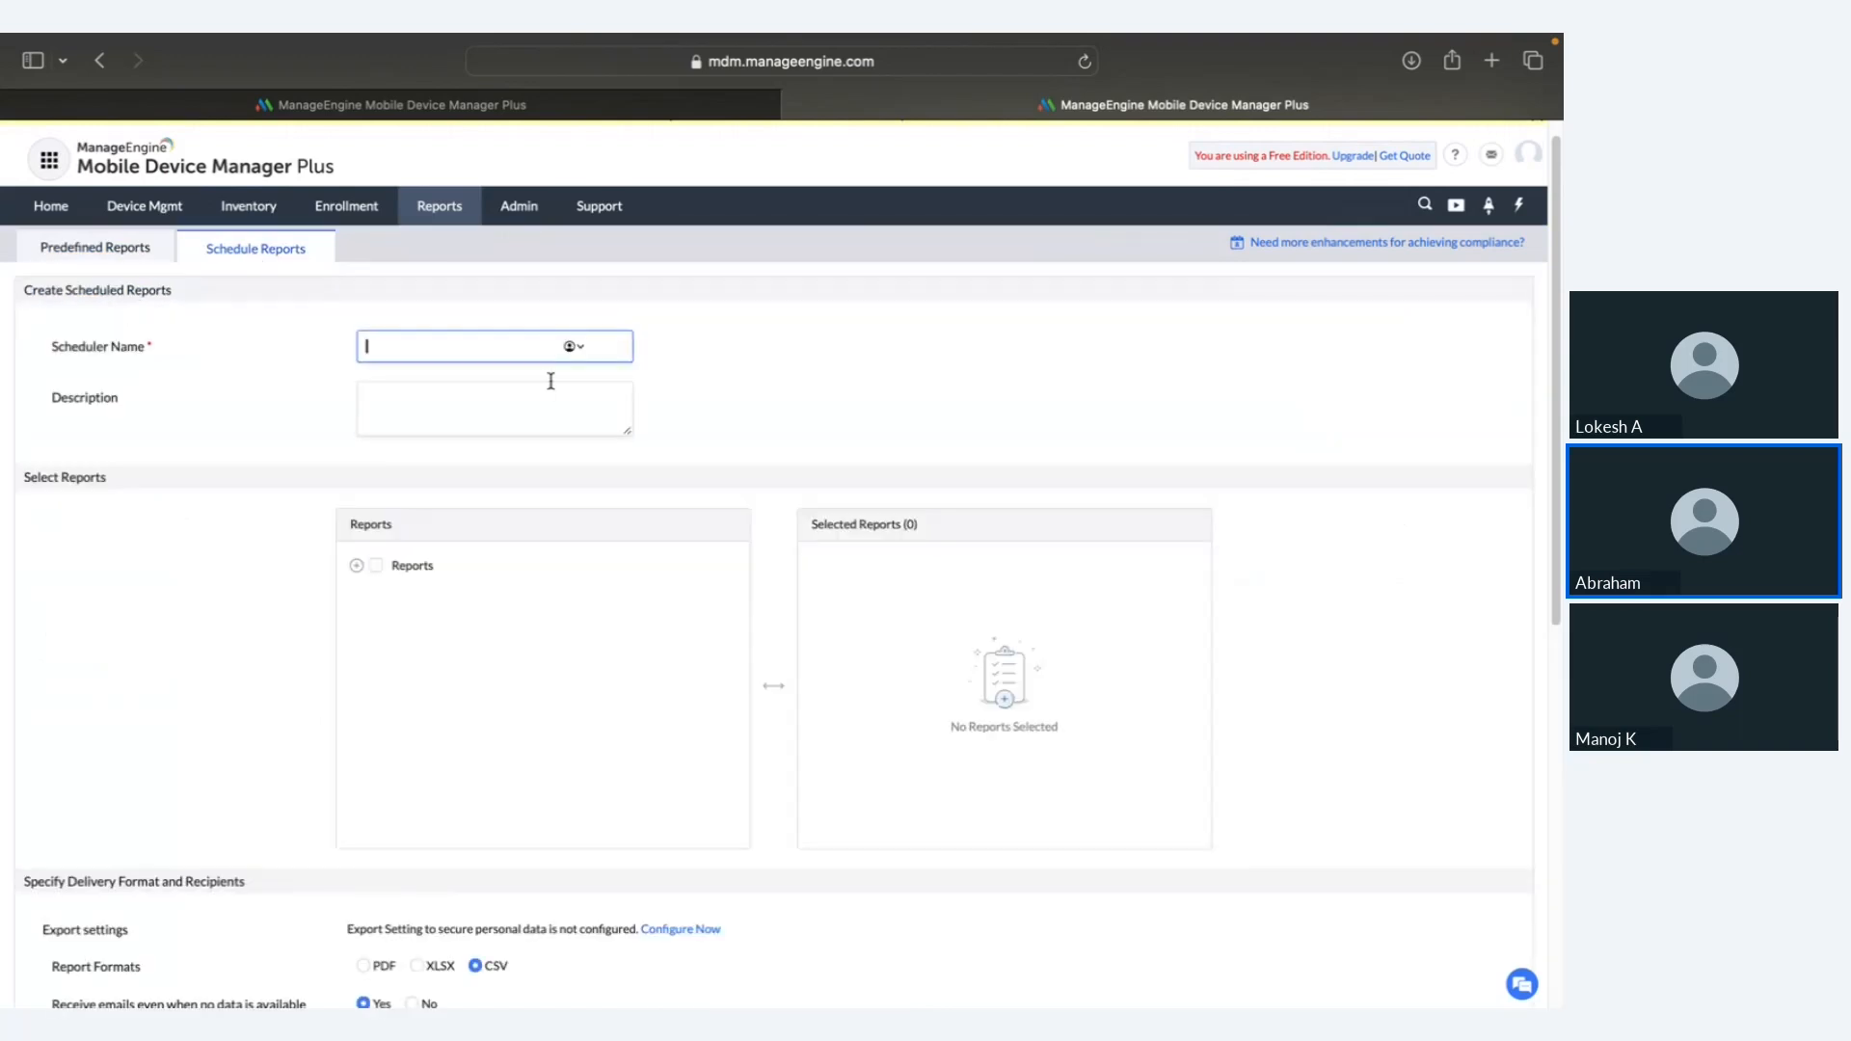
{"action": "scroll", "coordinate": [508, 457], "scroll_direction": "down", "scroll_amount": 1}
{"action": "scroll", "coordinate": [501, 443], "scroll_direction": "down", "scroll_amount": 3}
{"action": "scroll", "coordinate": [496, 434], "scroll_direction": "up", "scroll_amount": 5}
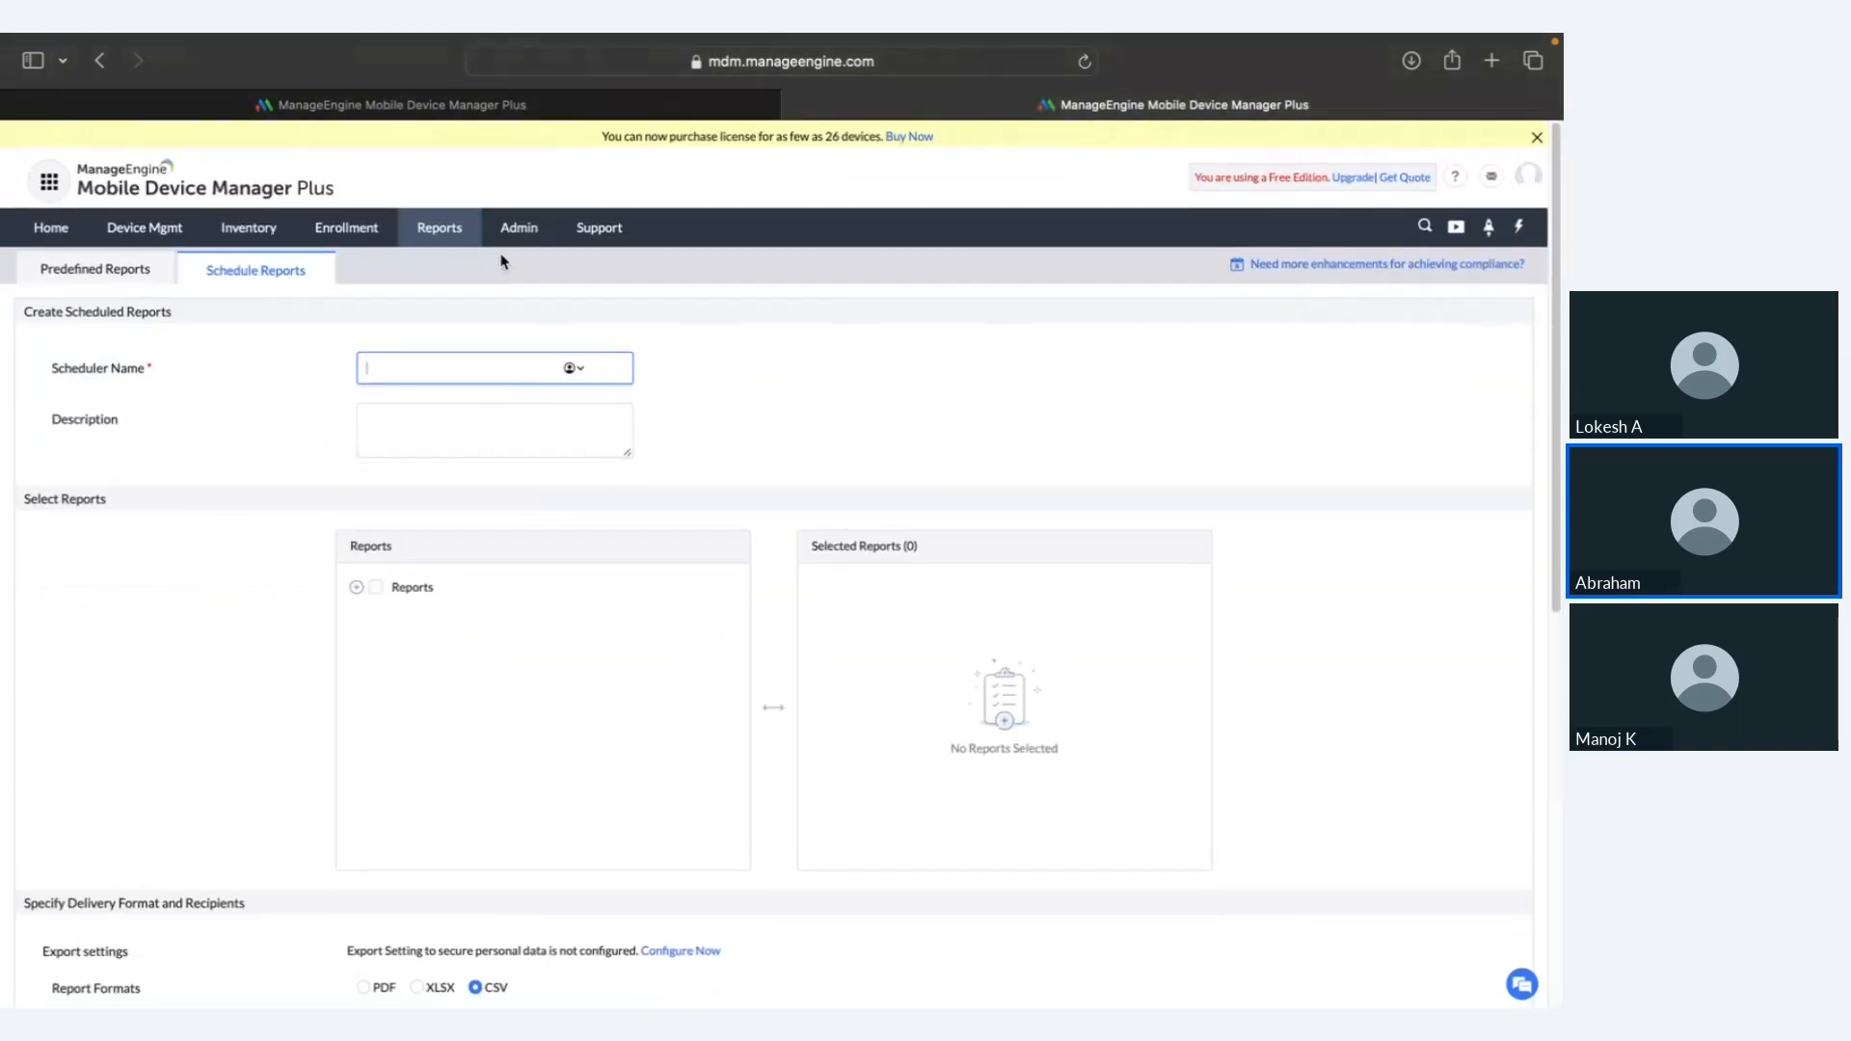
{"action": "left_click", "coordinate": [515, 231]}
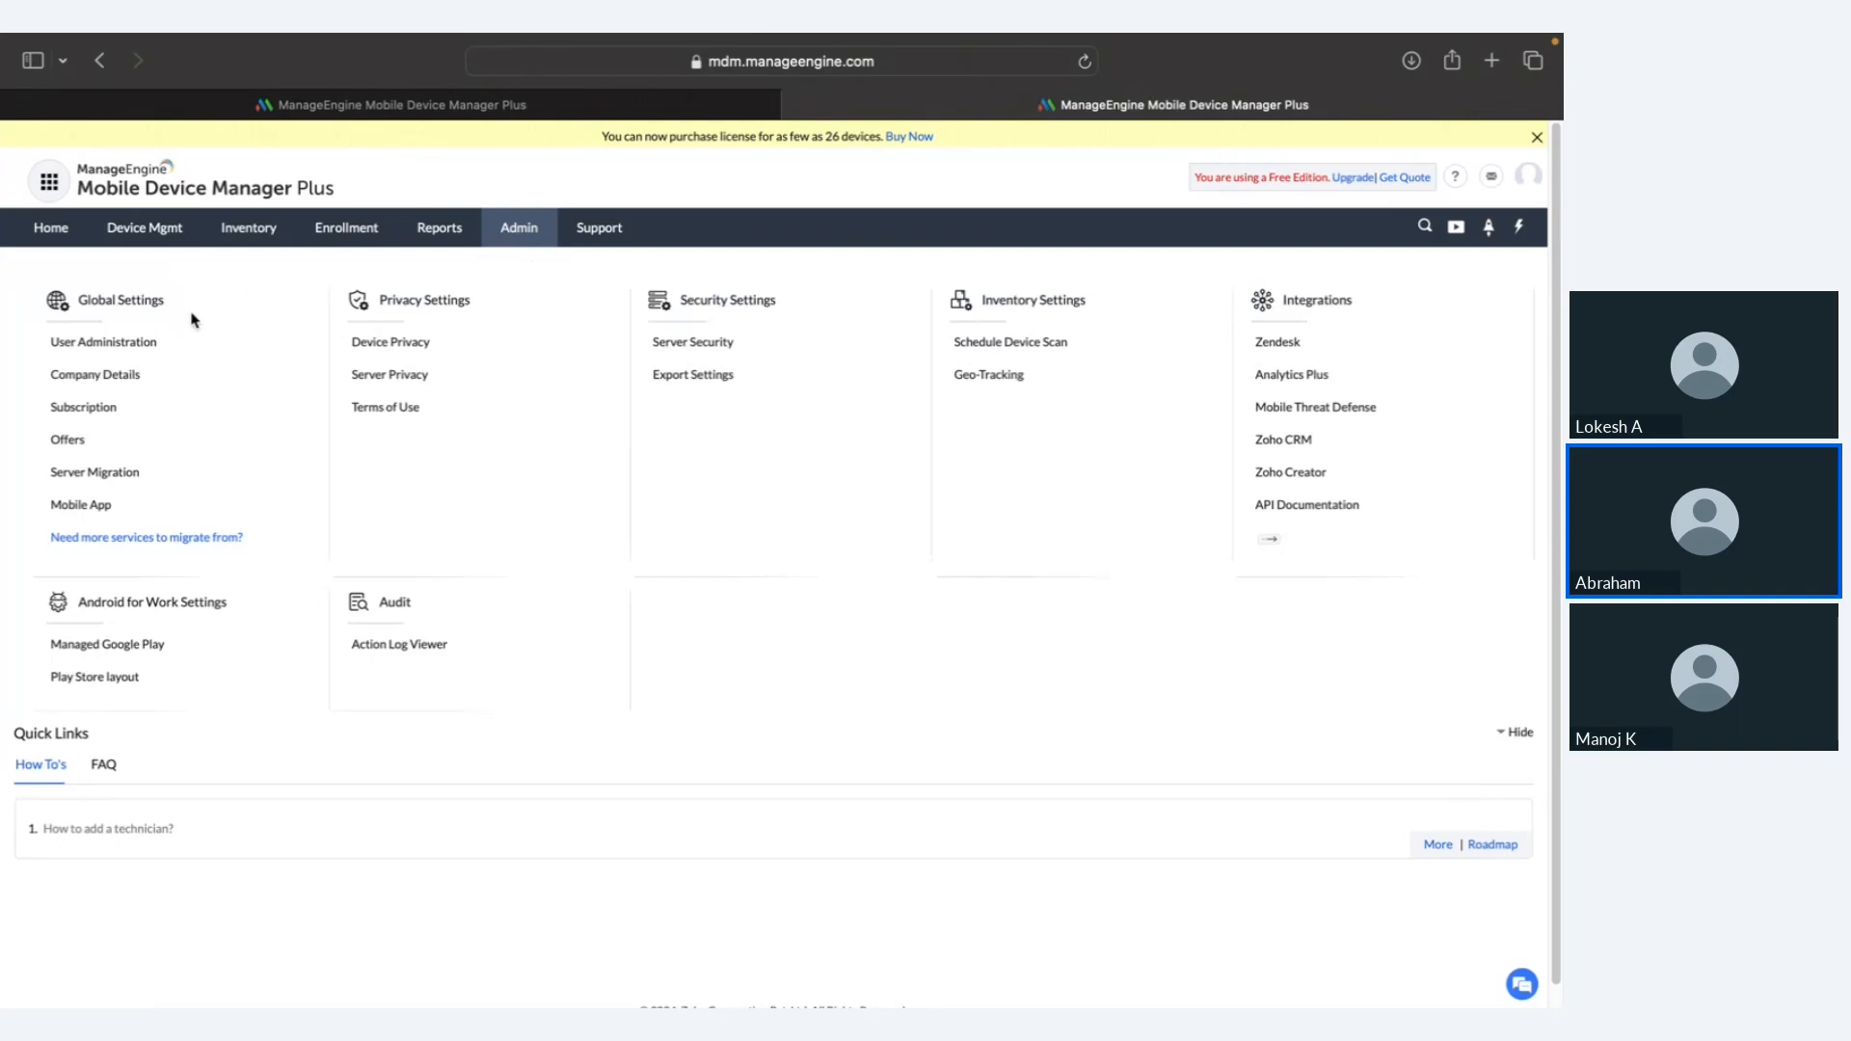
Step: View User Administration and Company Details, review Admin's Integrations list, then open Support
{"action": "left_click", "coordinate": [149, 343]}
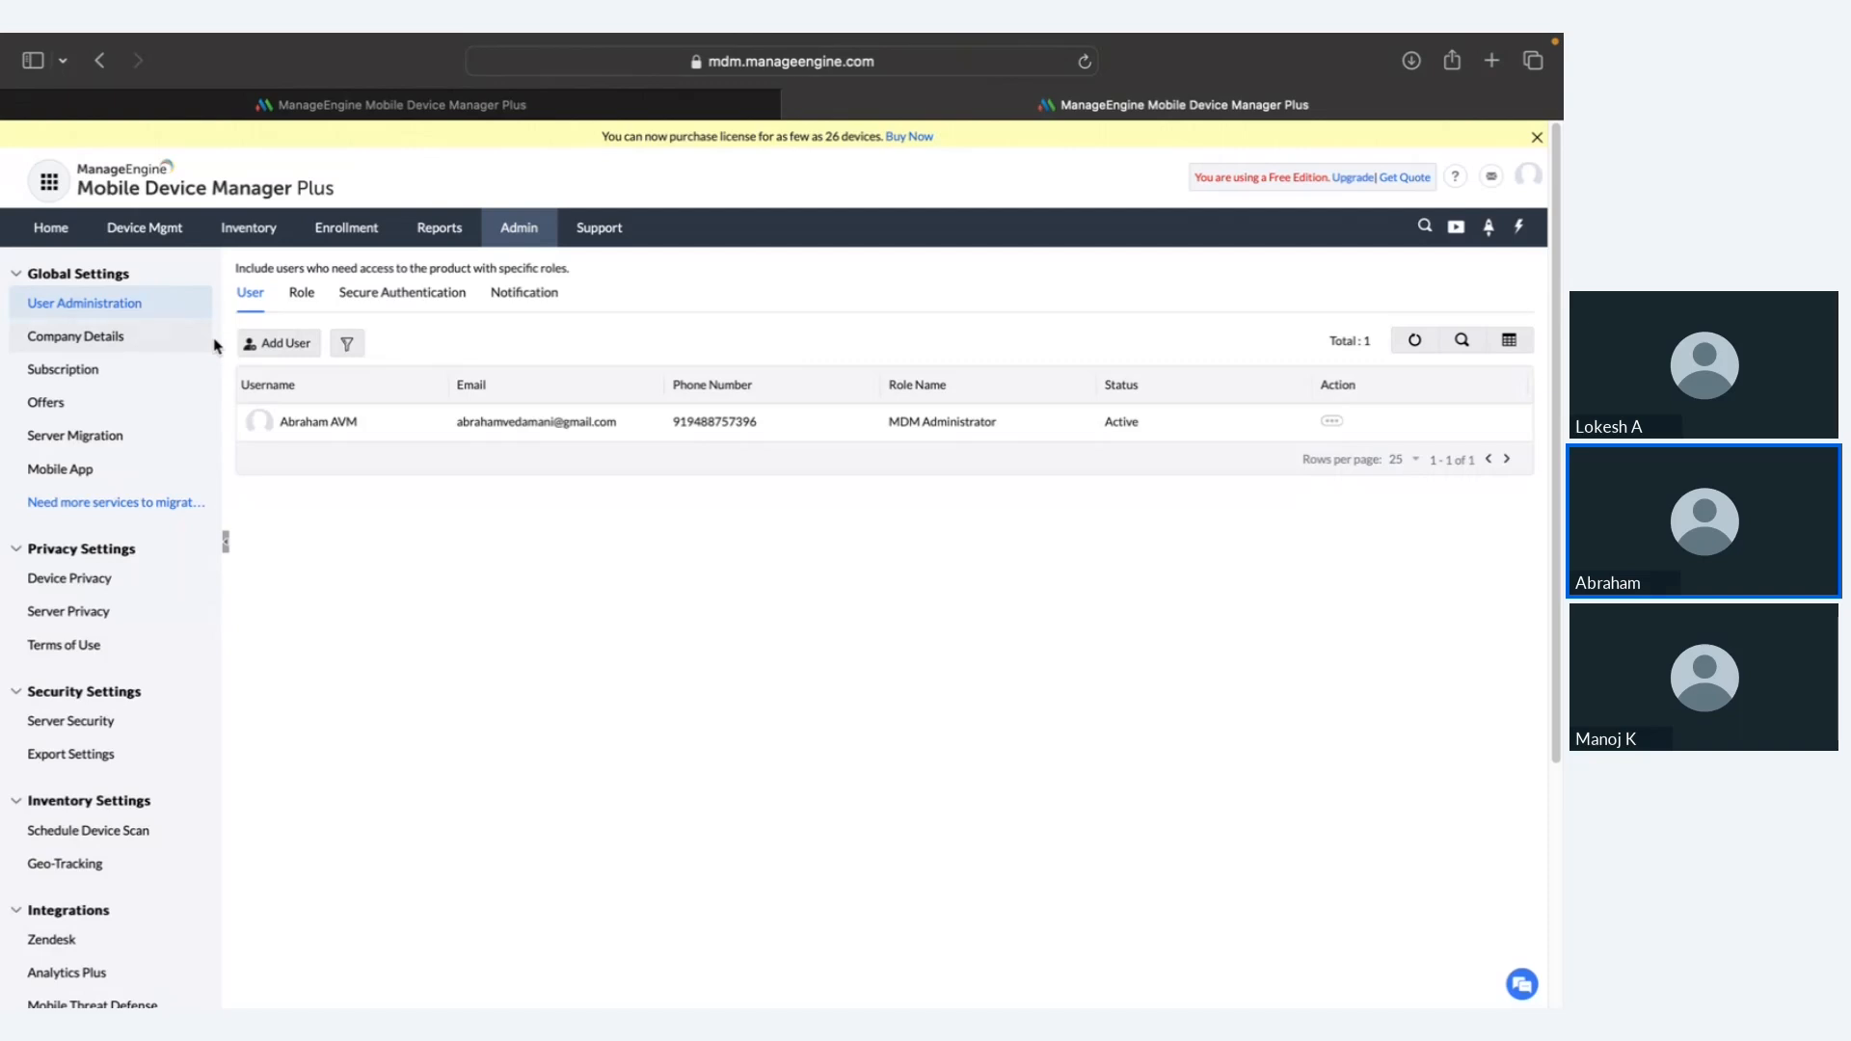
{"action": "left_click", "coordinate": [185, 336]}
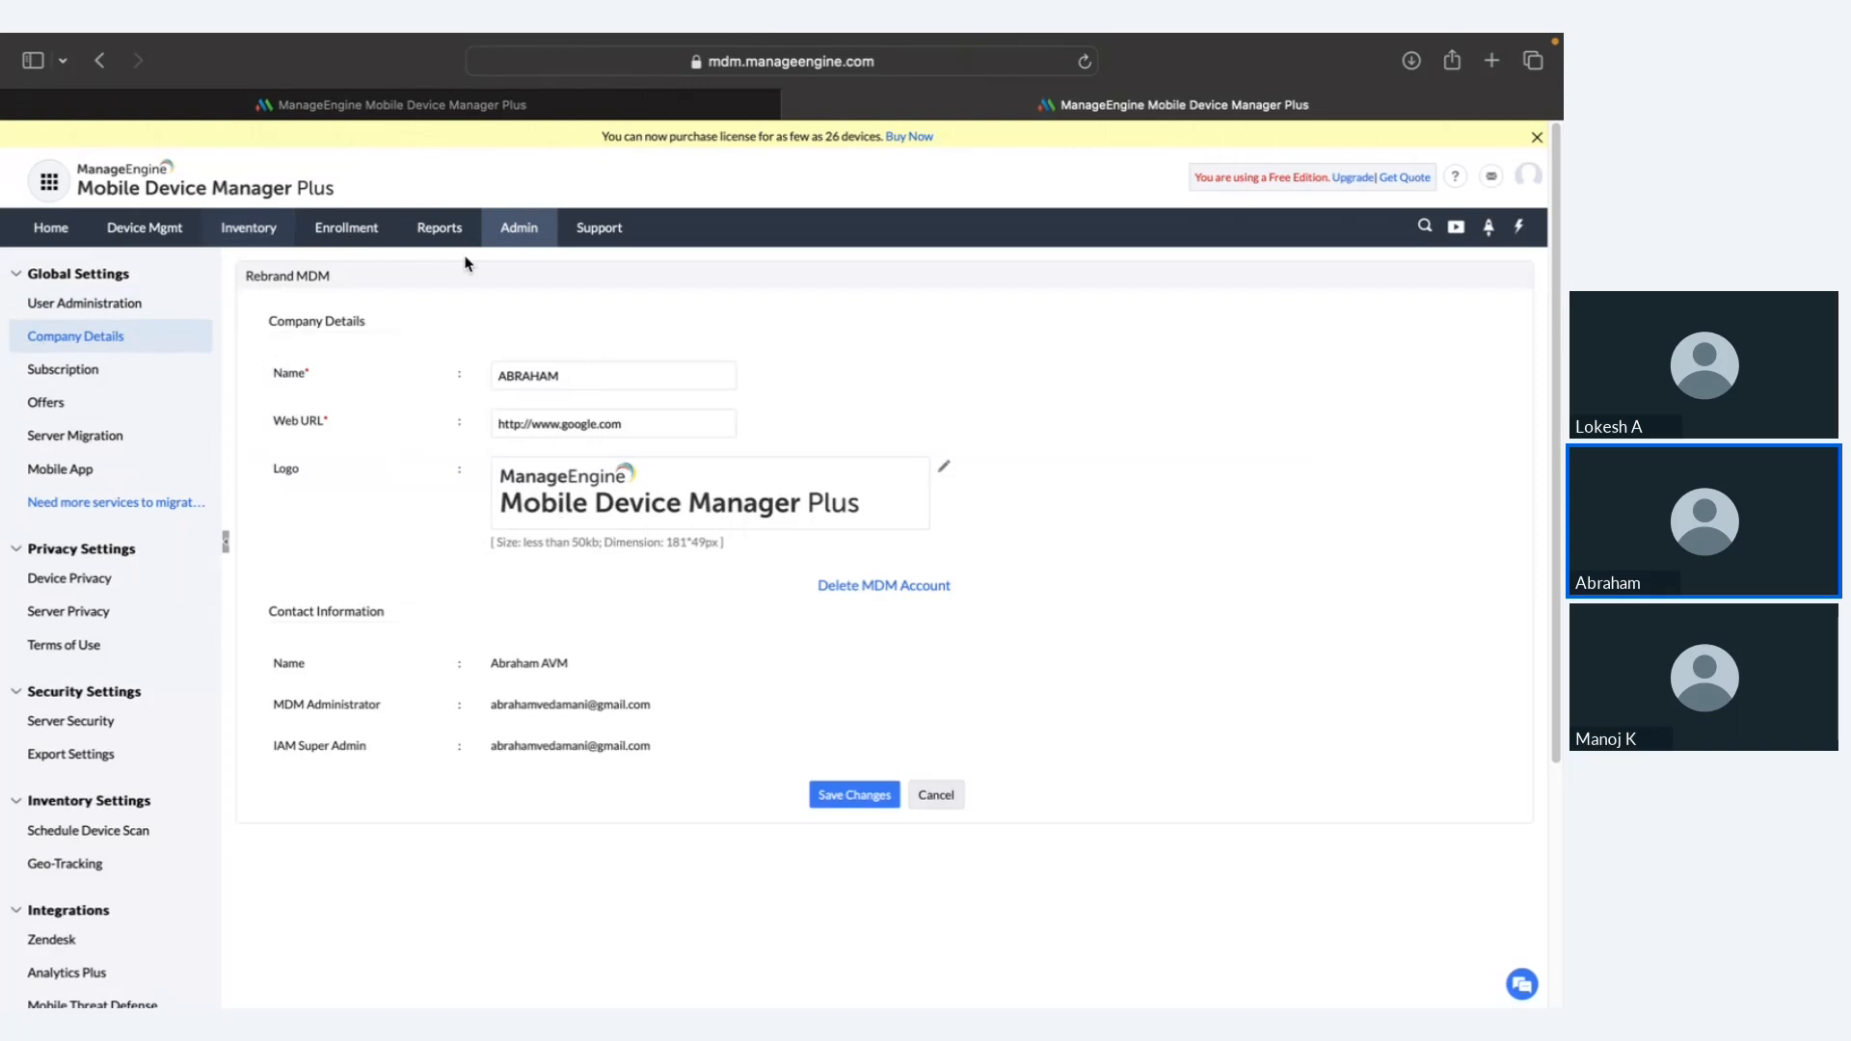
{"action": "left_click", "coordinate": [509, 232]}
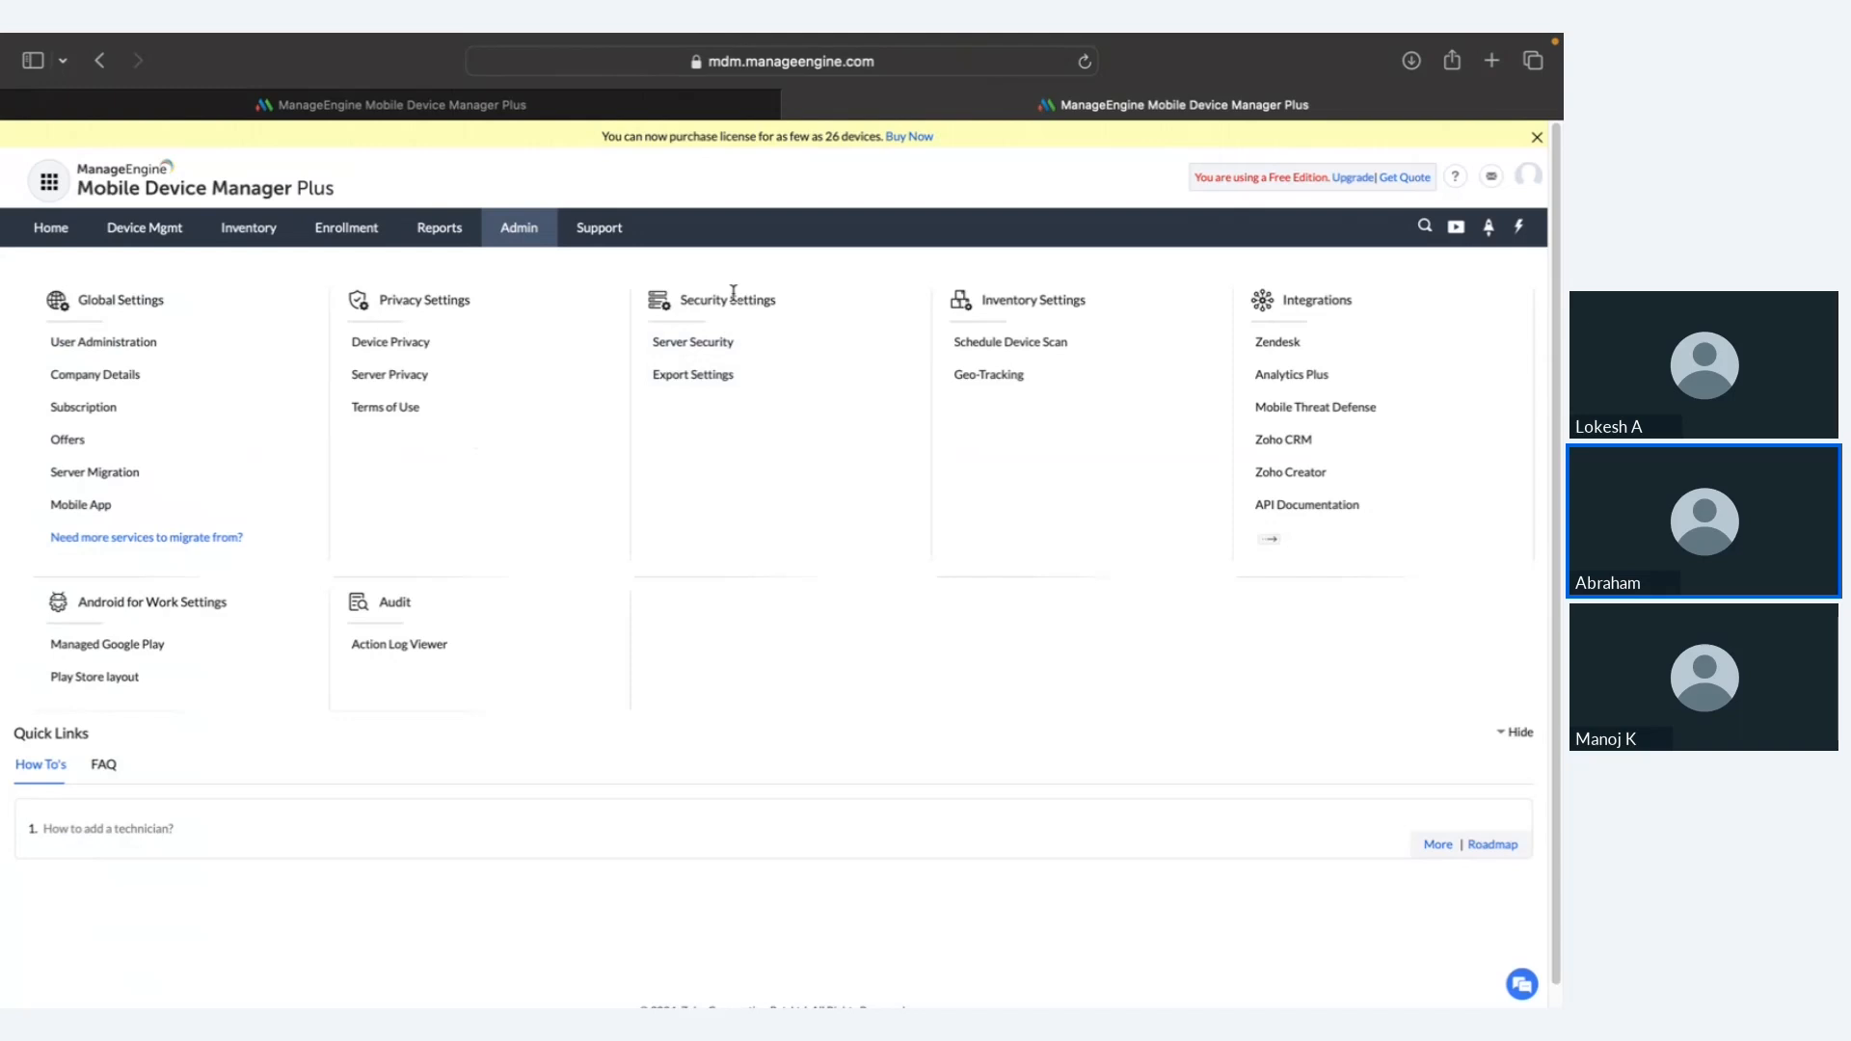
{"action": "left_click_drag", "start_coordinate": [1242, 291], "coordinate": [1404, 501]}
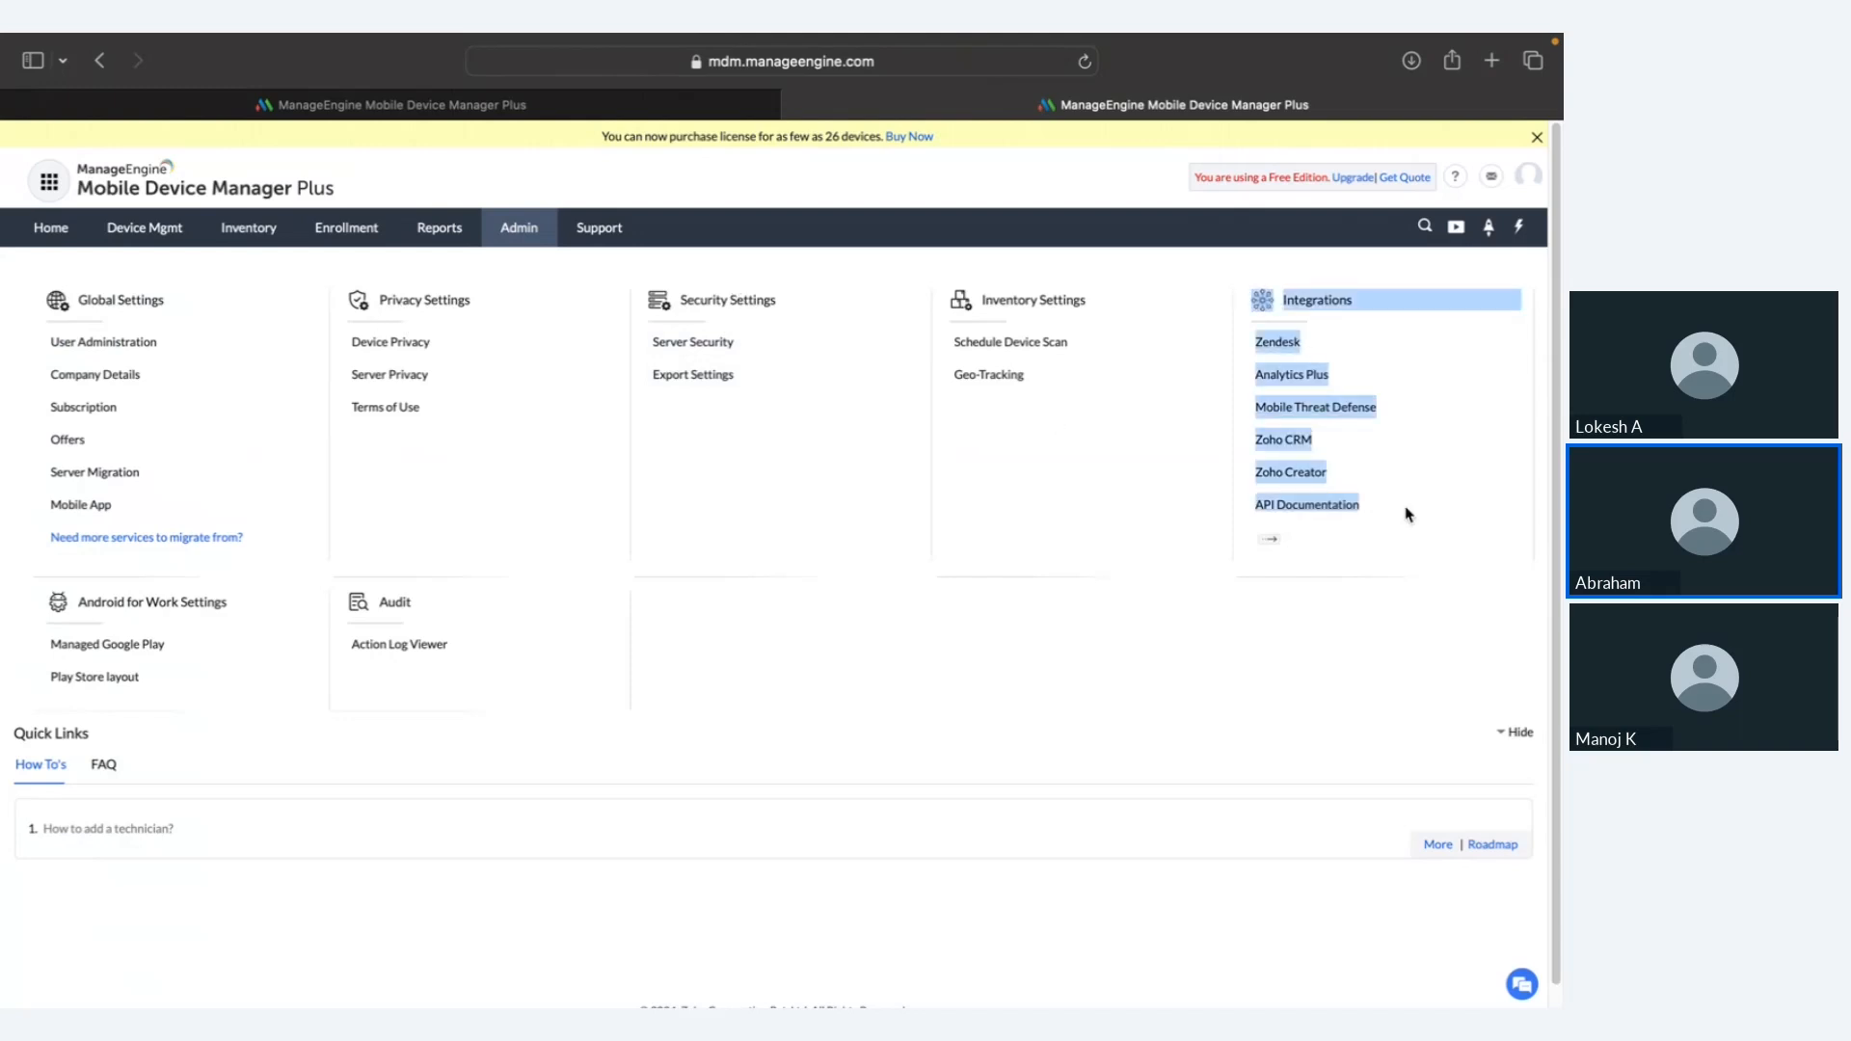
{"action": "left_click", "coordinate": [1418, 533]}
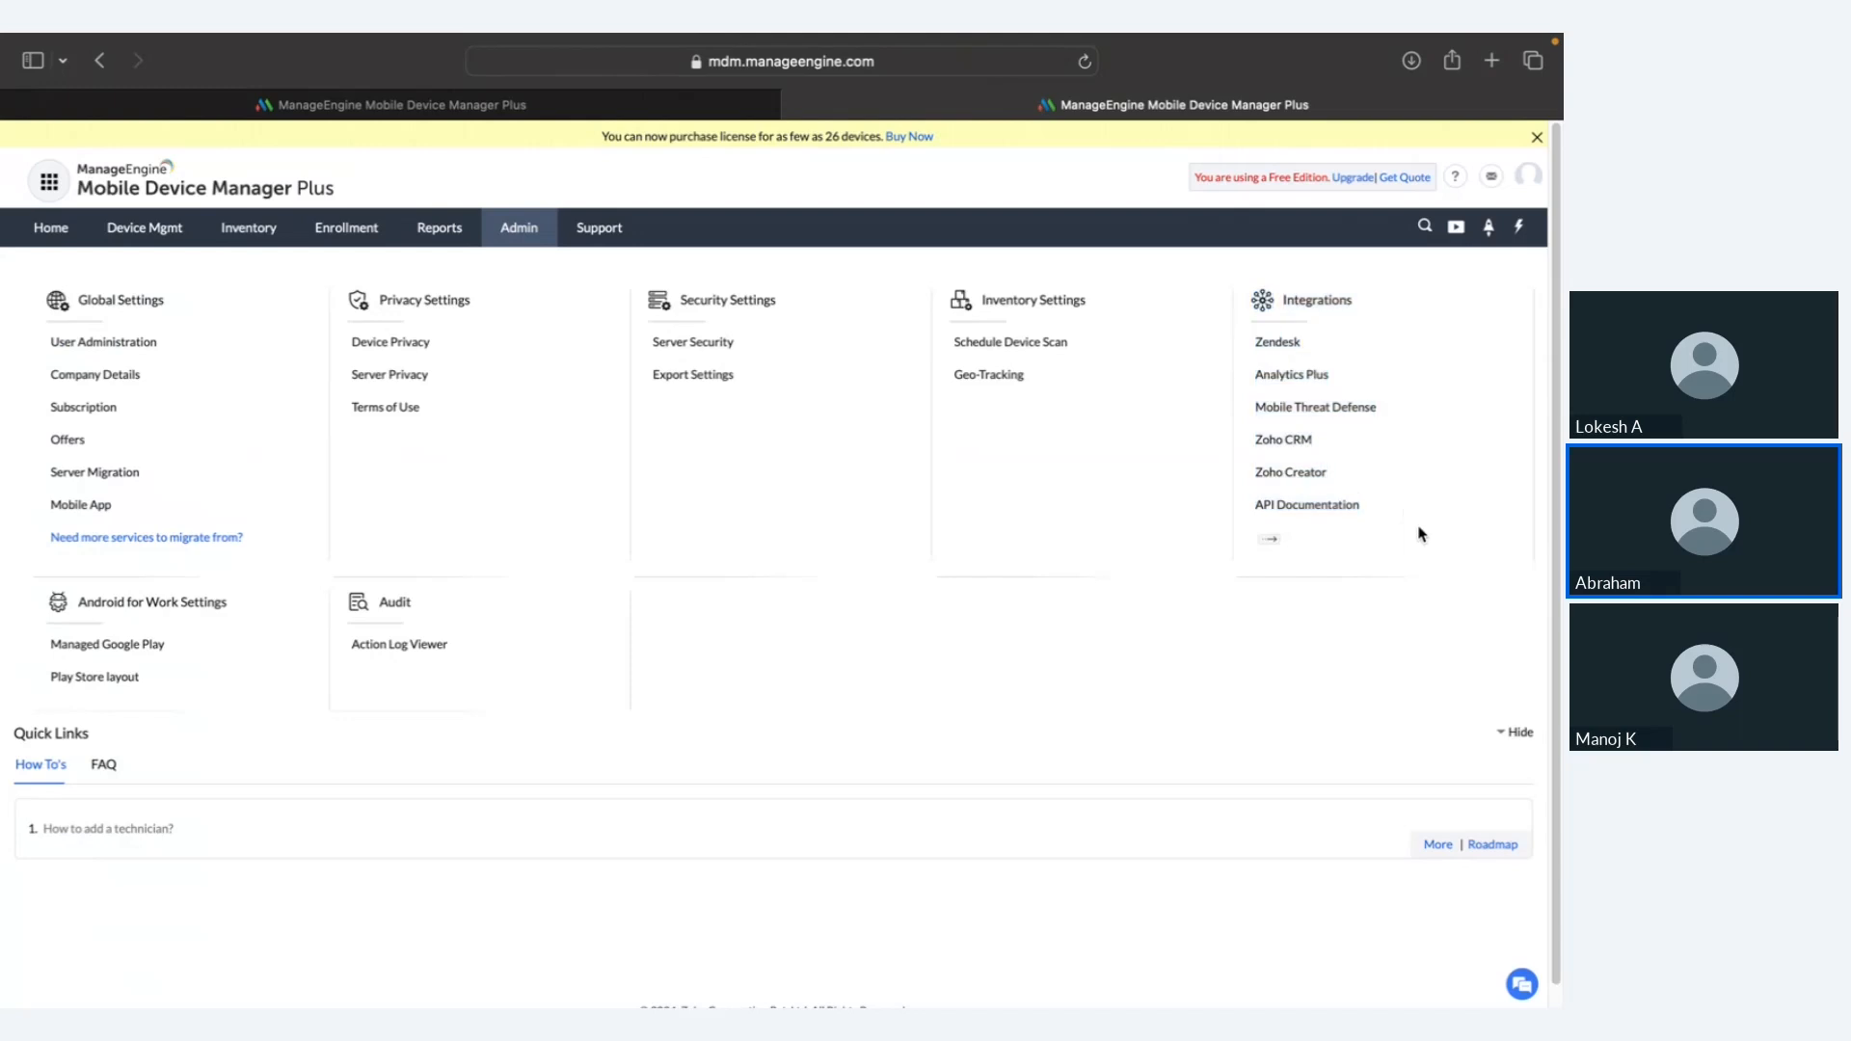
{"action": "left_click", "coordinate": [600, 235]}
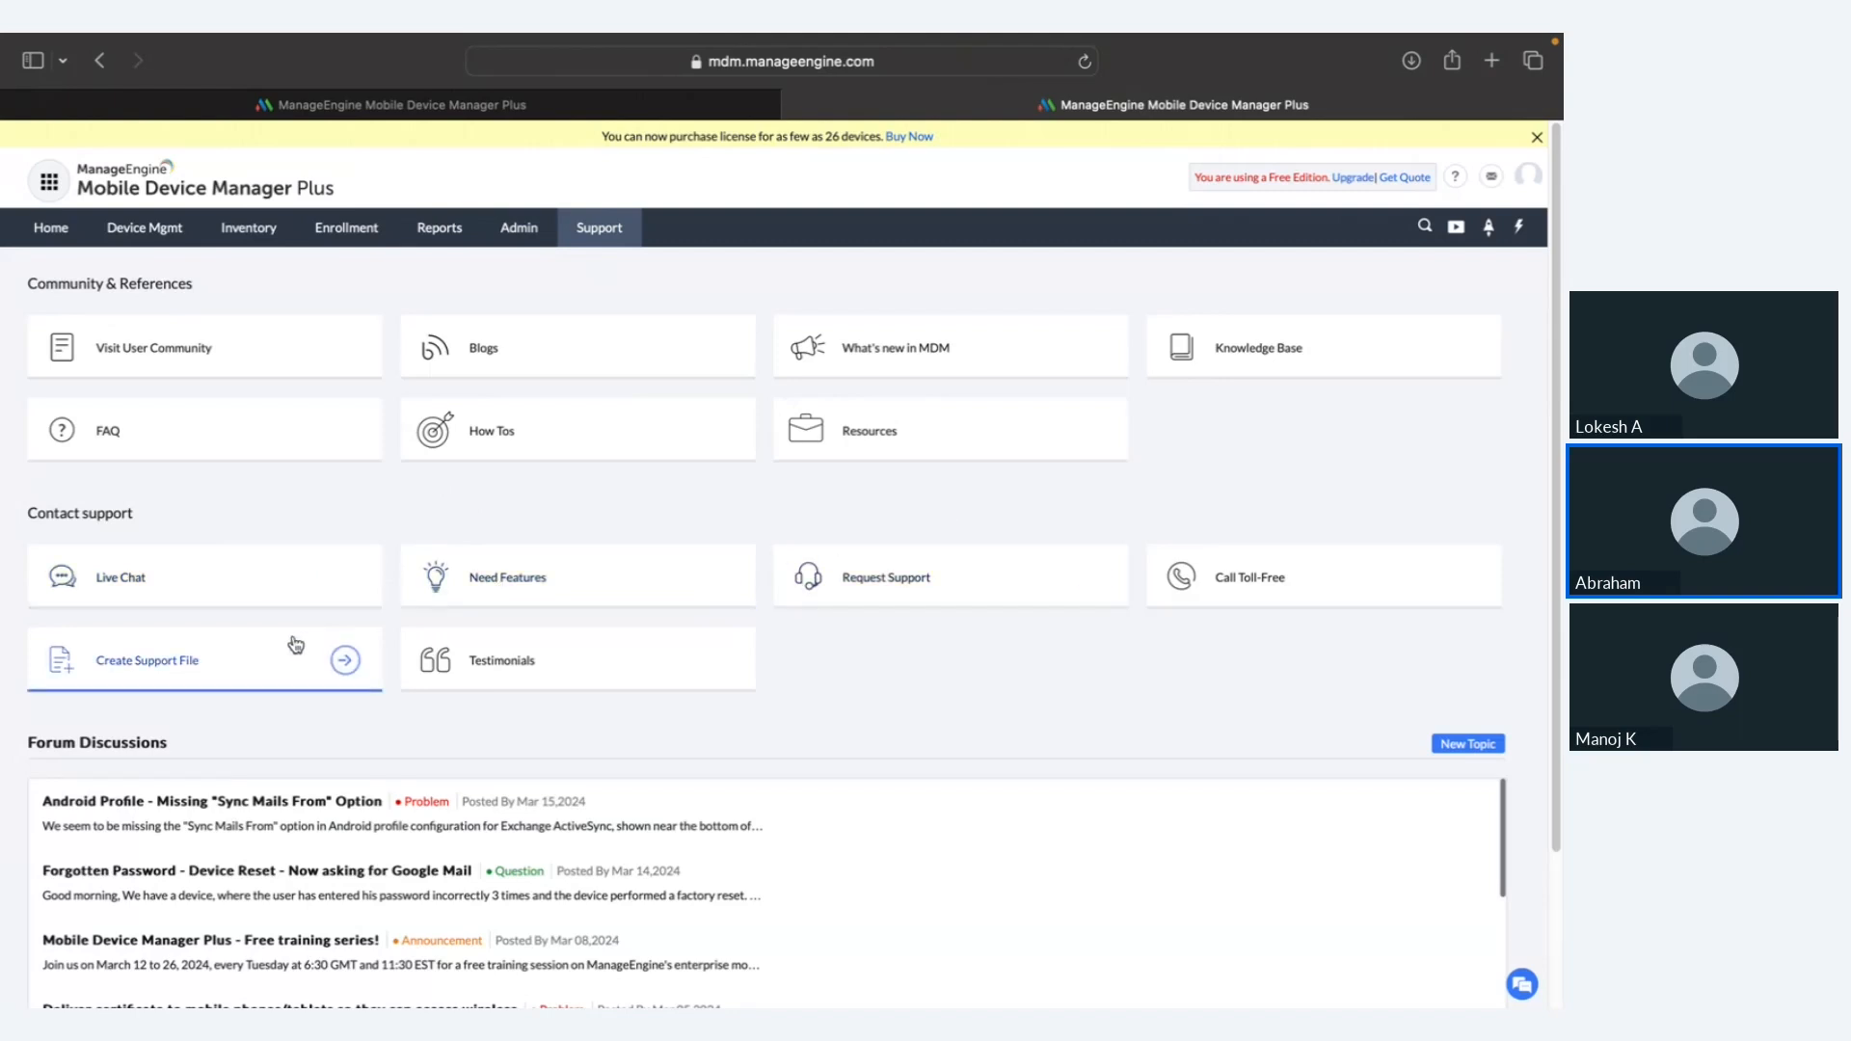
Step: Preview the Create Support File device list, return to Home, and advance to the Architecture slide
{"action": "left_click", "coordinate": [336, 665]}
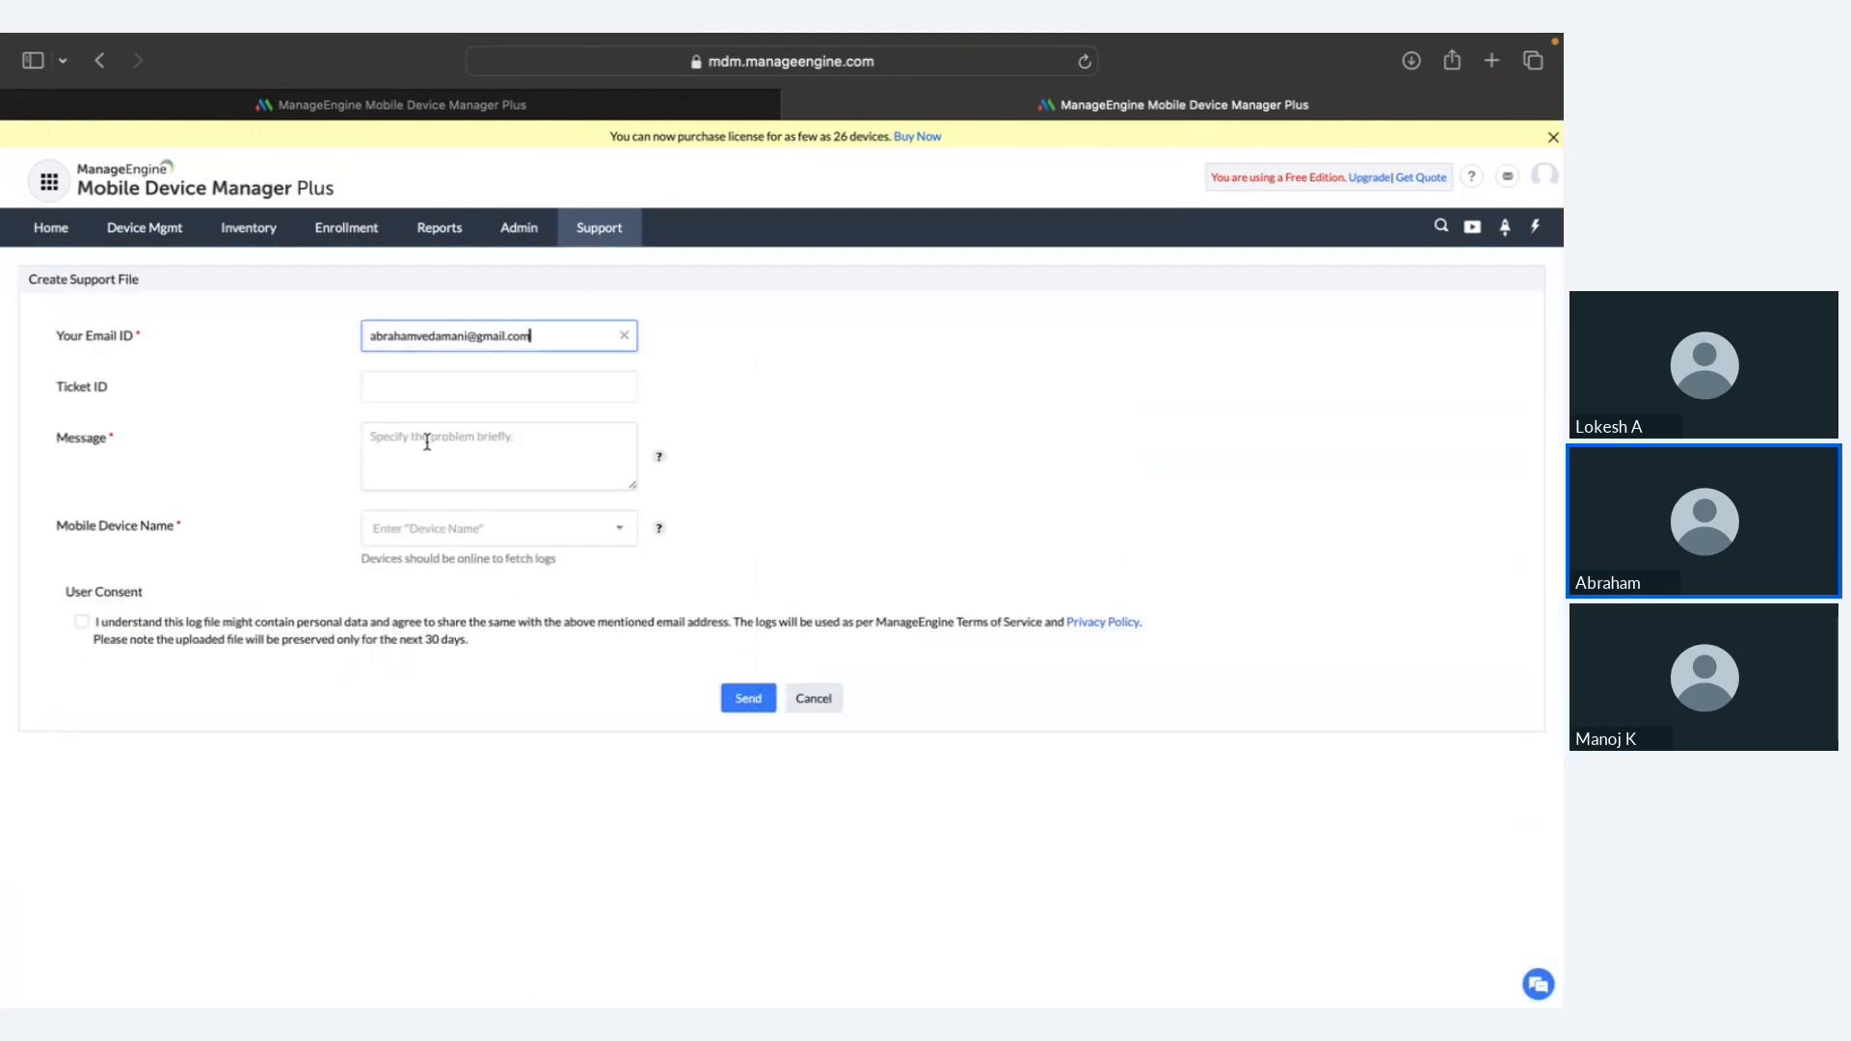
{"action": "left_click", "coordinate": [430, 525]}
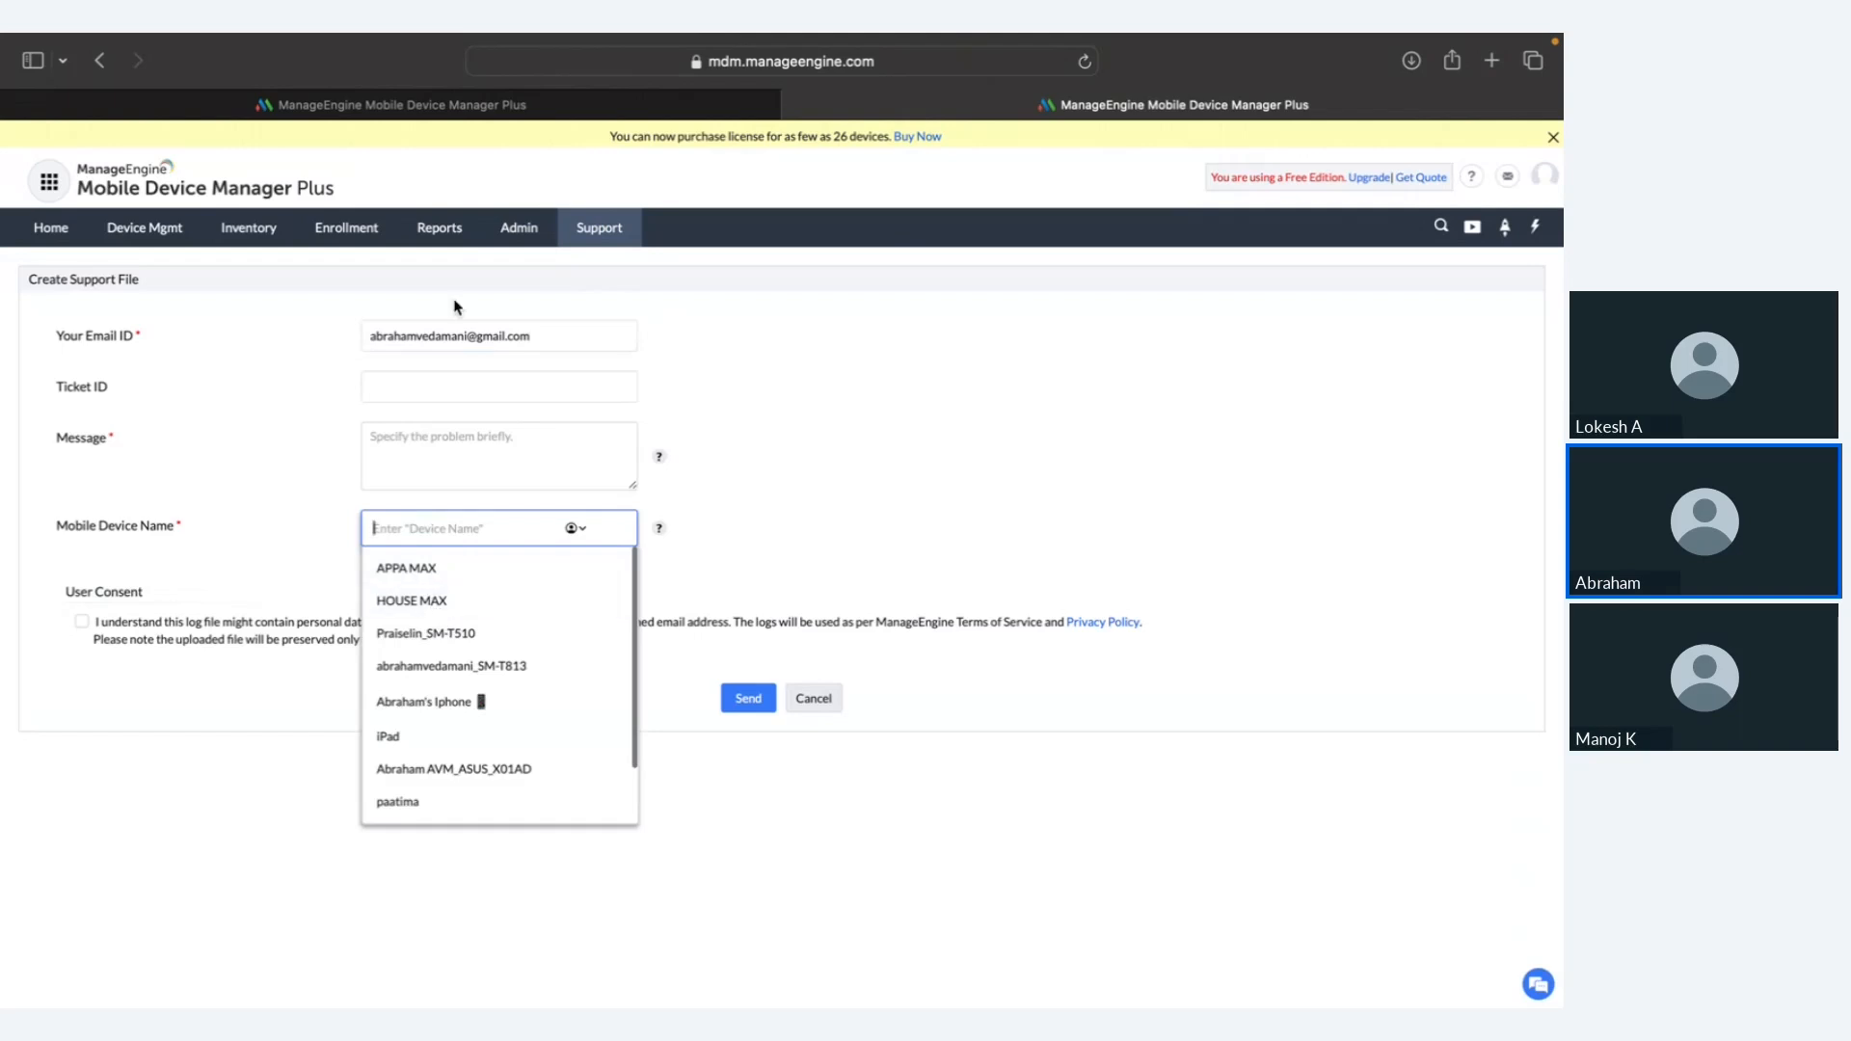
{"action": "left_click", "coordinate": [598, 233]}
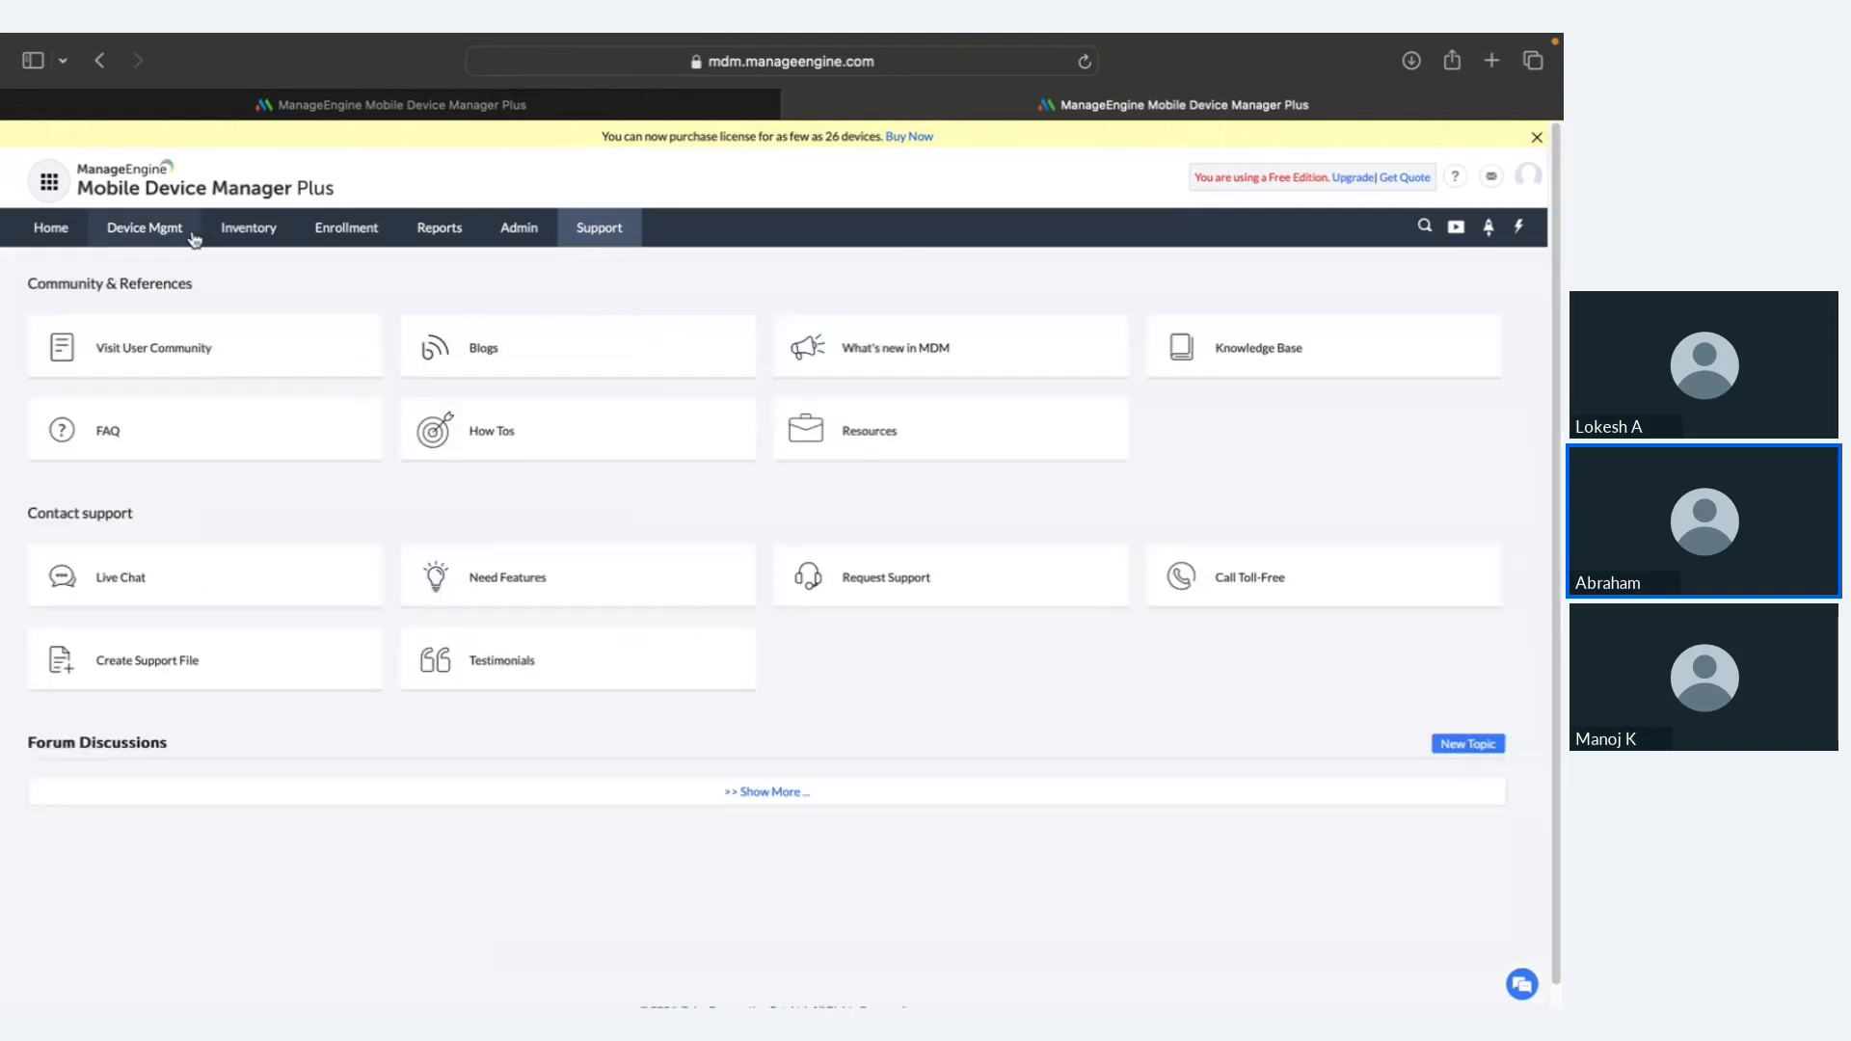
{"action": "left_click", "coordinate": [75, 231]}
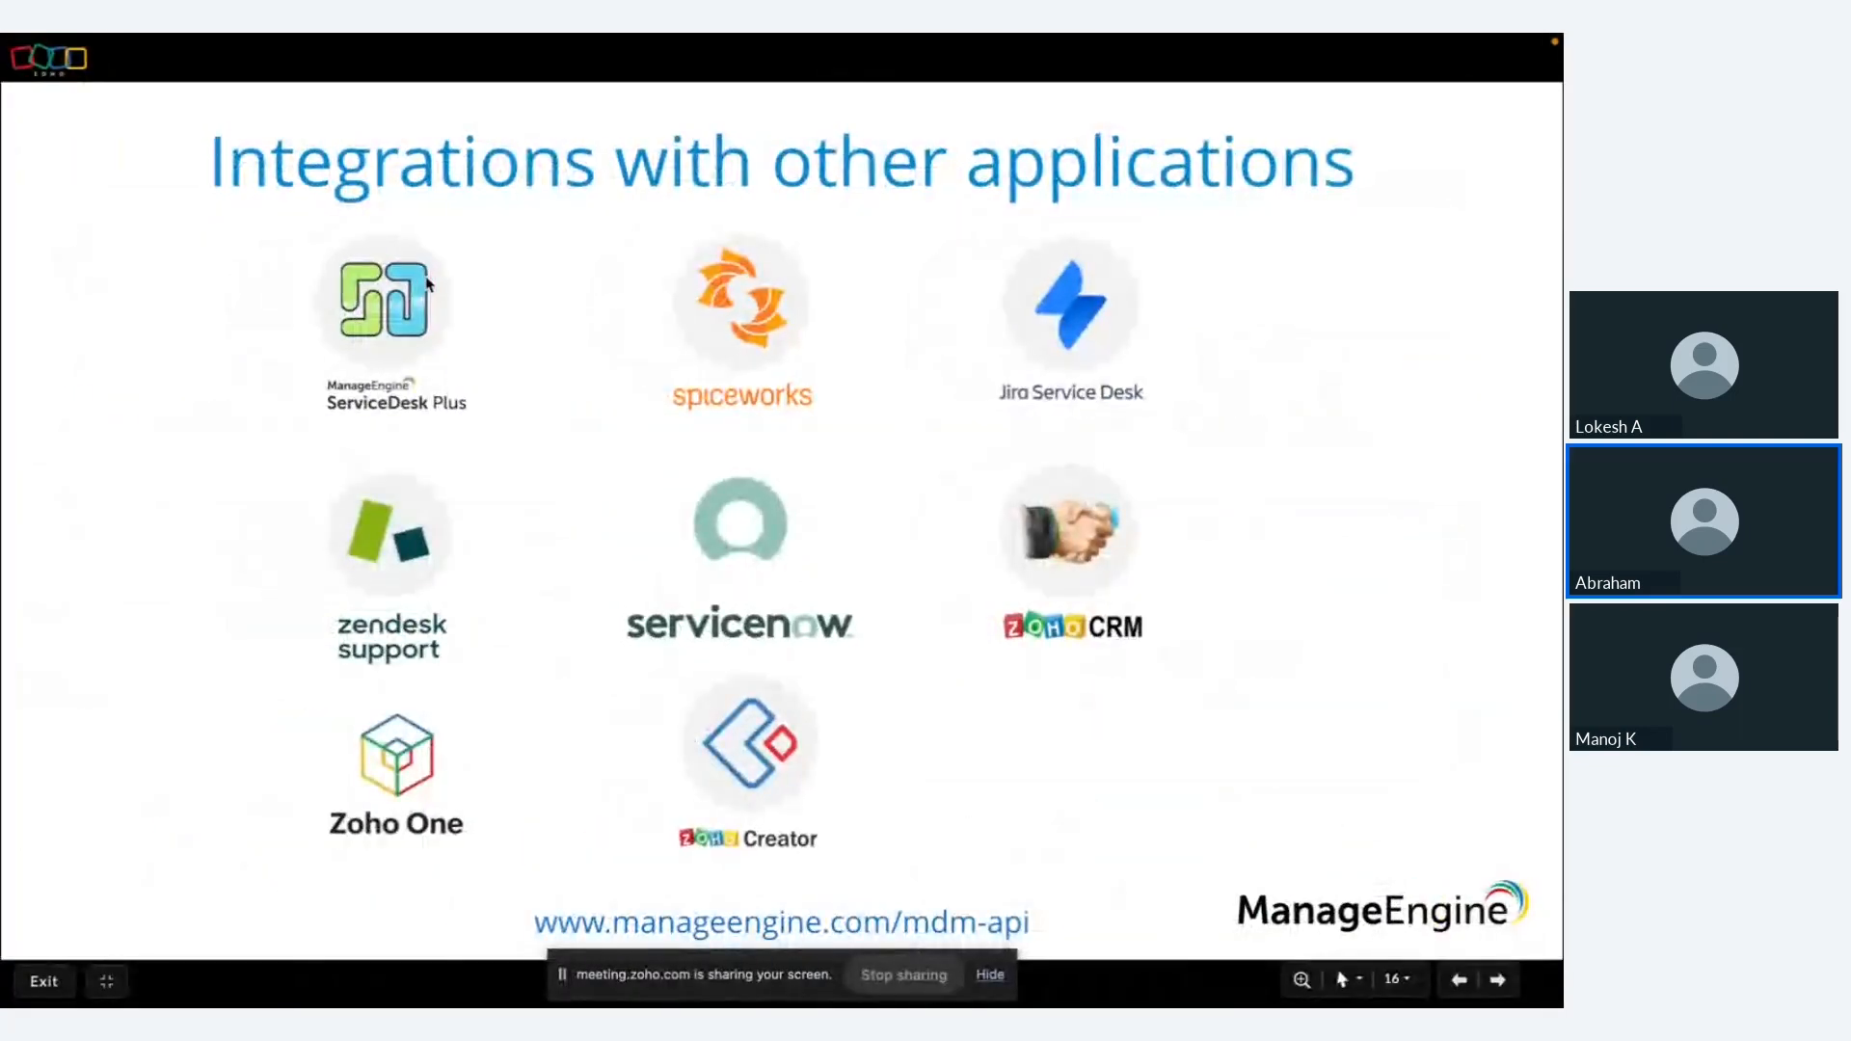
{"action": "key", "text": "Right"}
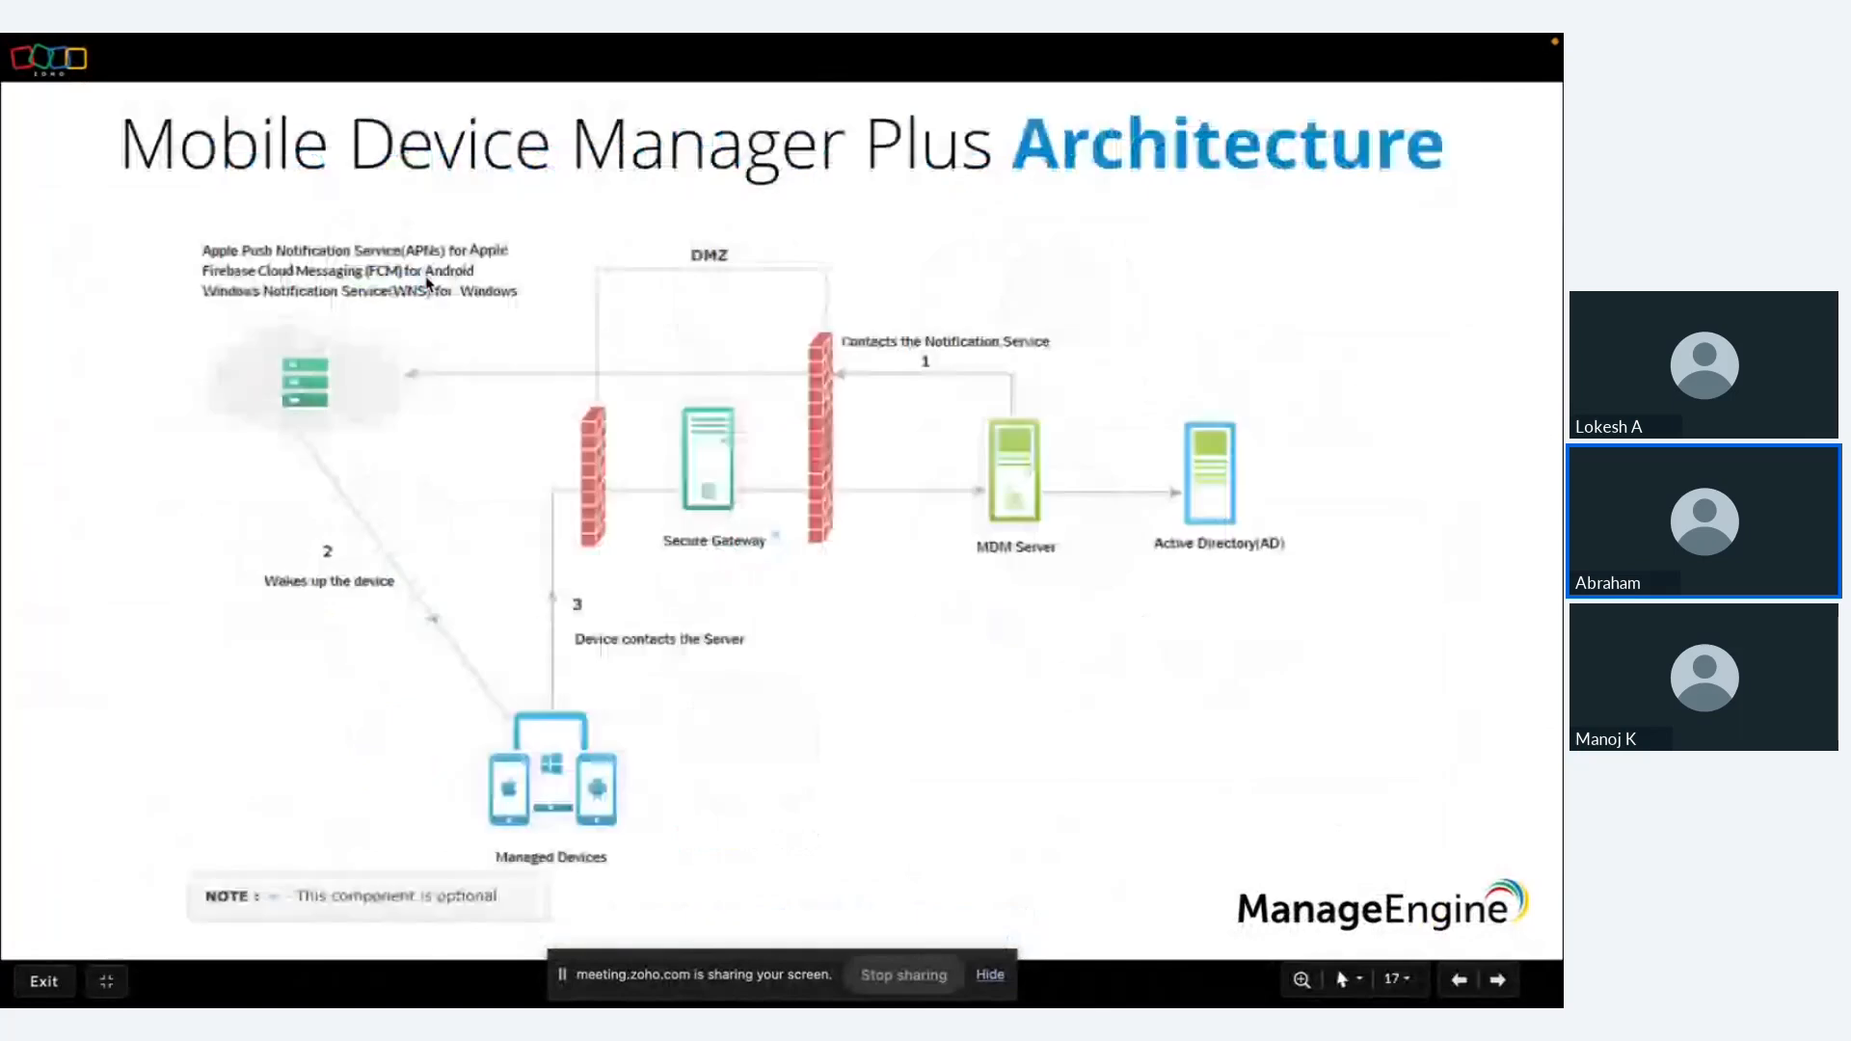
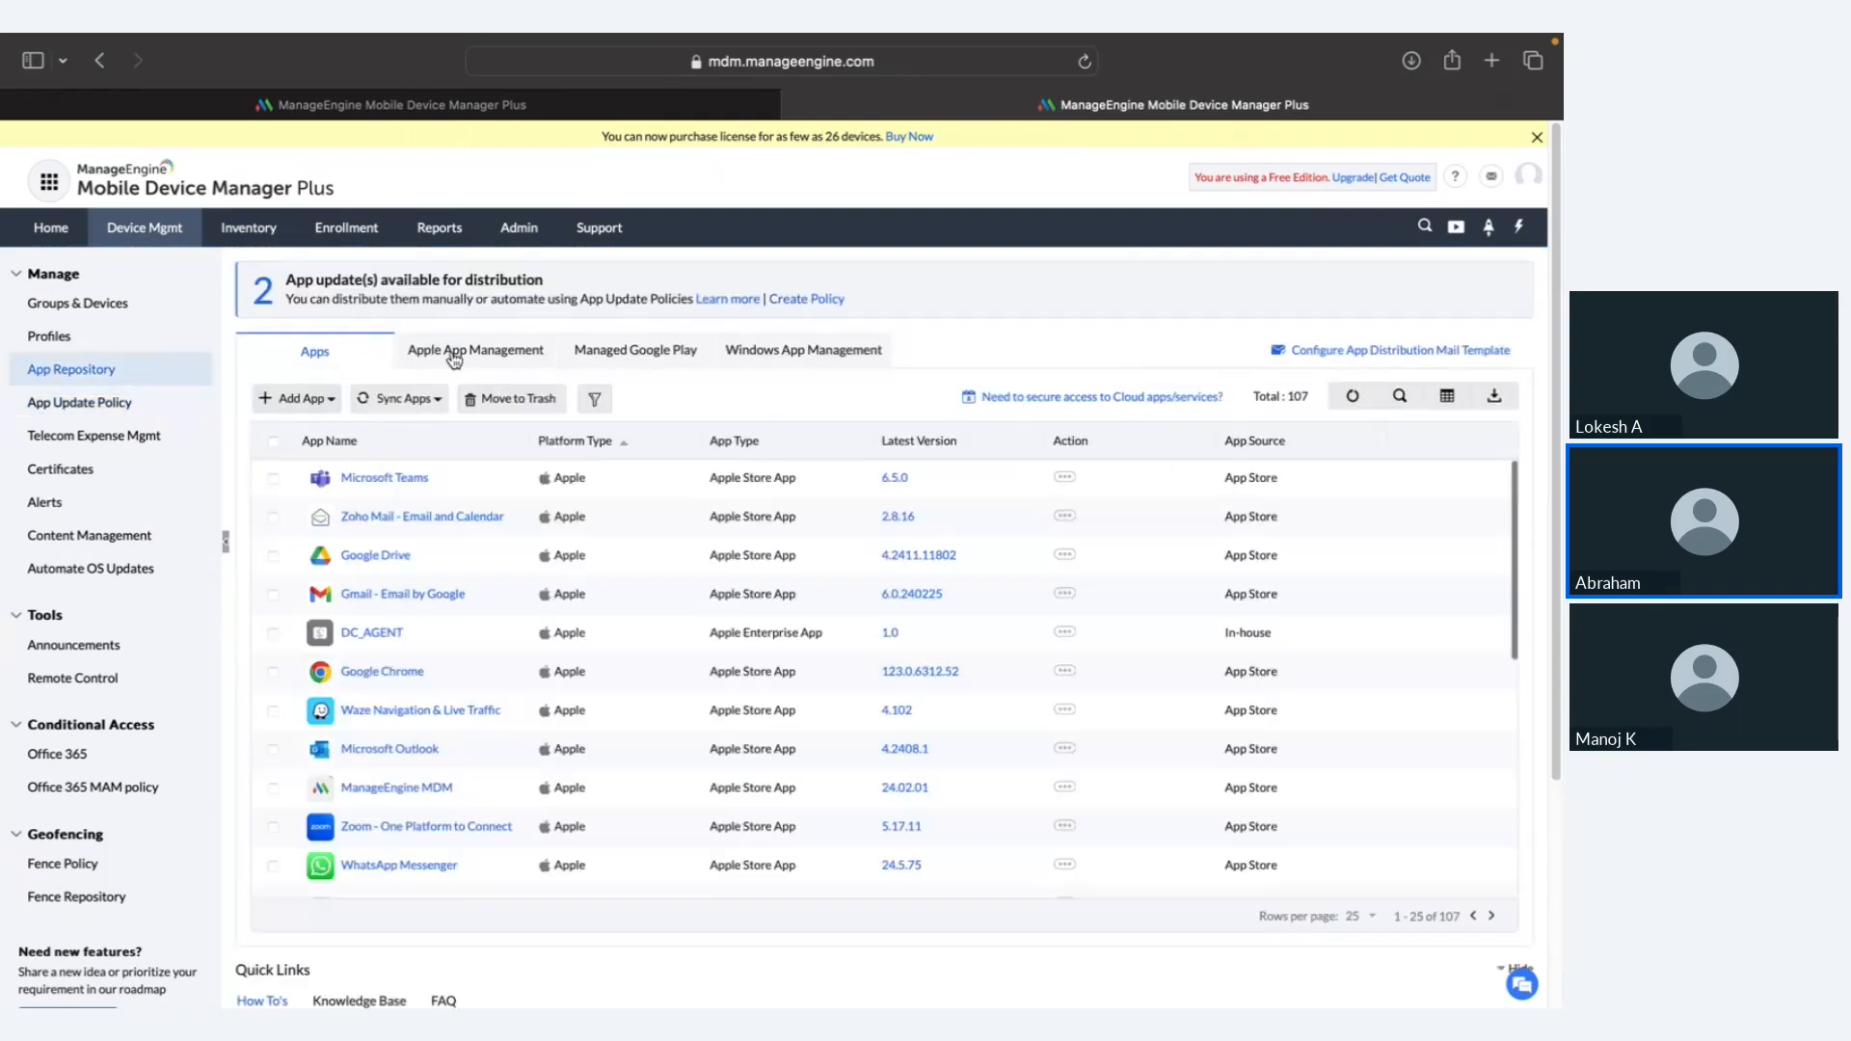
{"action": "left_click", "coordinate": [300, 403]}
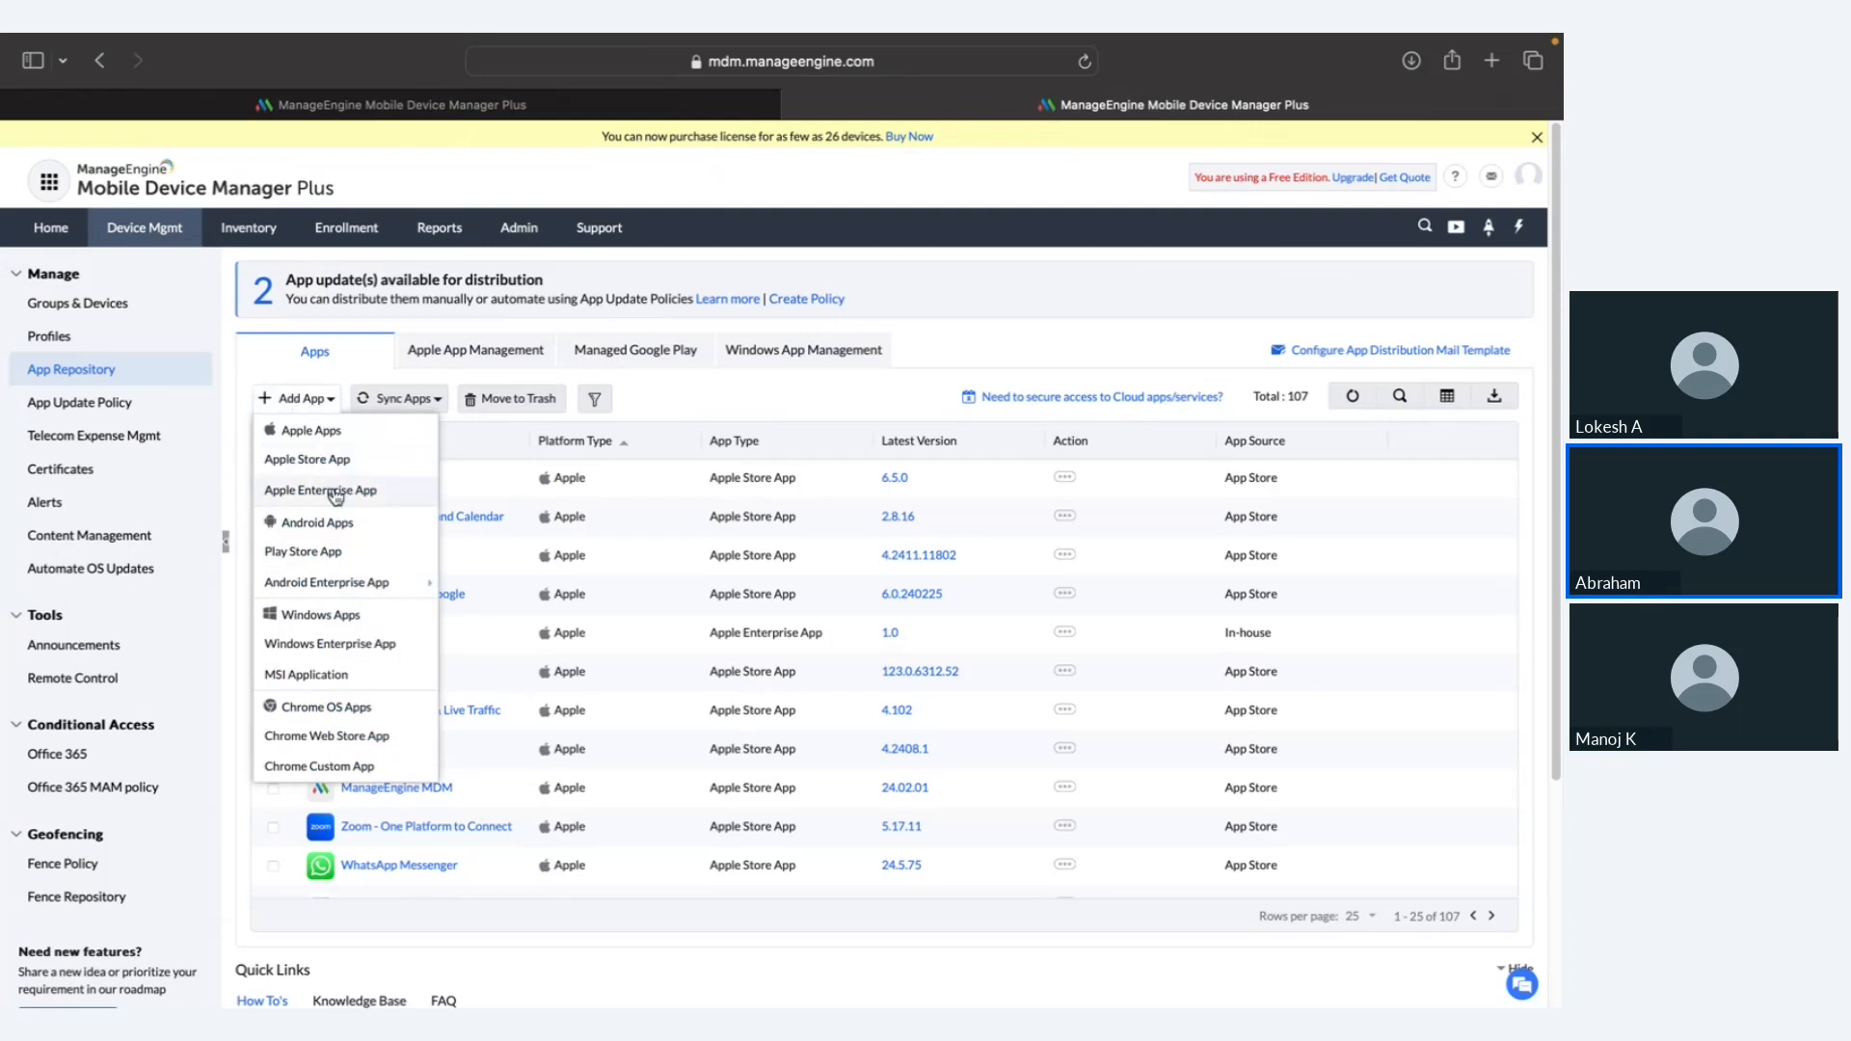
{"action": "mouse_move", "coordinate": [341, 584]}
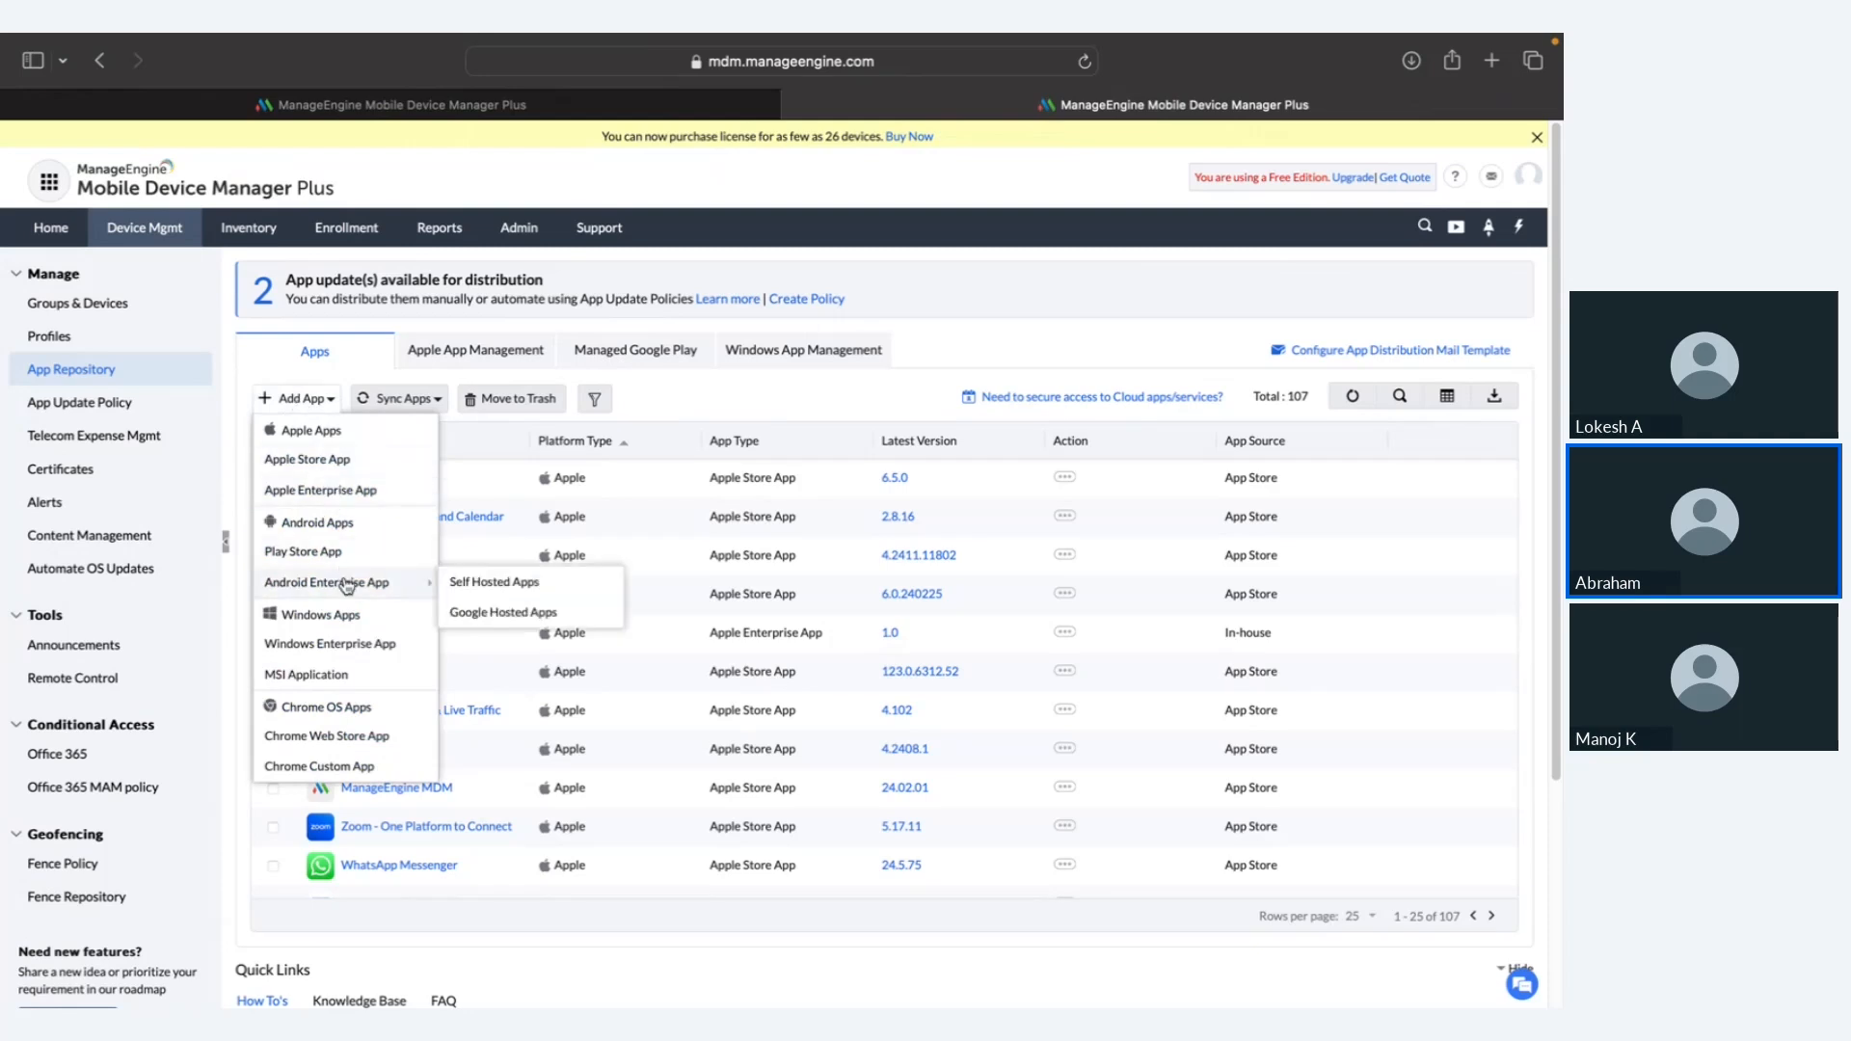
{"action": "left_click", "coordinate": [491, 584]}
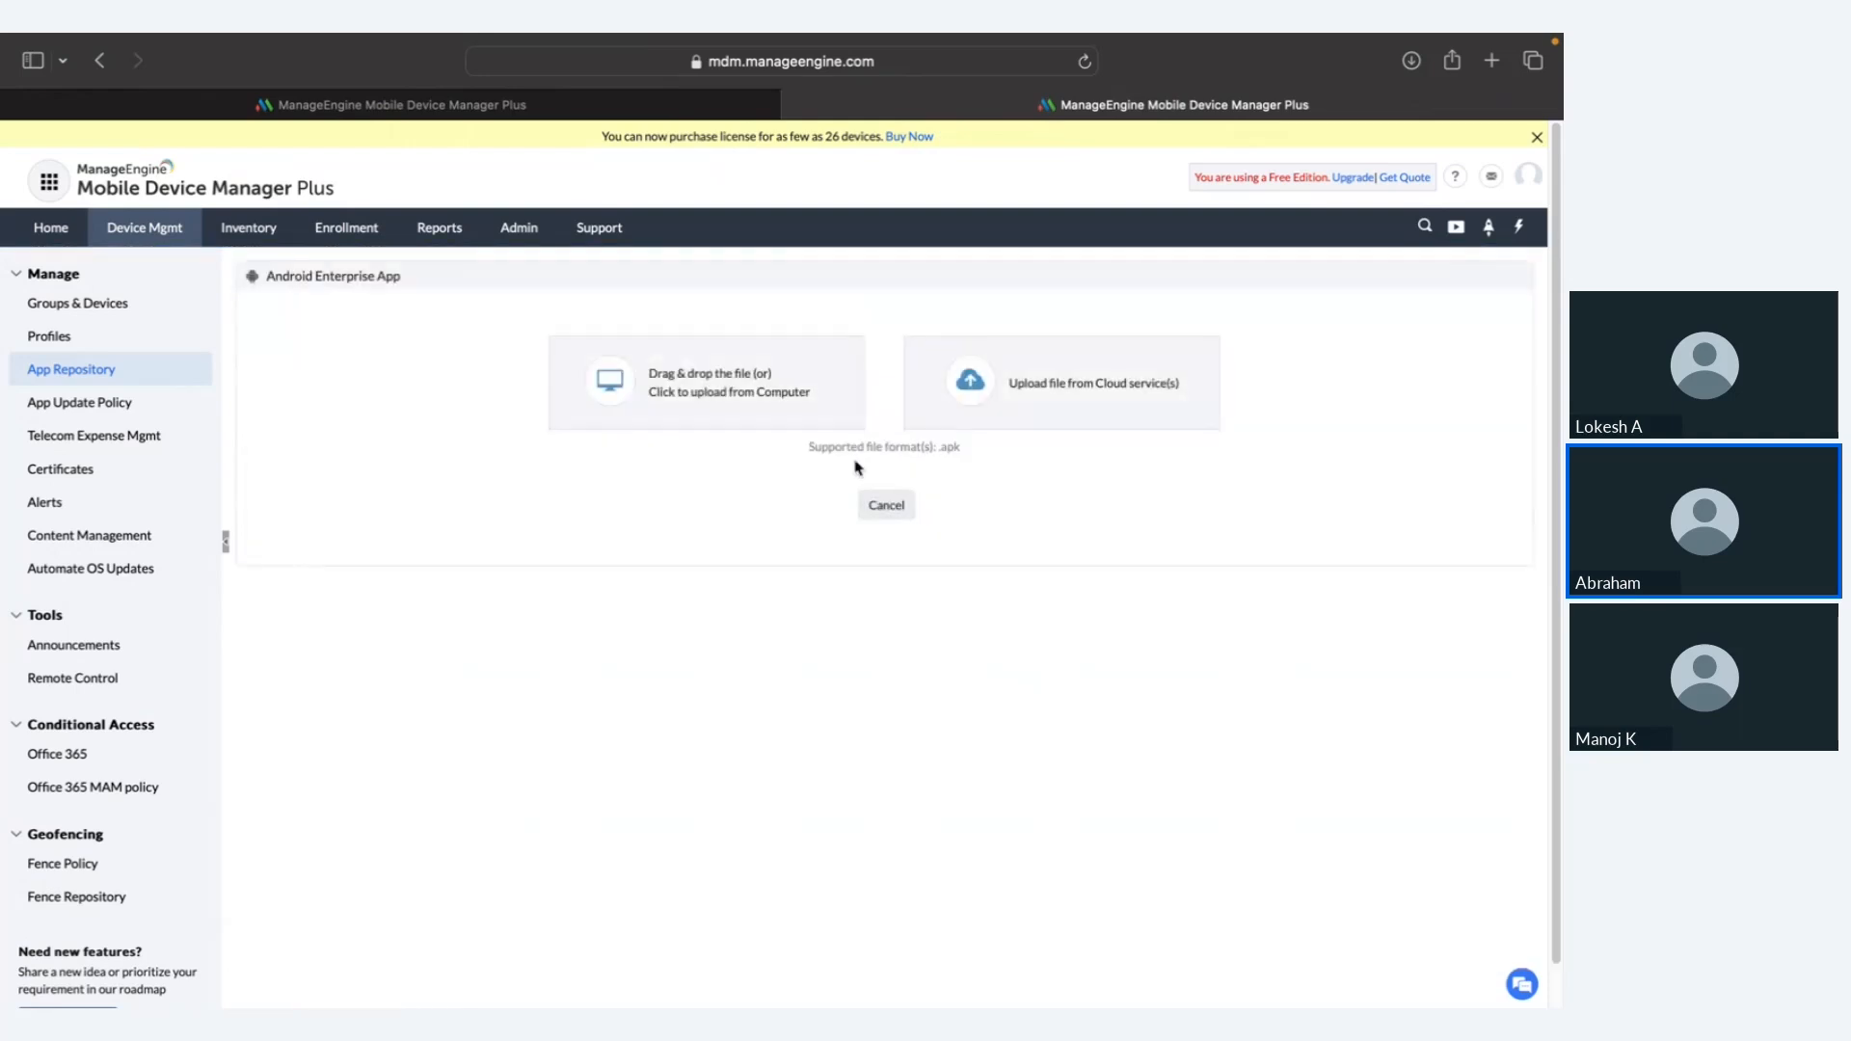
{"action": "left_click", "coordinate": [781, 401]}
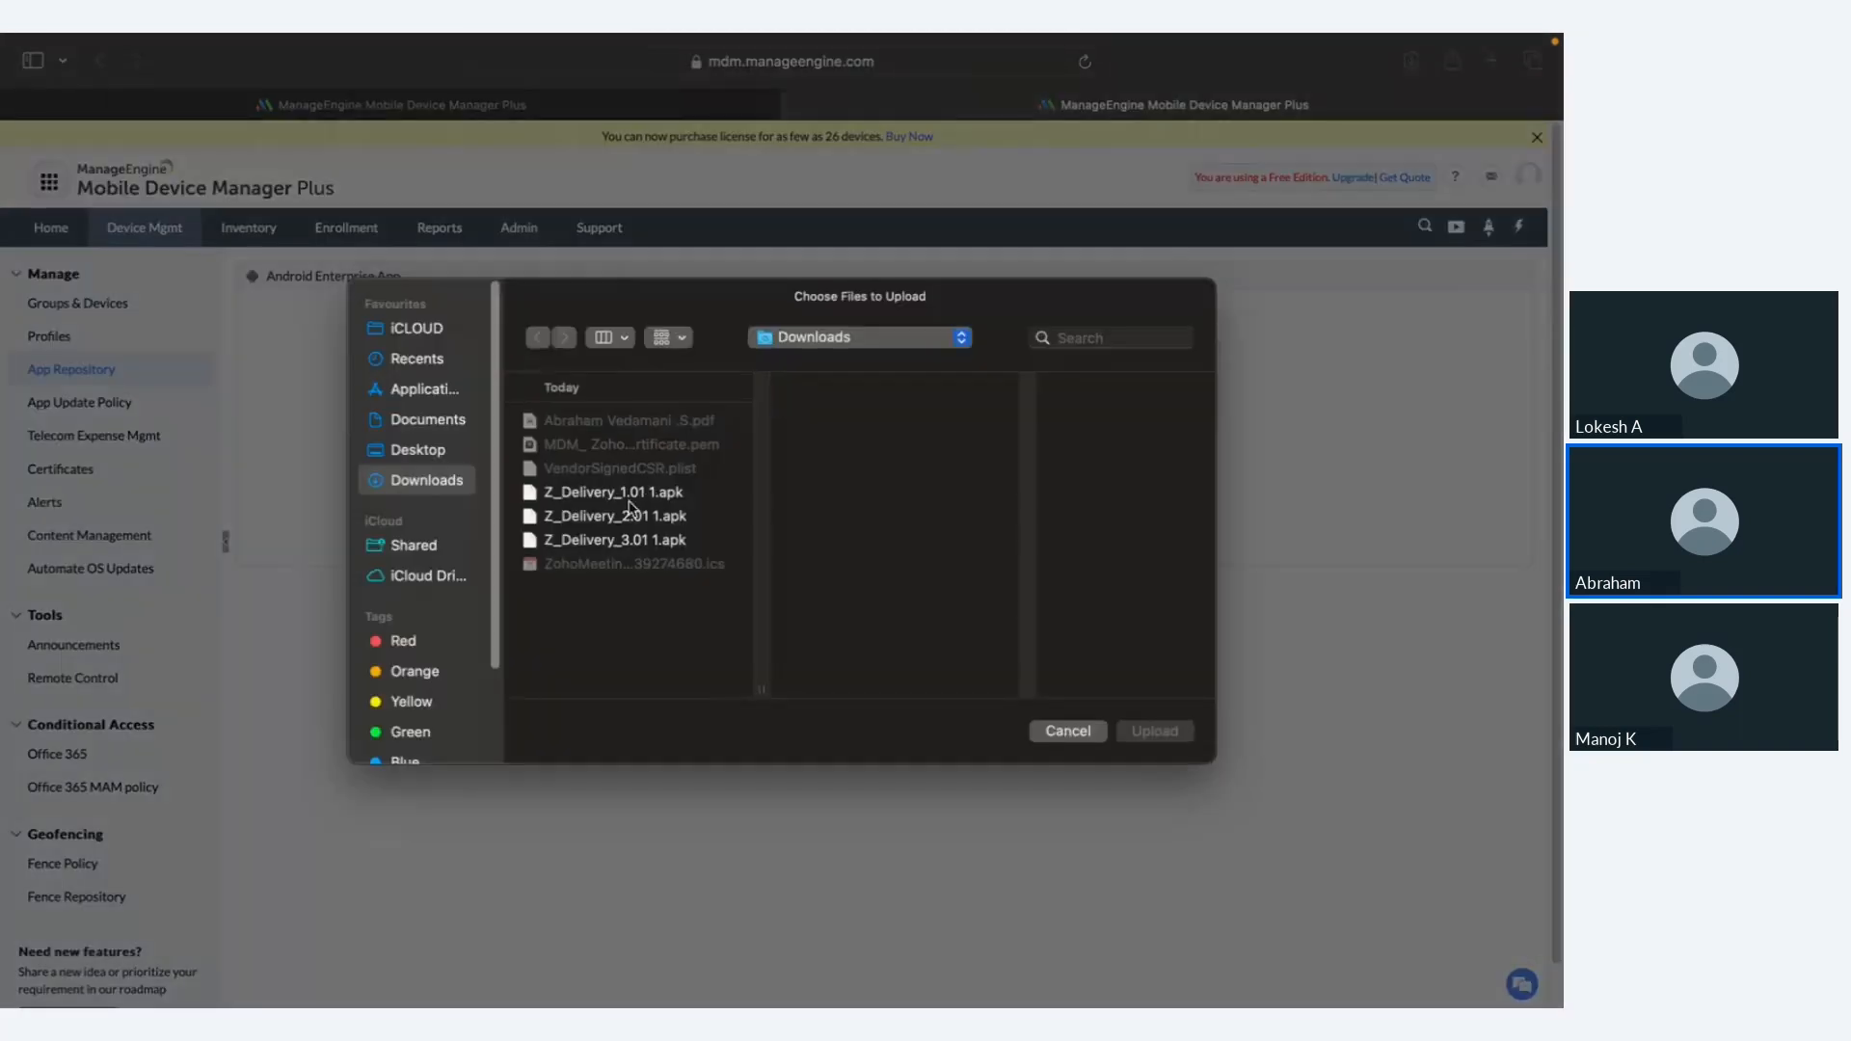
{"action": "double_click", "coordinate": [631, 502]}
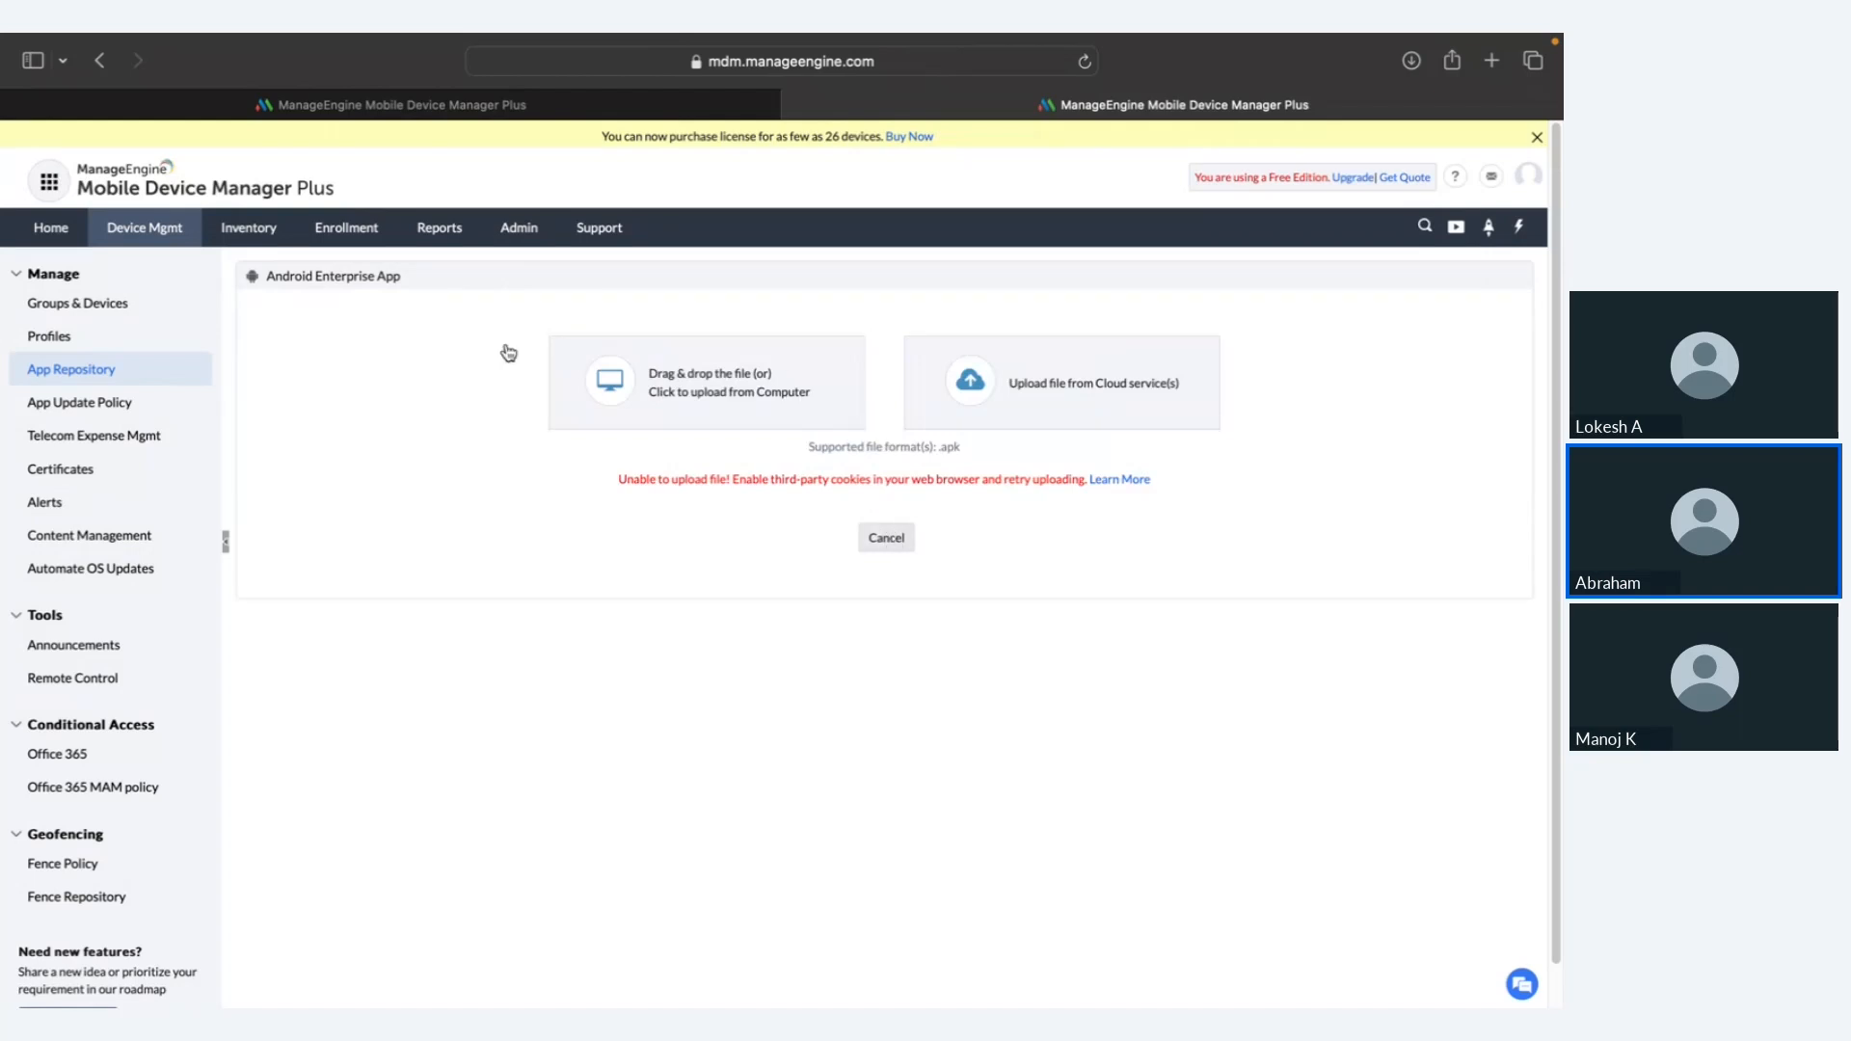
{"action": "left_click", "coordinate": [144, 369]}
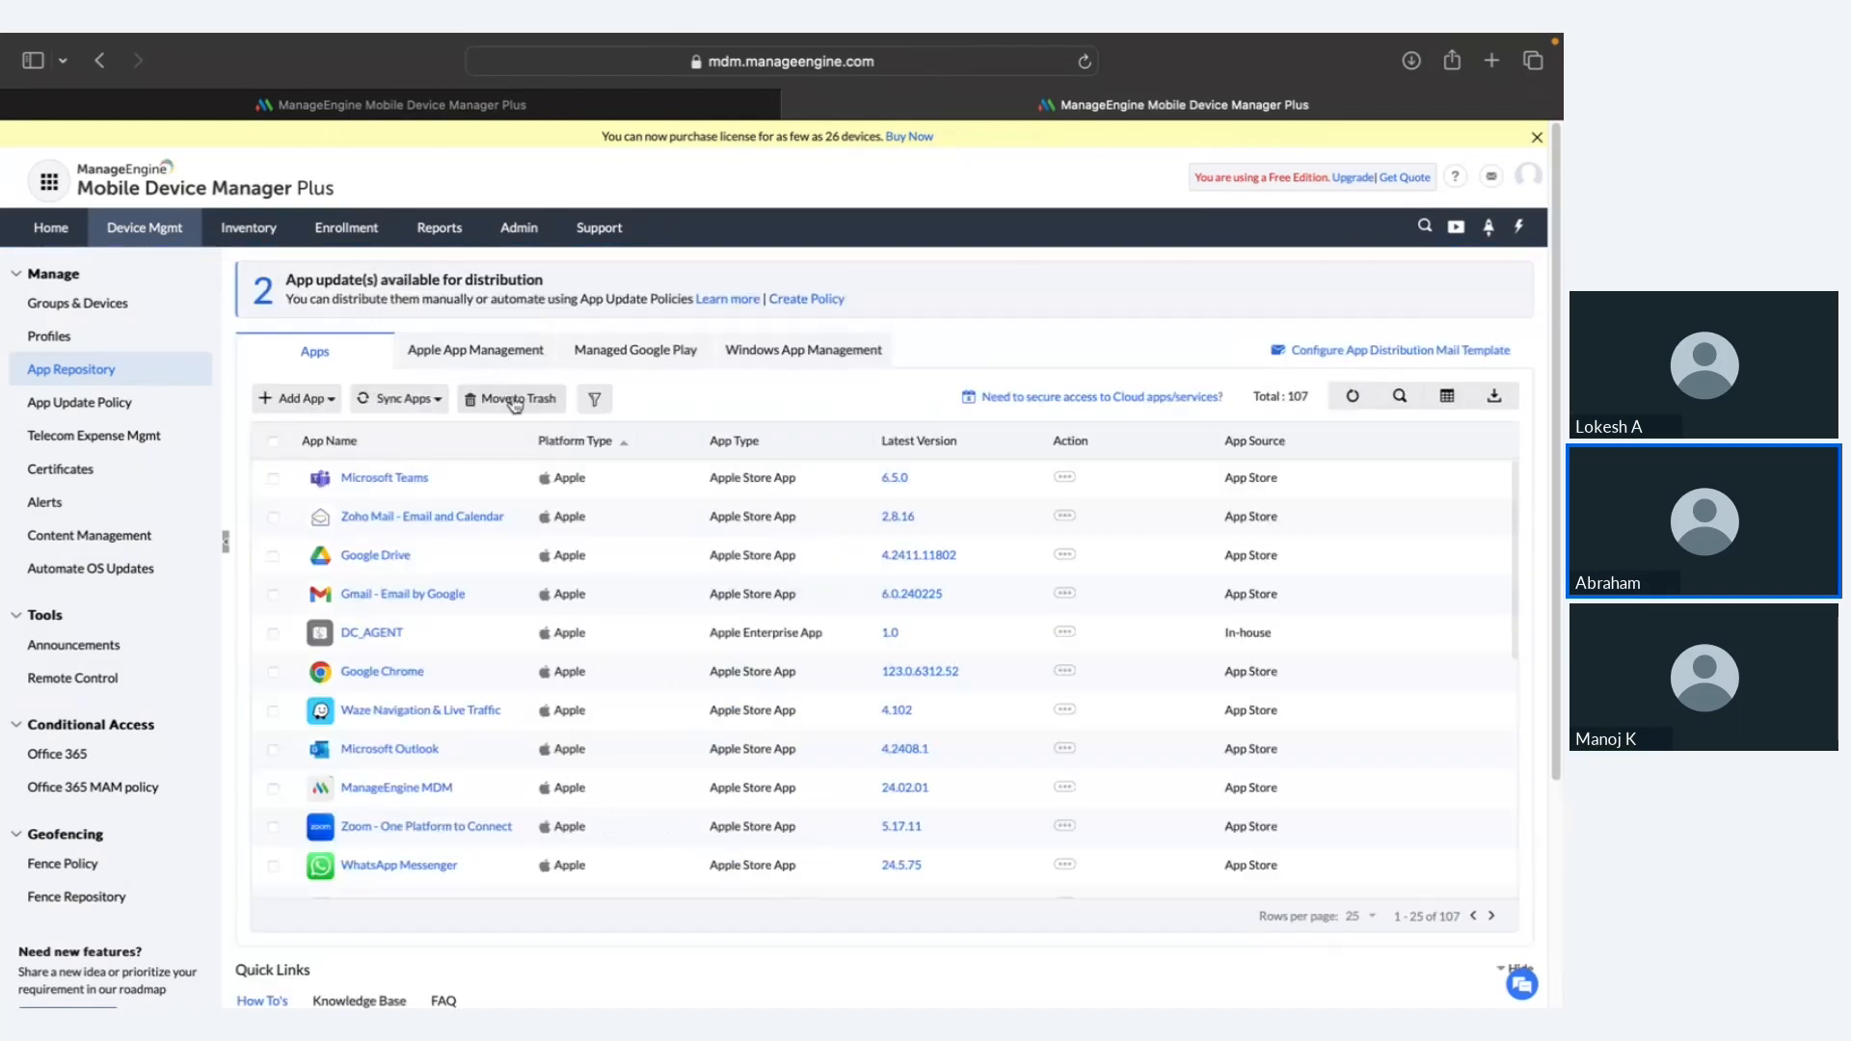
Step: Filter apps to Android self-hosted enterprise apps and open VidMate's versions (4.3909 Beta, 4.3802 Stable)
{"action": "left_click", "coordinate": [595, 398]}
{"action": "mouse_move", "coordinate": [622, 434]}
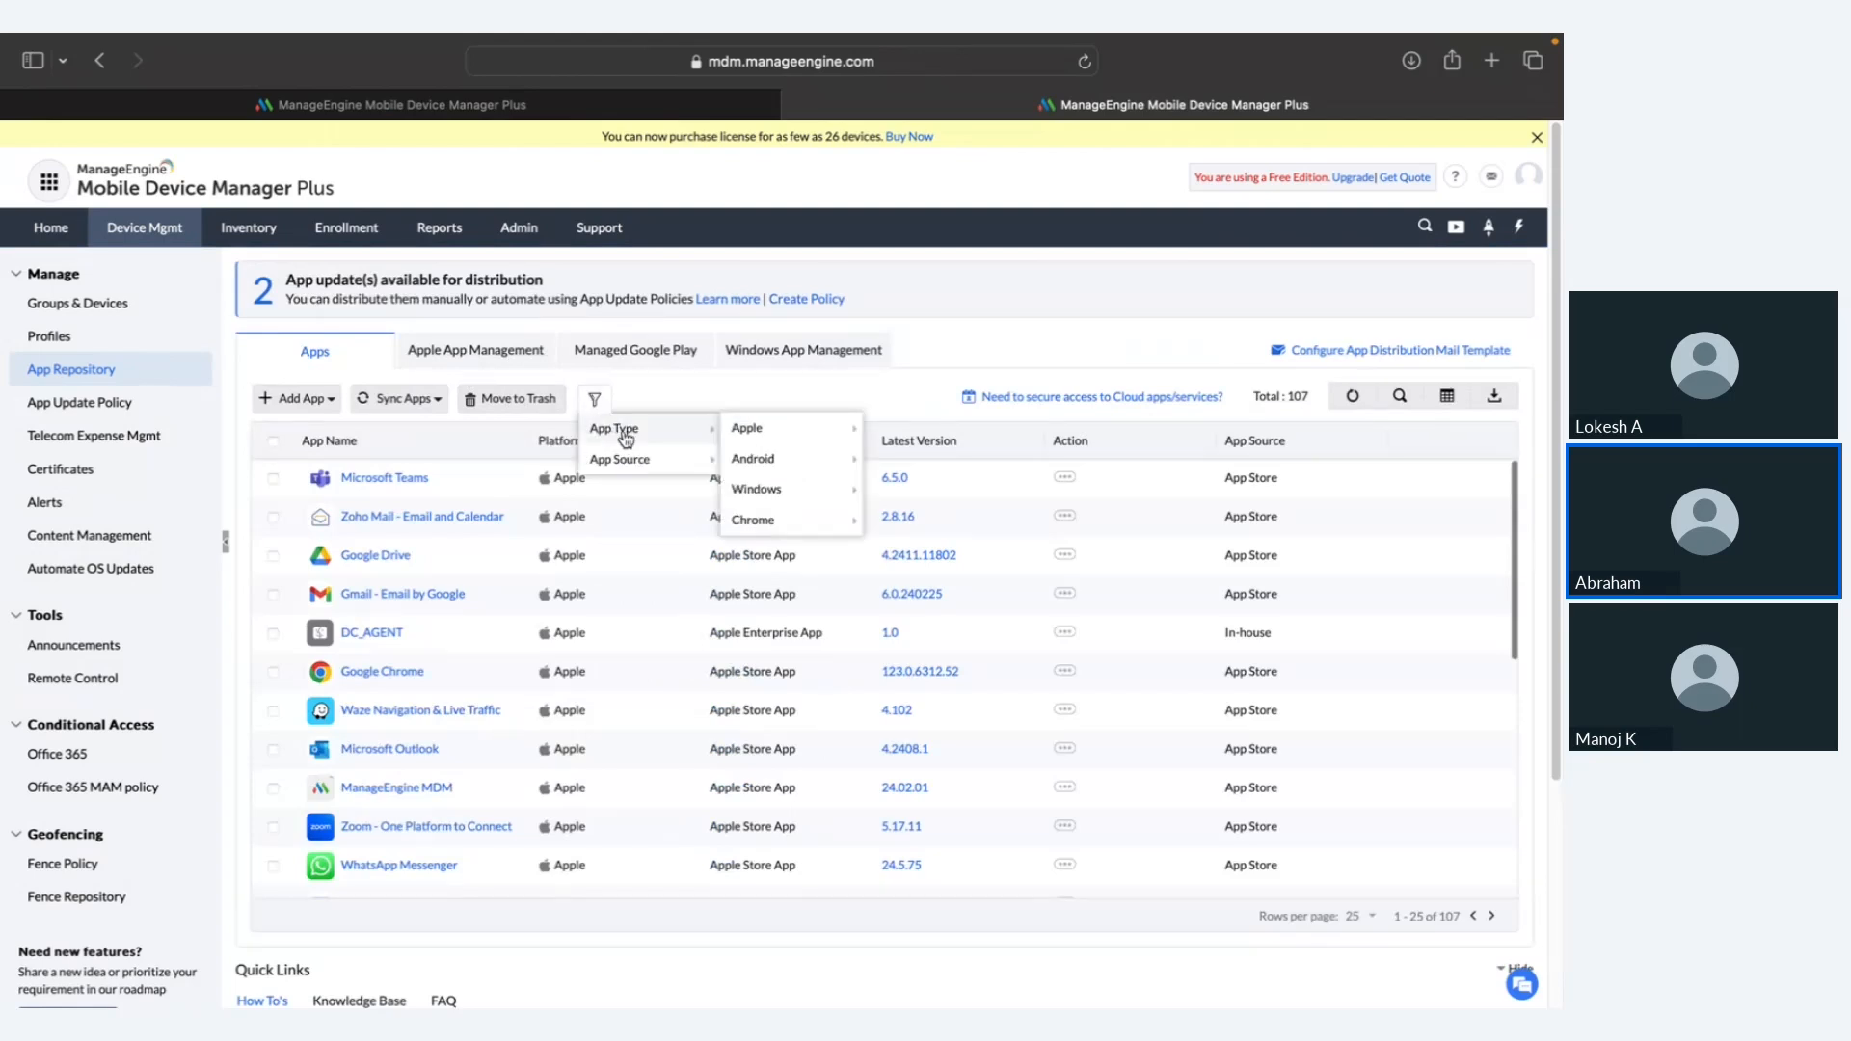
{"action": "mouse_move", "coordinate": [759, 459]}
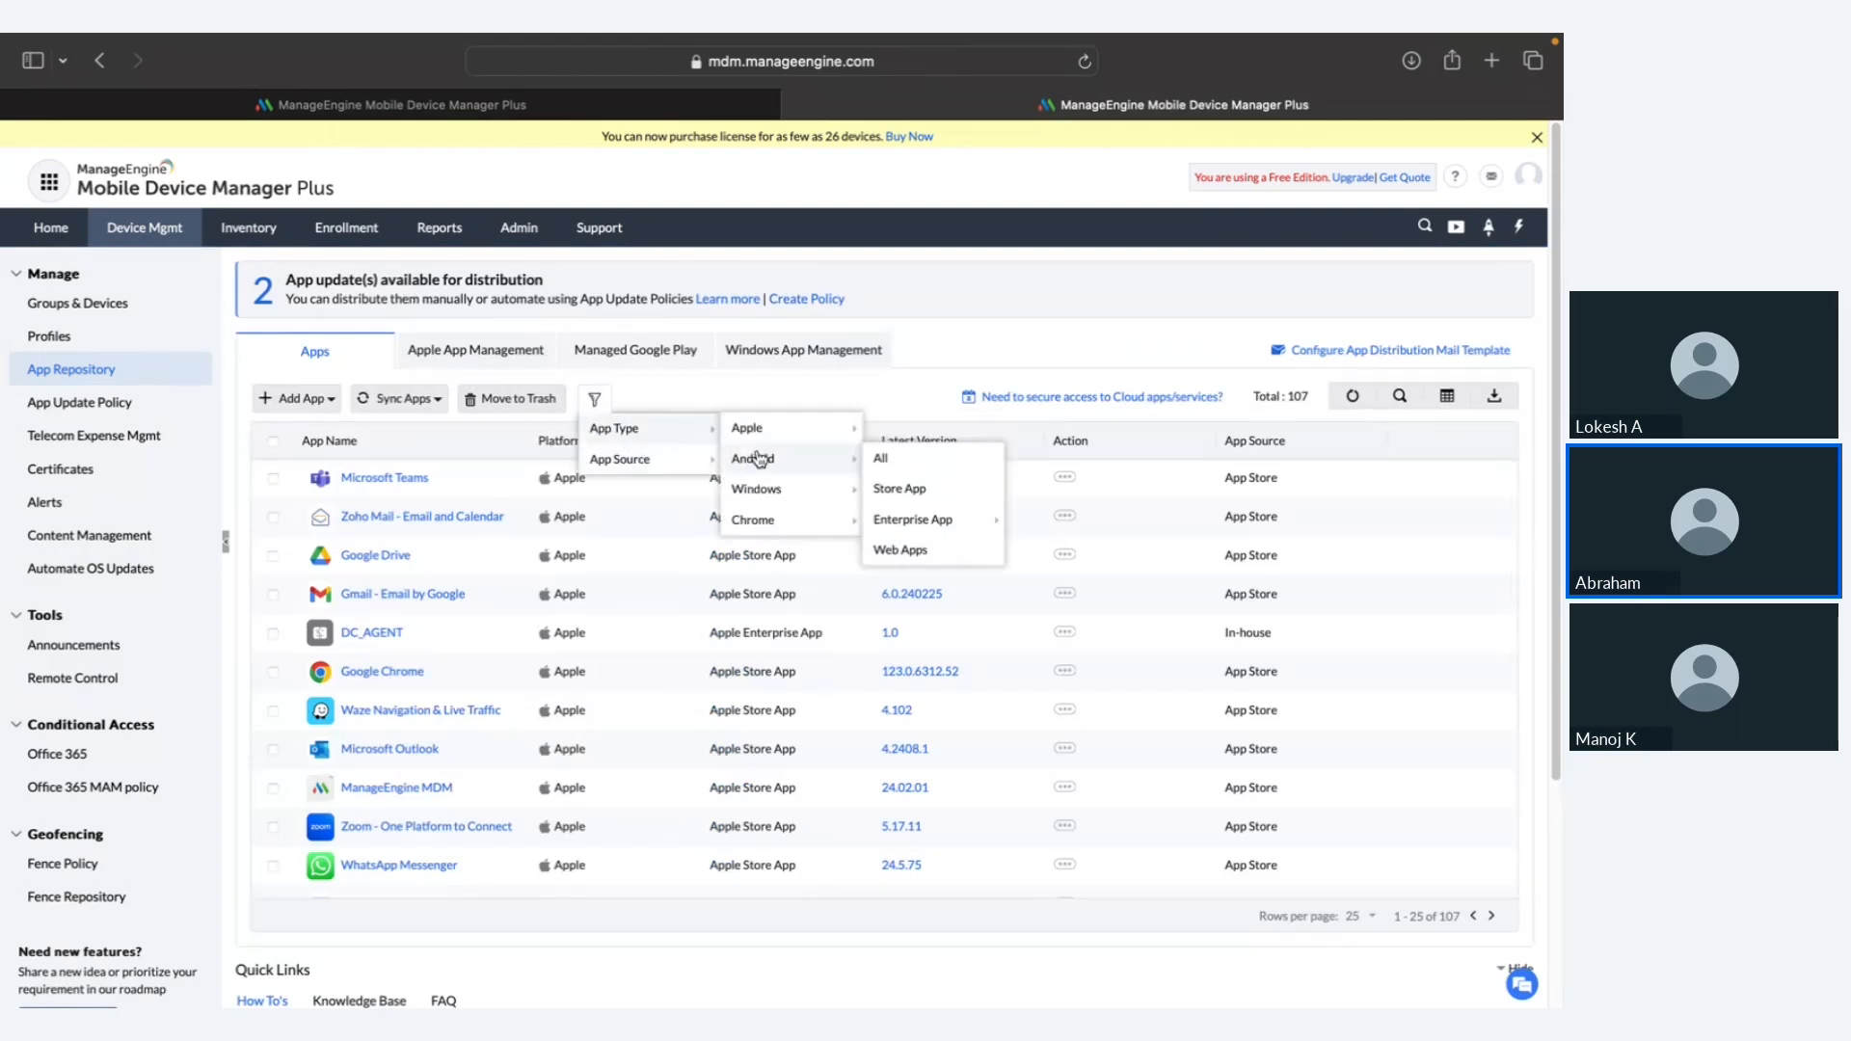
{"action": "mouse_move", "coordinate": [930, 520]}
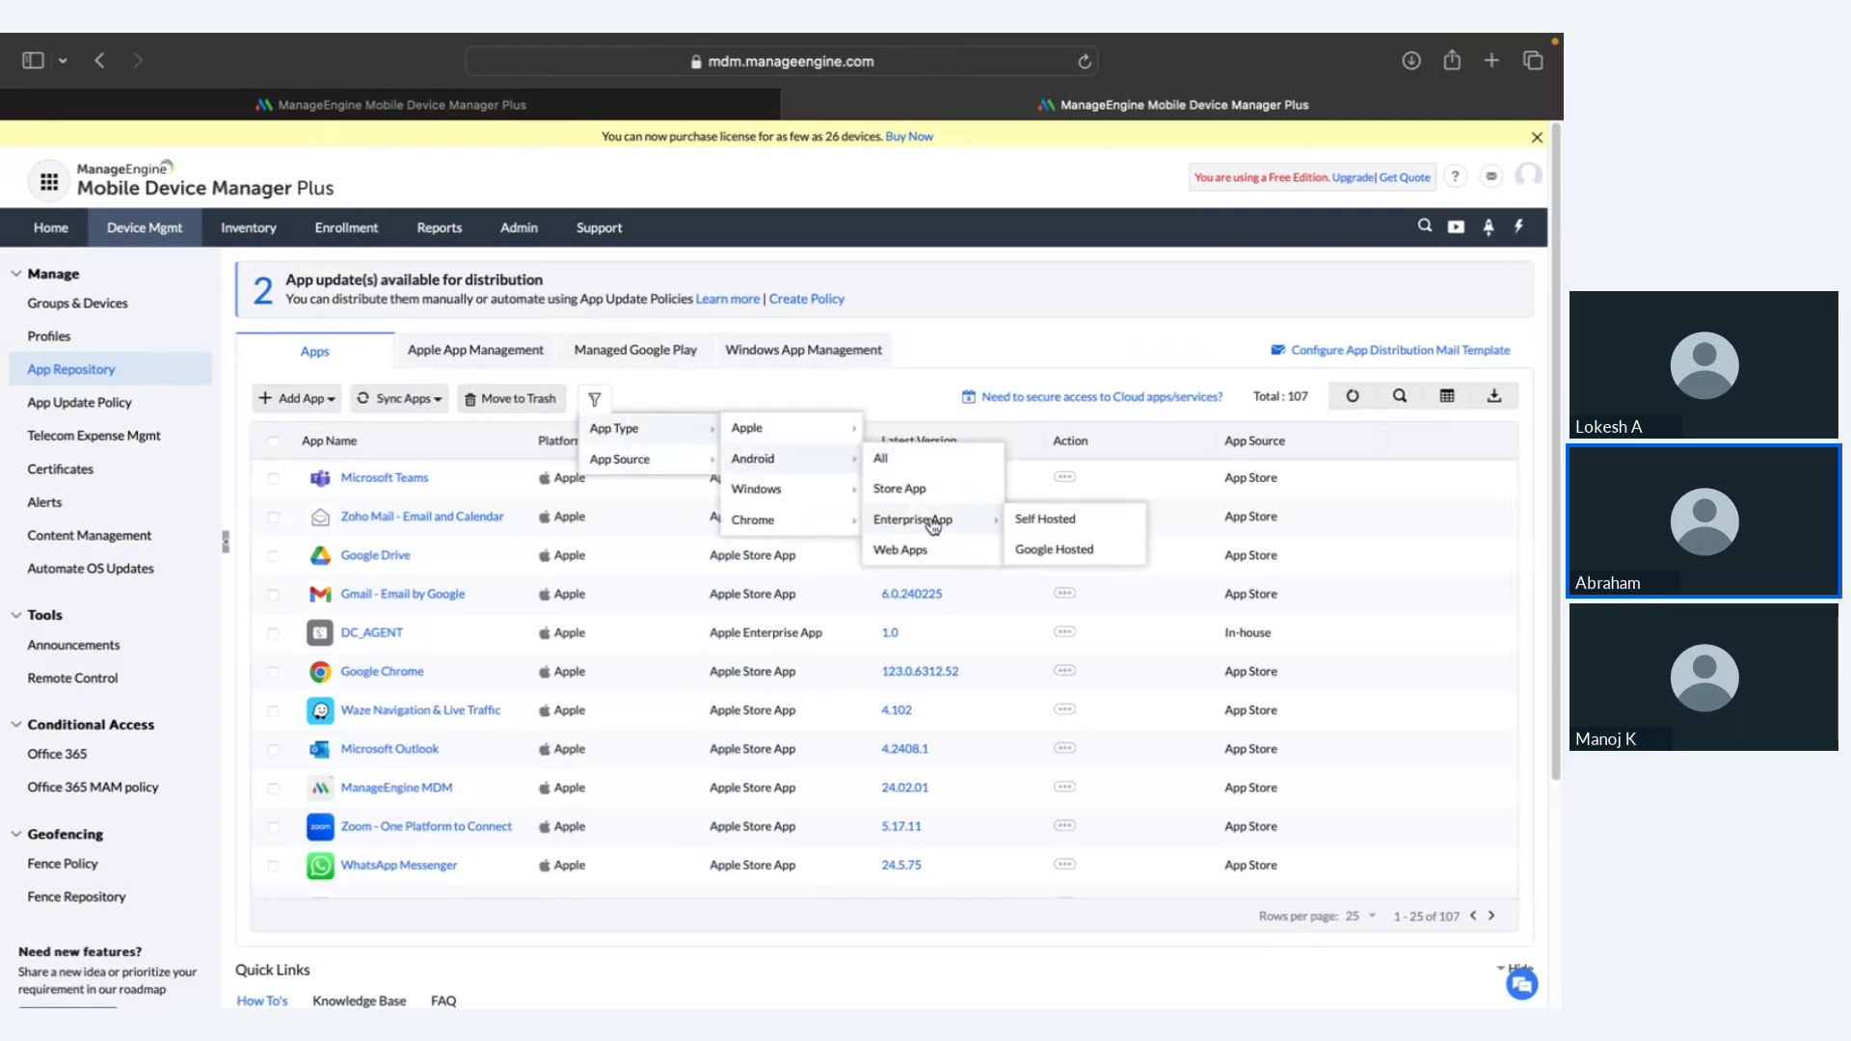
{"action": "left_click", "coordinate": [1035, 520]}
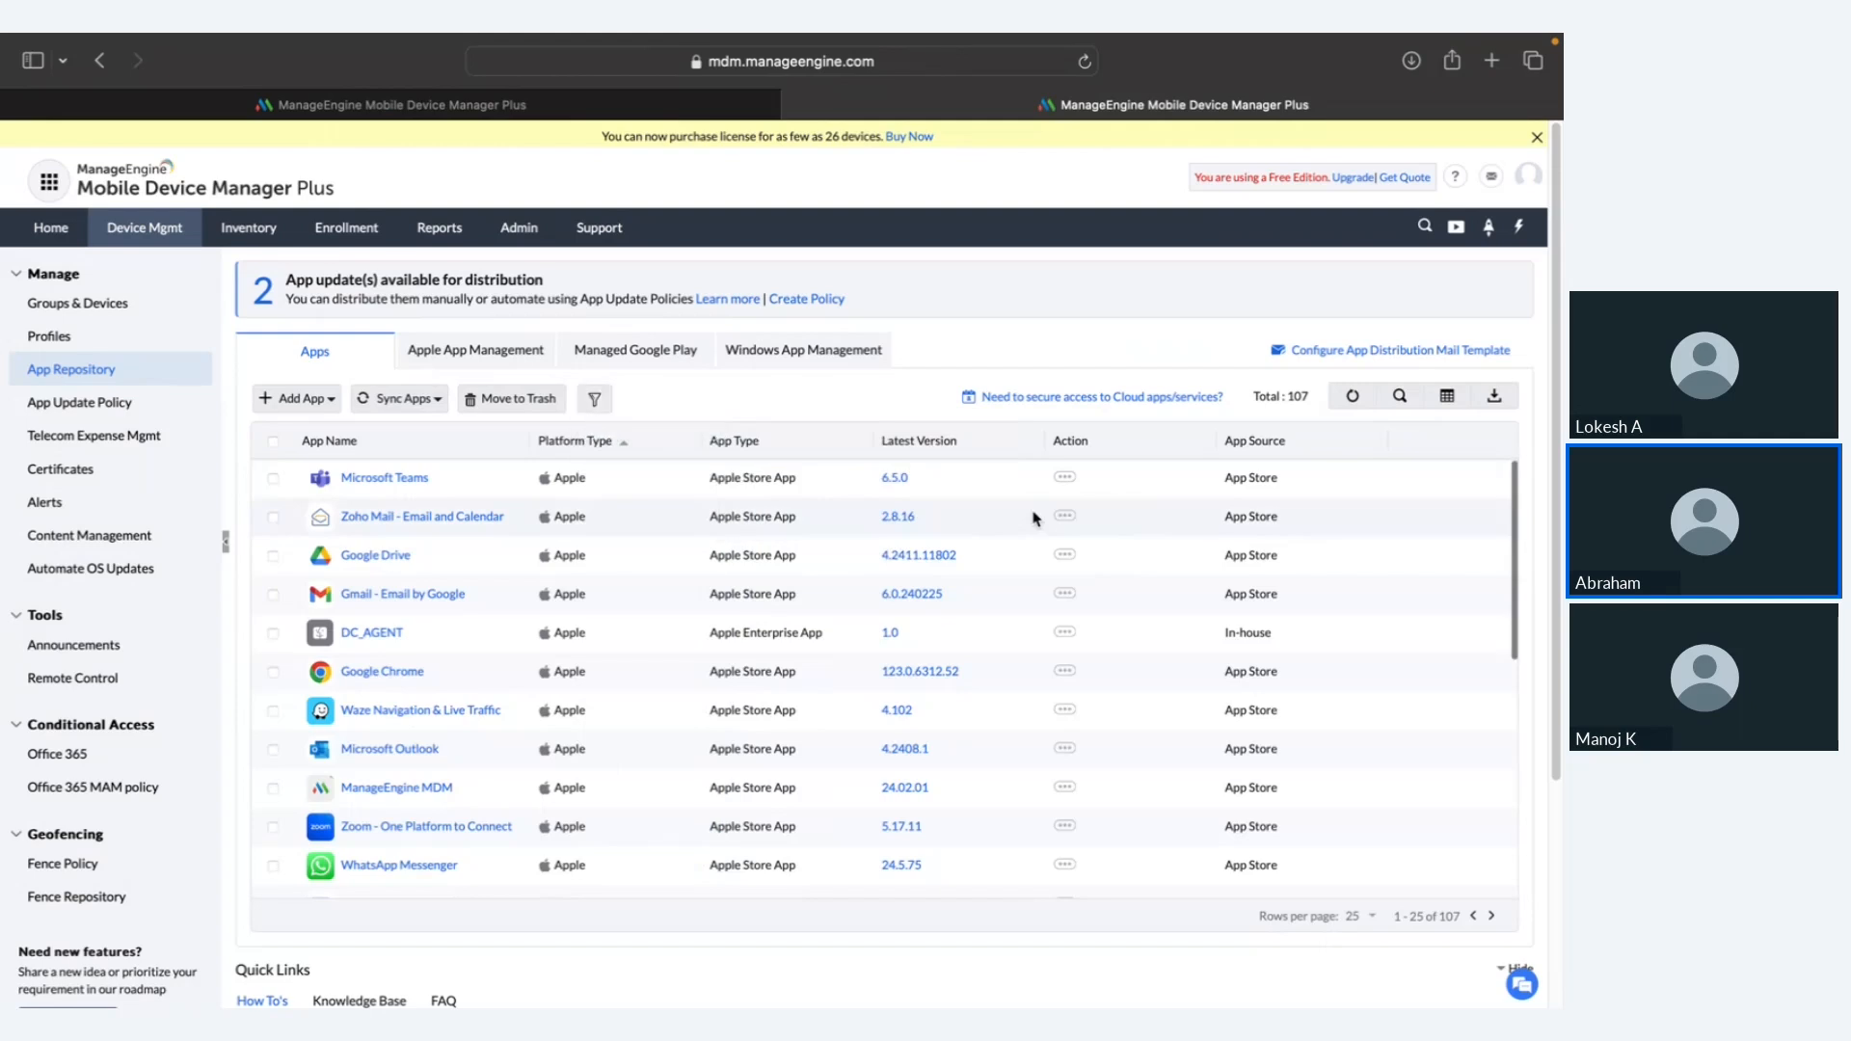
{"action": "left_click", "coordinate": [596, 401]}
{"action": "mouse_move", "coordinate": [646, 430]}
{"action": "mouse_move", "coordinate": [761, 460]}
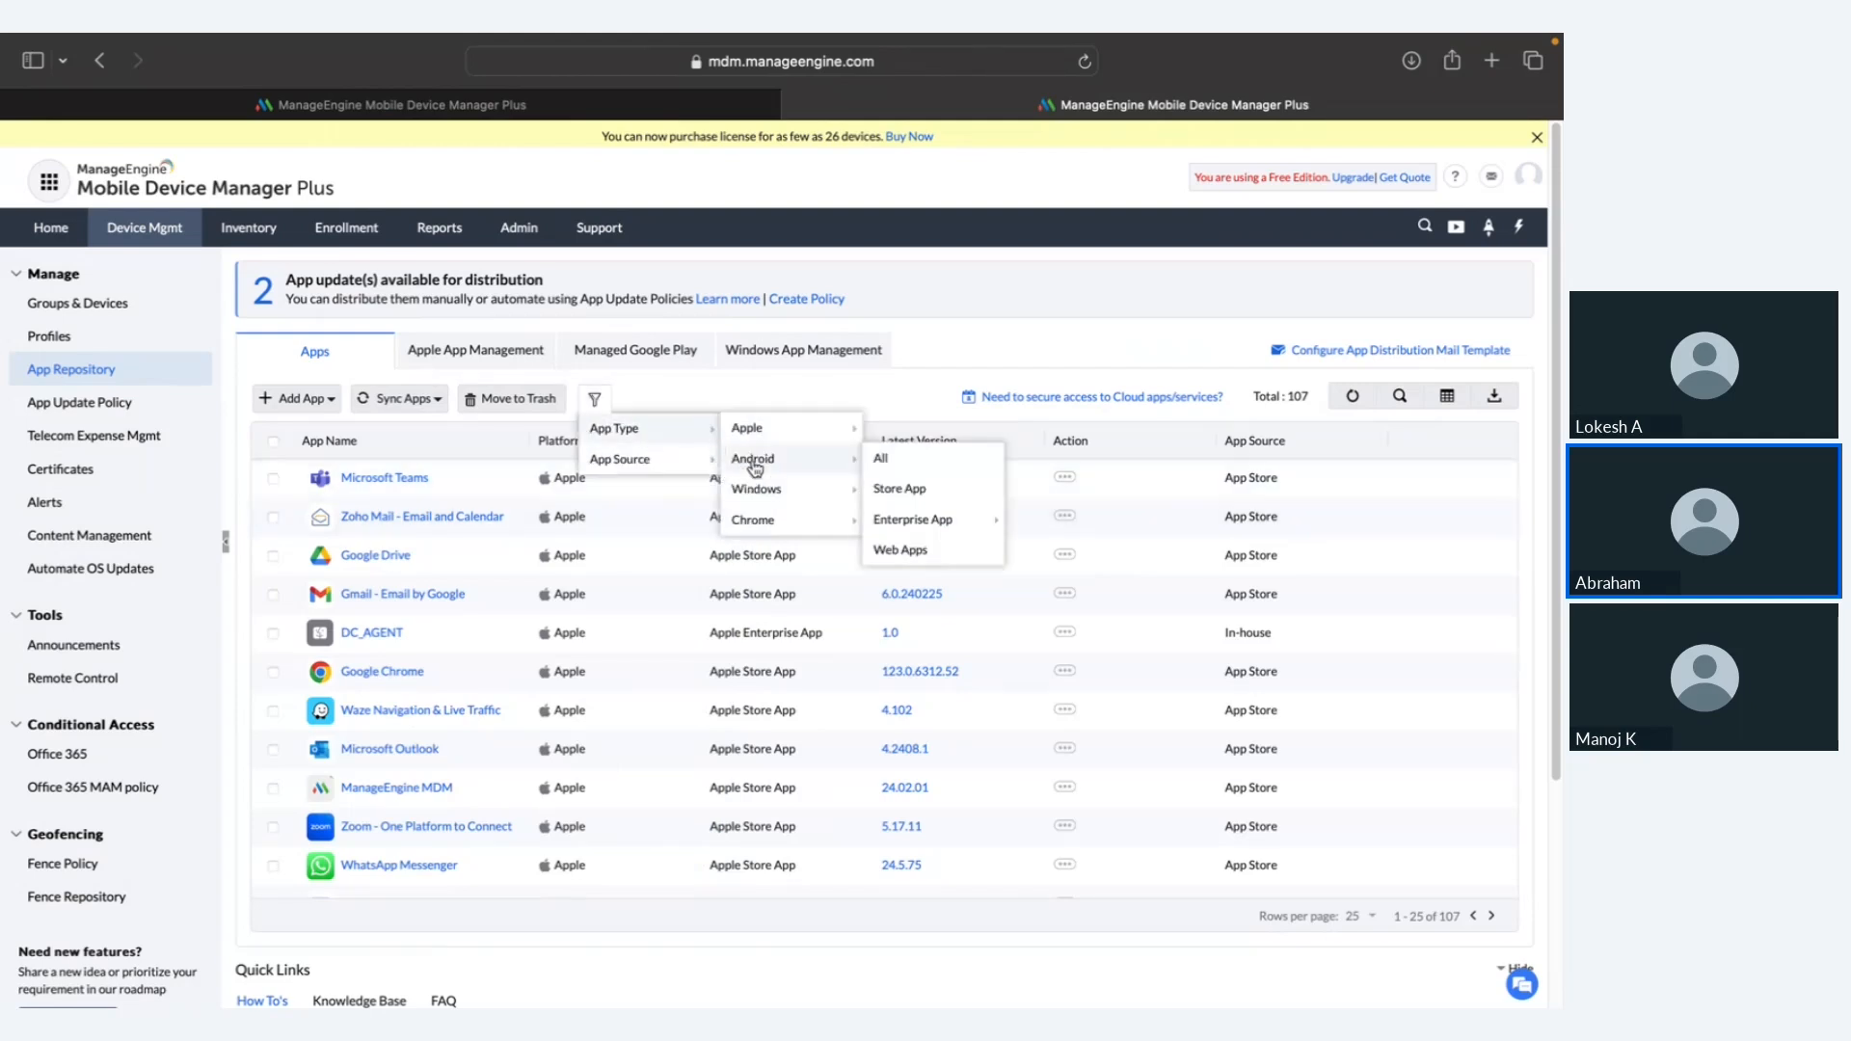
{"action": "mouse_move", "coordinate": [930, 520]}
{"action": "left_click", "coordinate": [1035, 525]}
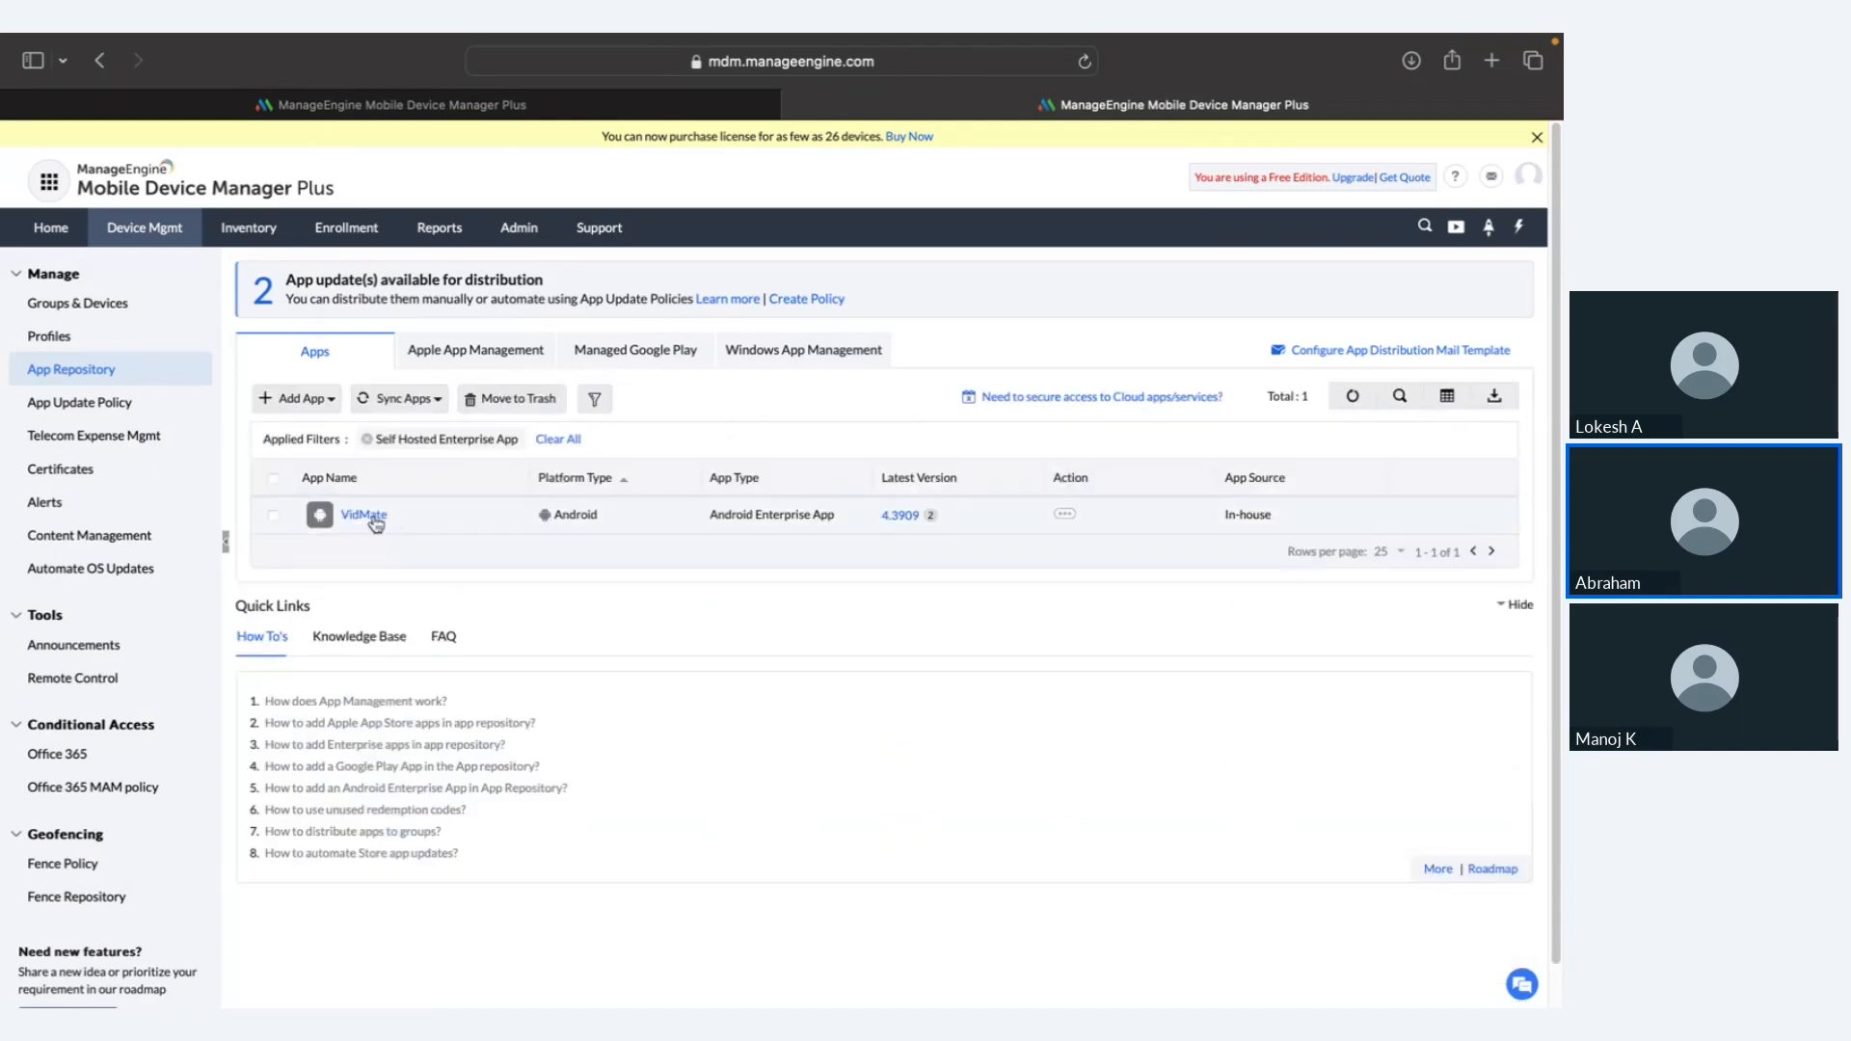
{"action": "left_click", "coordinate": [375, 521]}
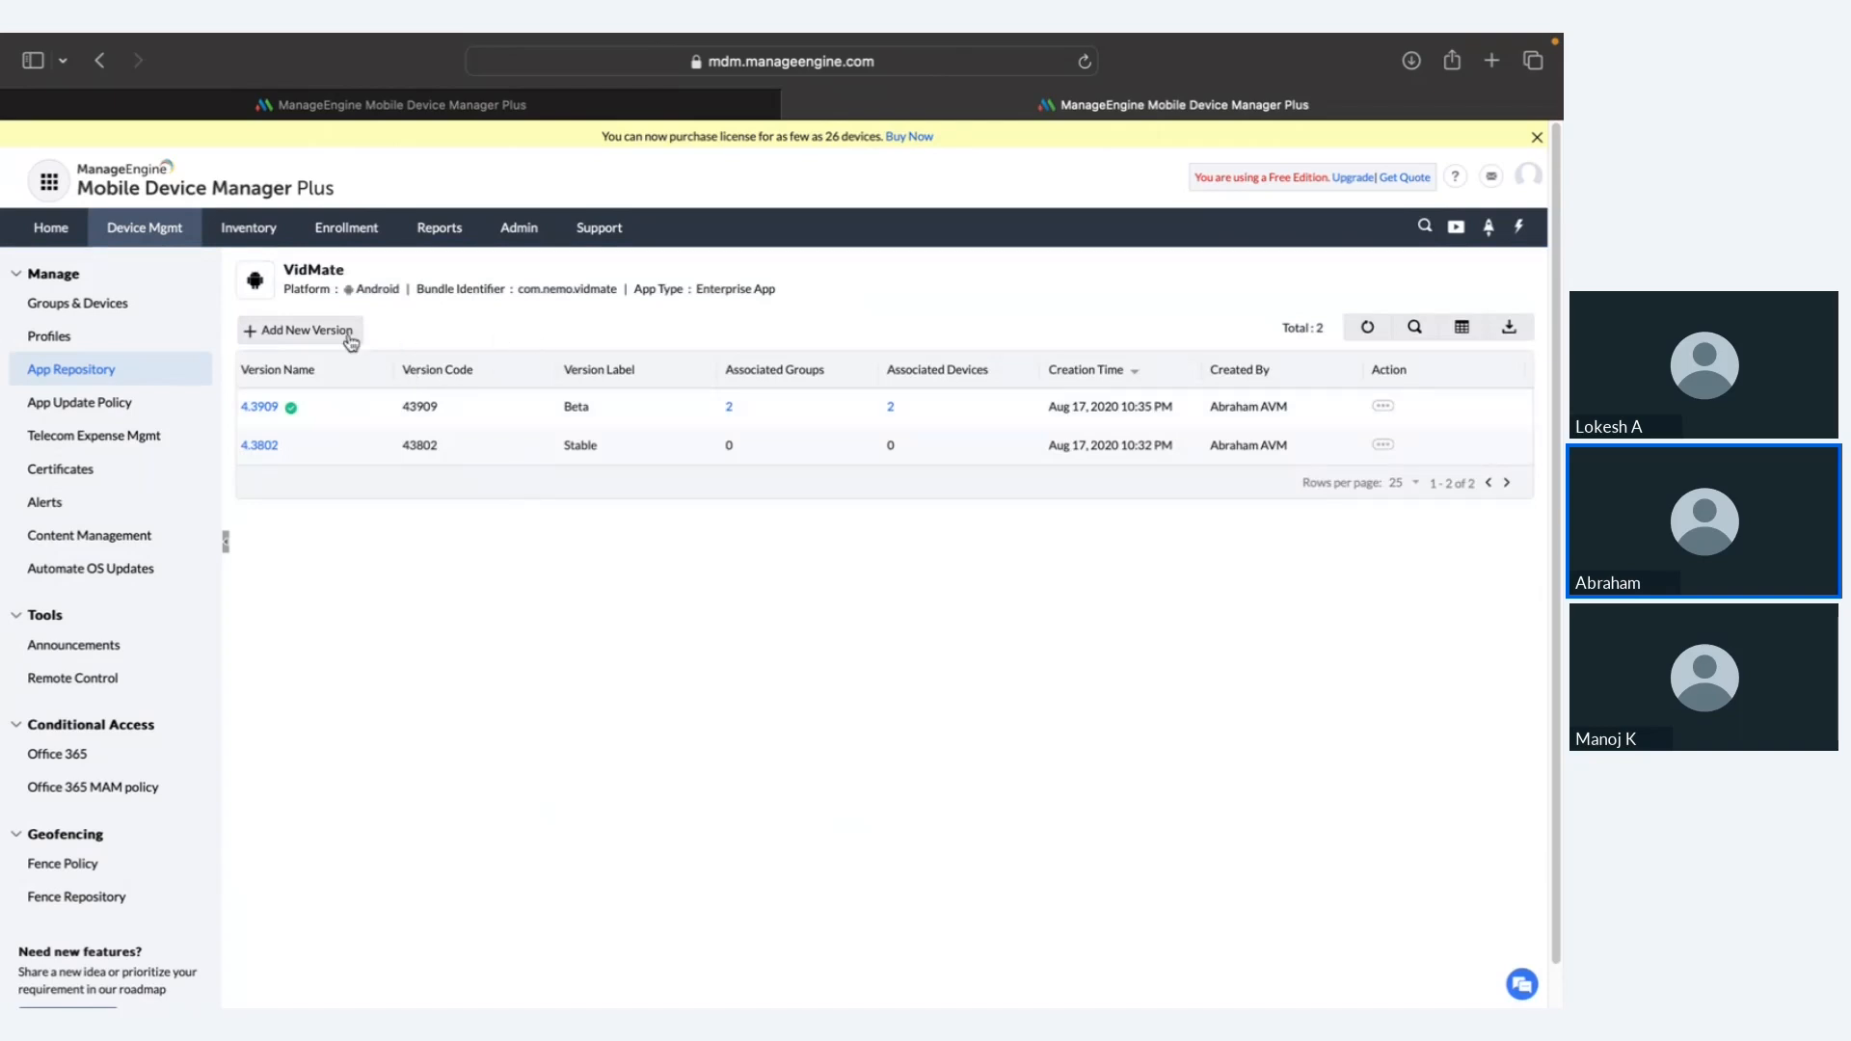
{"action": "left_click", "coordinate": [294, 344]}
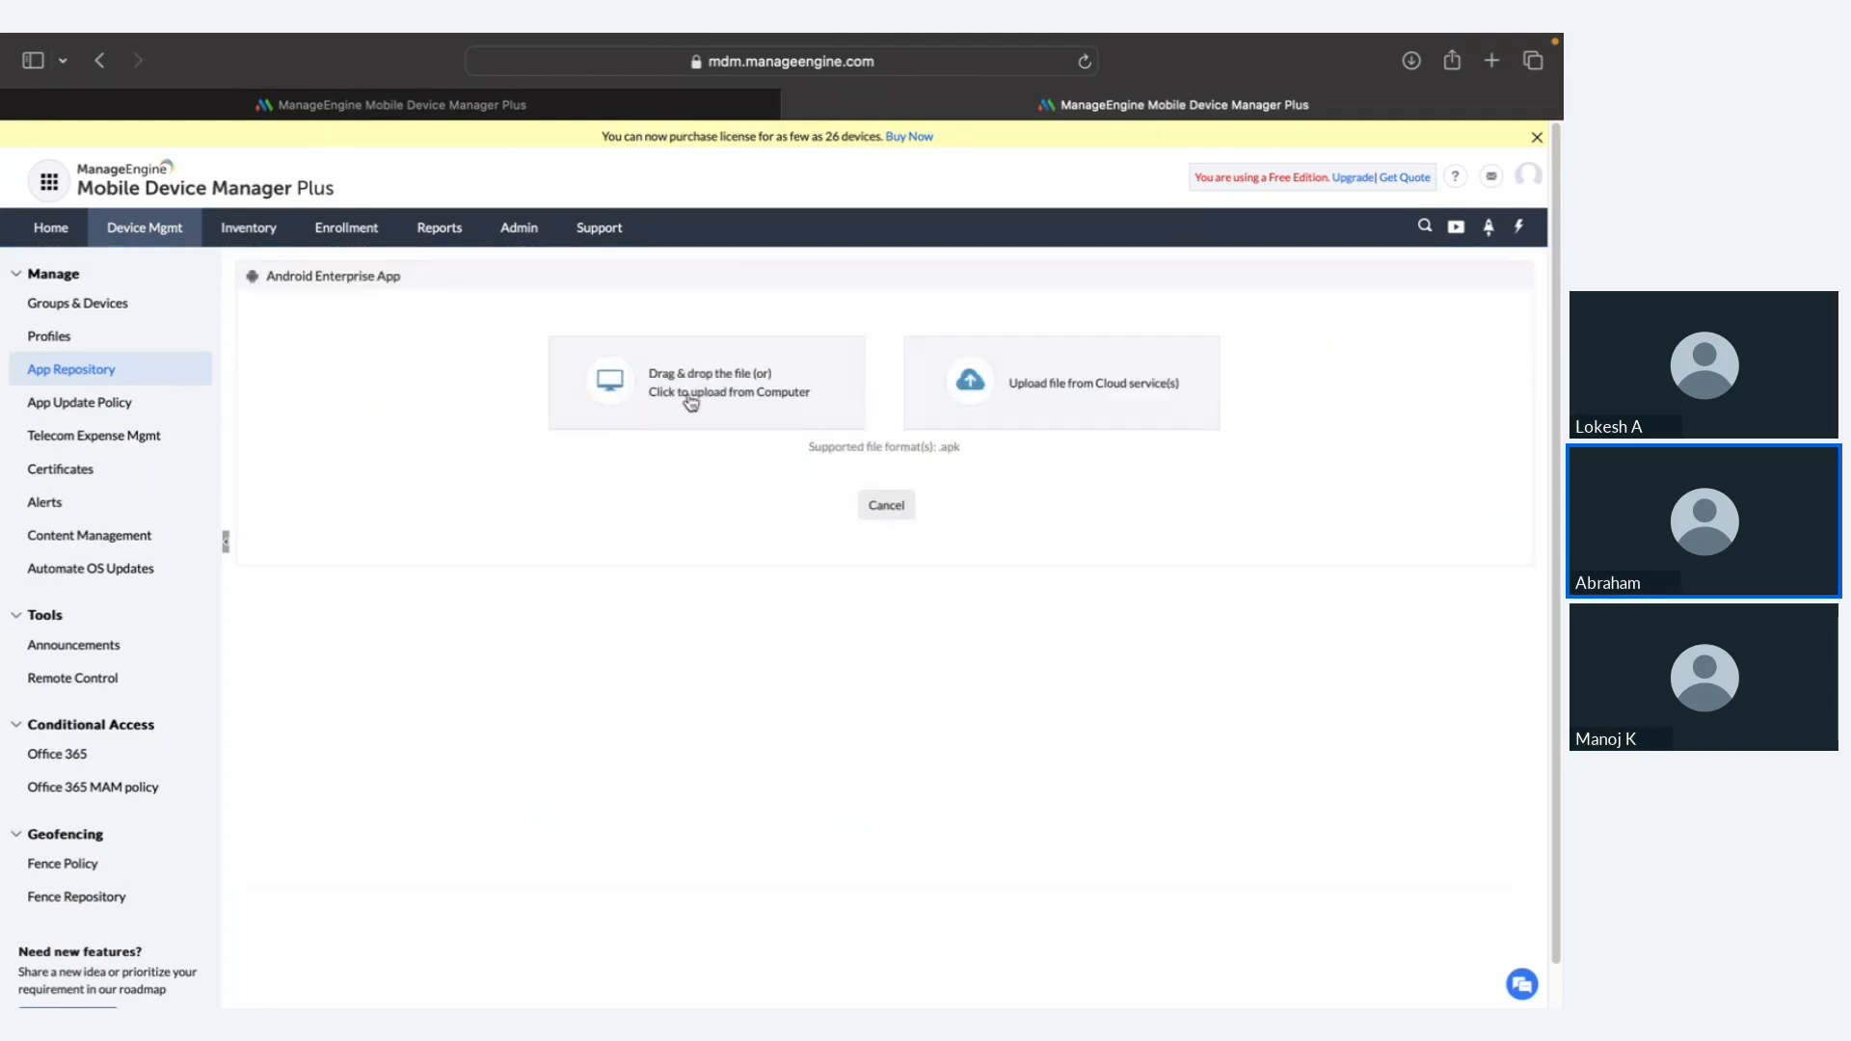
{"action": "left_click", "coordinate": [102, 64]}
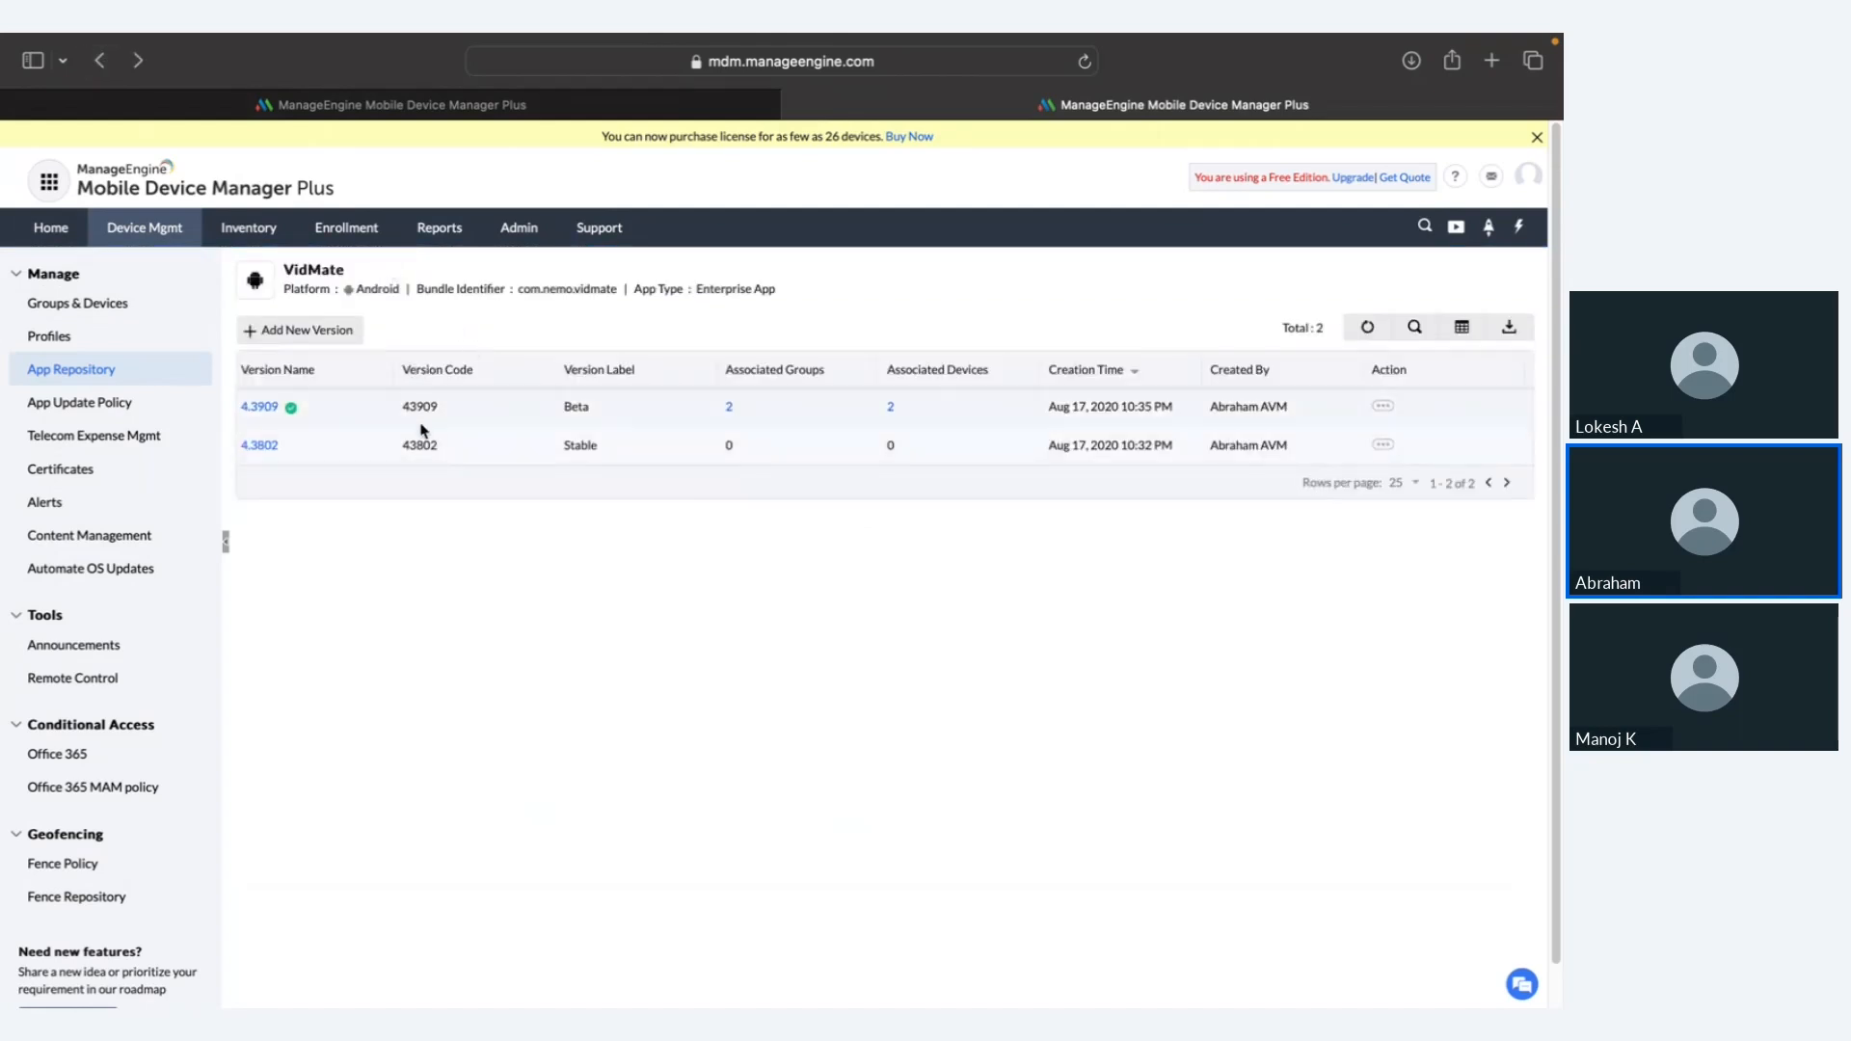
{"action": "left_click", "coordinate": [262, 408]}
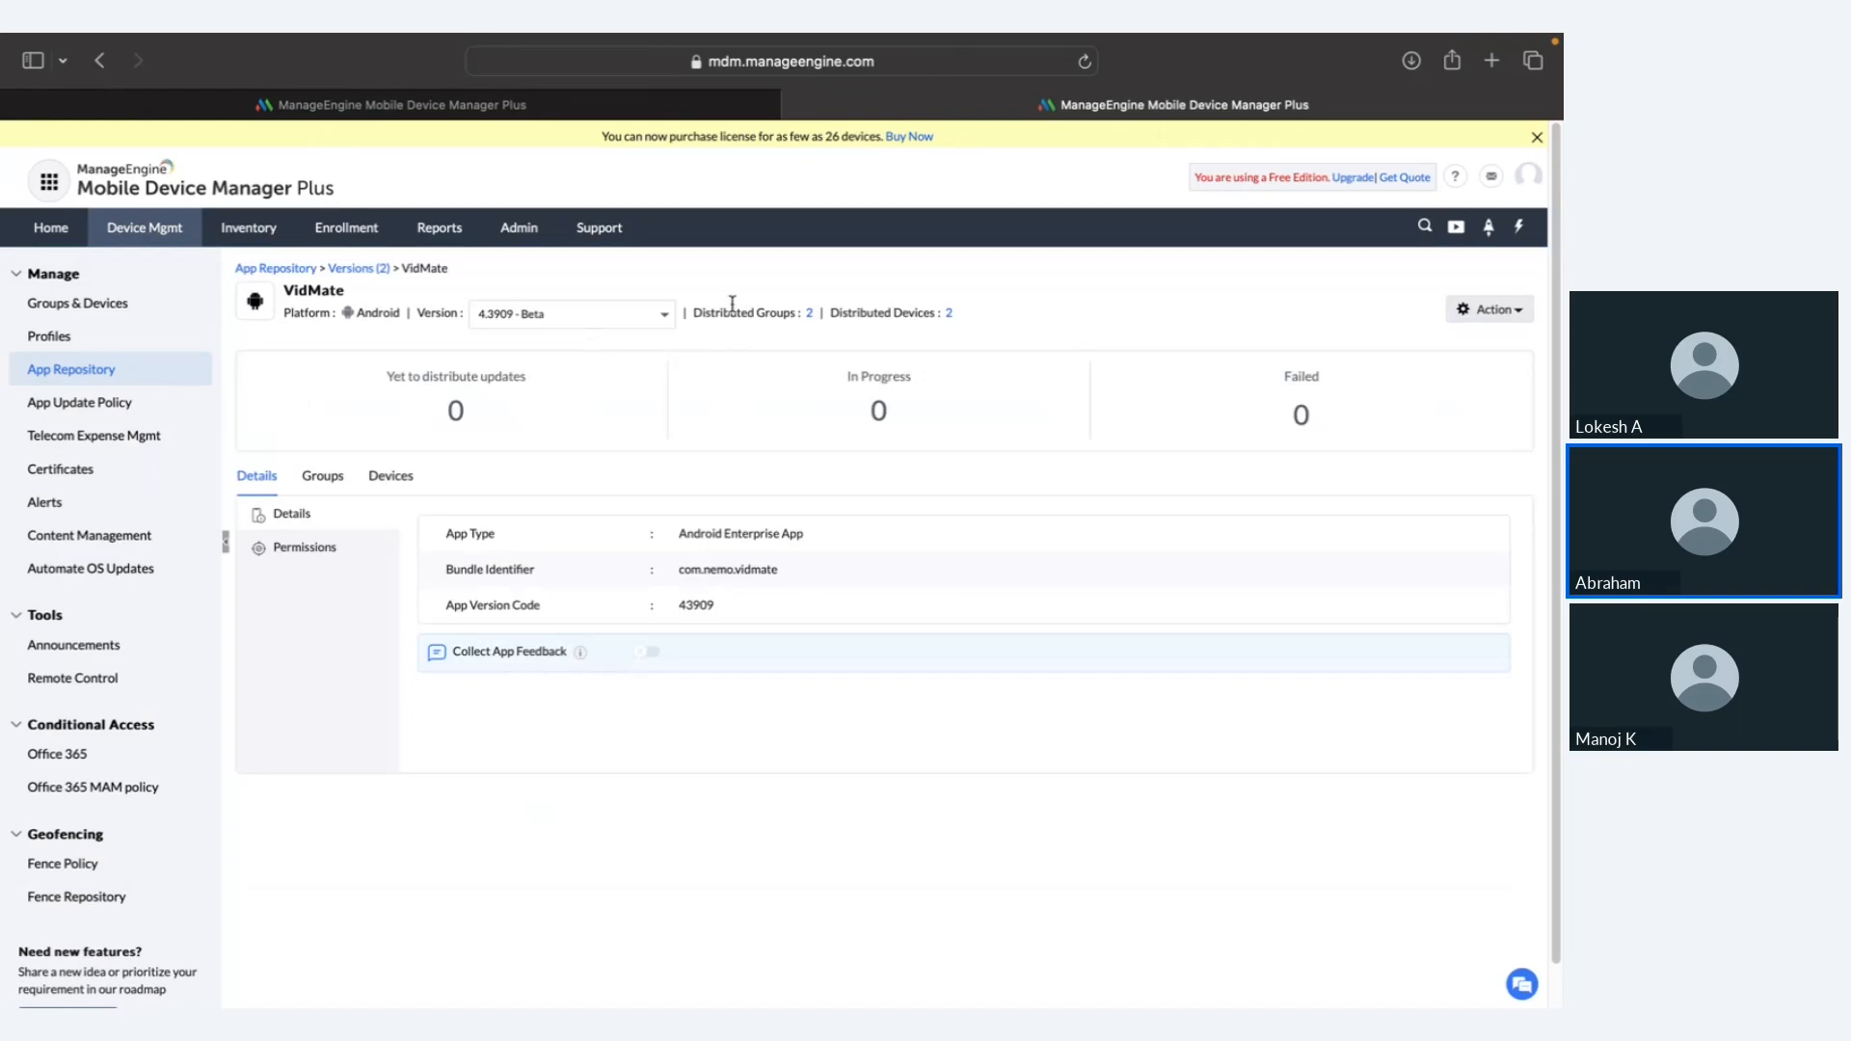
{"action": "left_click", "coordinate": [1489, 309]}
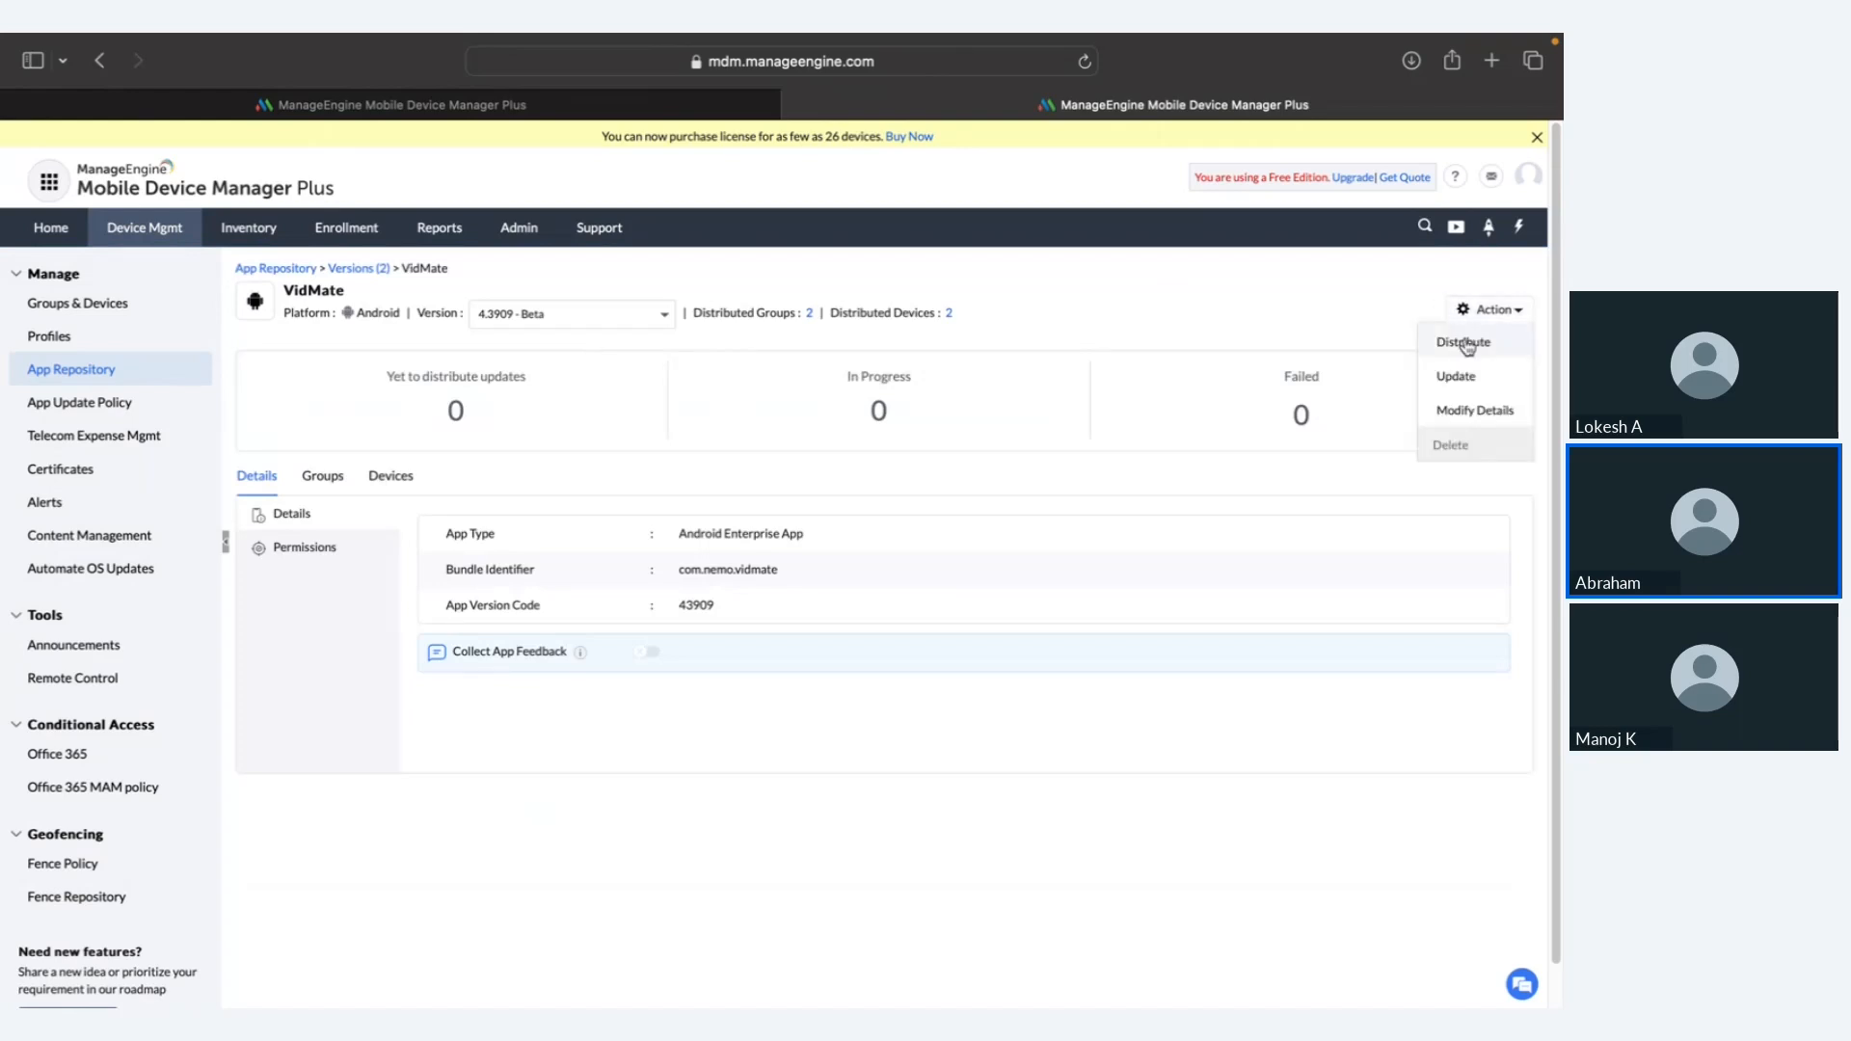
{"action": "left_click", "coordinate": [1464, 343]}
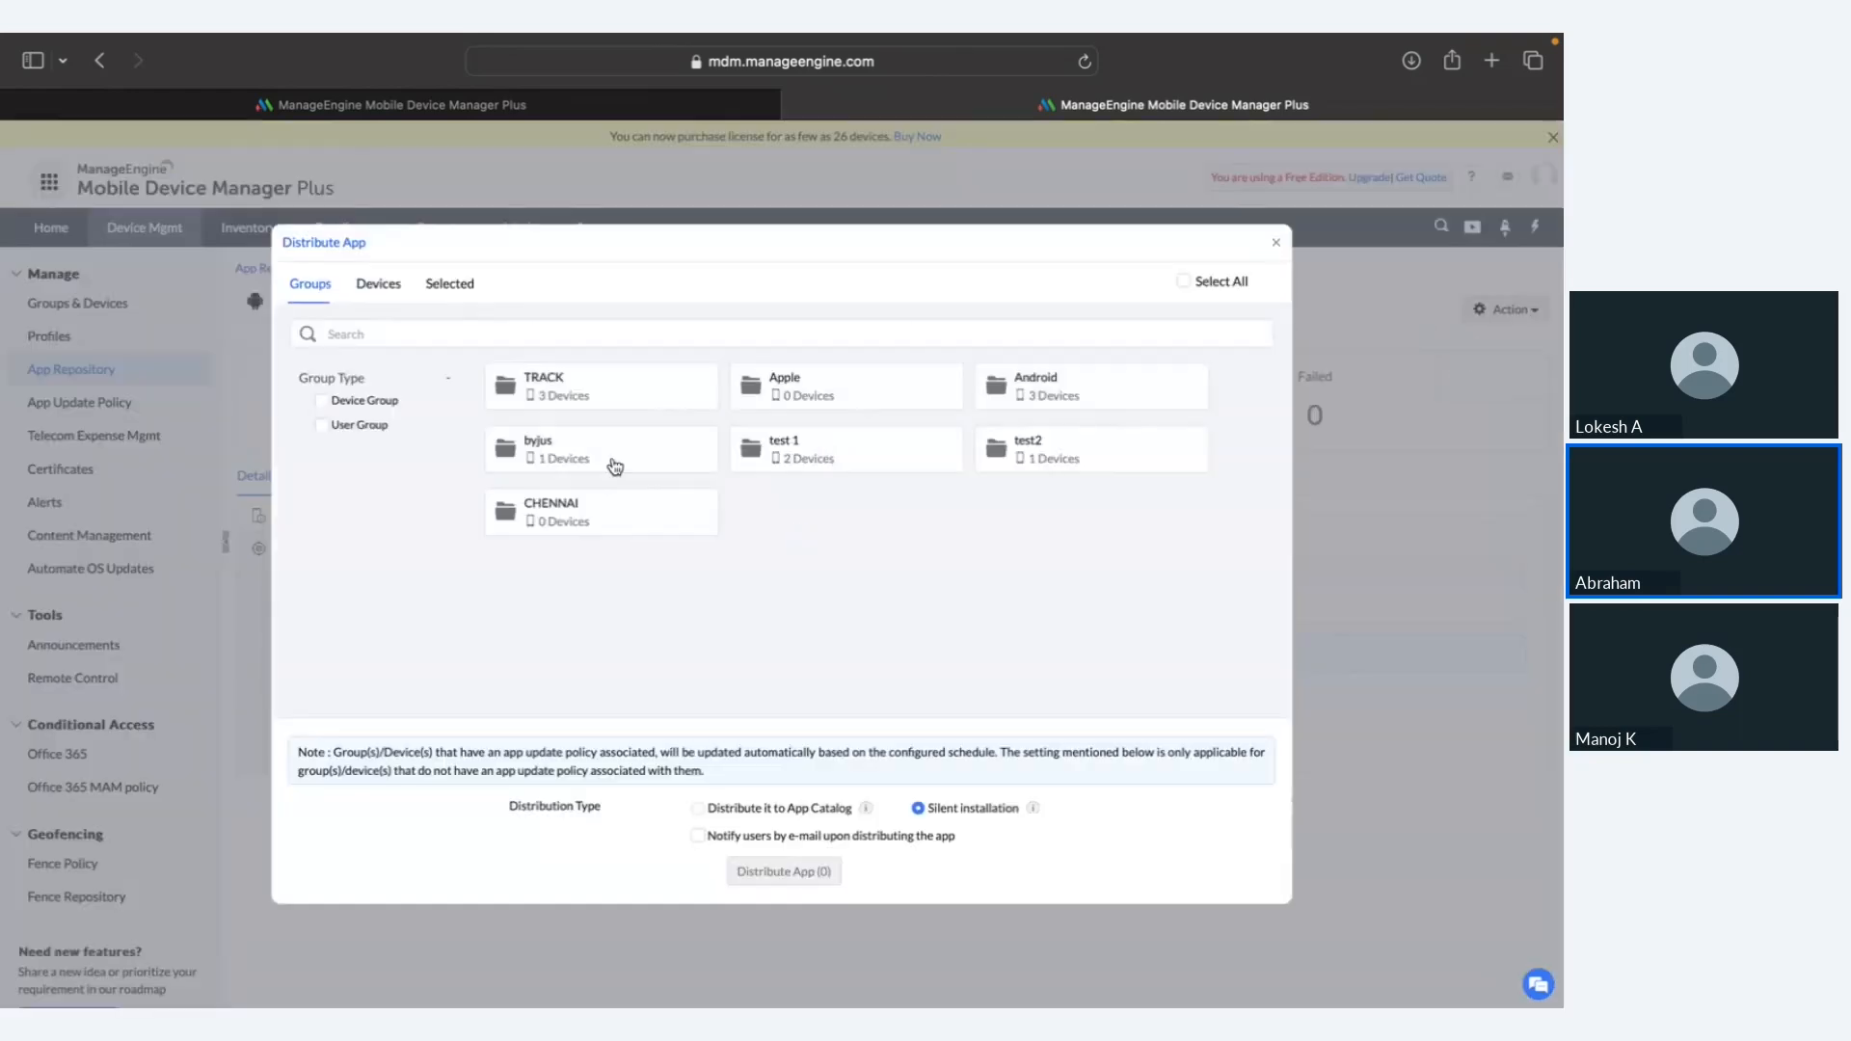
{"action": "left_click", "coordinate": [878, 459]}
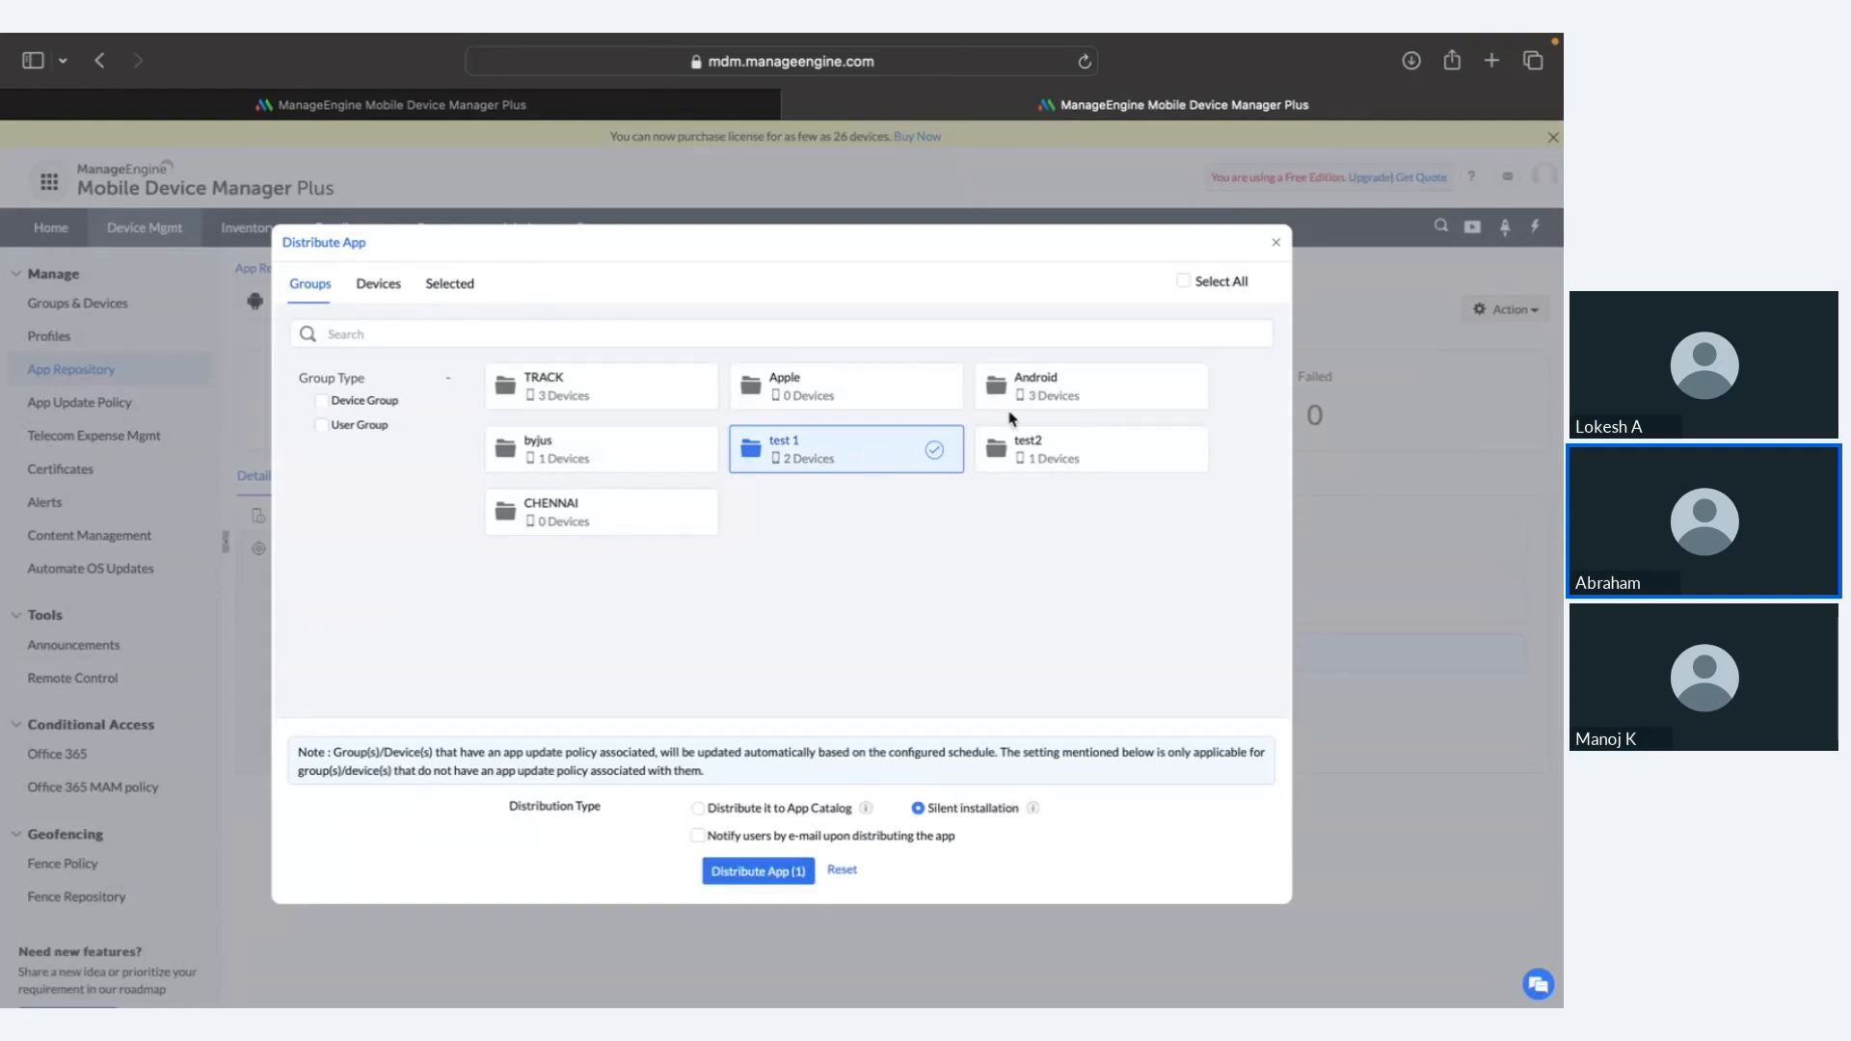
{"action": "left_click", "coordinate": [1277, 249]}
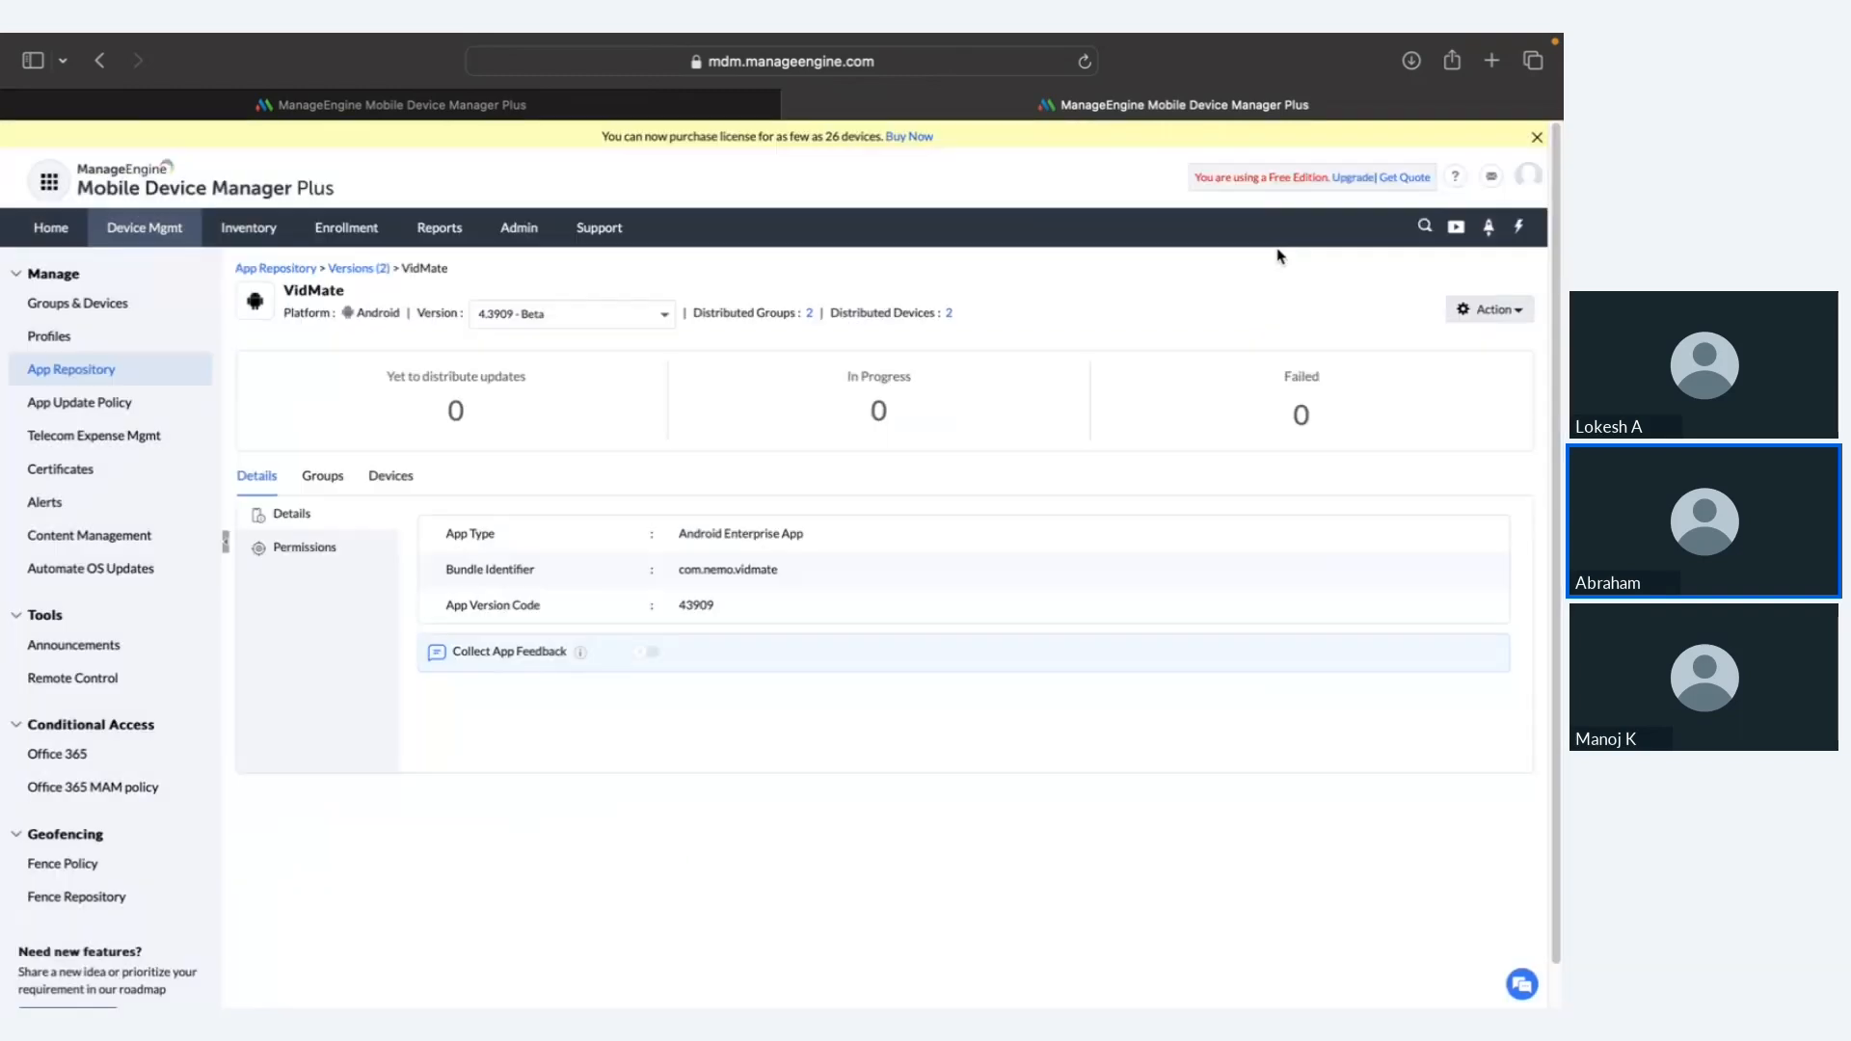
{"action": "left_click", "coordinate": [361, 270]}
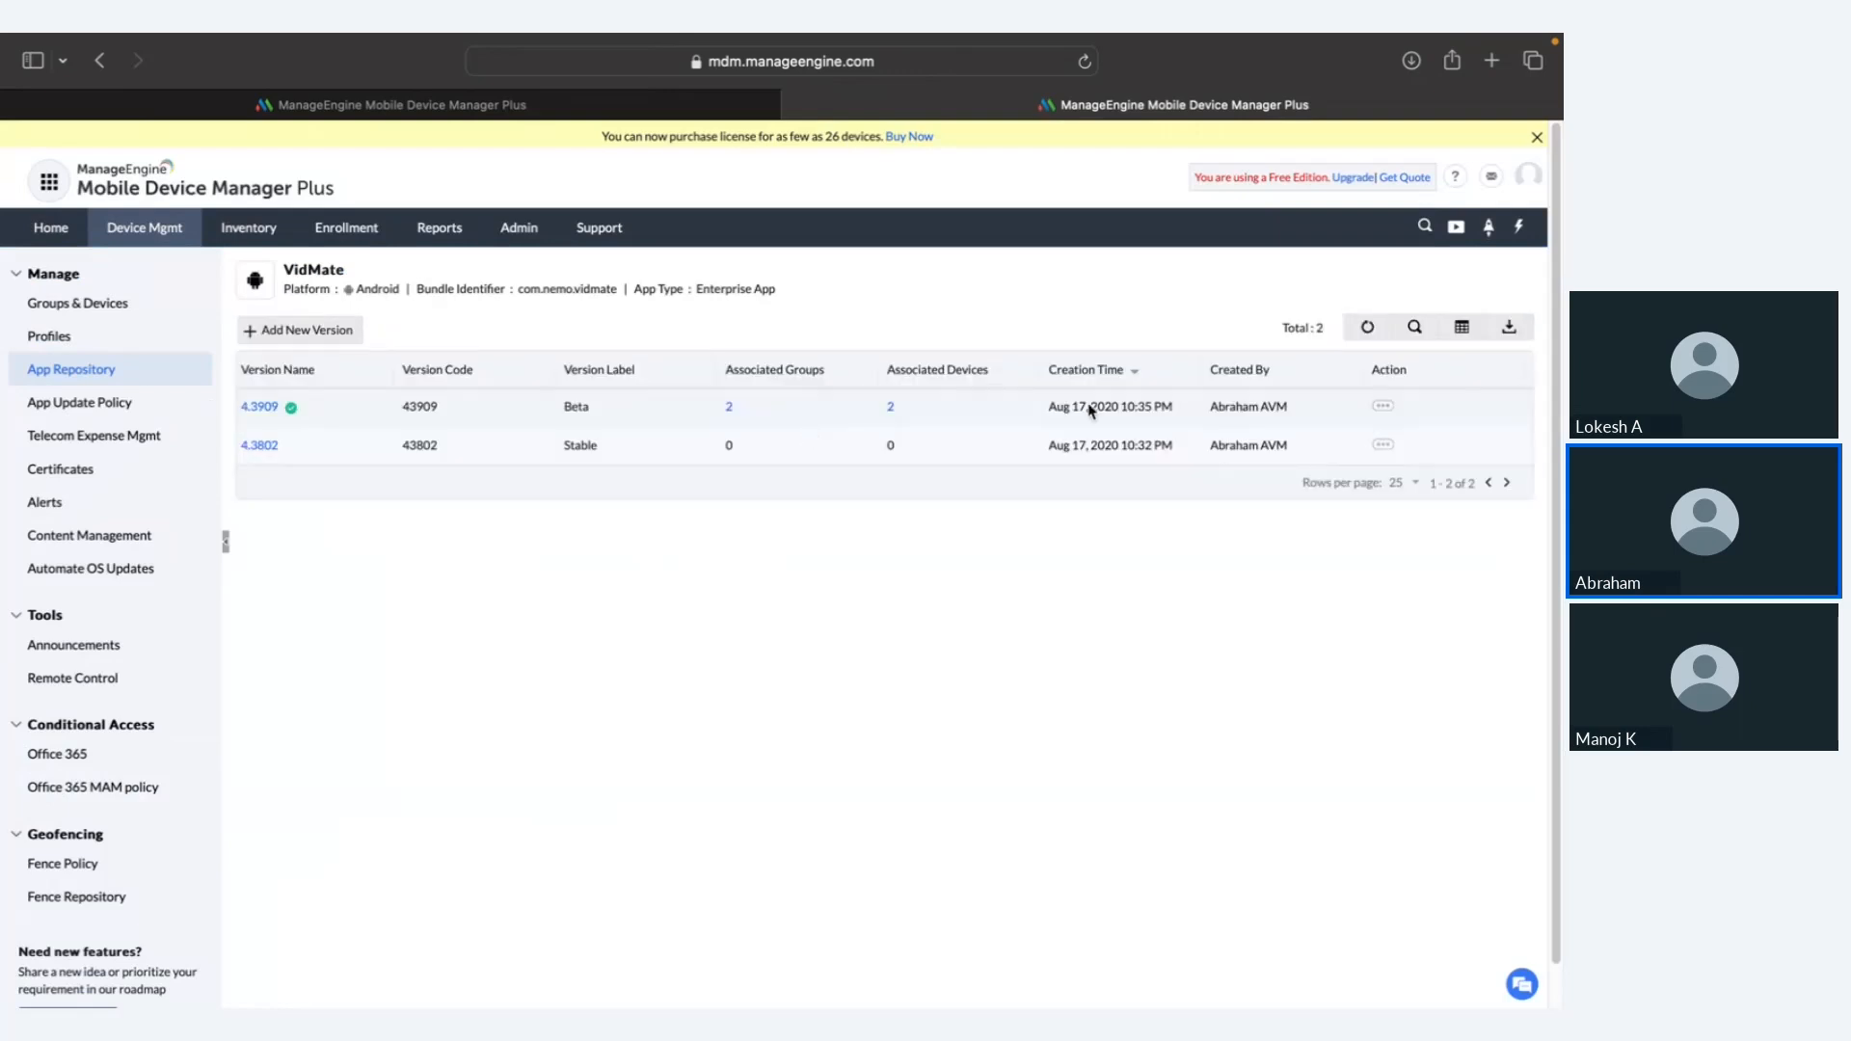
Step: Glance at version 4.3909's actions and the slide, then show the eight device groups
{"action": "left_click", "coordinate": [1387, 409]}
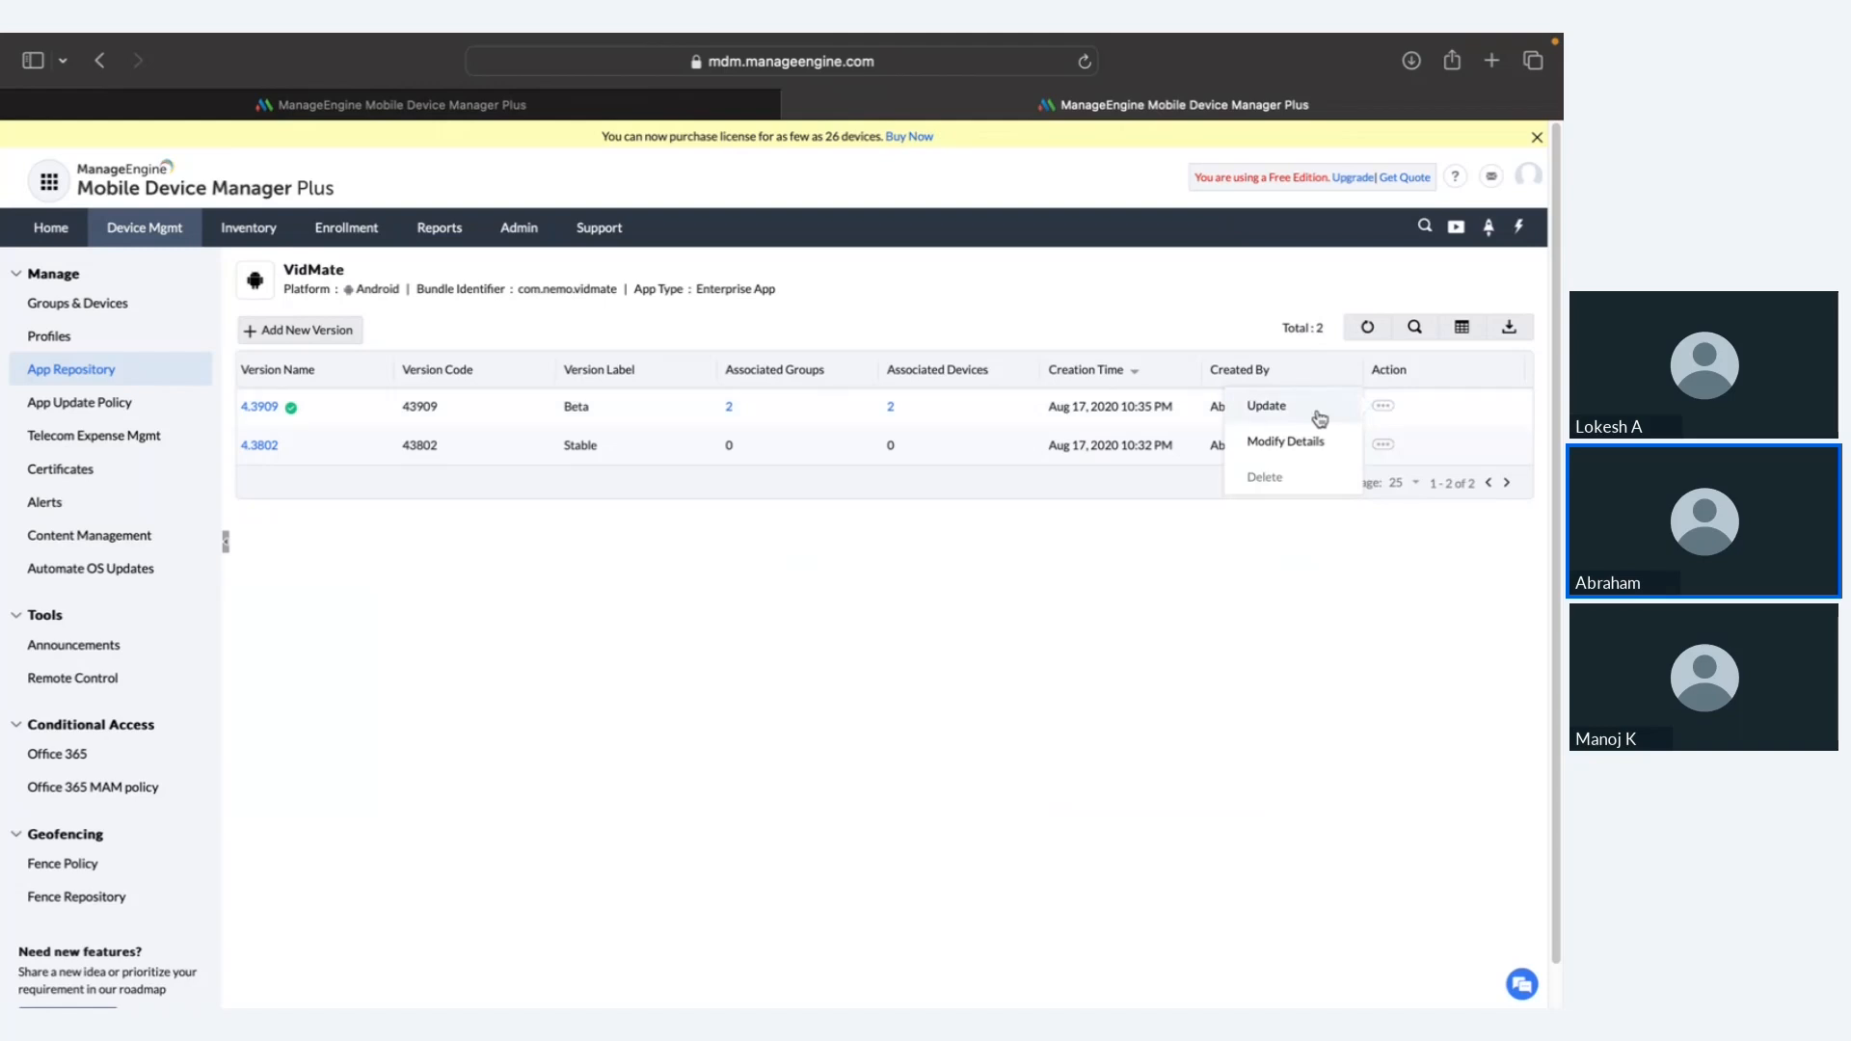
{"action": "left_click", "coordinate": [1175, 330]}
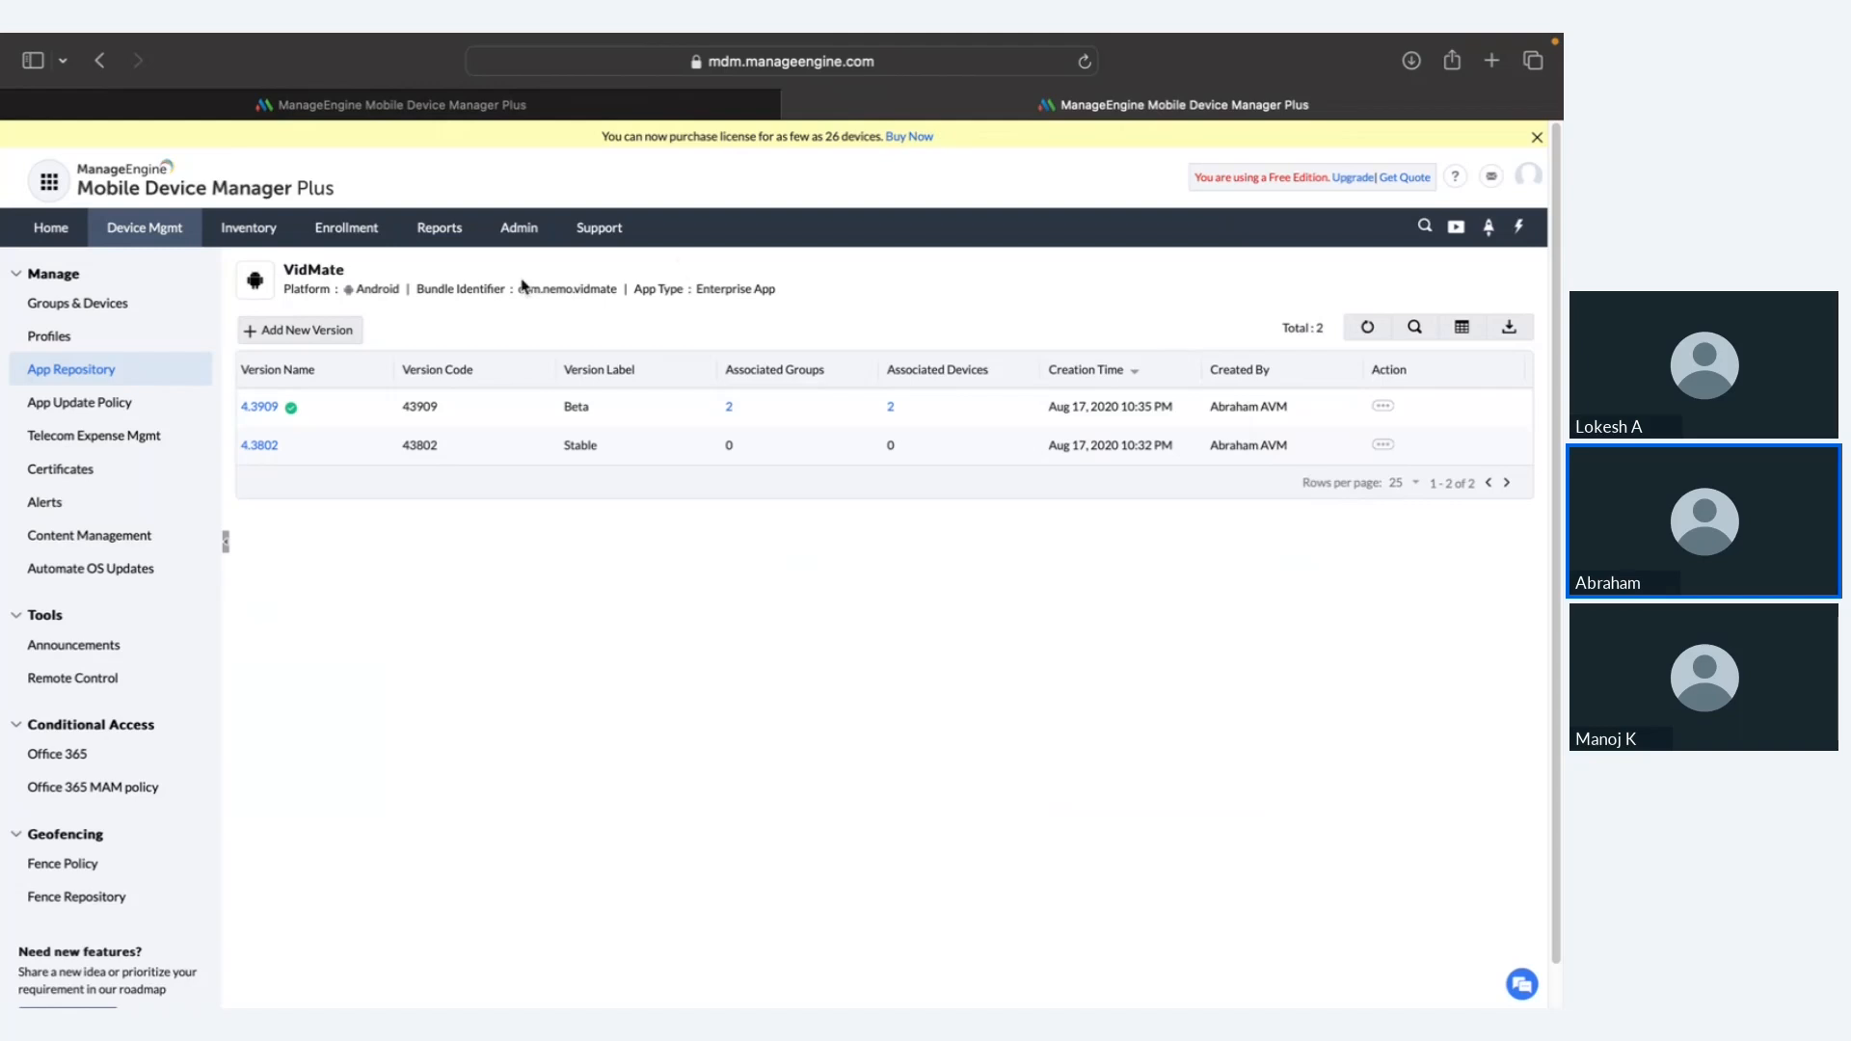
{"action": "key", "text": "super+Tab"}
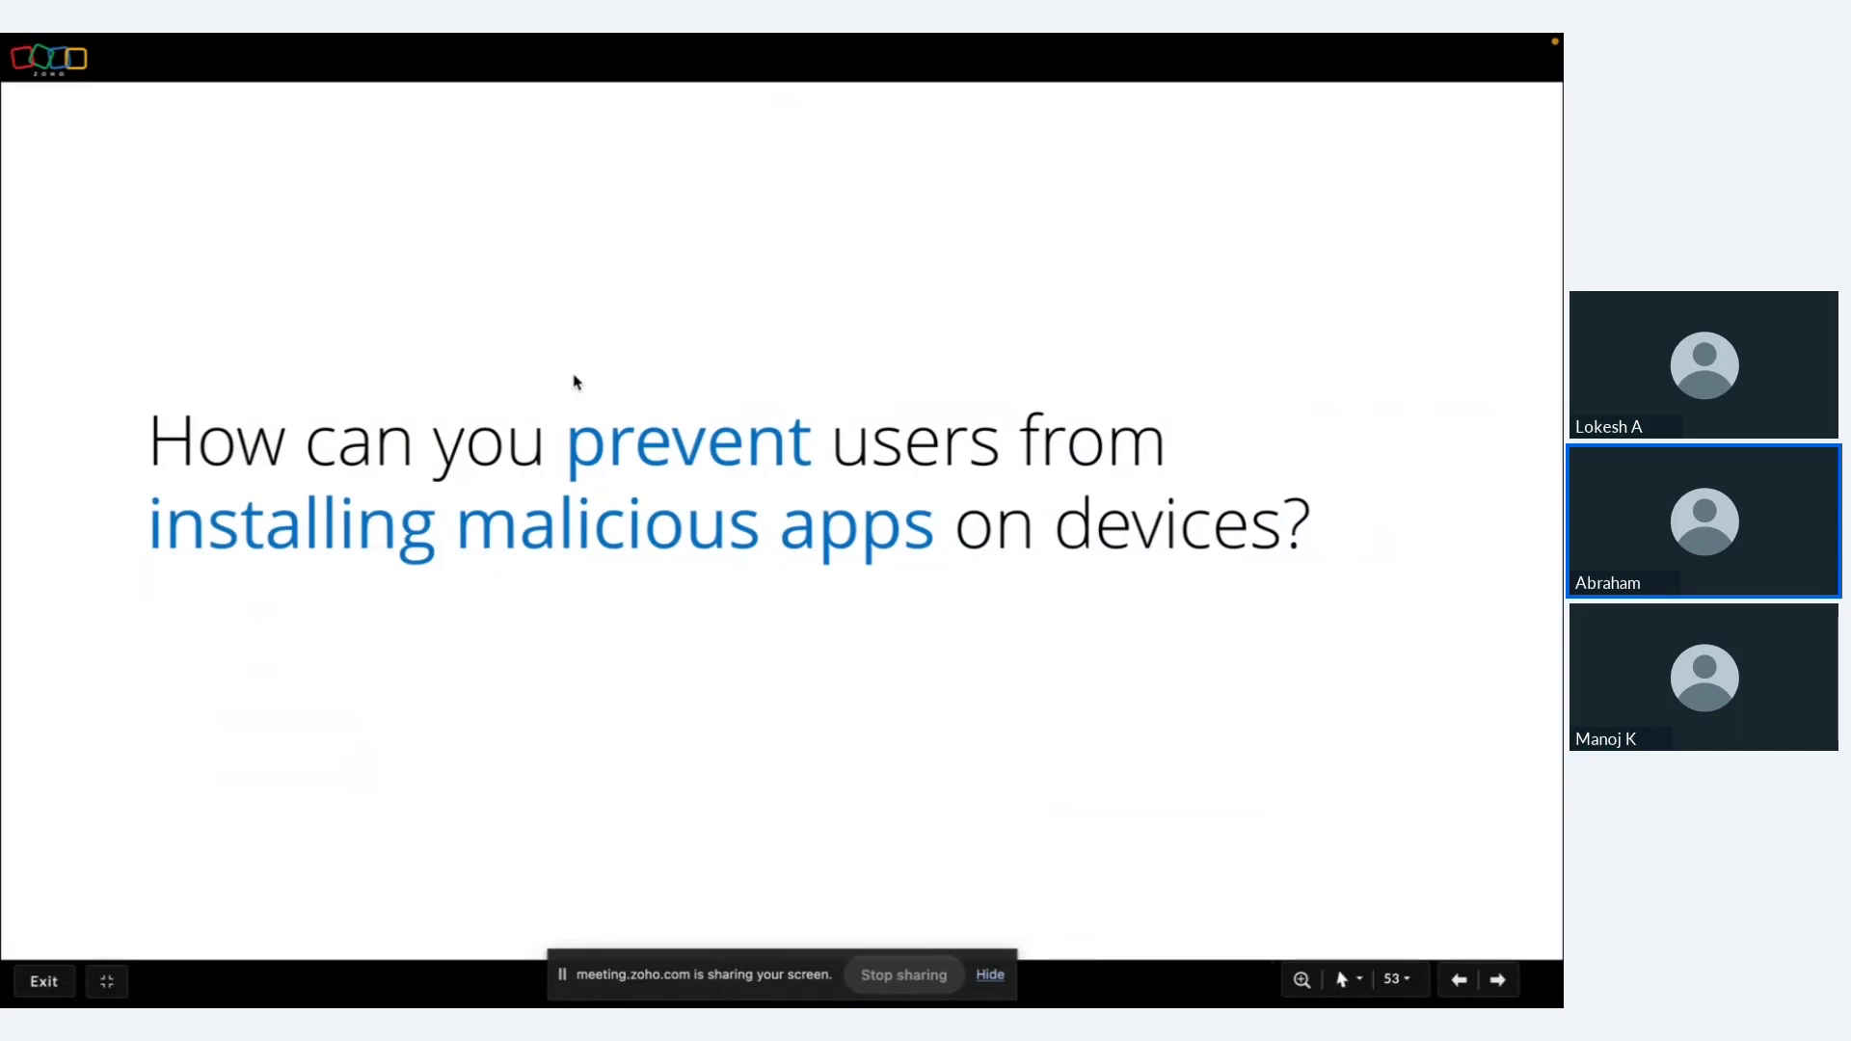
{"action": "key", "text": "super+Tab"}
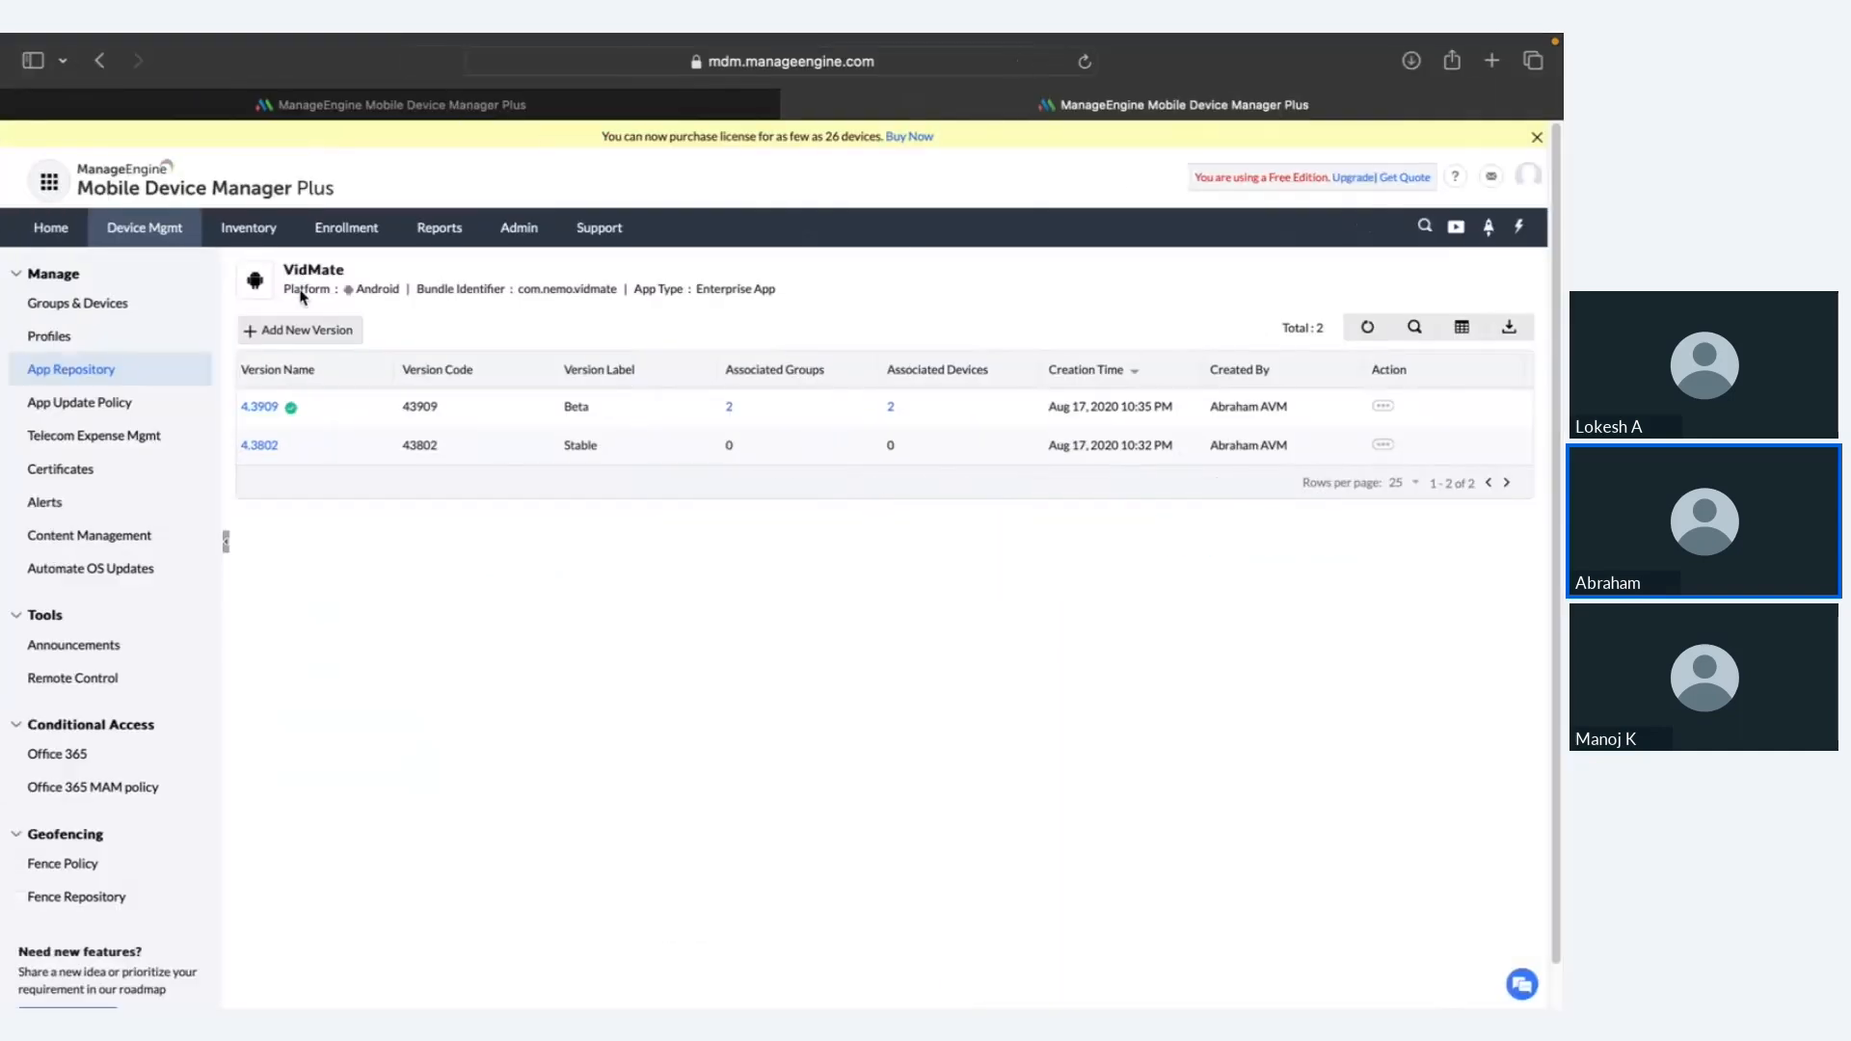
{"action": "left_click", "coordinate": [176, 226]}
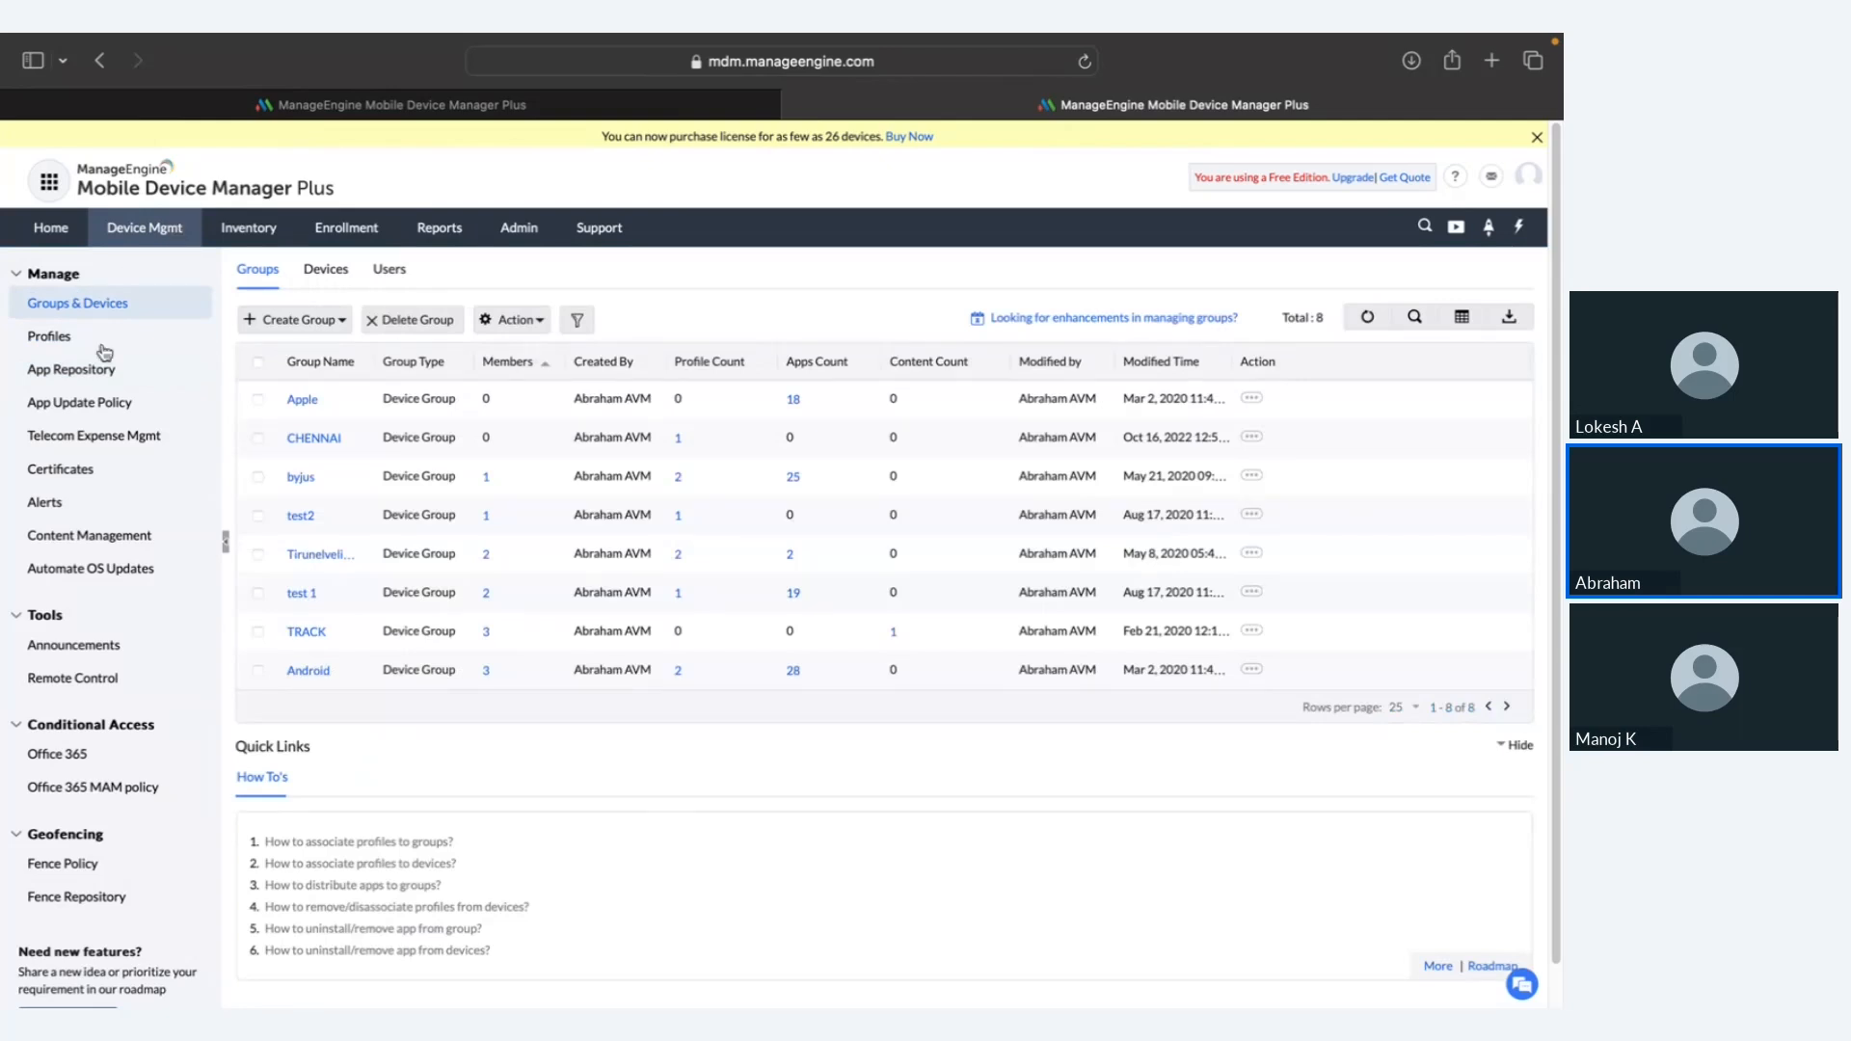
Step: Start a new Android profile from the Profiles list with its default name
{"action": "left_click", "coordinate": [101, 347]}
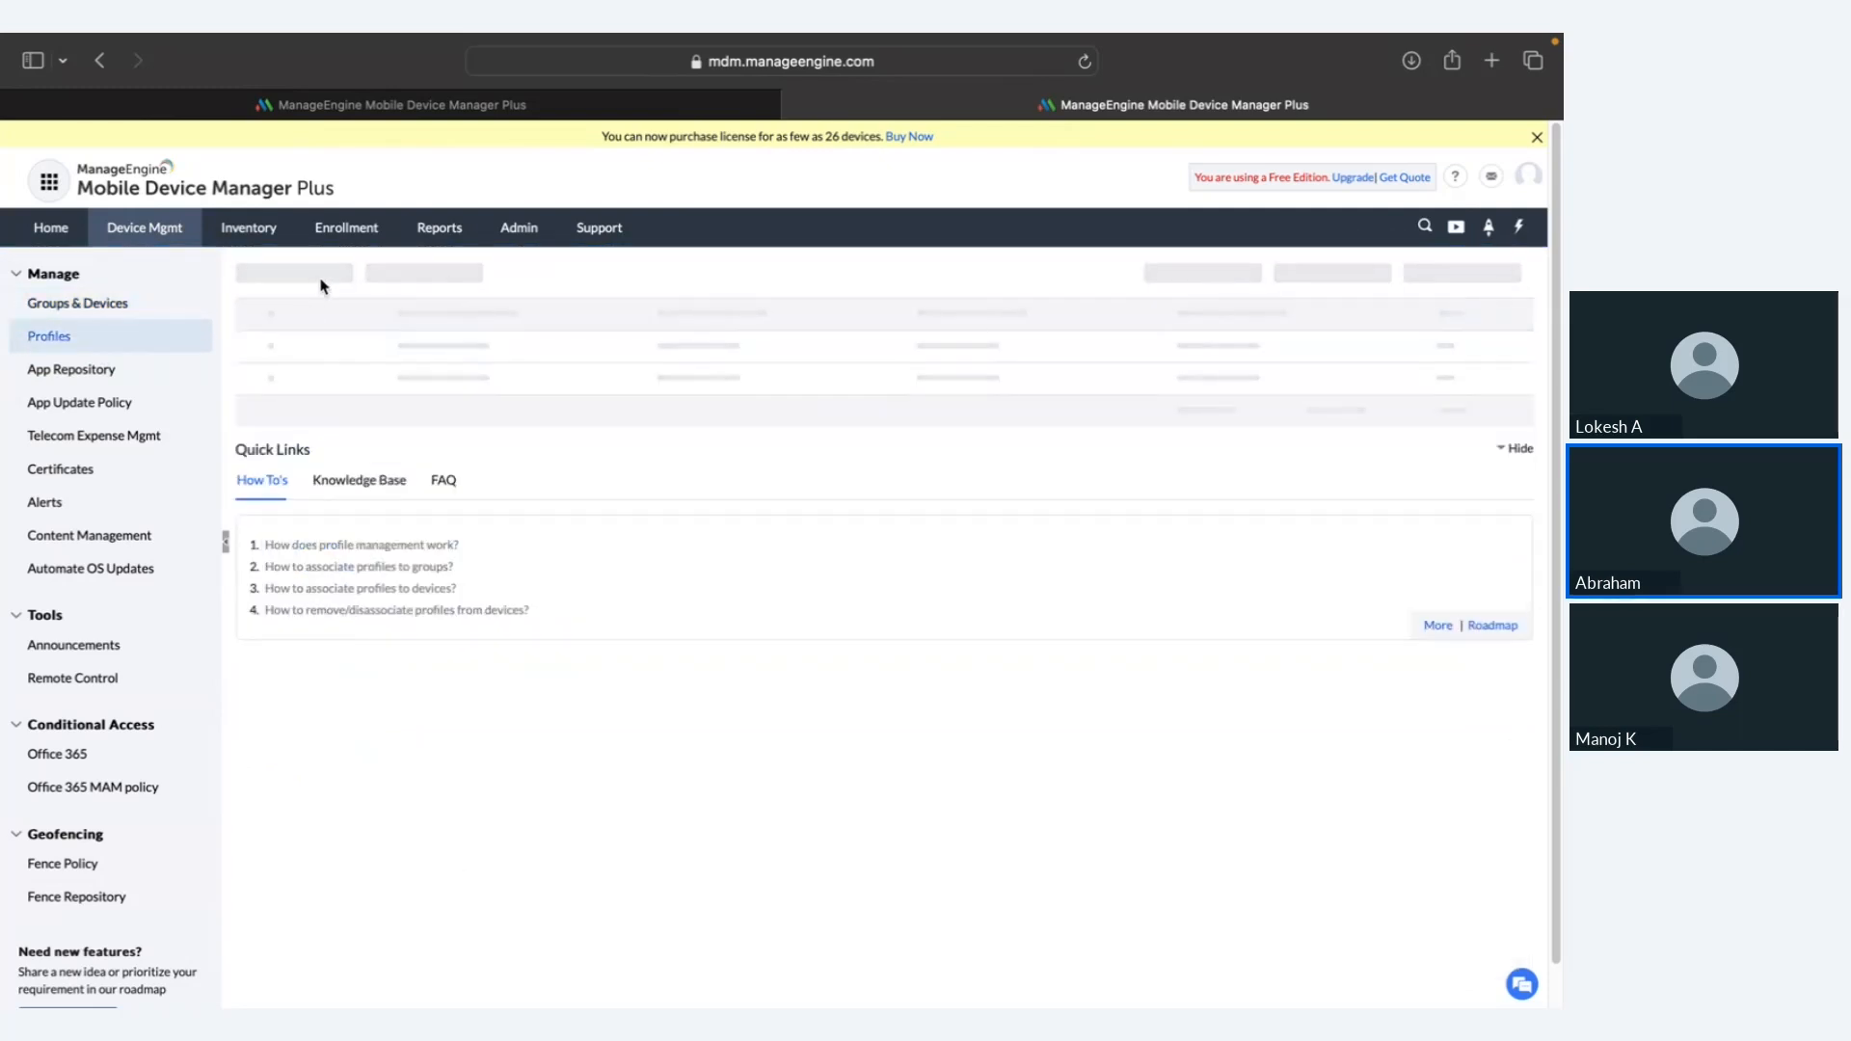
{"action": "left_click", "coordinate": [311, 277]}
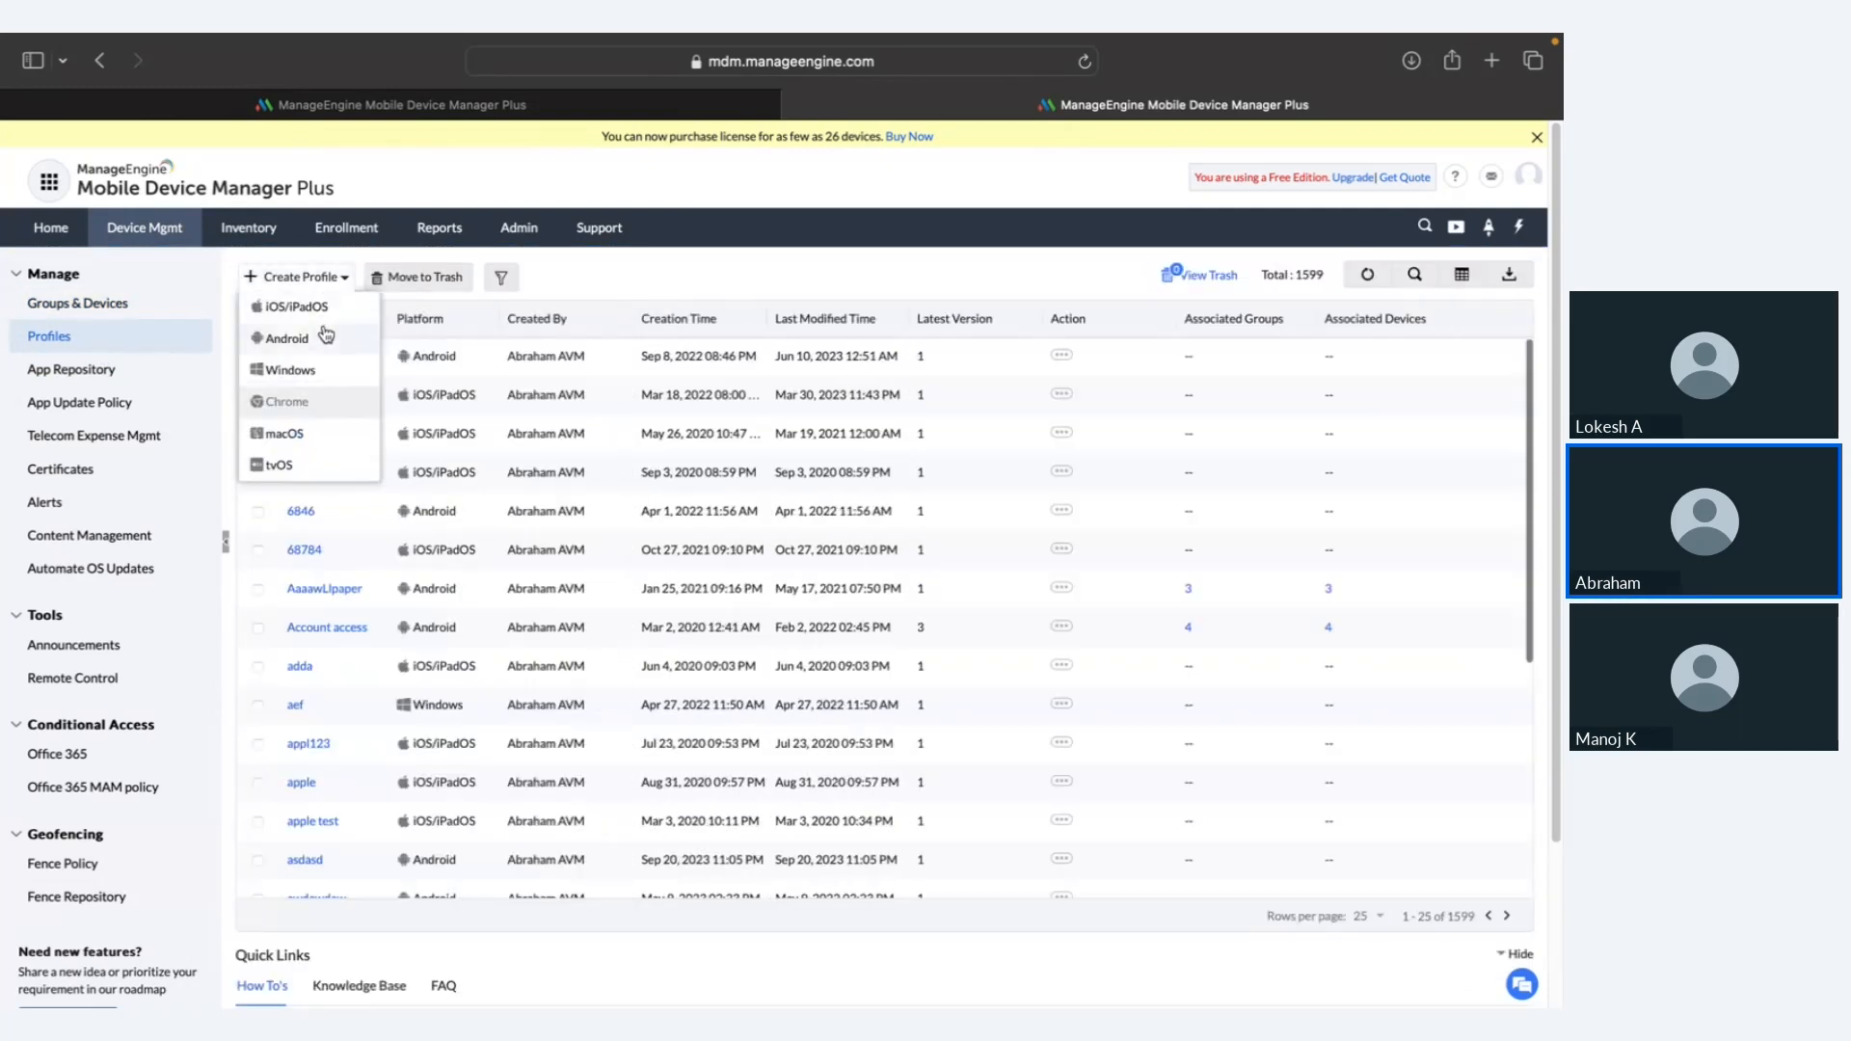
{"action": "left_click", "coordinate": [326, 336]}
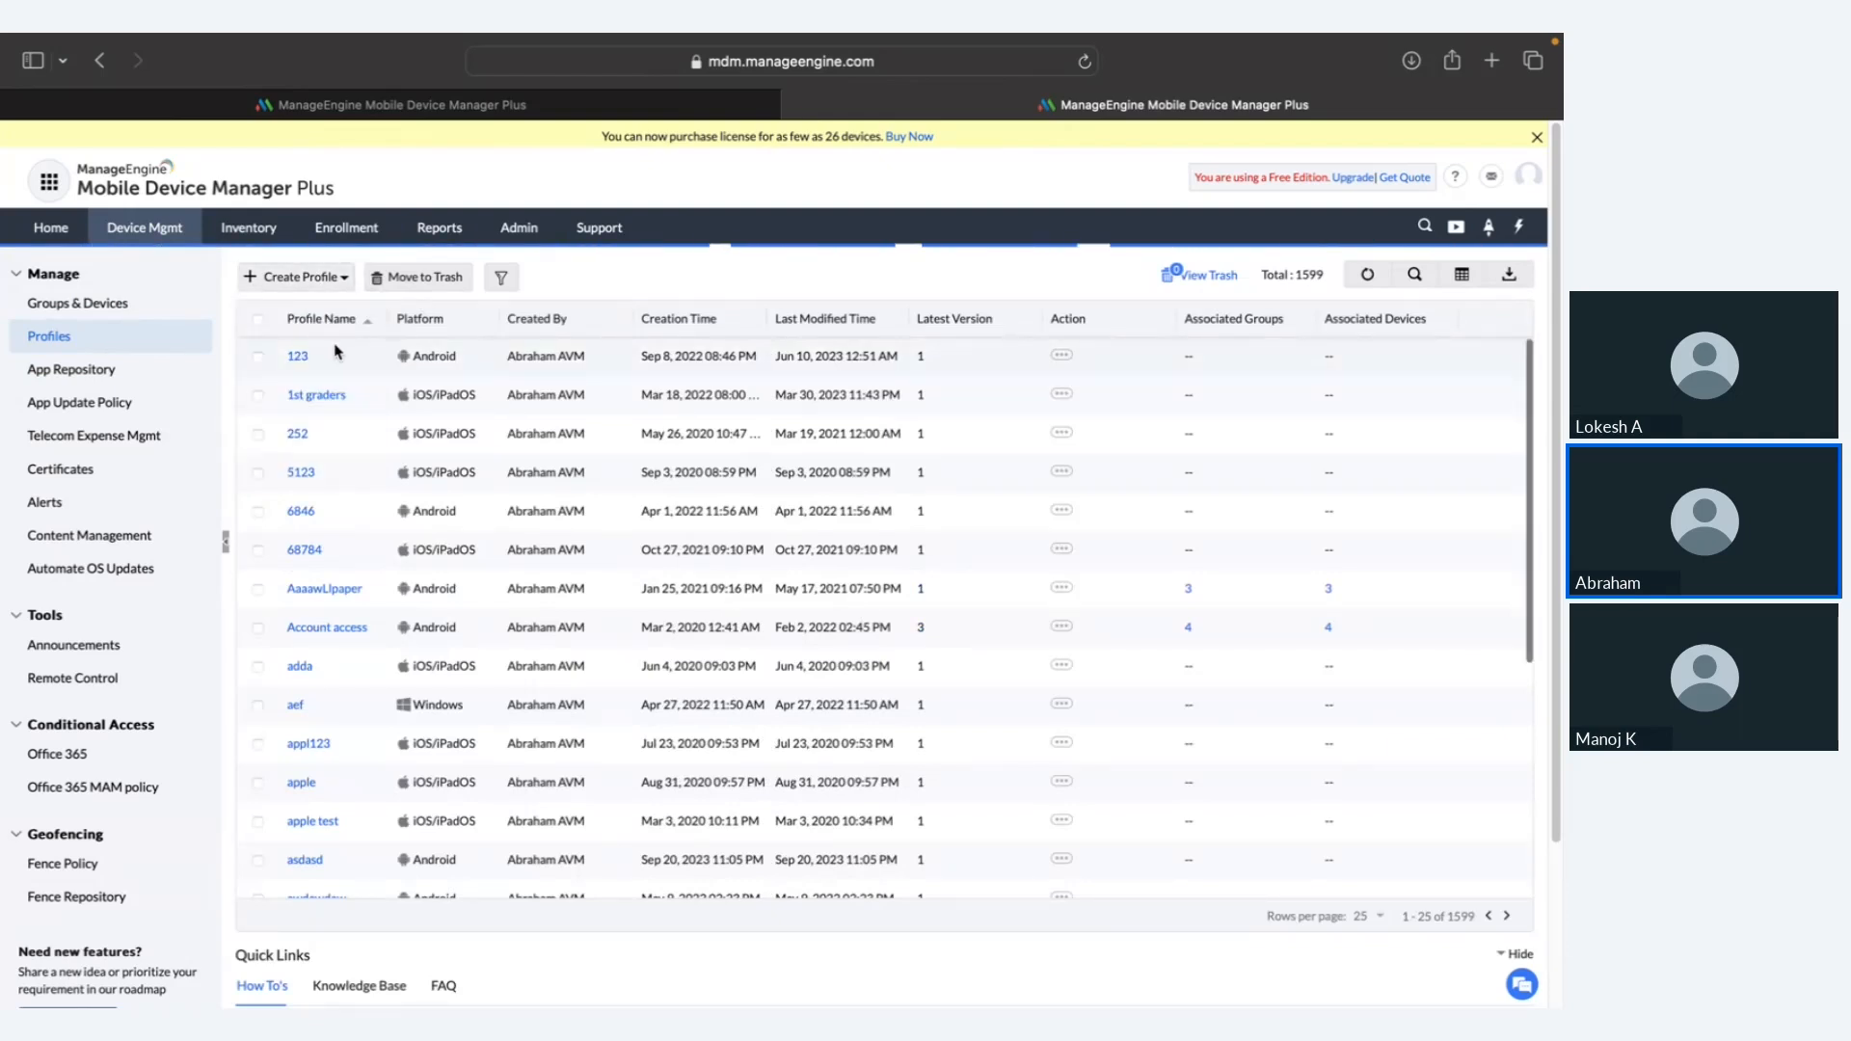
{"action": "left_click", "coordinate": [874, 607]}
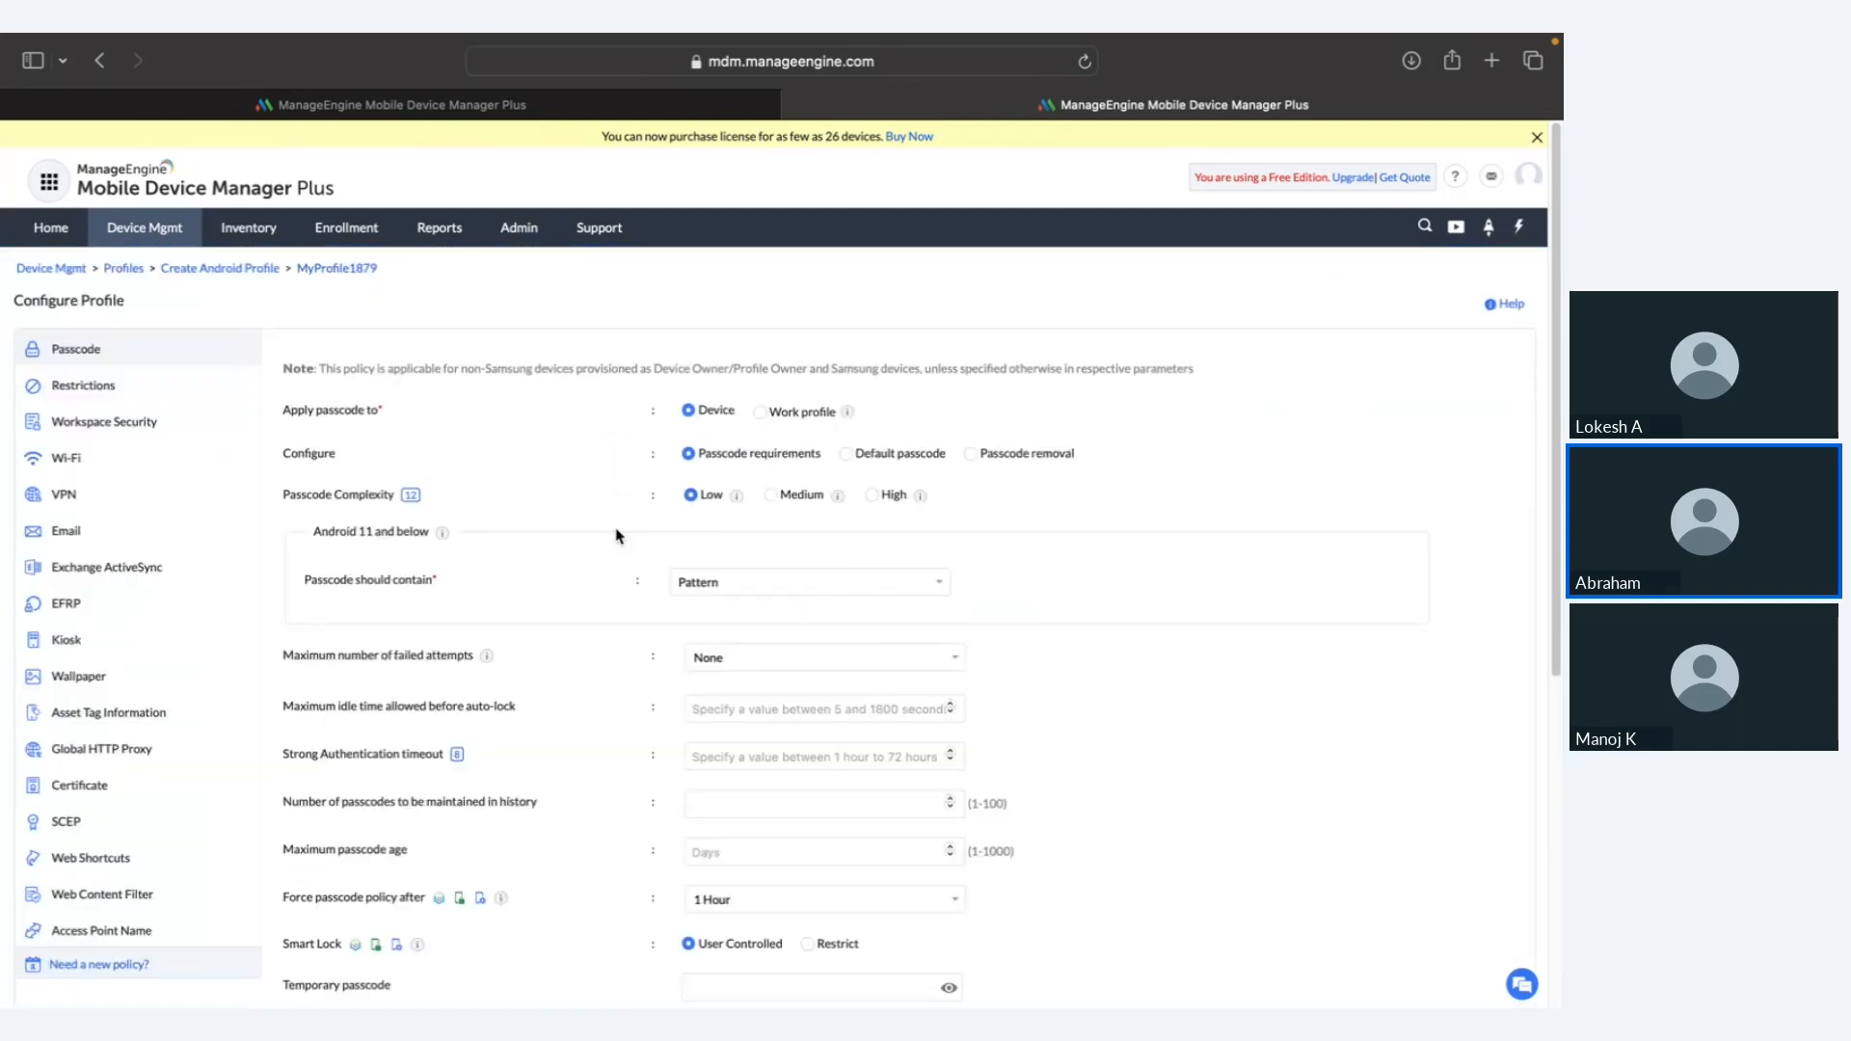
Step: Restrict unapproved app installs and app uninstalling, then cancel the draft profile
{"action": "left_click", "coordinate": [171, 390]}
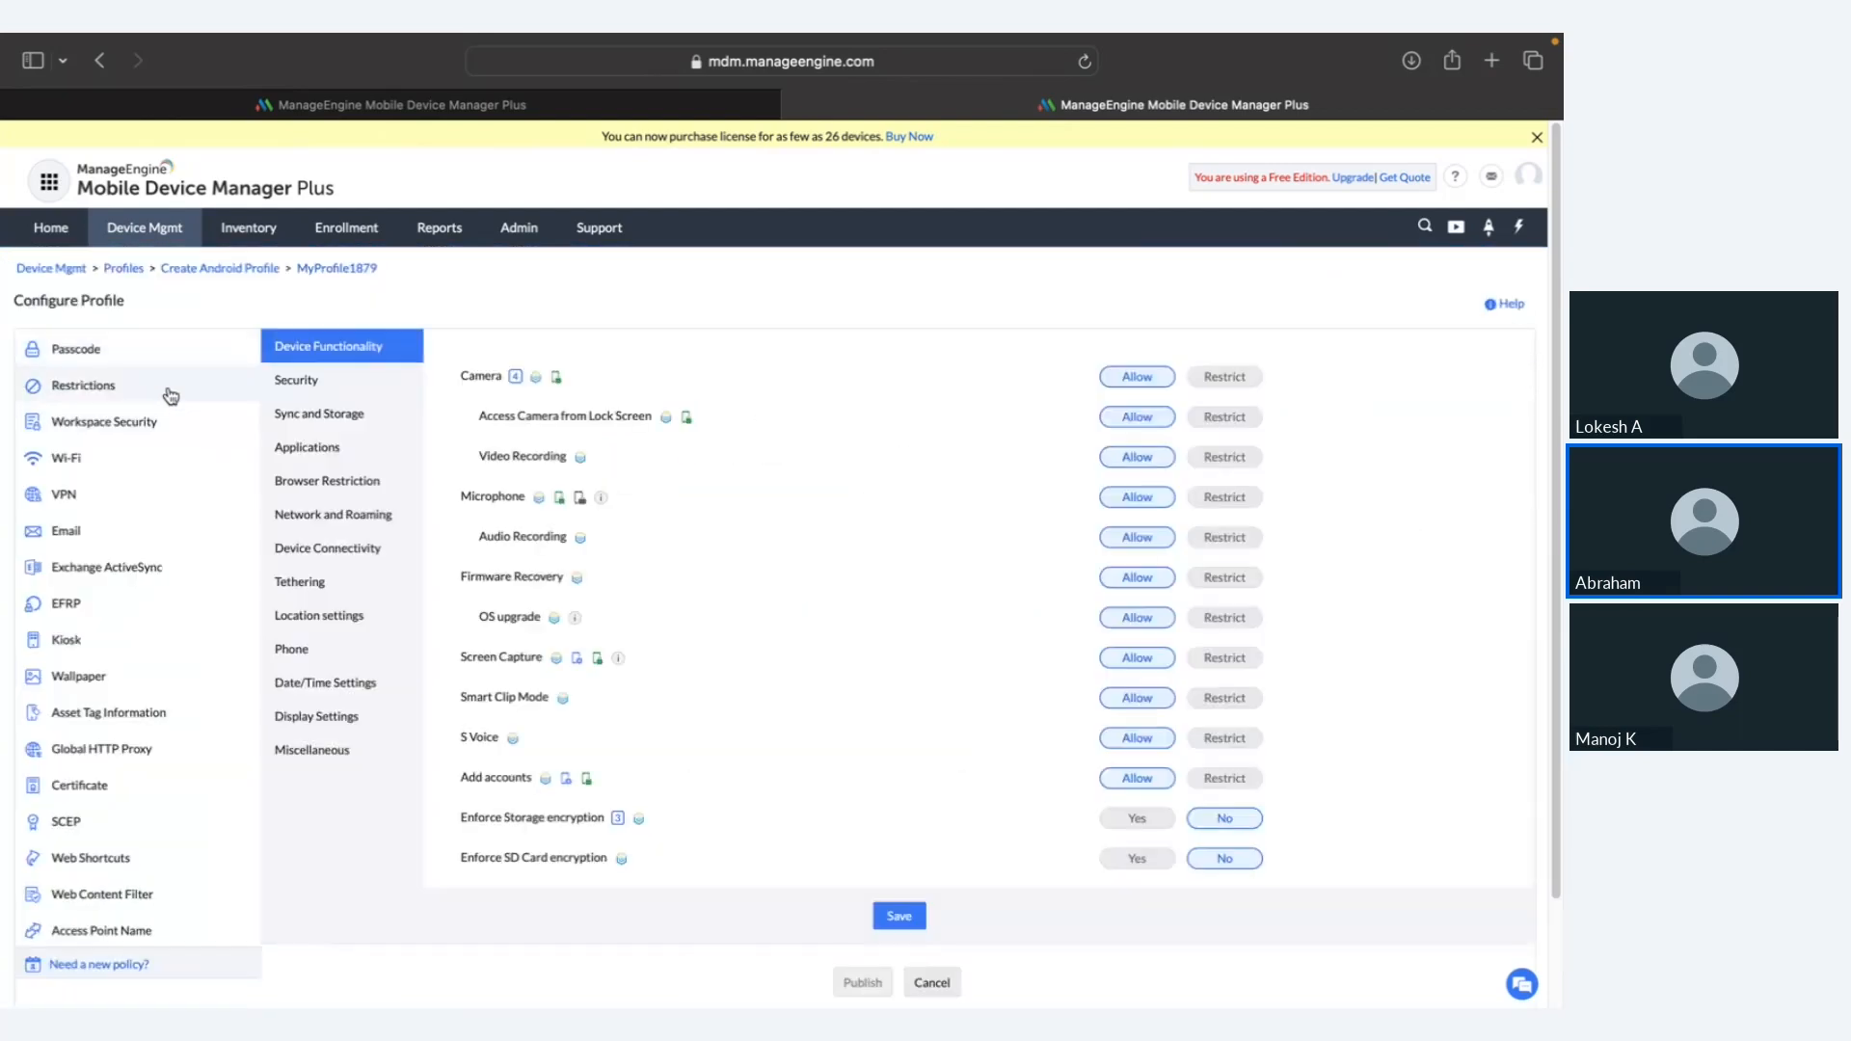
{"action": "left_click", "coordinate": [358, 450]}
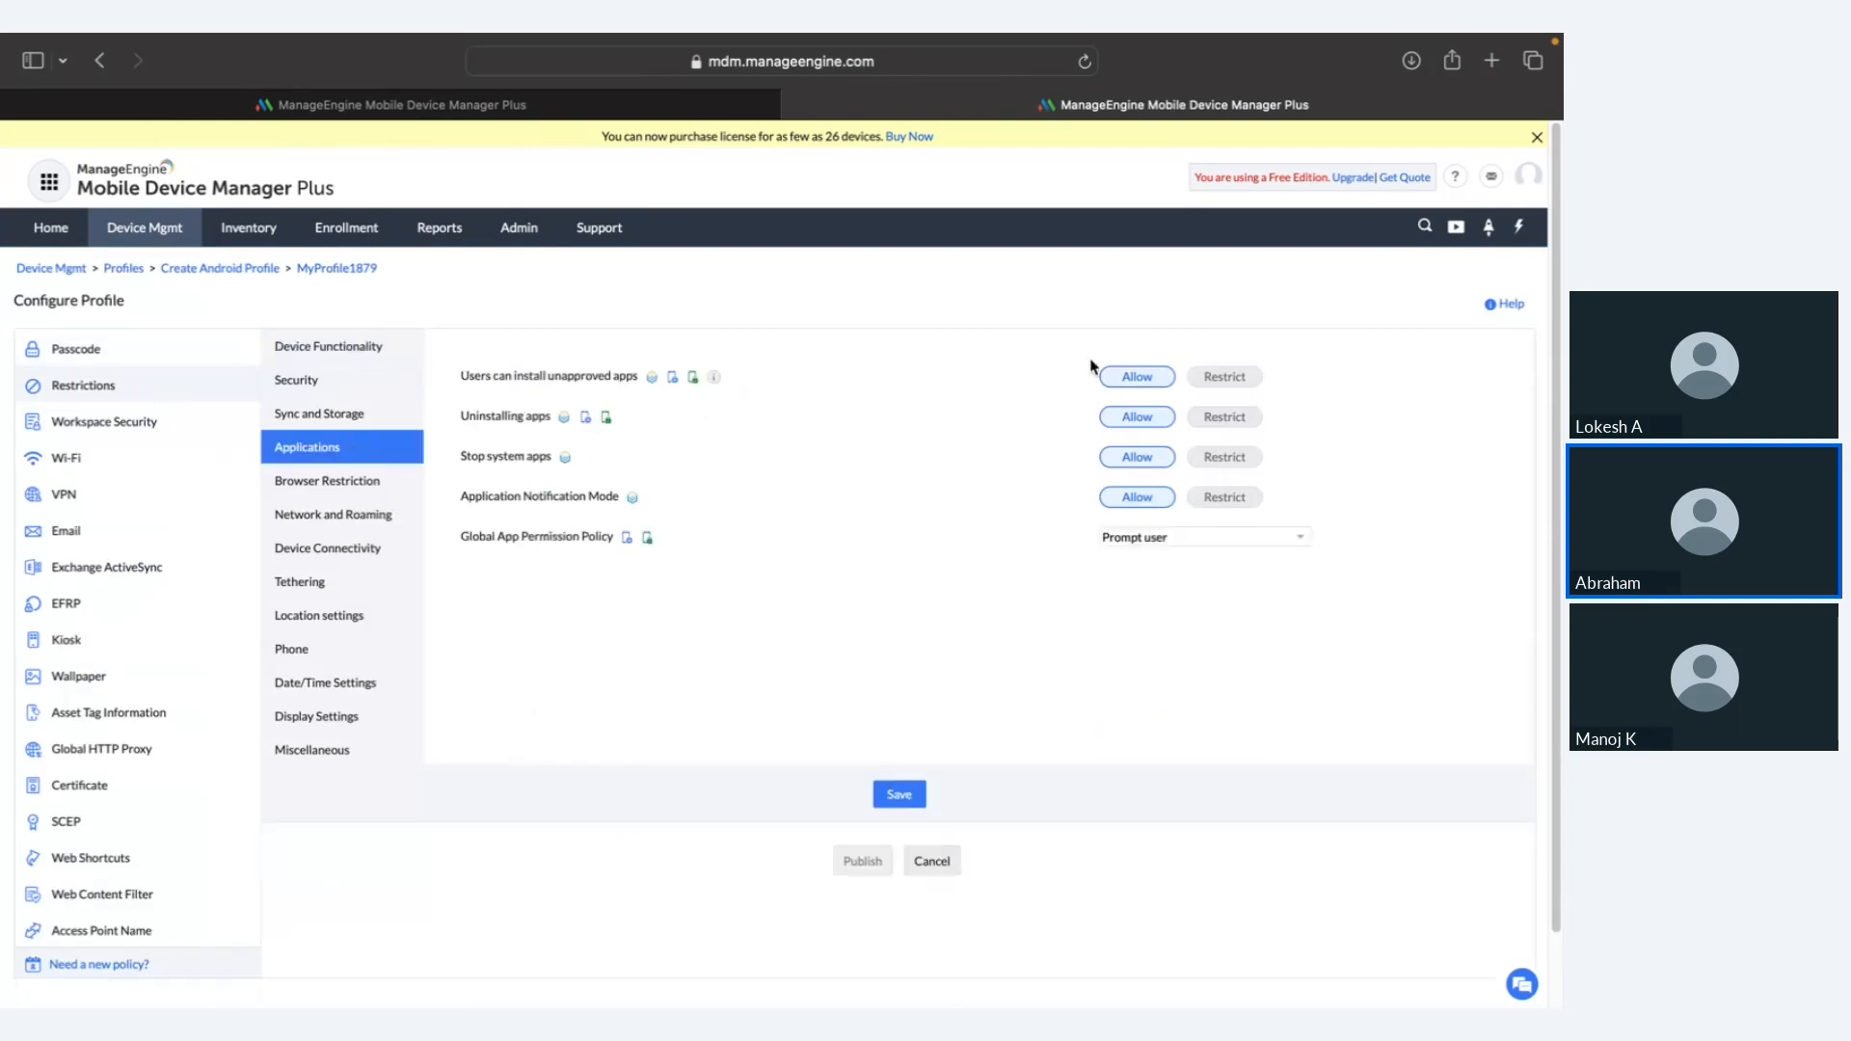
{"action": "left_click", "coordinate": [1210, 383]}
{"action": "left_click", "coordinate": [1228, 420]}
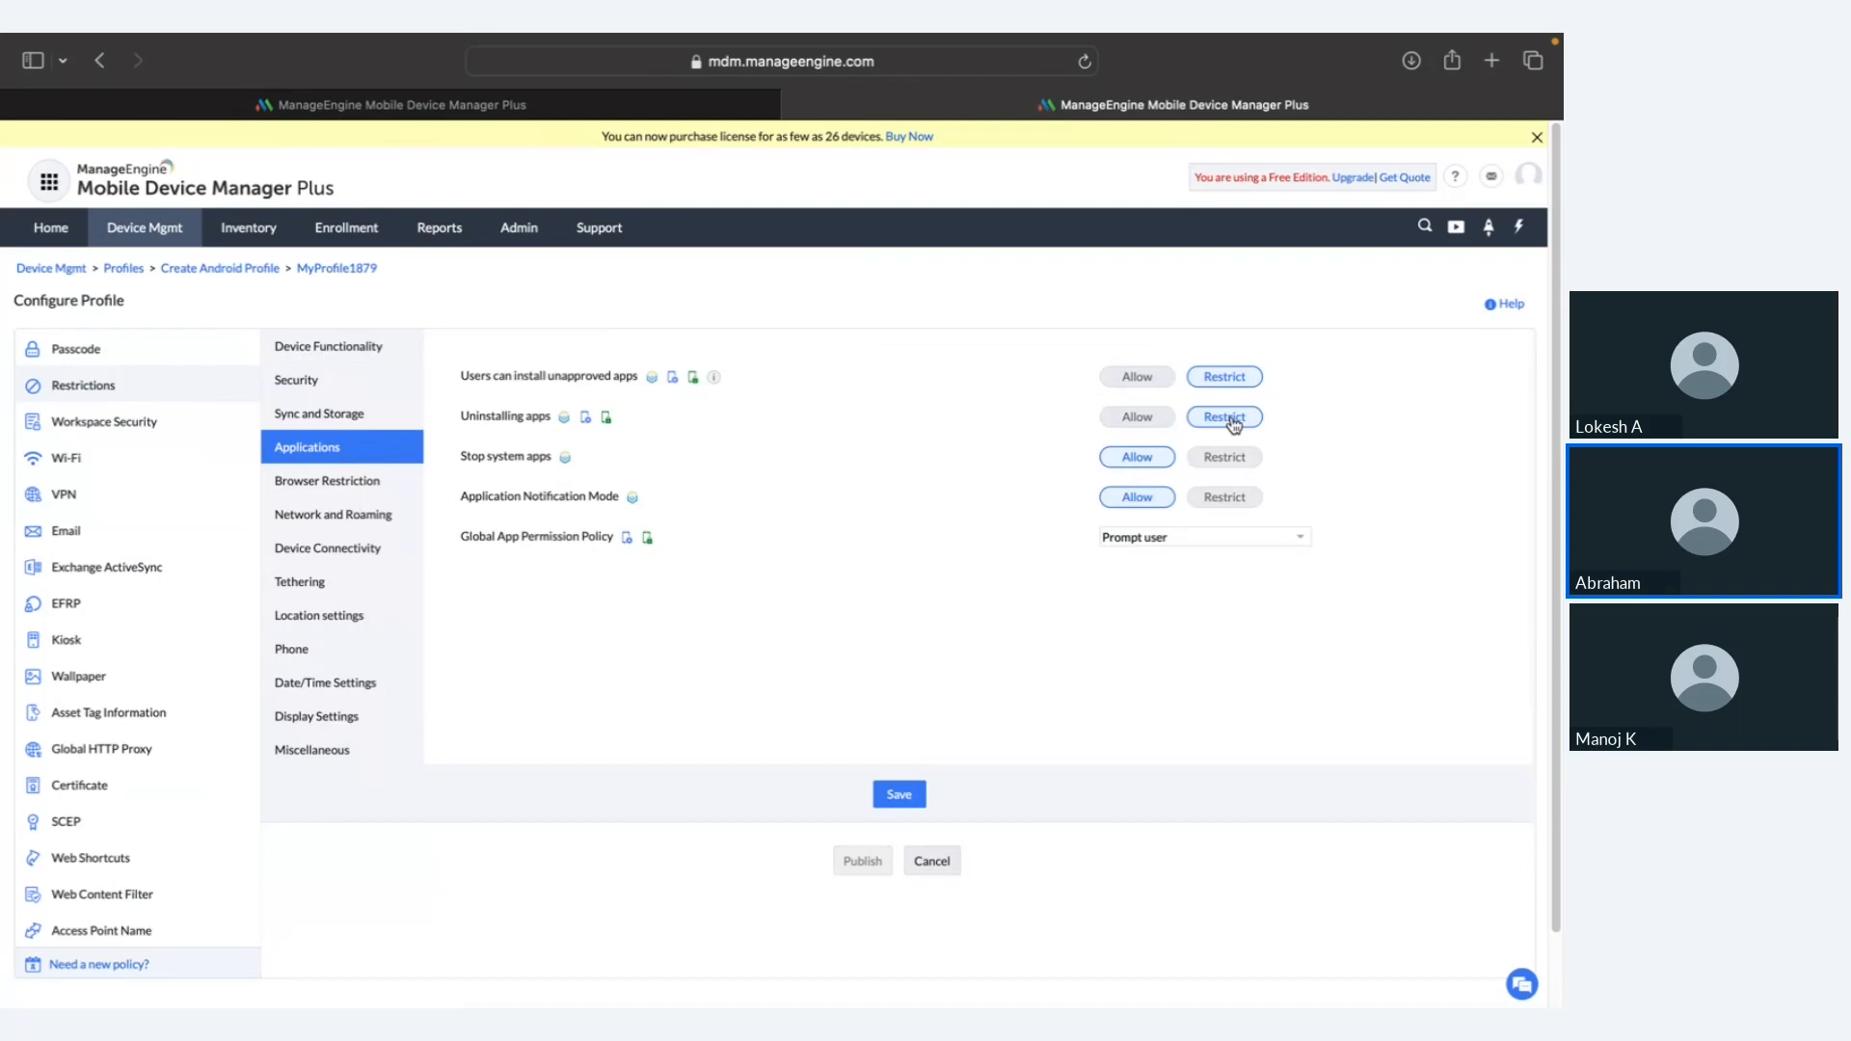
{"action": "left_click", "coordinate": [942, 860]}
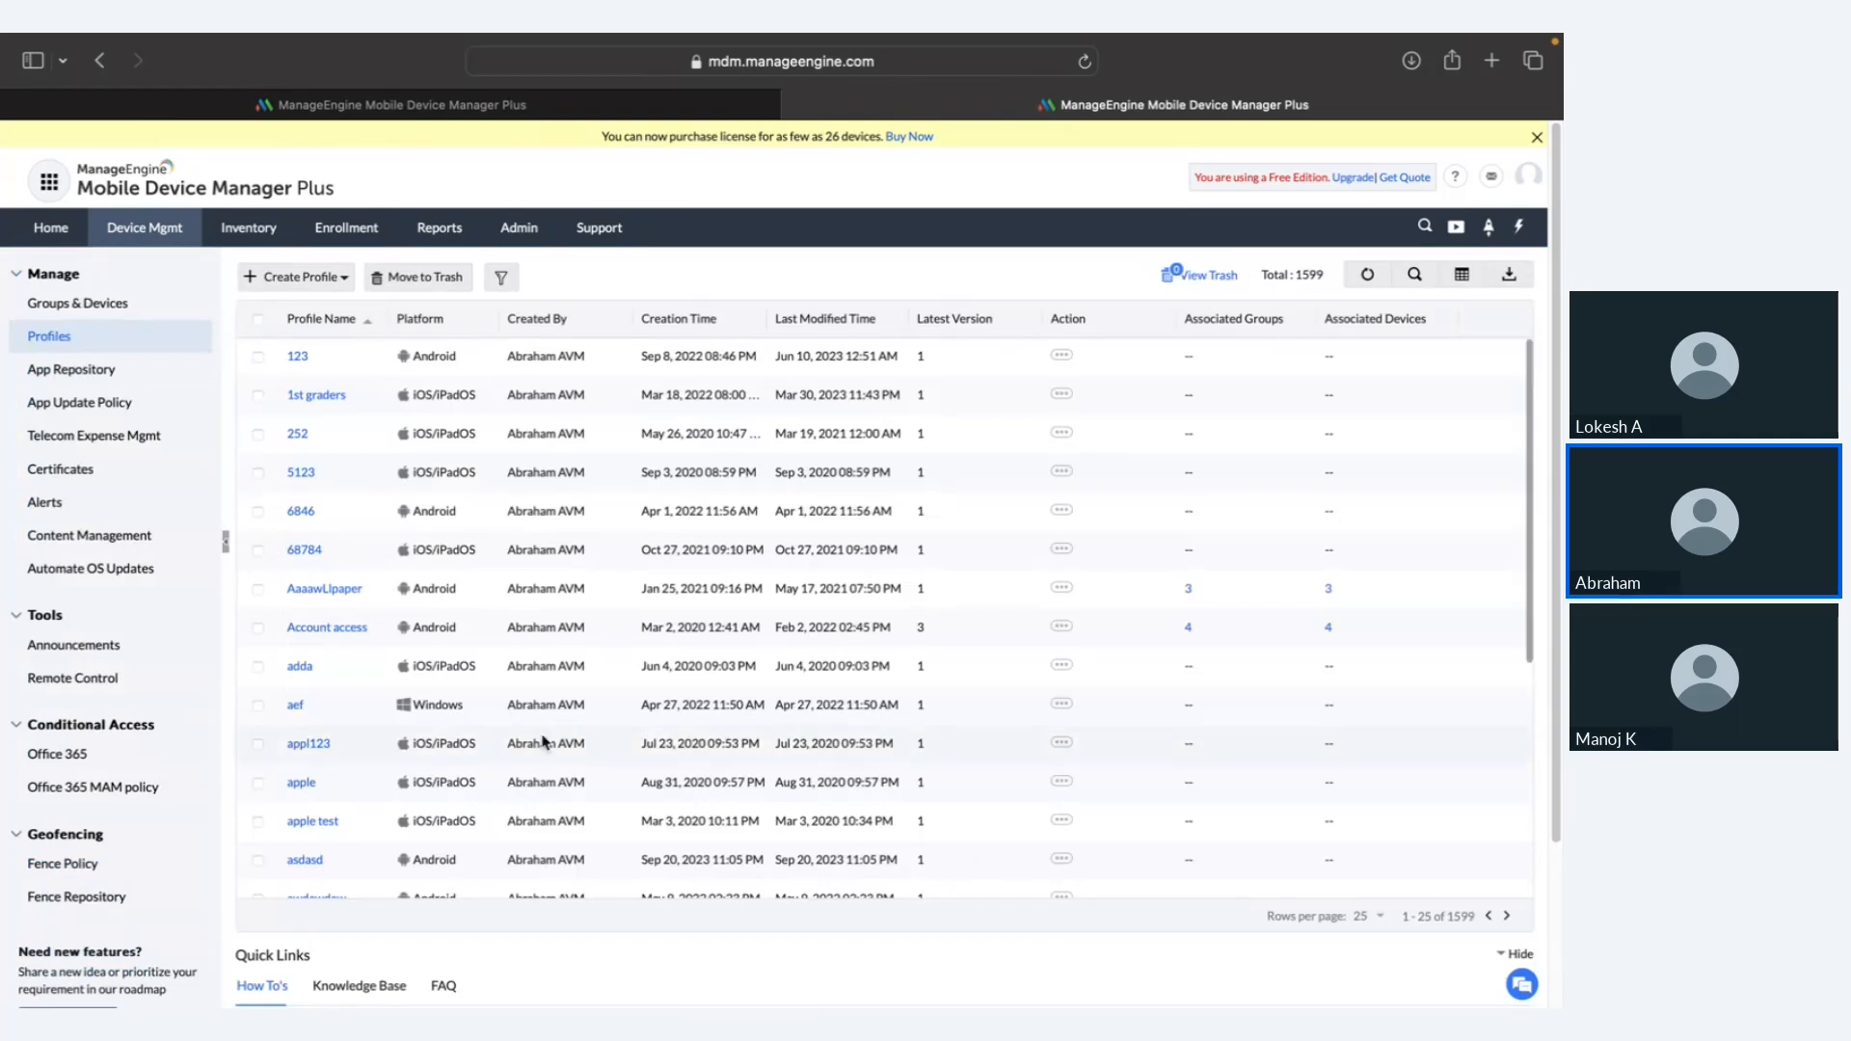
Step: Find and select the Numbers app in the app inventory and view its blocklist options
{"action": "left_click", "coordinate": [264, 231]}
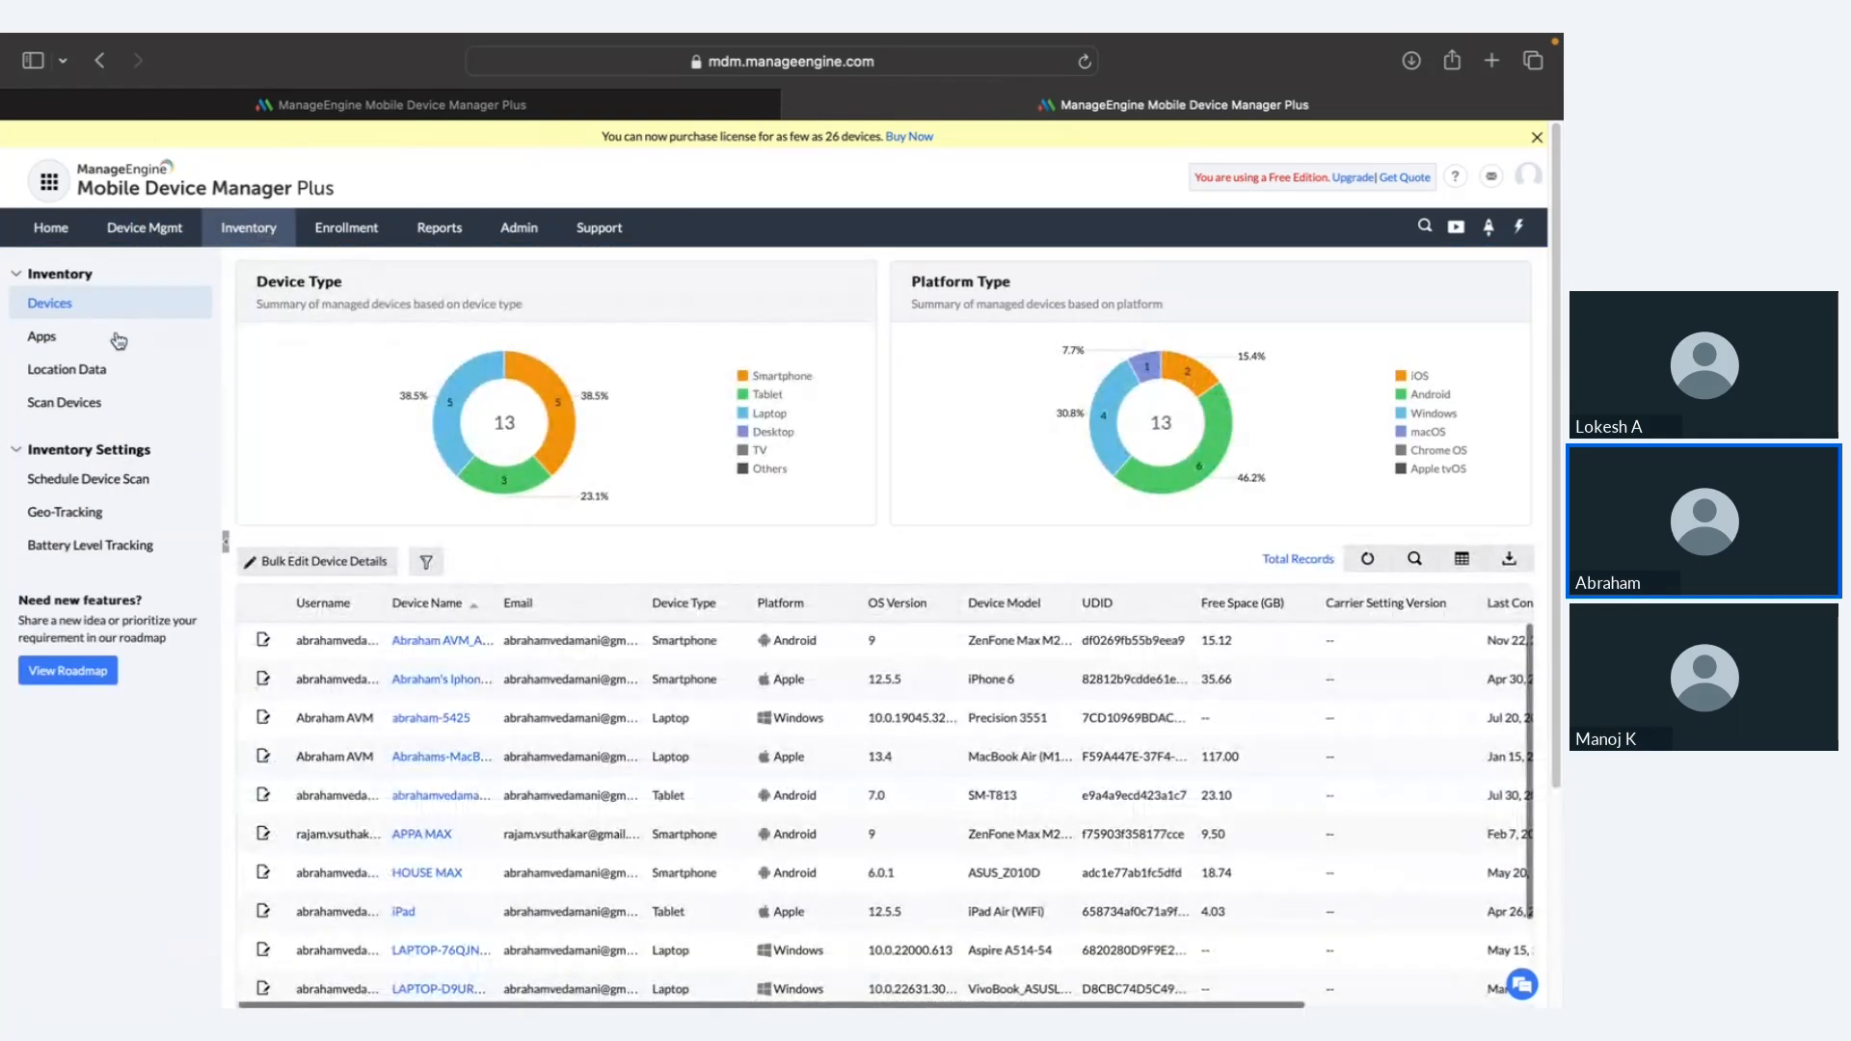
{"action": "left_click", "coordinate": [116, 344]}
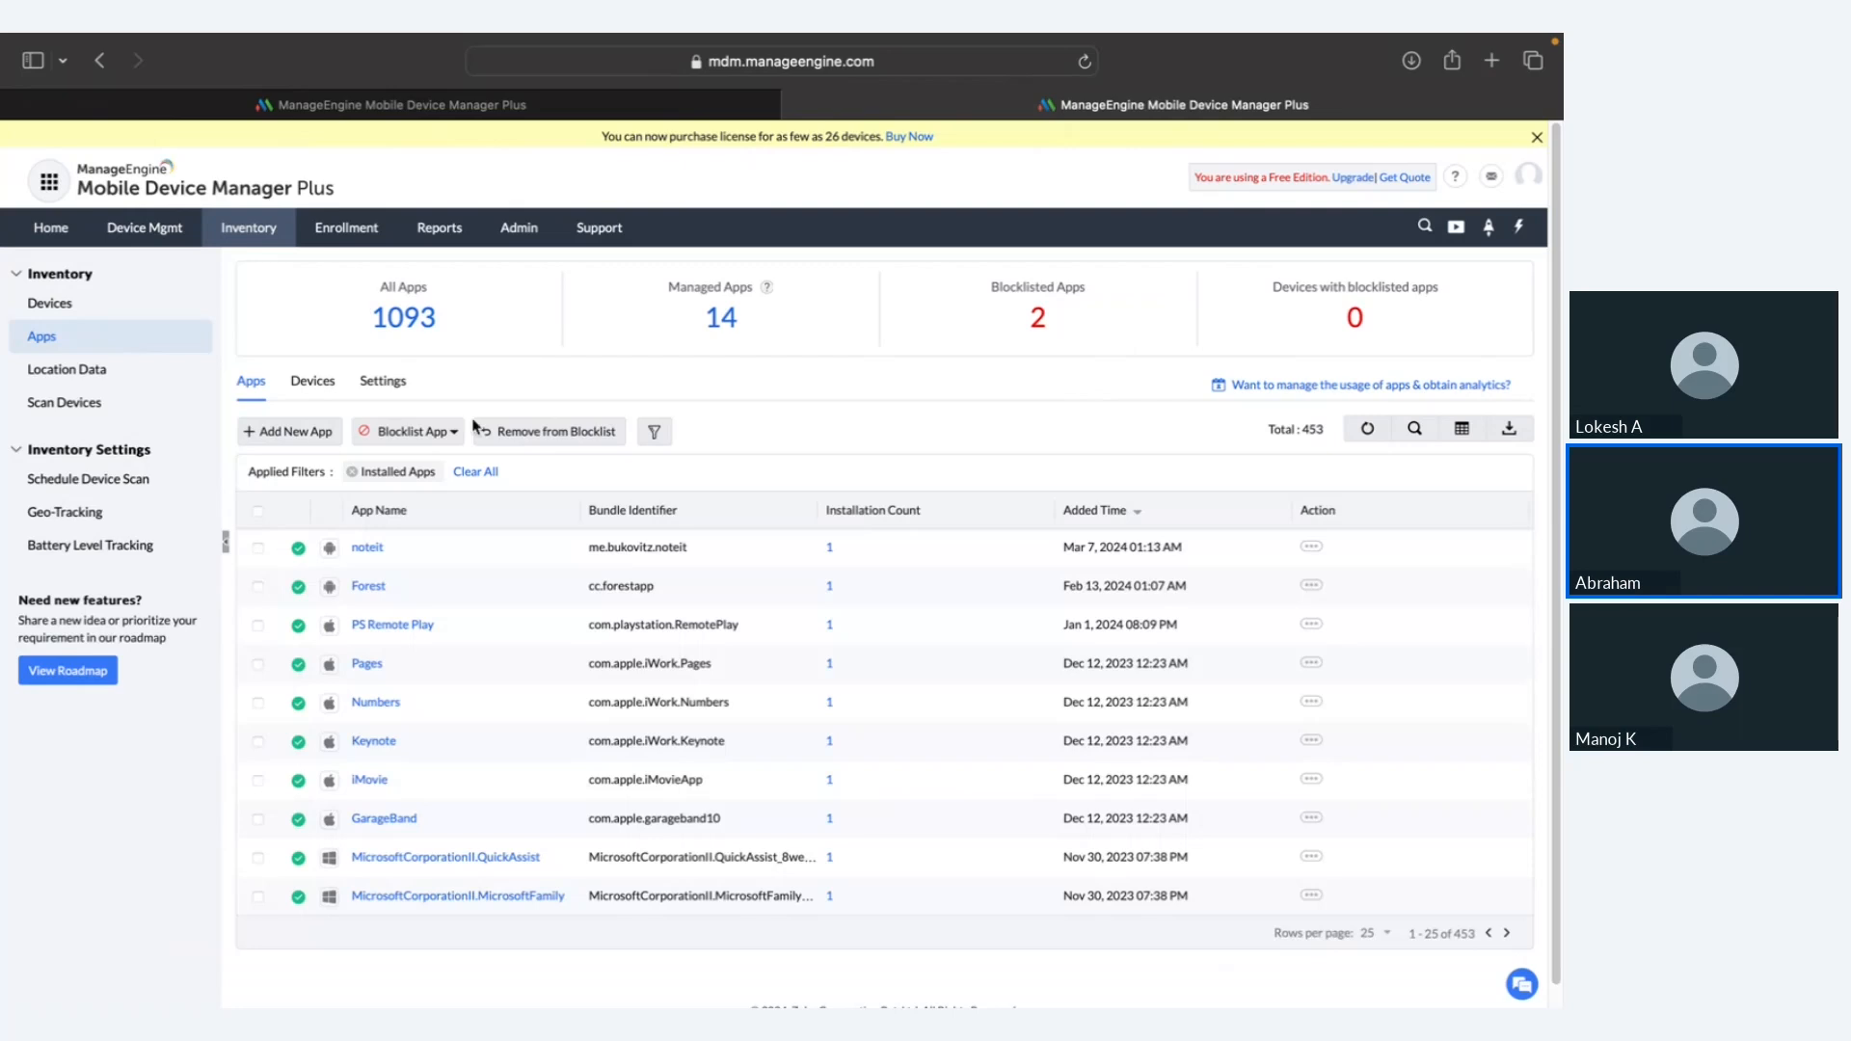
{"action": "left_click", "coordinate": [1428, 430]}
{"action": "type", "text": "t"}
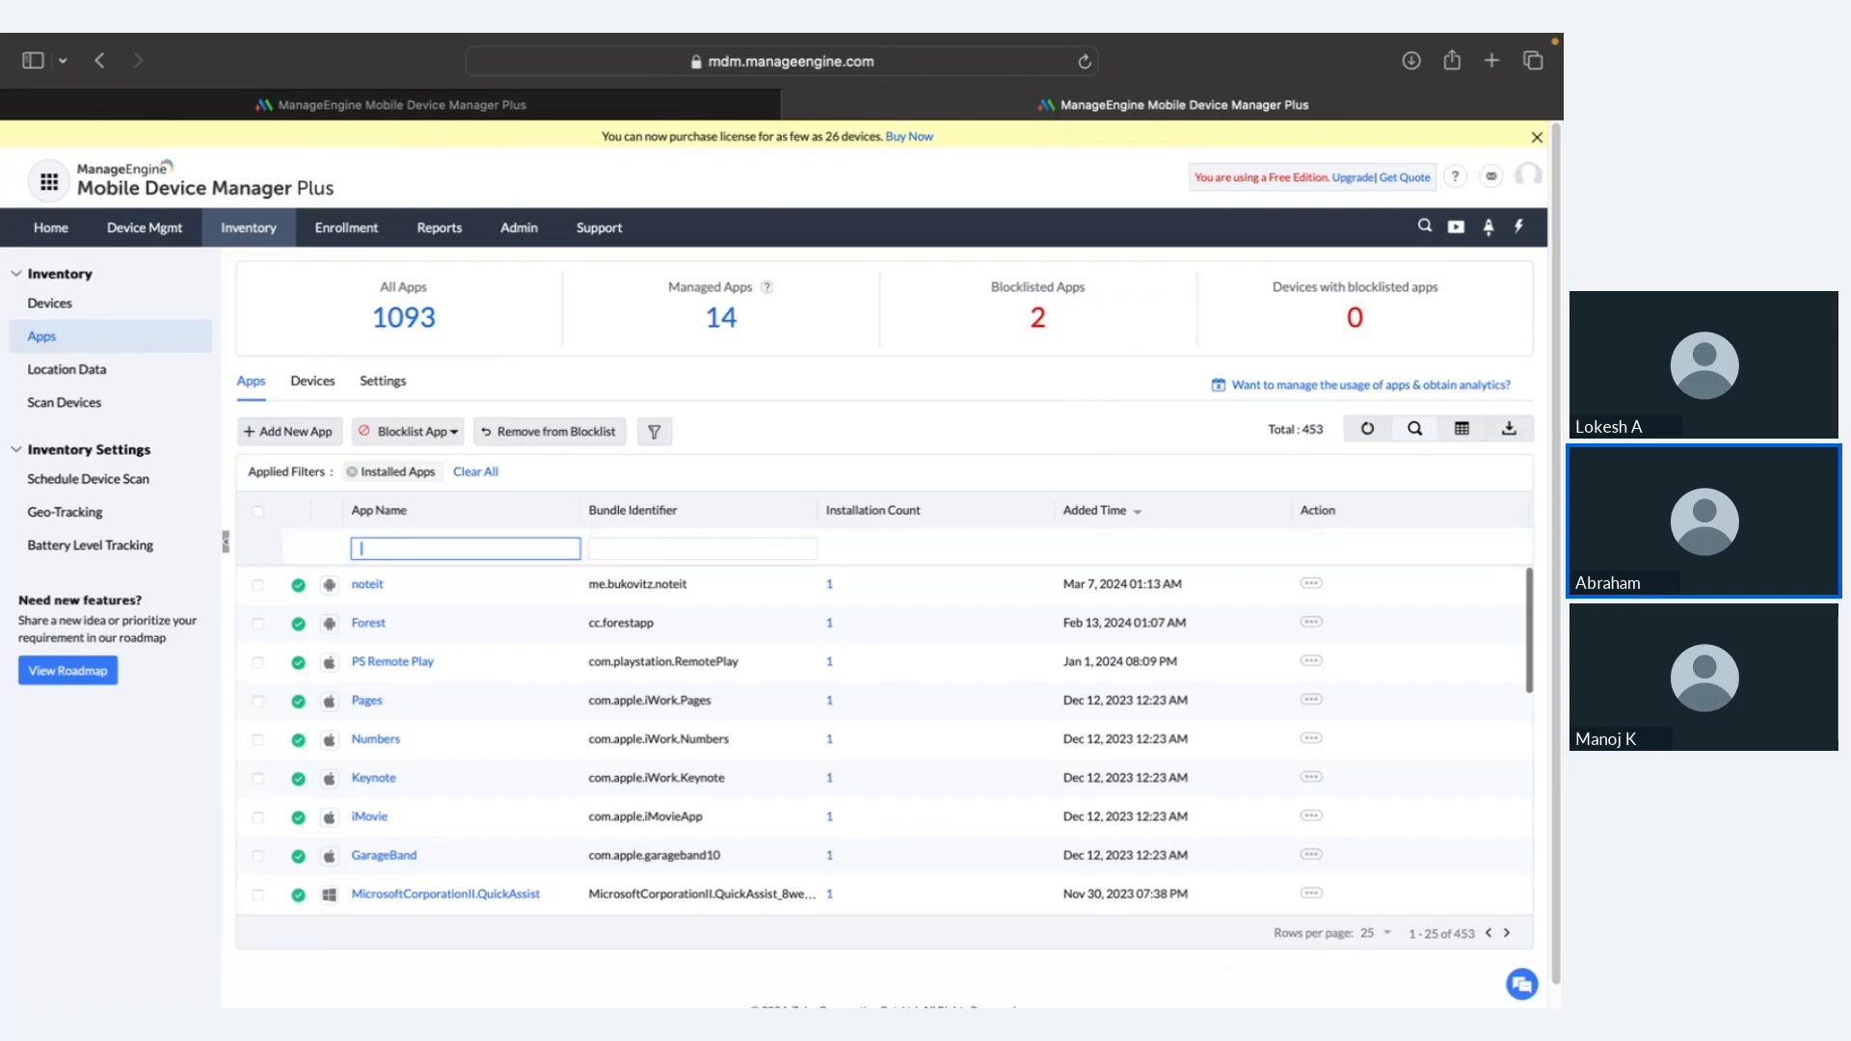
{"action": "left_click", "coordinate": [257, 739]}
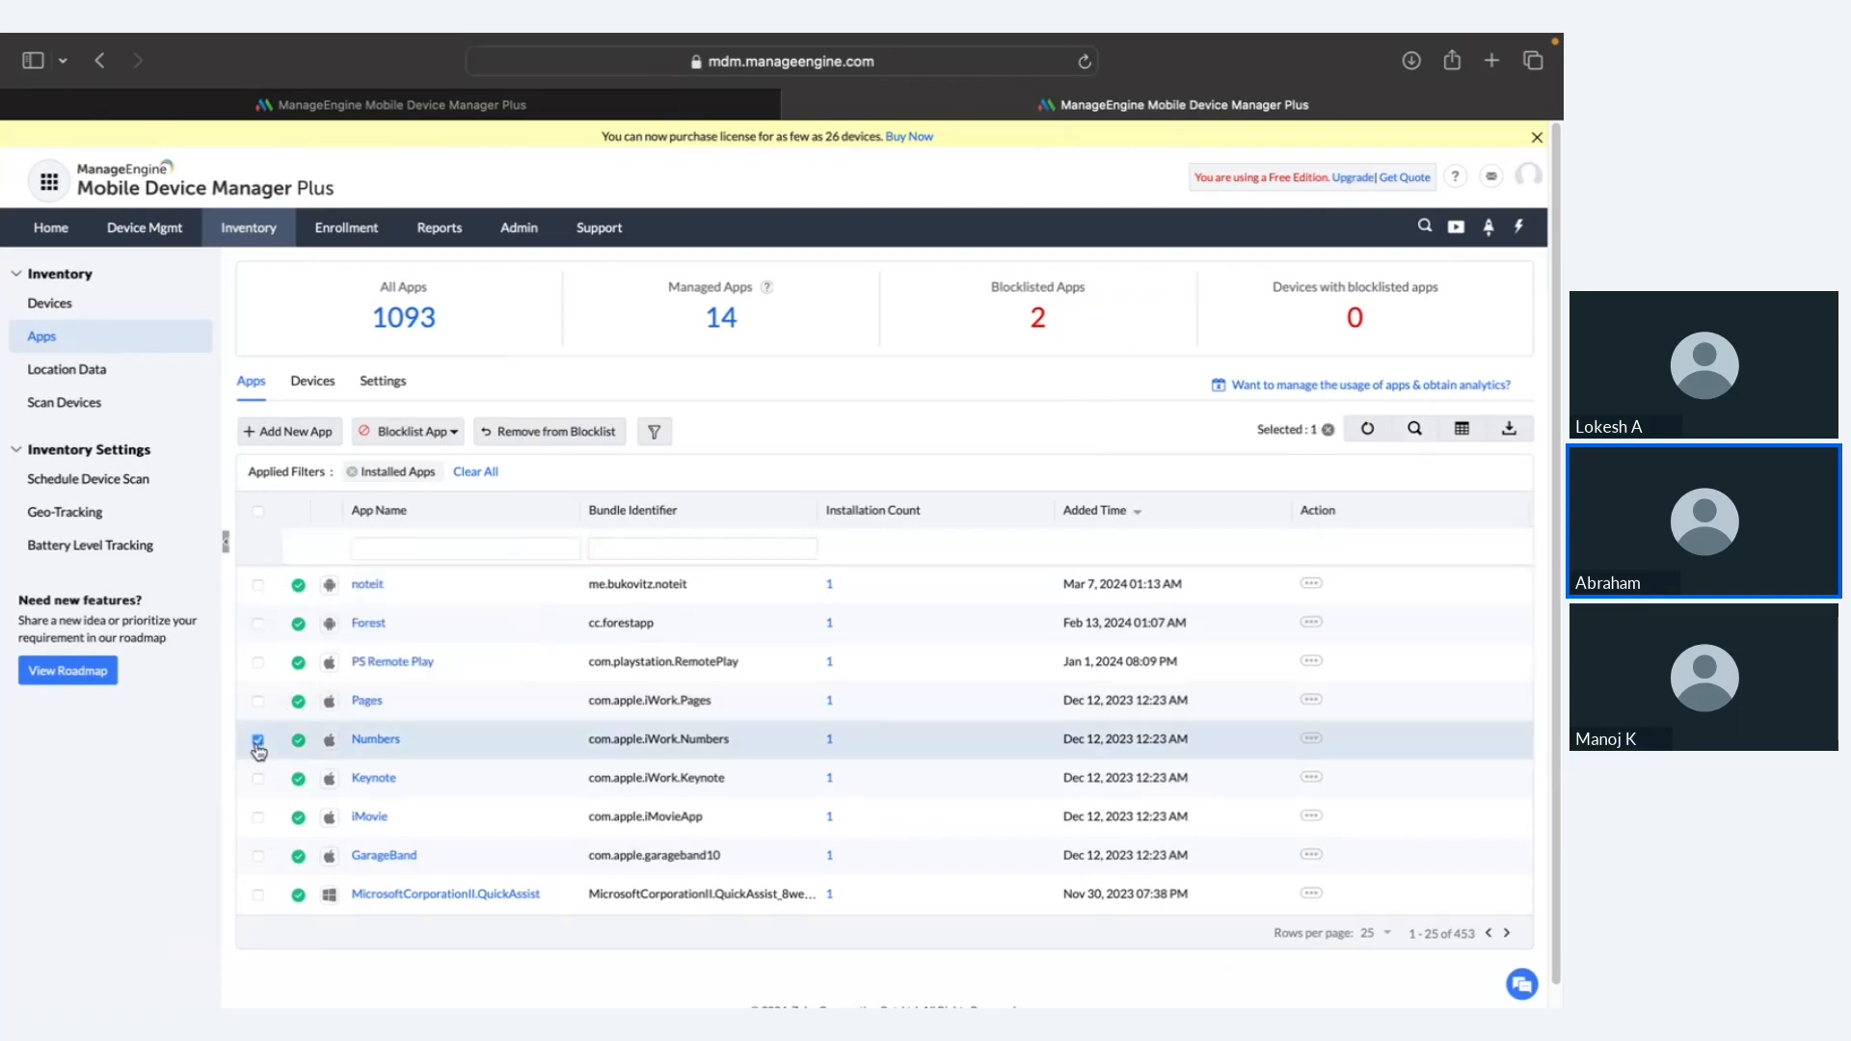
{"action": "left_click", "coordinate": [424, 434]}
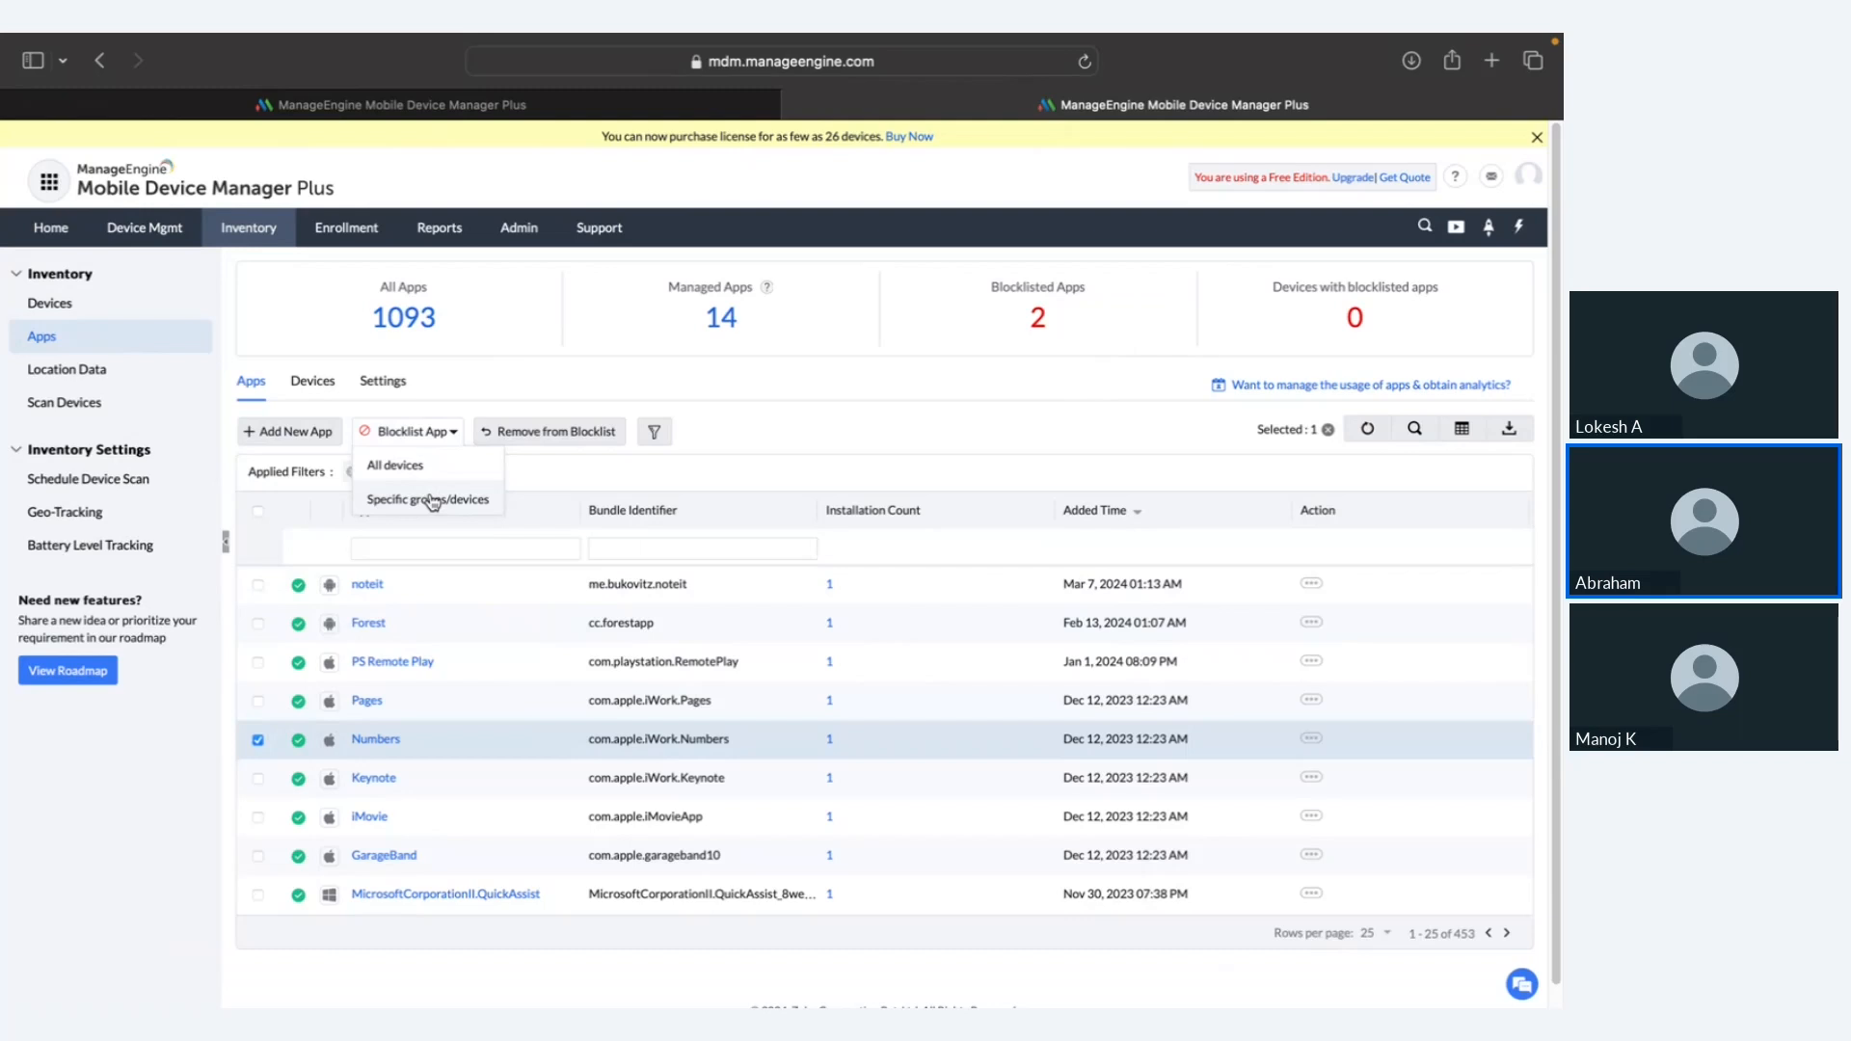
{"action": "left_click", "coordinate": [634, 466]}
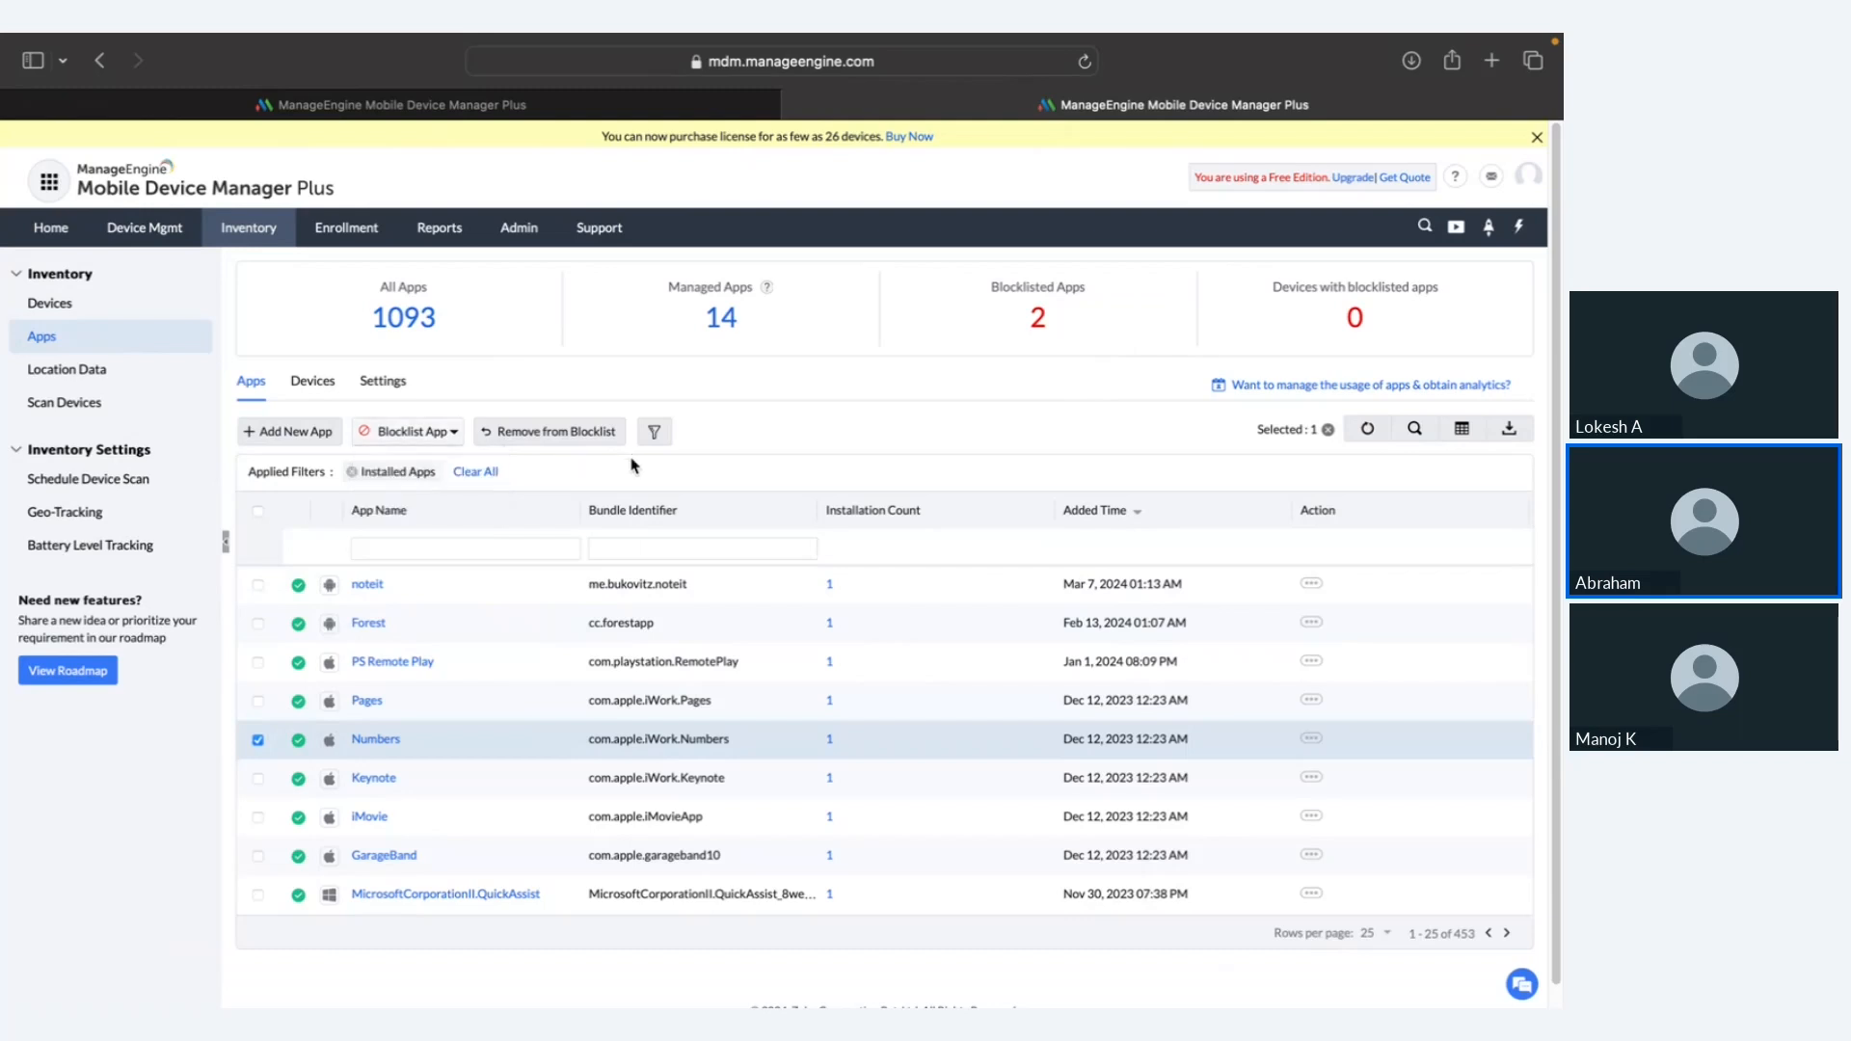
Step: Show the inventory Settings, highlighting that blocklisted apps are uninstalled immediately, then switch to the slides
{"action": "left_click", "coordinate": [400, 385]}
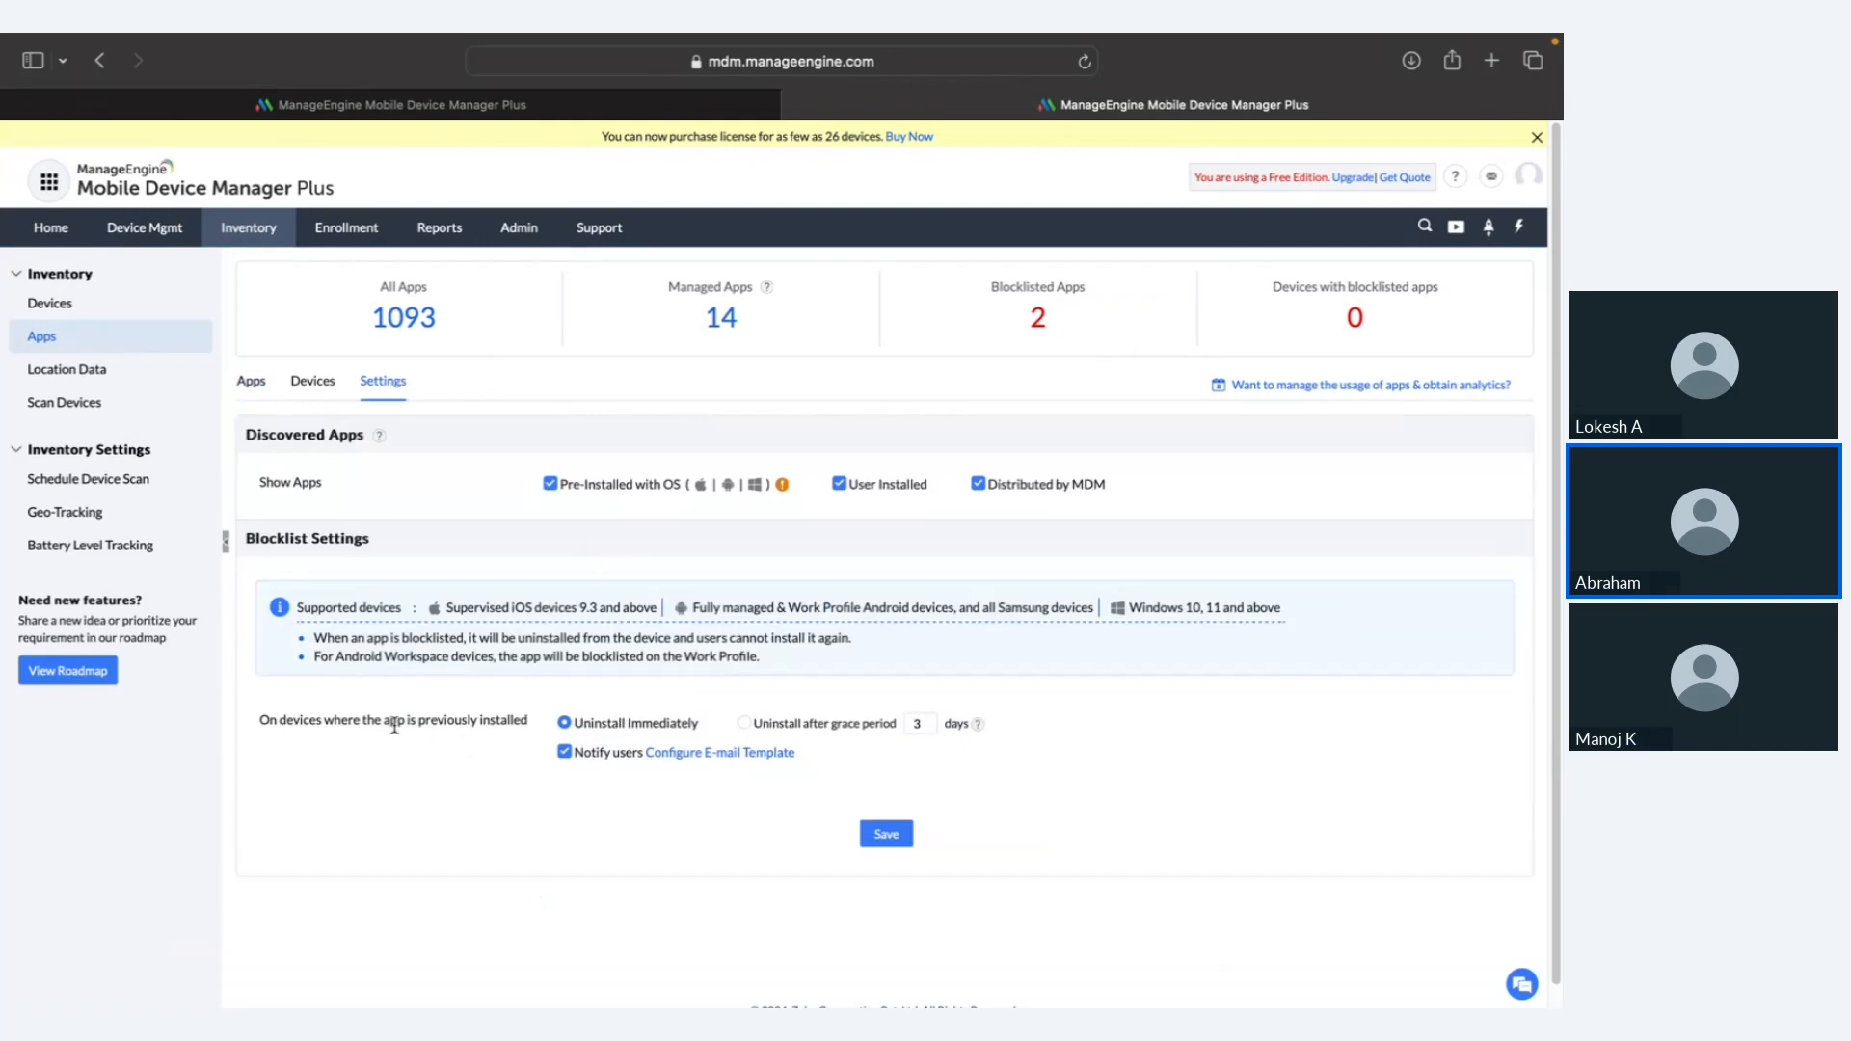
{"action": "left_click_drag", "start_coordinate": [702, 723], "coordinate": [576, 722]}
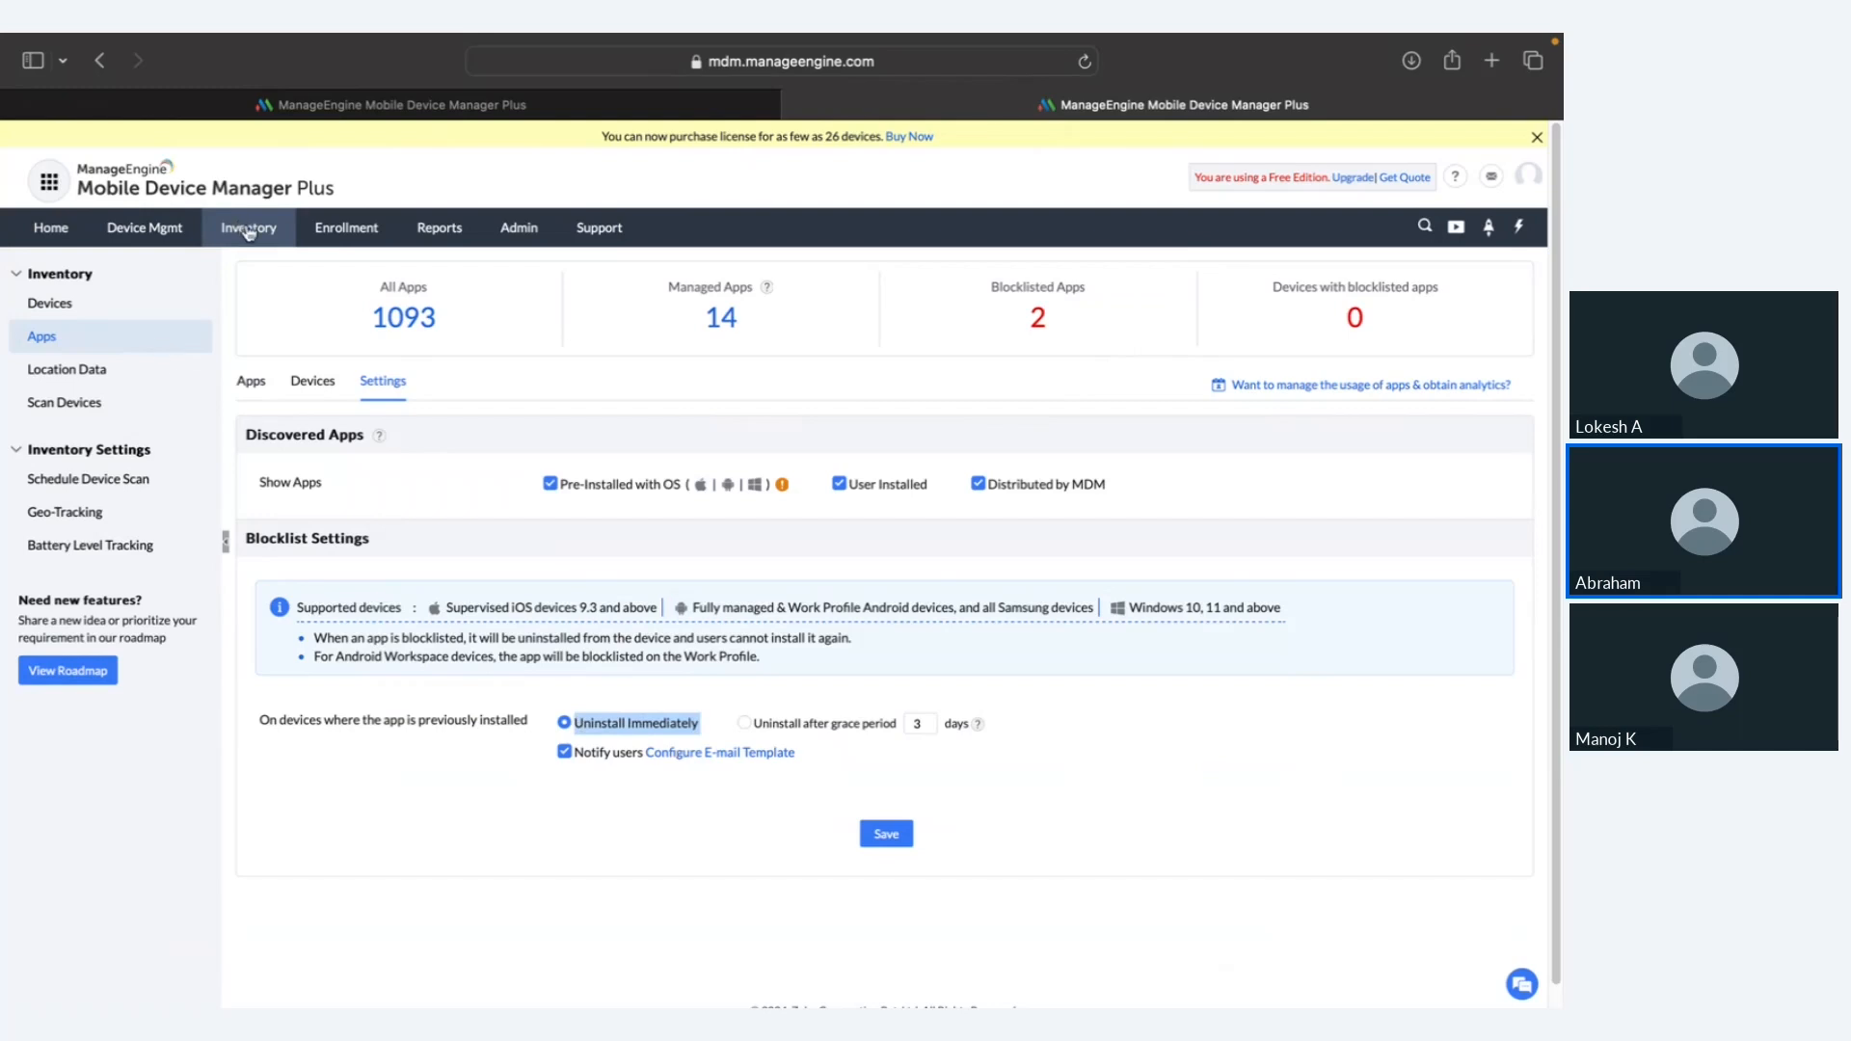
{"action": "key", "text": "ctrl+Left"}
{"action": "key", "text": "ctrl+Left"}
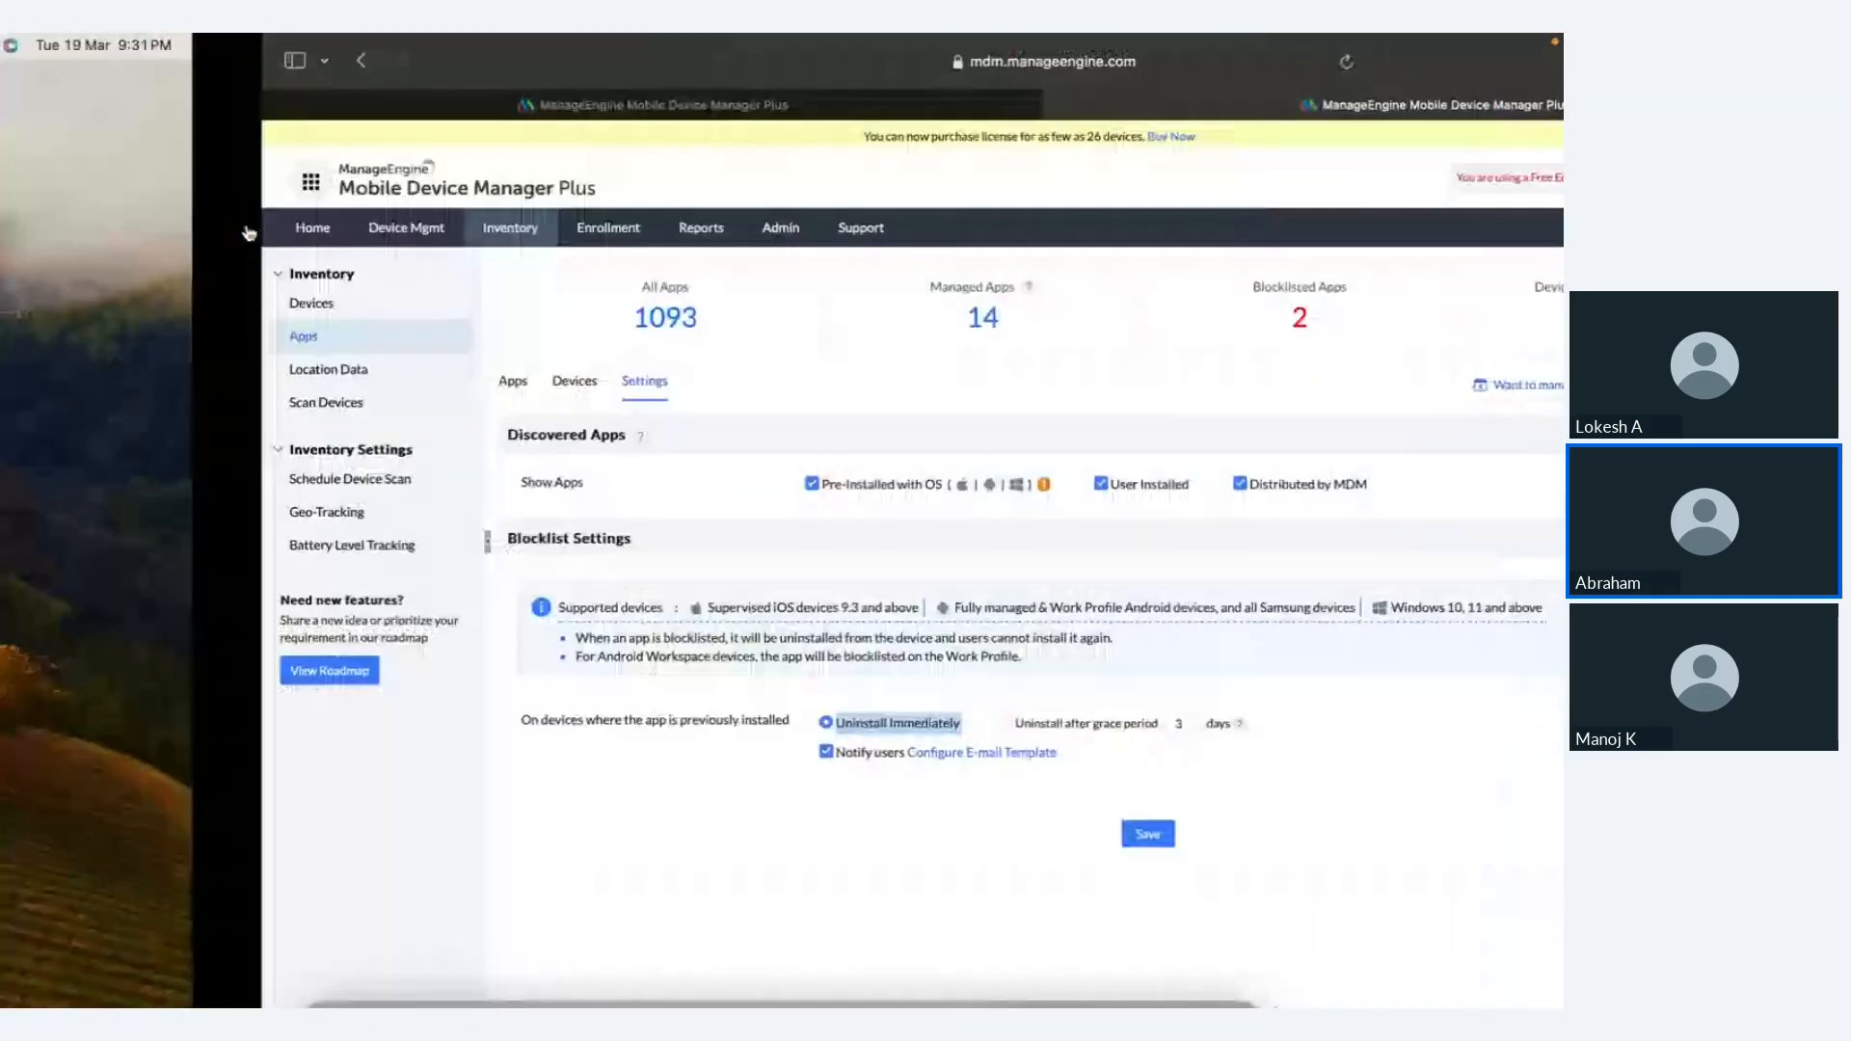
Step: Show the malicious-websites slide, then return to the Groups & Devices page
{"action": "key", "text": "Right"}
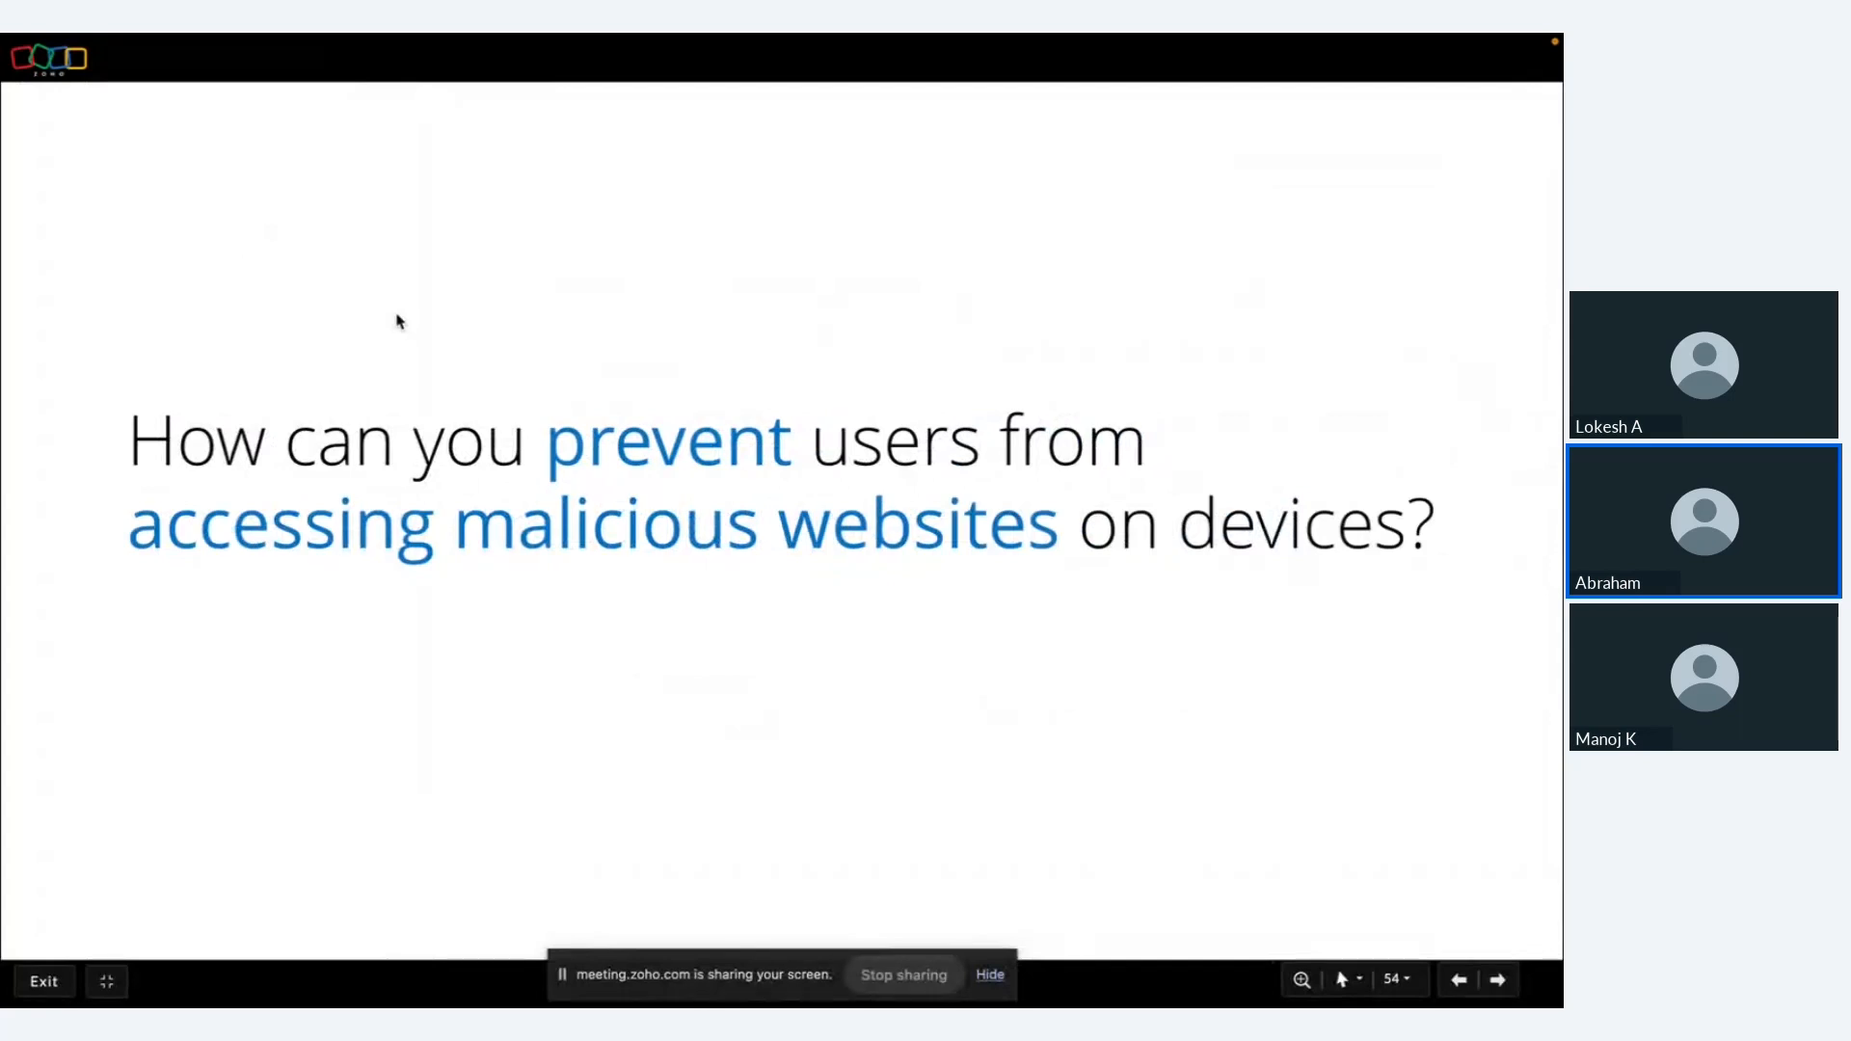
{"action": "key", "text": "ctrl+Left"}
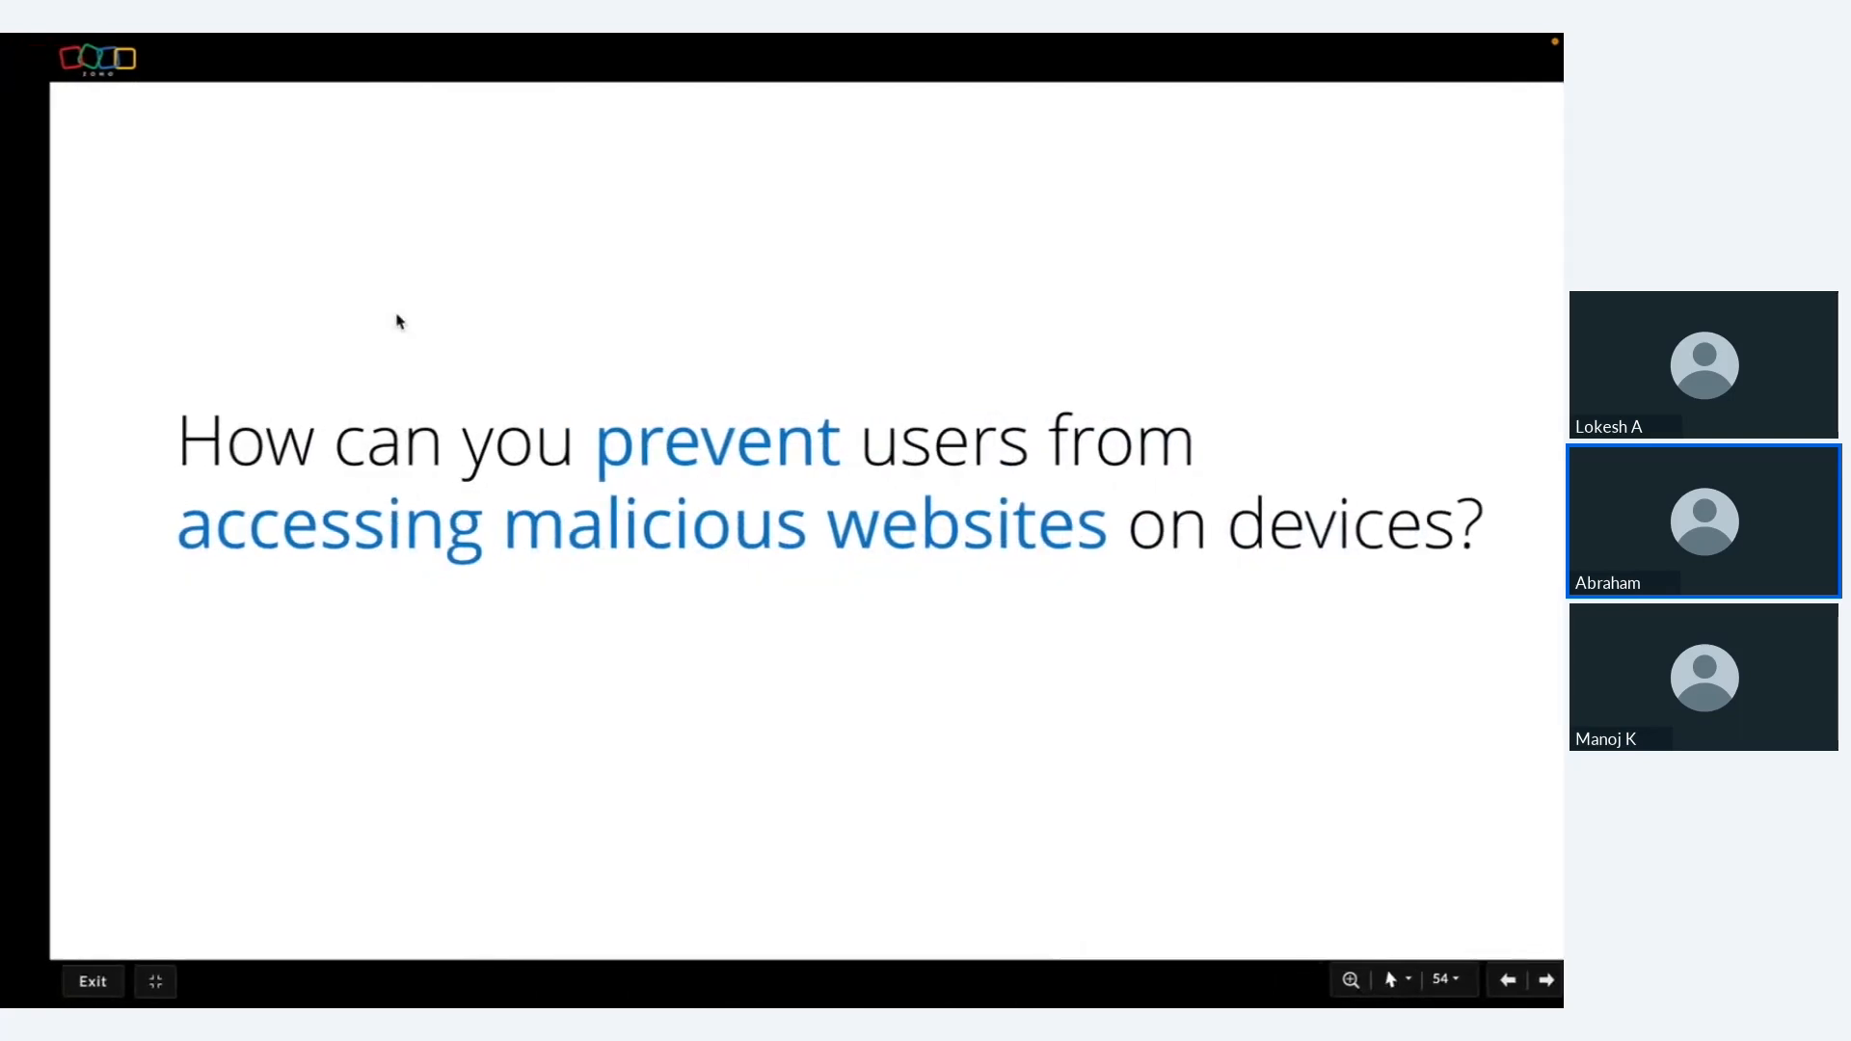
{"action": "left_click", "coordinate": [172, 245]}
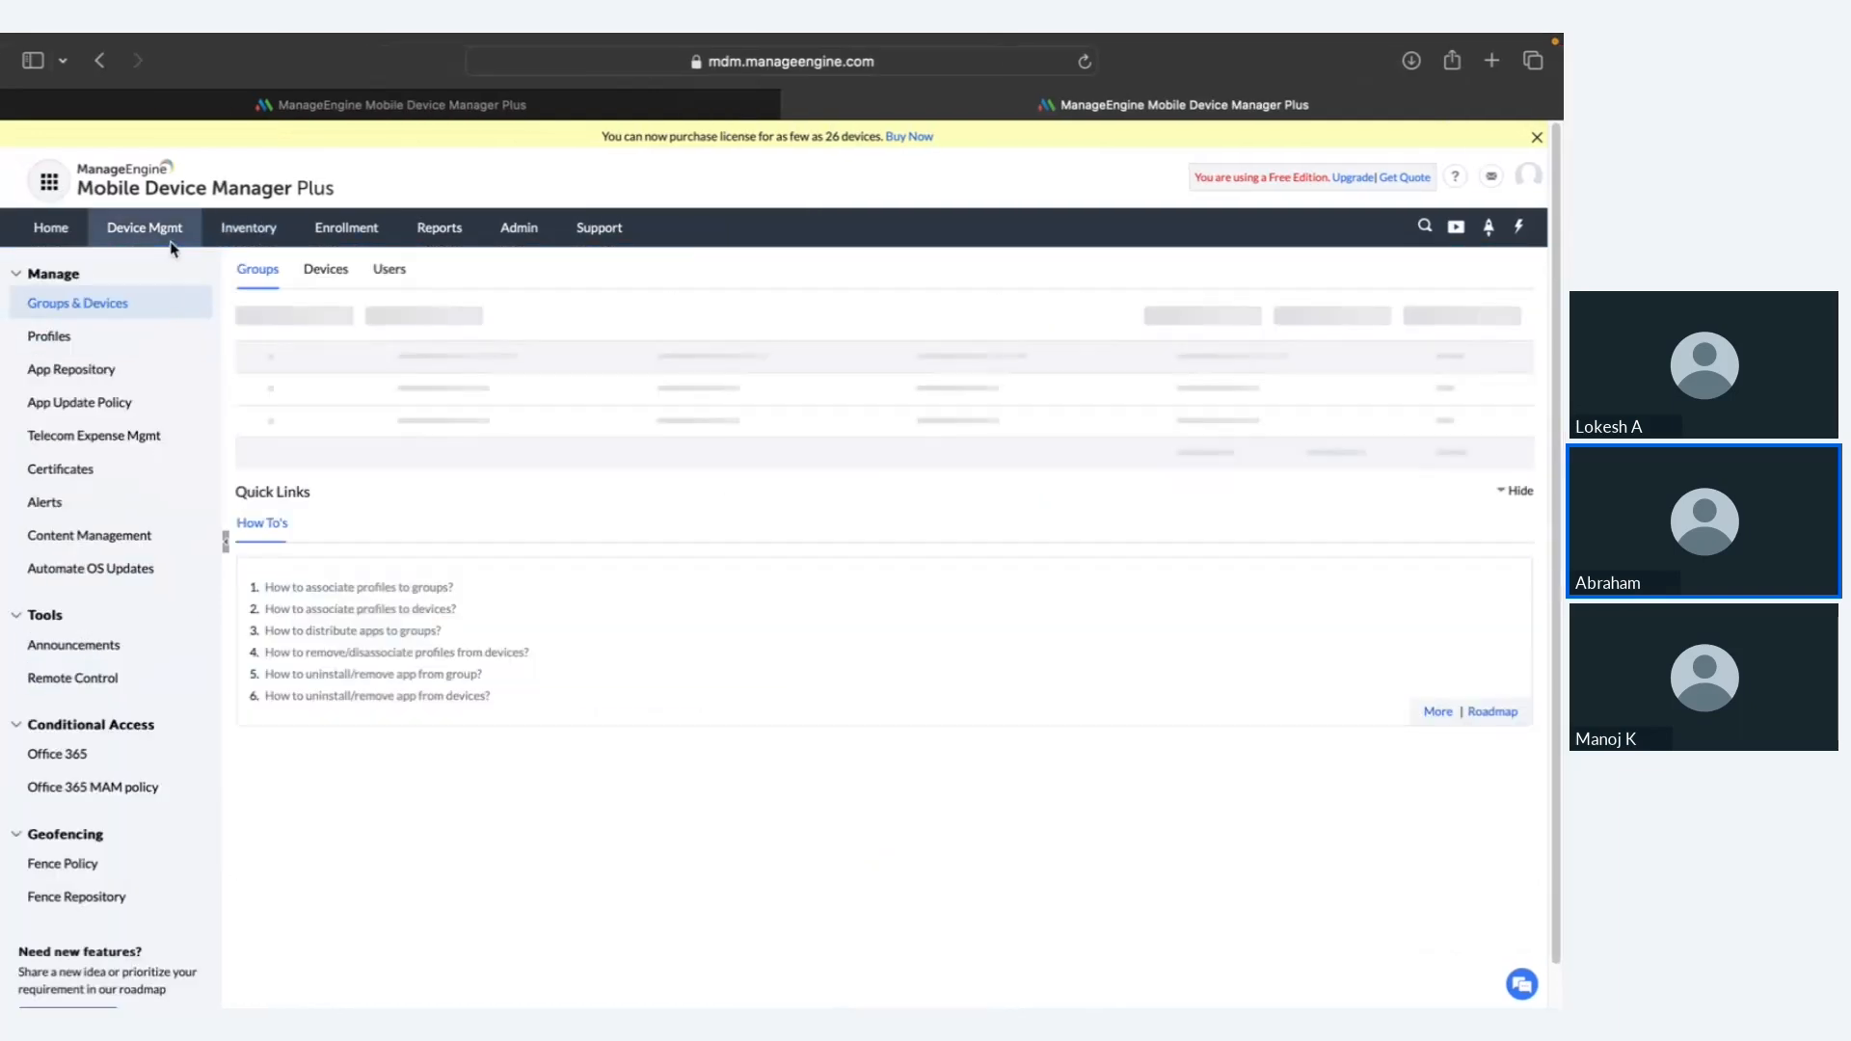
Step: Create Android profile MyProfile1880 and scroll through its passcode configuration settings
{"action": "left_click", "coordinate": [168, 337]}
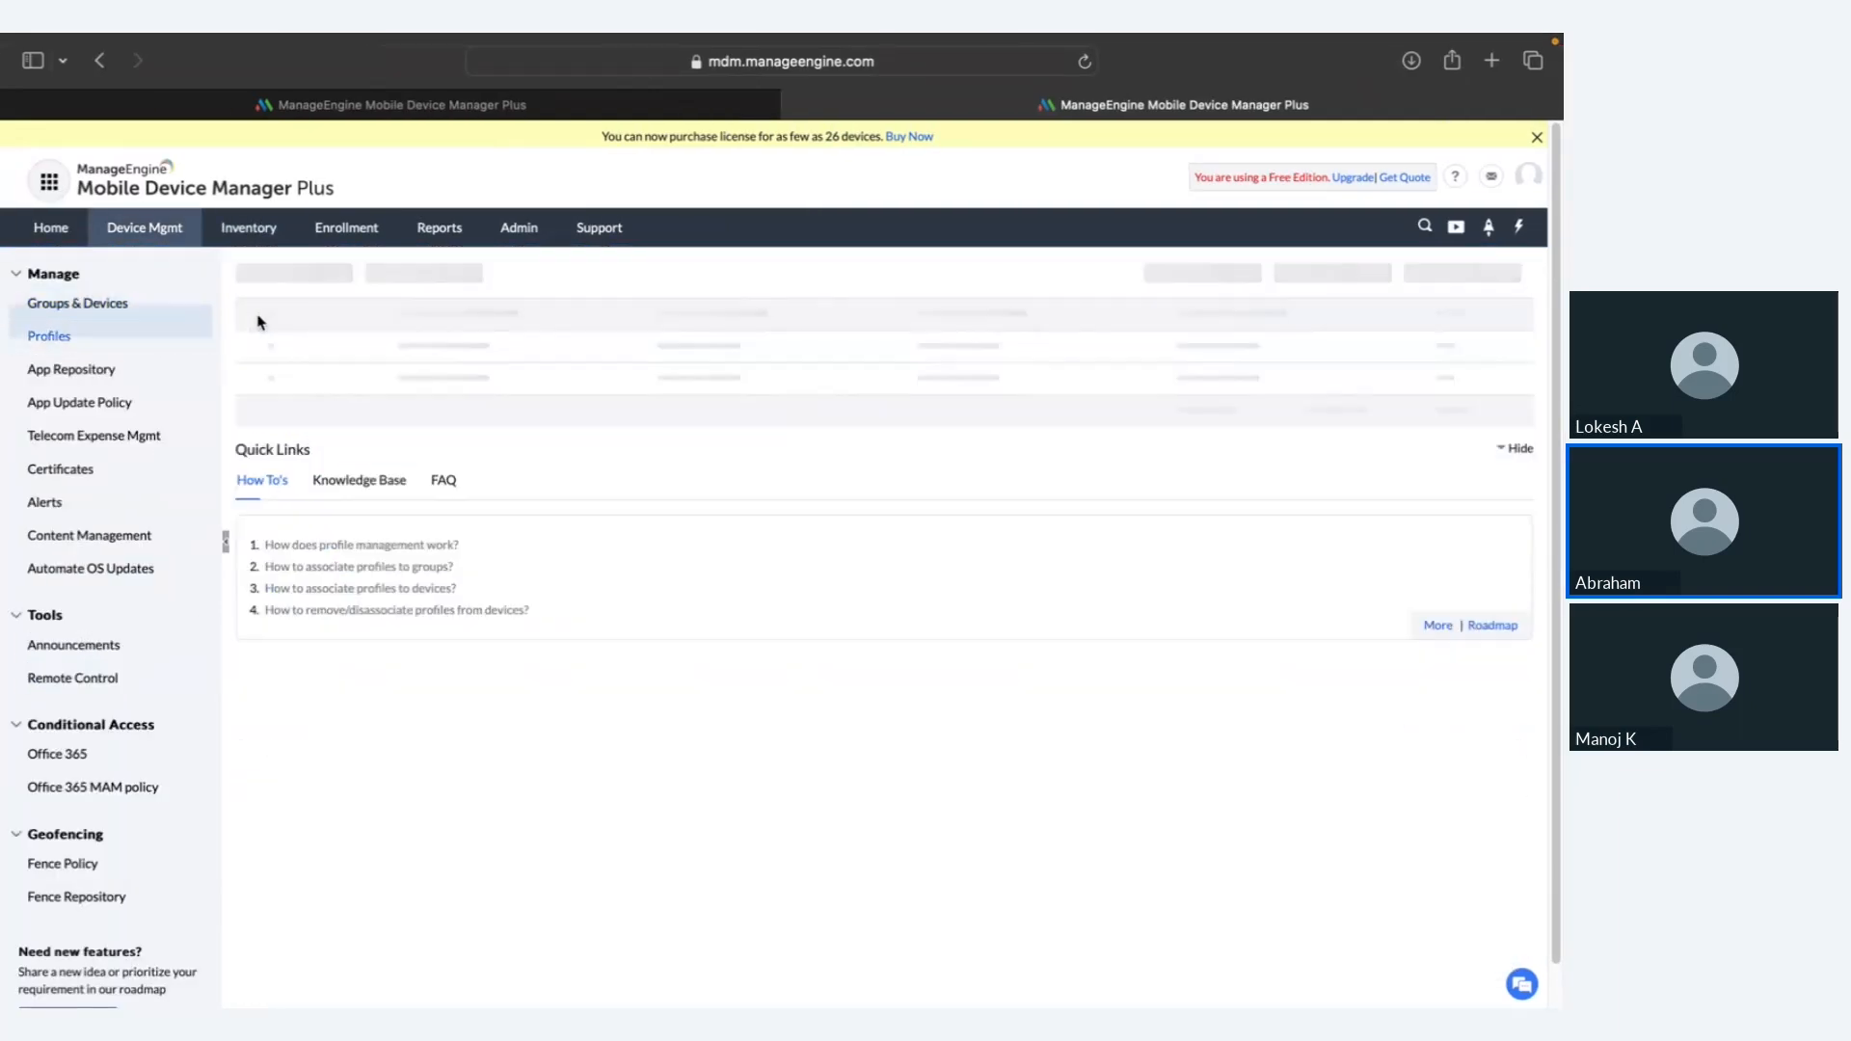
{"action": "left_click", "coordinate": [328, 276]}
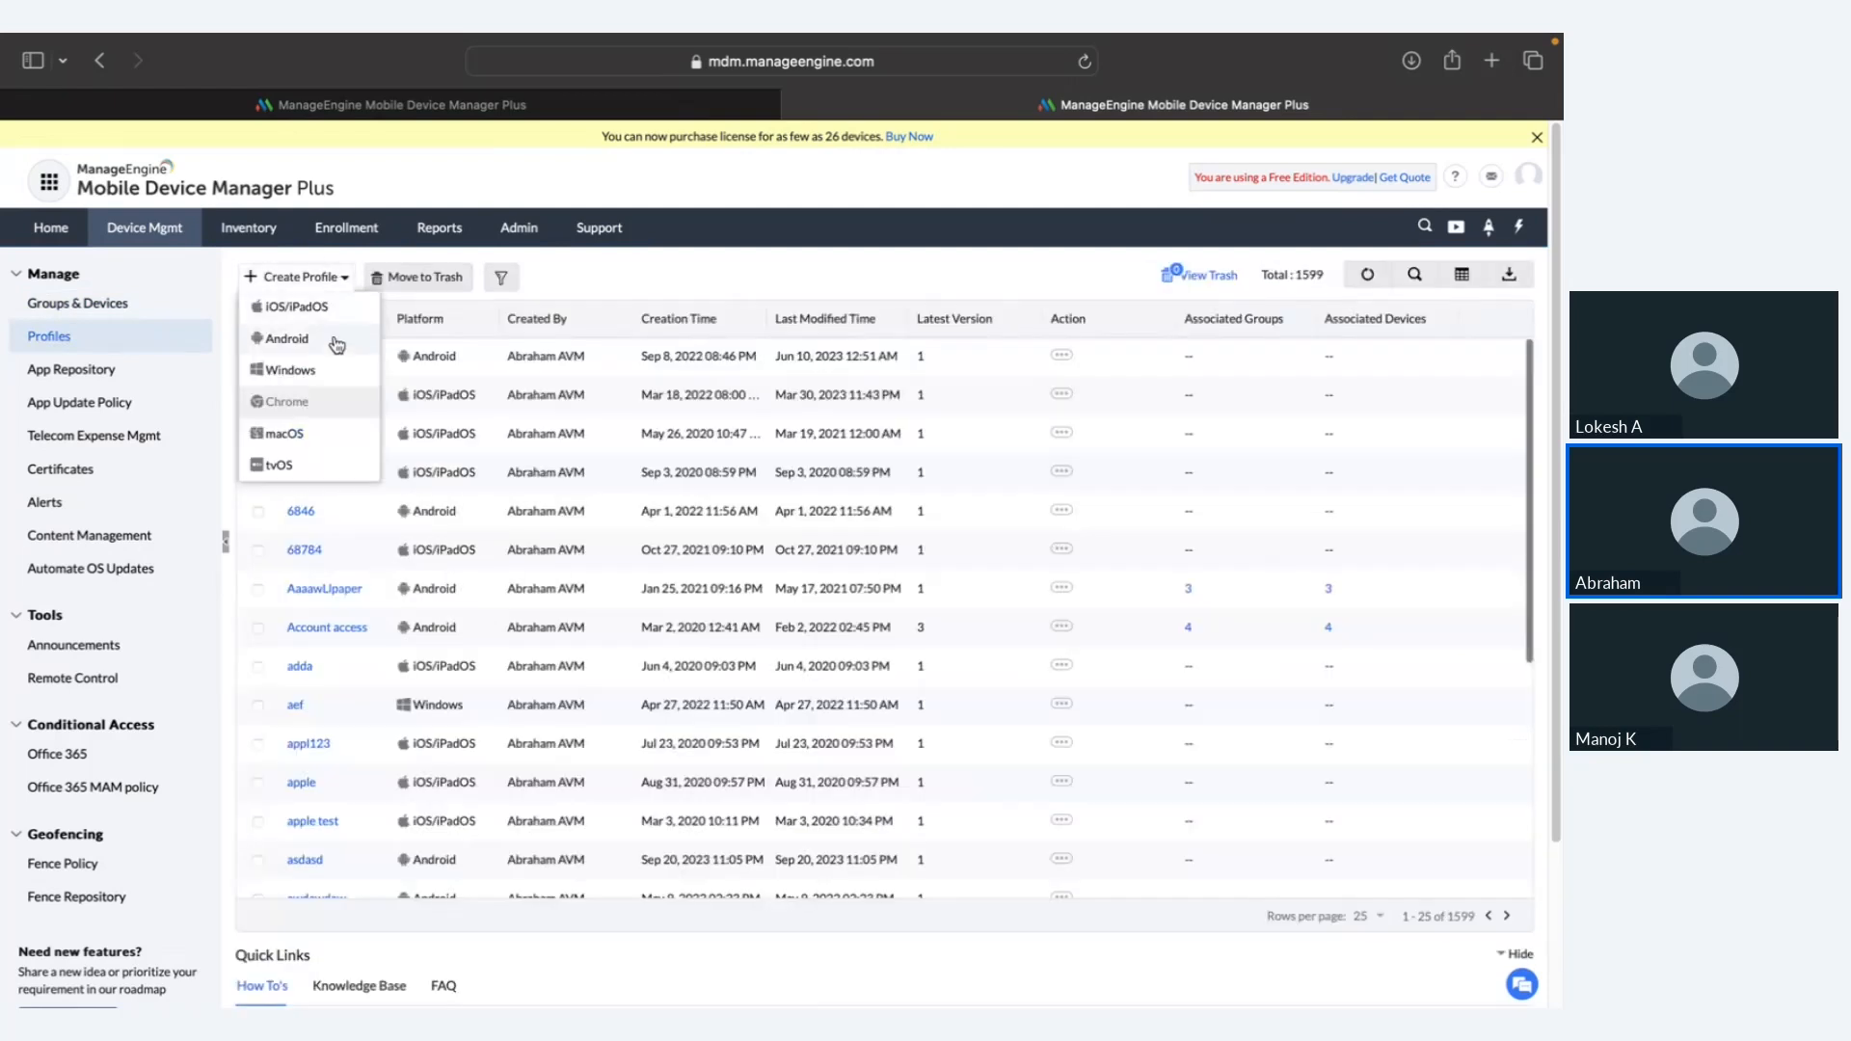
{"action": "left_click", "coordinate": [335, 341]}
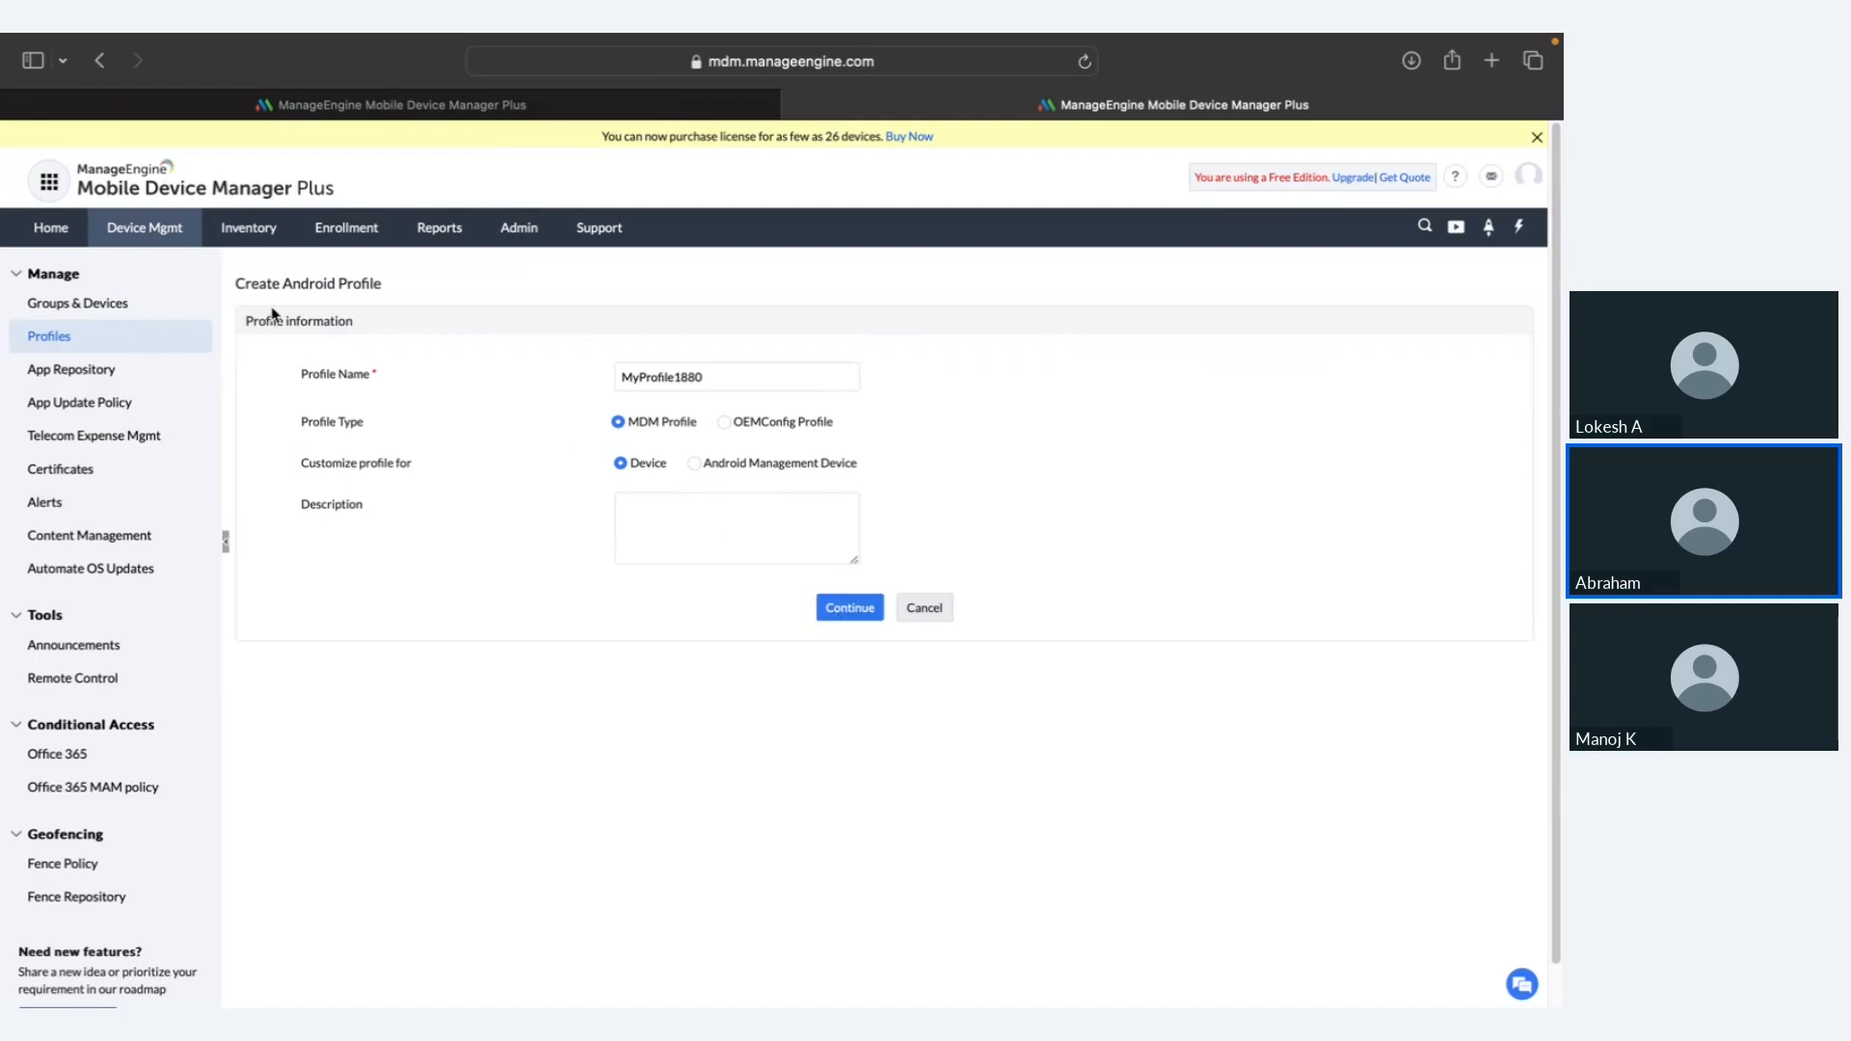
{"action": "left_click", "coordinate": [846, 617]}
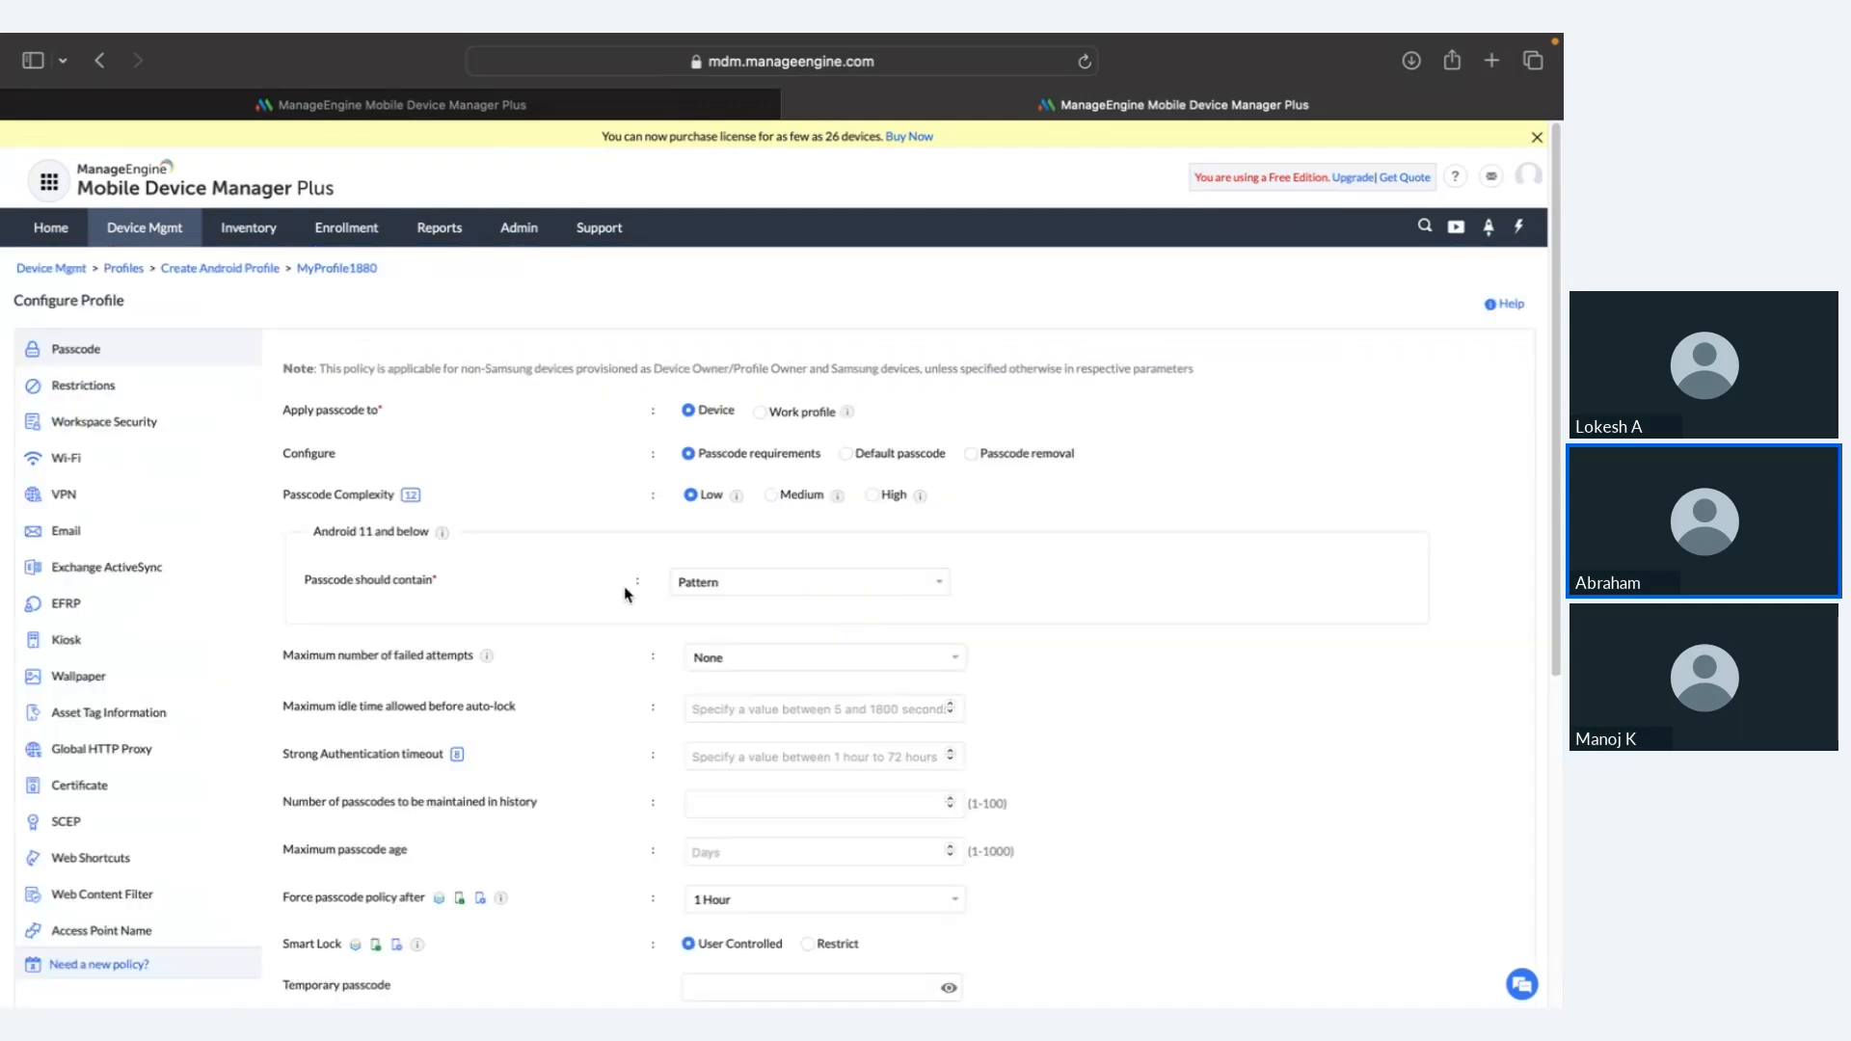
{"action": "scroll", "coordinate": [242, 599], "scroll_direction": "down", "scroll_amount": 2}
{"action": "scroll", "coordinate": [242, 599], "scroll_direction": "down", "scroll_amount": 2}
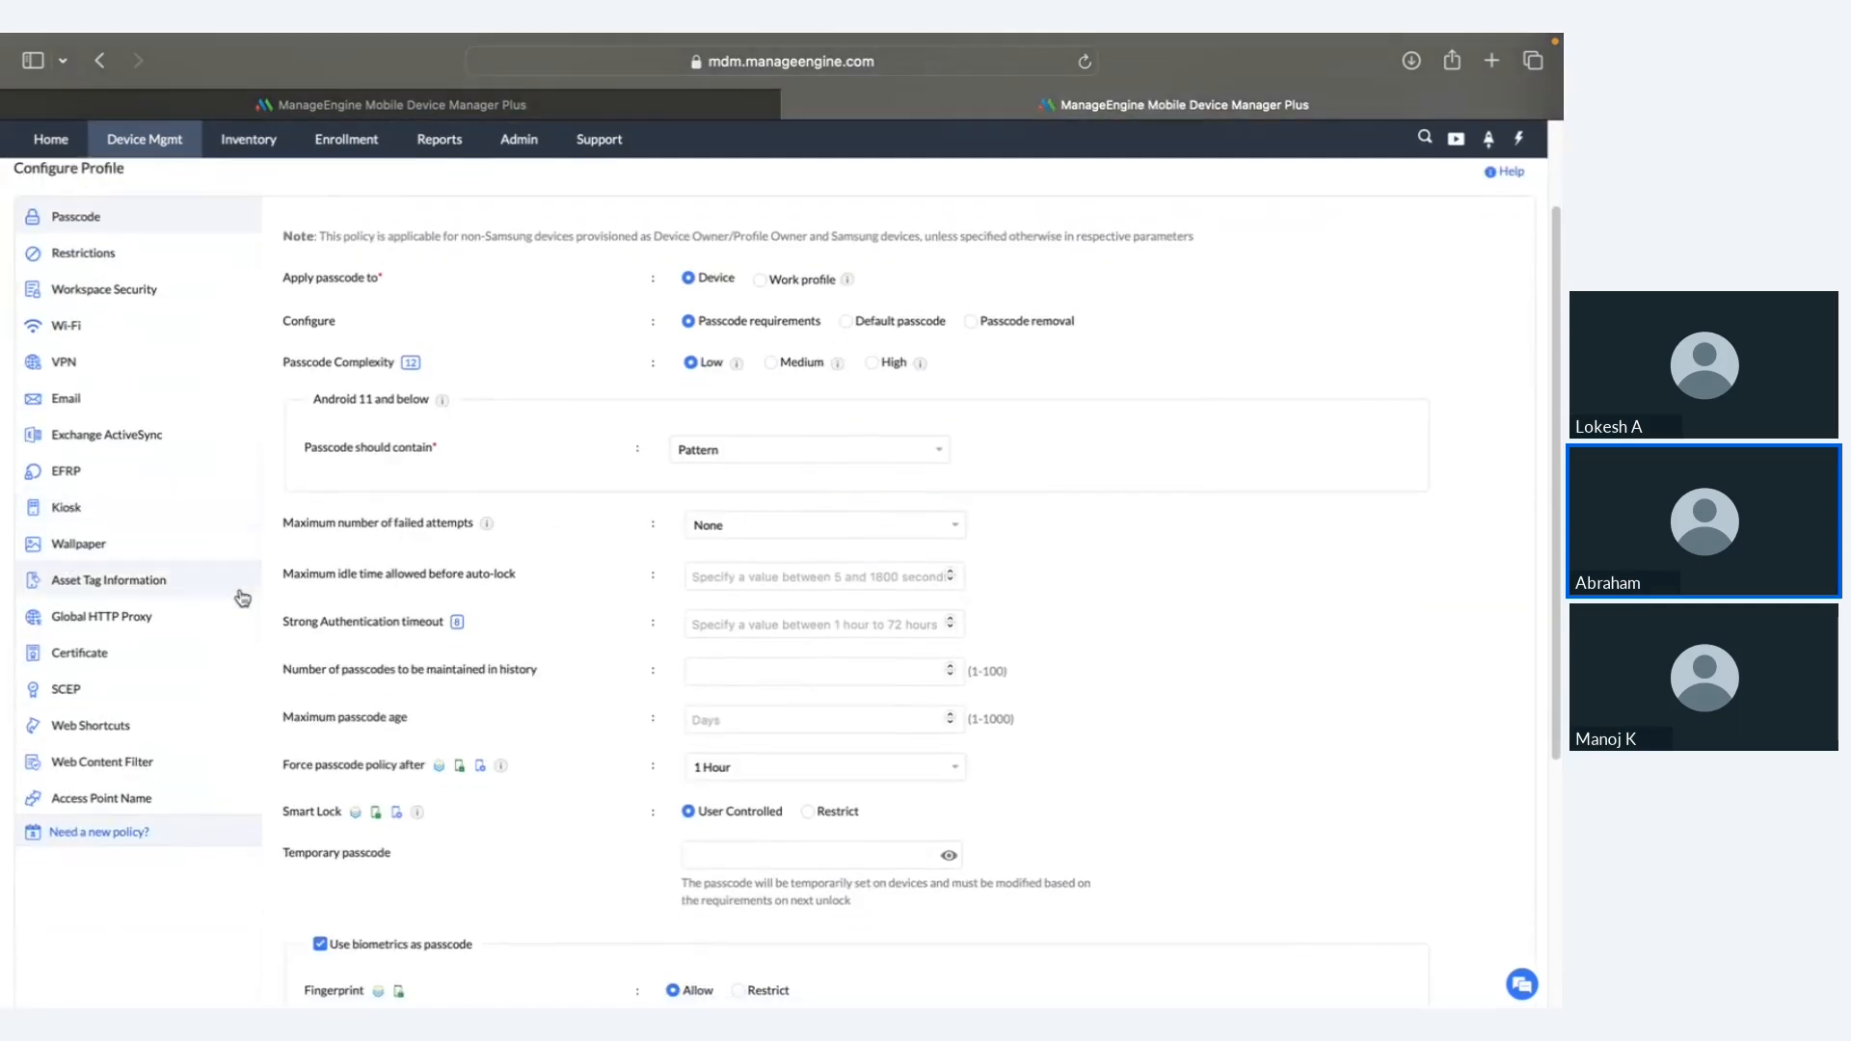
Step: Open Web Content Filter, try Allowlist/Blocklist and the URL fields, and choose adding URLs via CSV
{"action": "left_click", "coordinate": [177, 721]}
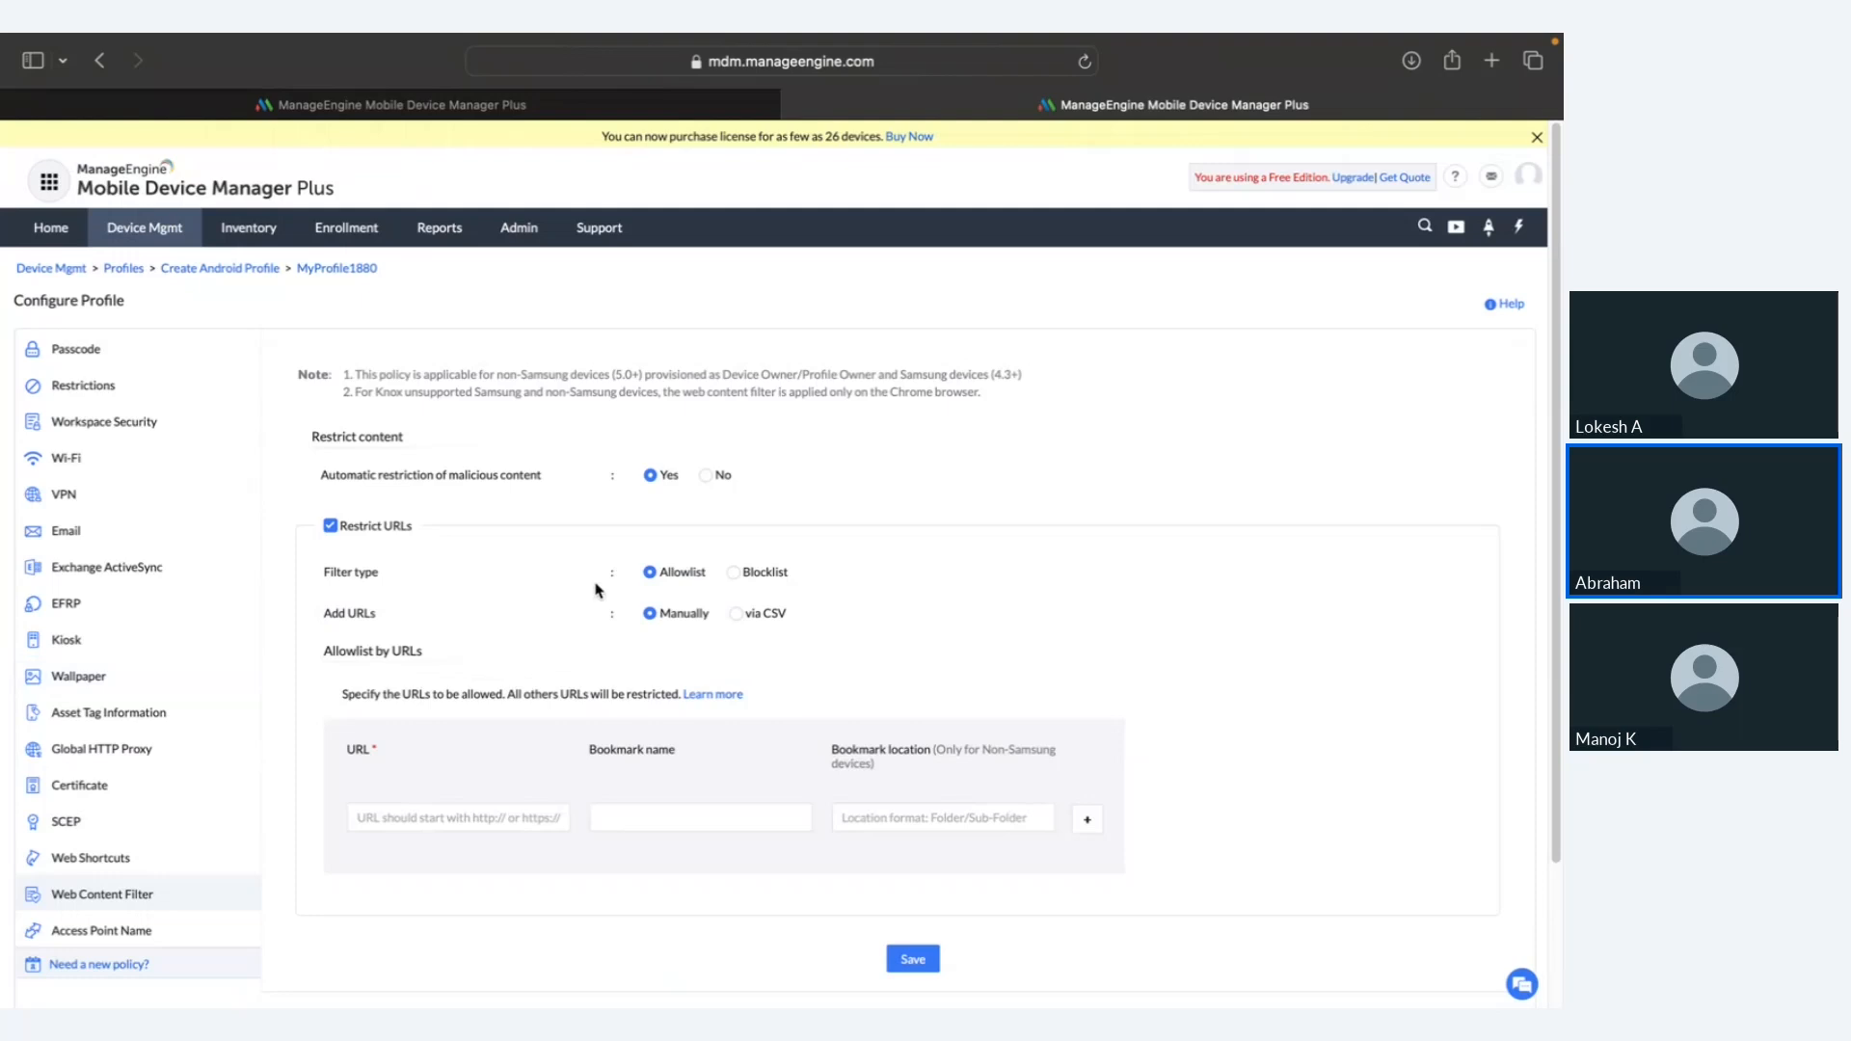
{"action": "left_click", "coordinate": [733, 572]}
{"action": "left_click", "coordinate": [696, 575]}
{"action": "left_click", "coordinate": [529, 820]}
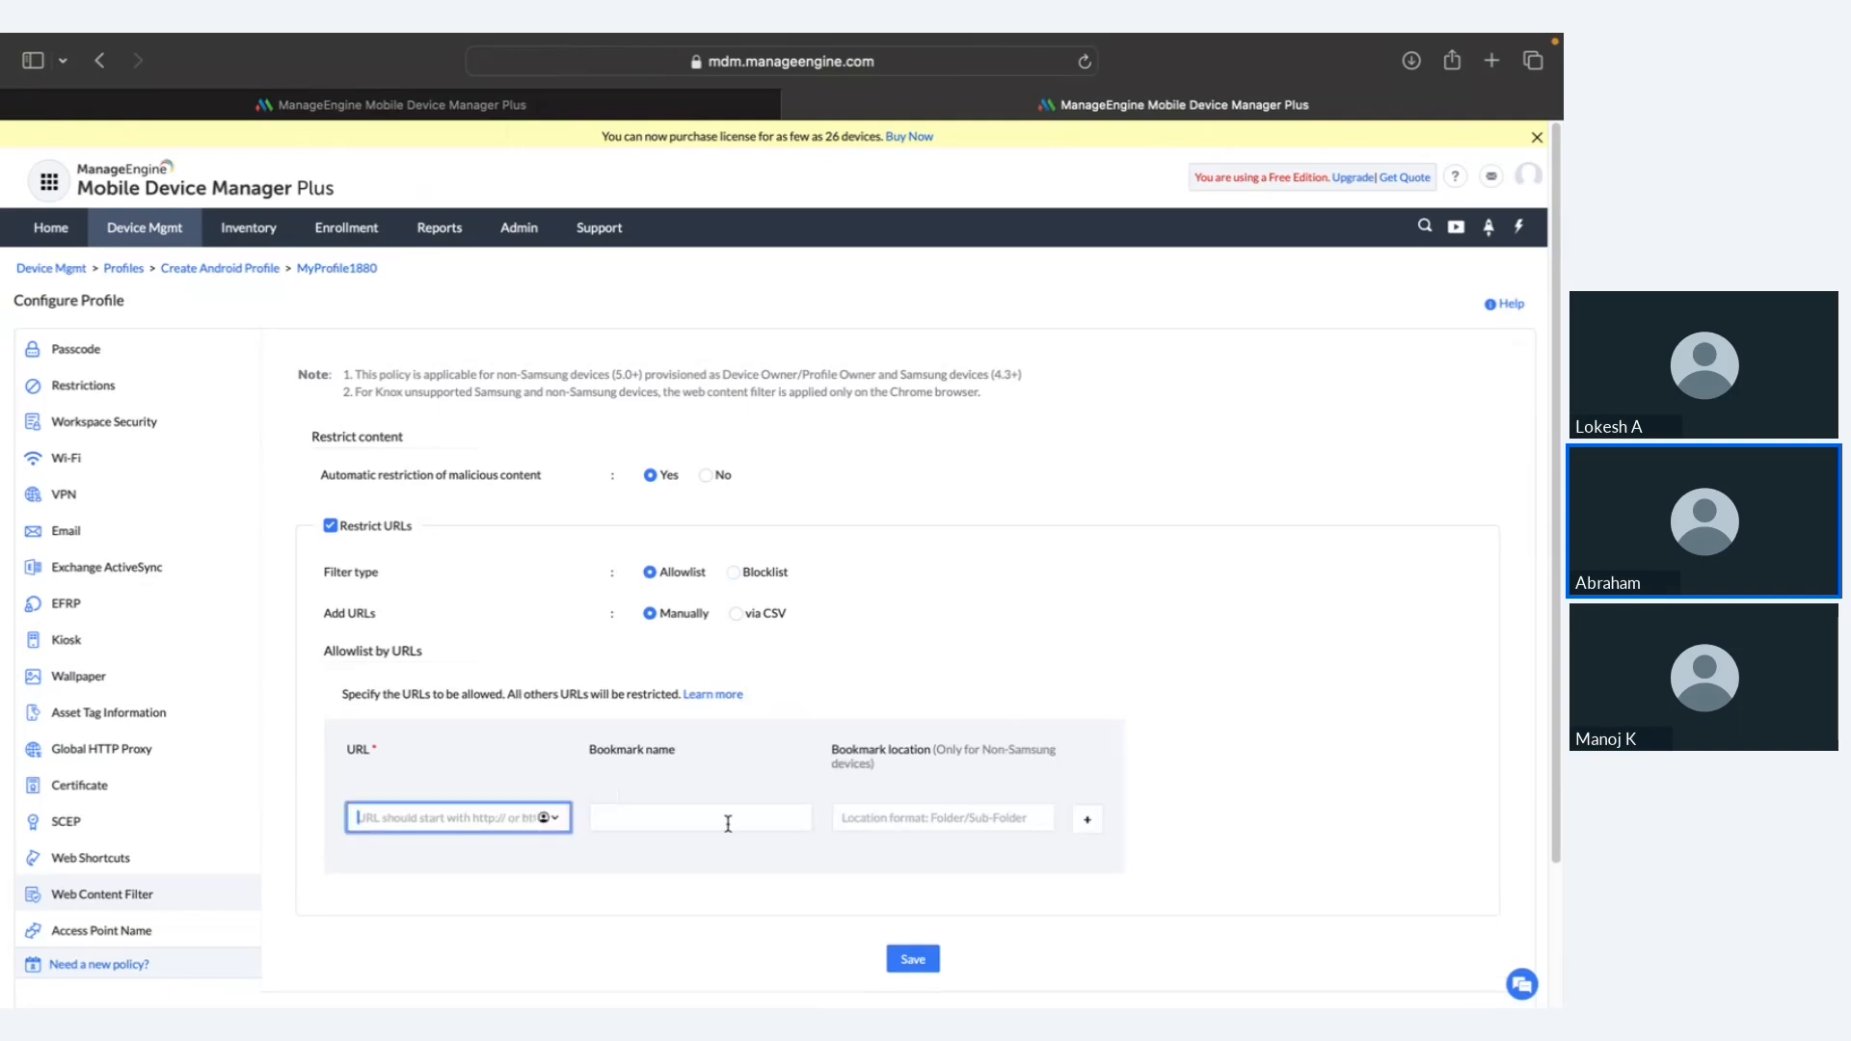
{"action": "left_click", "coordinate": [727, 822]}
{"action": "left_click", "coordinate": [902, 837]}
{"action": "left_click", "coordinate": [737, 614]}
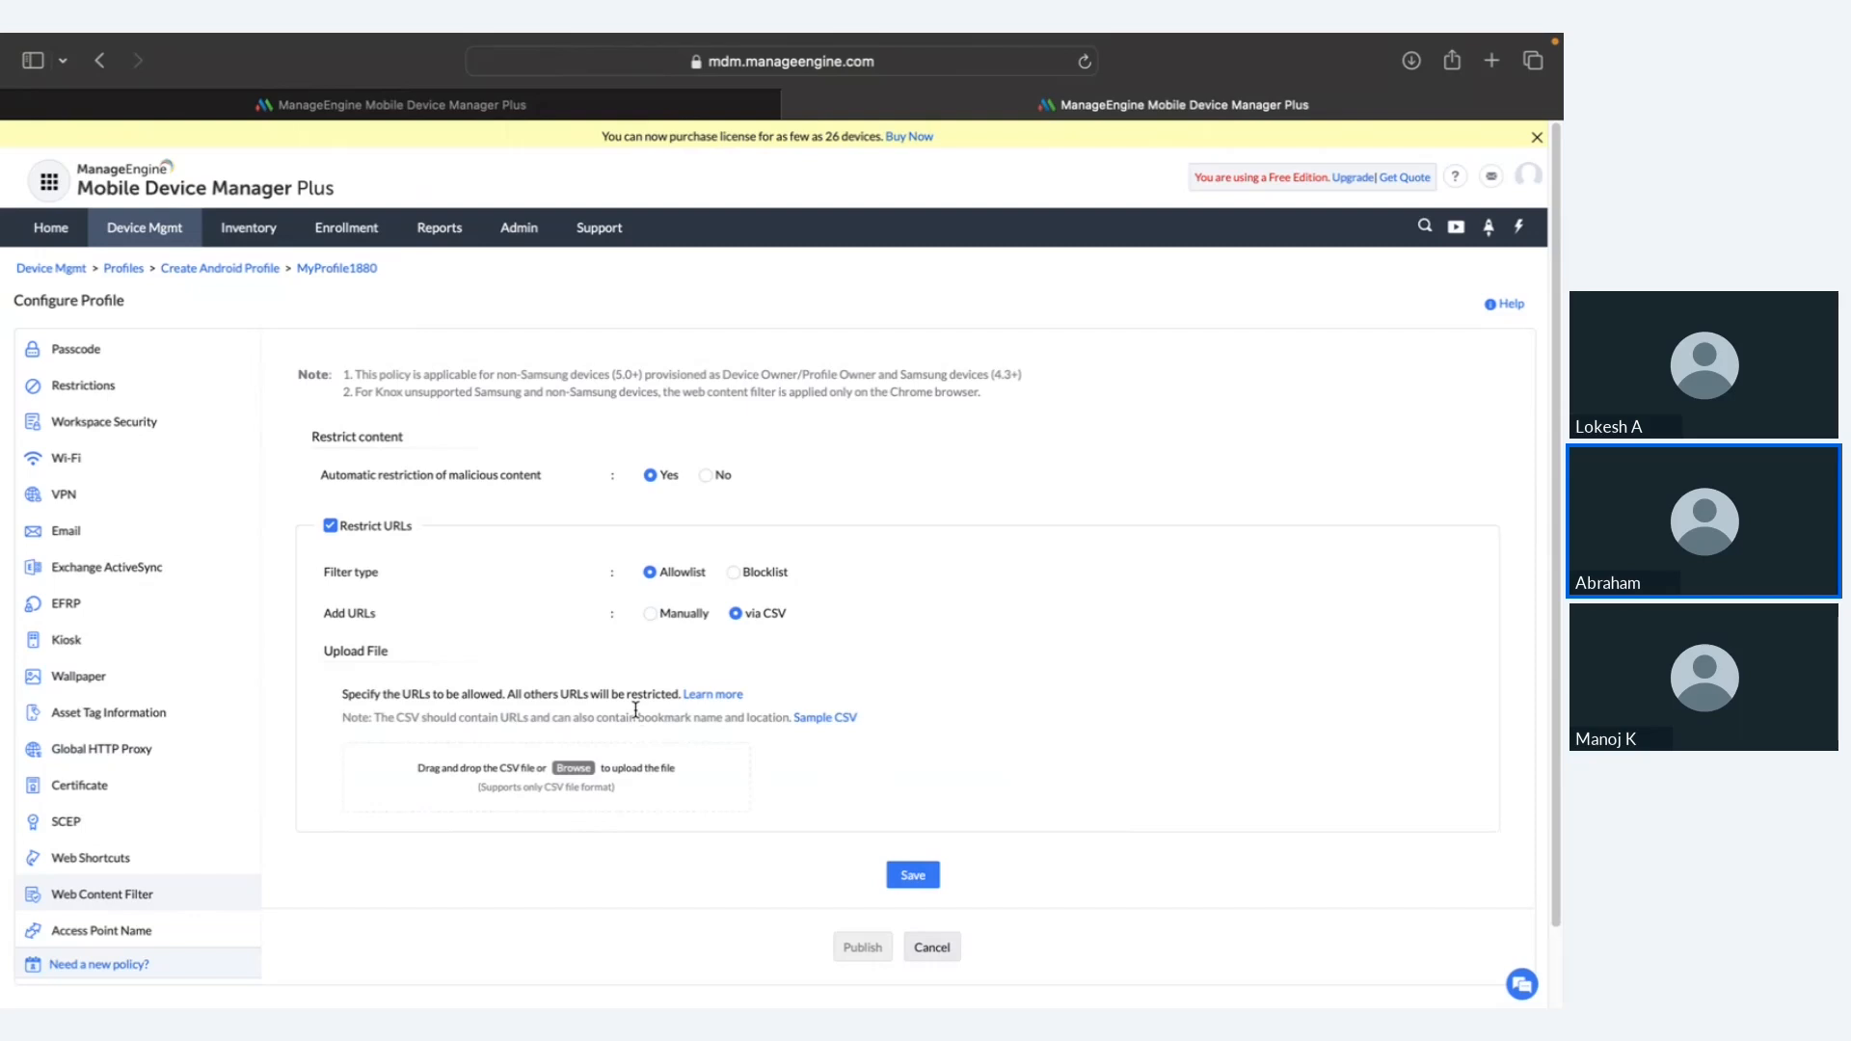
Step: Set the filter to Blocklist, highlight the malicious content restriction, then cancel the profile
{"action": "left_click", "coordinate": [736, 575]}
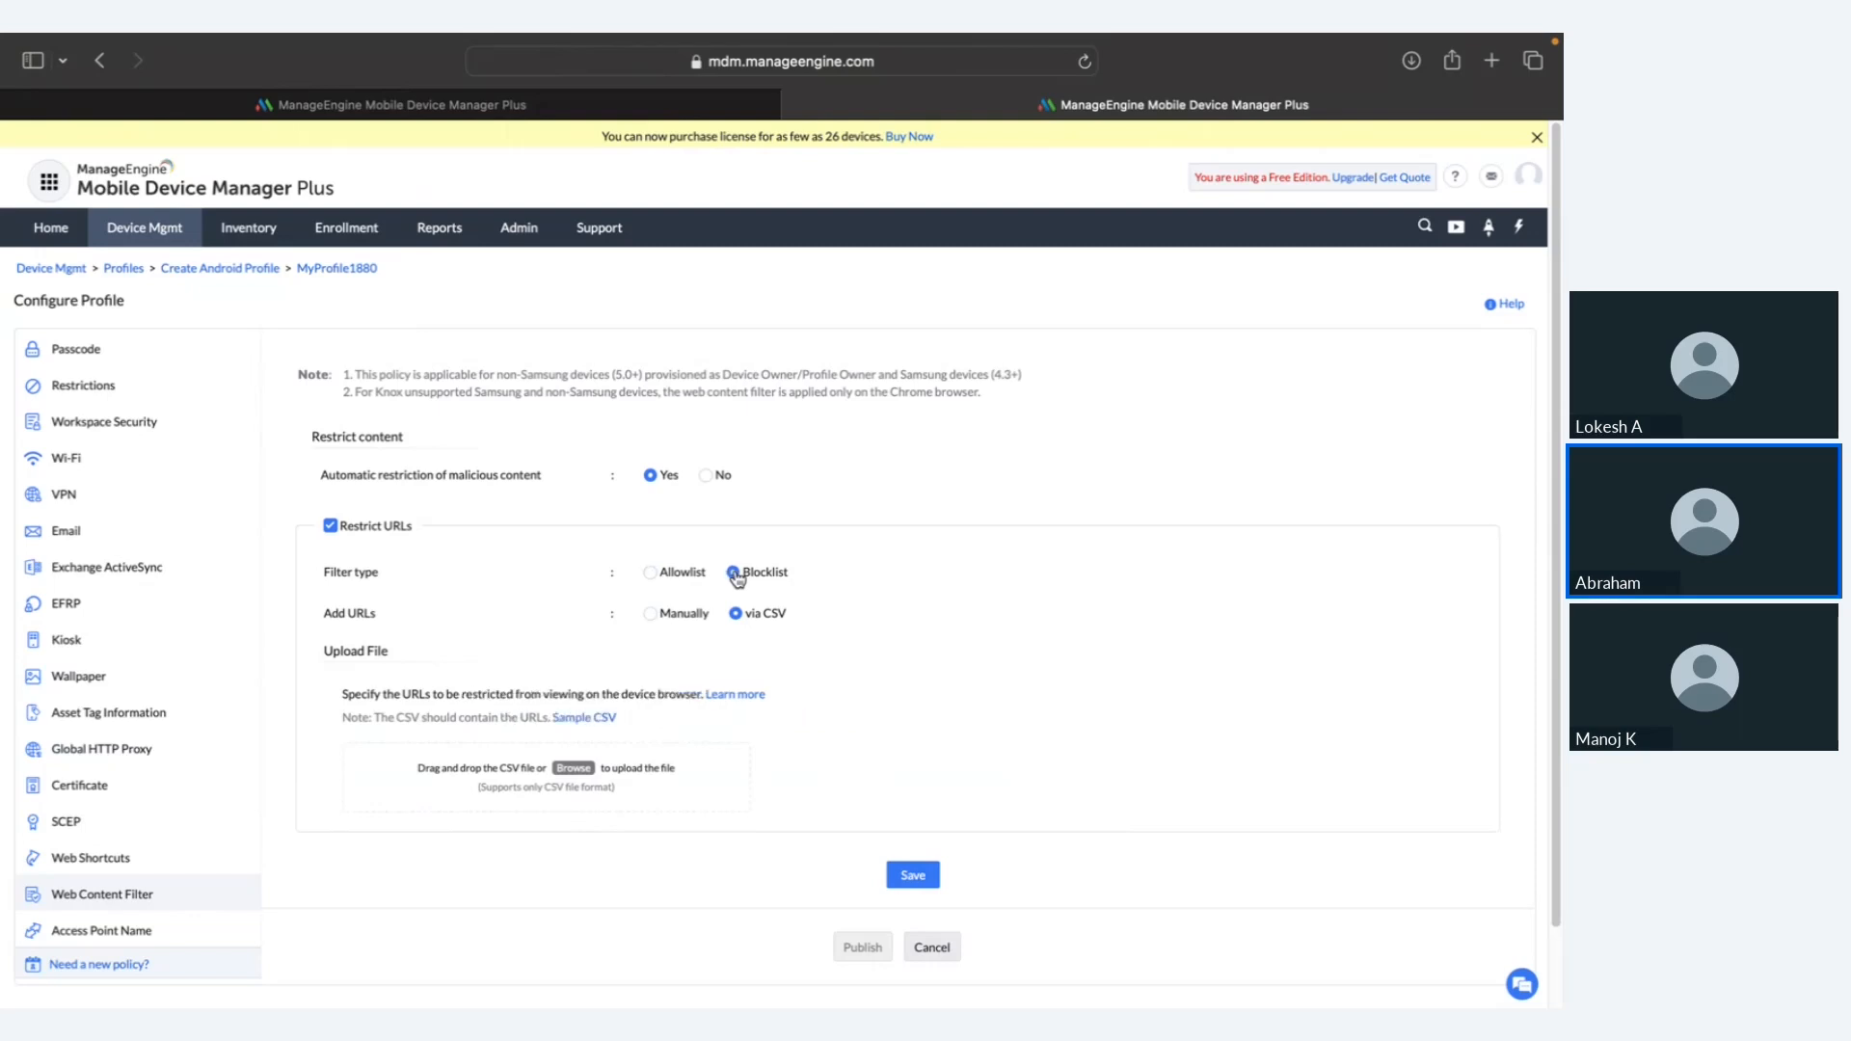
{"action": "double_click", "coordinate": [523, 479]}
{"action": "triple_click", "coordinate": [524, 479]}
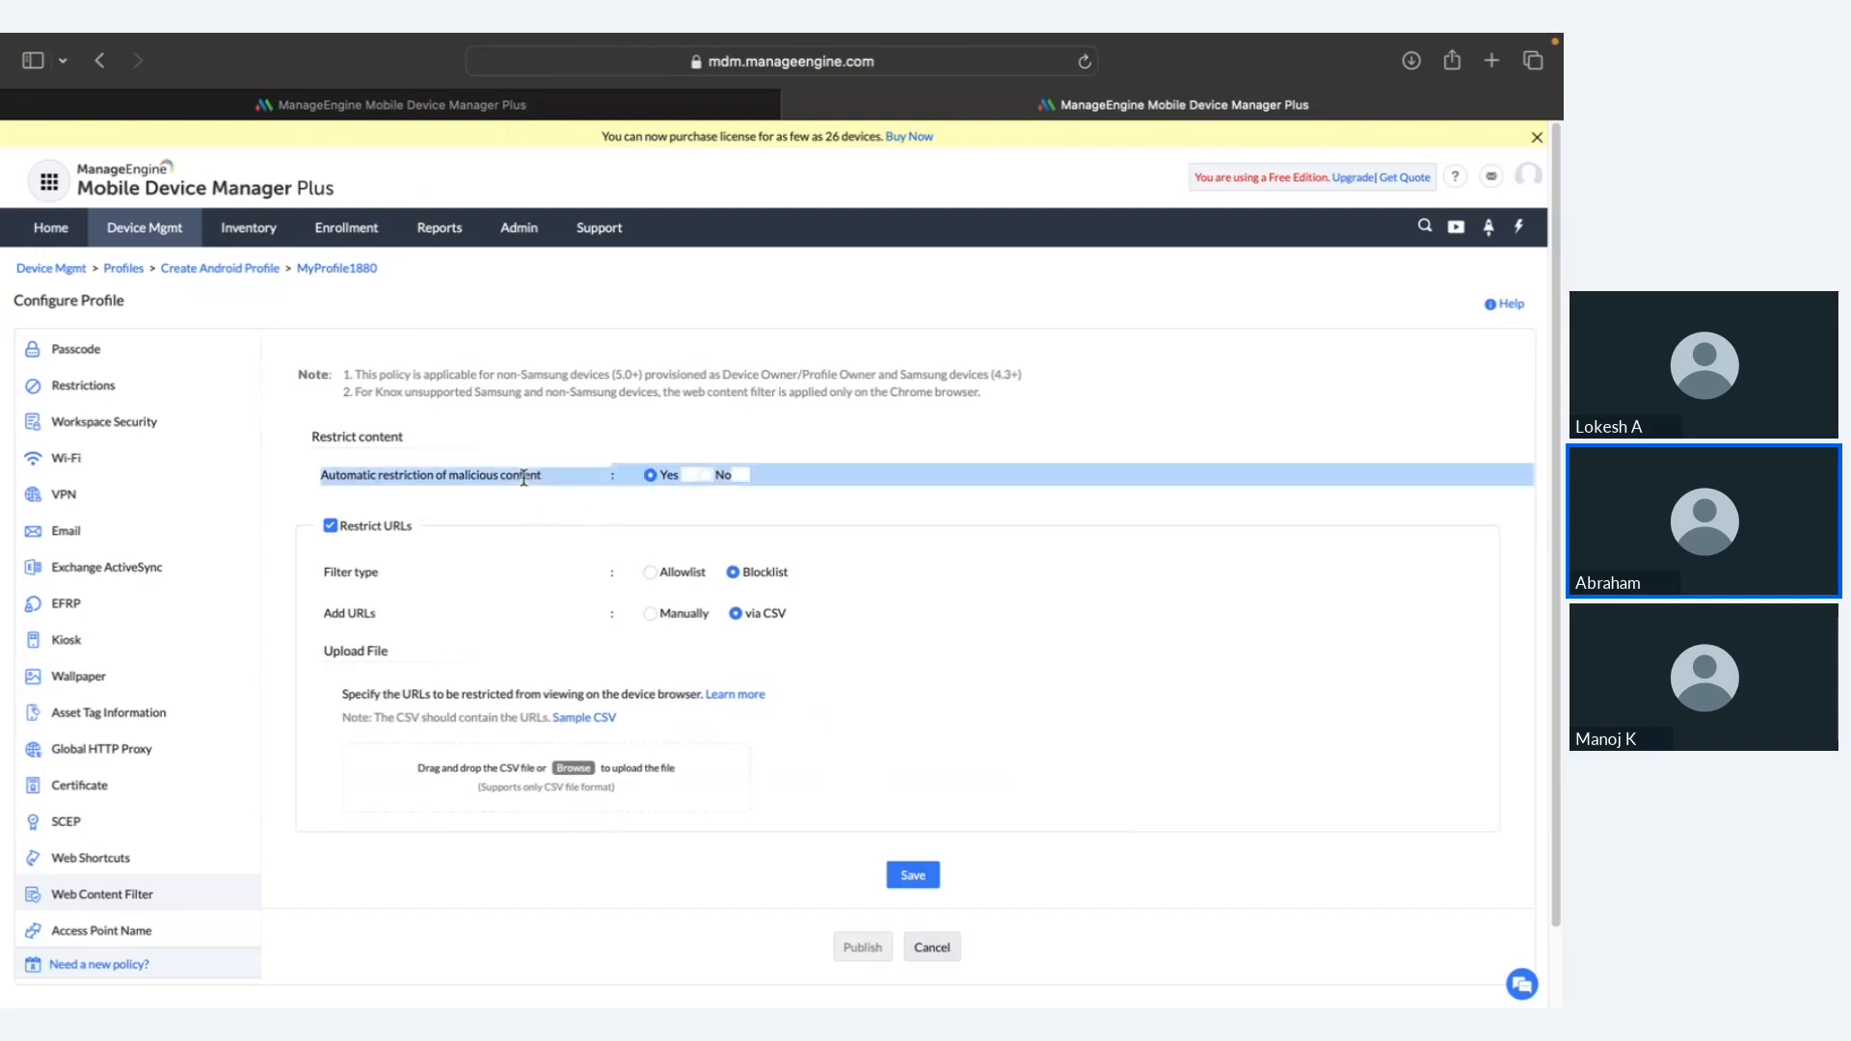
{"action": "left_click", "coordinate": [565, 480]}
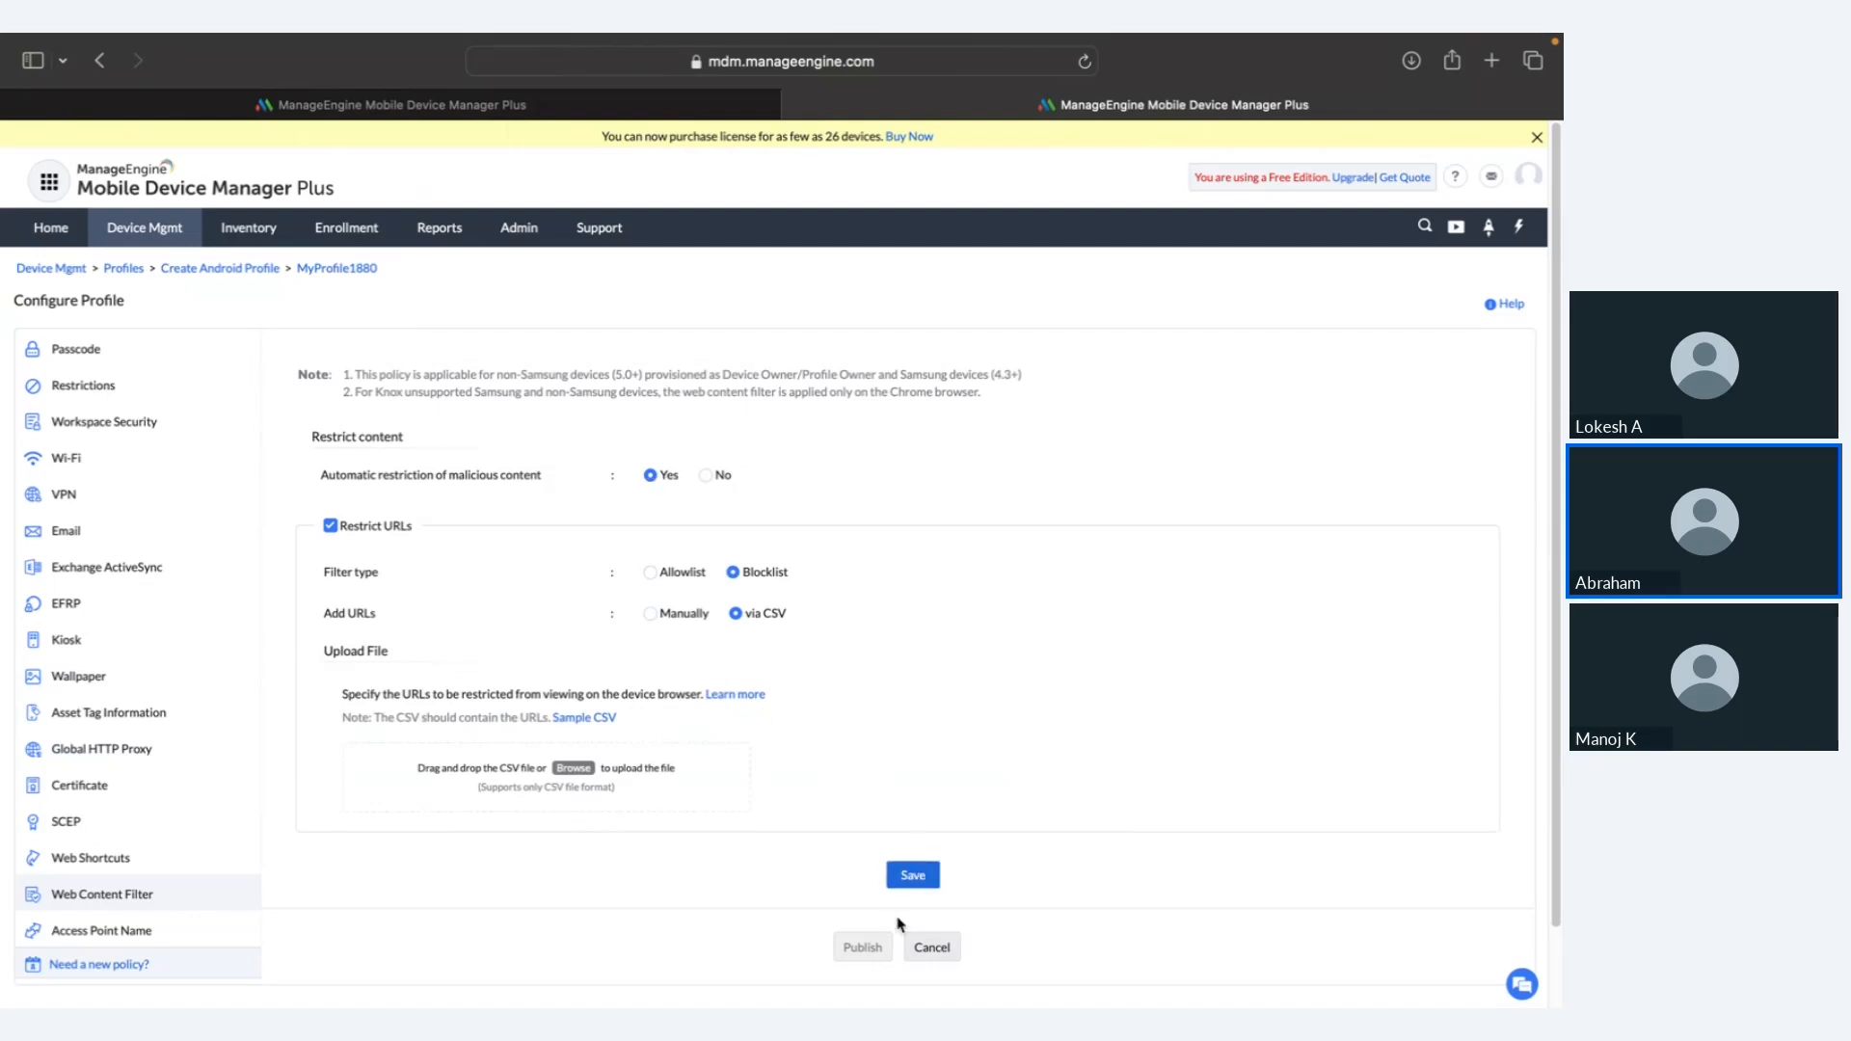
{"action": "left_click", "coordinate": [927, 952]}
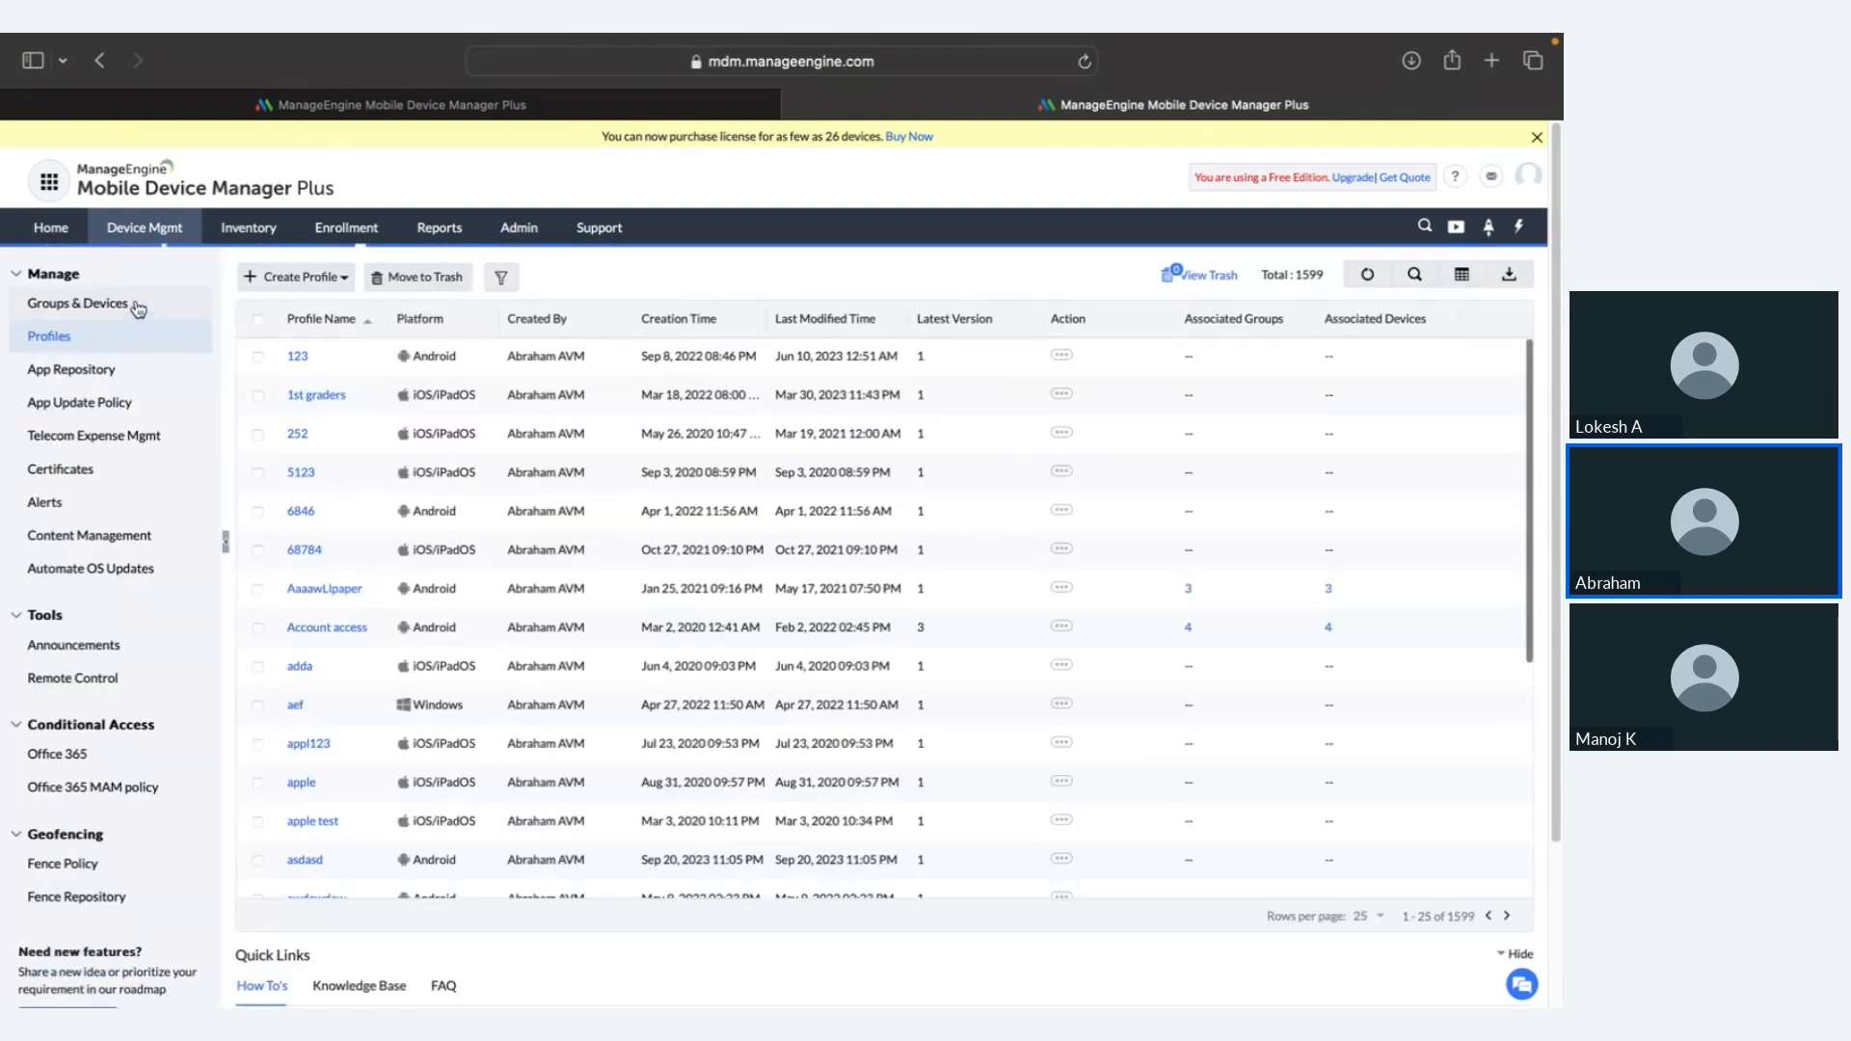
Step: Browse profile association for the Apple group, picking AaaawLlpaper, then close without associating
{"action": "left_click", "coordinate": [138, 306]}
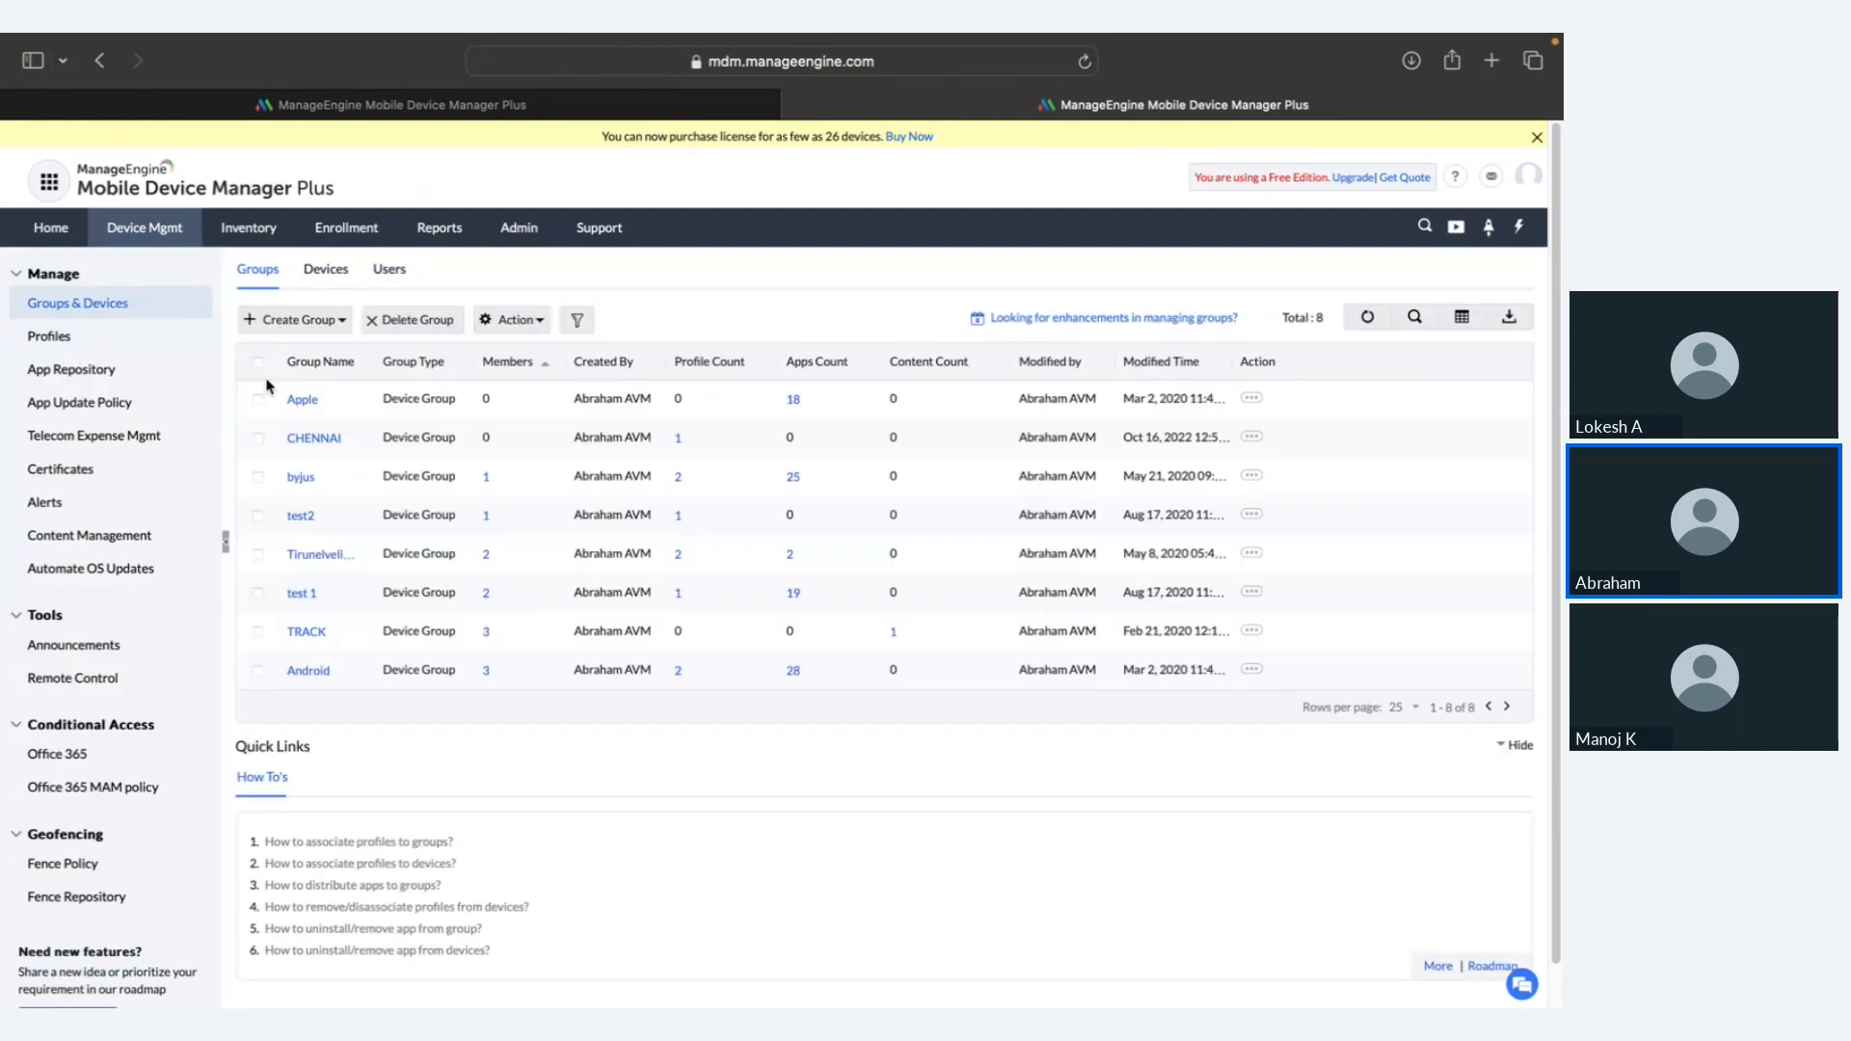
{"action": "left_click", "coordinate": [258, 401]}
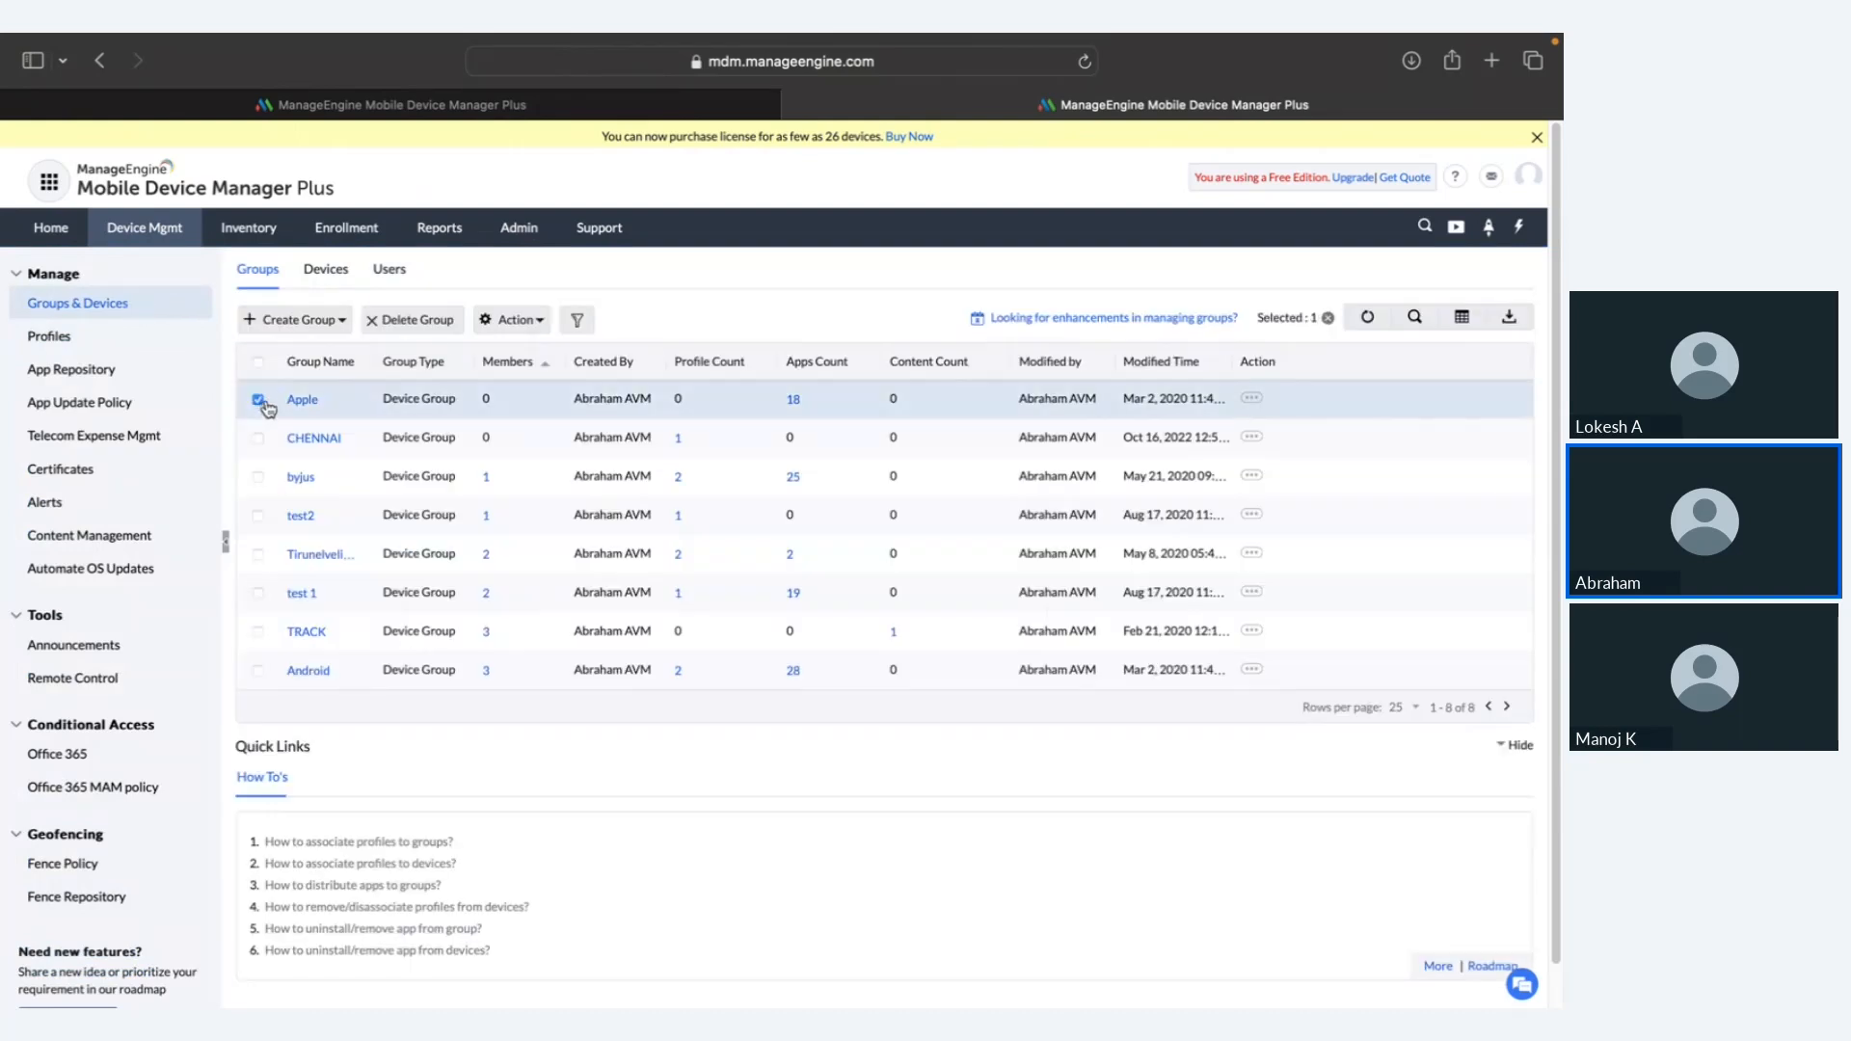
{"action": "left_click", "coordinate": [509, 320]}
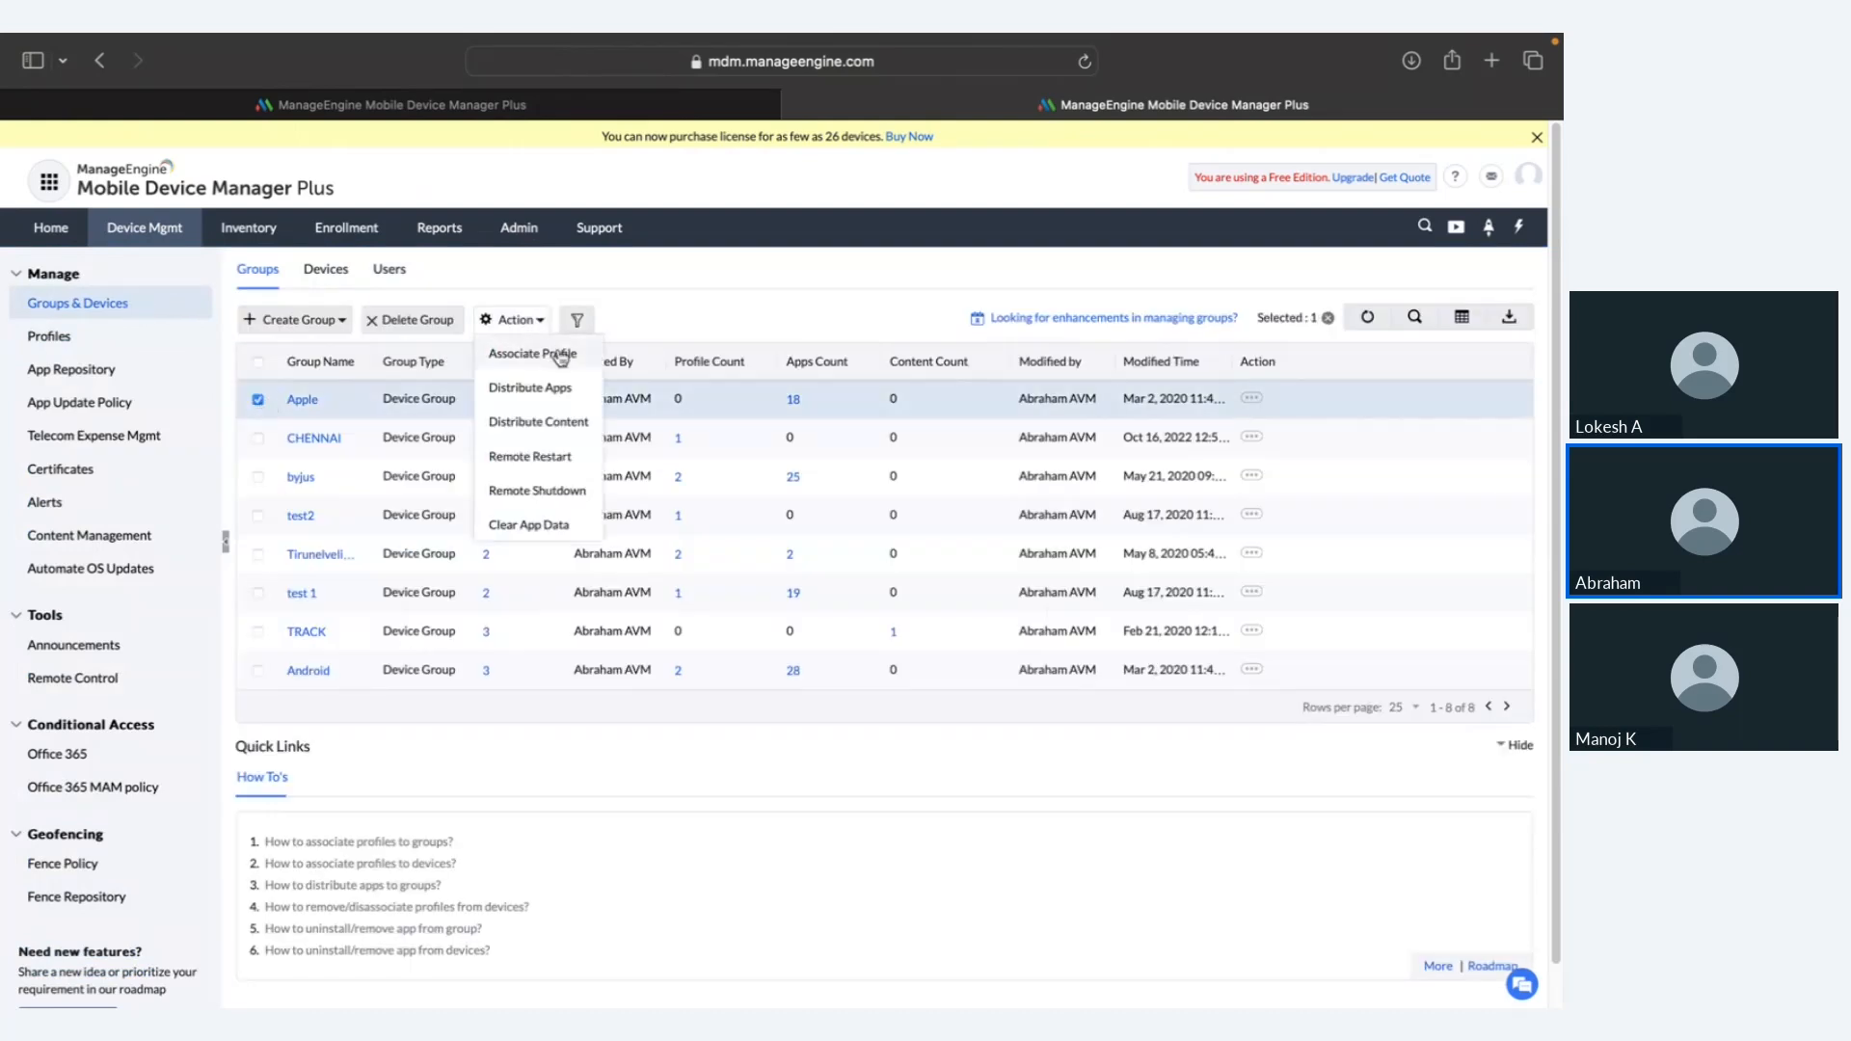
{"action": "left_click", "coordinate": [533, 354]}
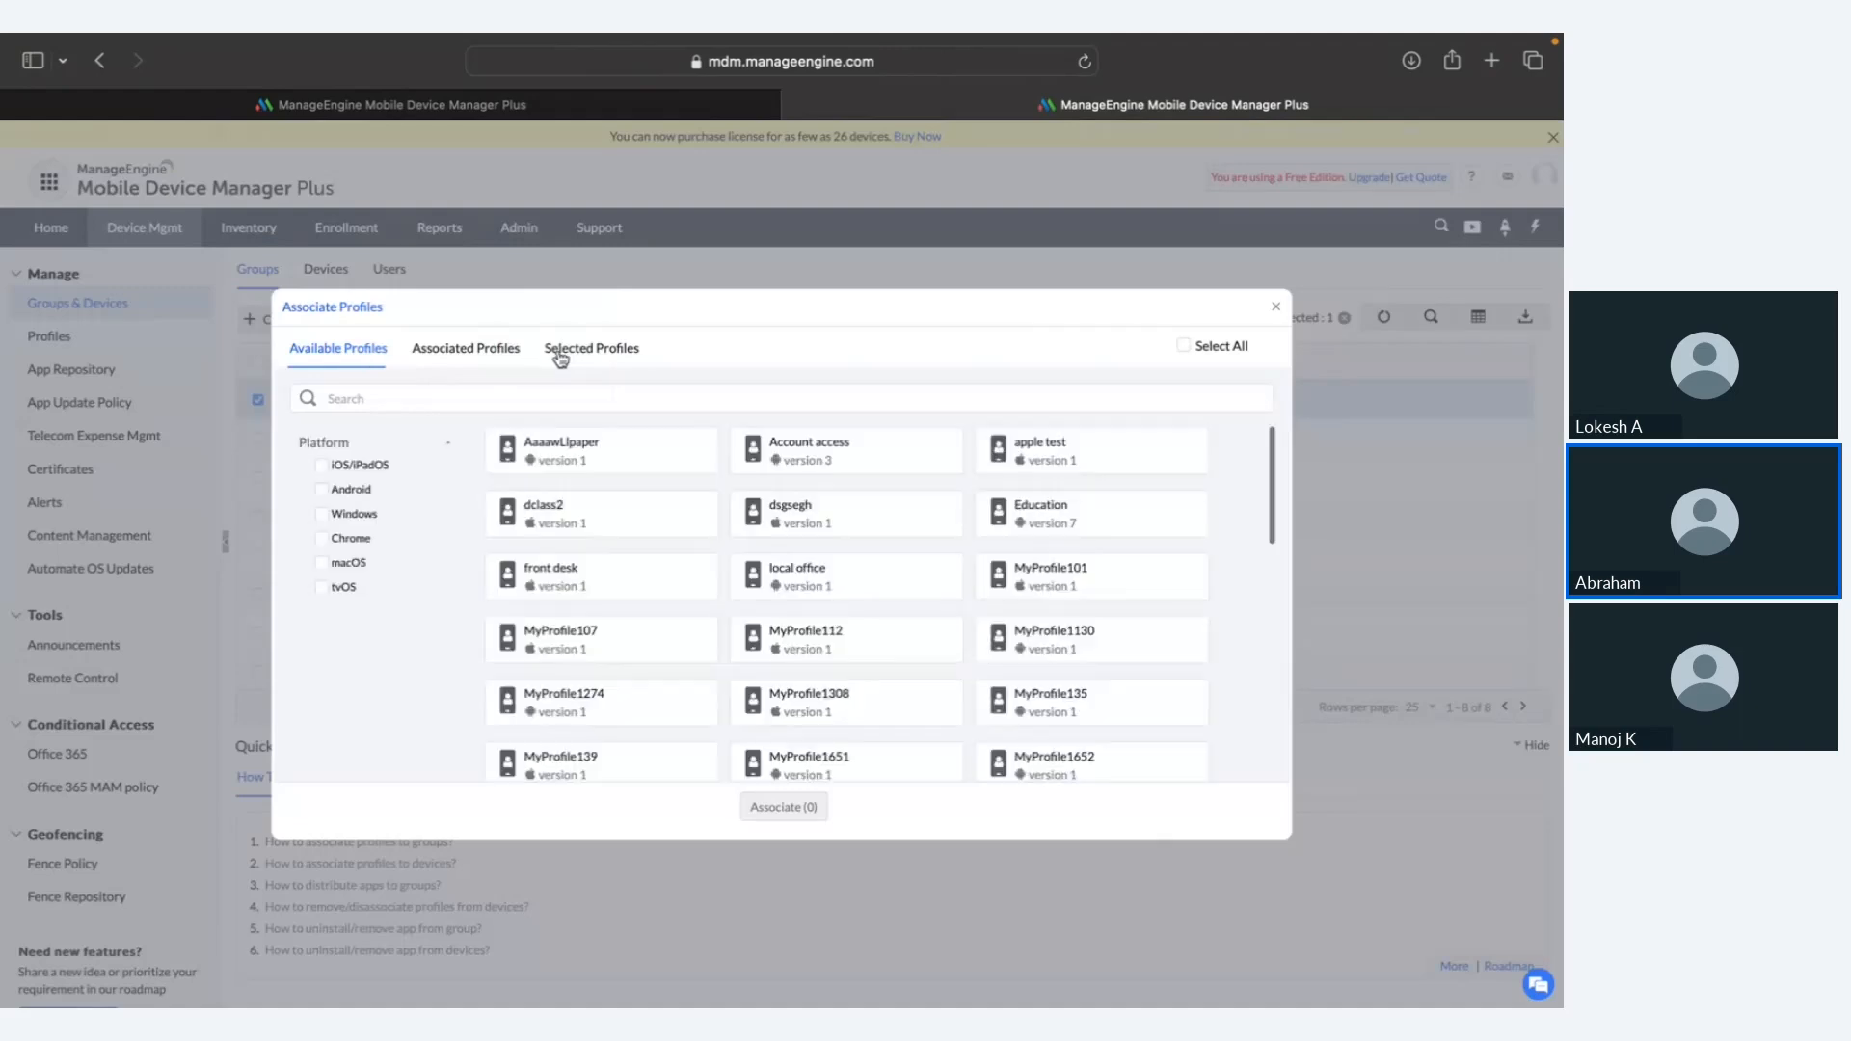
{"action": "left_click", "coordinate": [566, 445]}
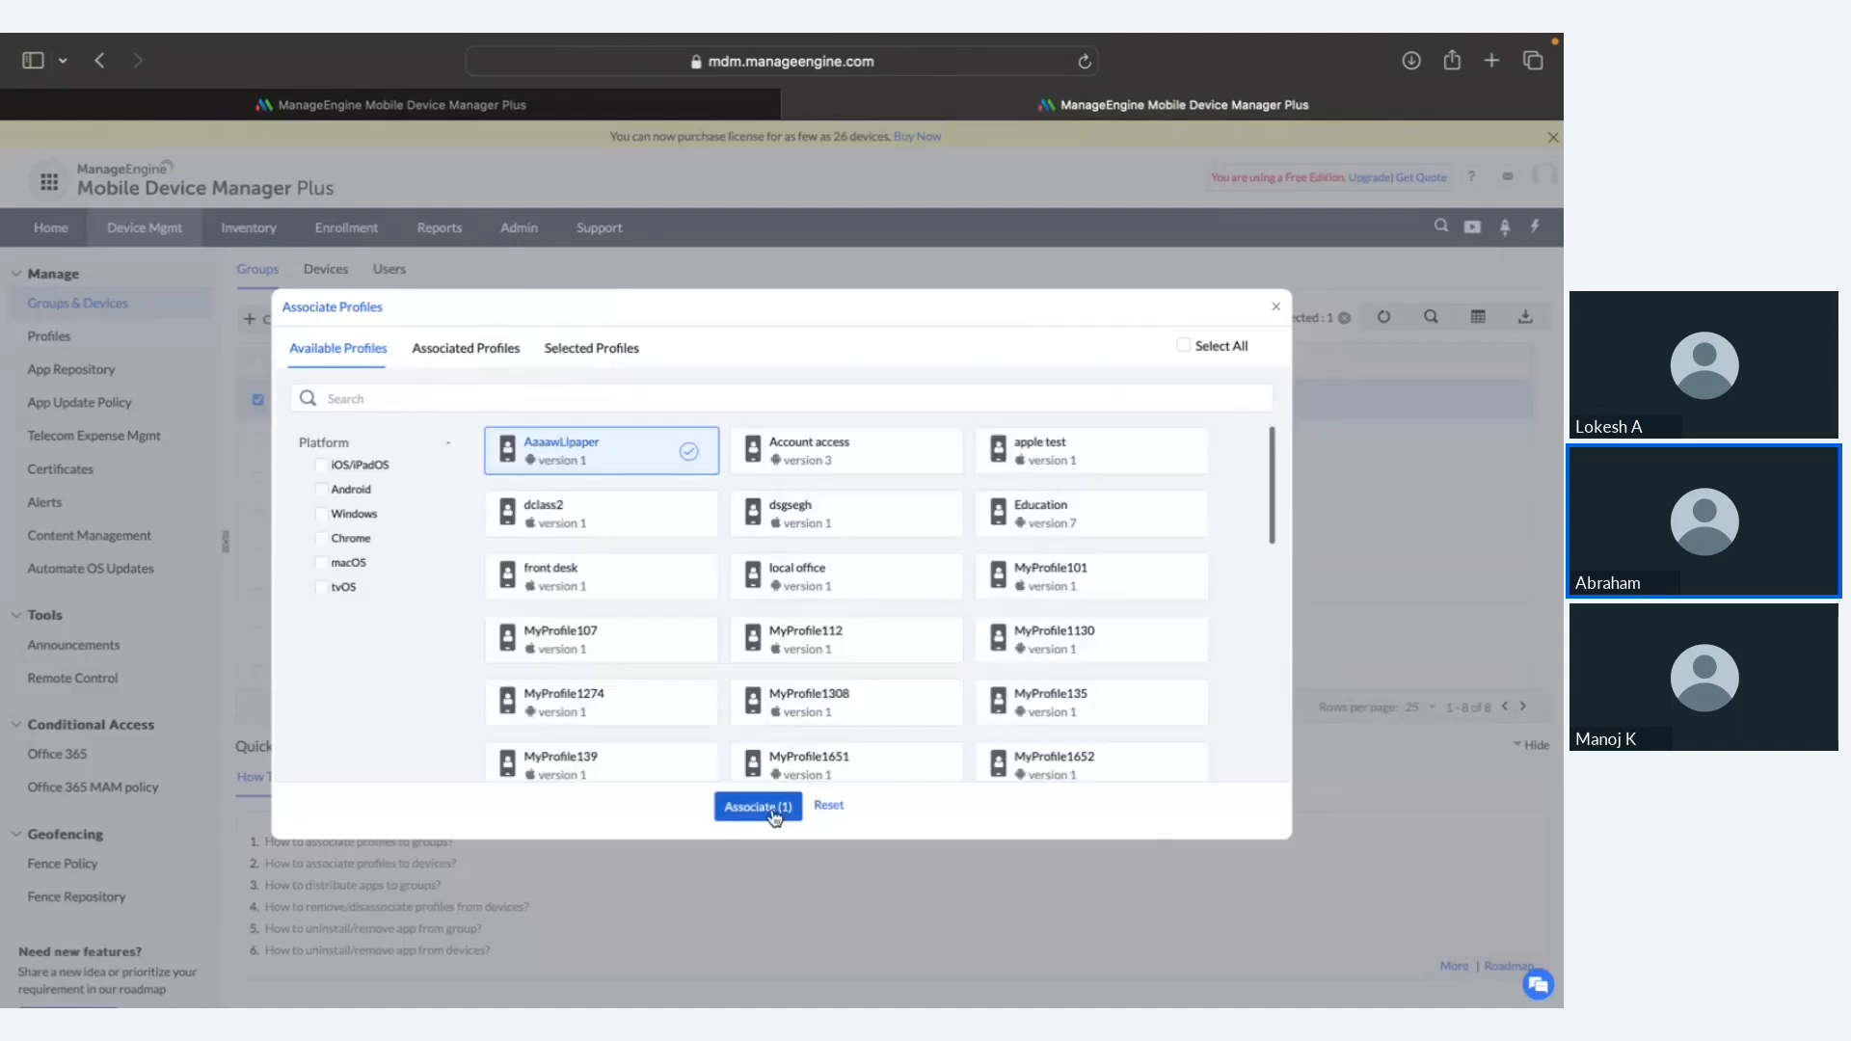
{"action": "left_click", "coordinate": [1281, 310]}
Step: Show slide 55 on allowing only specific apps, then return to the Groups & Devices list
{"action": "key", "text": "ctrl+Right"}
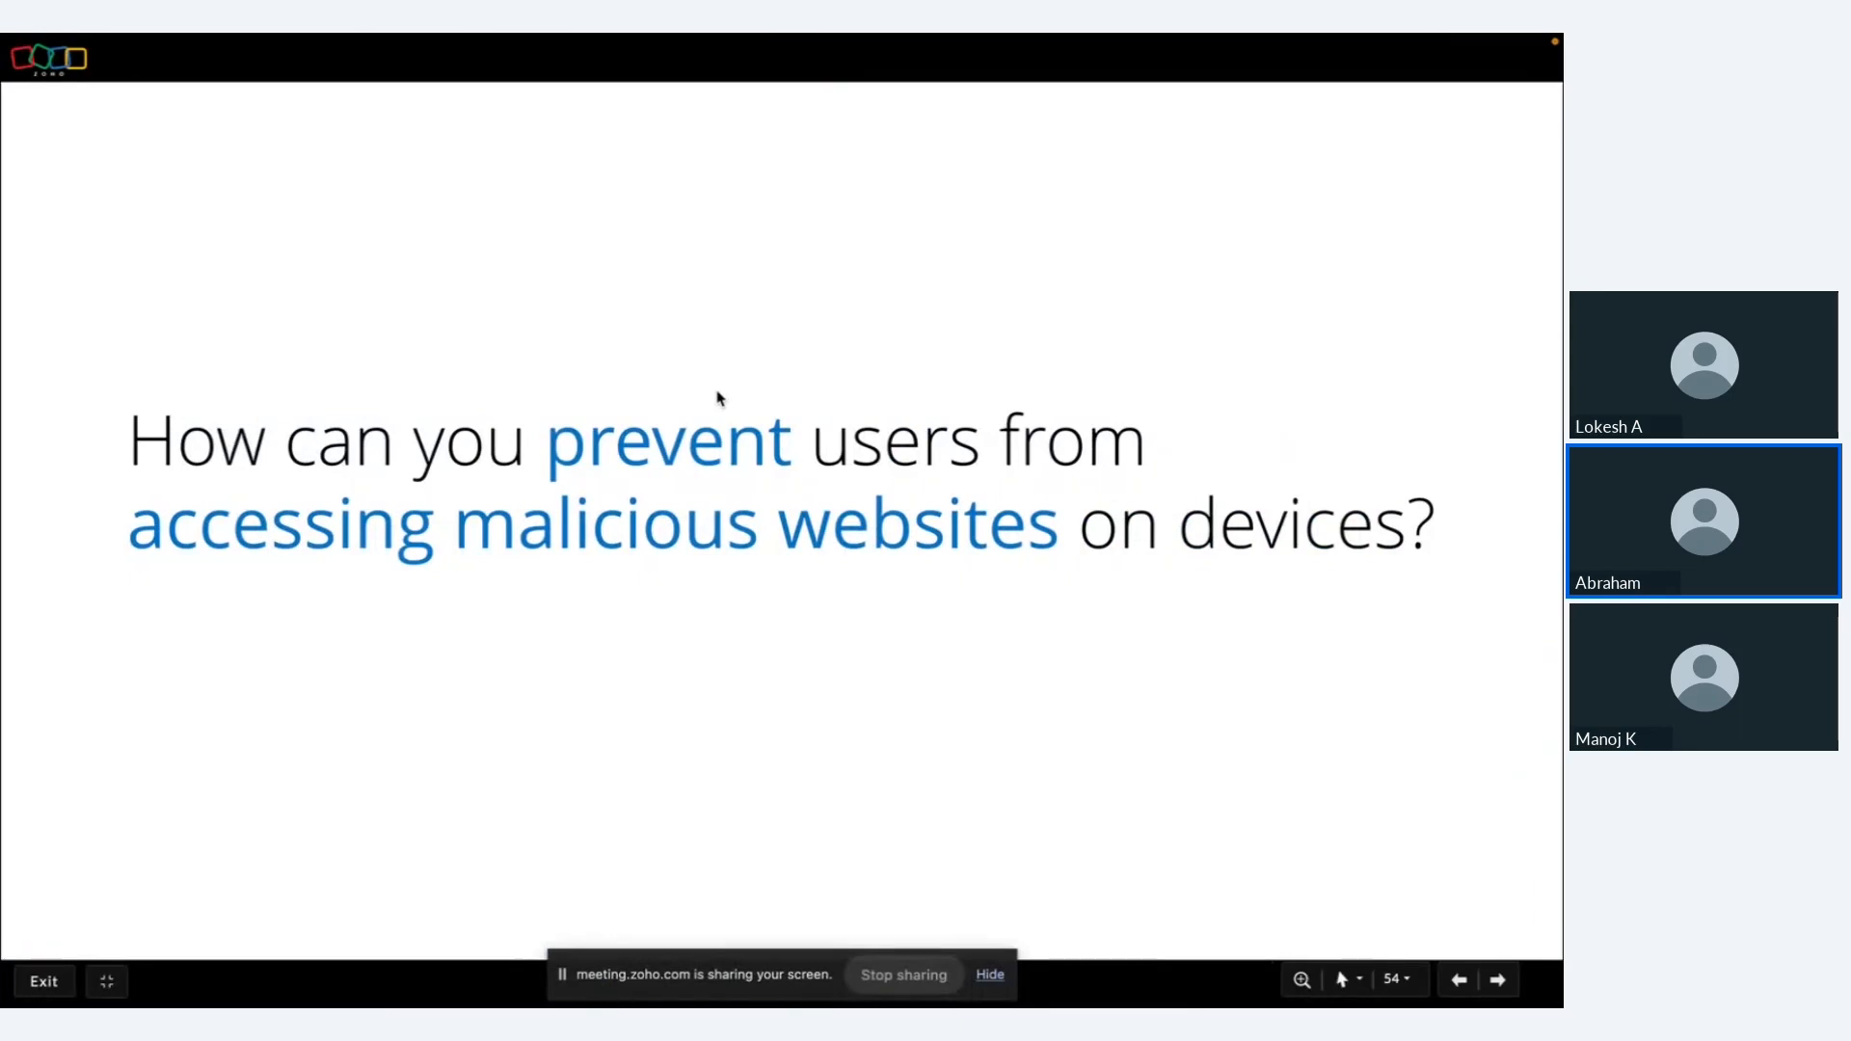
{"action": "key", "text": "Right"}
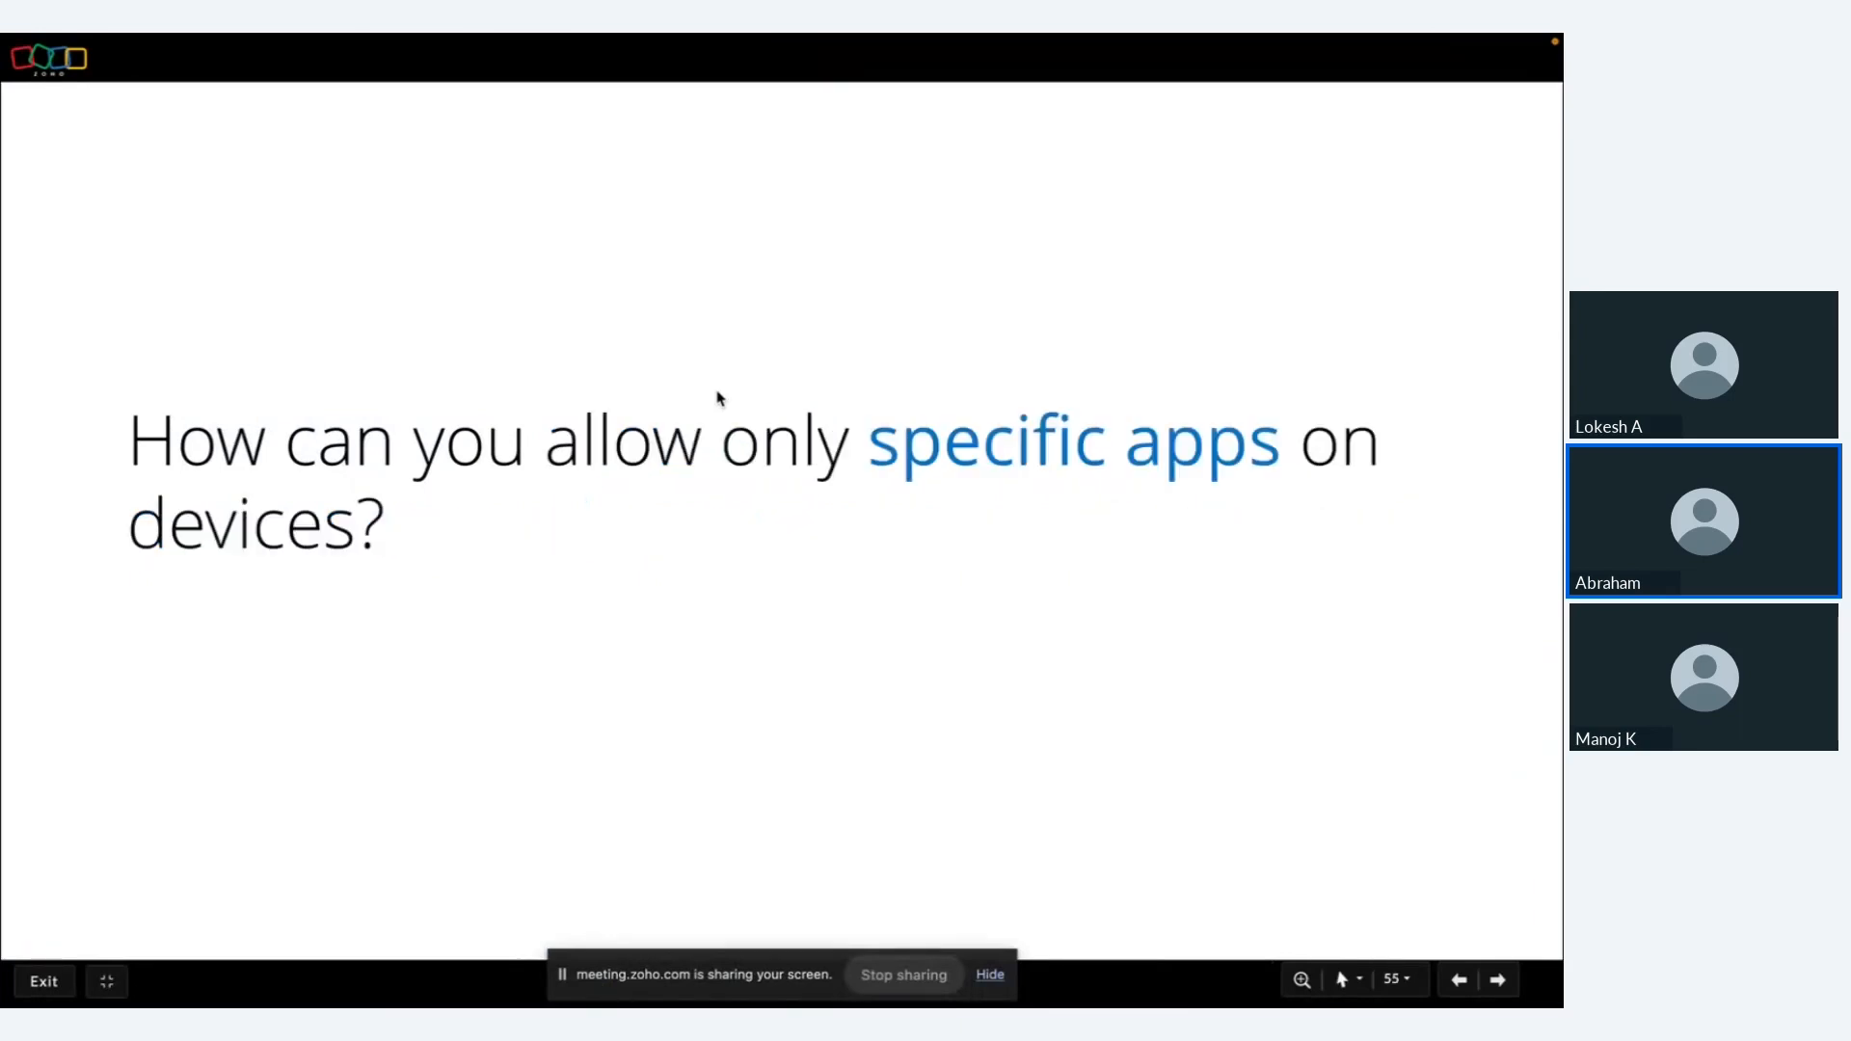
{"action": "key", "text": "ctrl+Left"}
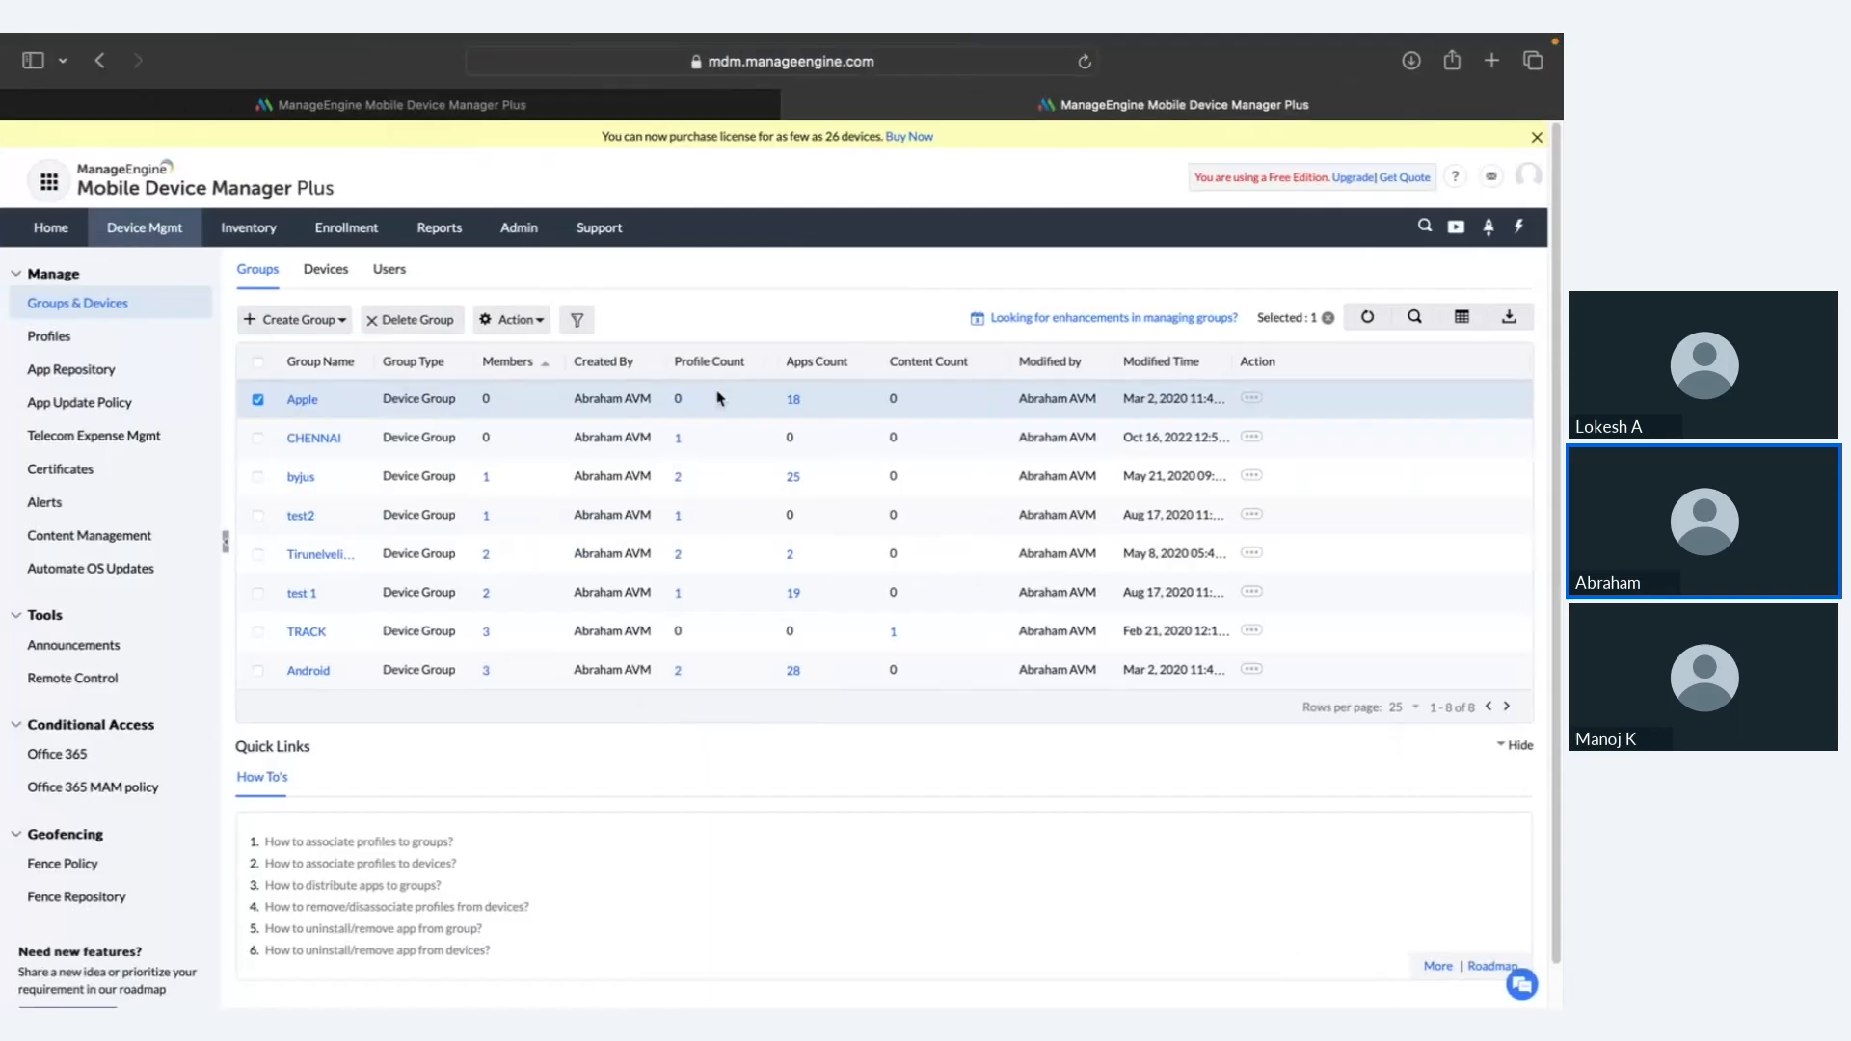
Step: Create Android profile MyProfile1881 and open its Kiosk settings in single-app mode
{"action": "left_click", "coordinate": [140, 345]}
{"action": "left_click", "coordinate": [300, 277]}
{"action": "left_click", "coordinate": [316, 338]}
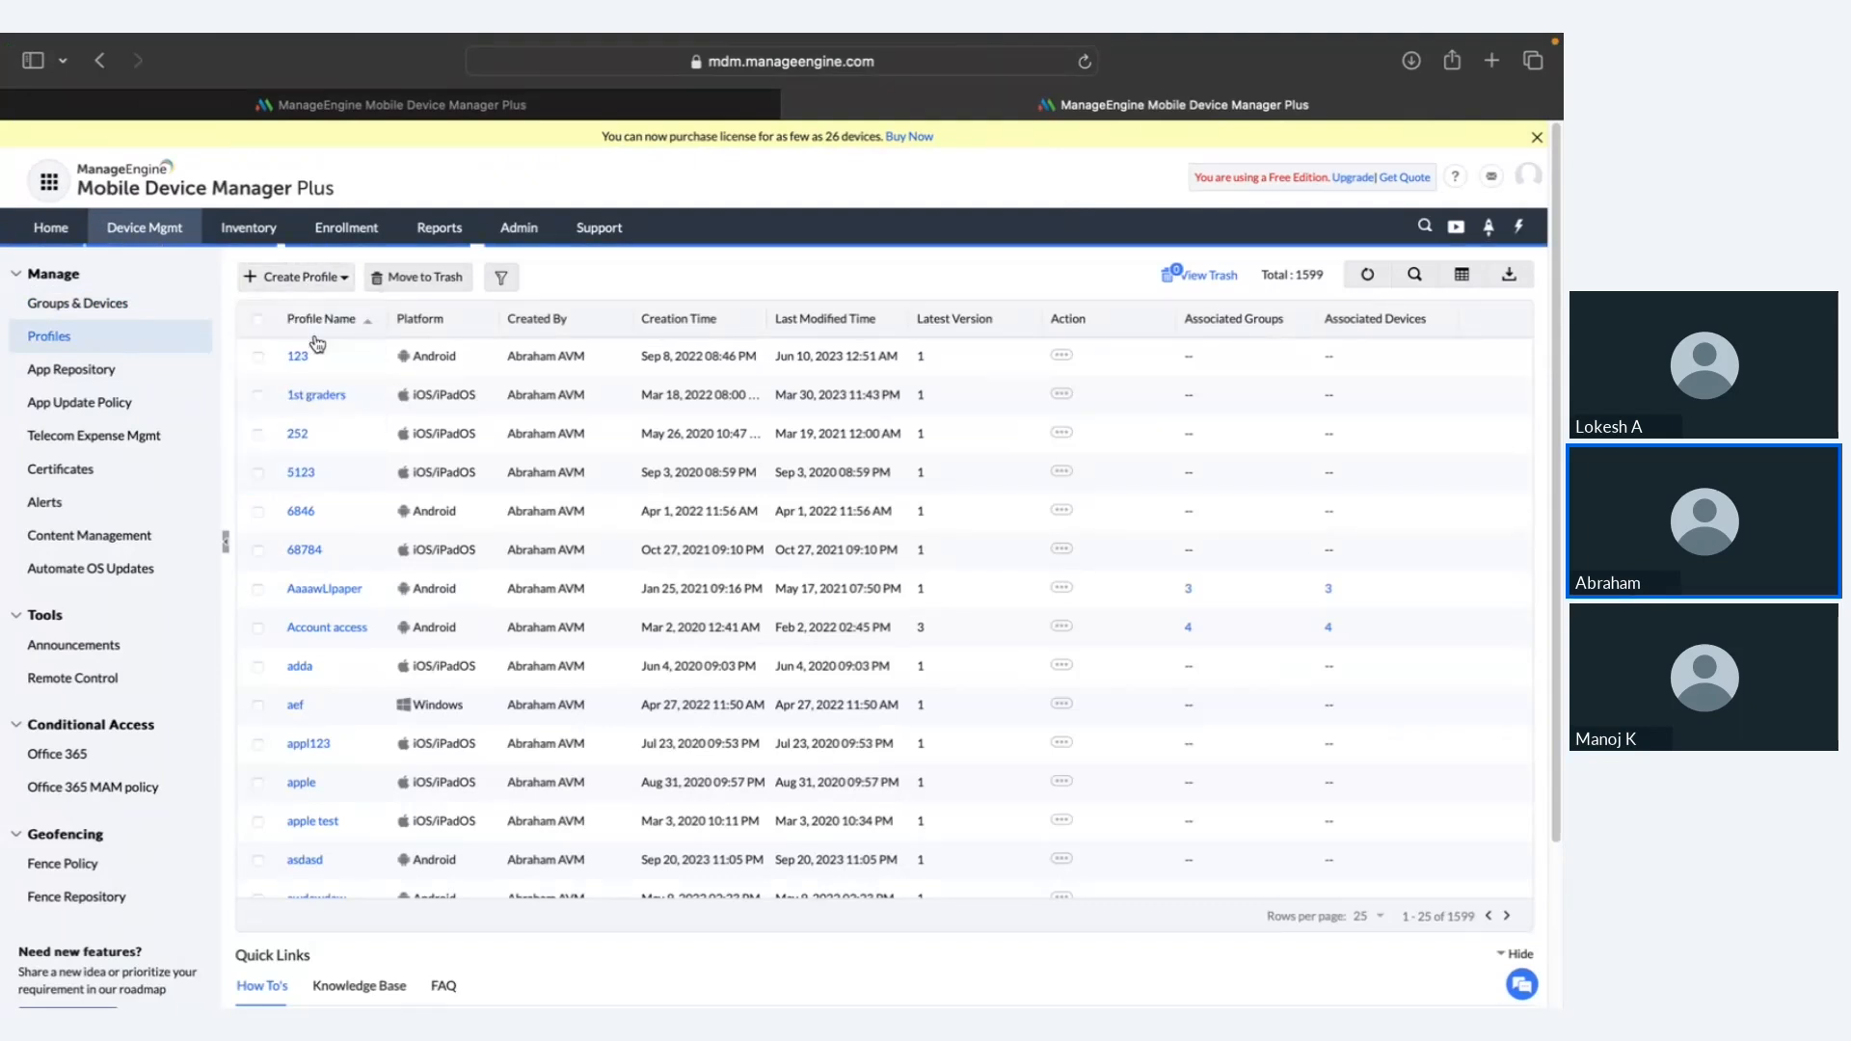
{"action": "left_click", "coordinate": [877, 611]}
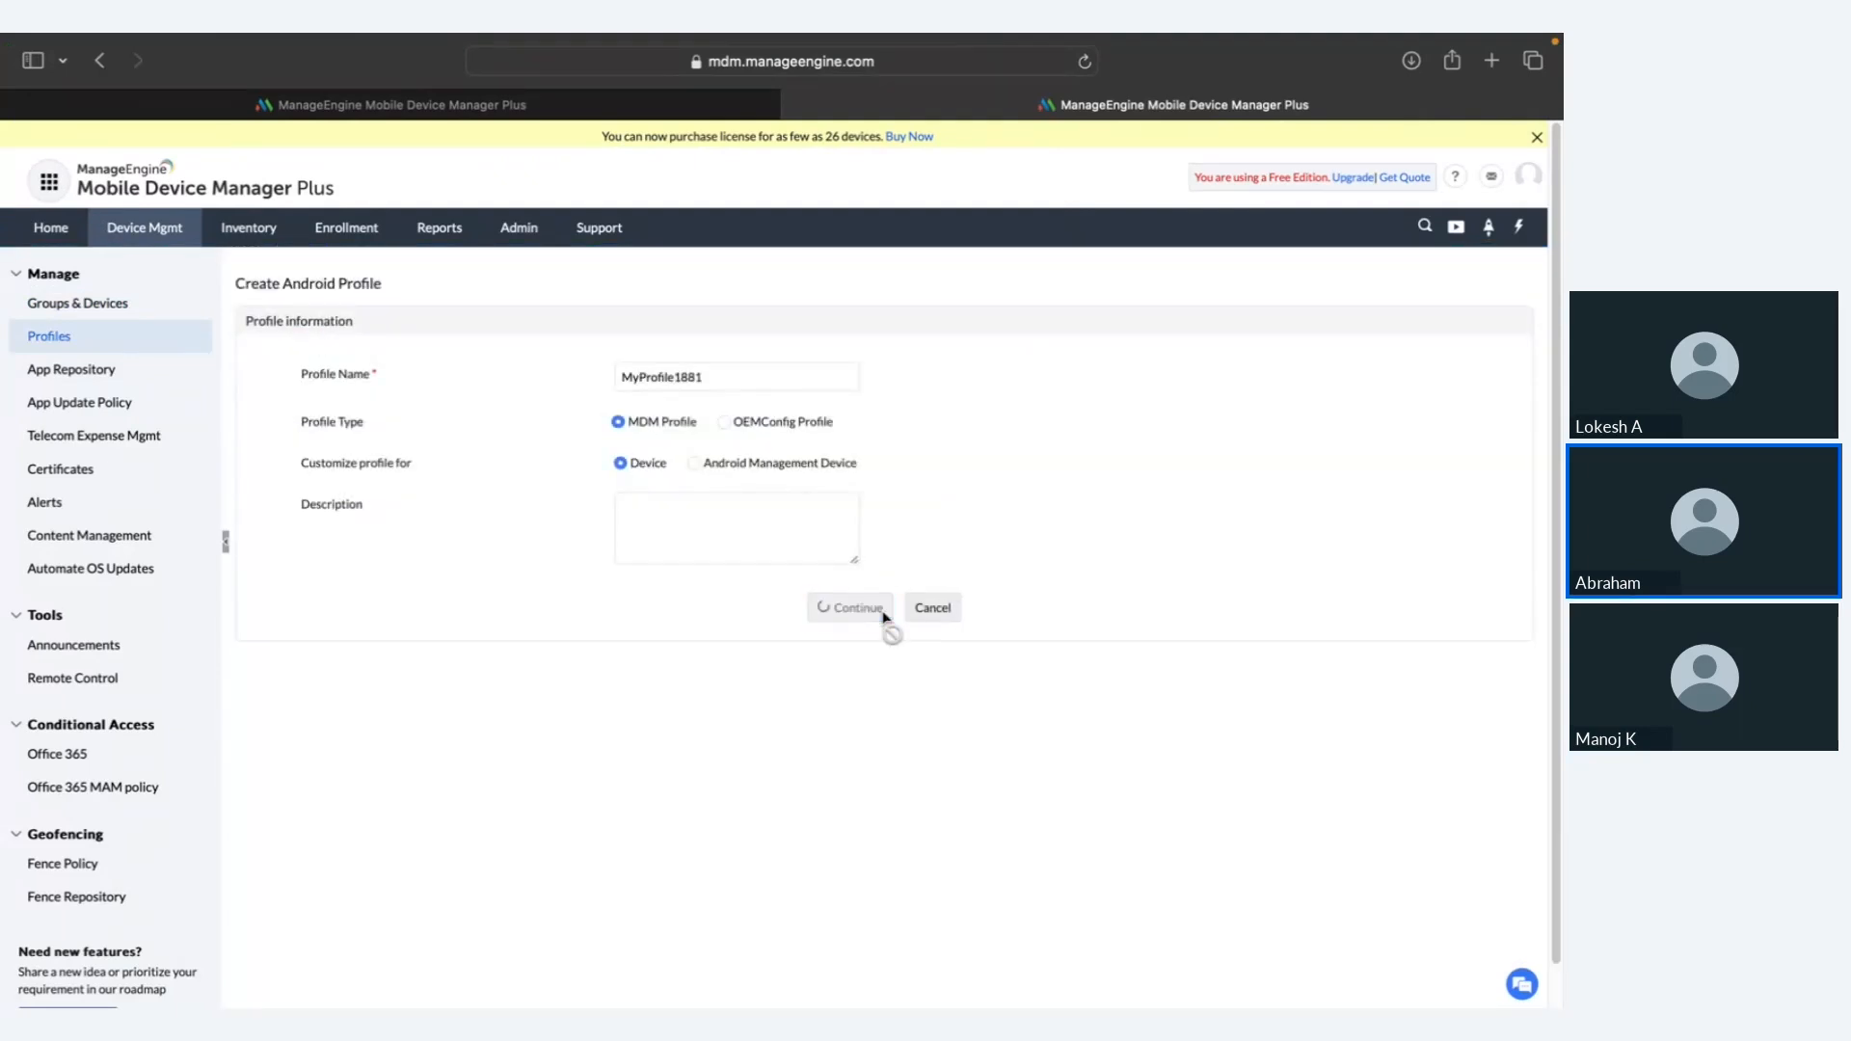
{"action": "left_click", "coordinate": [127, 640]}
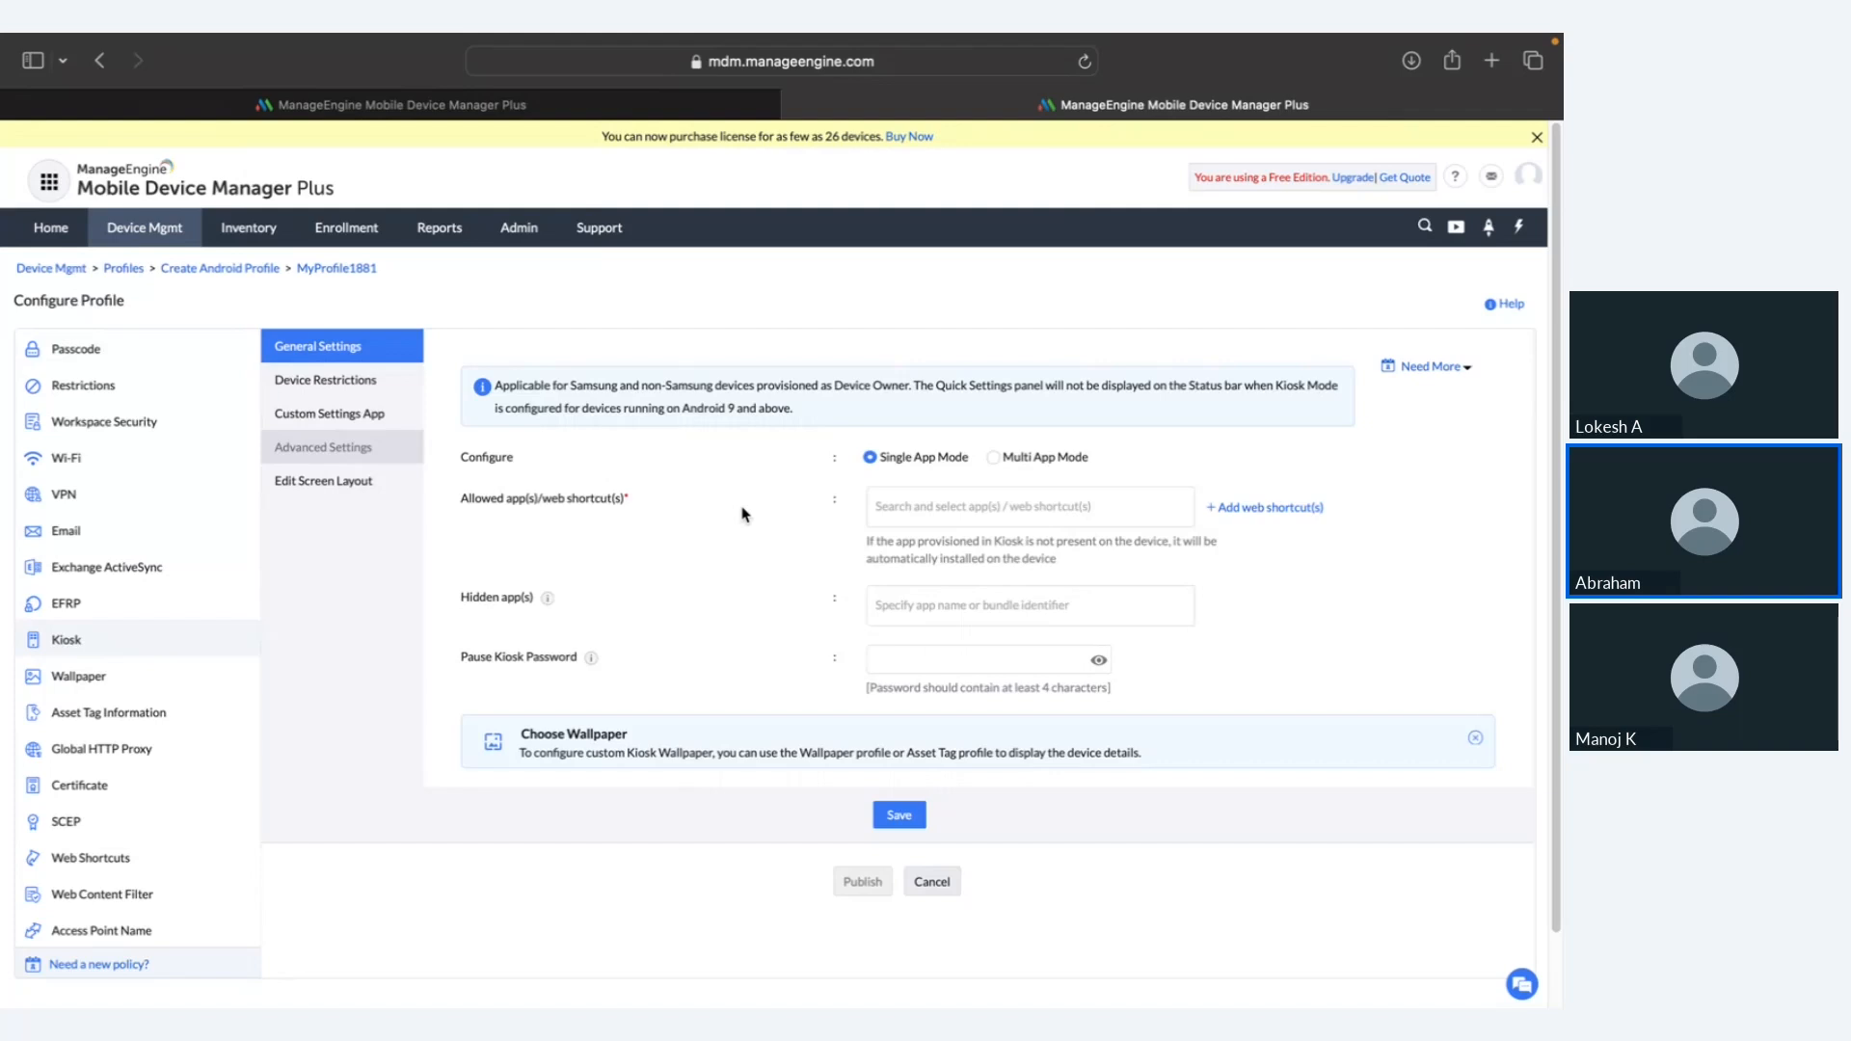
Step: Pick Samsung Notes as the single kiosk app, then switch the kiosk to Multi App Mode
{"action": "left_click", "coordinate": [947, 508]}
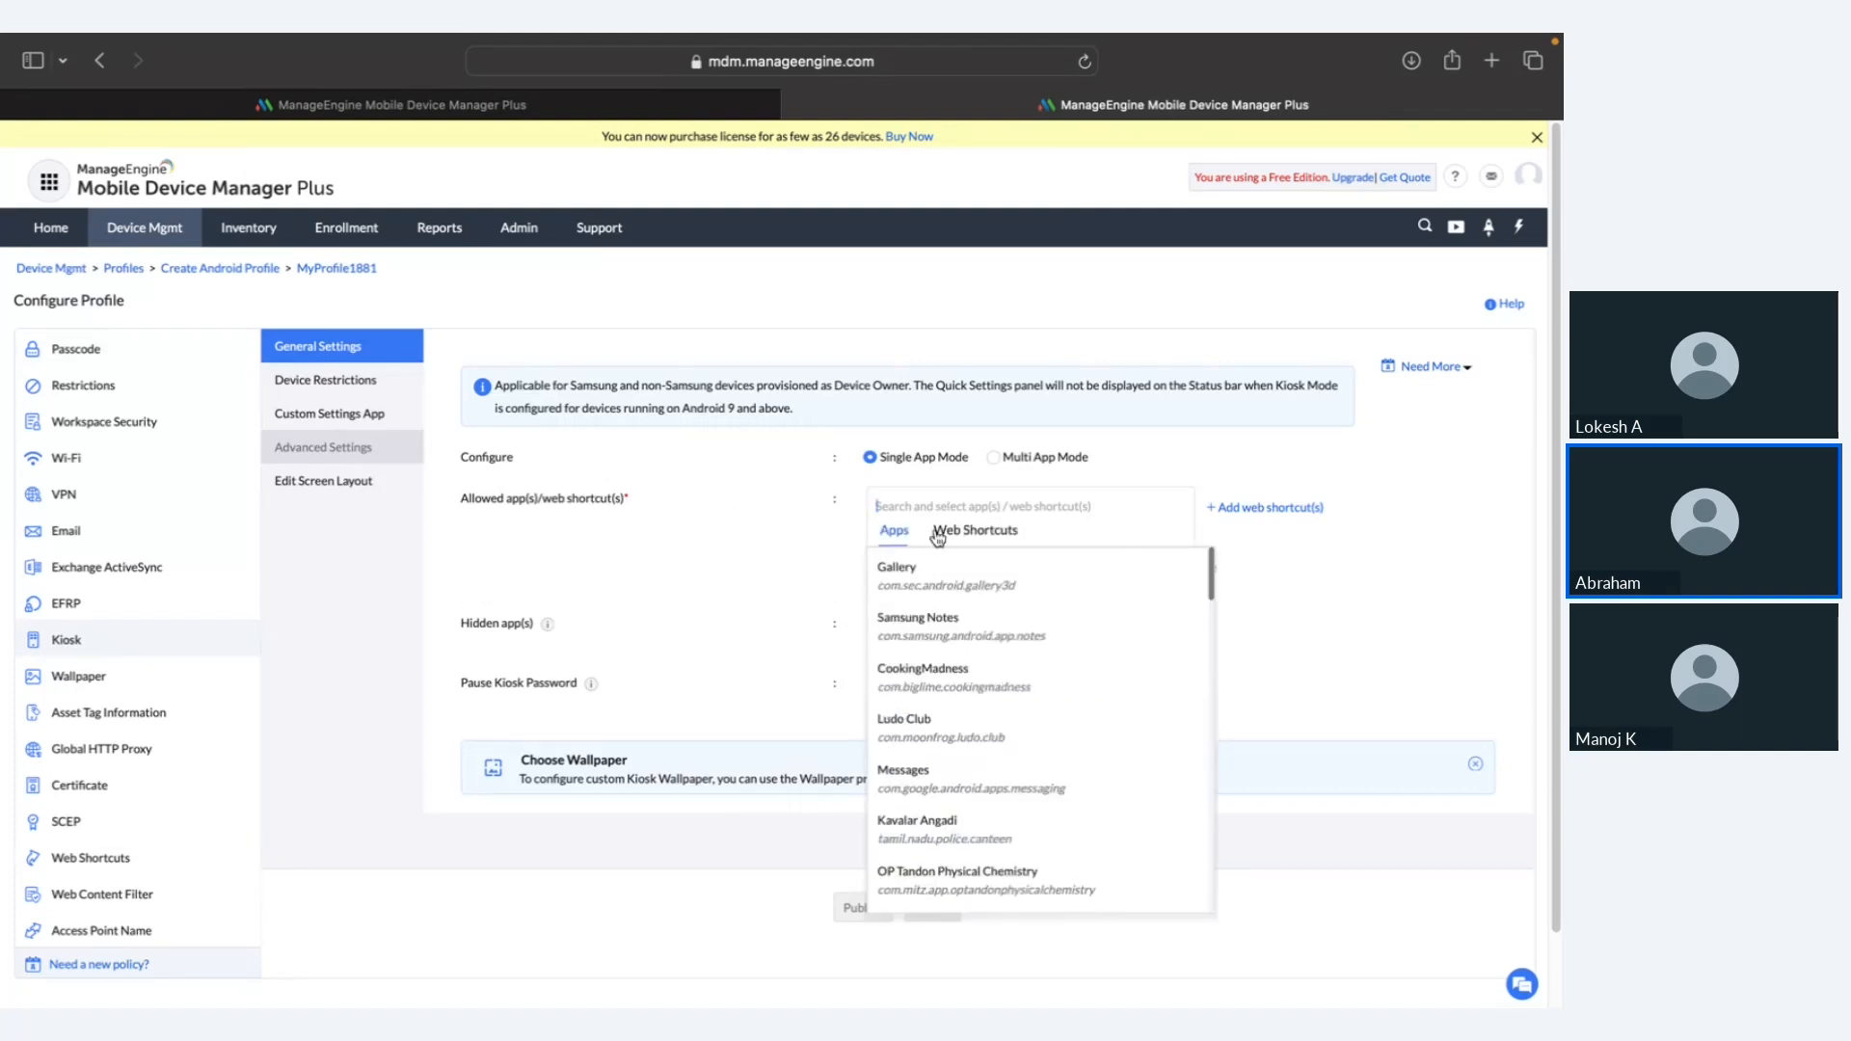
{"action": "left_click", "coordinate": [919, 627]}
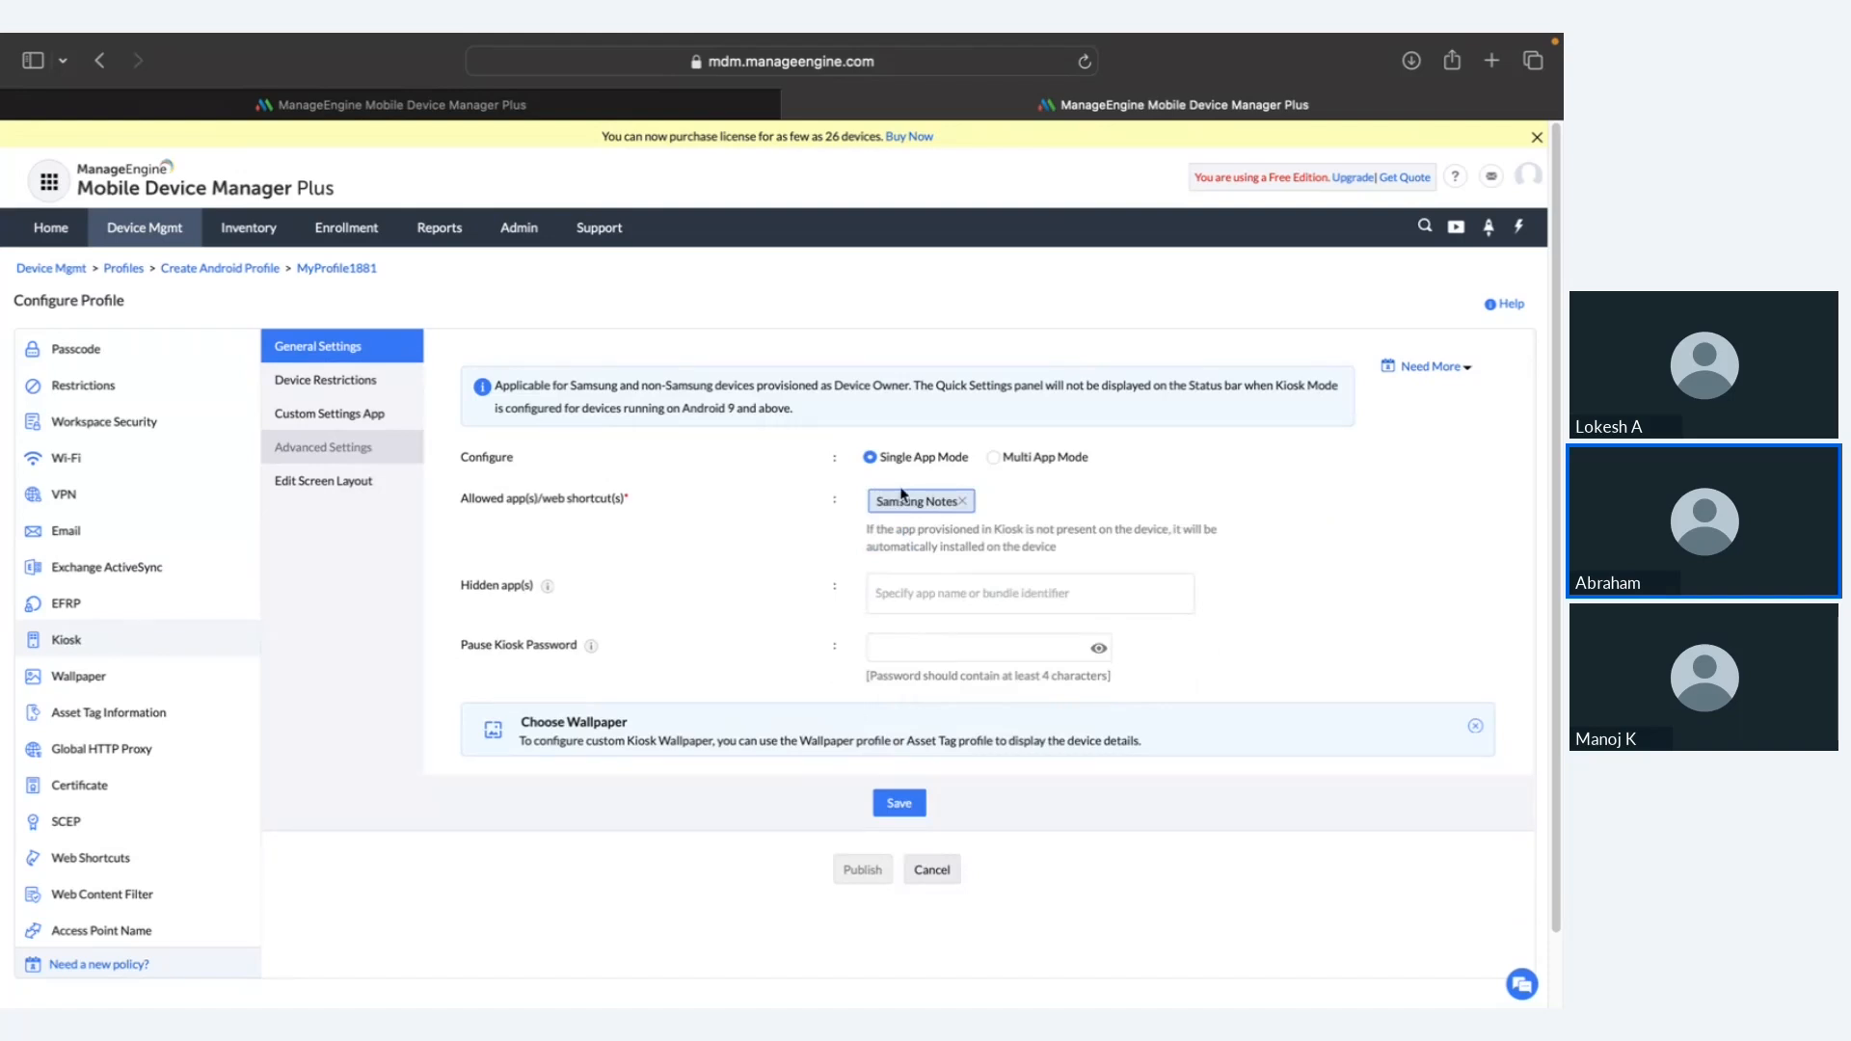
{"action": "left_click", "coordinate": [993, 459]}
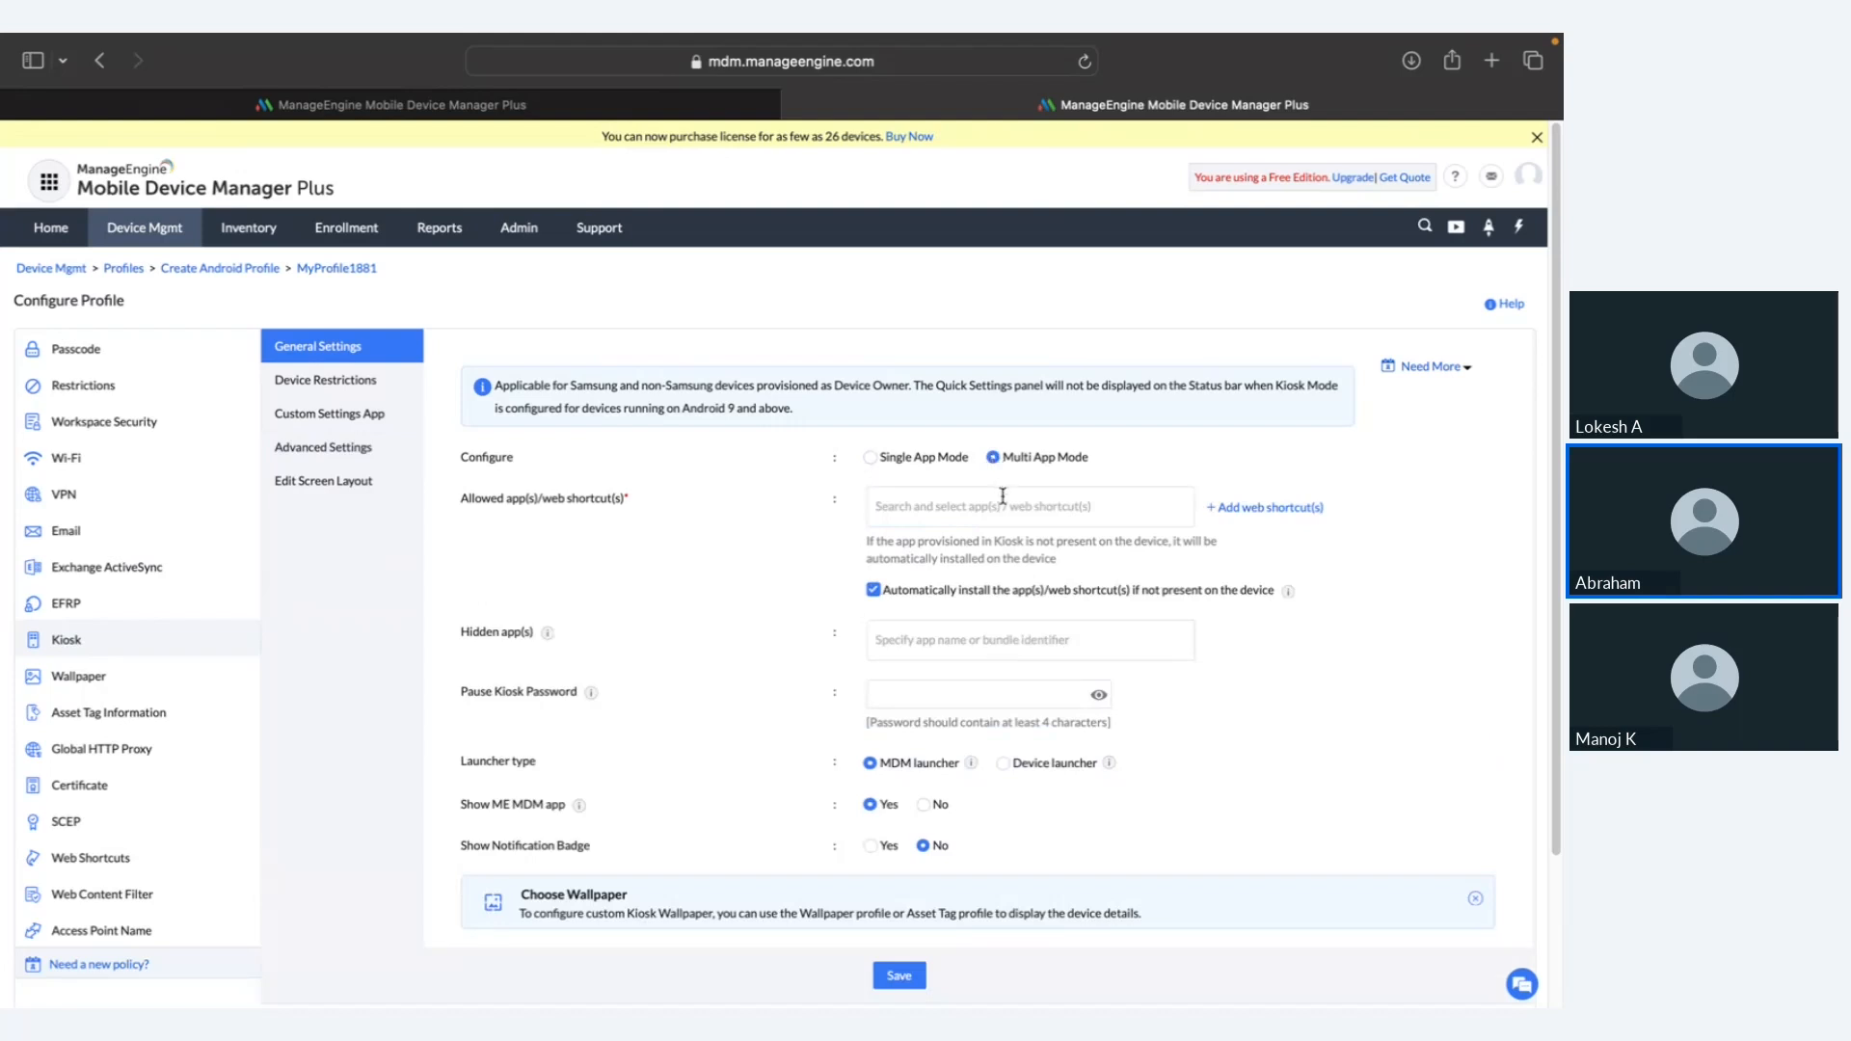
Step: Allow Gallery, Samsung Notes, CookingMadness, Ludo Club and Messages as the kiosk's apps
{"action": "left_click", "coordinate": [1002, 502]}
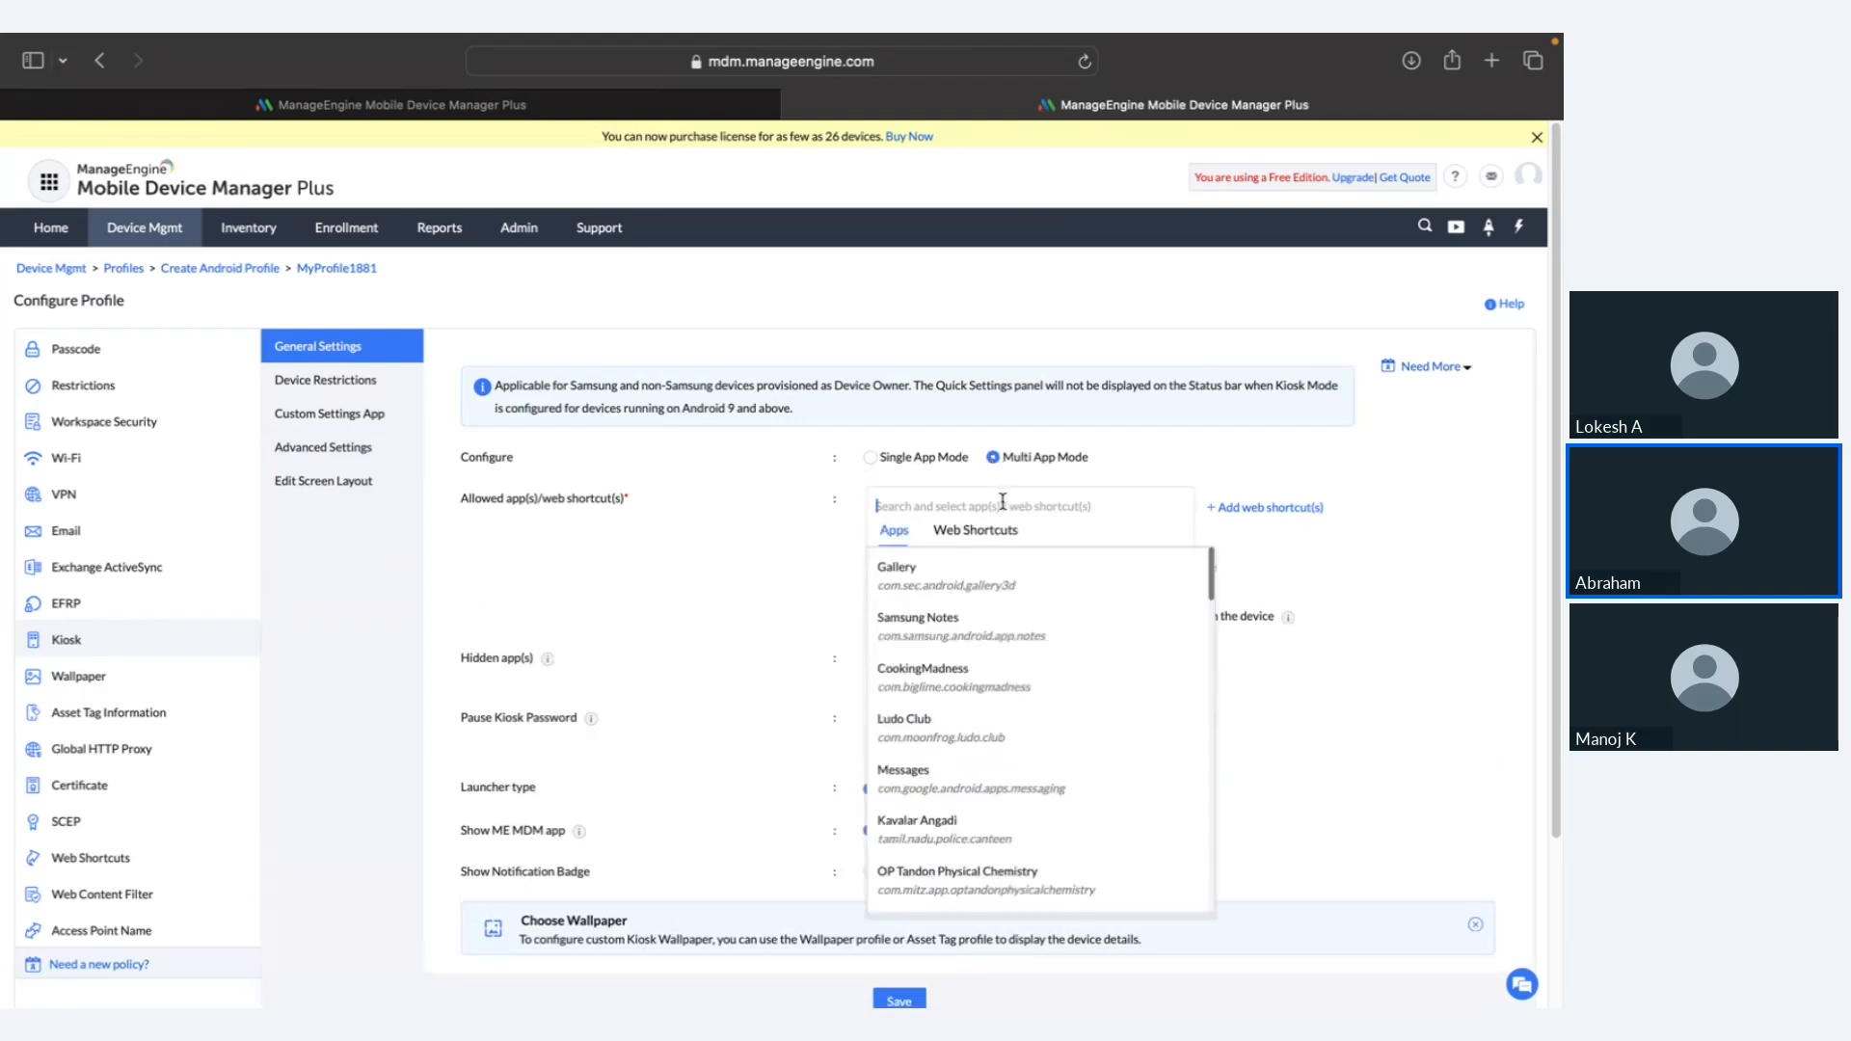
{"action": "left_click", "coordinate": [988, 595]}
{"action": "left_click", "coordinate": [981, 648]}
{"action": "left_click", "coordinate": [981, 699]}
{"action": "left_click", "coordinate": [979, 752]}
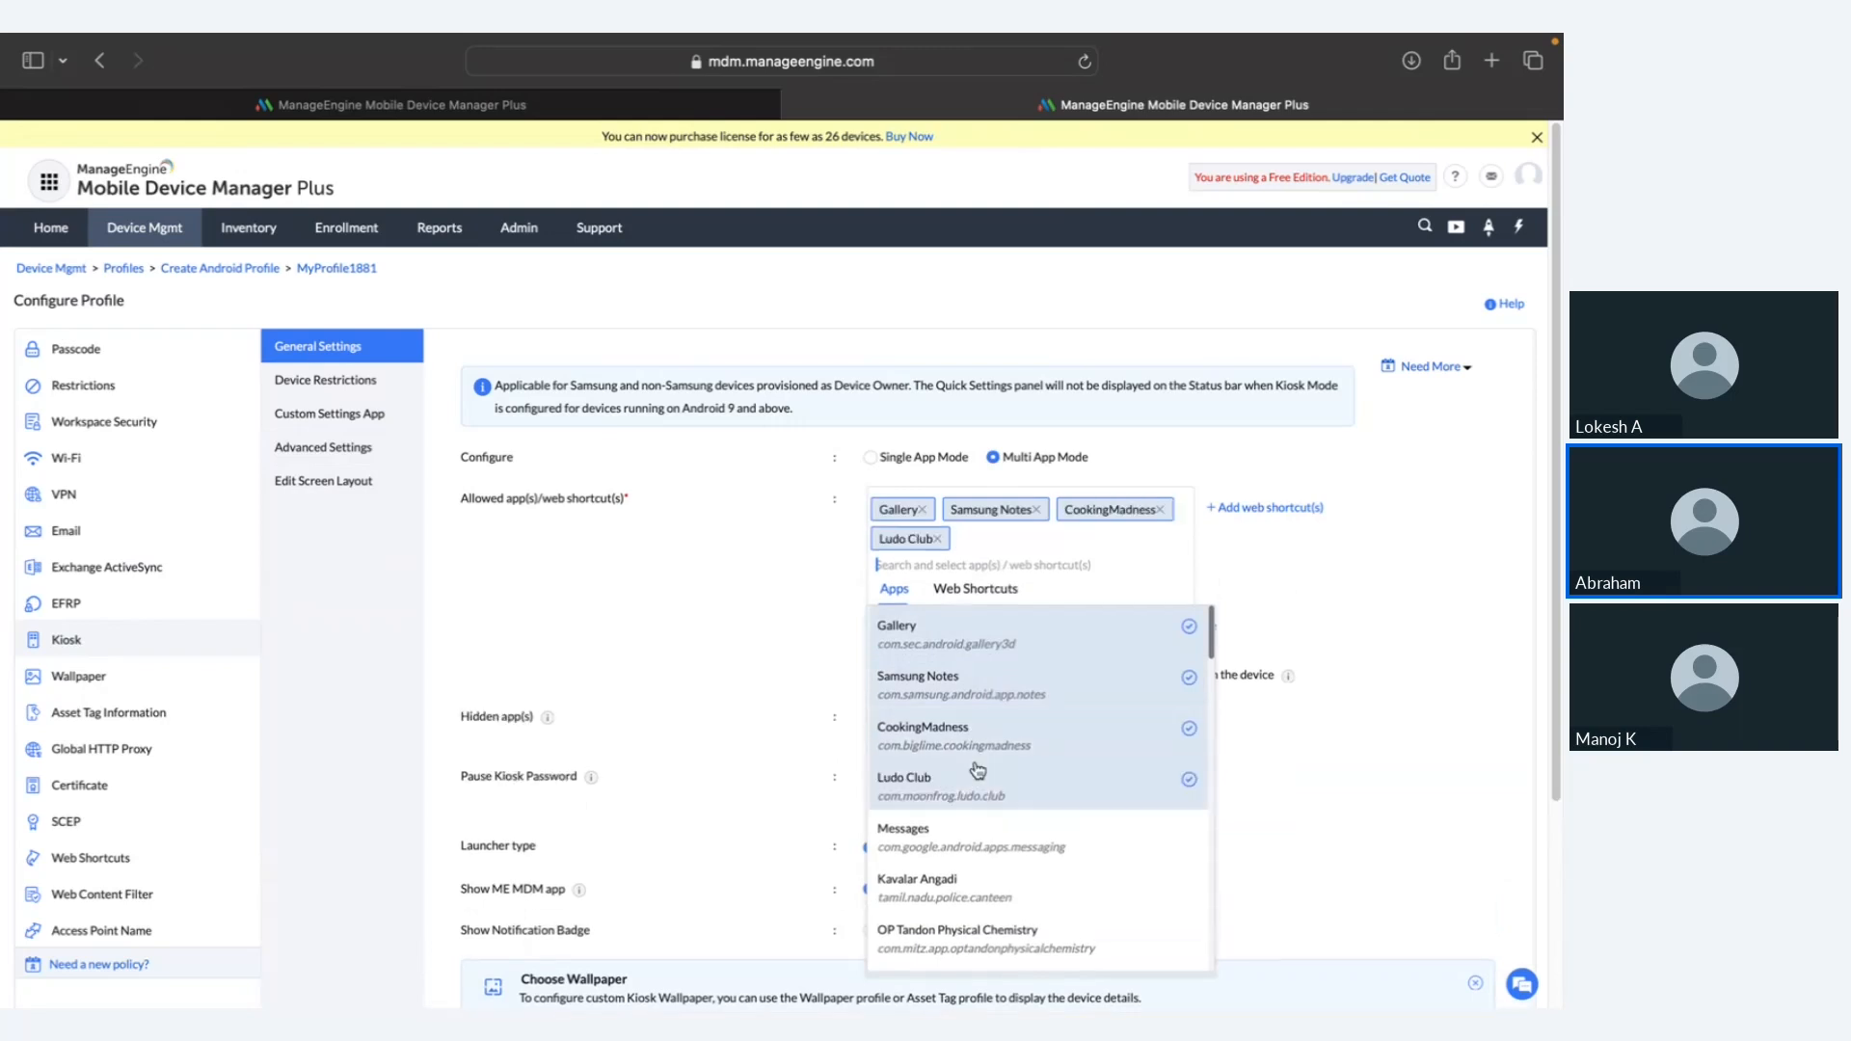
{"action": "left_click", "coordinate": [975, 837]}
{"action": "left_click", "coordinate": [1355, 631]}
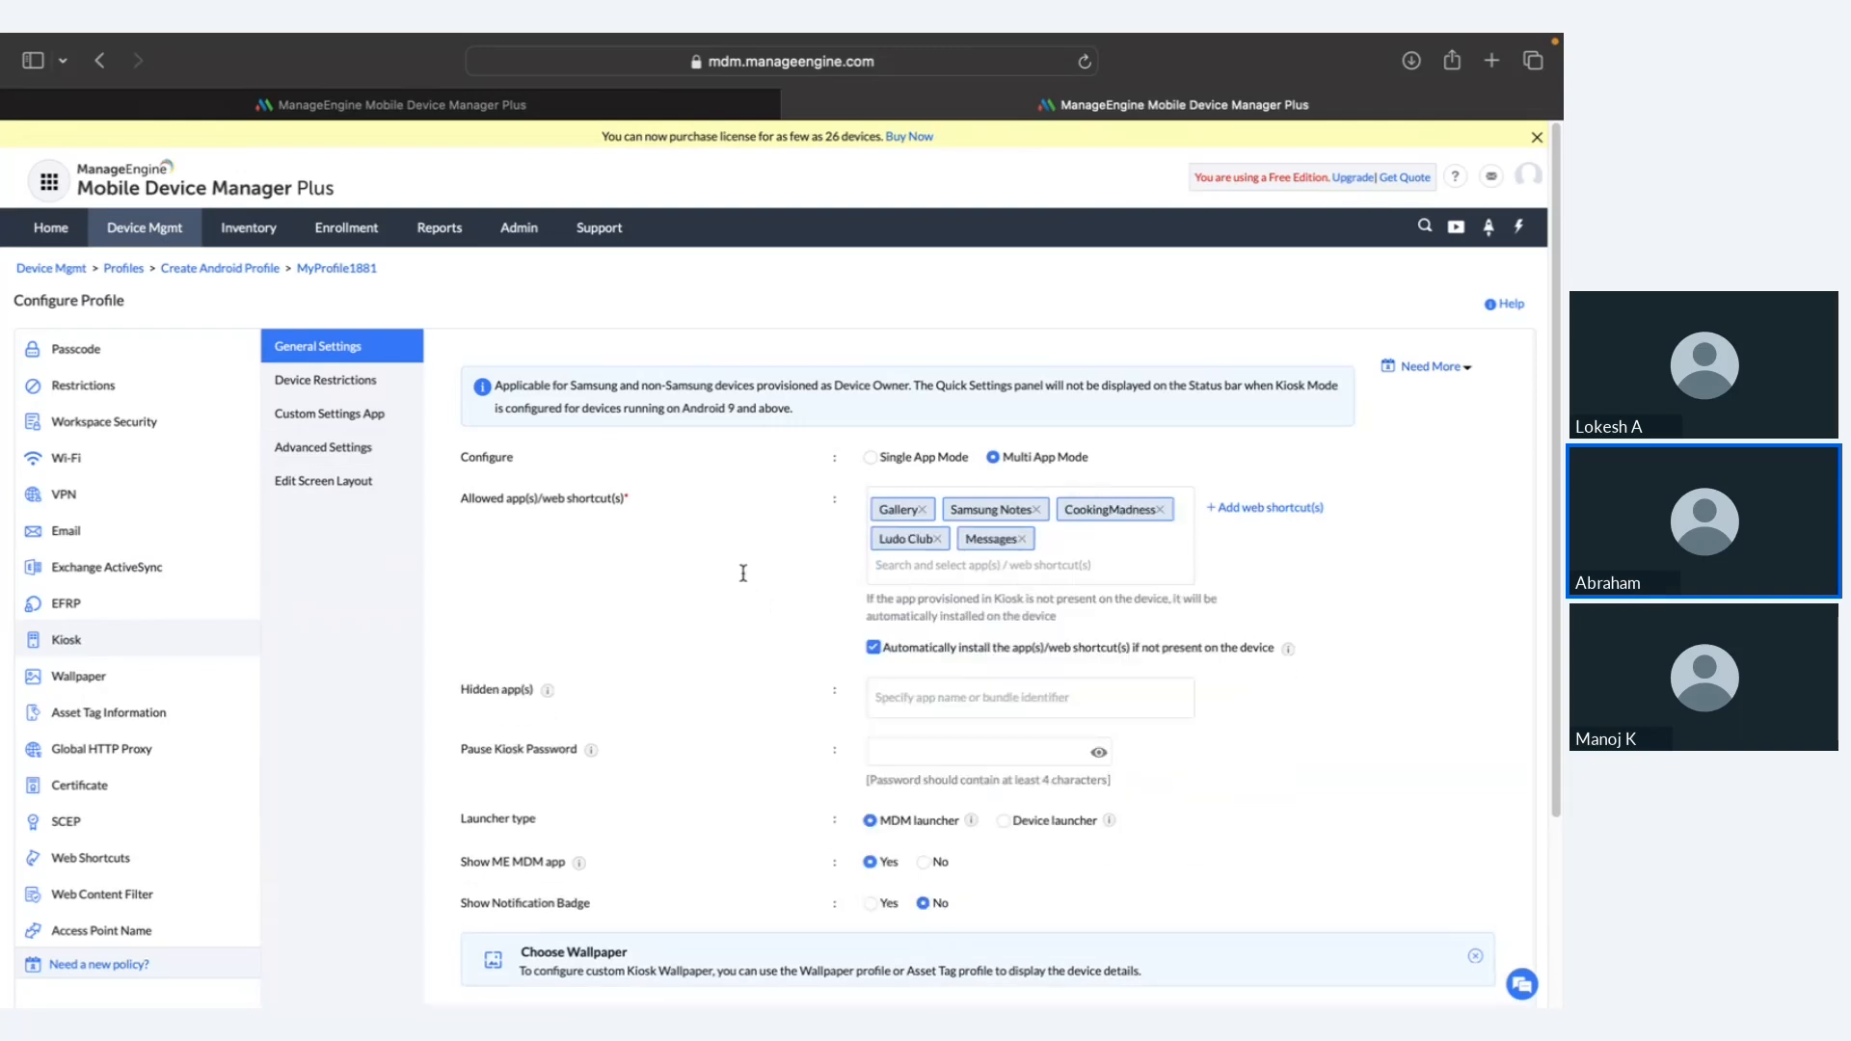
Step: In Device Restrictions, lock ringer and notification volumes at Max and media volume at 0%
{"action": "left_click", "coordinate": [379, 389]}
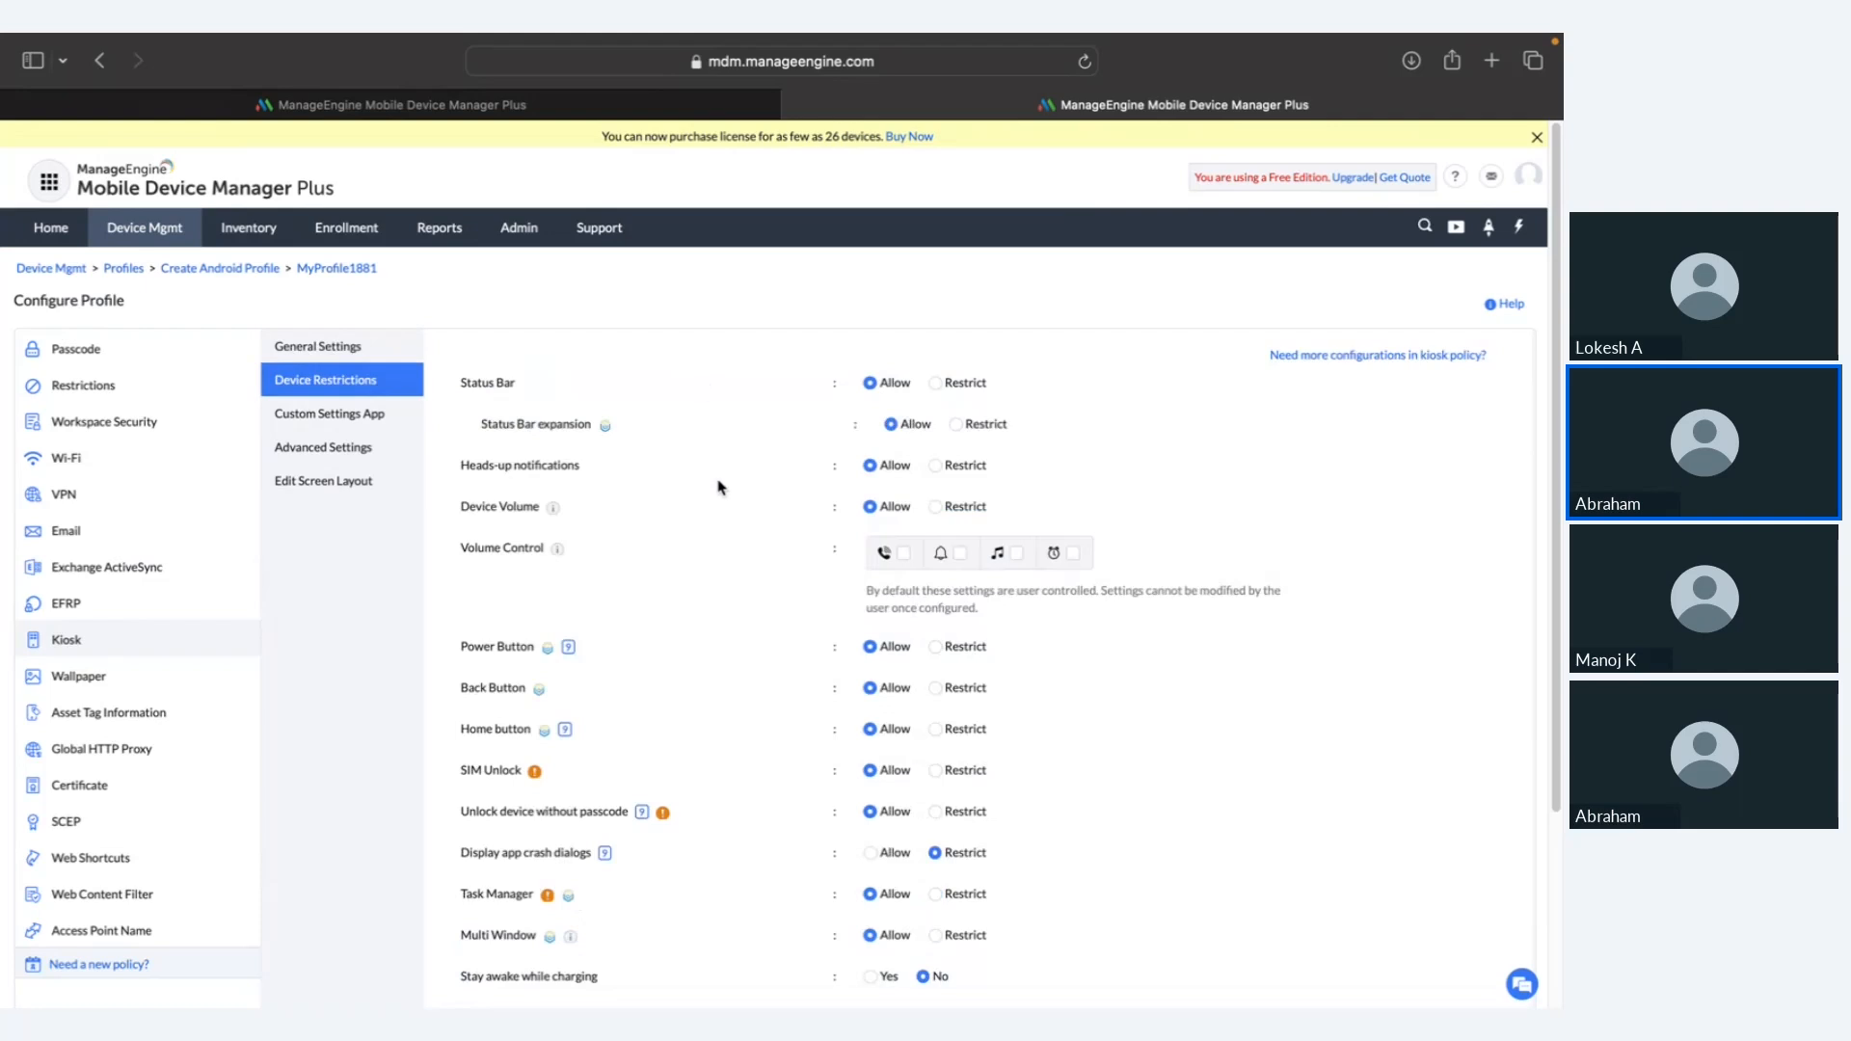
{"action": "scroll", "coordinate": [718, 520], "scroll_direction": "down", "scroll_amount": 1}
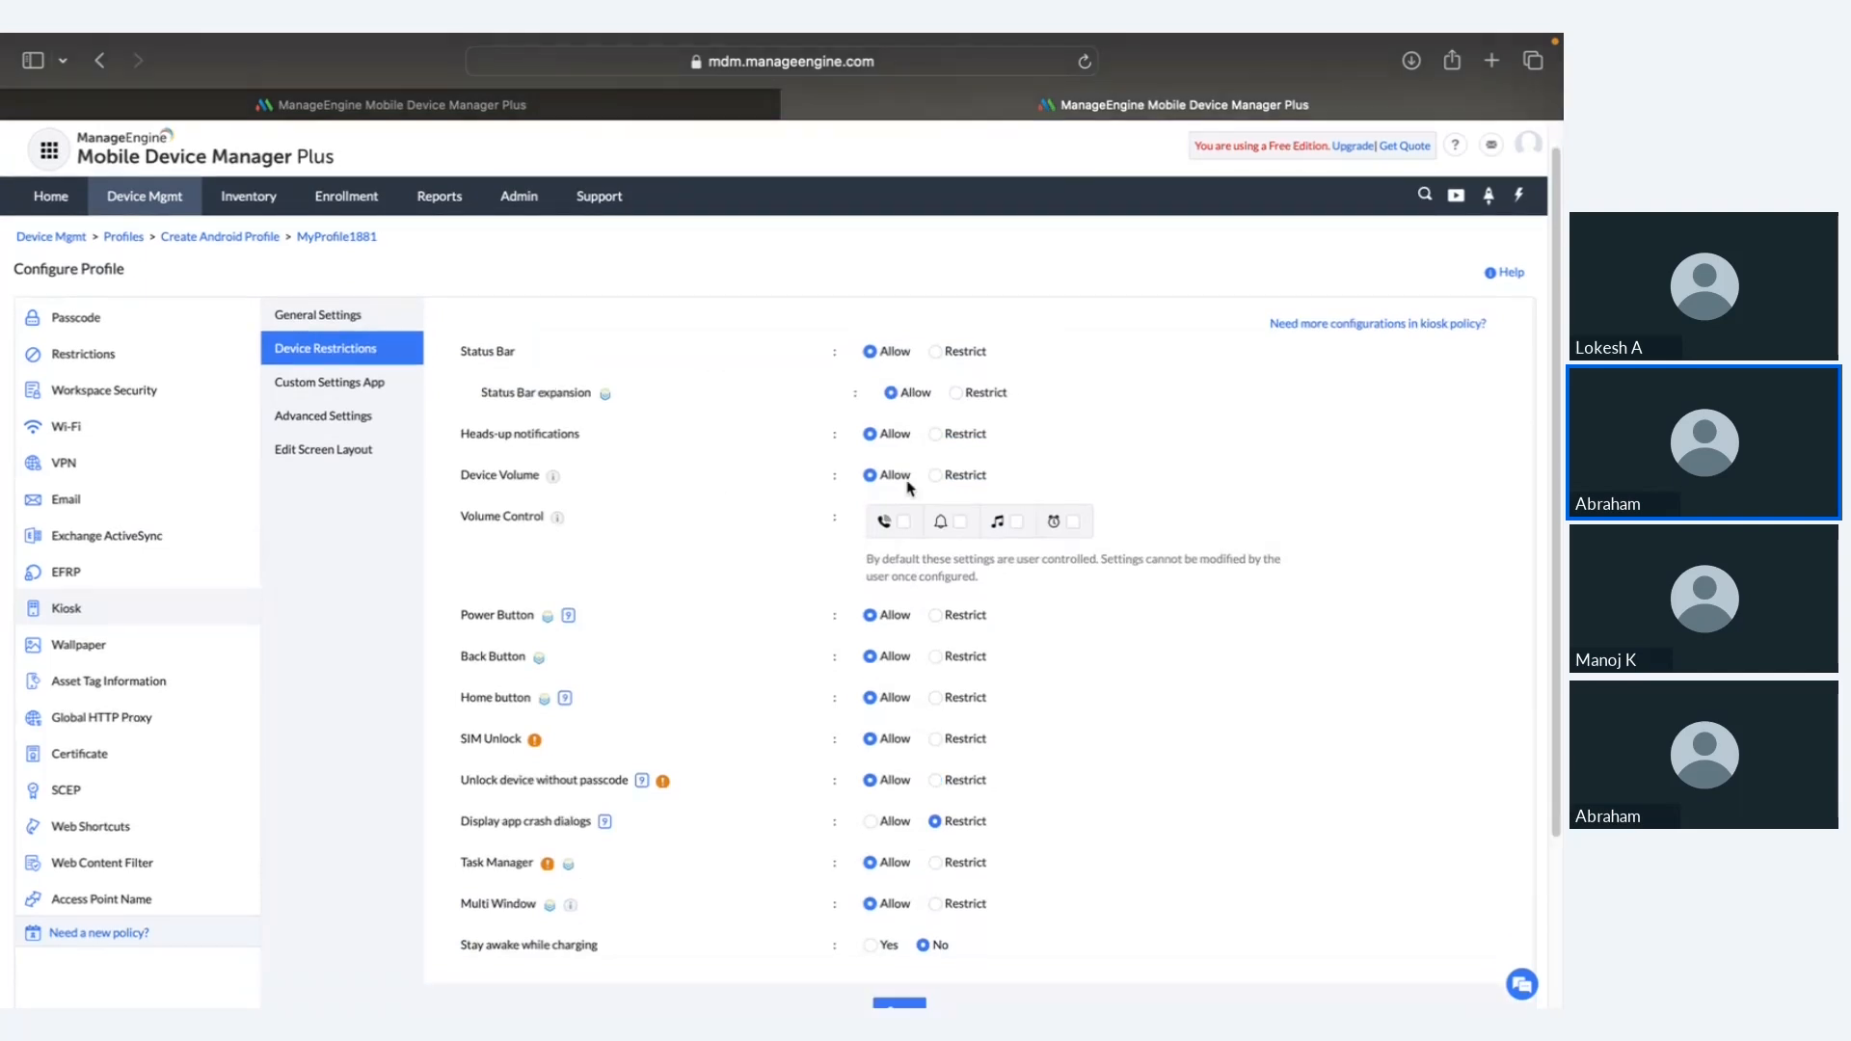
{"action": "left_click", "coordinate": [895, 522]}
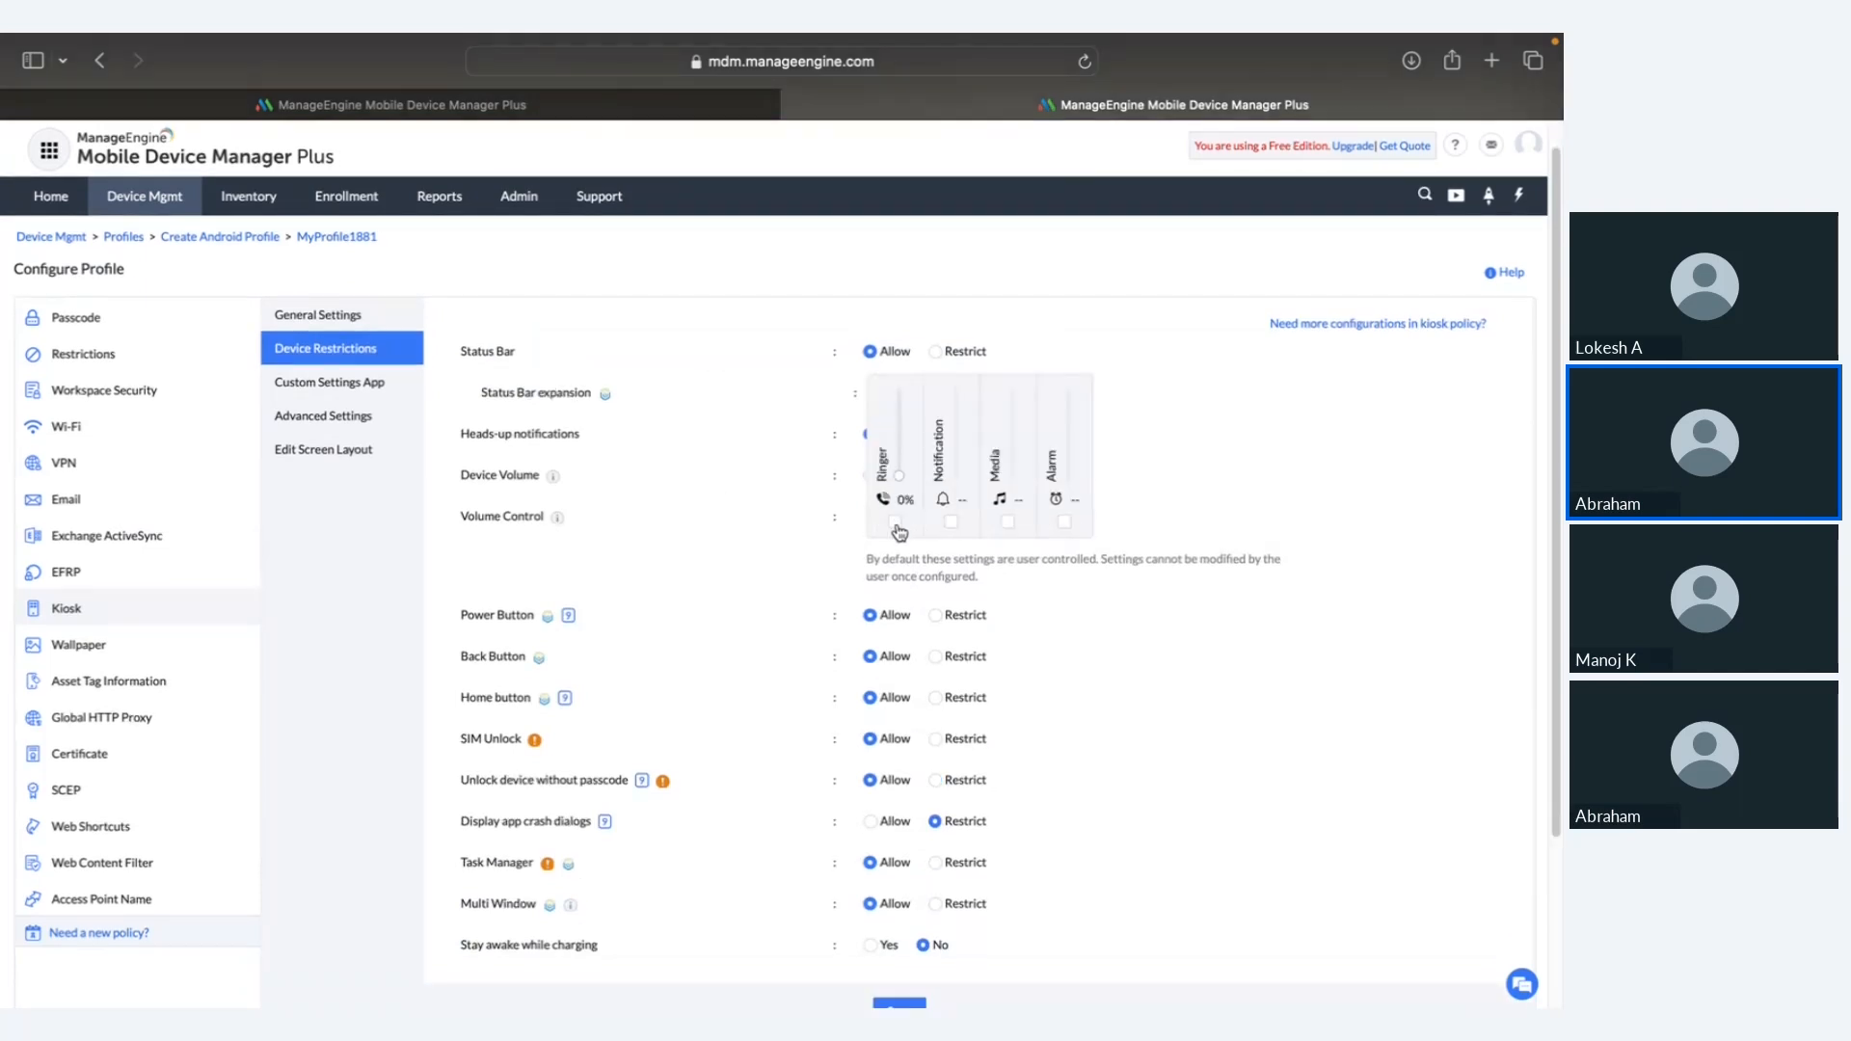
{"action": "left_click_drag", "start_coordinate": [899, 492], "coordinate": [903, 395]}
{"action": "left_click", "coordinate": [951, 521]}
{"action": "left_click_drag", "start_coordinate": [954, 482], "coordinate": [954, 396]}
{"action": "left_click", "coordinate": [1007, 522]}
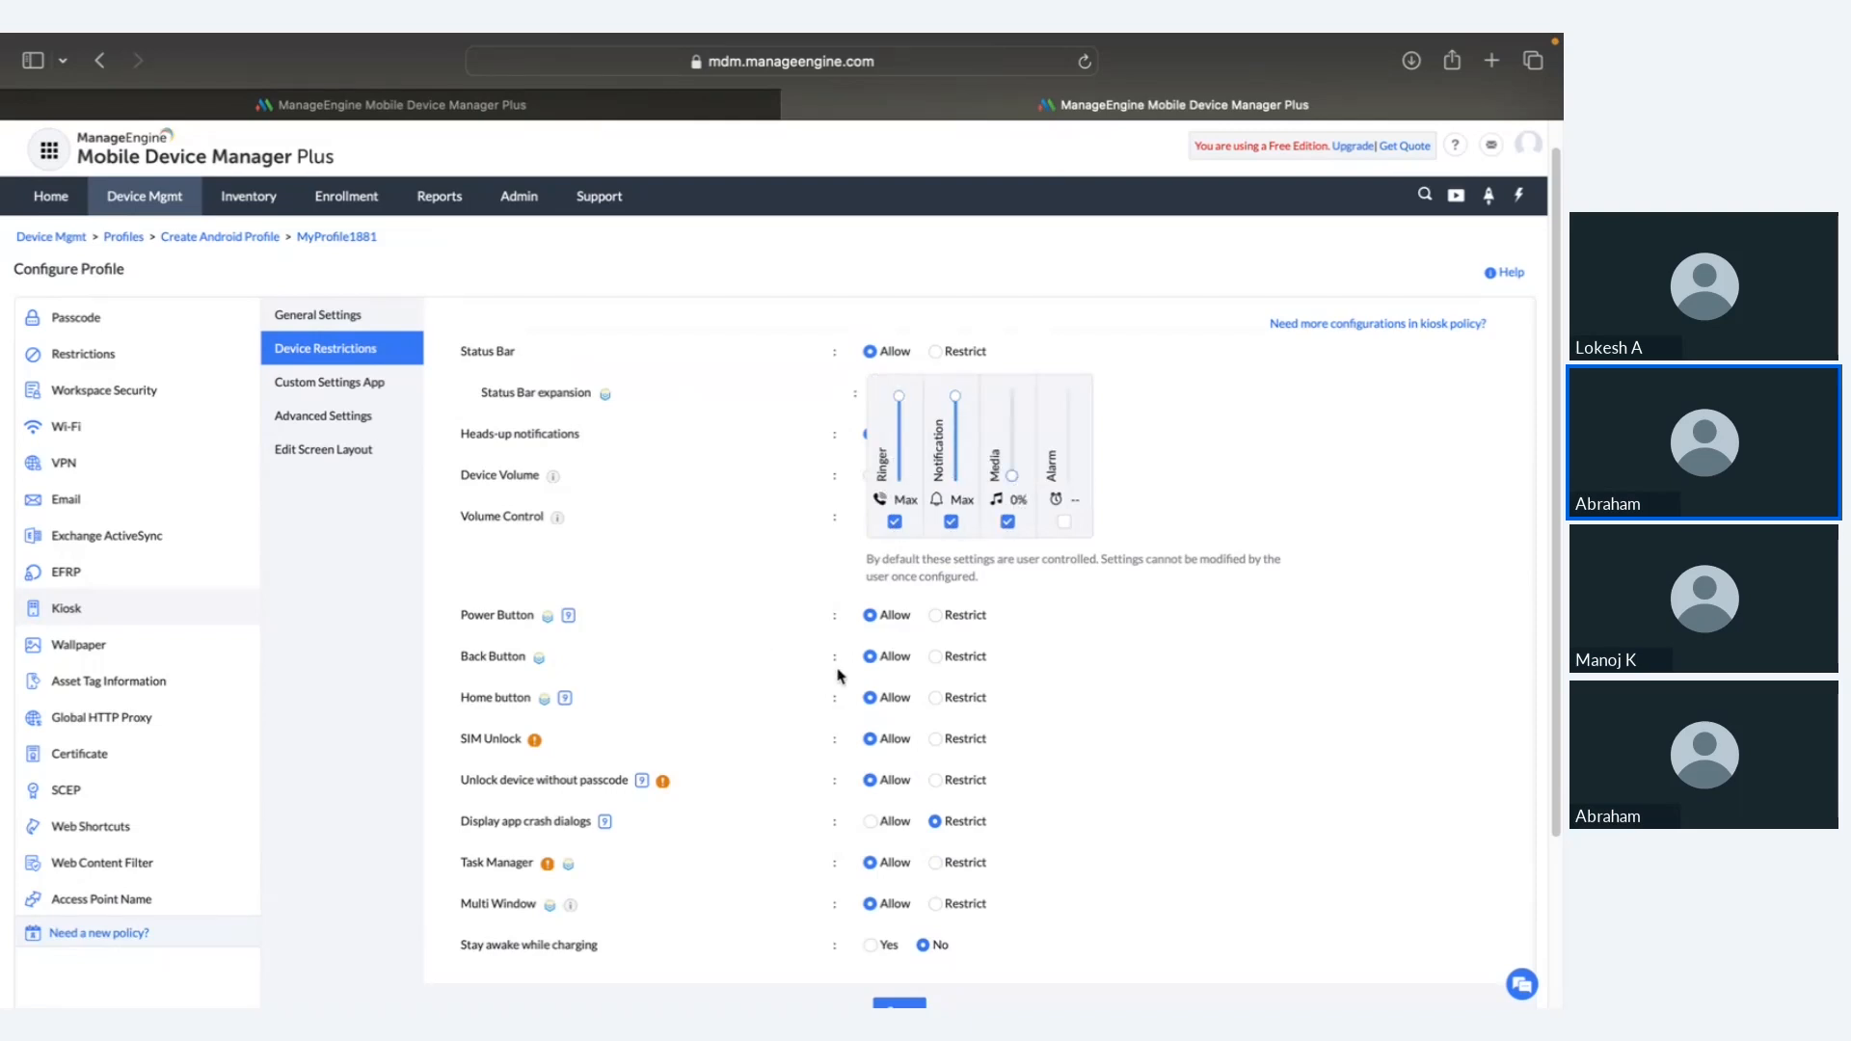
{"action": "scroll", "coordinate": [839, 675], "scroll_direction": "down", "scroll_amount": 1}
{"action": "left_click", "coordinate": [363, 375]}
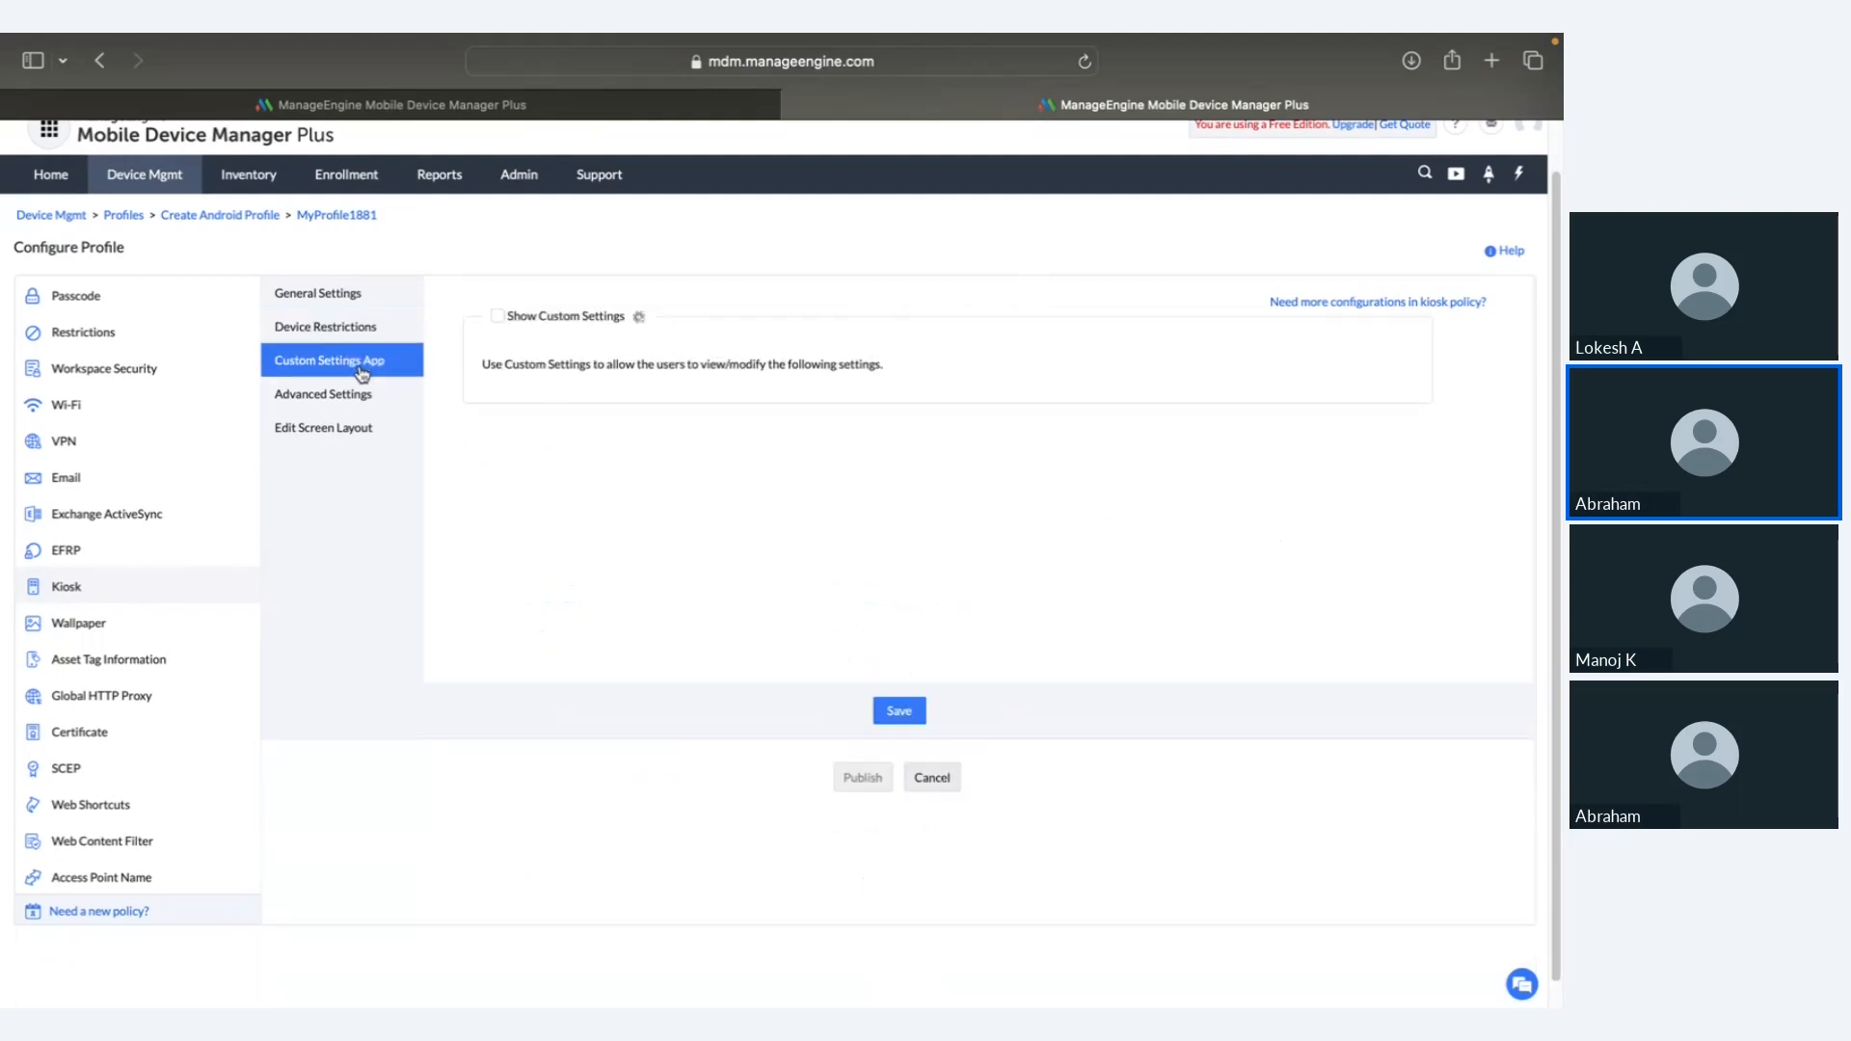
Step: Show custom settings to kiosk users, with Add Wi-Fi Network, Mobile Networks and Bluetooth set to Yes
{"action": "left_click", "coordinate": [498, 318]}
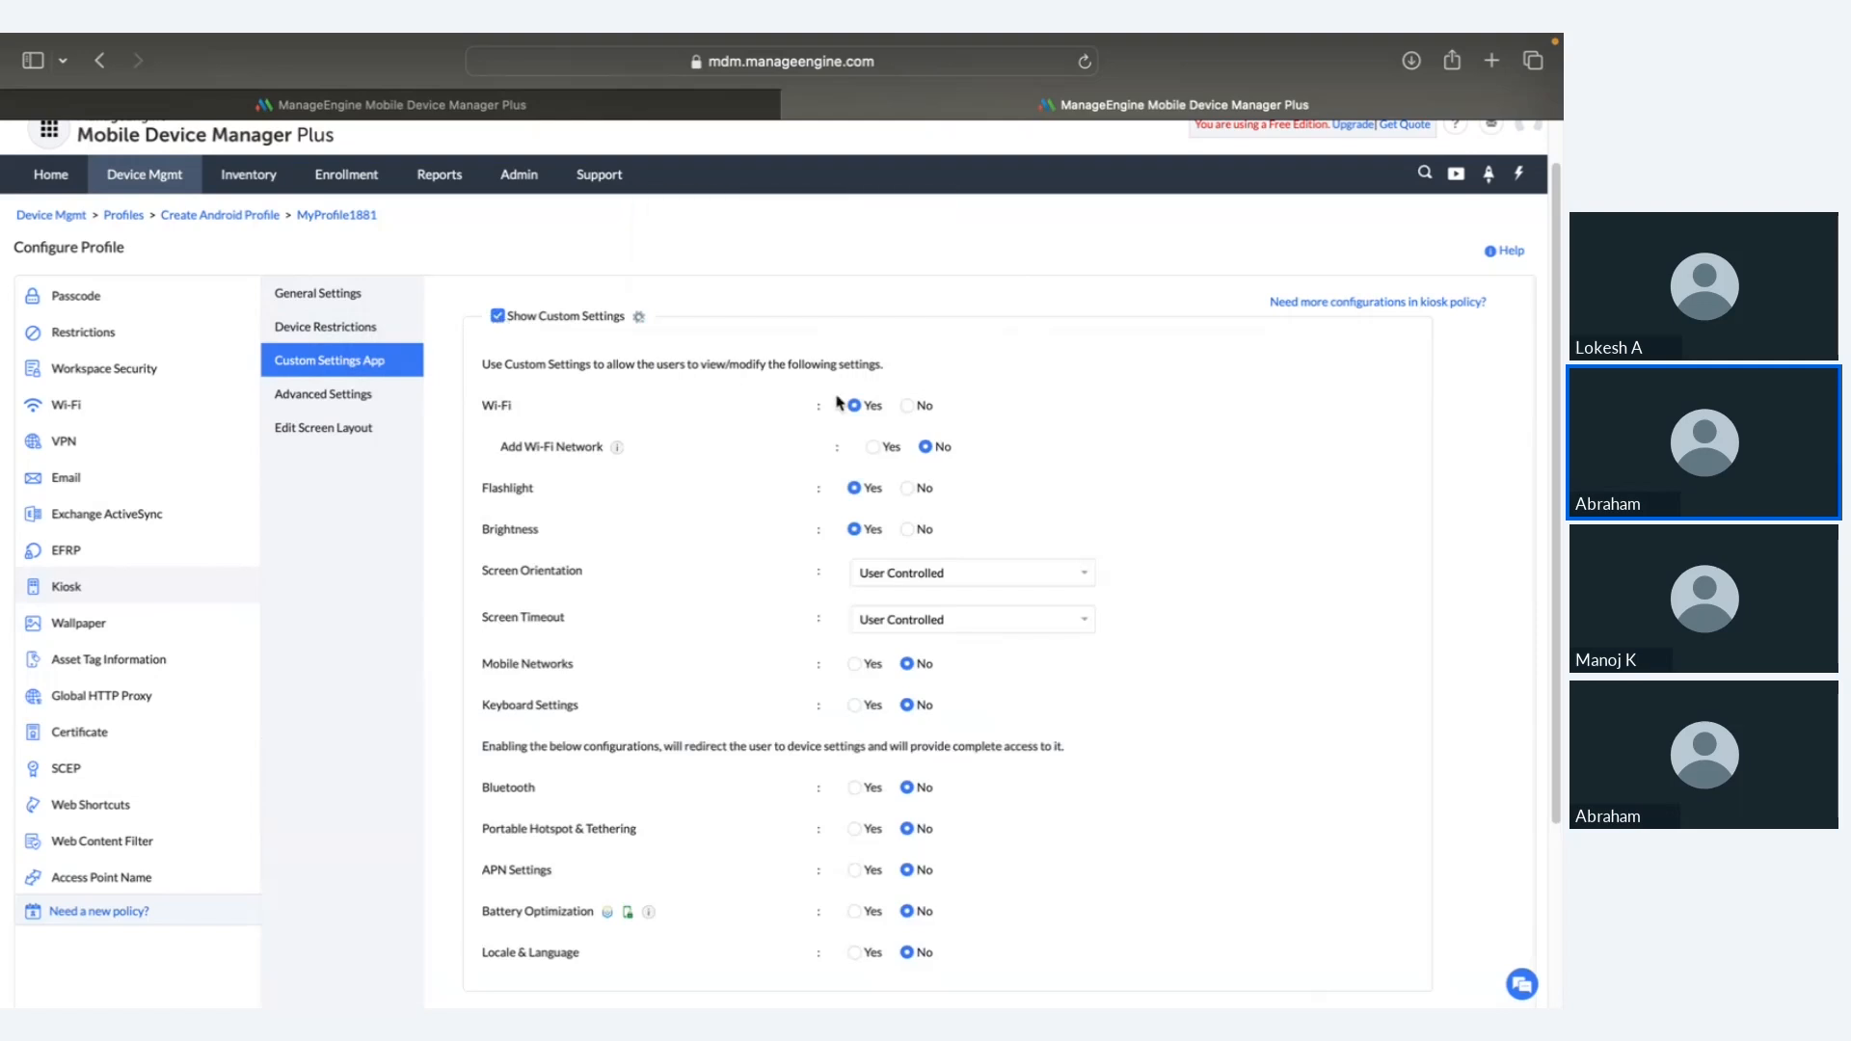
{"action": "scroll", "coordinate": [836, 402], "scroll_direction": "down", "scroll_amount": 1}
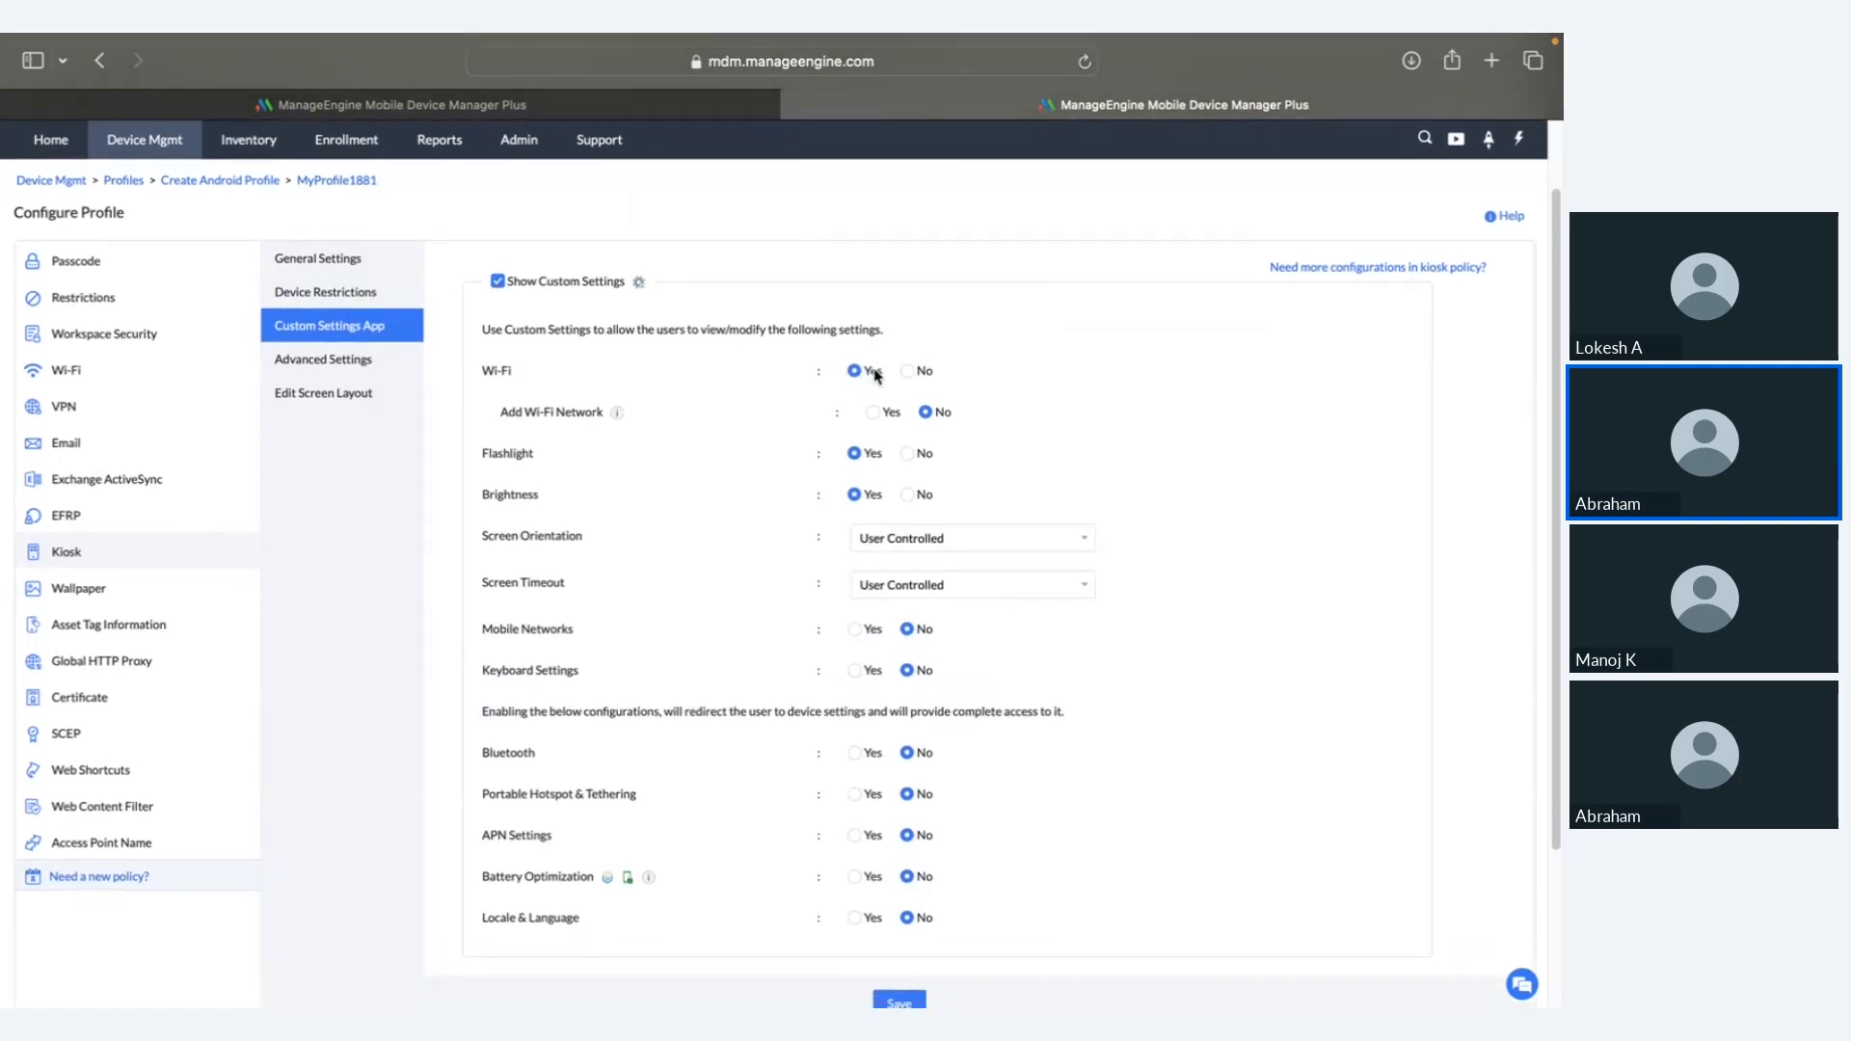
{"action": "scroll", "coordinate": [857, 376], "scroll_direction": "down", "scroll_amount": 1}
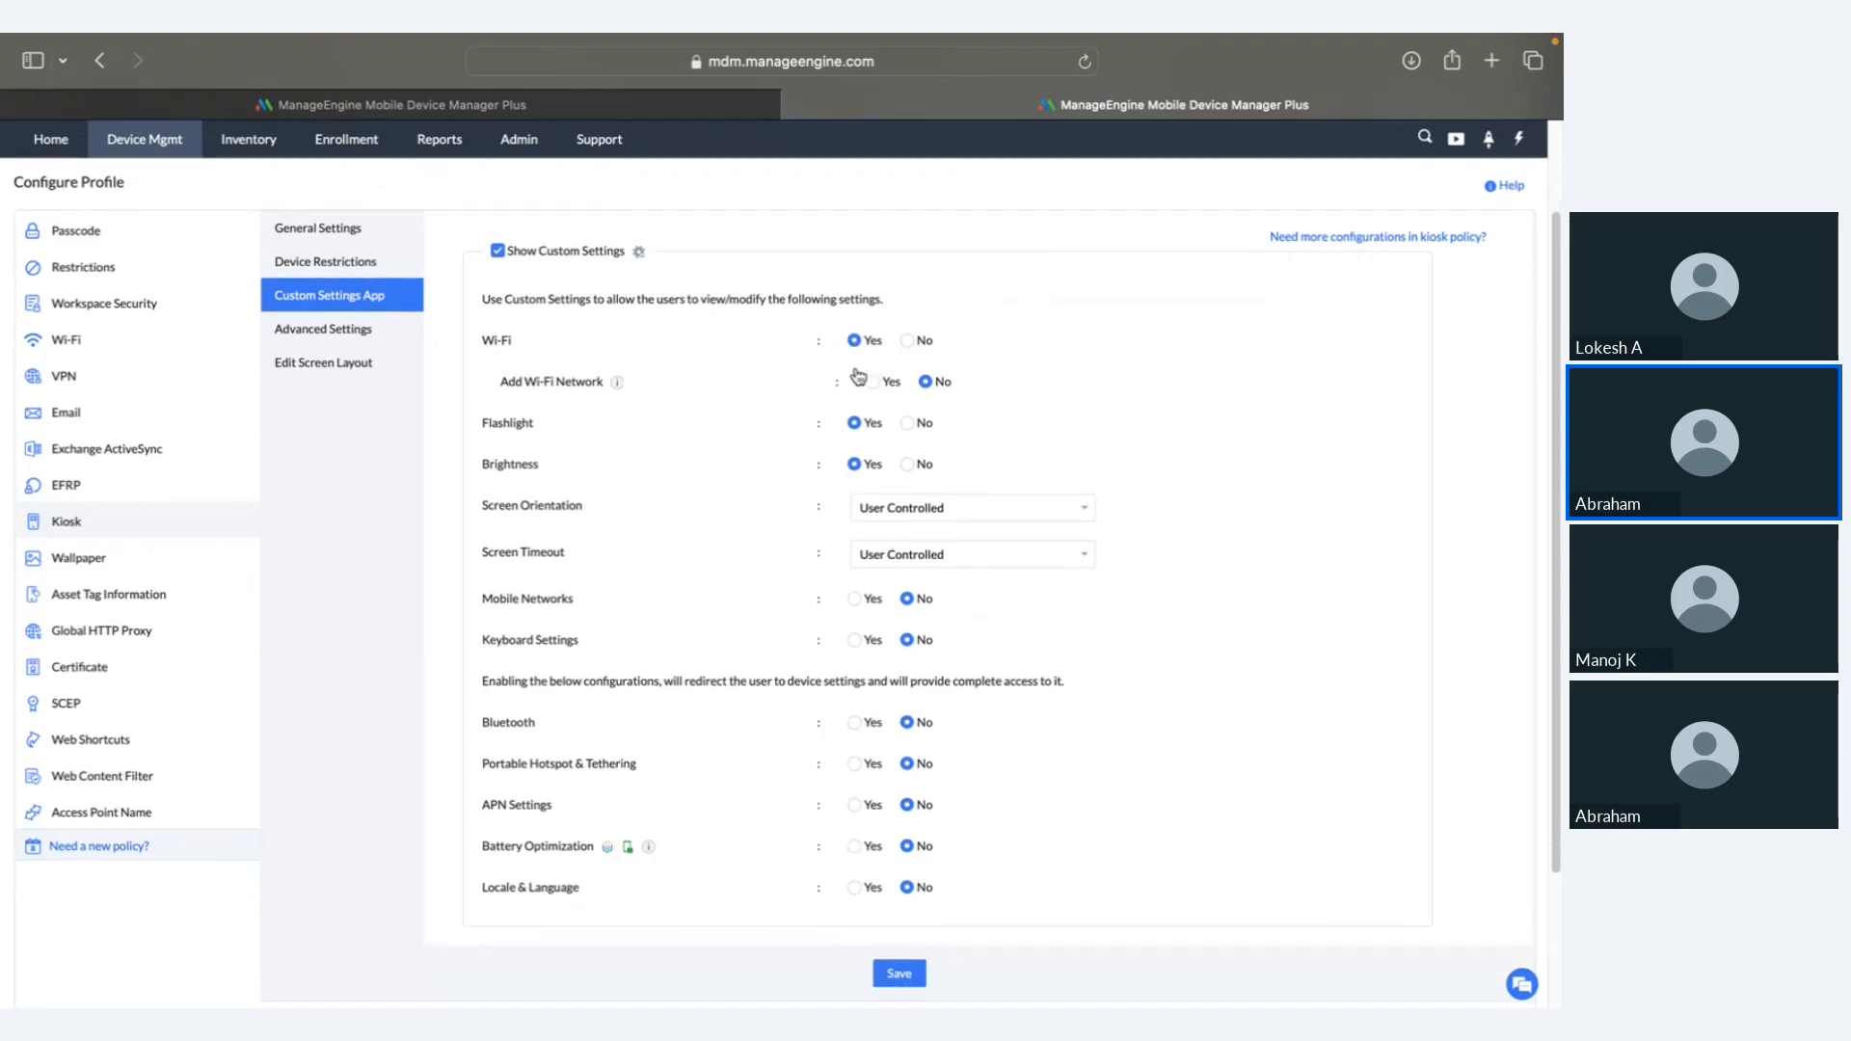
{"action": "left_click", "coordinate": [873, 383]}
{"action": "scroll", "coordinate": [876, 389], "scroll_direction": "down", "scroll_amount": 1}
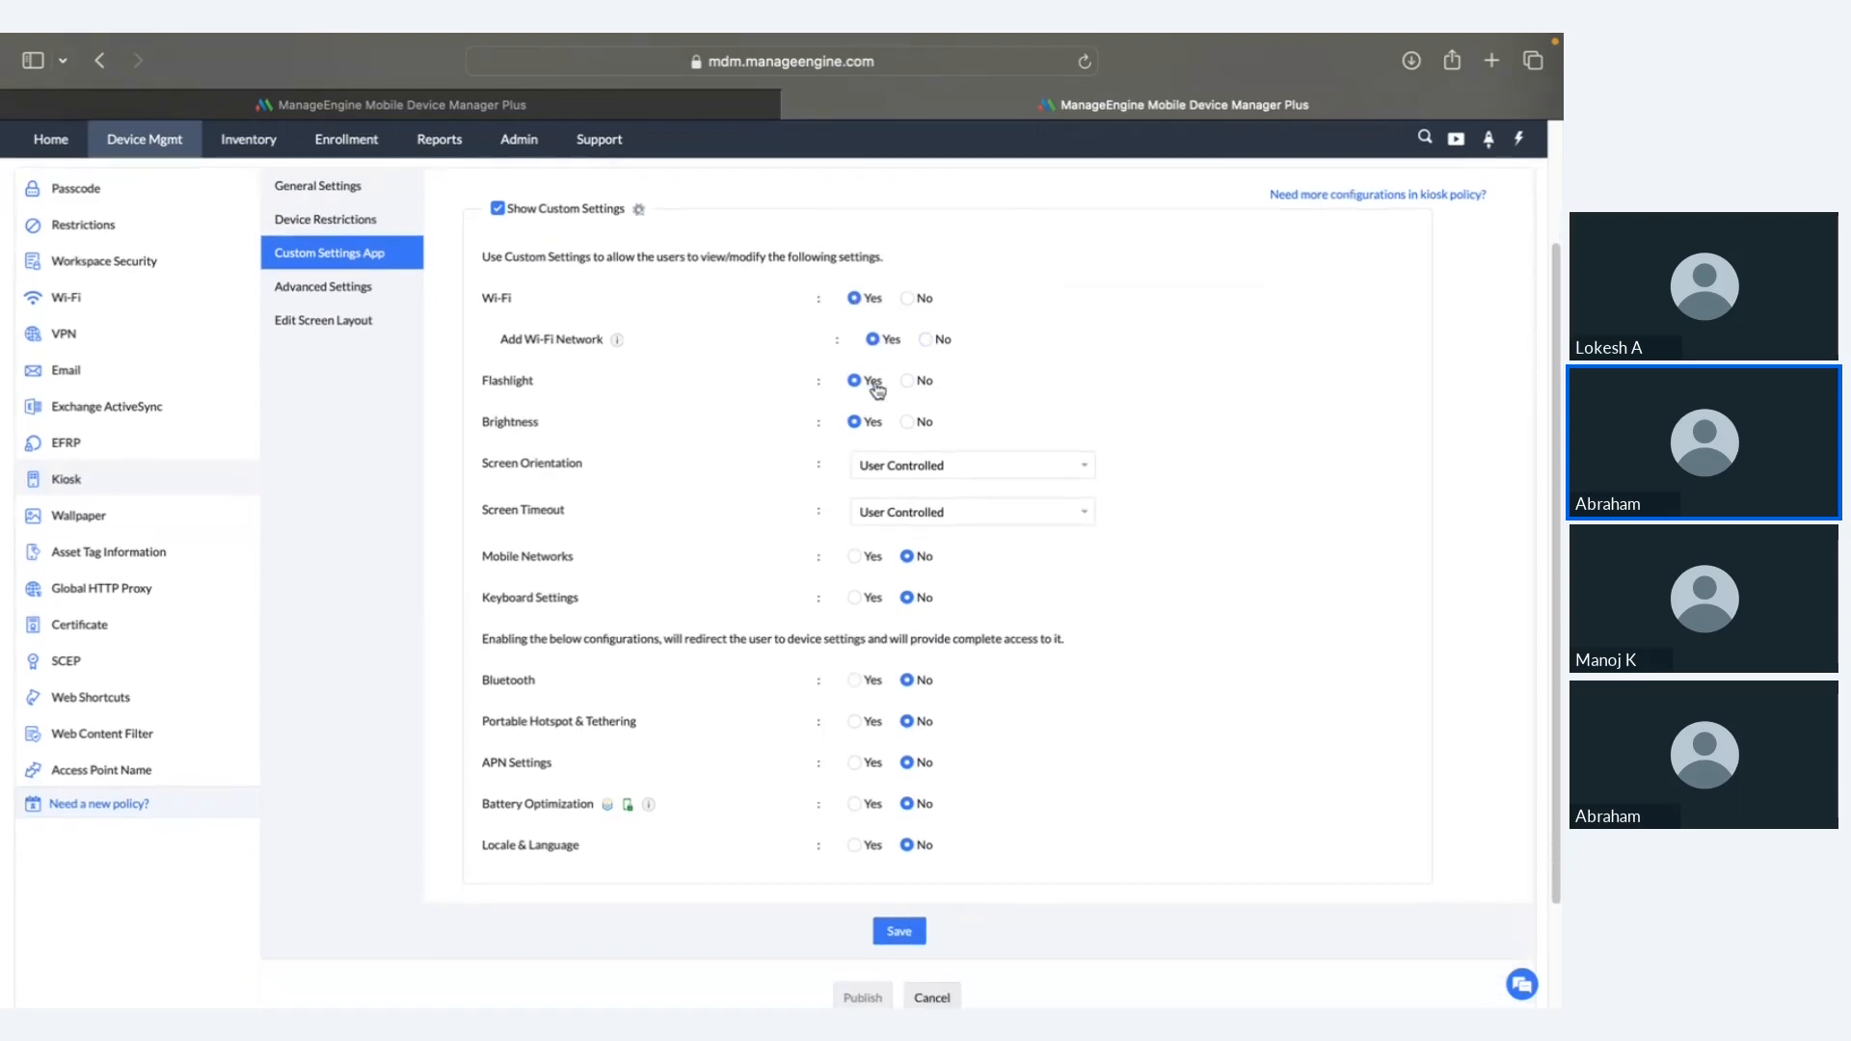
{"action": "scroll", "coordinate": [874, 428], "scroll_direction": "down", "scroll_amount": 2}
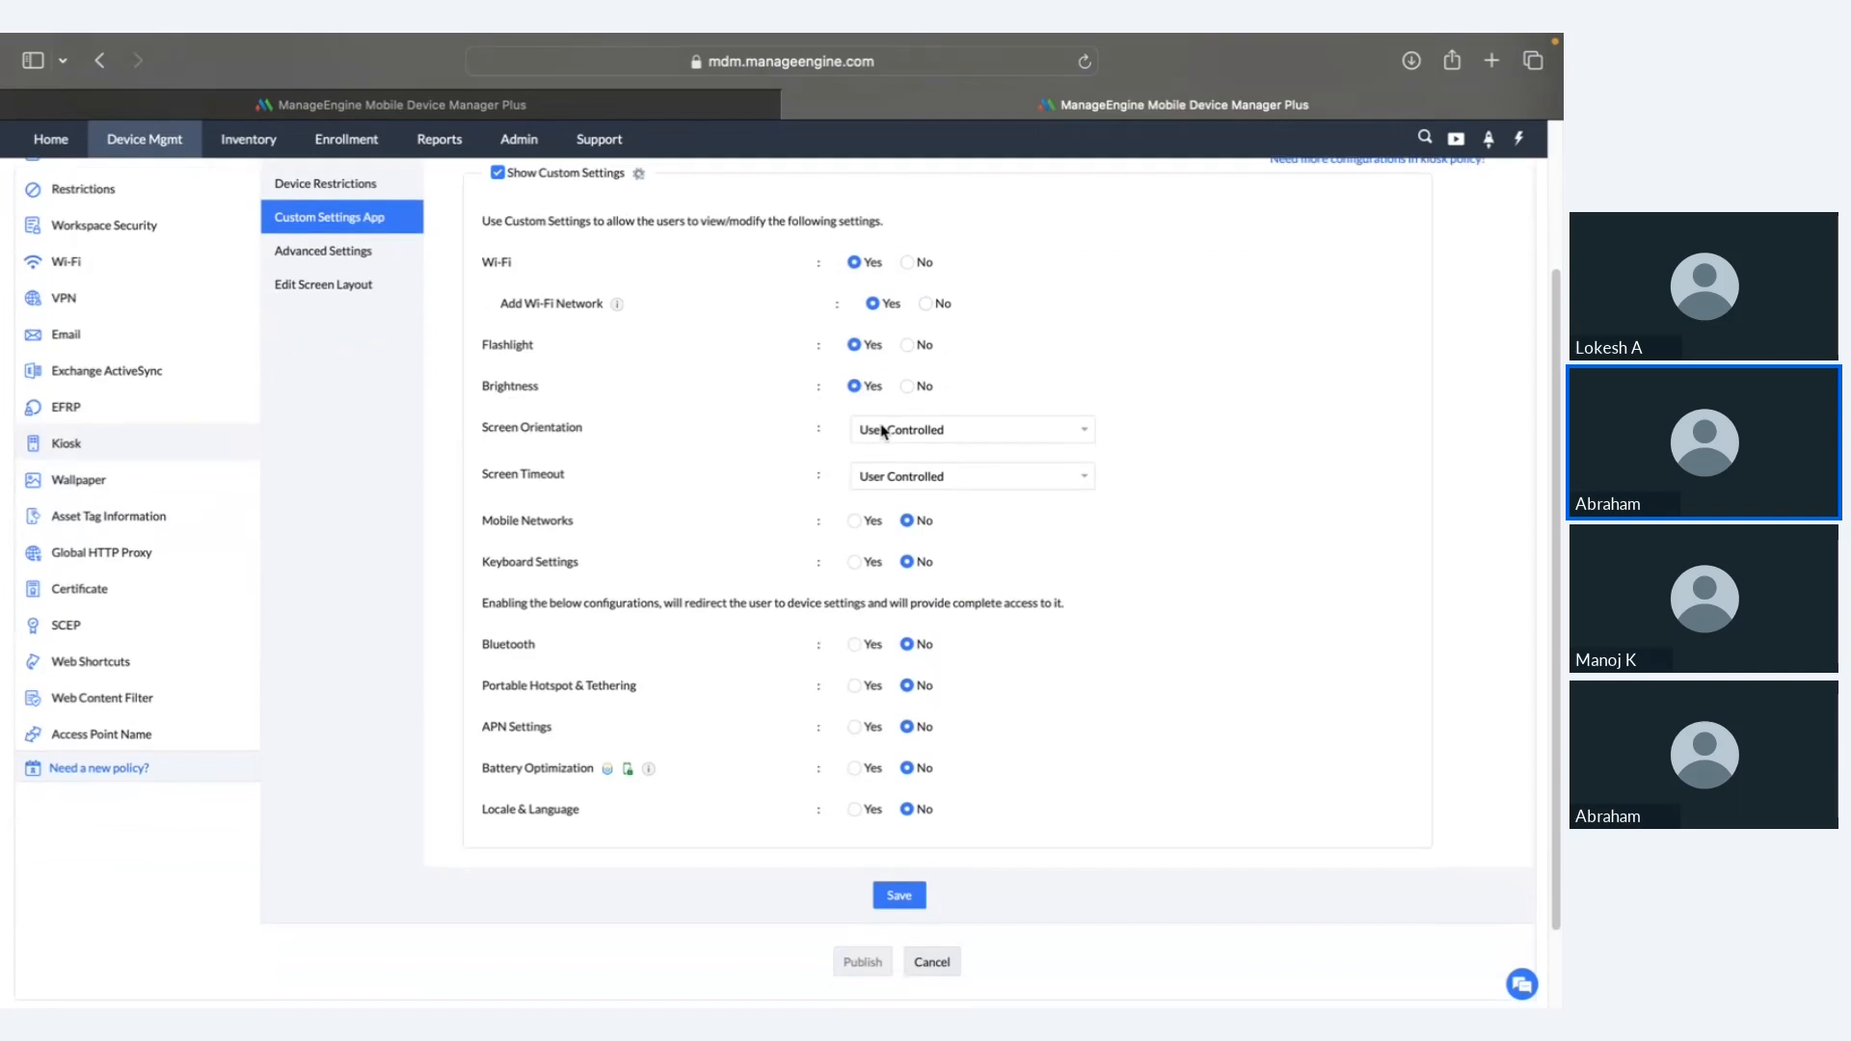
{"action": "left_click", "coordinate": [858, 464]}
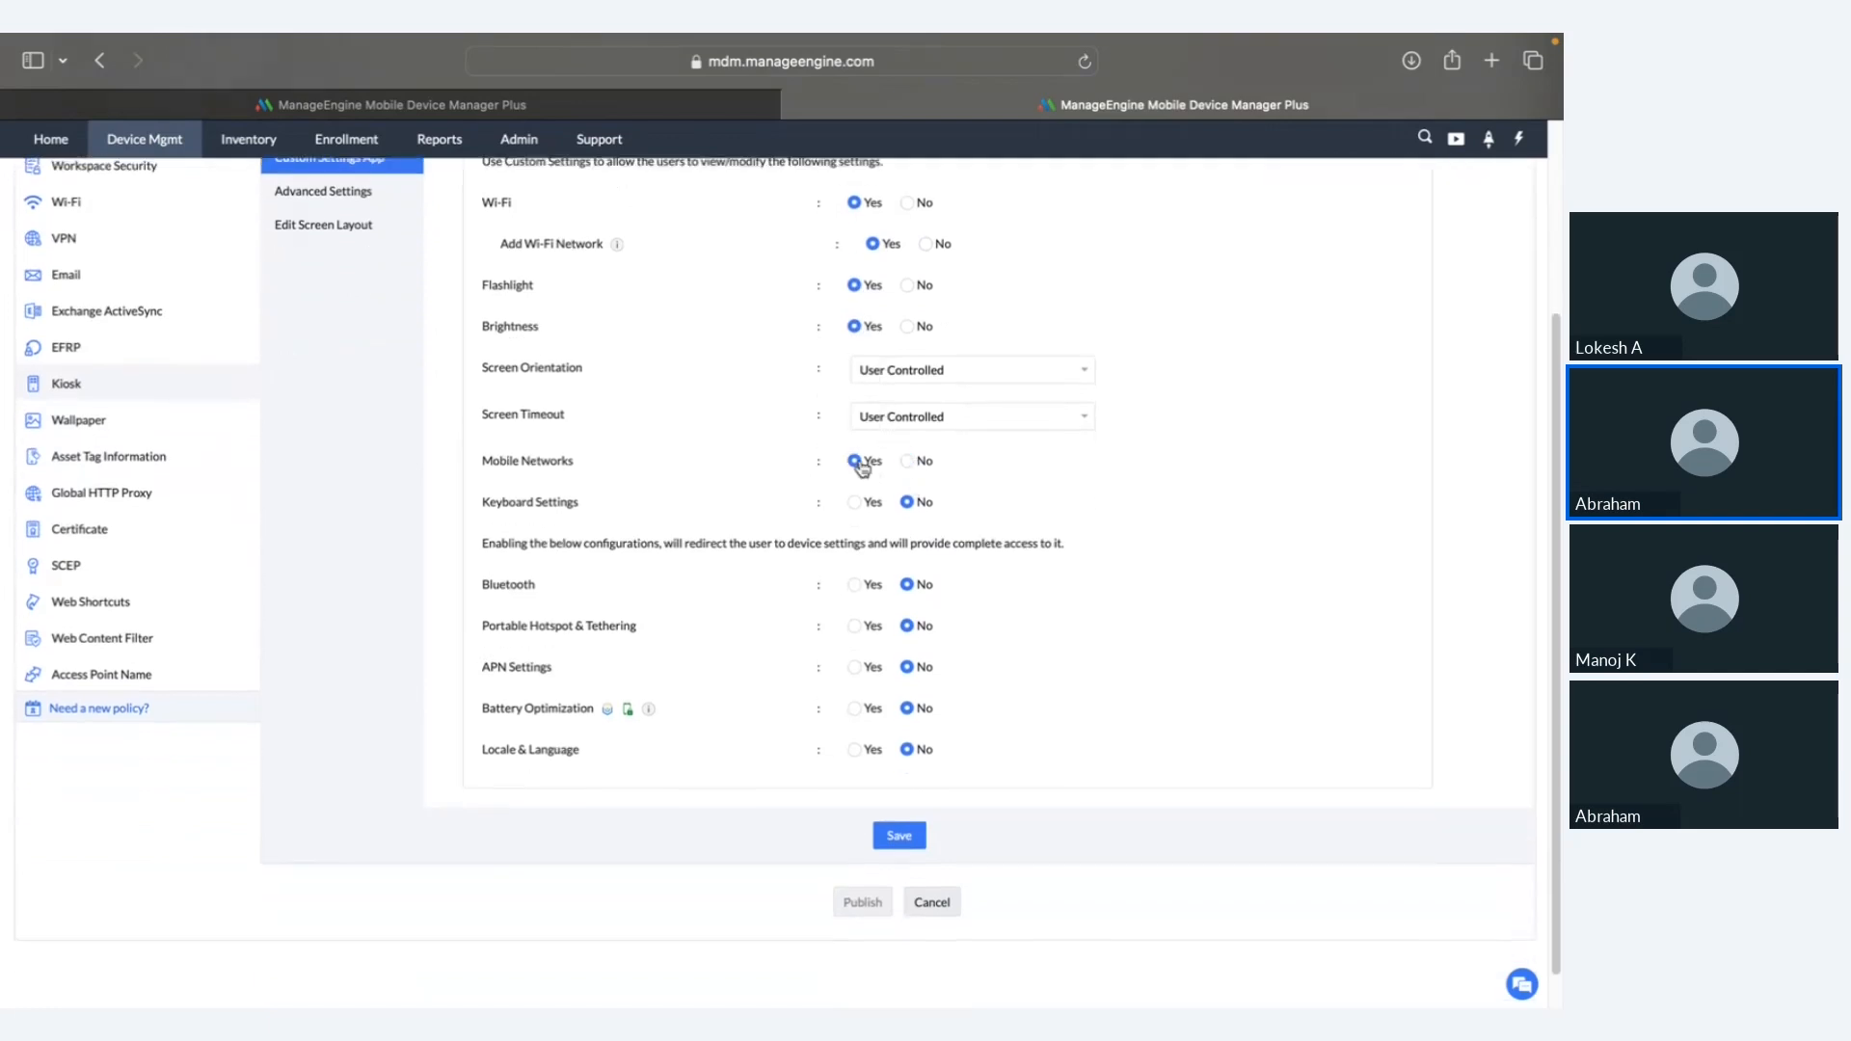
{"action": "left_click", "coordinate": [873, 586]}
{"action": "scroll", "coordinate": [917, 540], "scroll_direction": "up", "scroll_amount": 2}
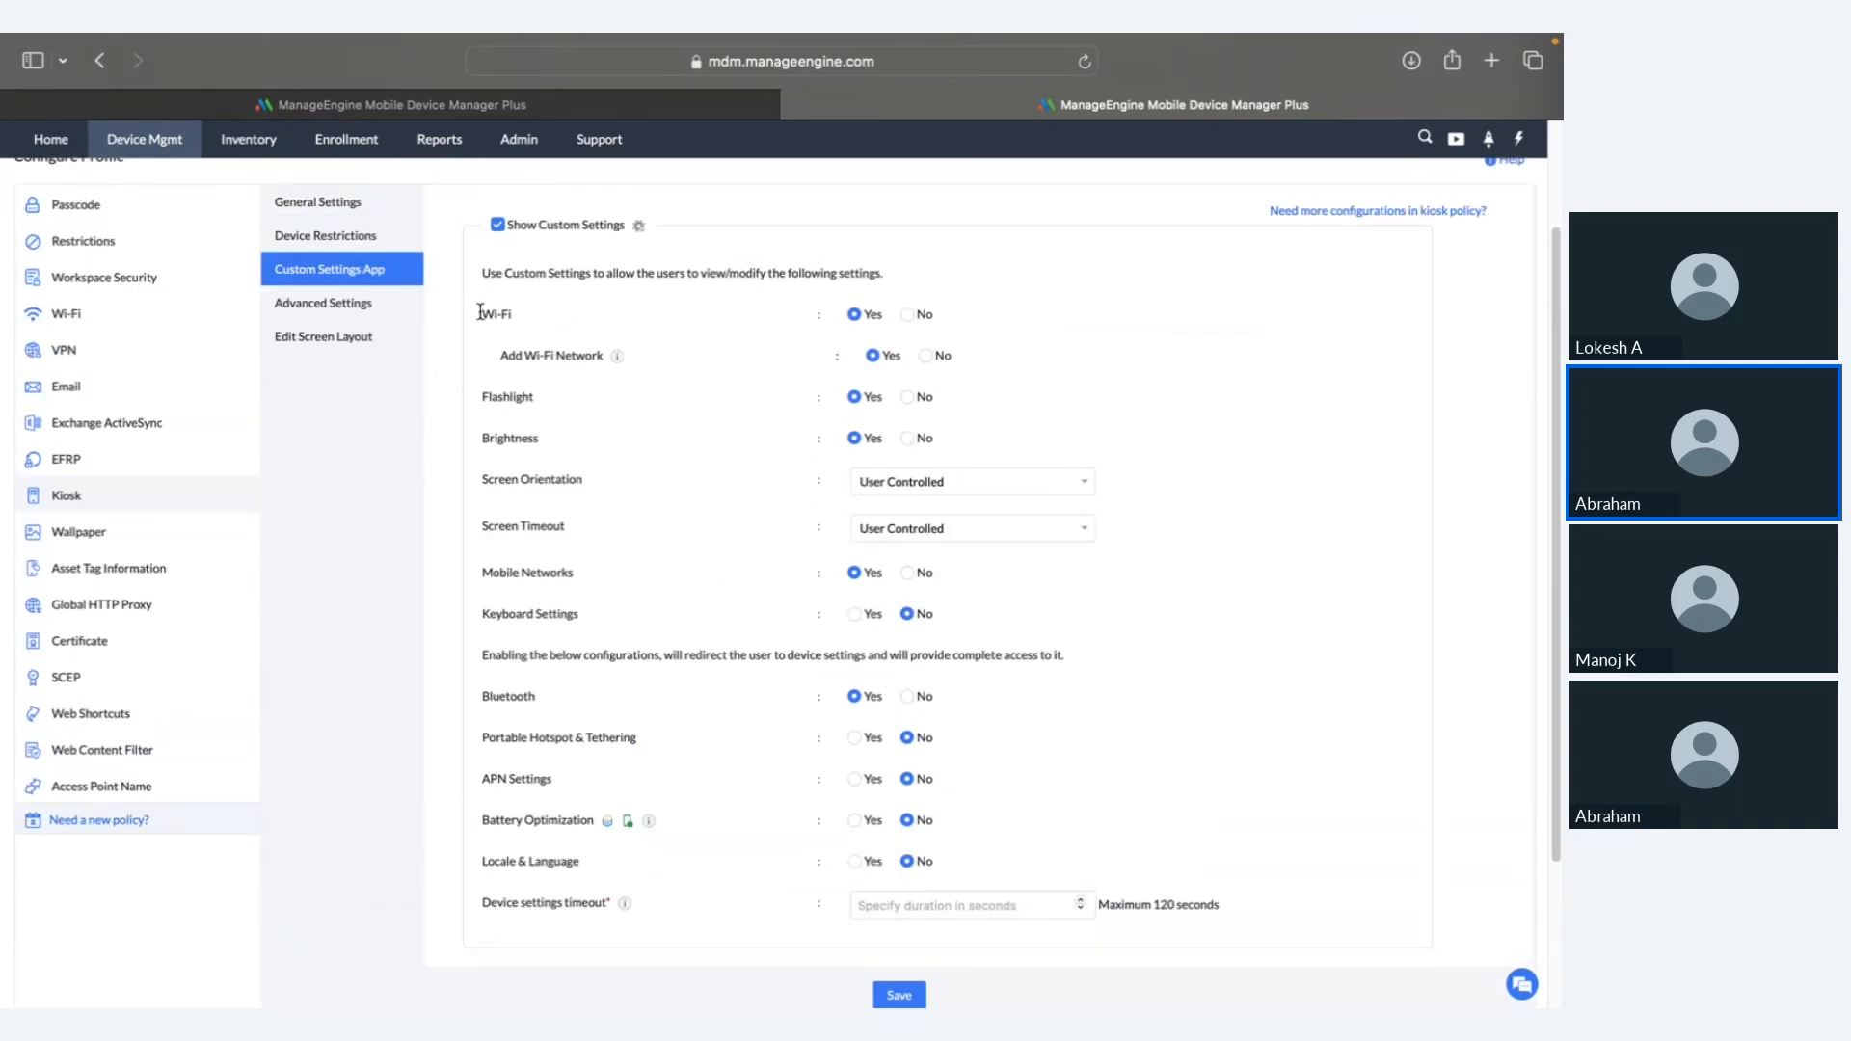
Step: Start a custom kiosk home-screen layout and set its icon size to Large
{"action": "left_click", "coordinate": [347, 339]}
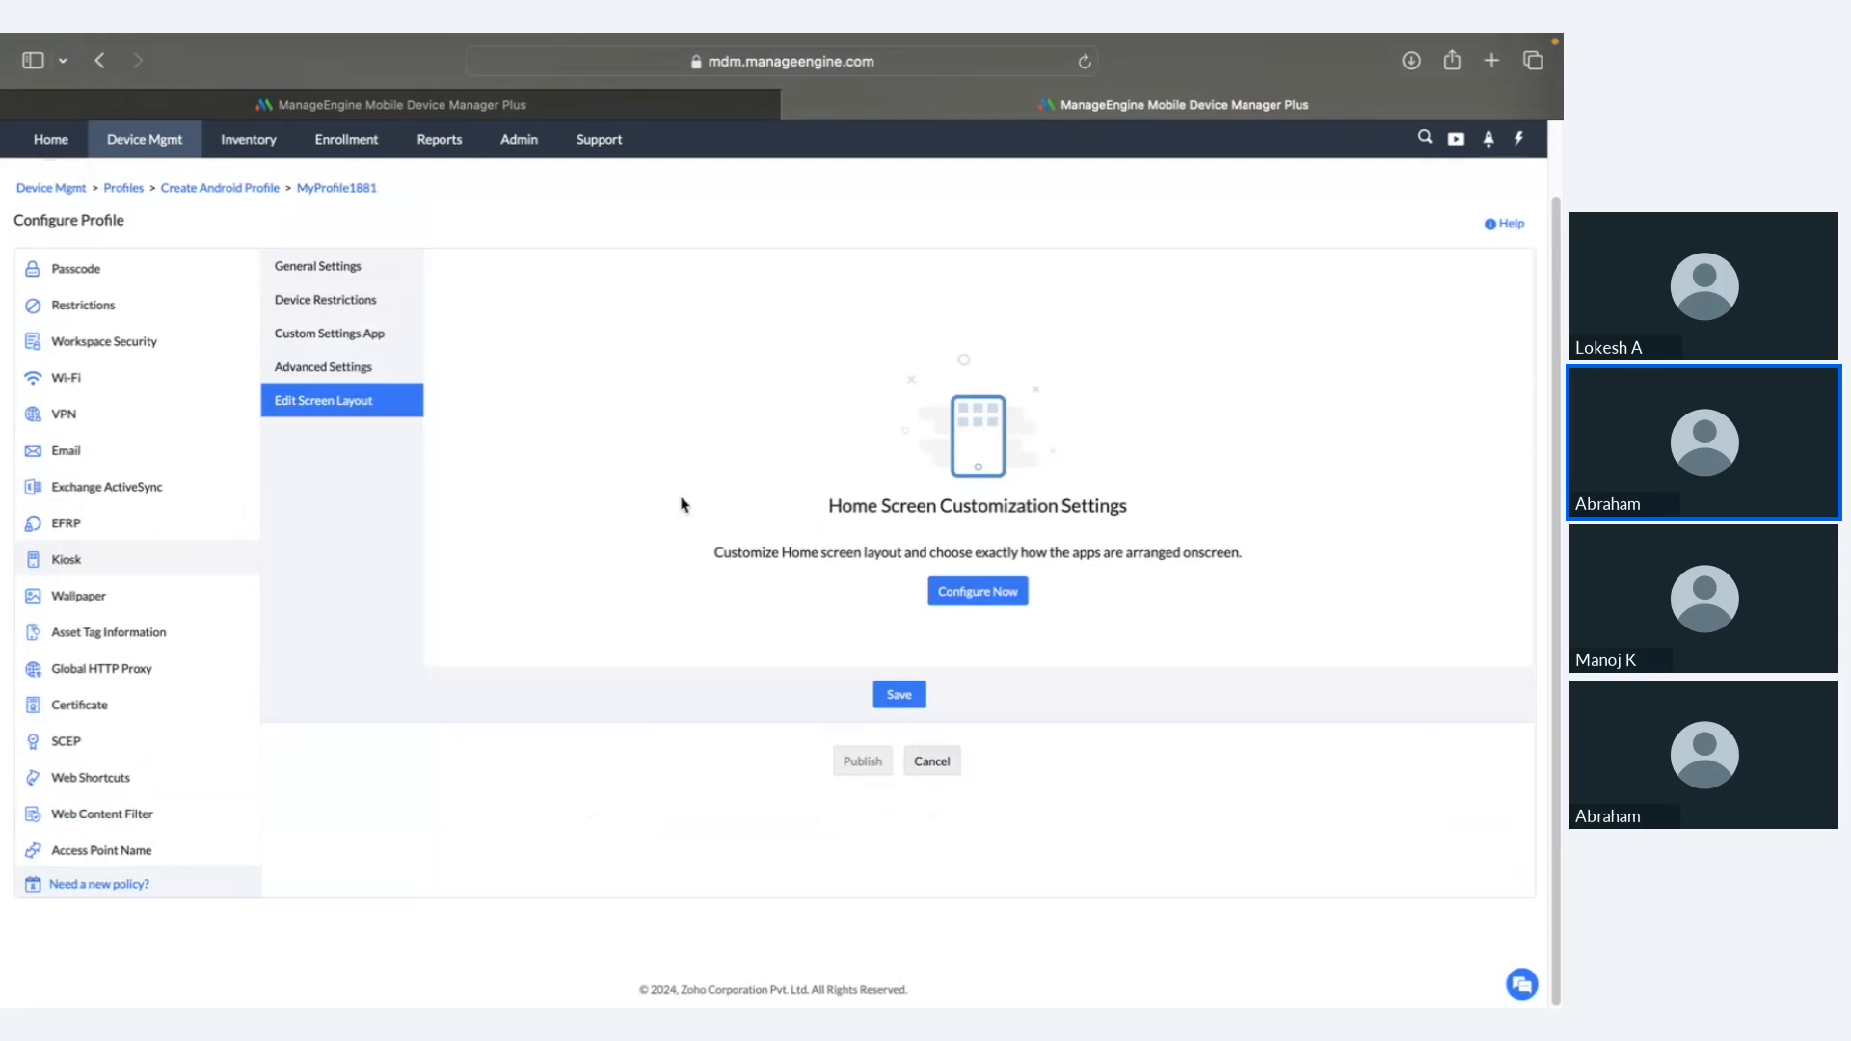
{"action": "left_click", "coordinate": [980, 602]}
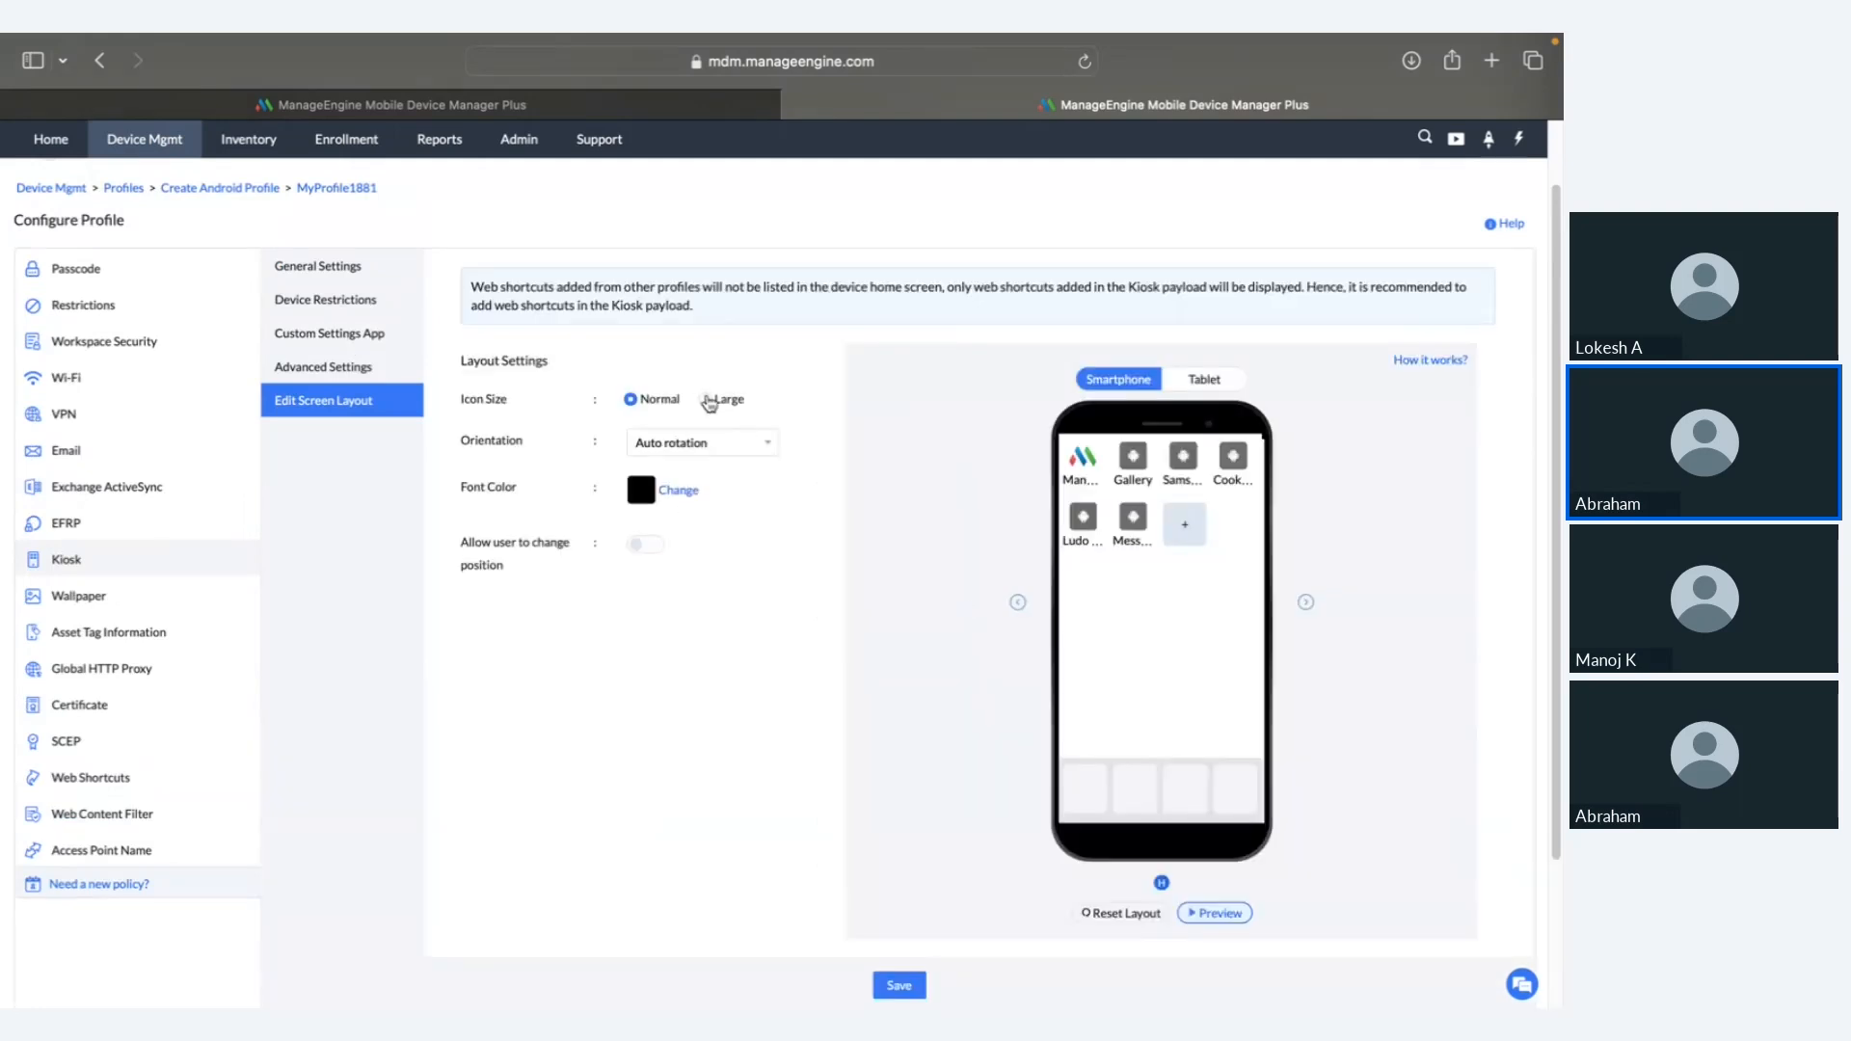
{"action": "left_click", "coordinate": [708, 400]}
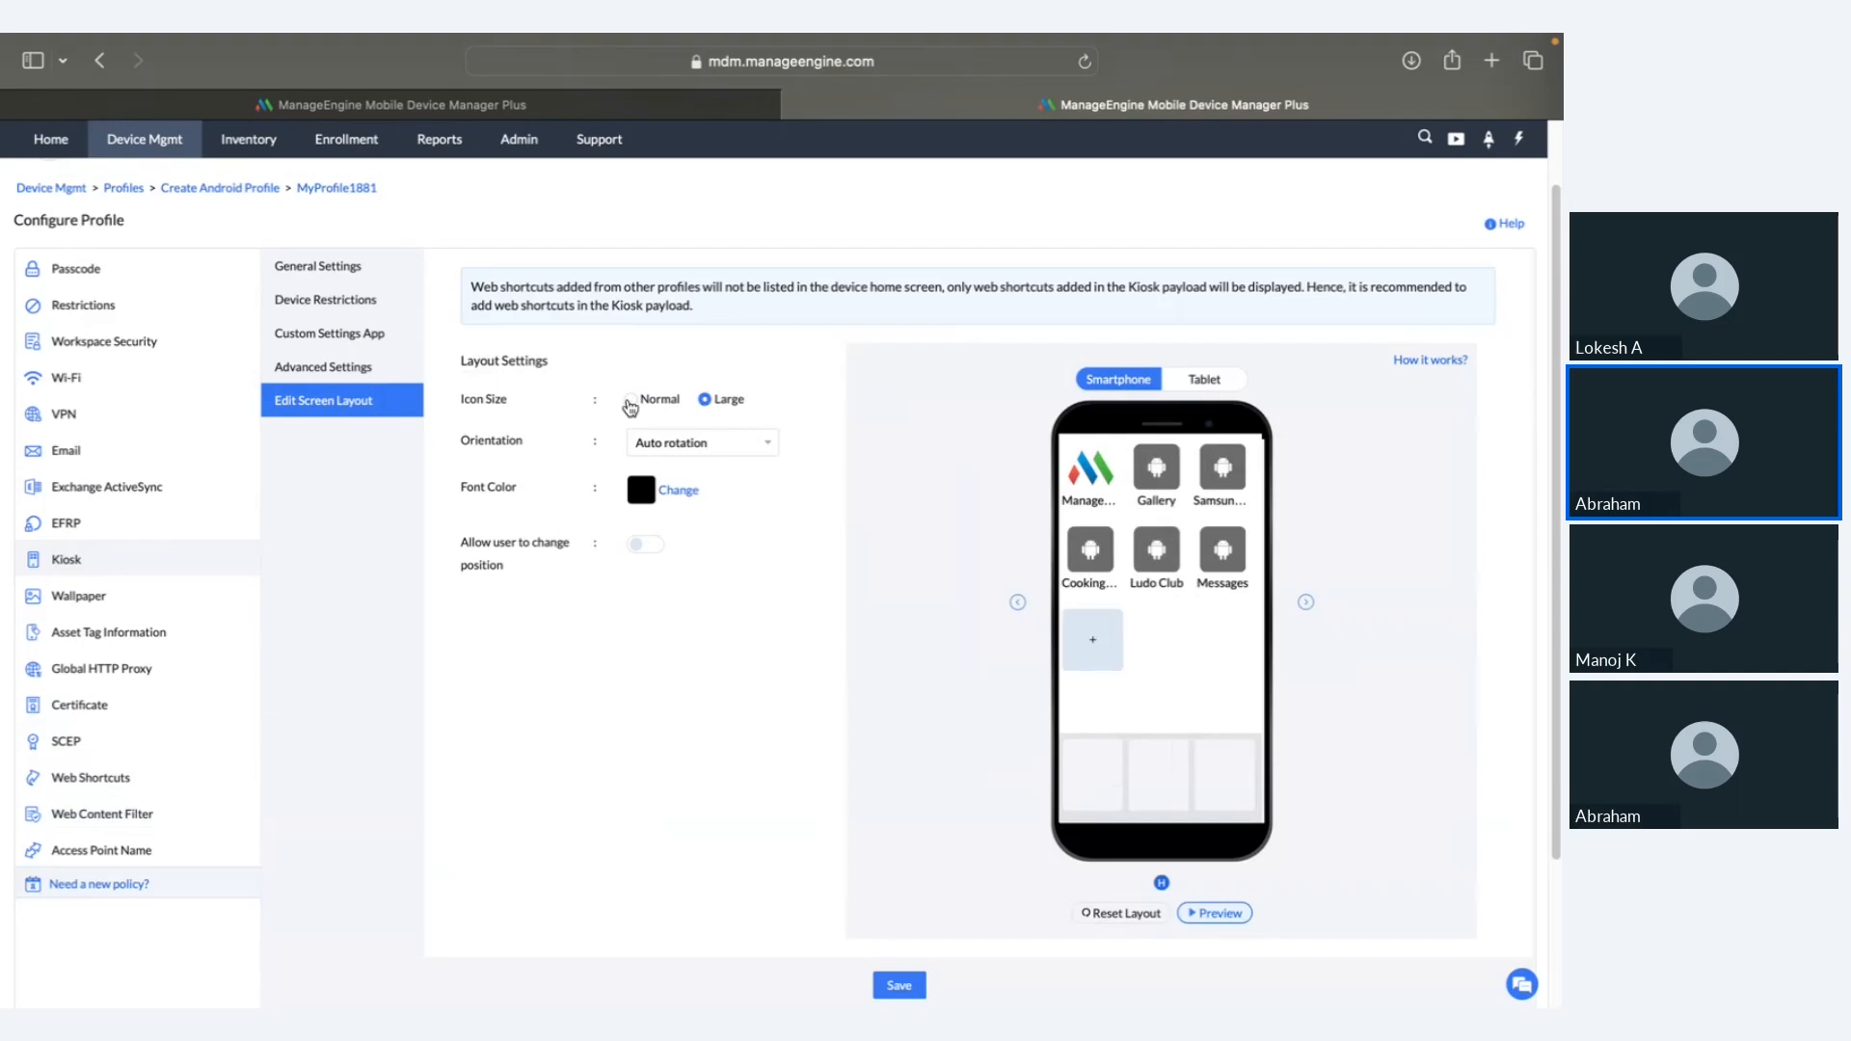
{"action": "left_click", "coordinate": [628, 405]}
{"action": "left_click", "coordinate": [704, 401]}
Step: Move the ManageEngine icon after Messages, dock Samsung Notes and Gallery, and preview tablet and smartphone
{"action": "left_click_drag", "start_coordinate": [1081, 467], "coordinate": [1246, 603]}
{"action": "left_click_drag", "start_coordinate": [1163, 471], "coordinate": [1092, 771]}
{"action": "left_click_drag", "start_coordinate": [1090, 468], "coordinate": [1159, 771]}
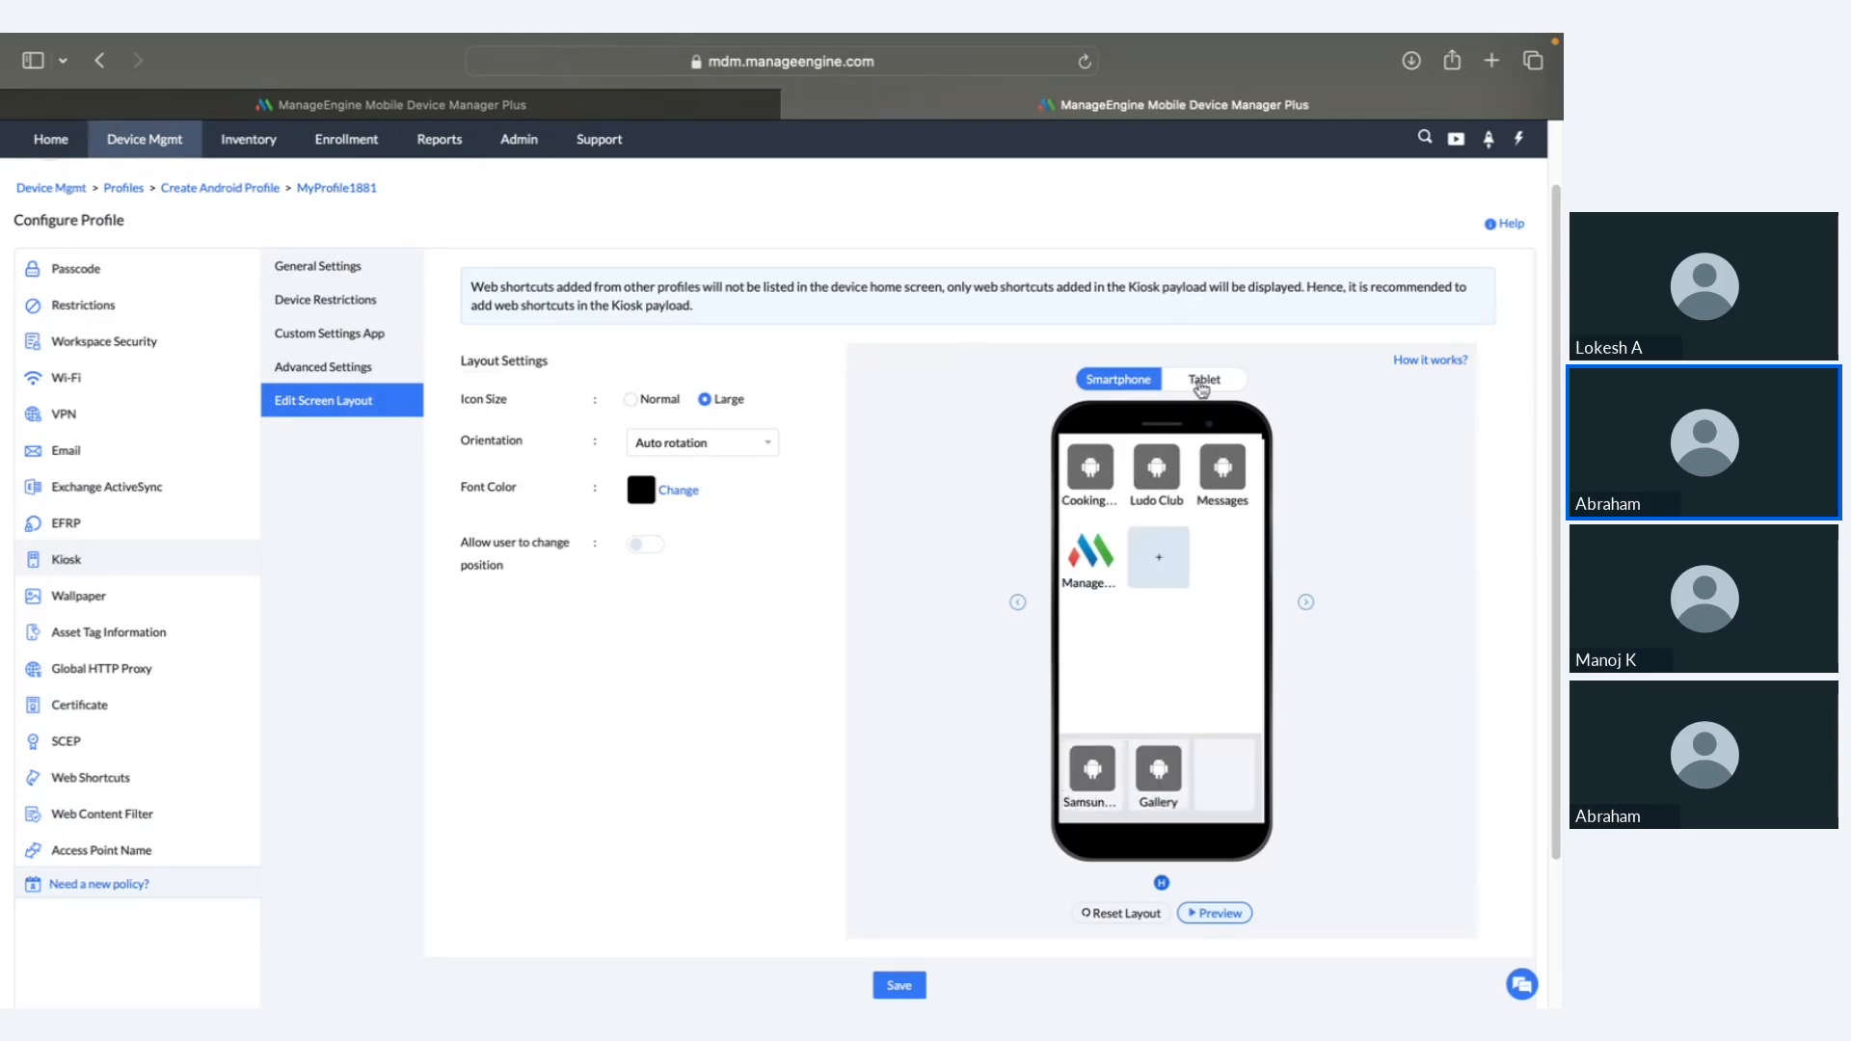
{"action": "left_click", "coordinate": [1201, 385]}
{"action": "left_click", "coordinate": [1118, 386]}
Step: Review the finished home-screen layout and return to the full-screen slideshow
{"action": "scroll", "coordinate": [601, 583], "scroll_direction": "down", "scroll_amount": 1}
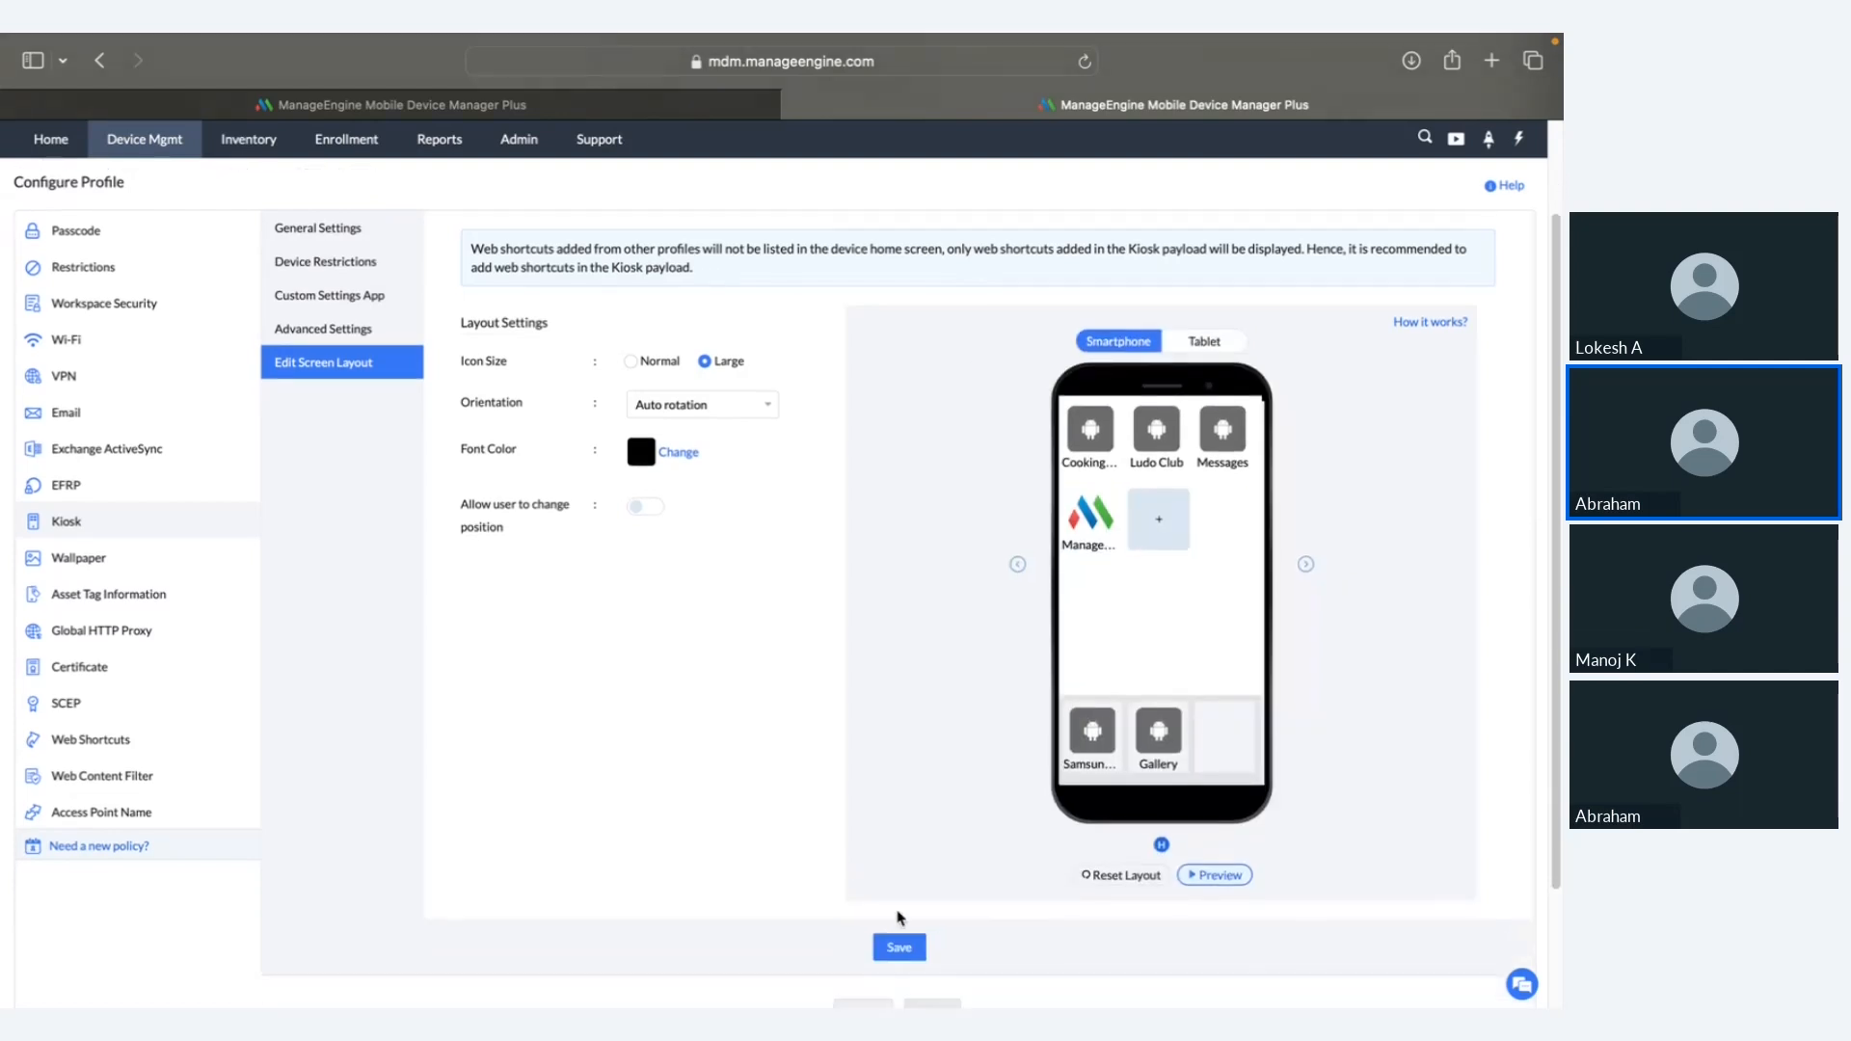
{"action": "scroll", "coordinate": [907, 940], "scroll_direction": "down", "scroll_amount": 3}
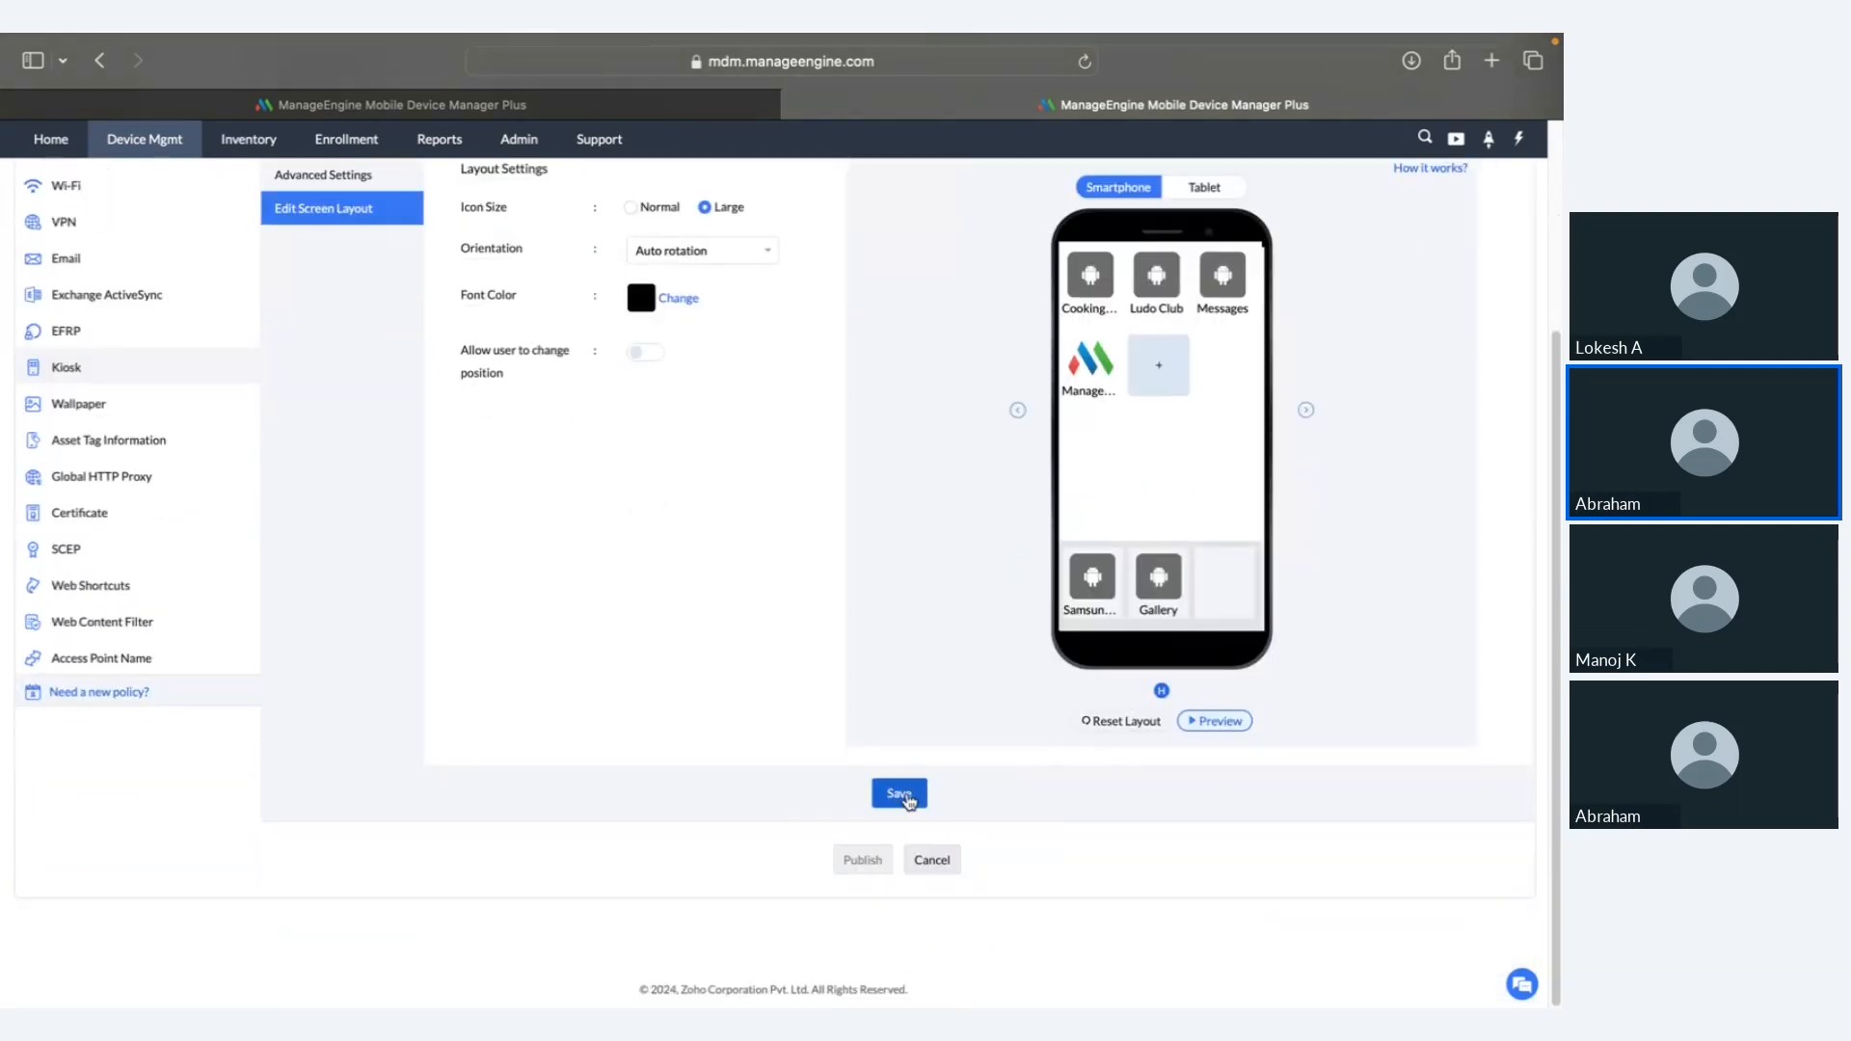
{"action": "scroll", "coordinate": [909, 802], "scroll_direction": "up", "scroll_amount": 3}
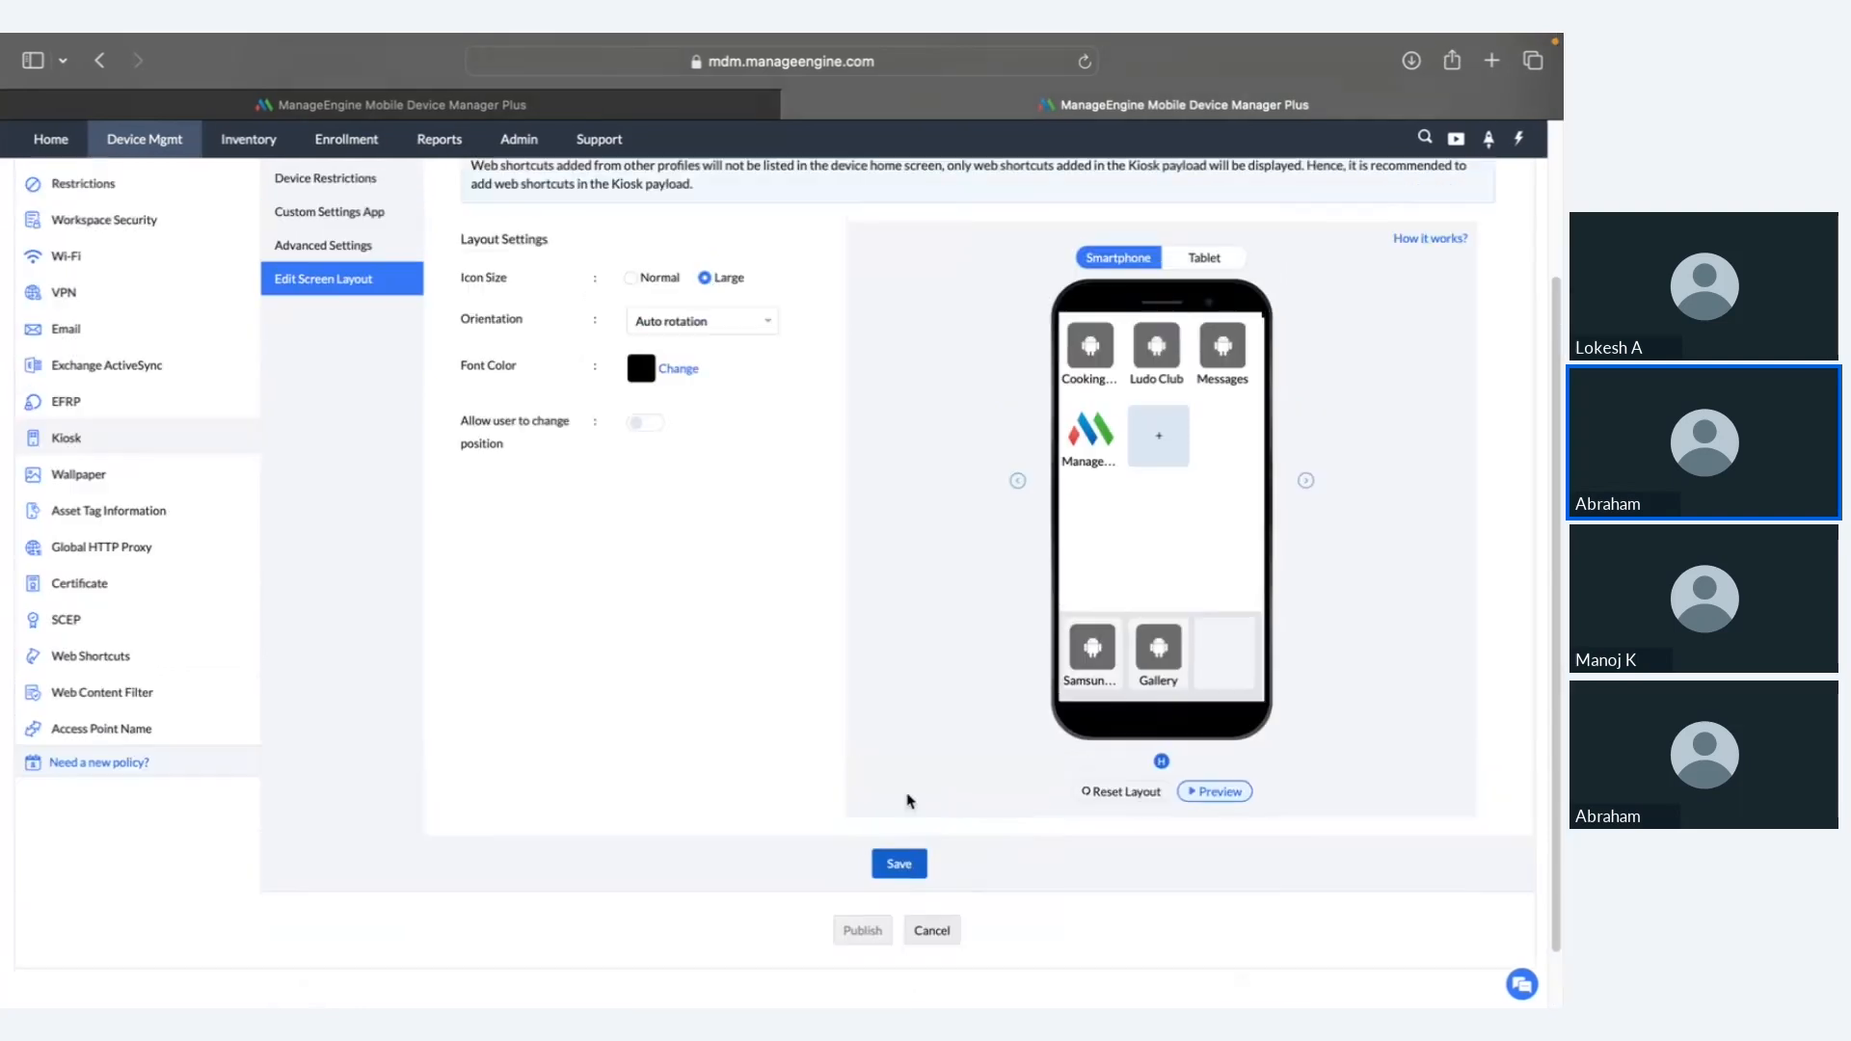
{"action": "scroll", "coordinate": [909, 802], "scroll_direction": "up", "scroll_amount": 1}
{"action": "key", "text": "ctrl+Left"}
{"action": "key", "text": "ctrl+Right"}
{"action": "key", "text": "ctrl+Right"}
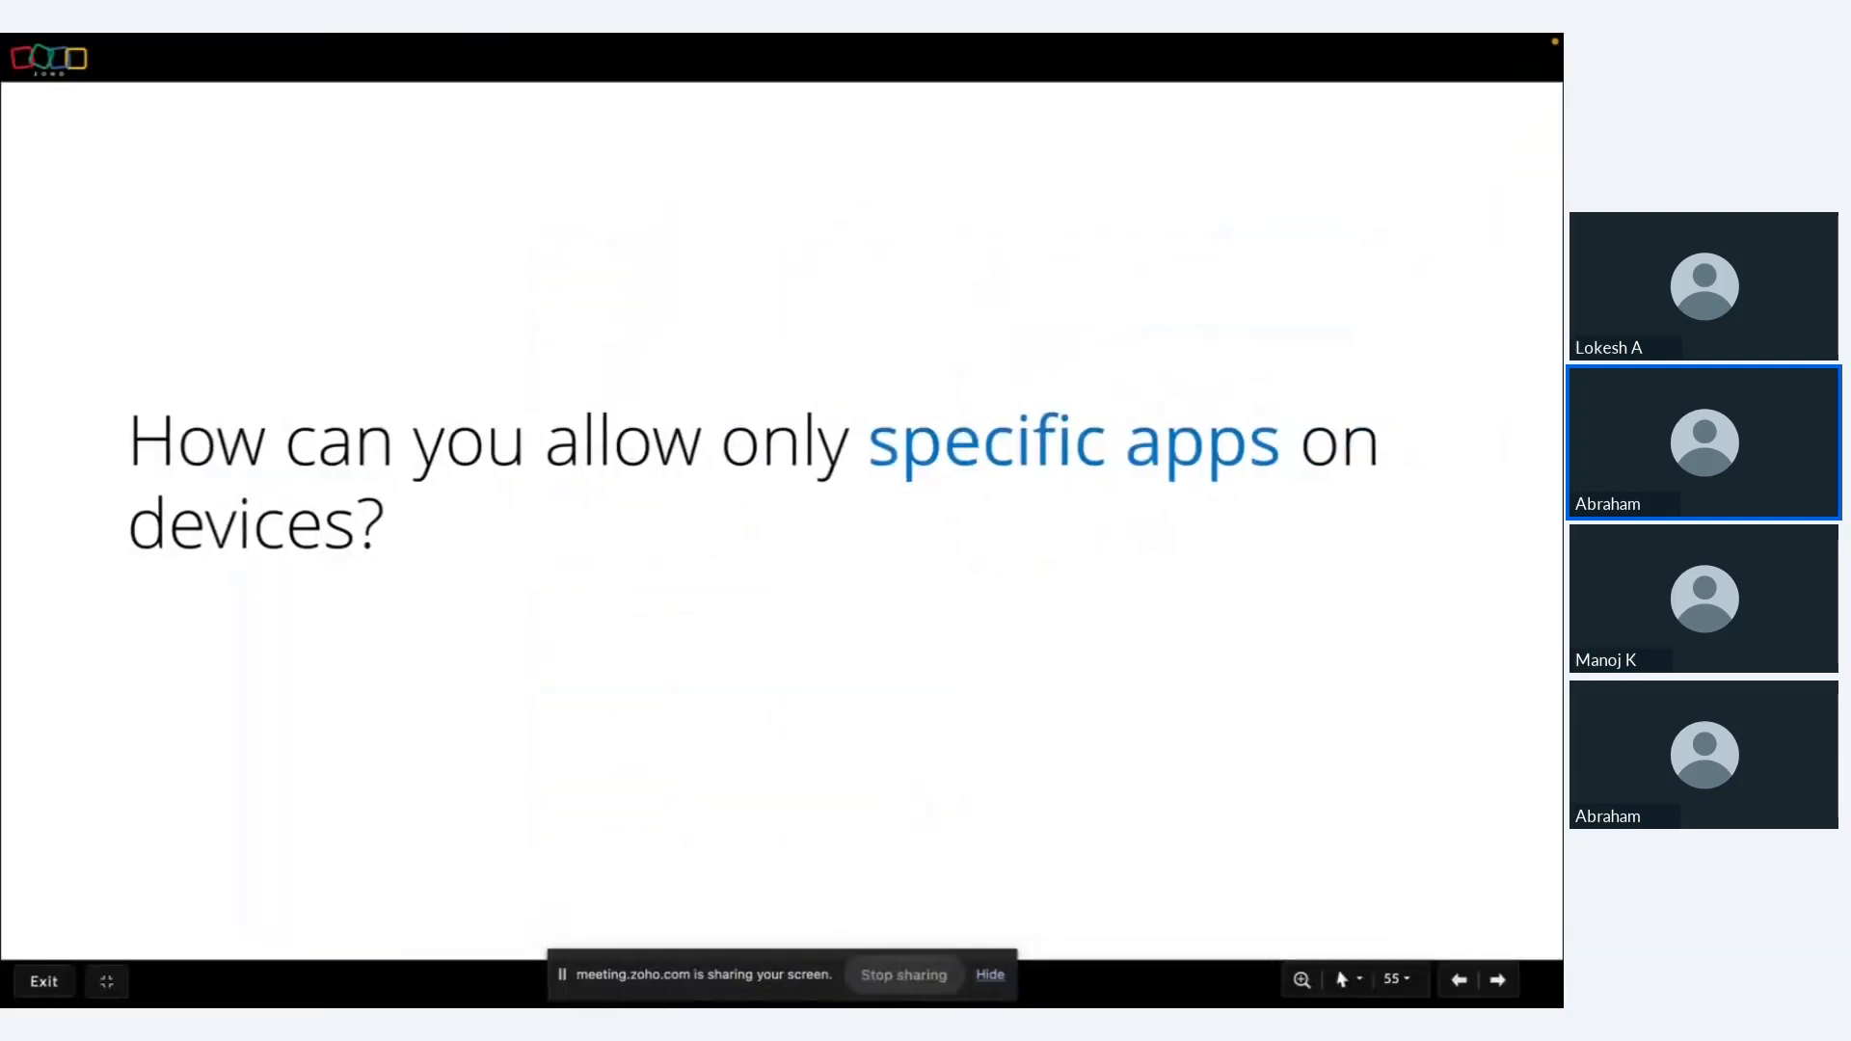
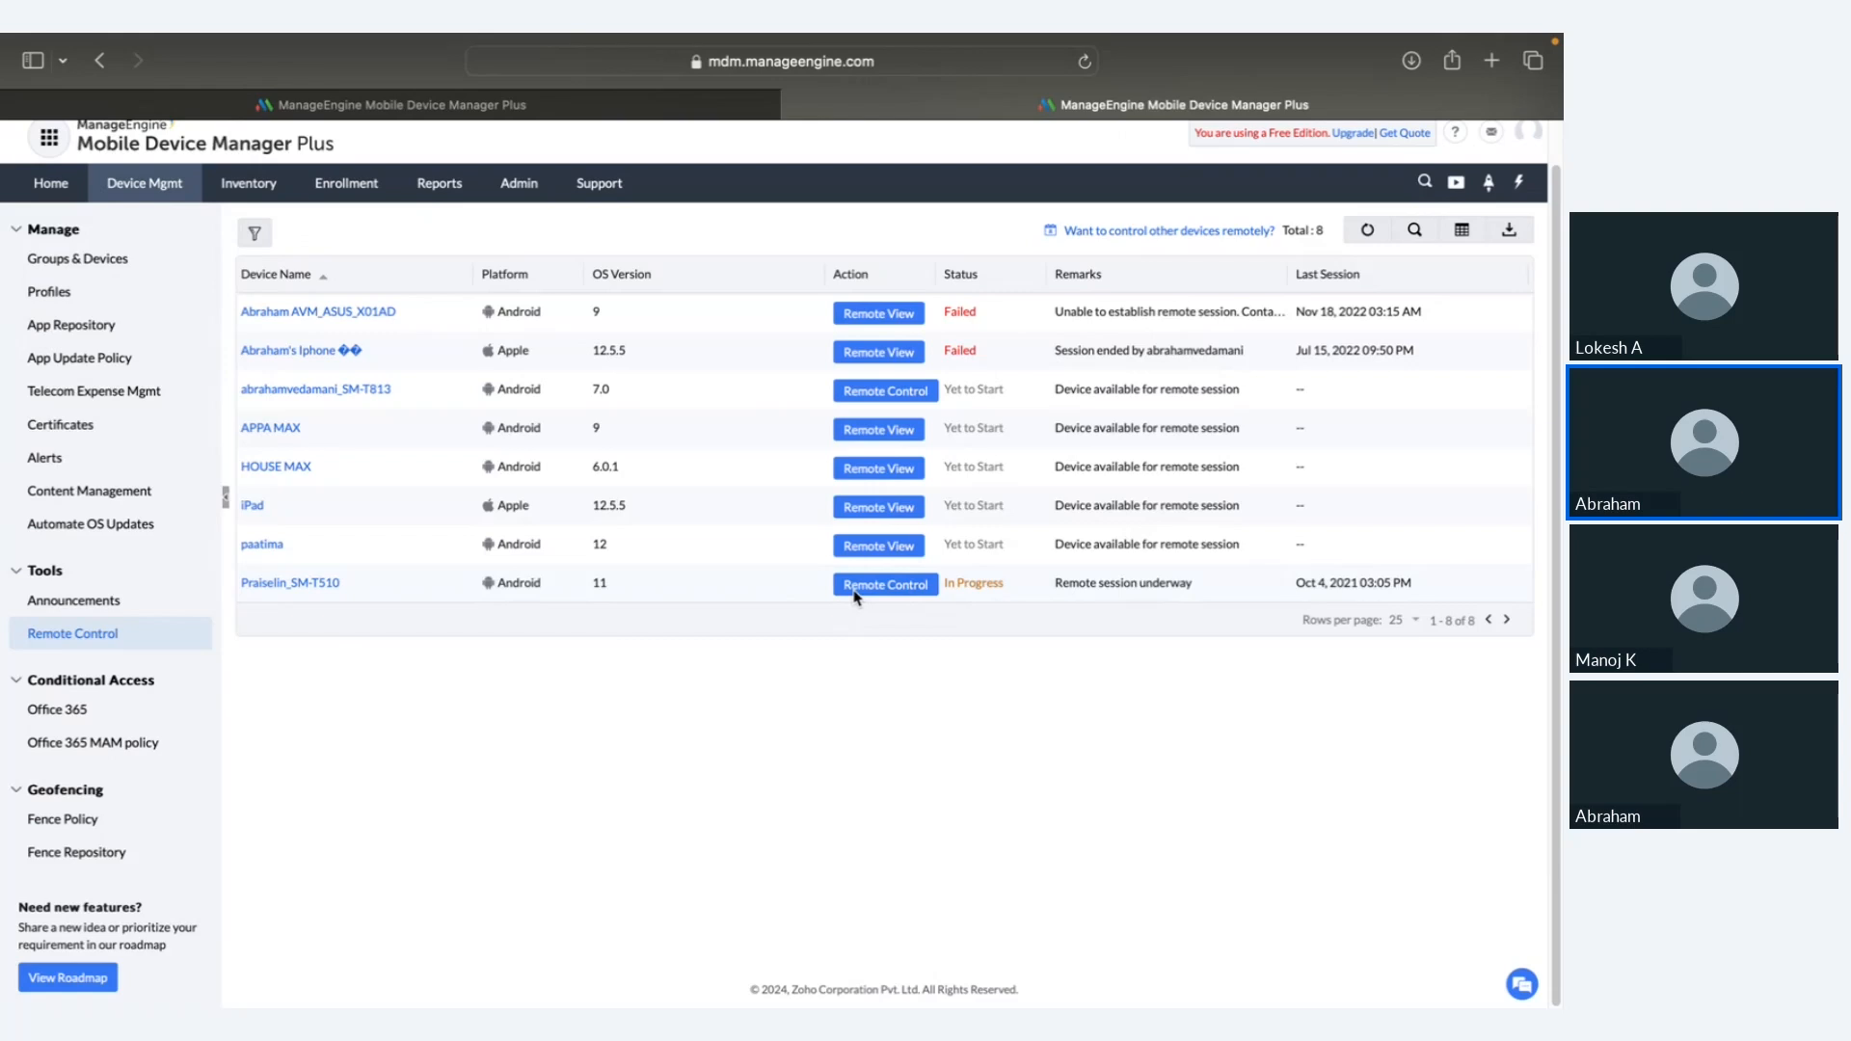
{"action": "key", "text": "ctrl+Right"}
{"action": "key", "text": "Right"}
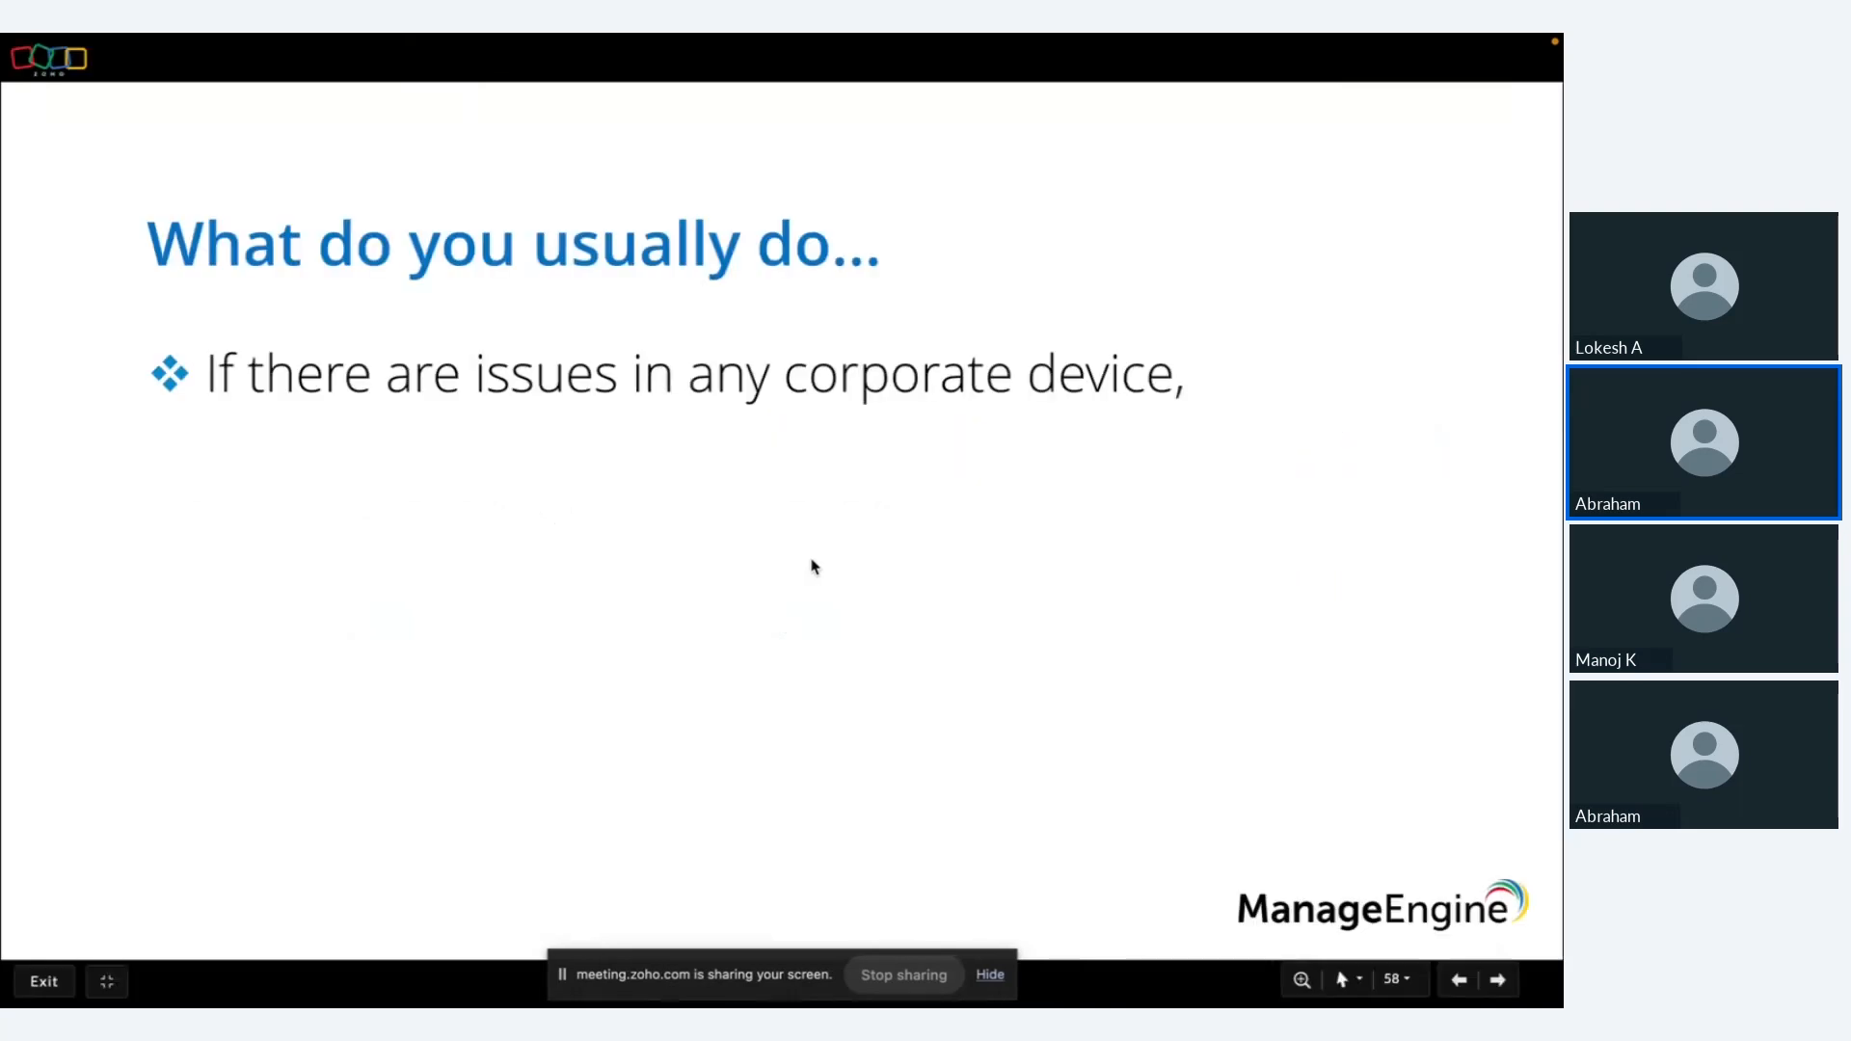
{"action": "key", "text": "Right"}
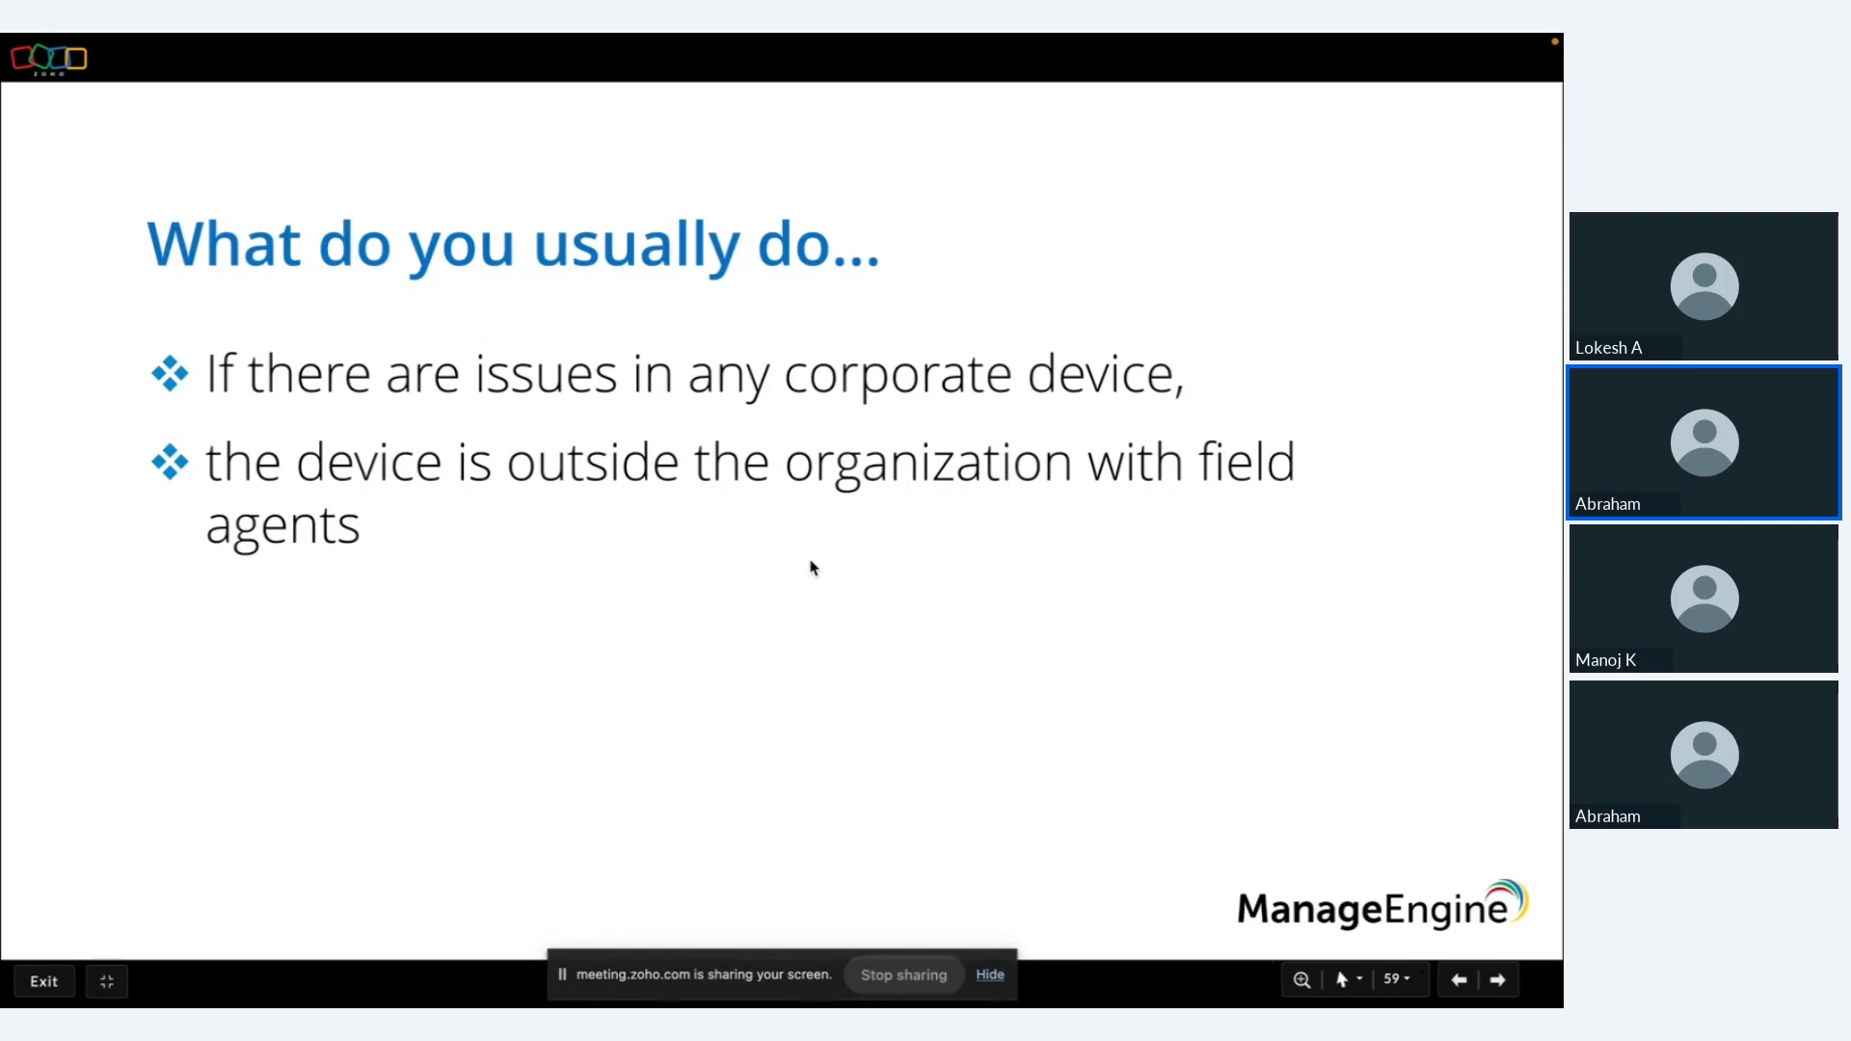
{"action": "key", "text": "Right"}
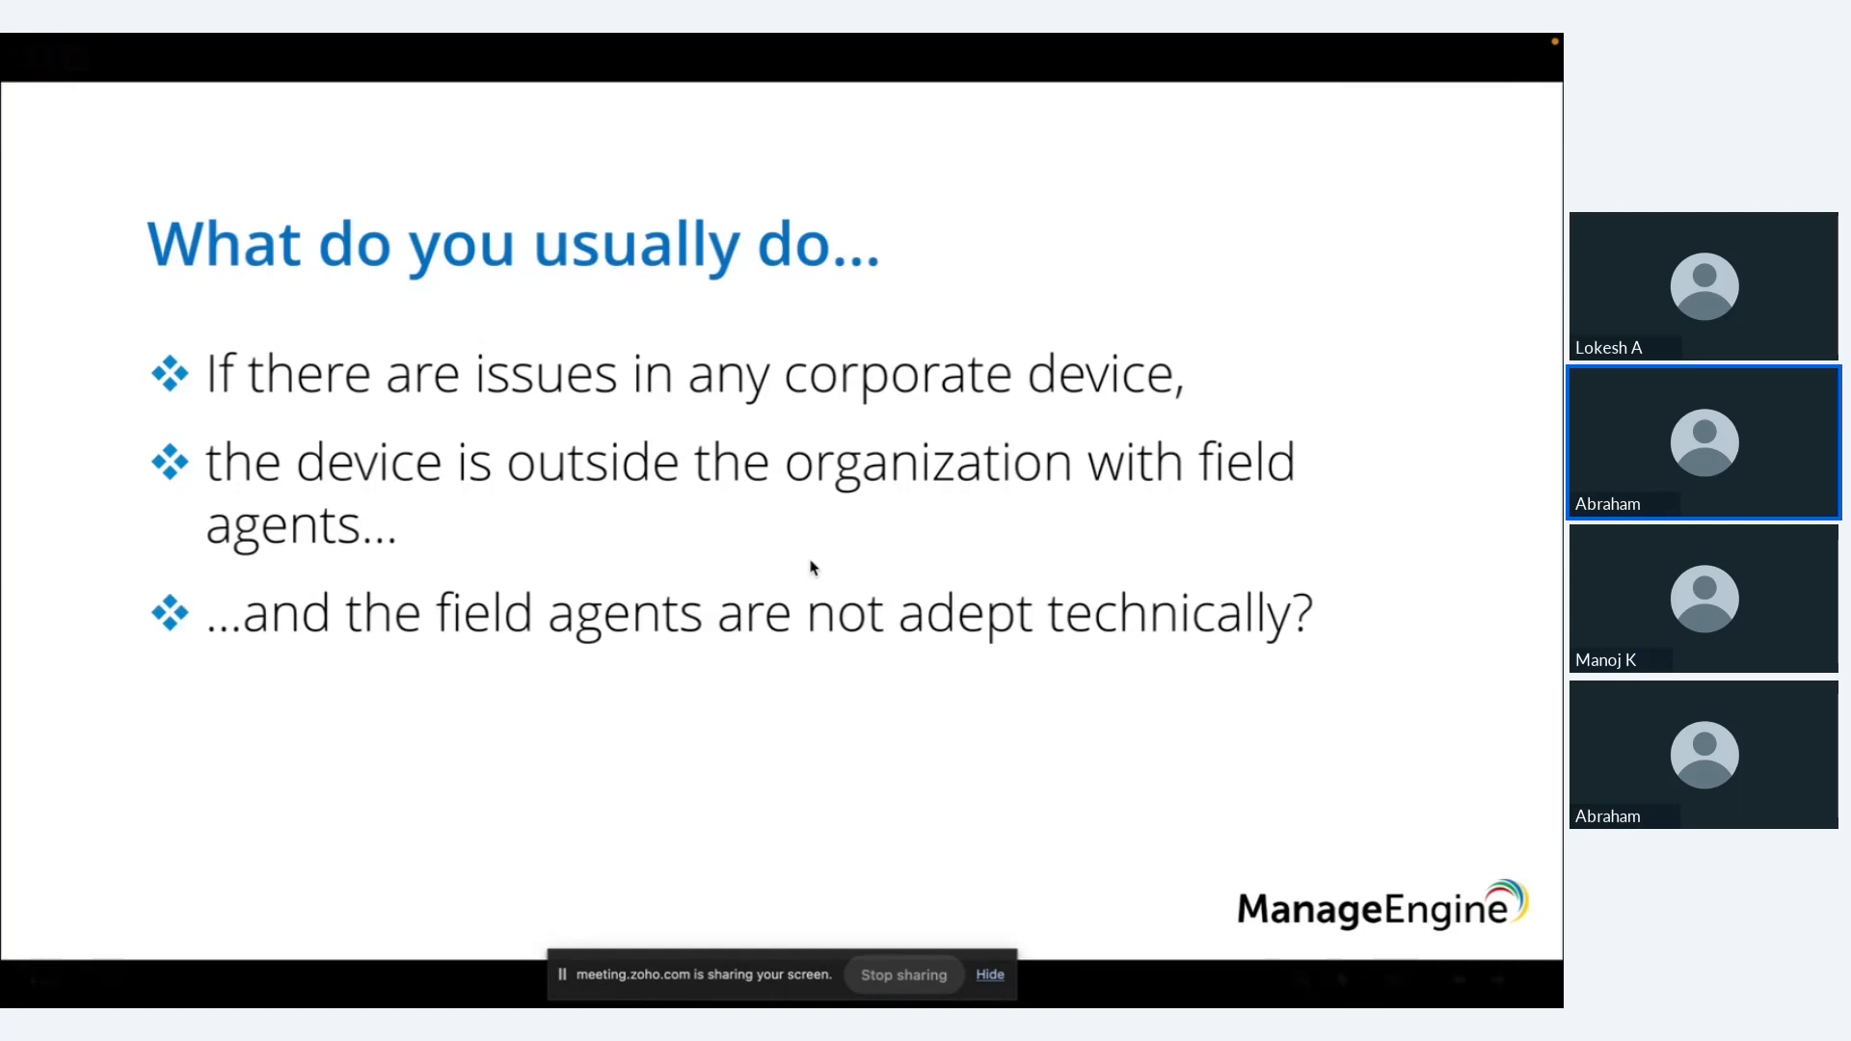
{"action": "key", "text": "Right"}
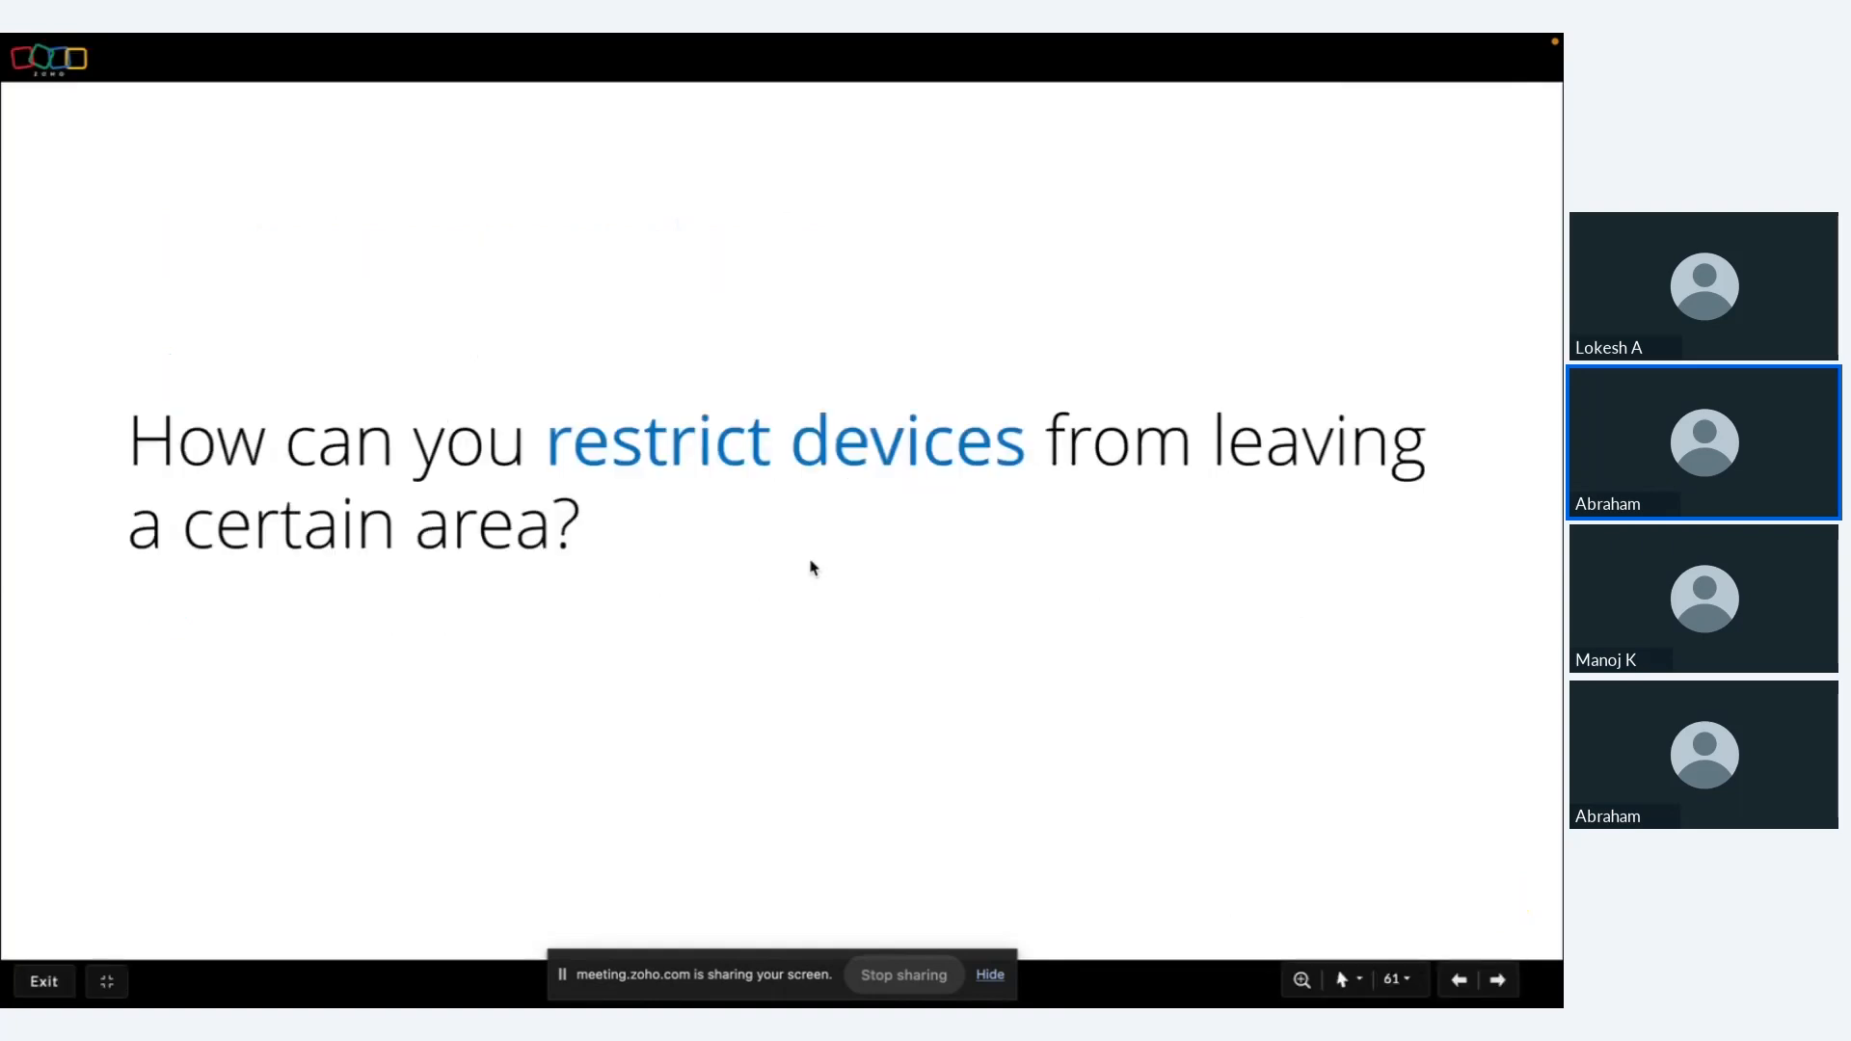
{"action": "key", "text": "Left"}
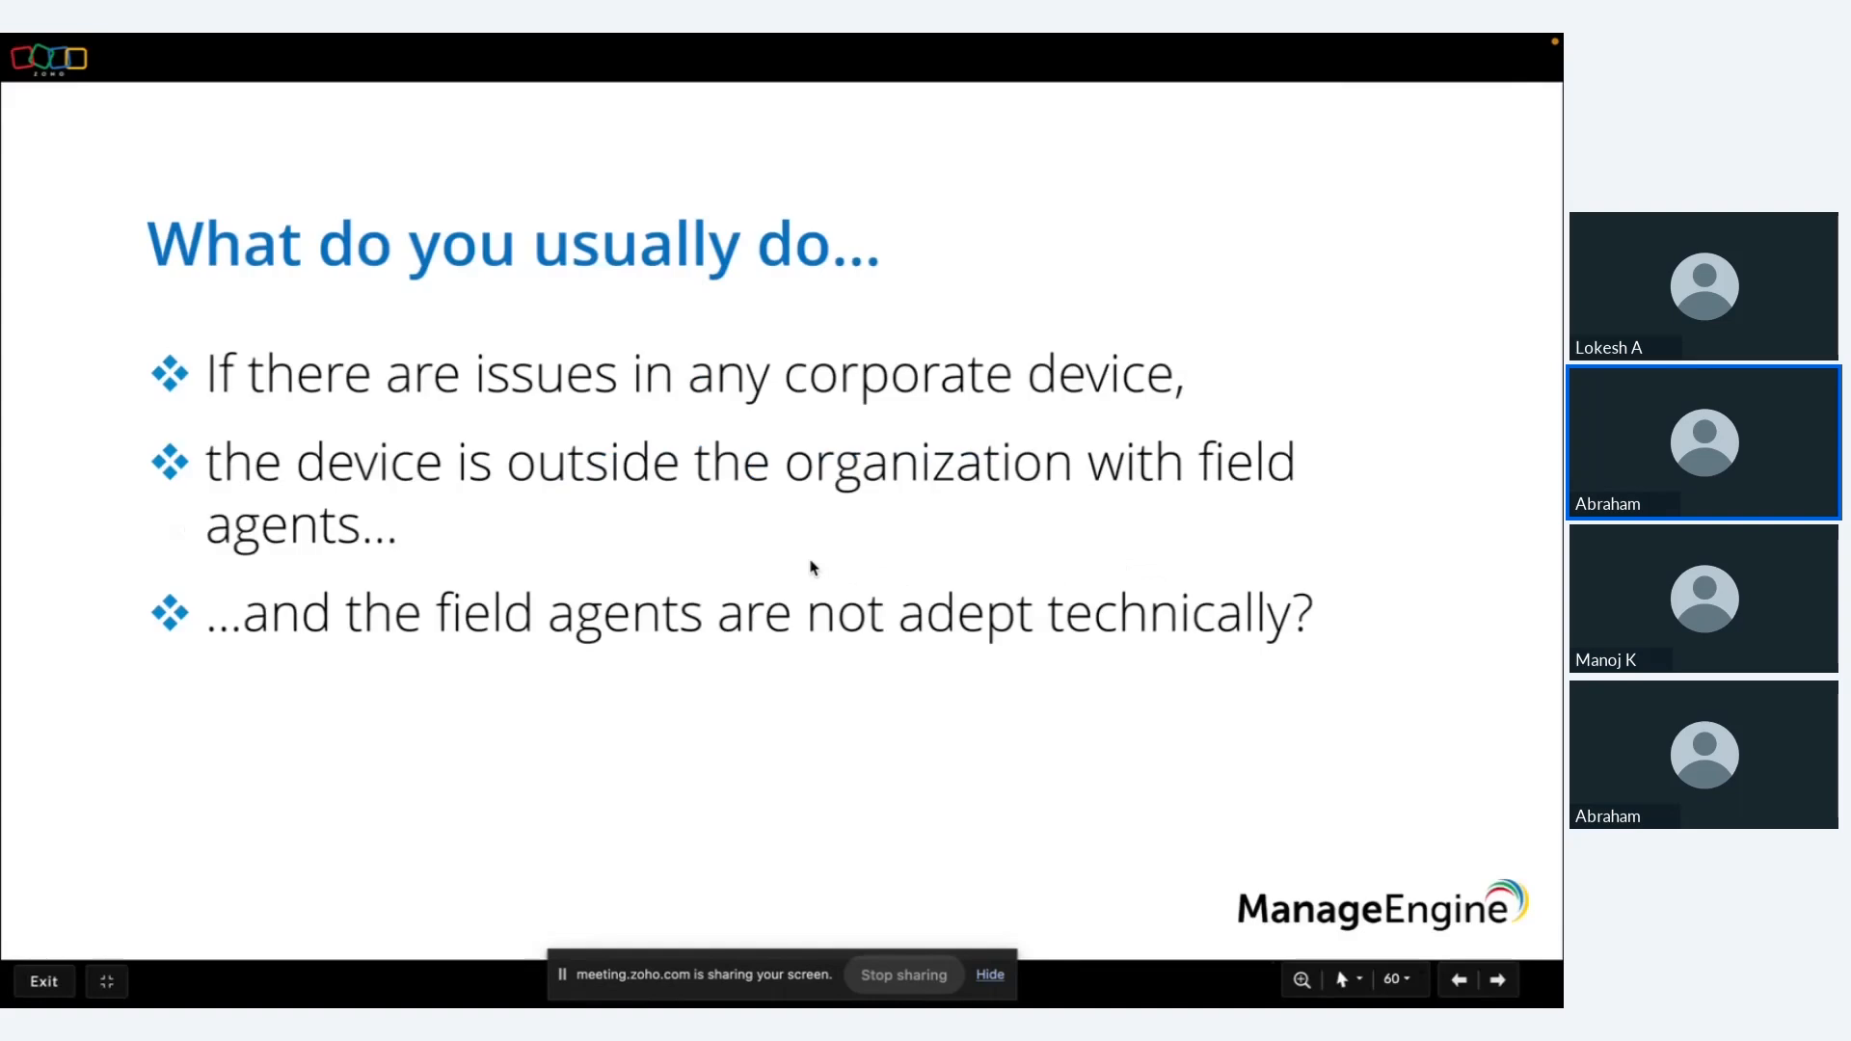
{"action": "key", "text": "Right"}
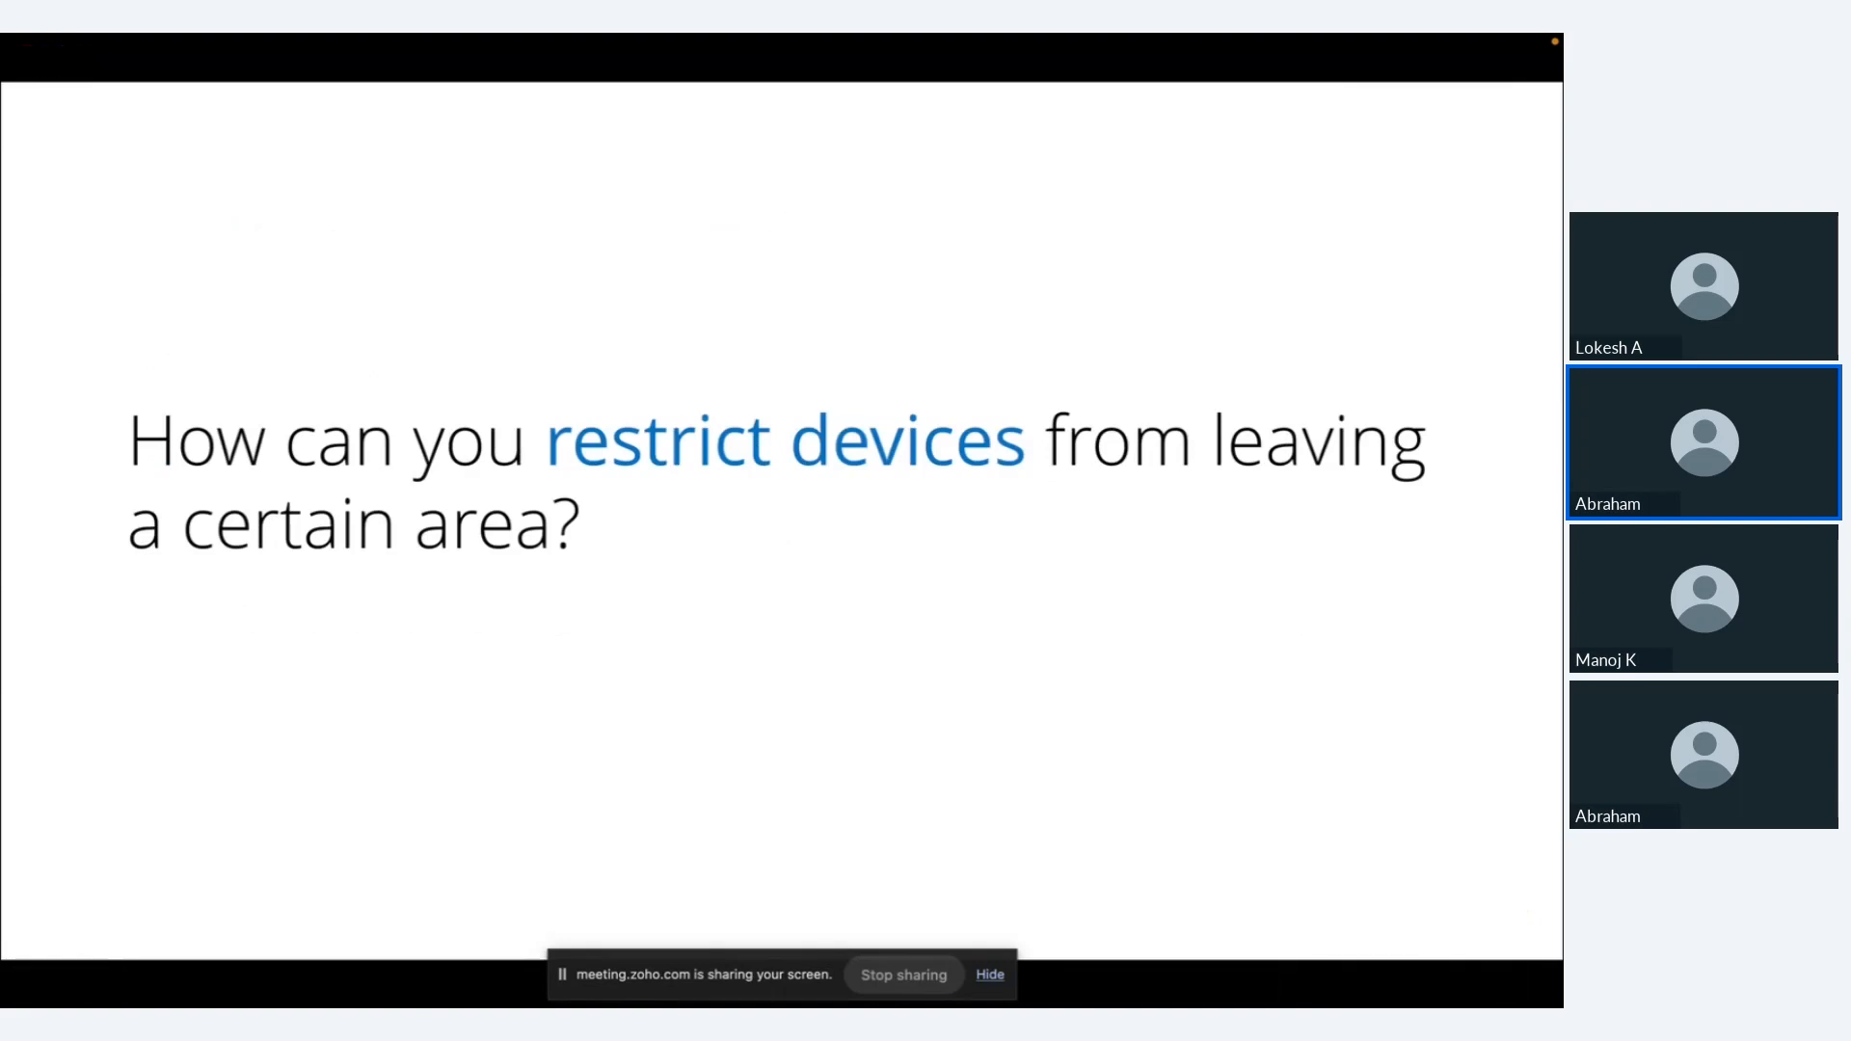
{"action": "key", "text": "ctrl+Left"}
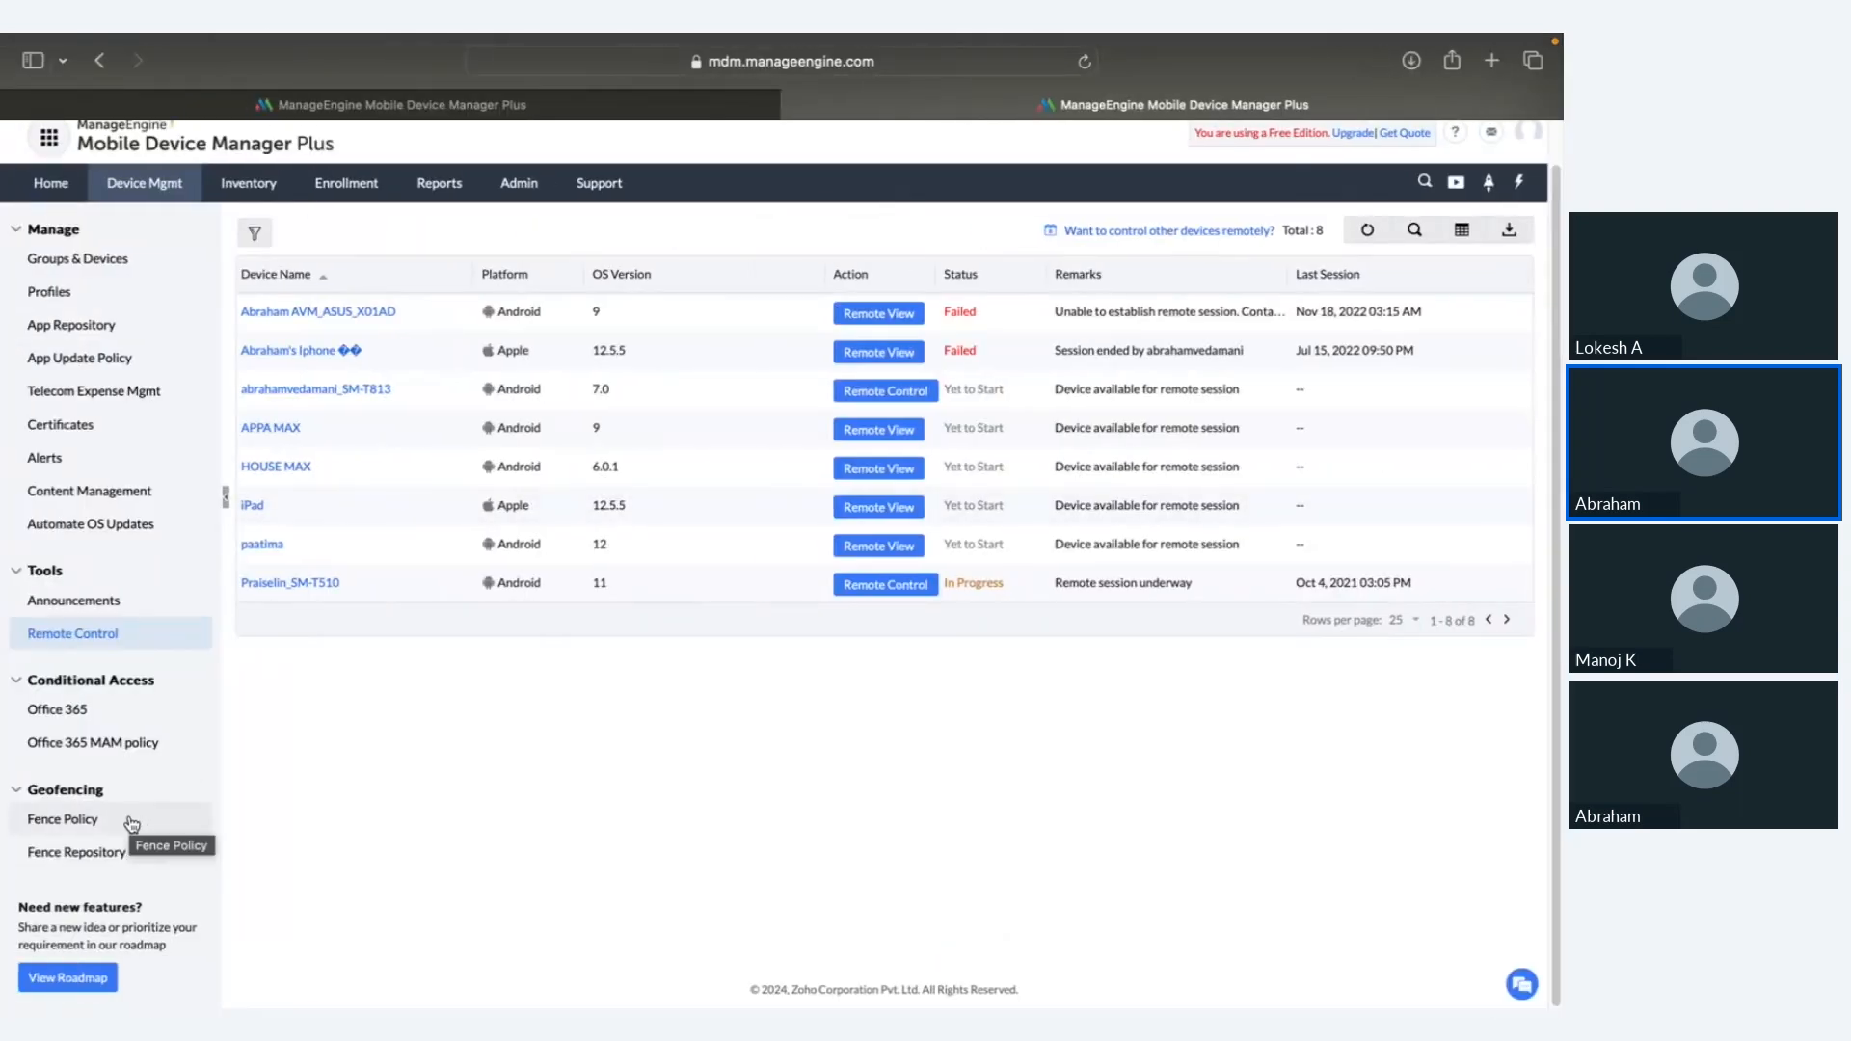
{"action": "key", "text": "ctrl+Right"}
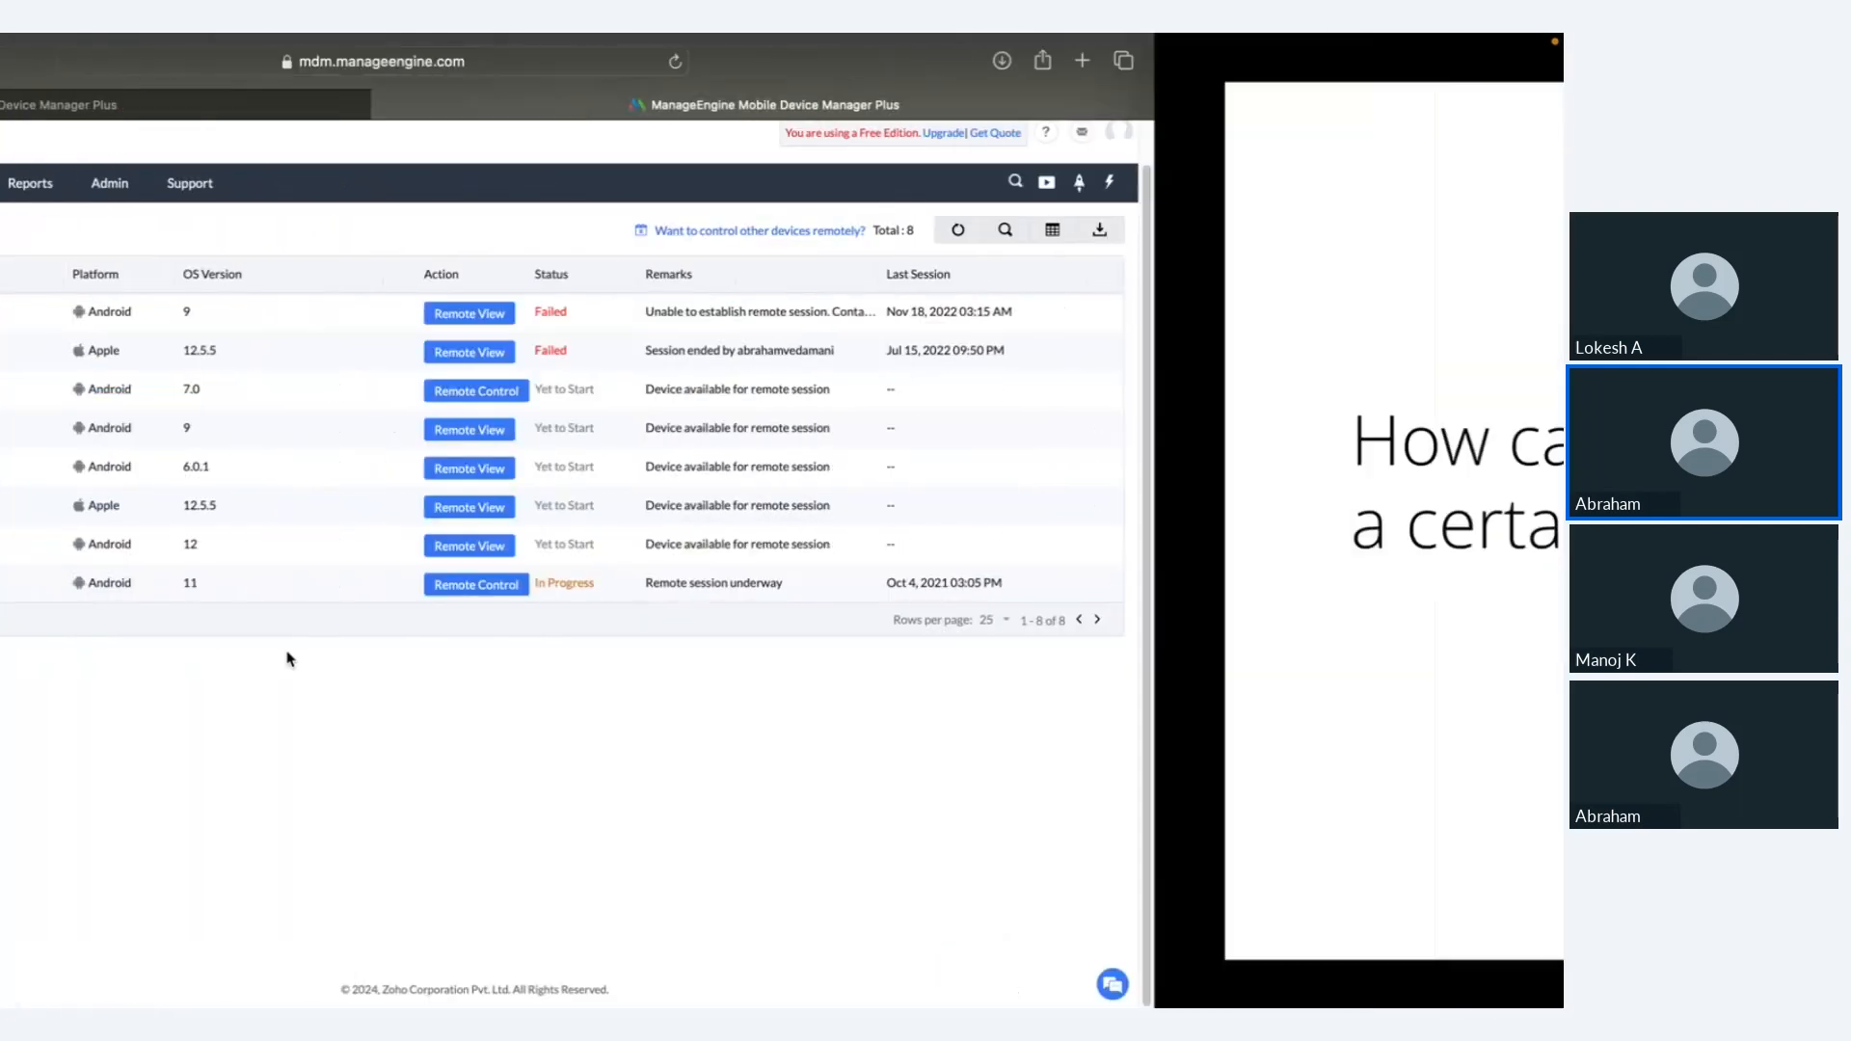
{"action": "key", "text": "Right"}
{"action": "key", "text": "Left"}
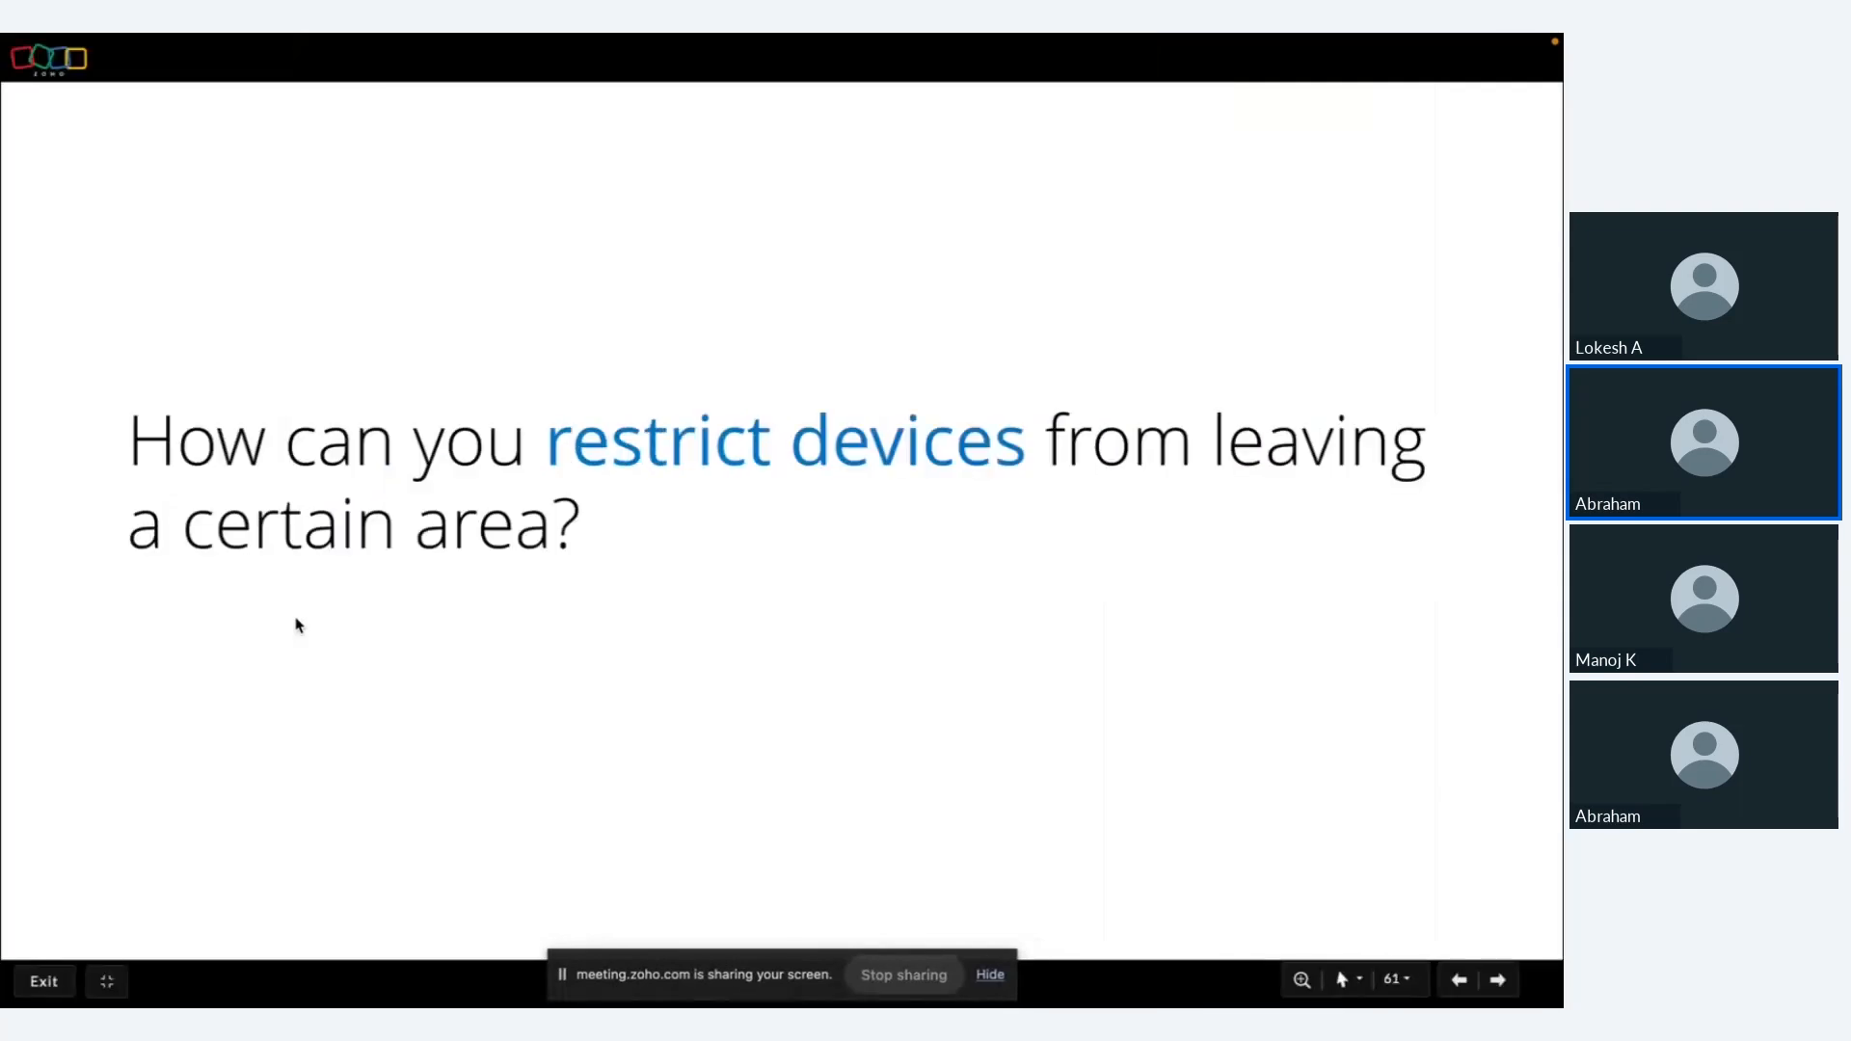
{"action": "key", "text": "ctrl+Right"}
{"action": "key", "text": "ctrl+Left"}
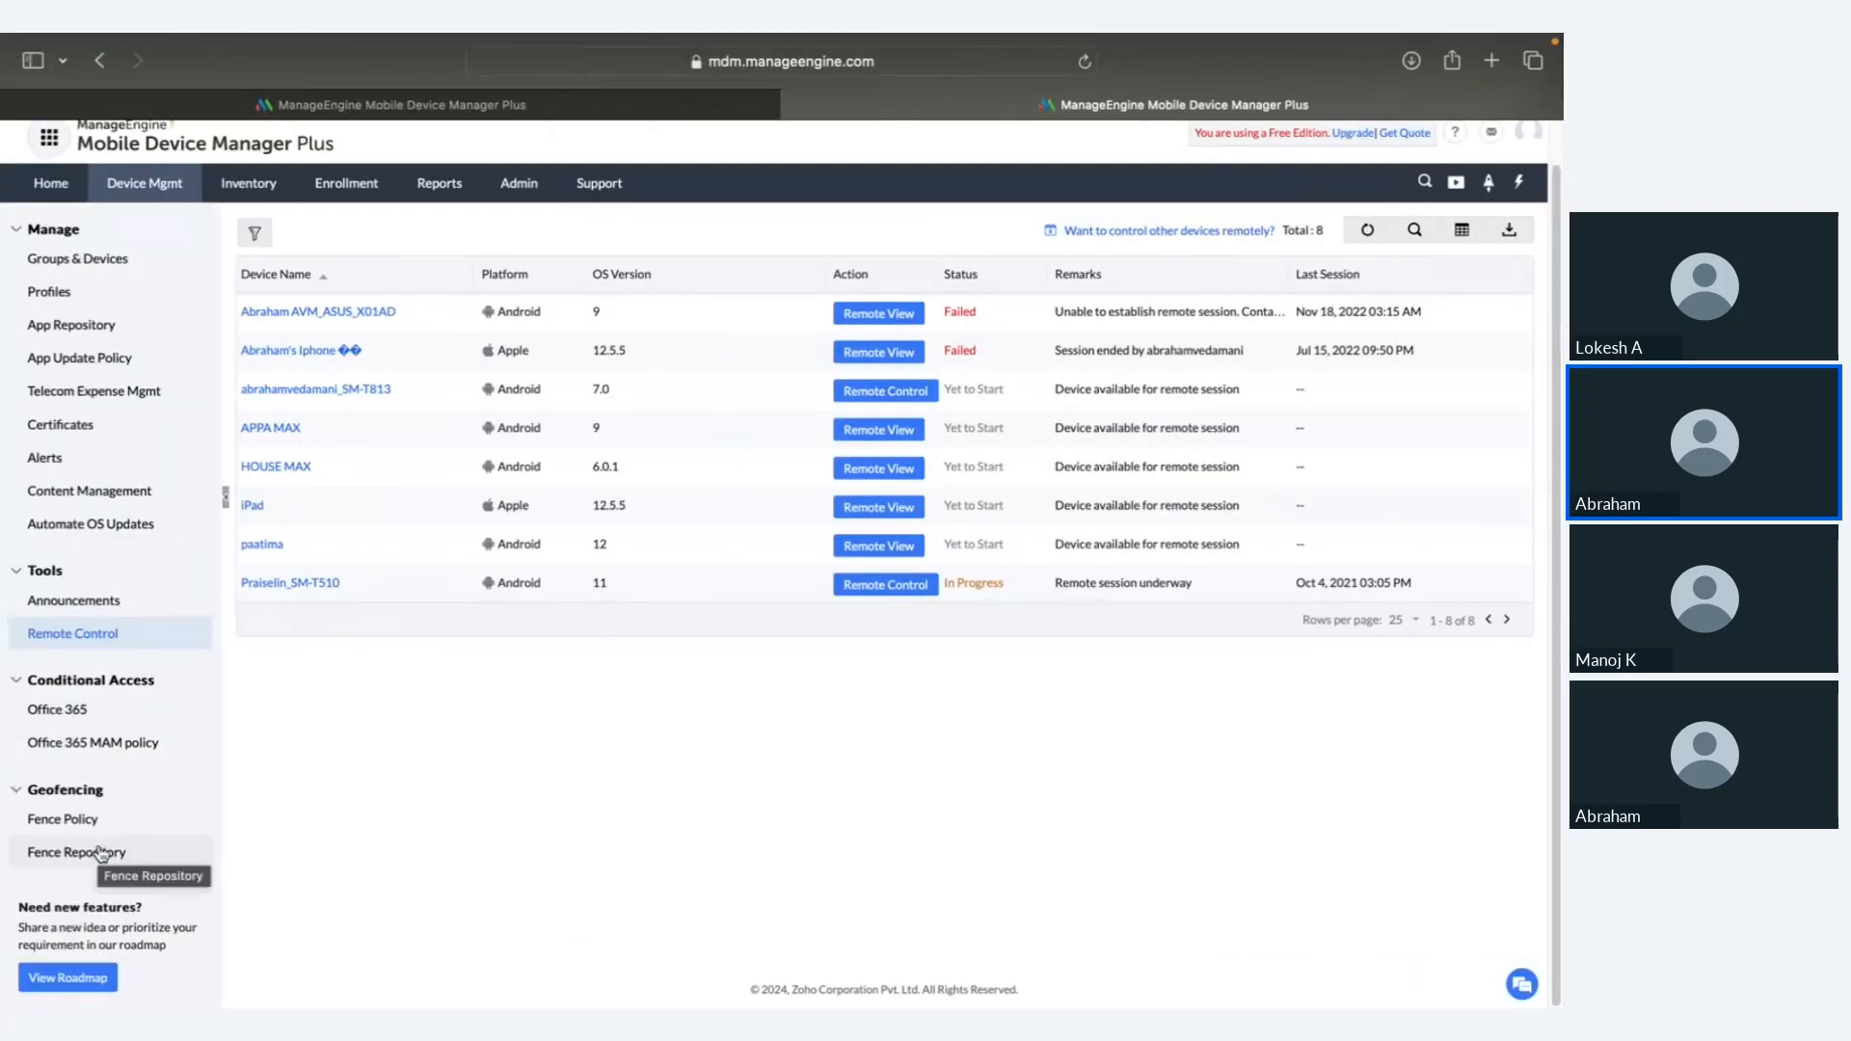
Step: Open the Fence Repository and start a new fence placed at Zoho Corporation, Pleasanton
{"action": "left_click", "coordinate": [100, 852]}
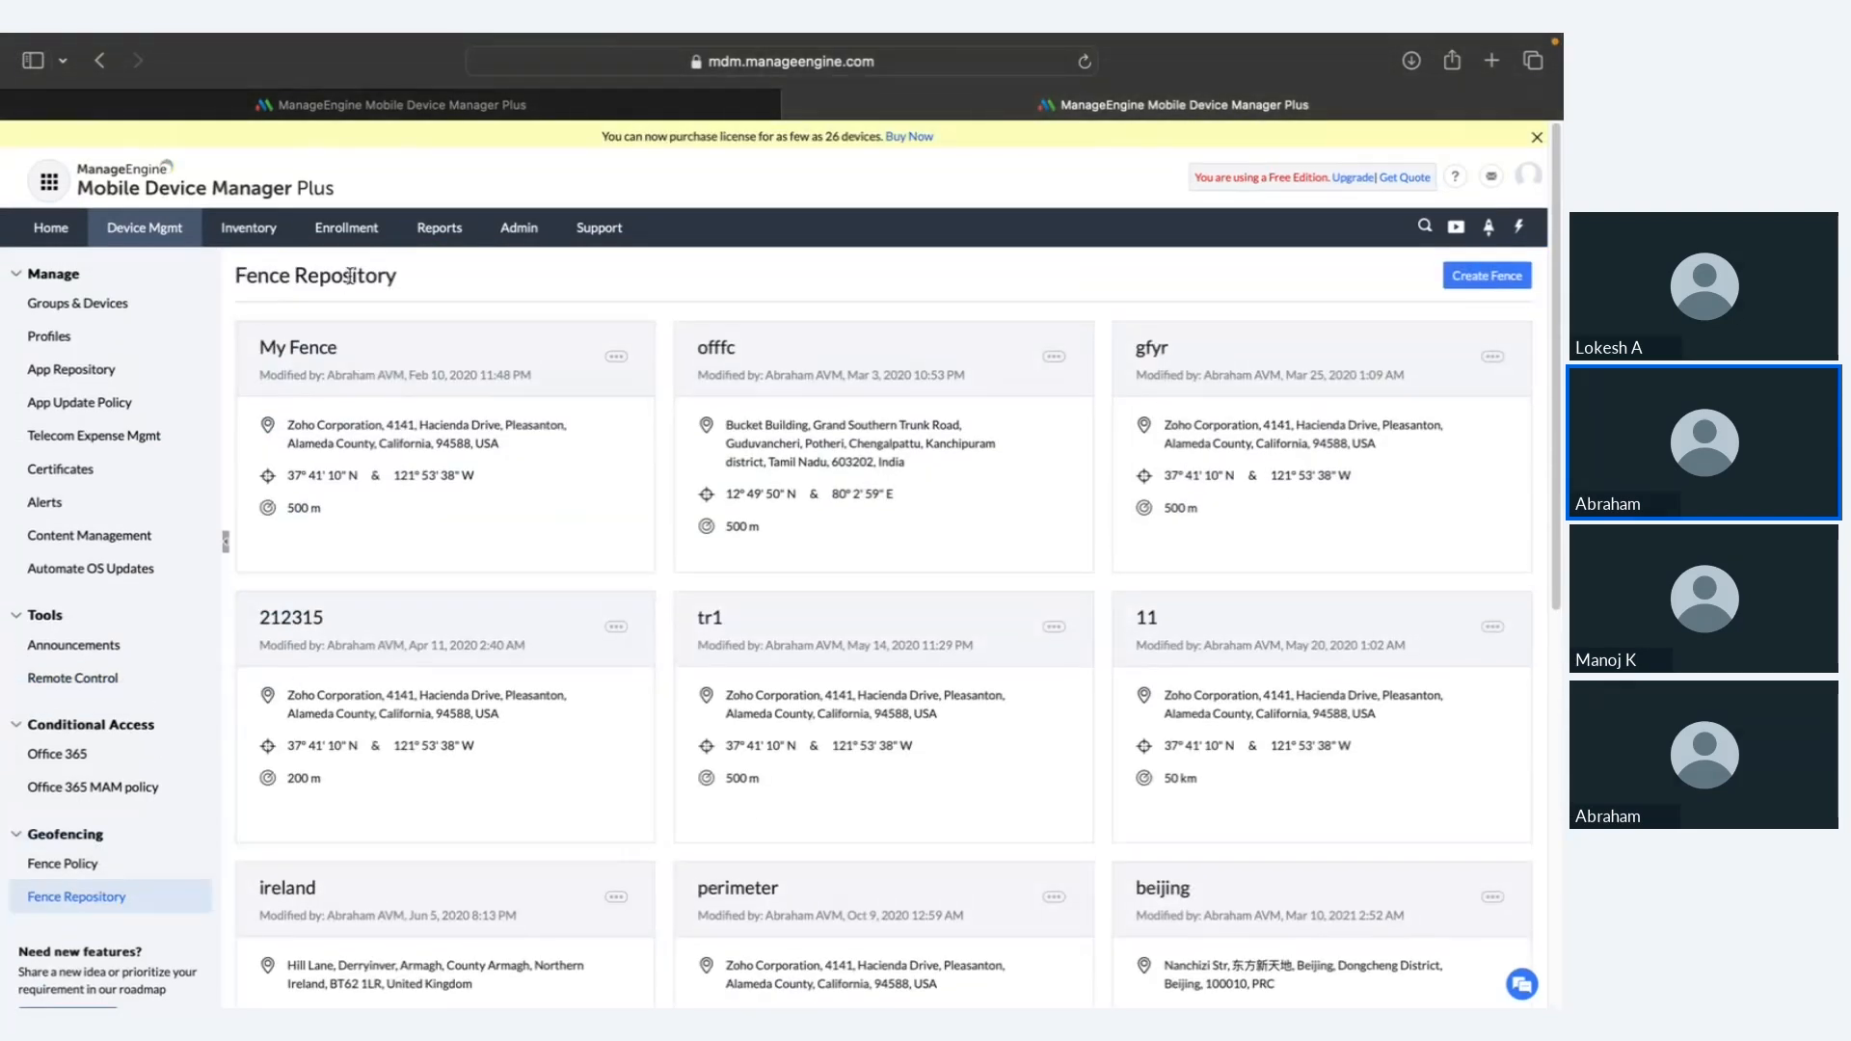
{"action": "left_click", "coordinate": [1466, 280]}
{"action": "left_click", "coordinate": [782, 558]}
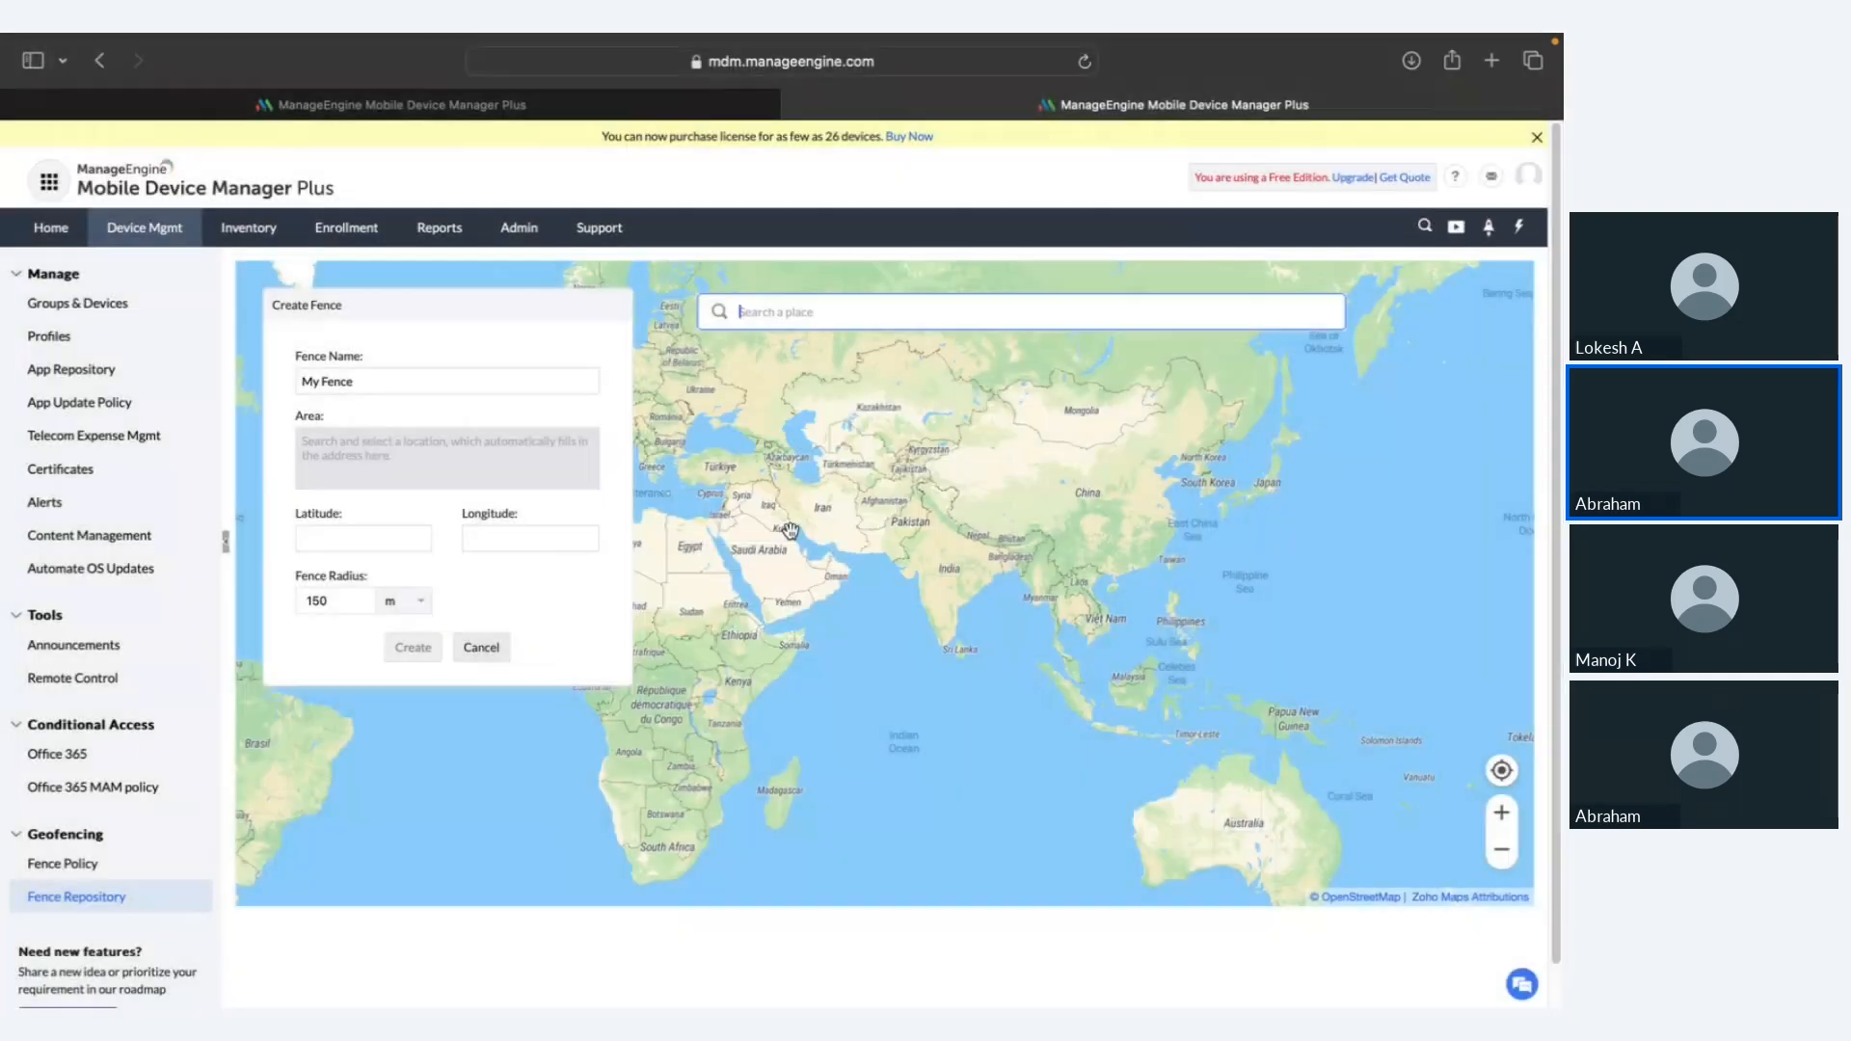
{"action": "type", "text": "zo"}
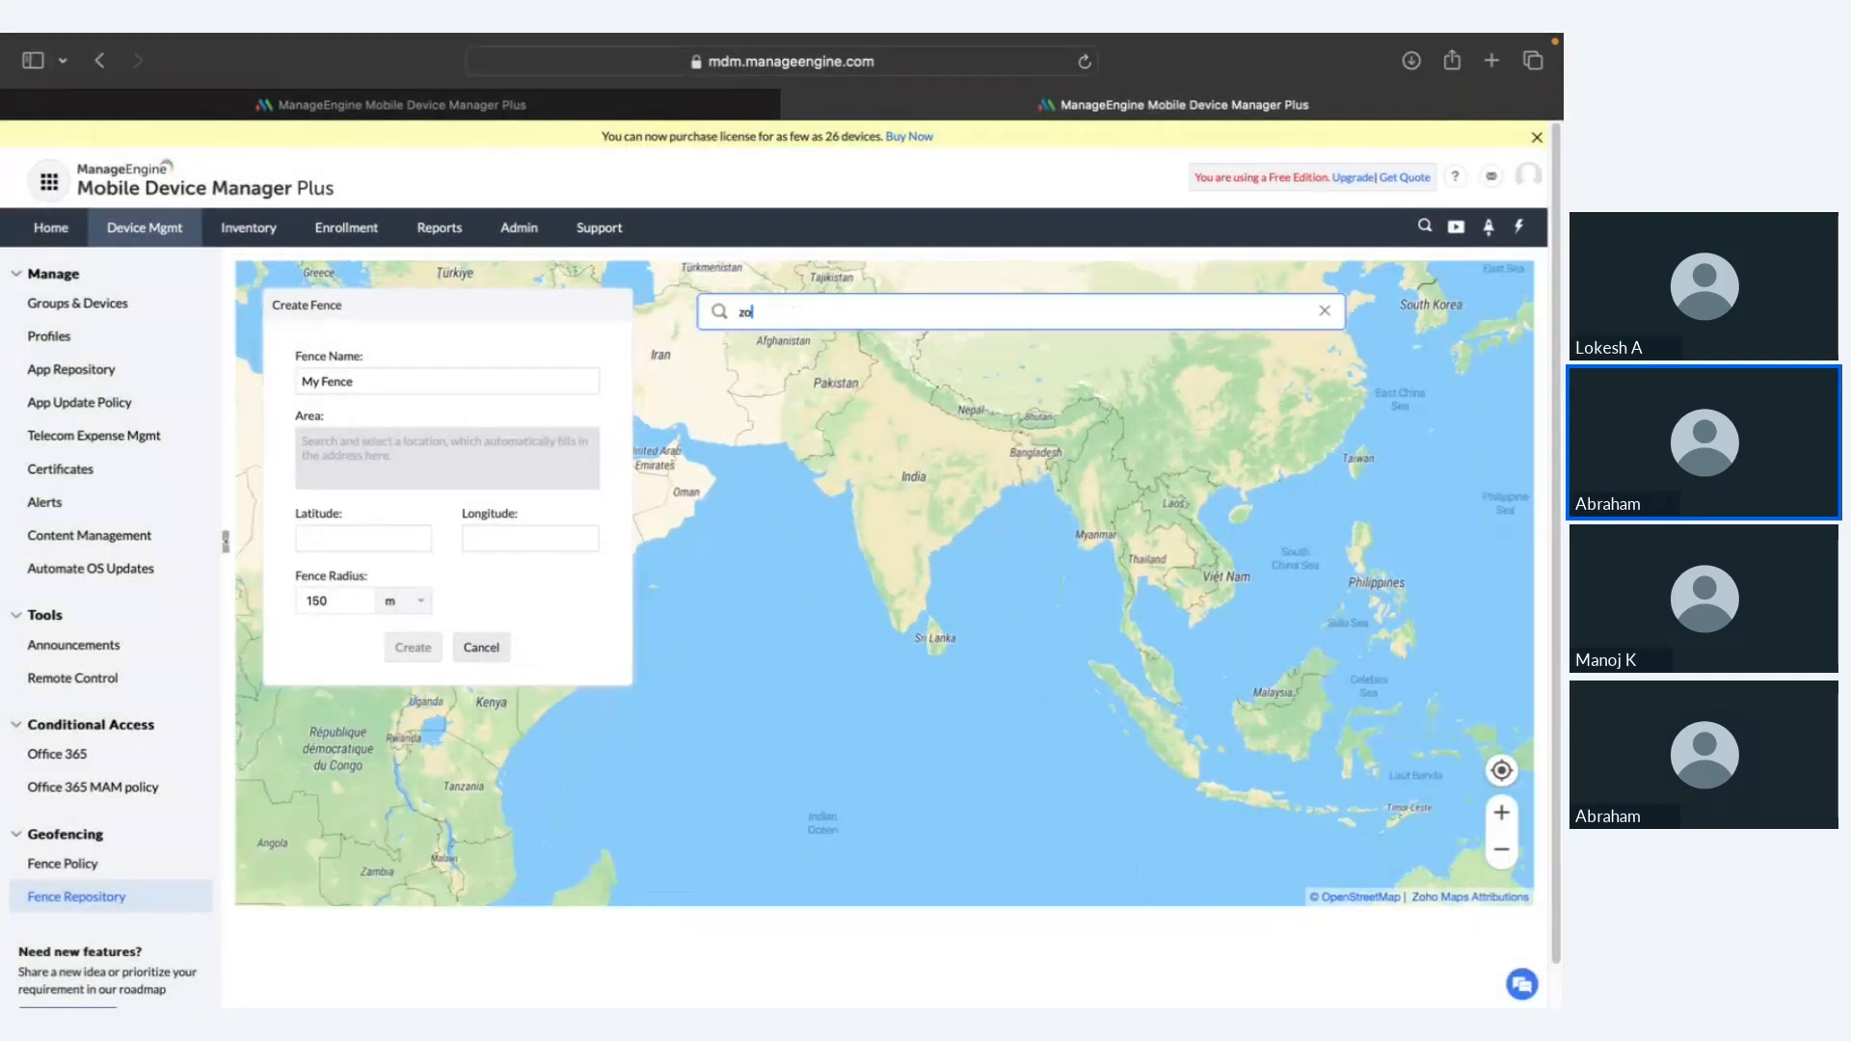
{"action": "type", "text": "ho corporation"}
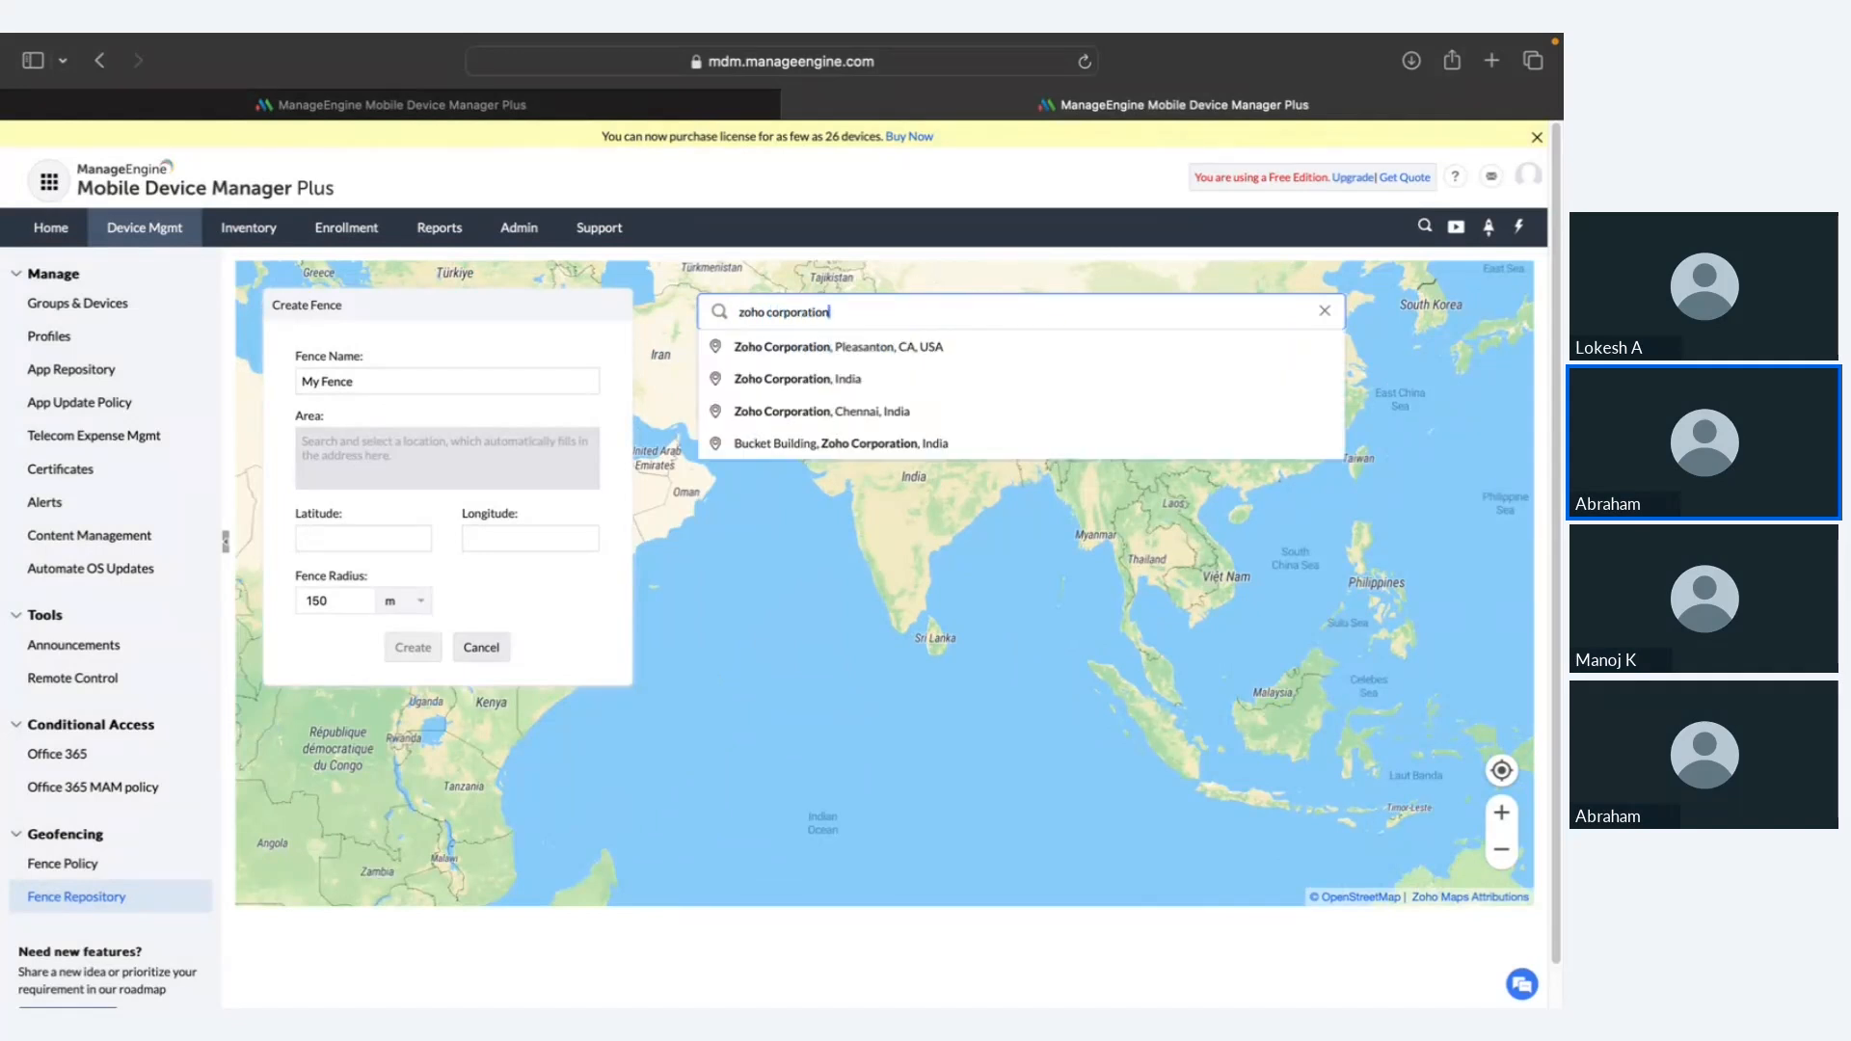
{"action": "left_click", "coordinate": [825, 342]}
{"action": "scroll", "coordinate": [1077, 591], "scroll_direction": "up", "scroll_amount": 10}
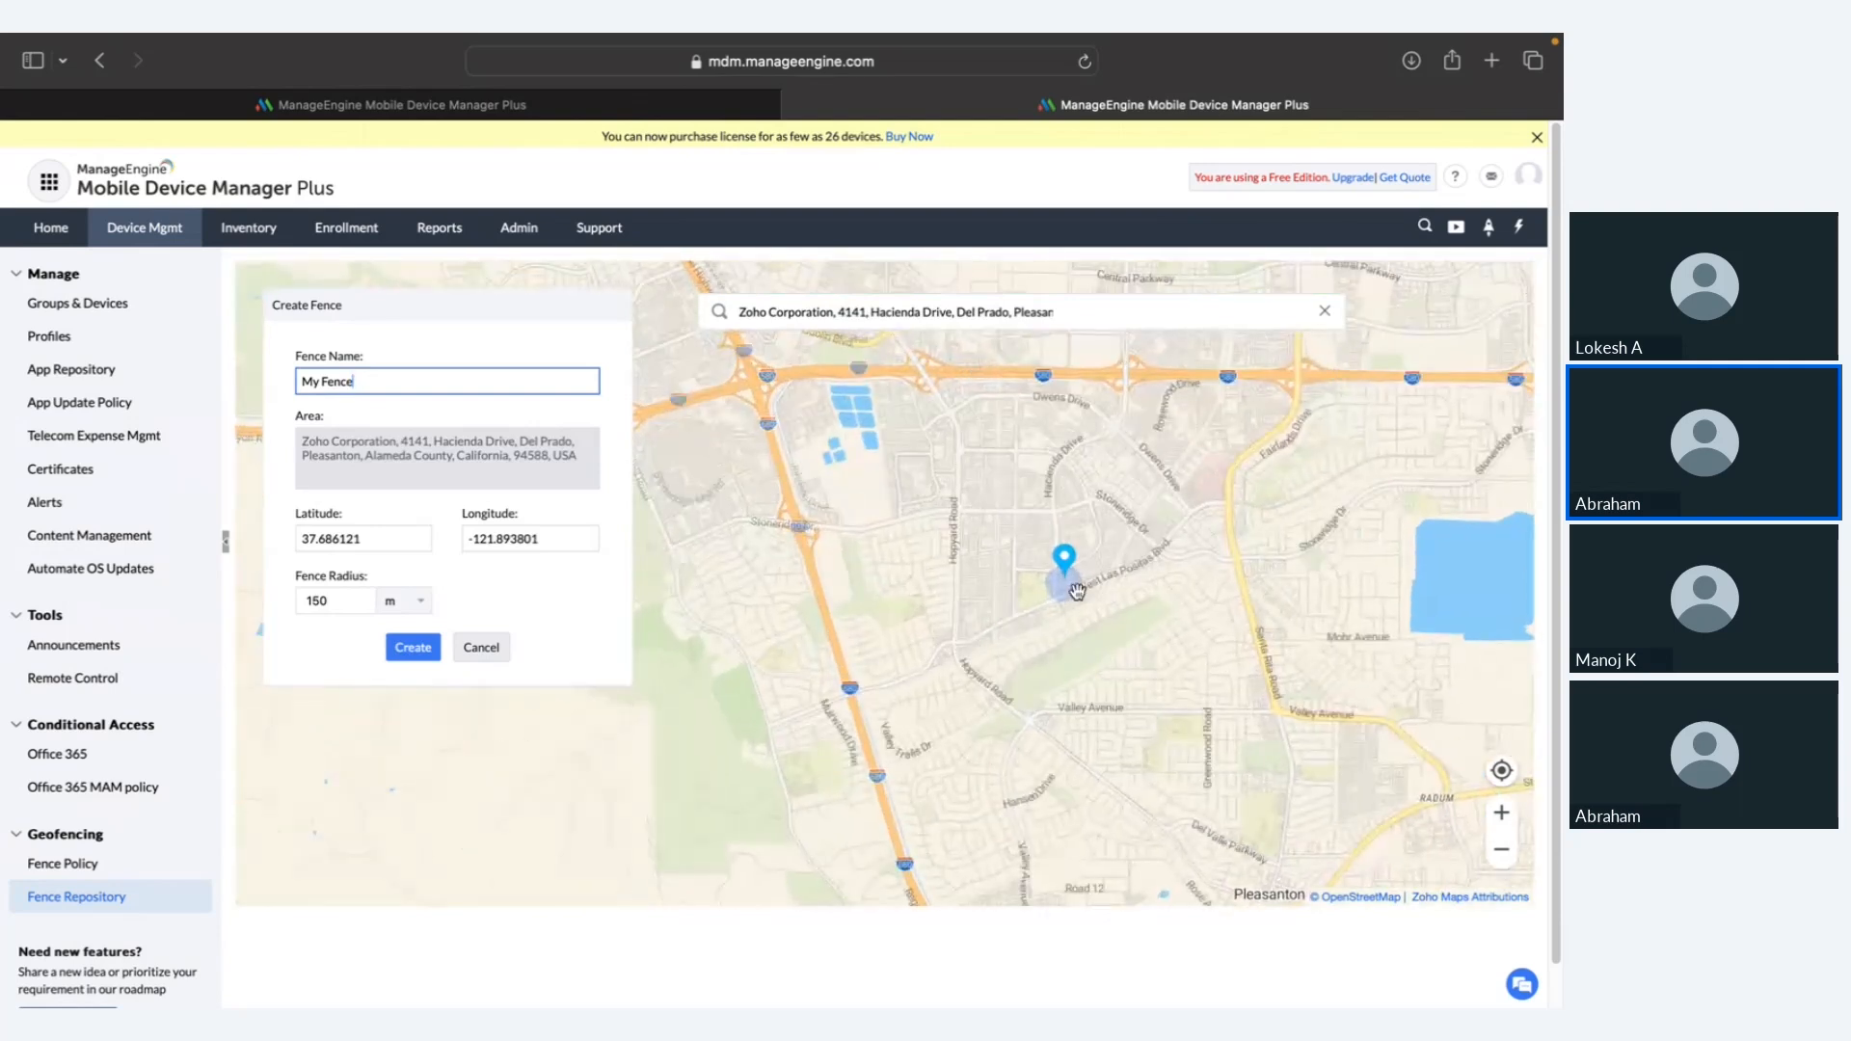
Step: Set the fence radius to 500 and name it office, then cancel the fence
{"action": "double_click", "coordinate": [328, 600]}
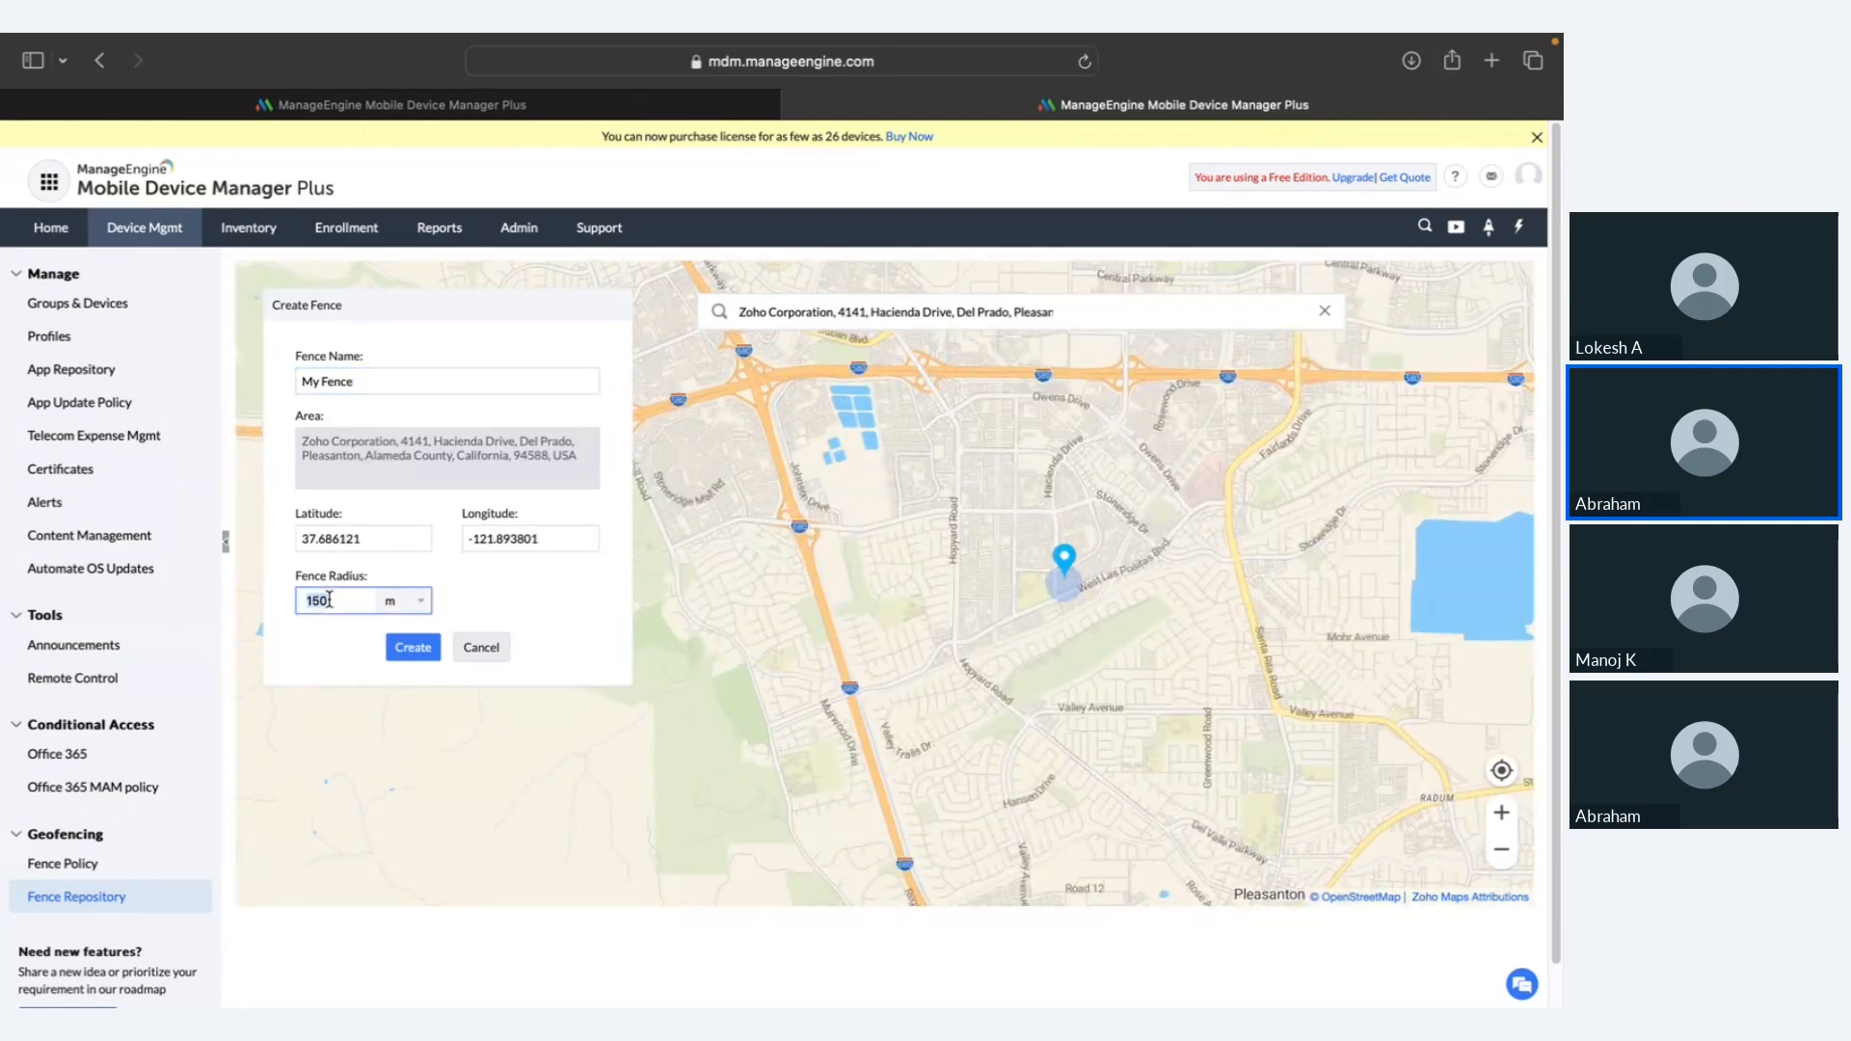
{"action": "type", "text": "500"}
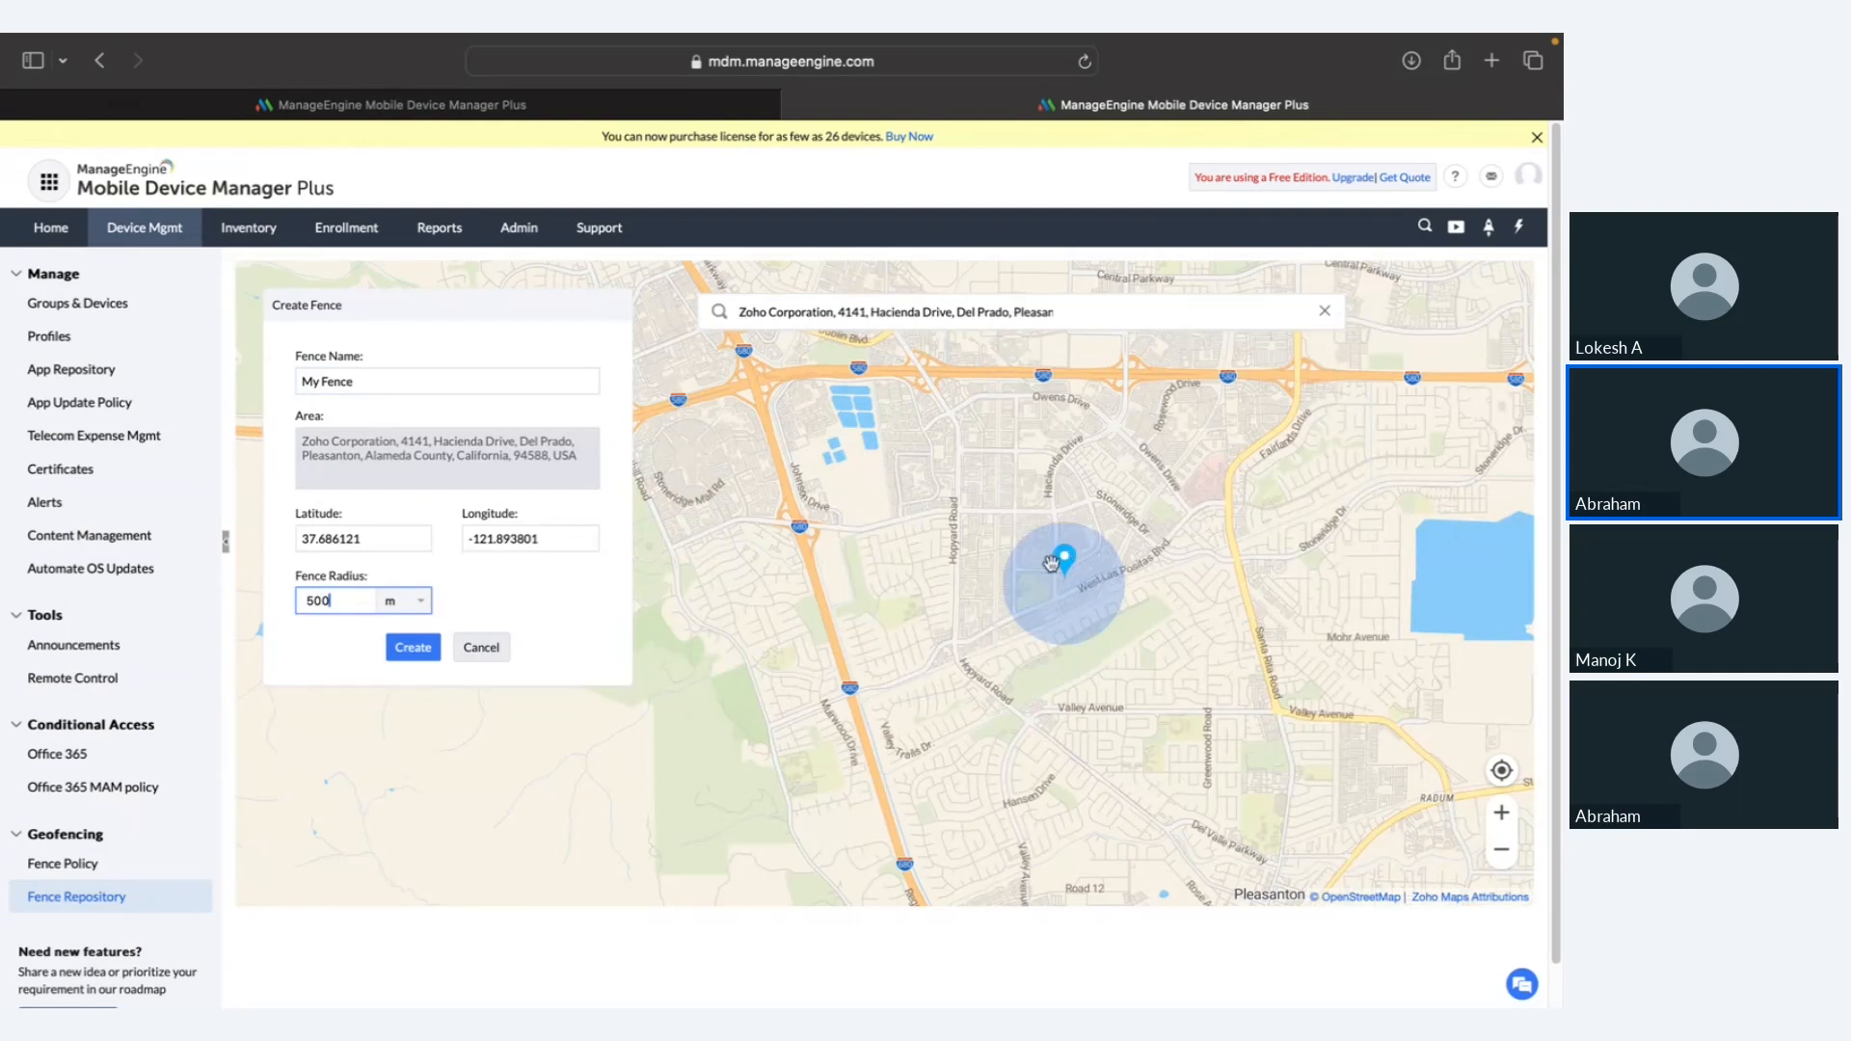
{"action": "triple_click", "coordinate": [552, 382]}
{"action": "type", "text": "office"}
{"action": "left_click", "coordinate": [420, 649]}
{"action": "left_click", "coordinate": [491, 651]}
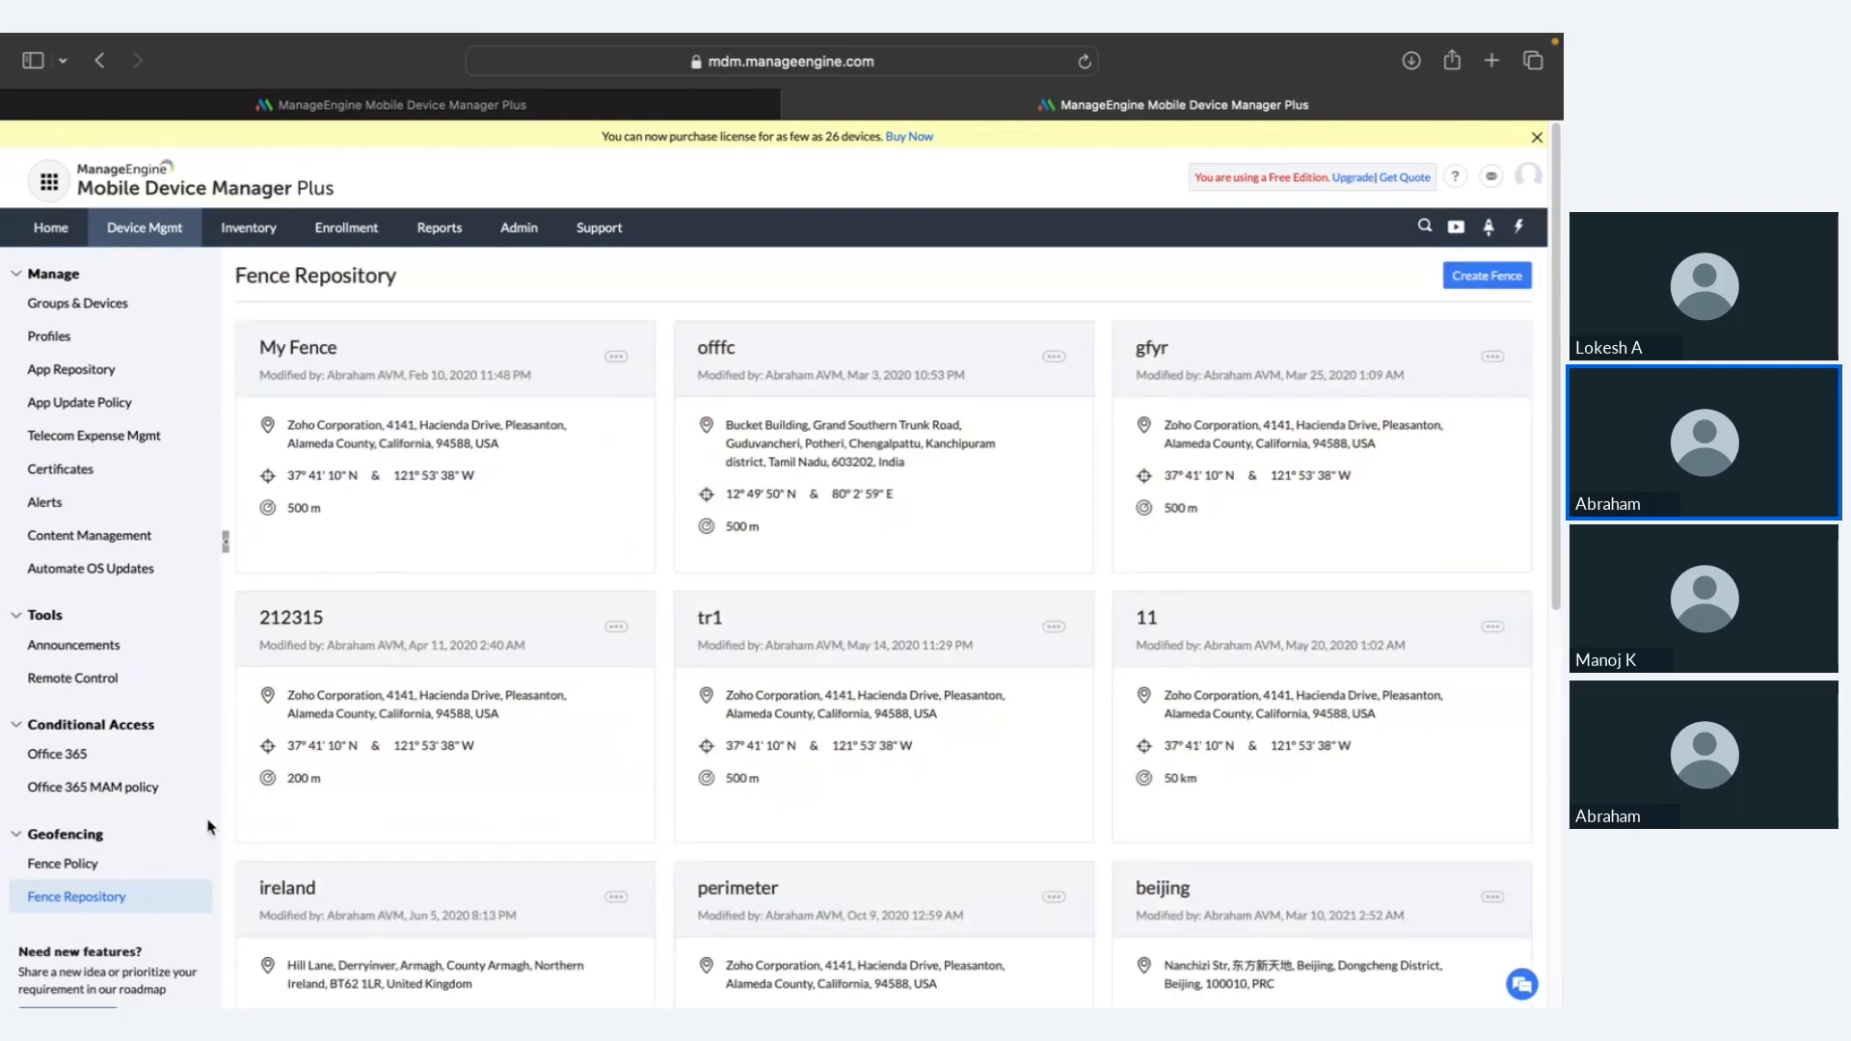
Step: Start a new fence policy flagging devices not within offfc, acting immediately
{"action": "left_click", "coordinate": [139, 862]}
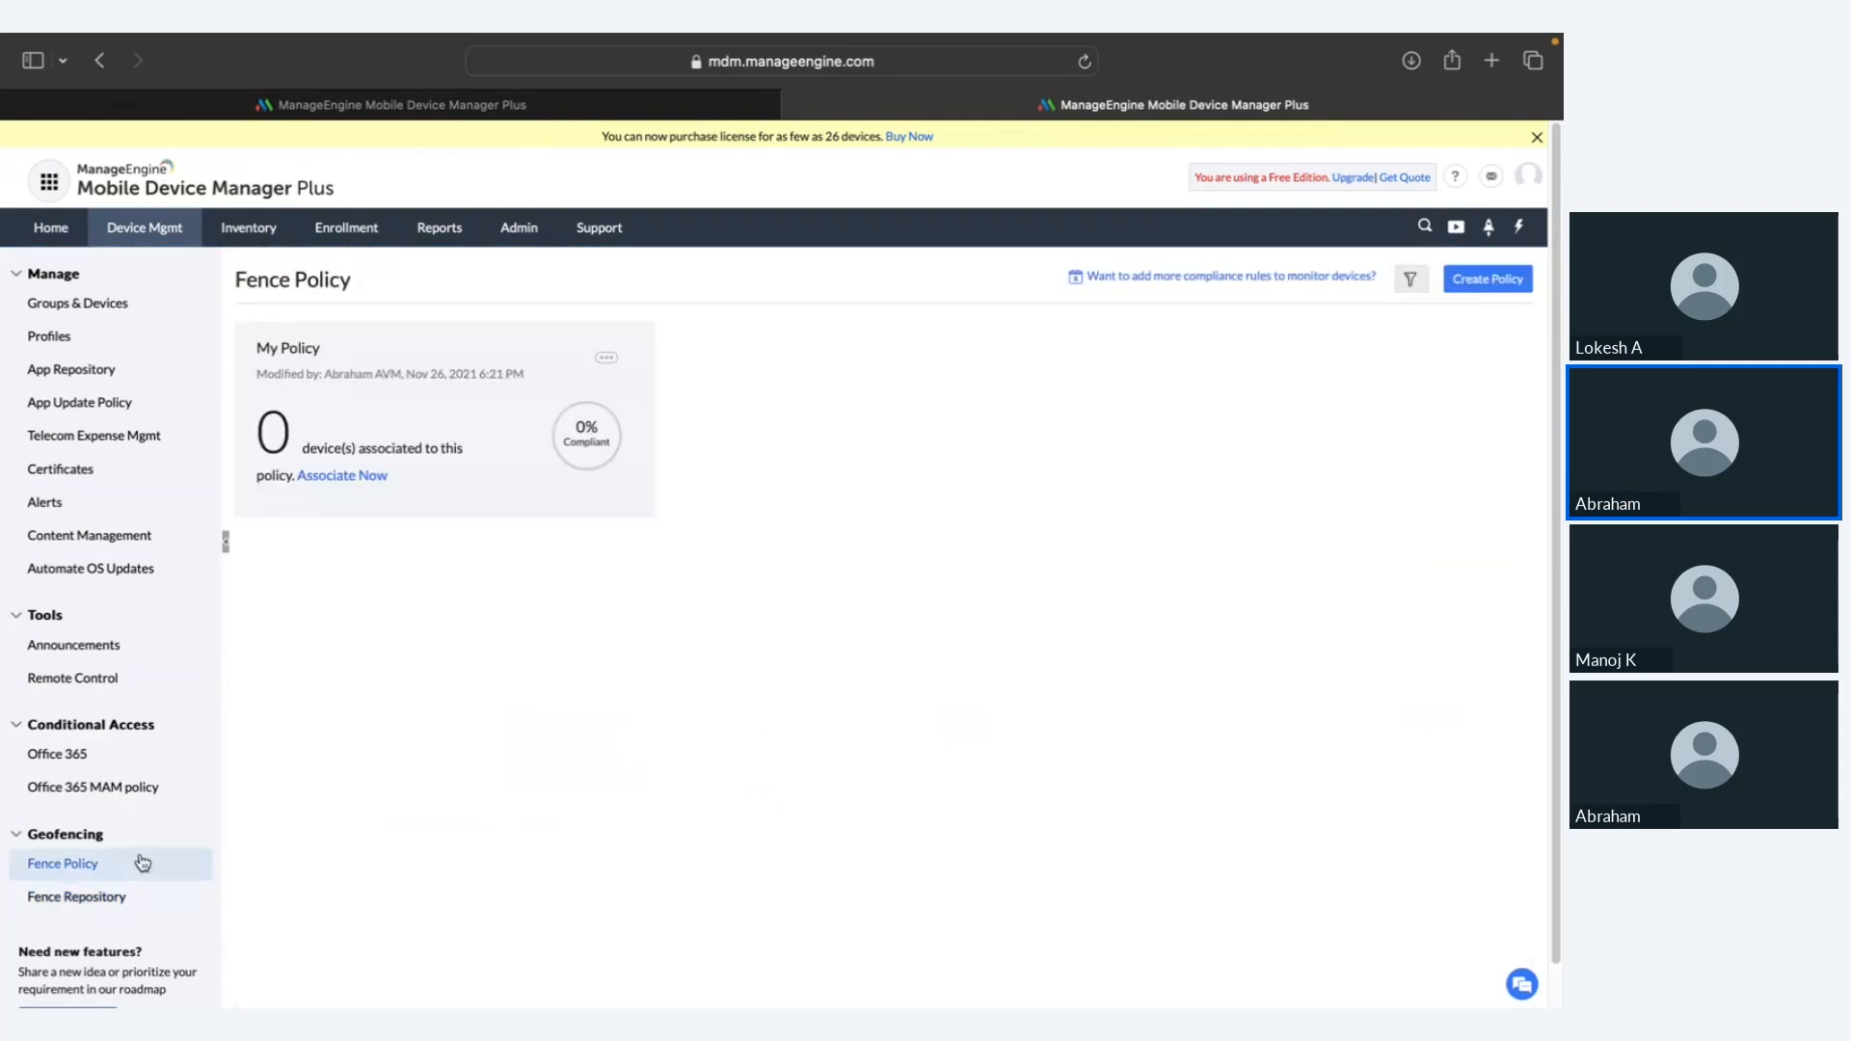
{"action": "left_click", "coordinate": [1484, 281]}
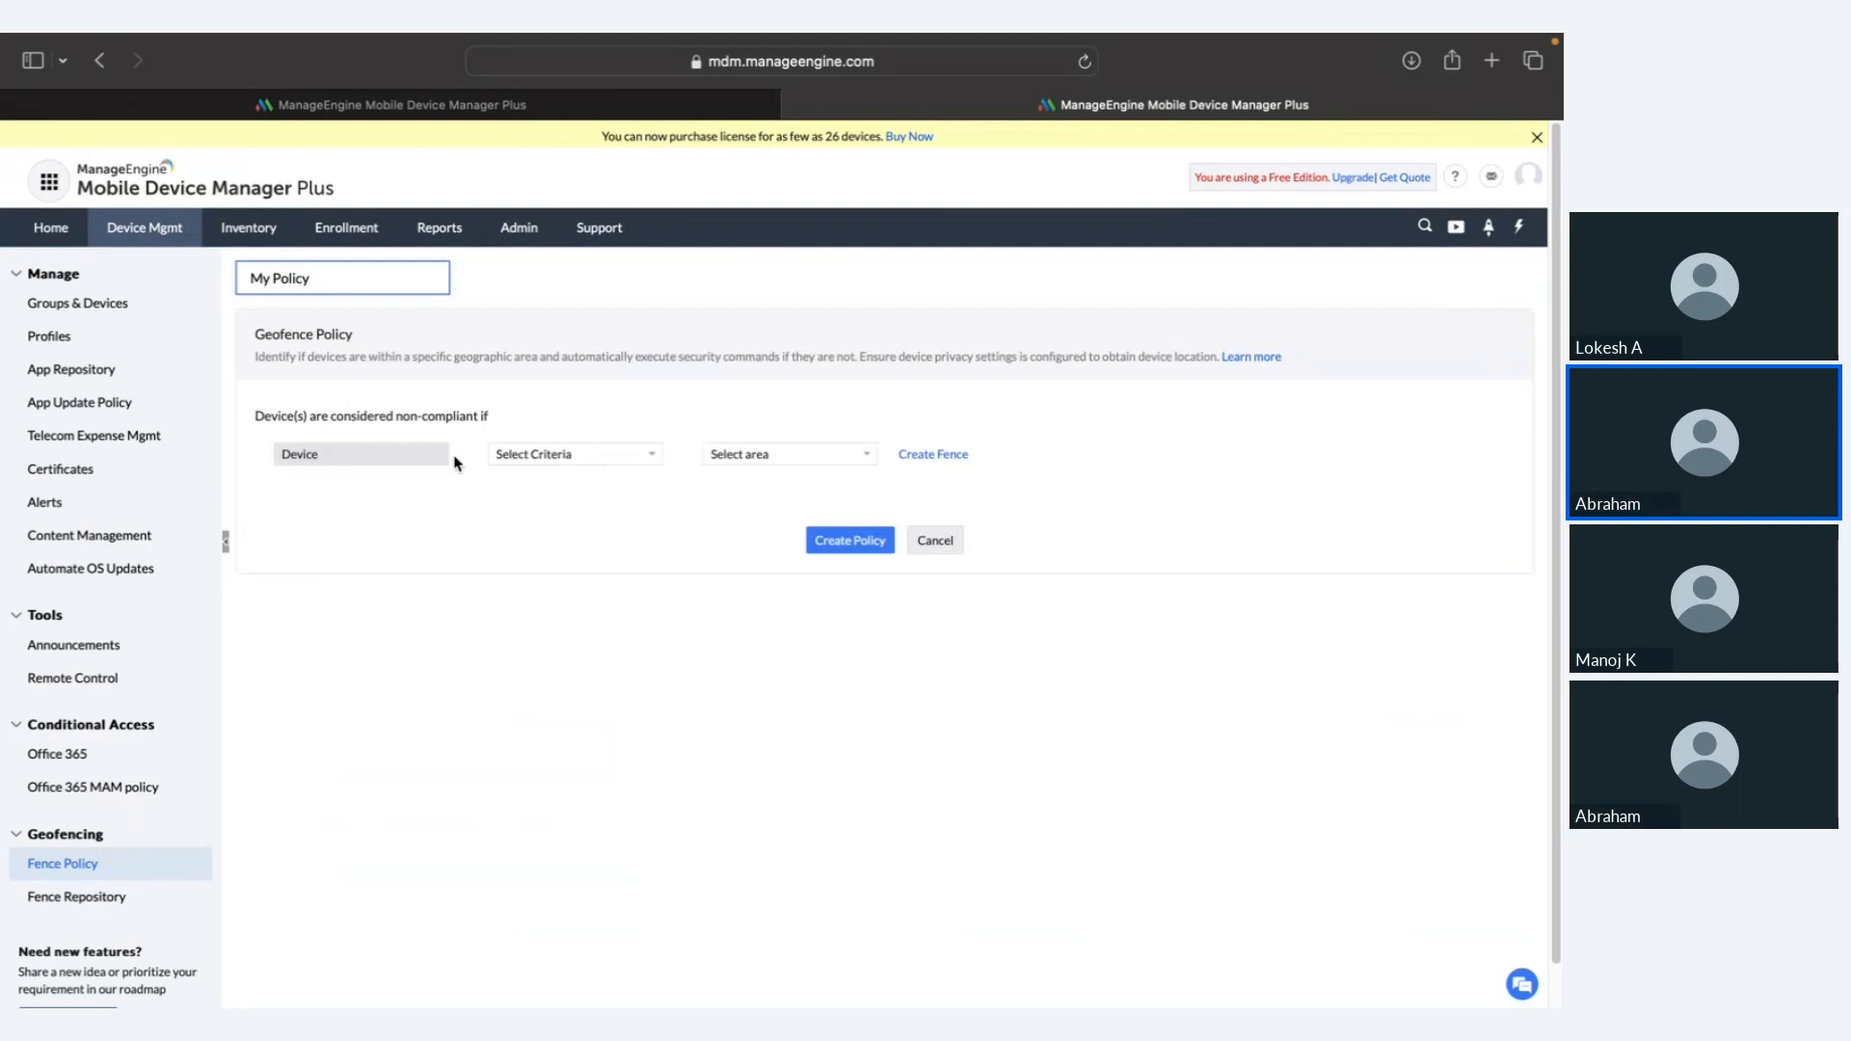
{"action": "left_click", "coordinate": [526, 462]}
{"action": "left_click", "coordinate": [539, 499]}
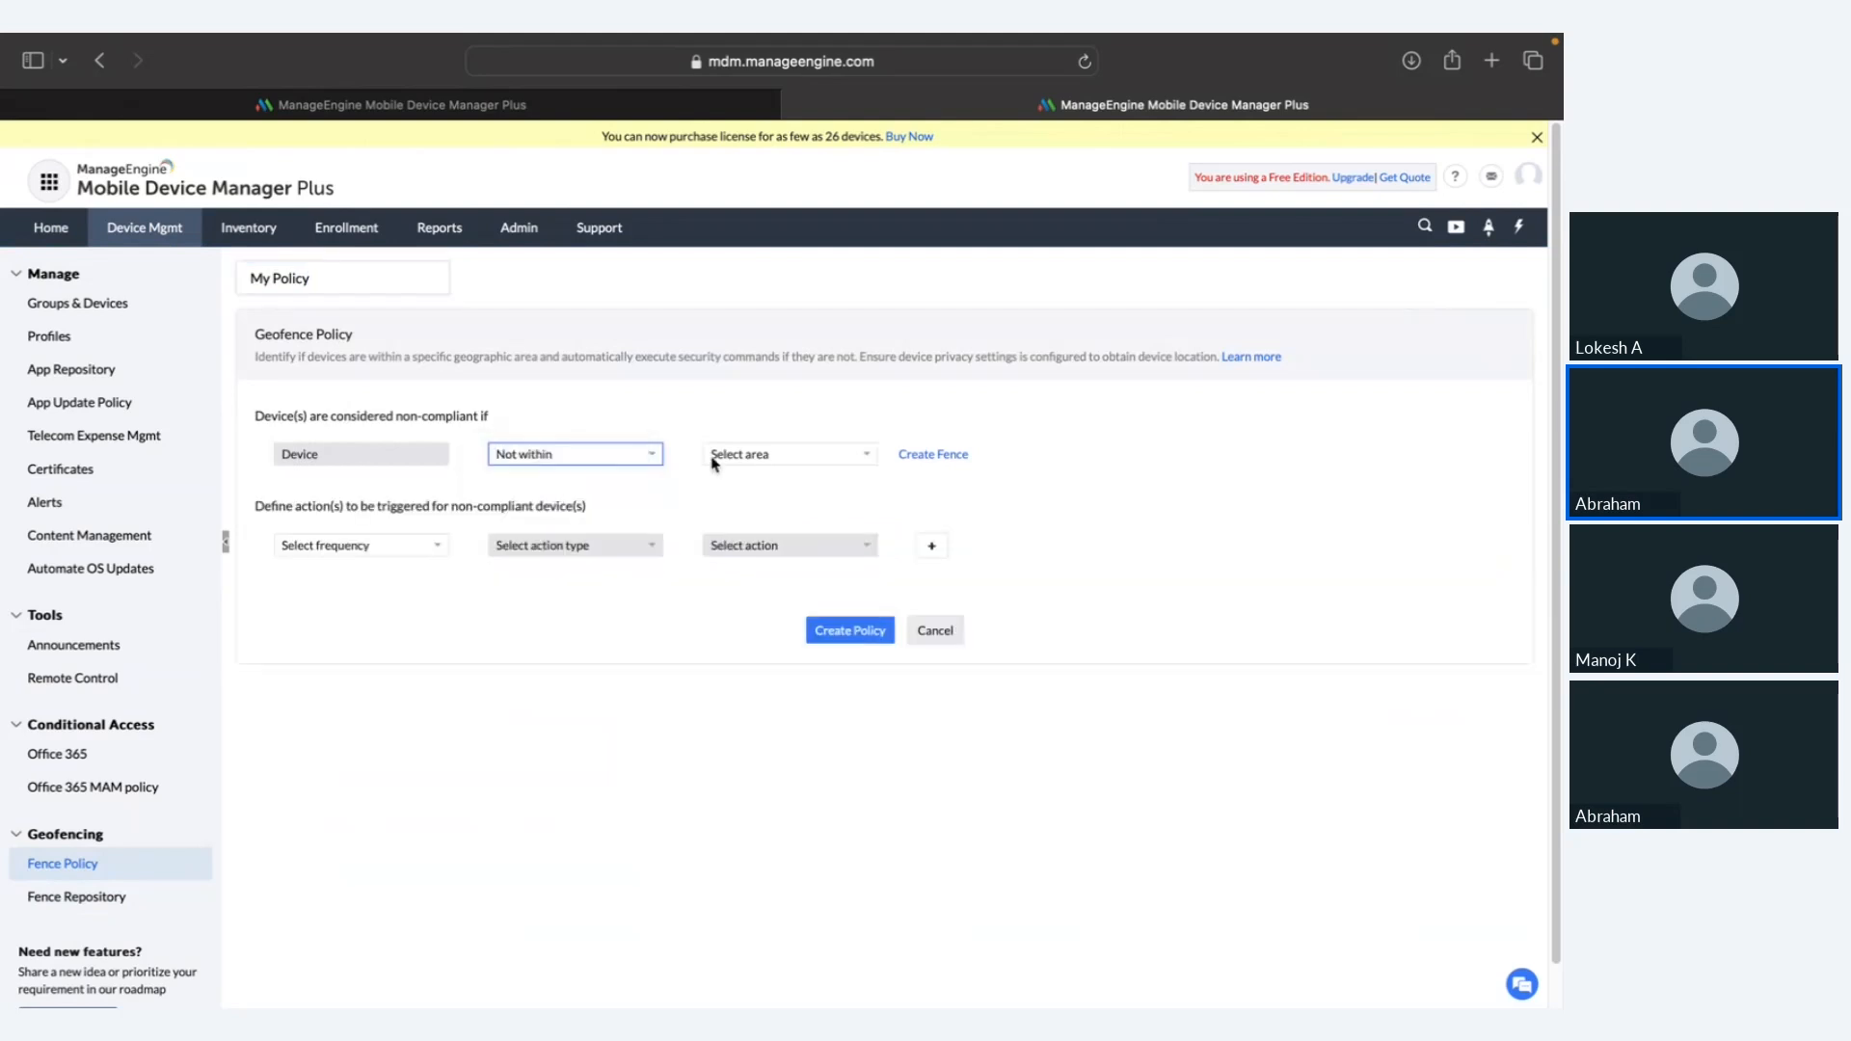
{"action": "left_click", "coordinate": [781, 454]}
{"action": "left_click", "coordinate": [738, 504]}
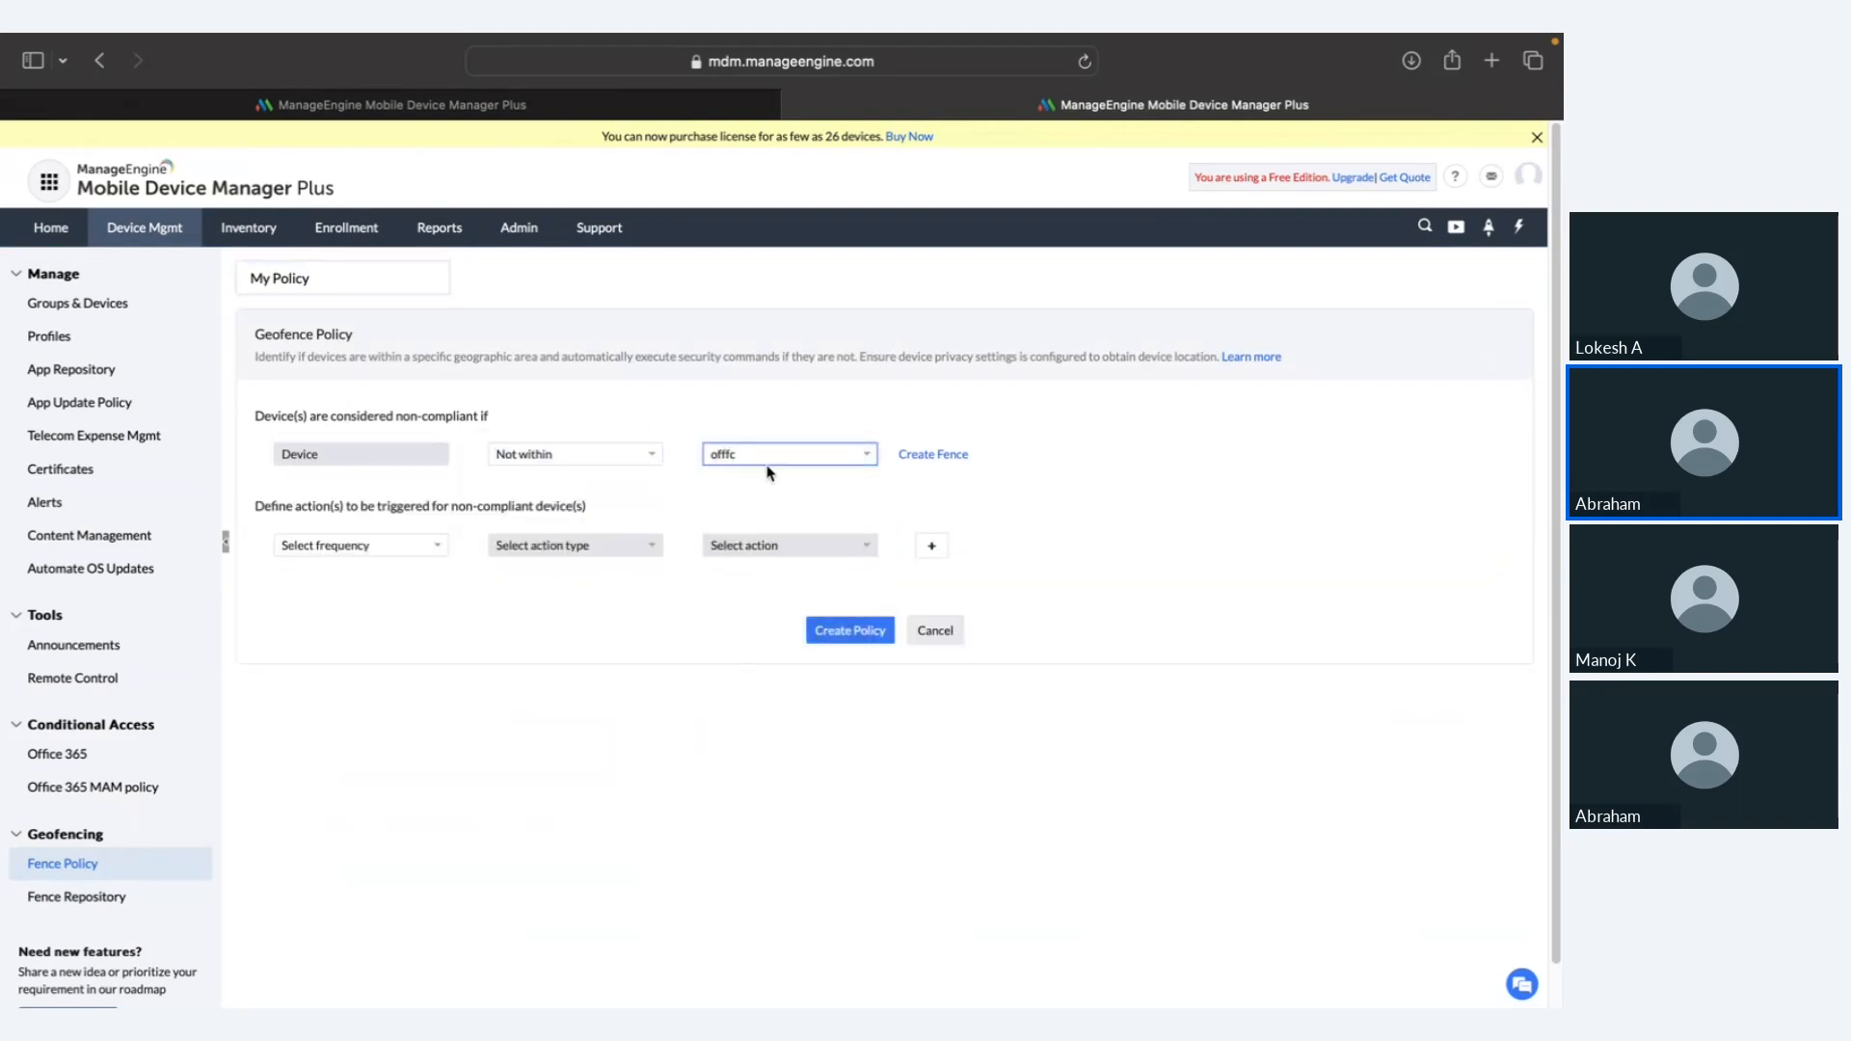
{"action": "left_click", "coordinate": [359, 547]}
{"action": "left_click", "coordinate": [361, 565]}
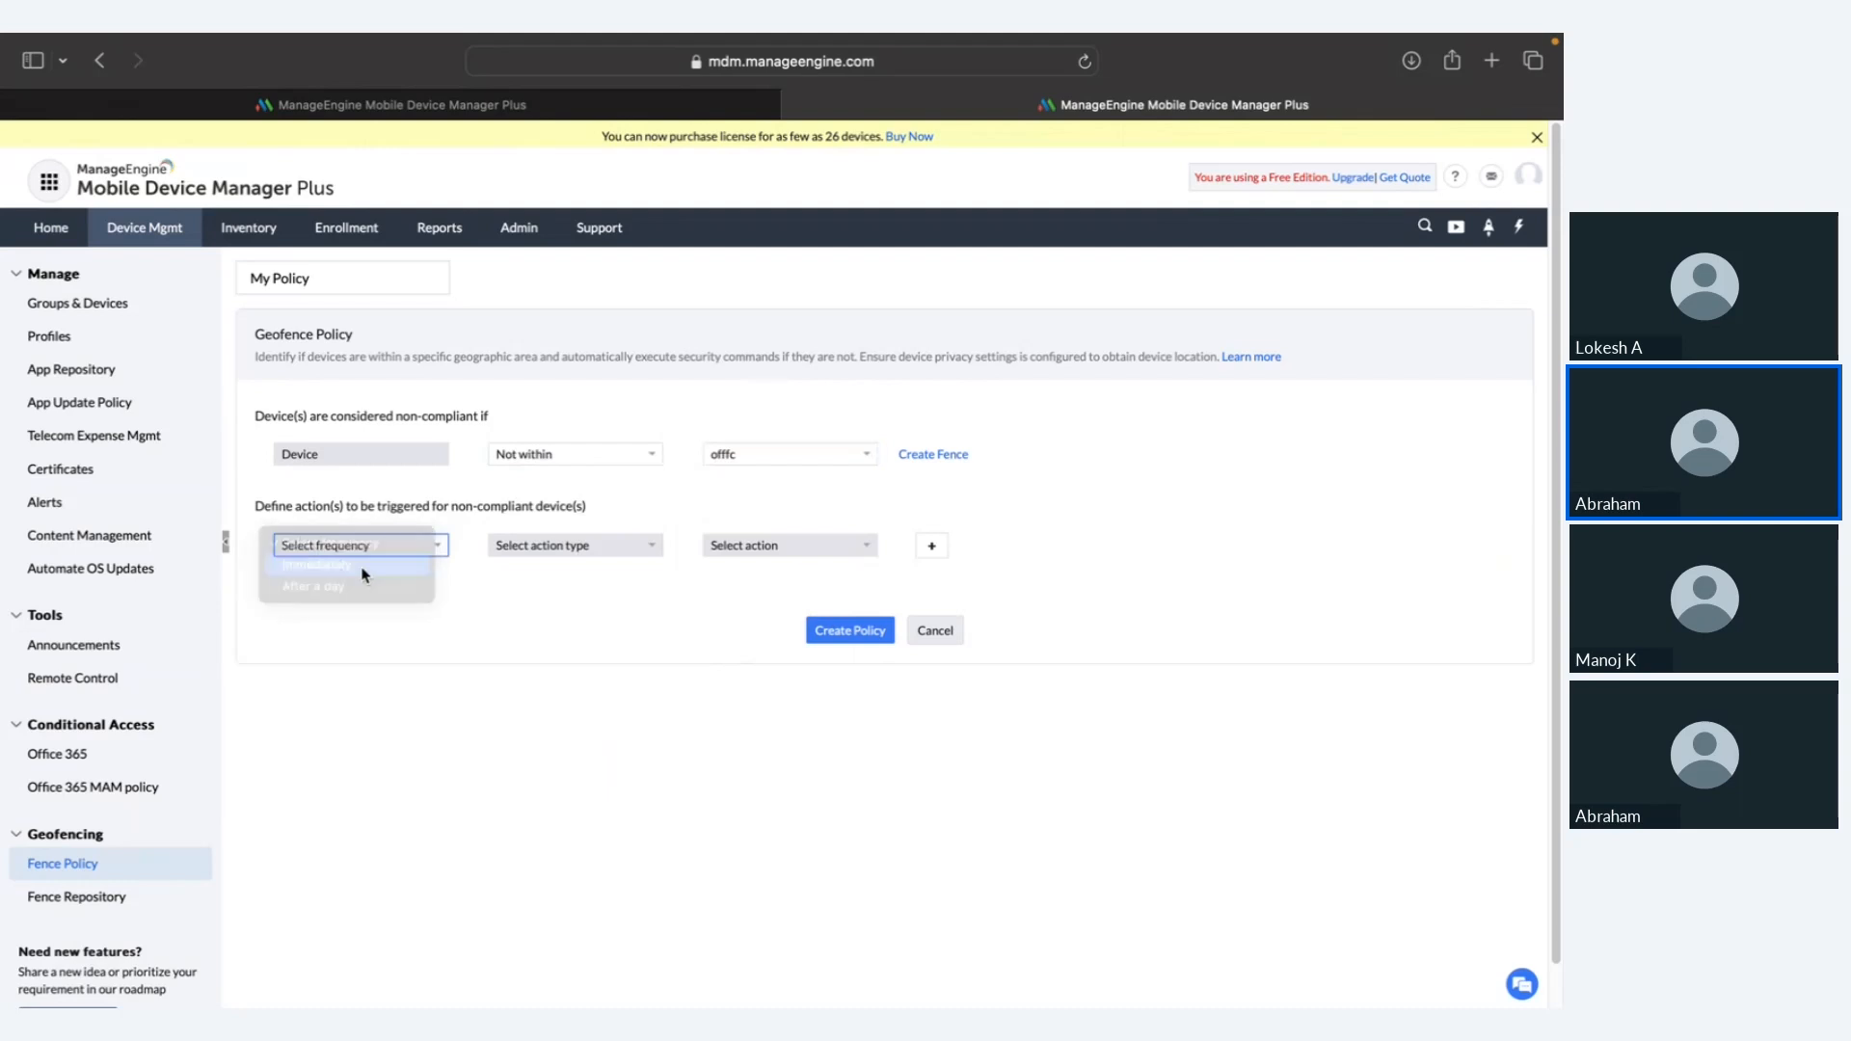
Step: Make the first action Notify with Send e-mail to admin, reviewing the message preview
{"action": "left_click", "coordinate": [515, 546]}
{"action": "left_click", "coordinate": [532, 567]}
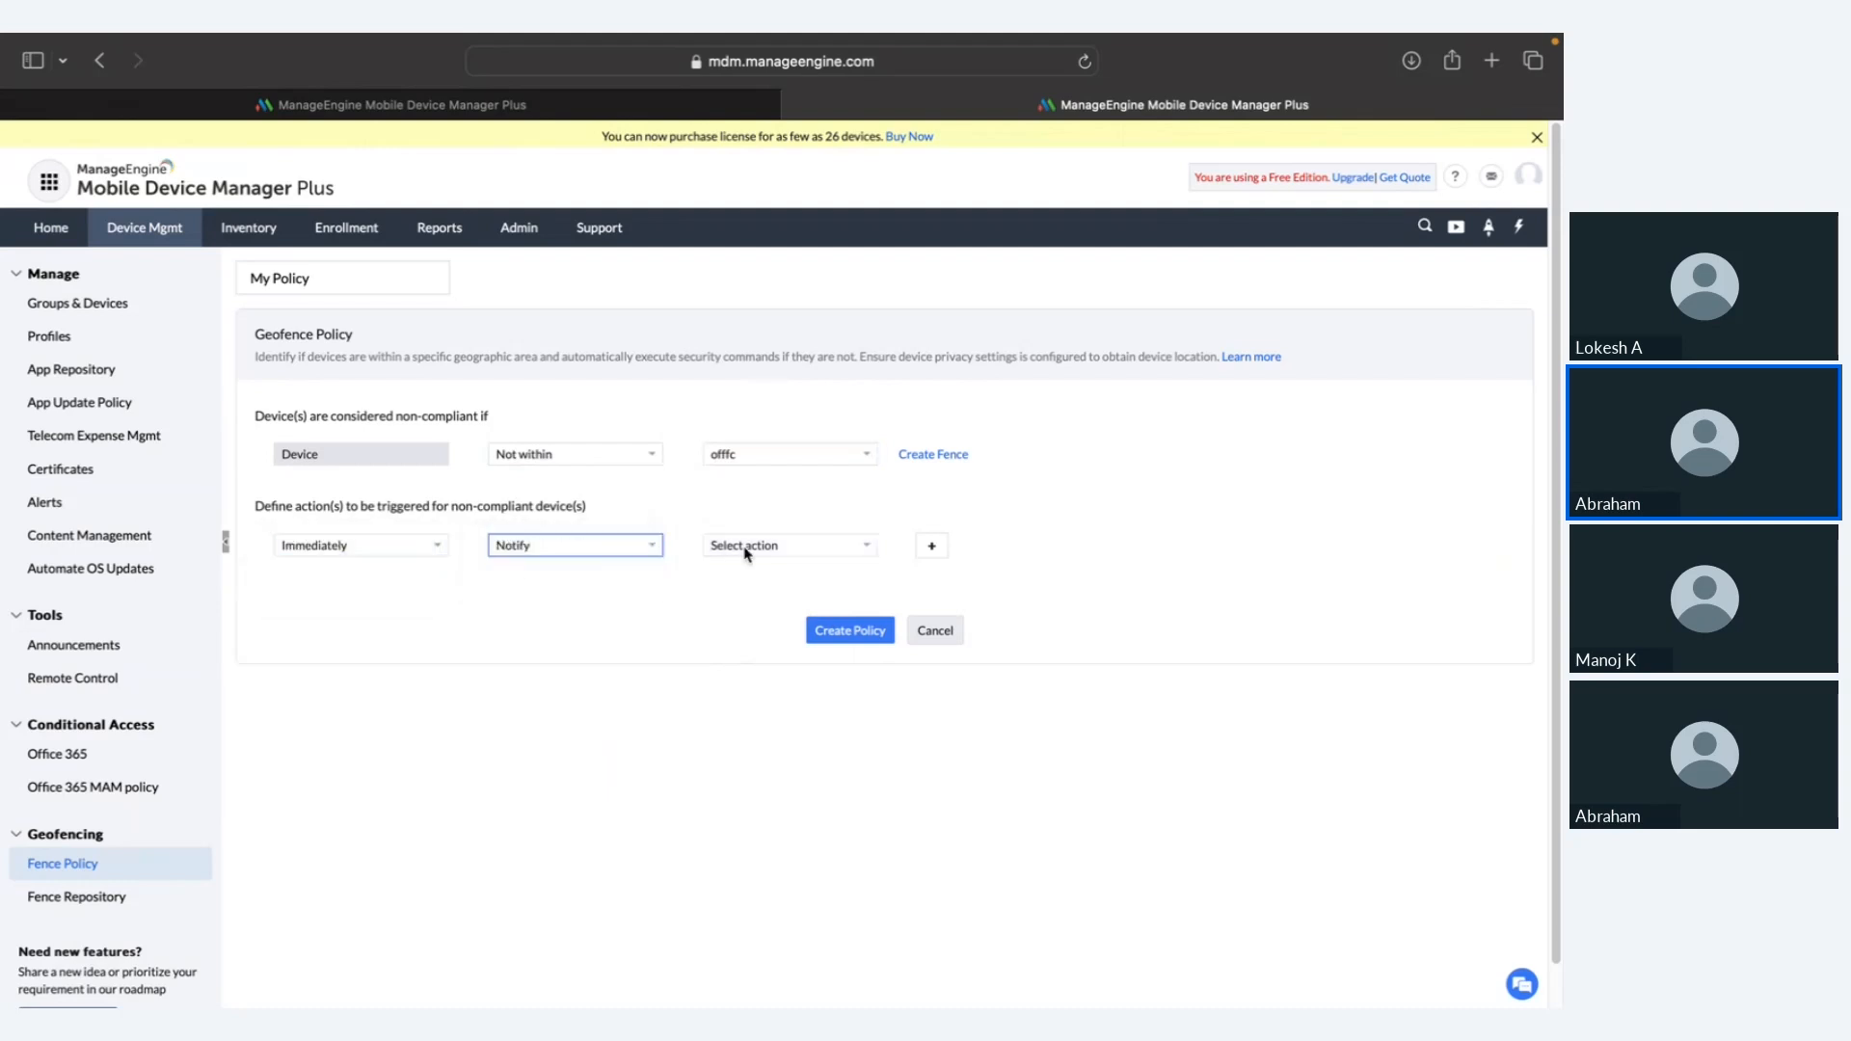
{"action": "left_click", "coordinate": [748, 543]}
{"action": "left_click", "coordinate": [757, 565]}
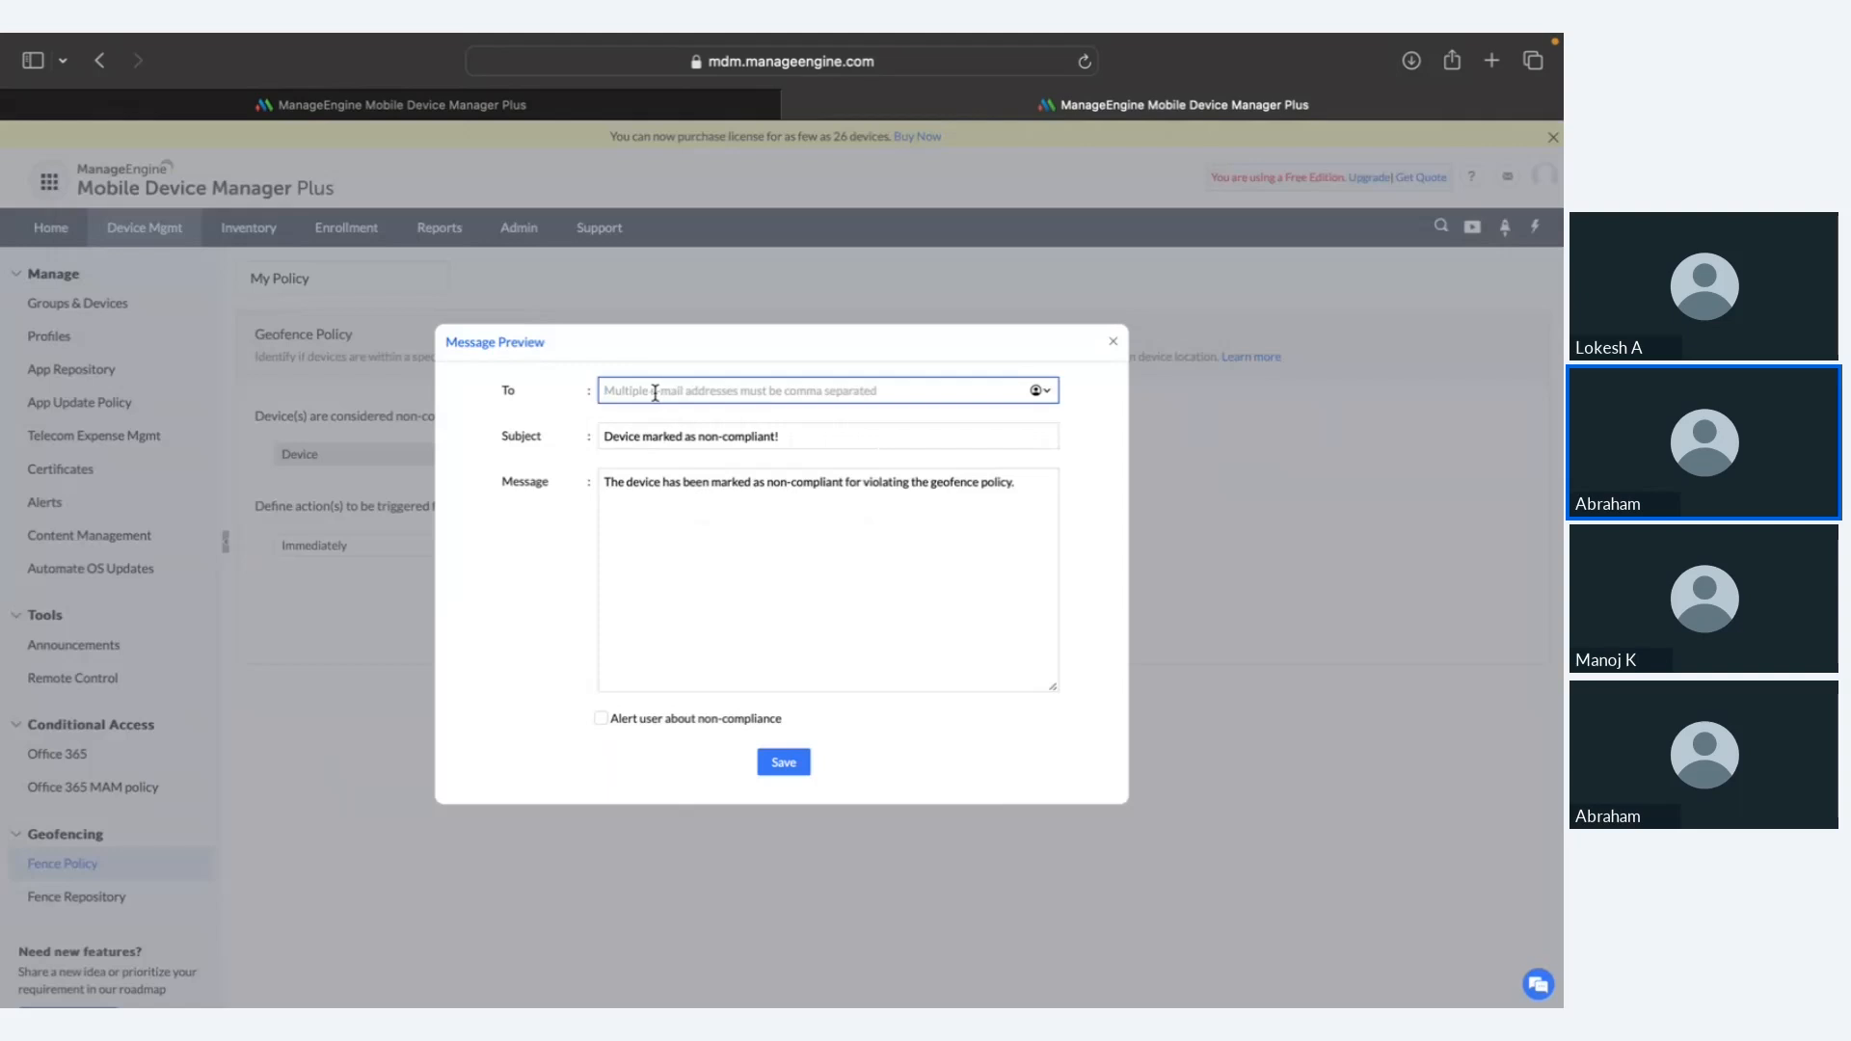
{"action": "left_click", "coordinate": [708, 488]}
{"action": "triple_click", "coordinate": [708, 487]}
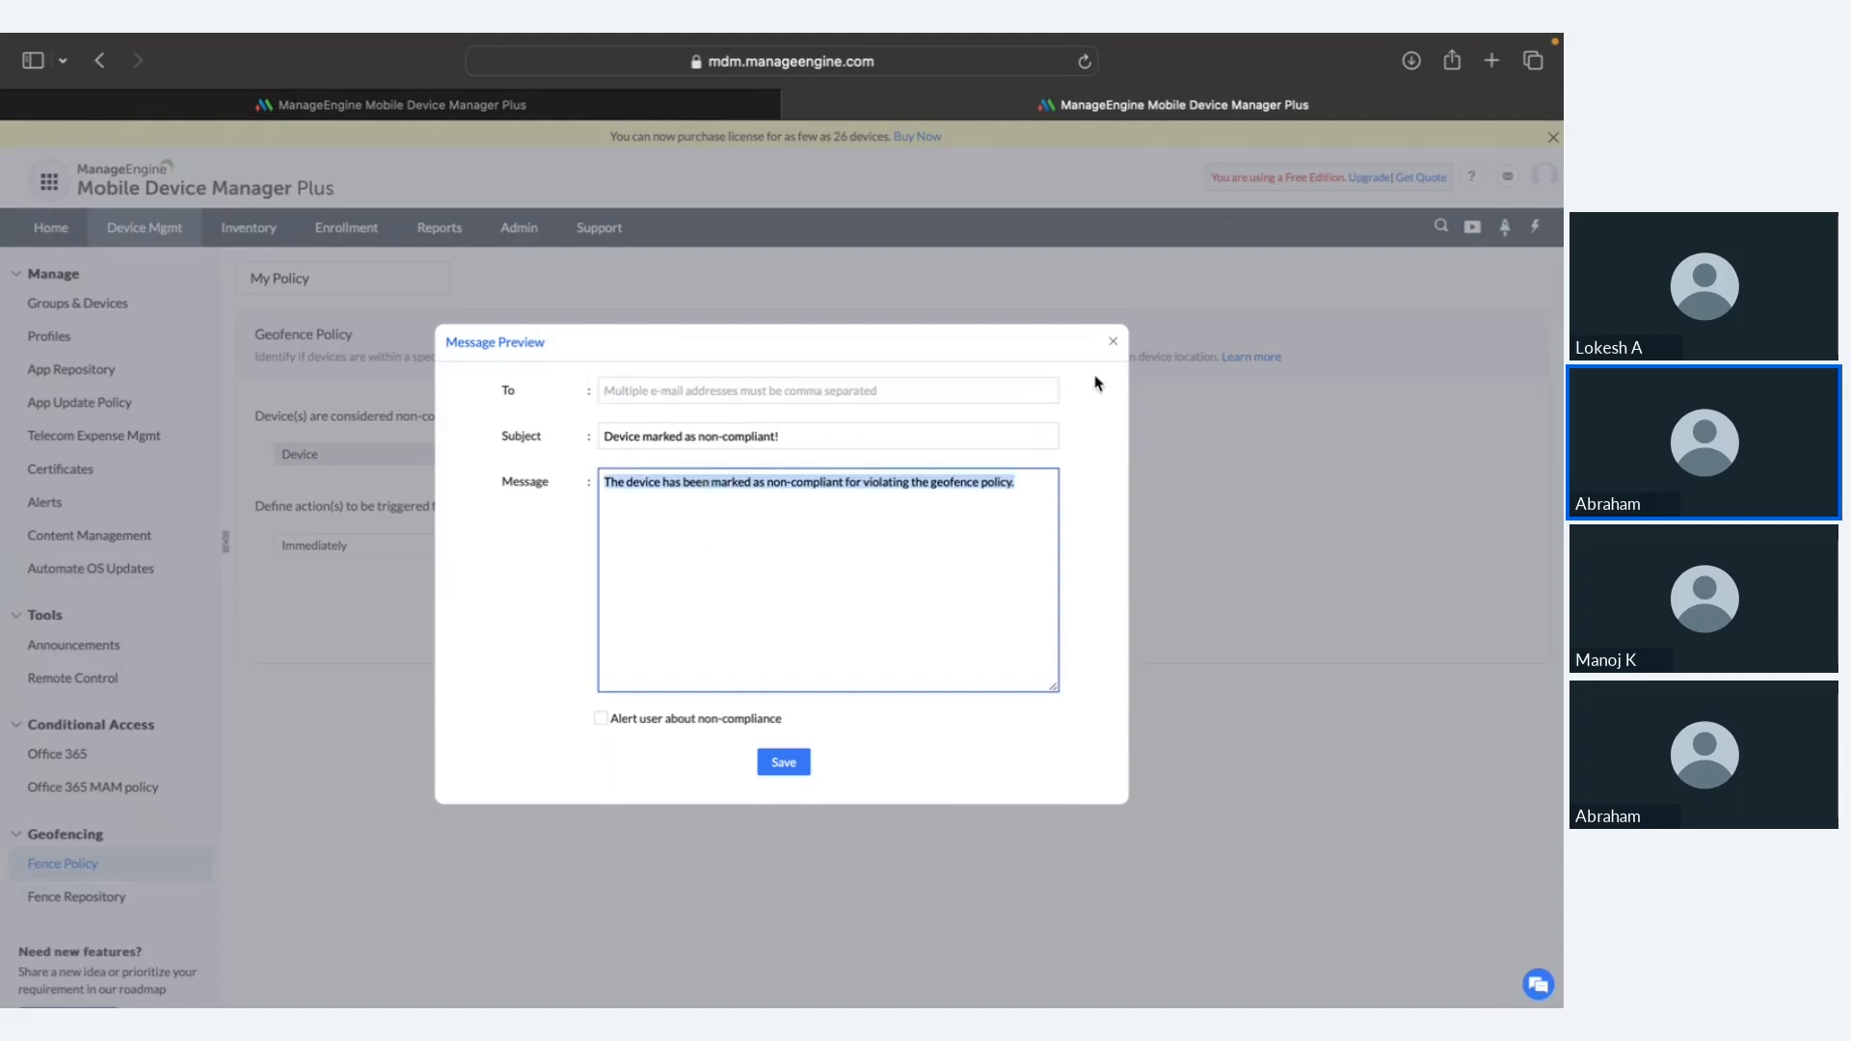
{"action": "left_click", "coordinate": [1115, 345]}
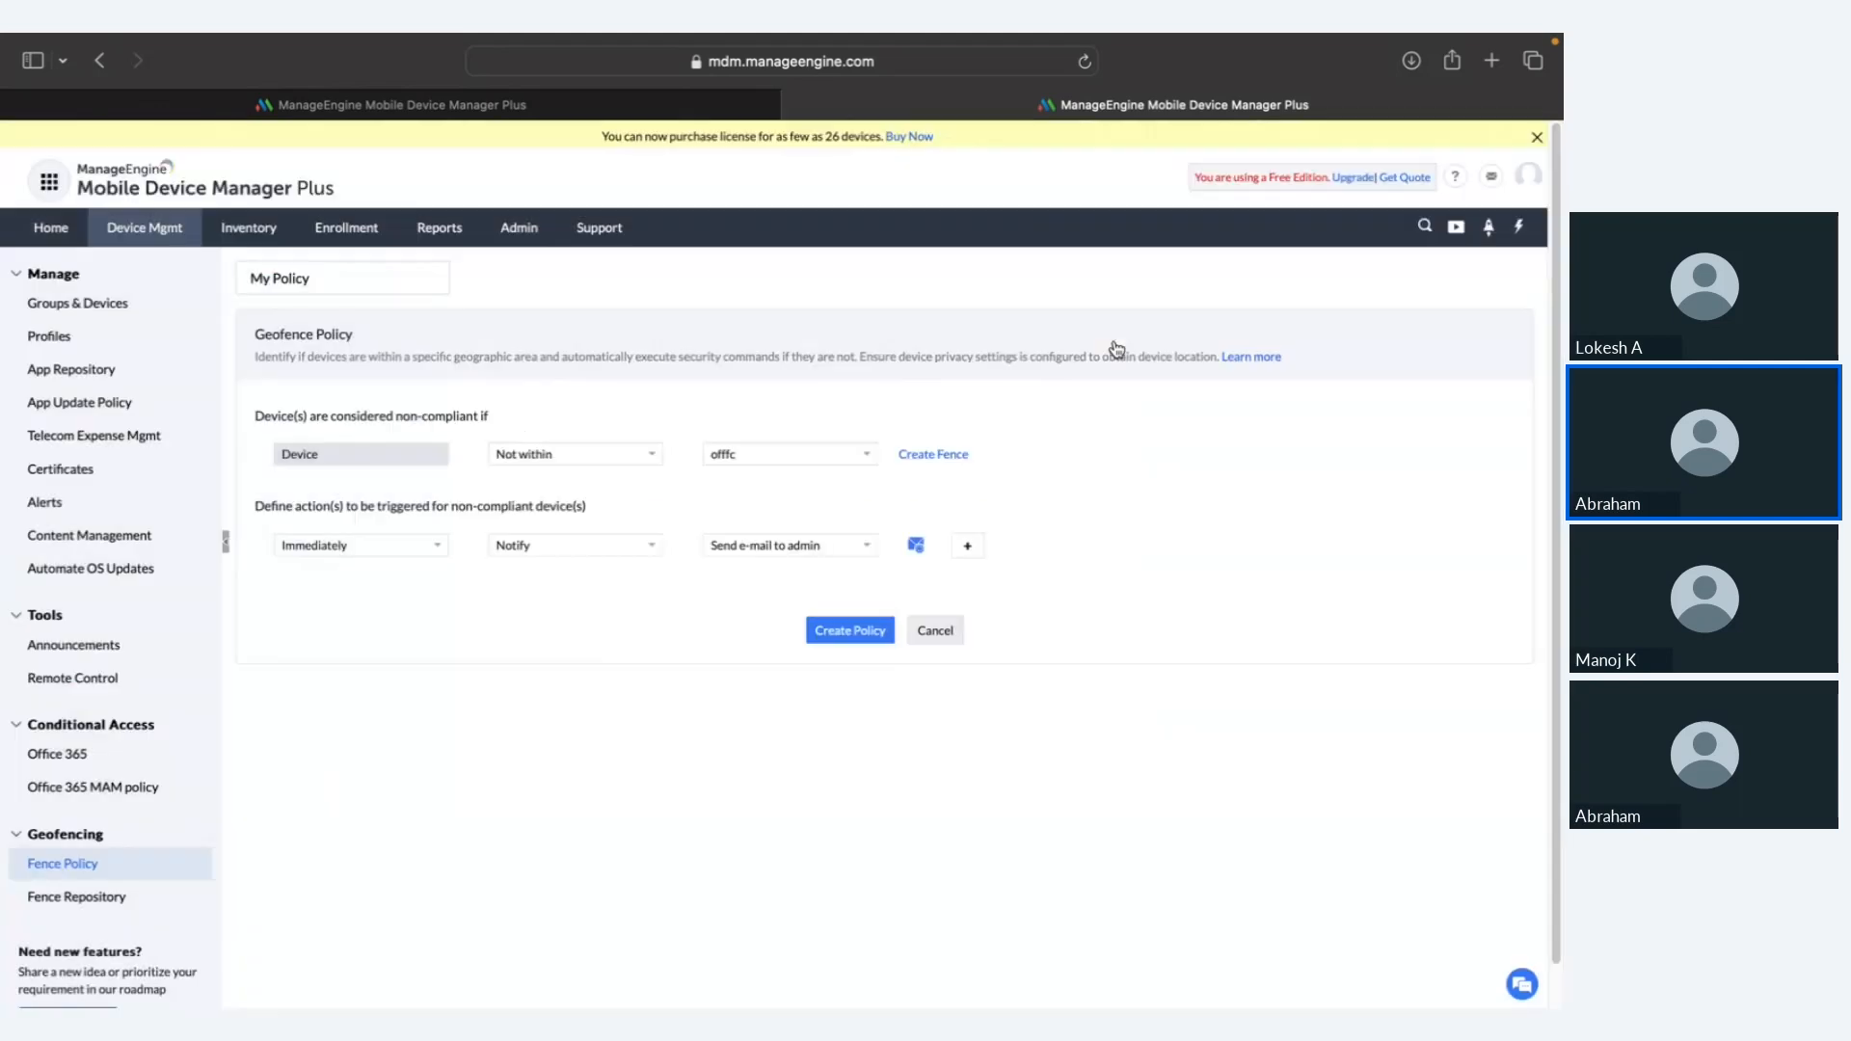
Step: Add a second immediate action row set to Lost Mode
{"action": "left_click", "coordinate": [967, 556]}
{"action": "left_click", "coordinate": [439, 610]}
{"action": "left_click", "coordinate": [417, 631]}
{"action": "left_click", "coordinate": [571, 600]}
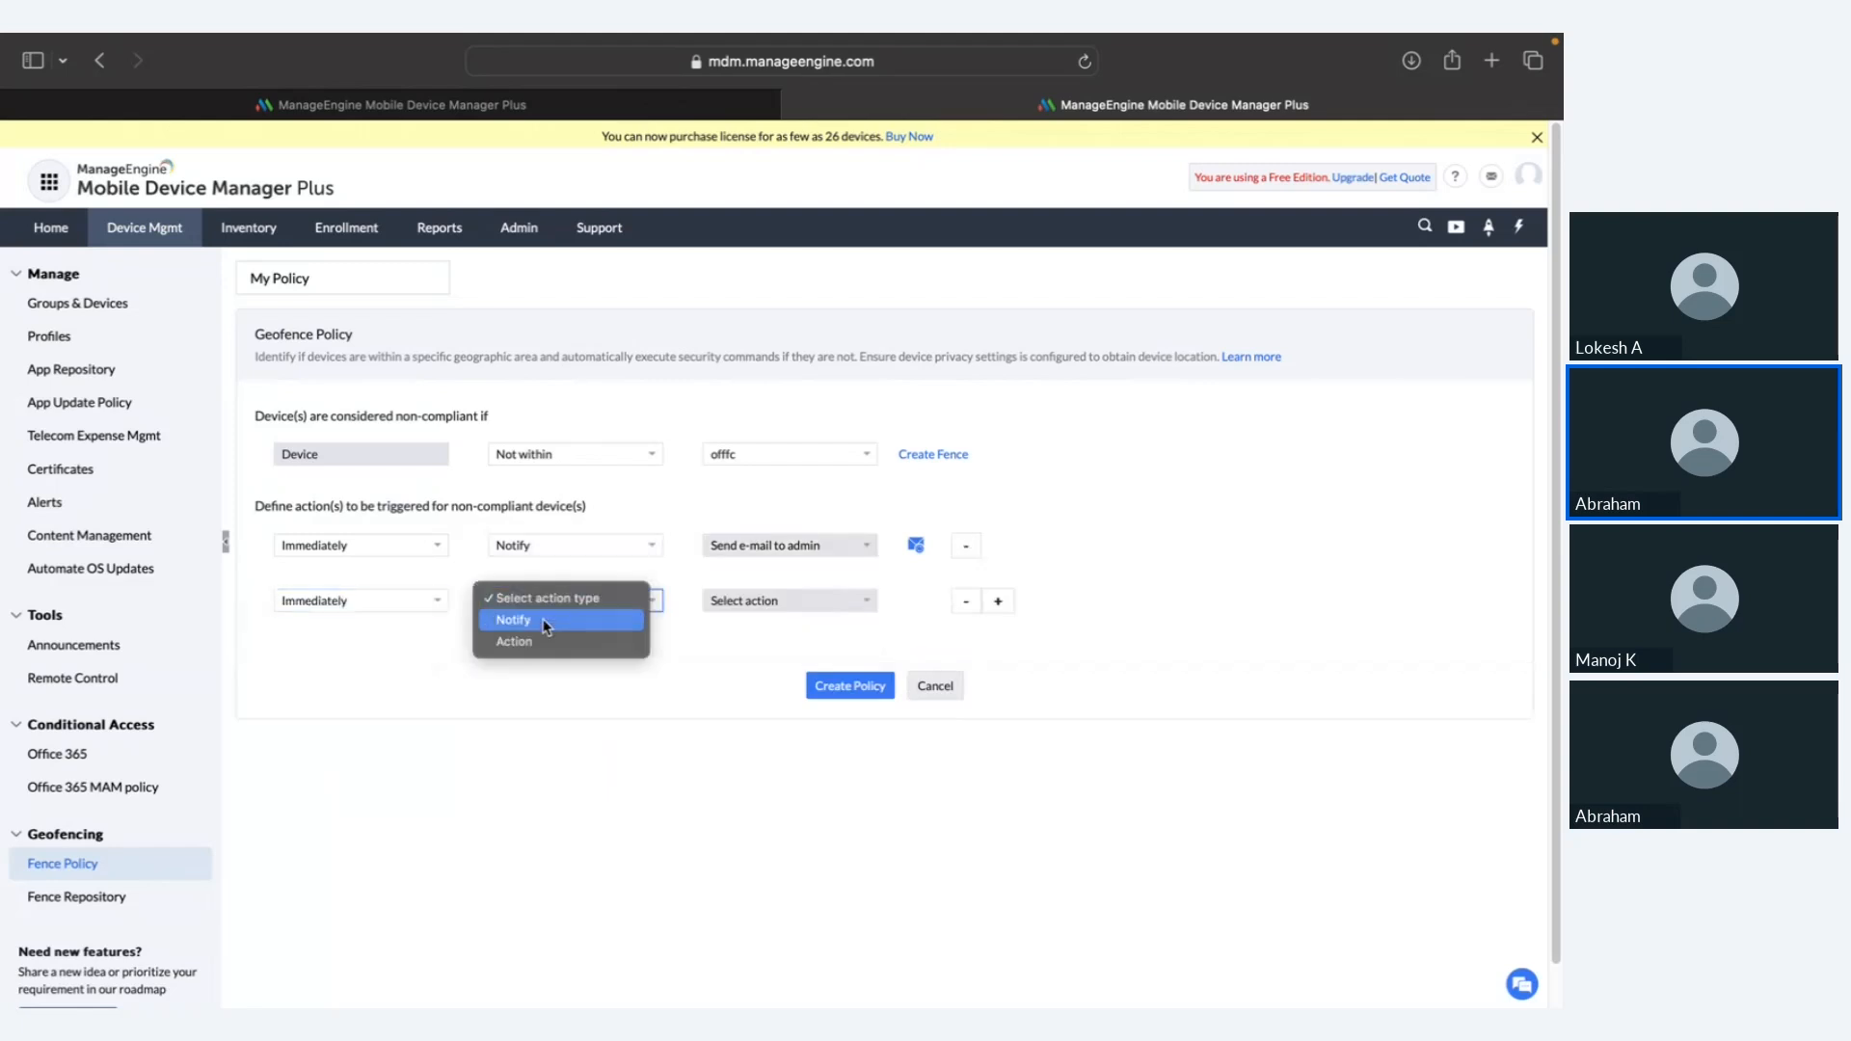
{"action": "left_click", "coordinate": [540, 640]}
{"action": "left_click", "coordinate": [771, 607]}
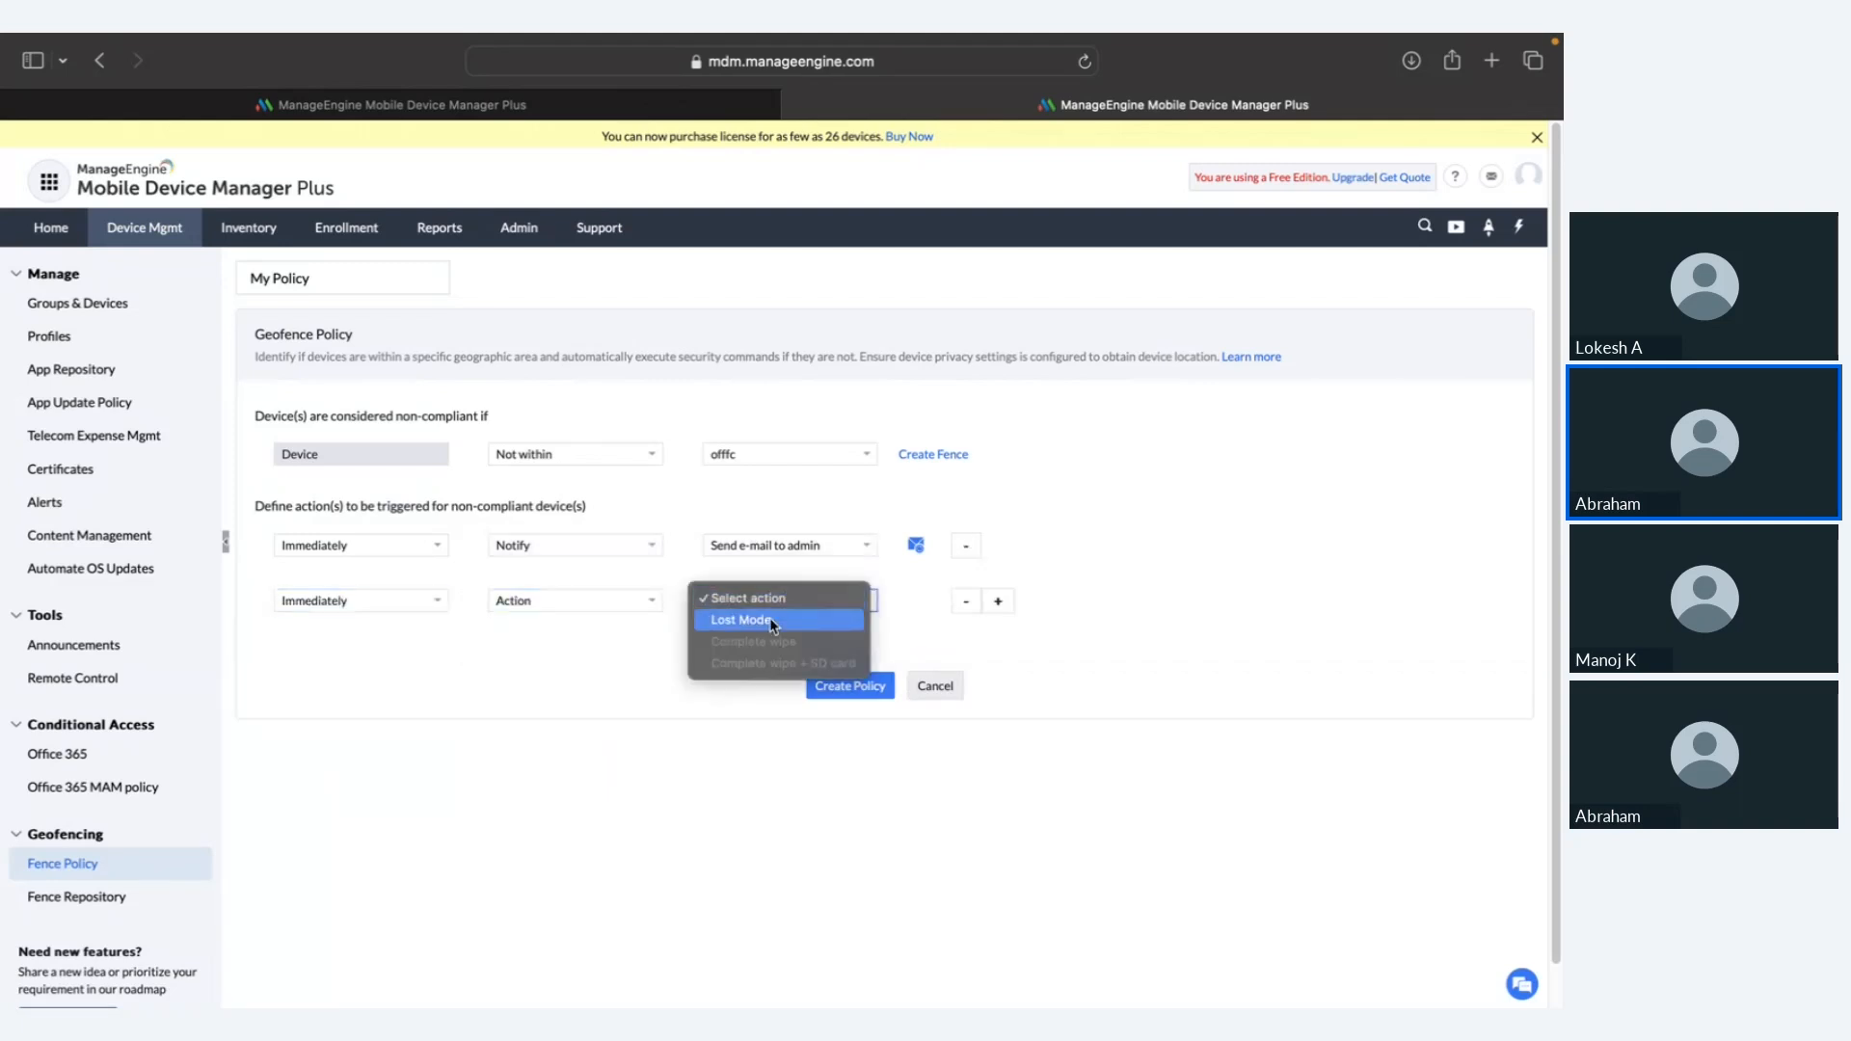
{"action": "left_click", "coordinate": [789, 618]}
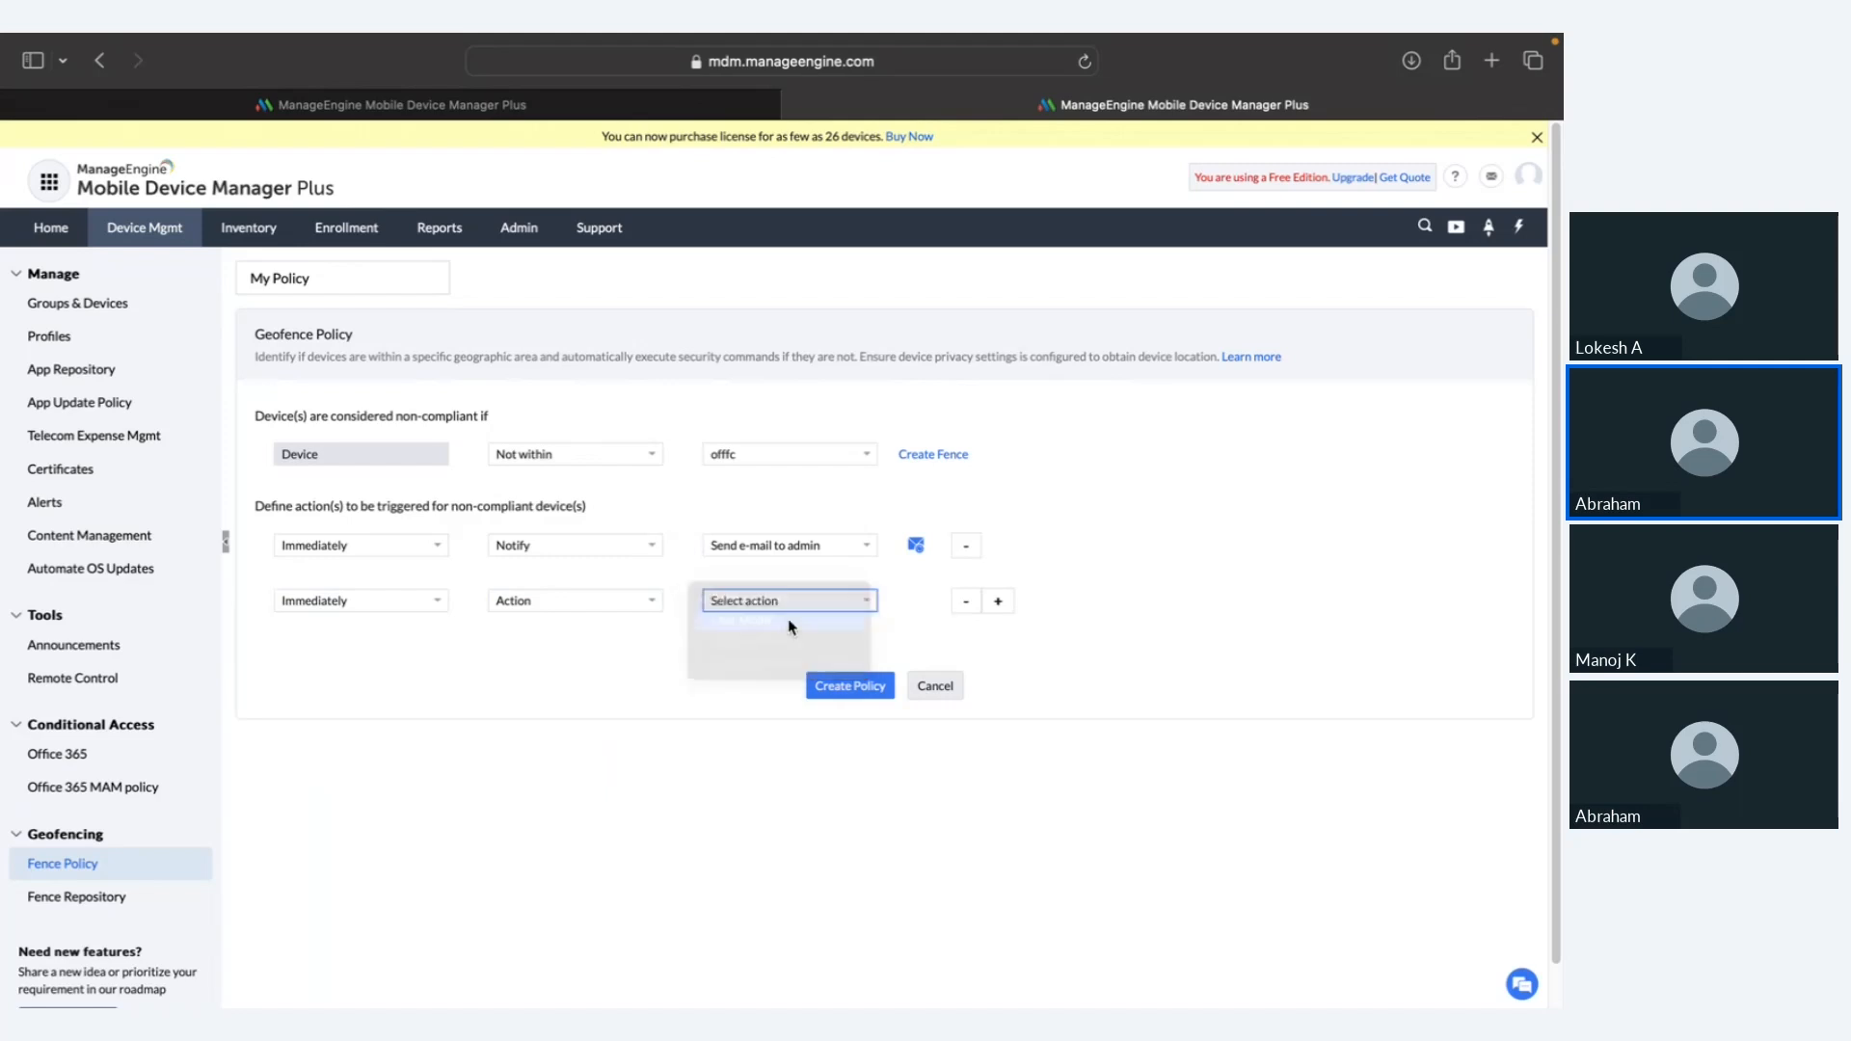
Step: Set the Lost Mode message to 'DO NOT TAKE THE DEVICE OUTSIDE!', add a contact number and ring an alarm
{"action": "left_click", "coordinate": [745, 583]}
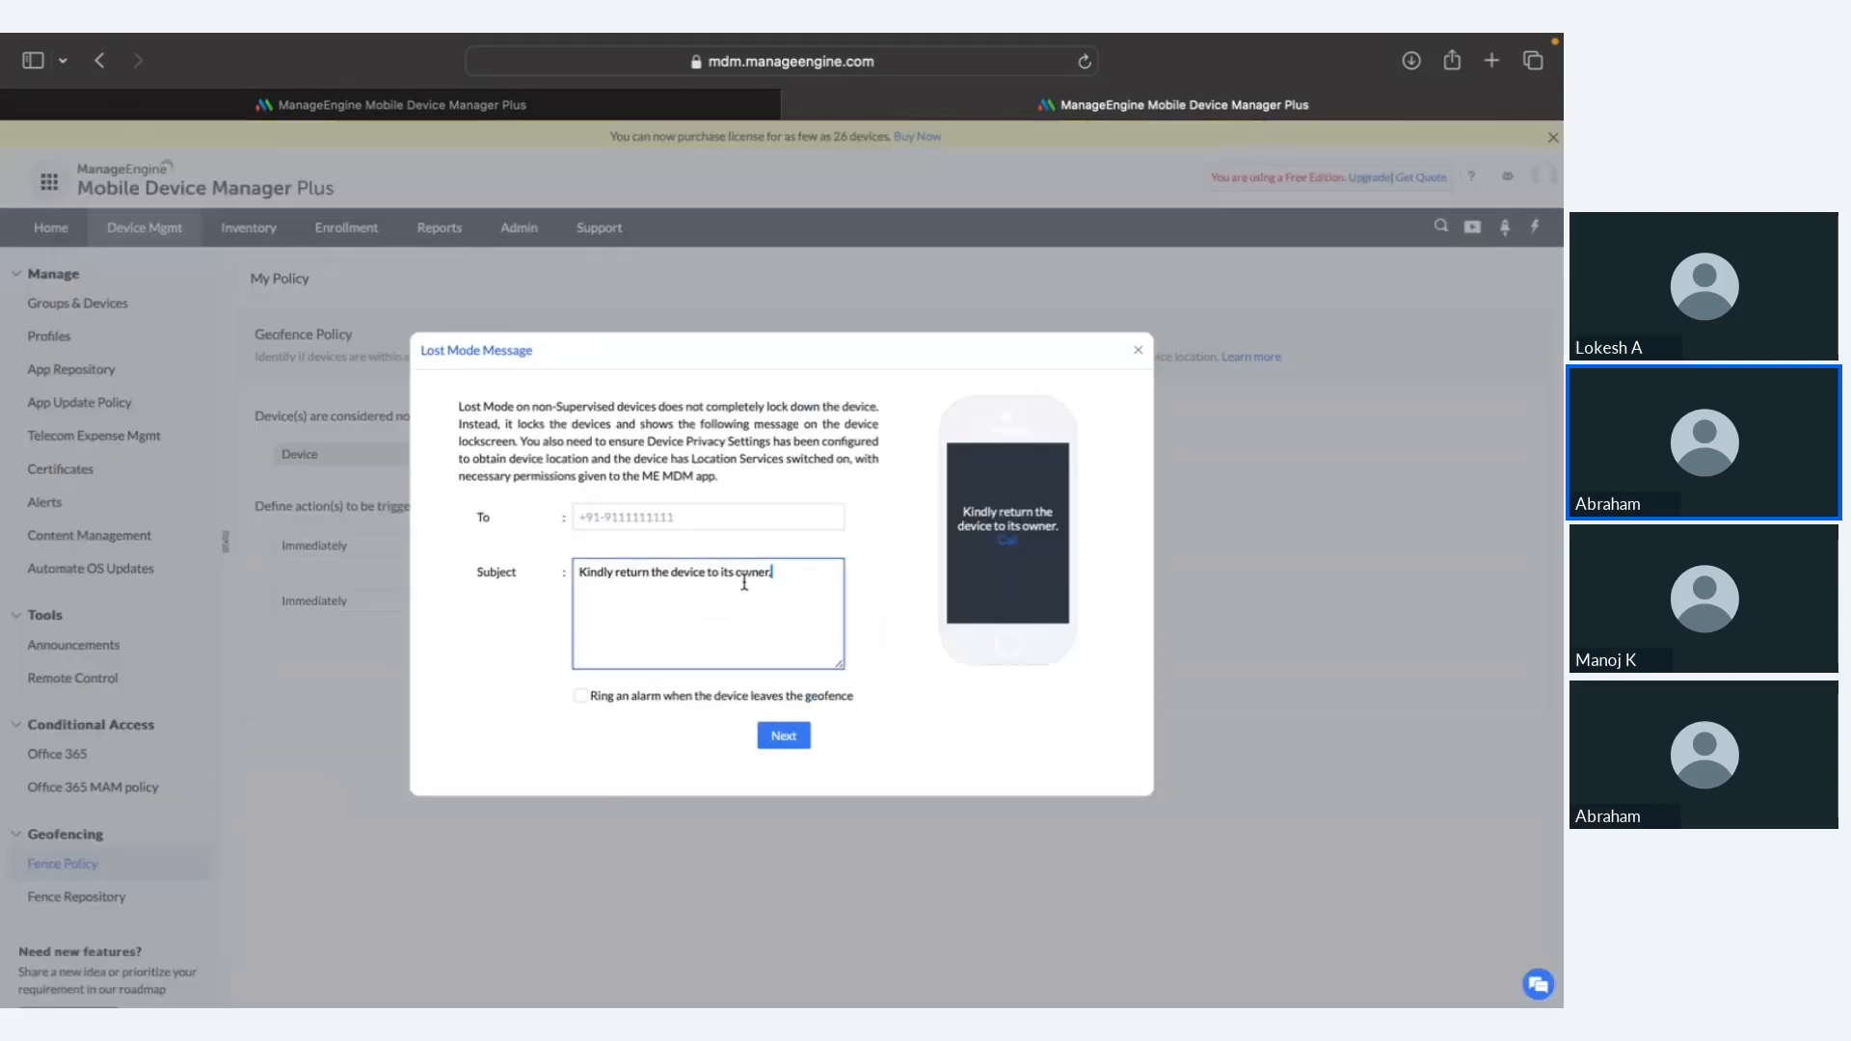
{"action": "key", "text": "super+a"}
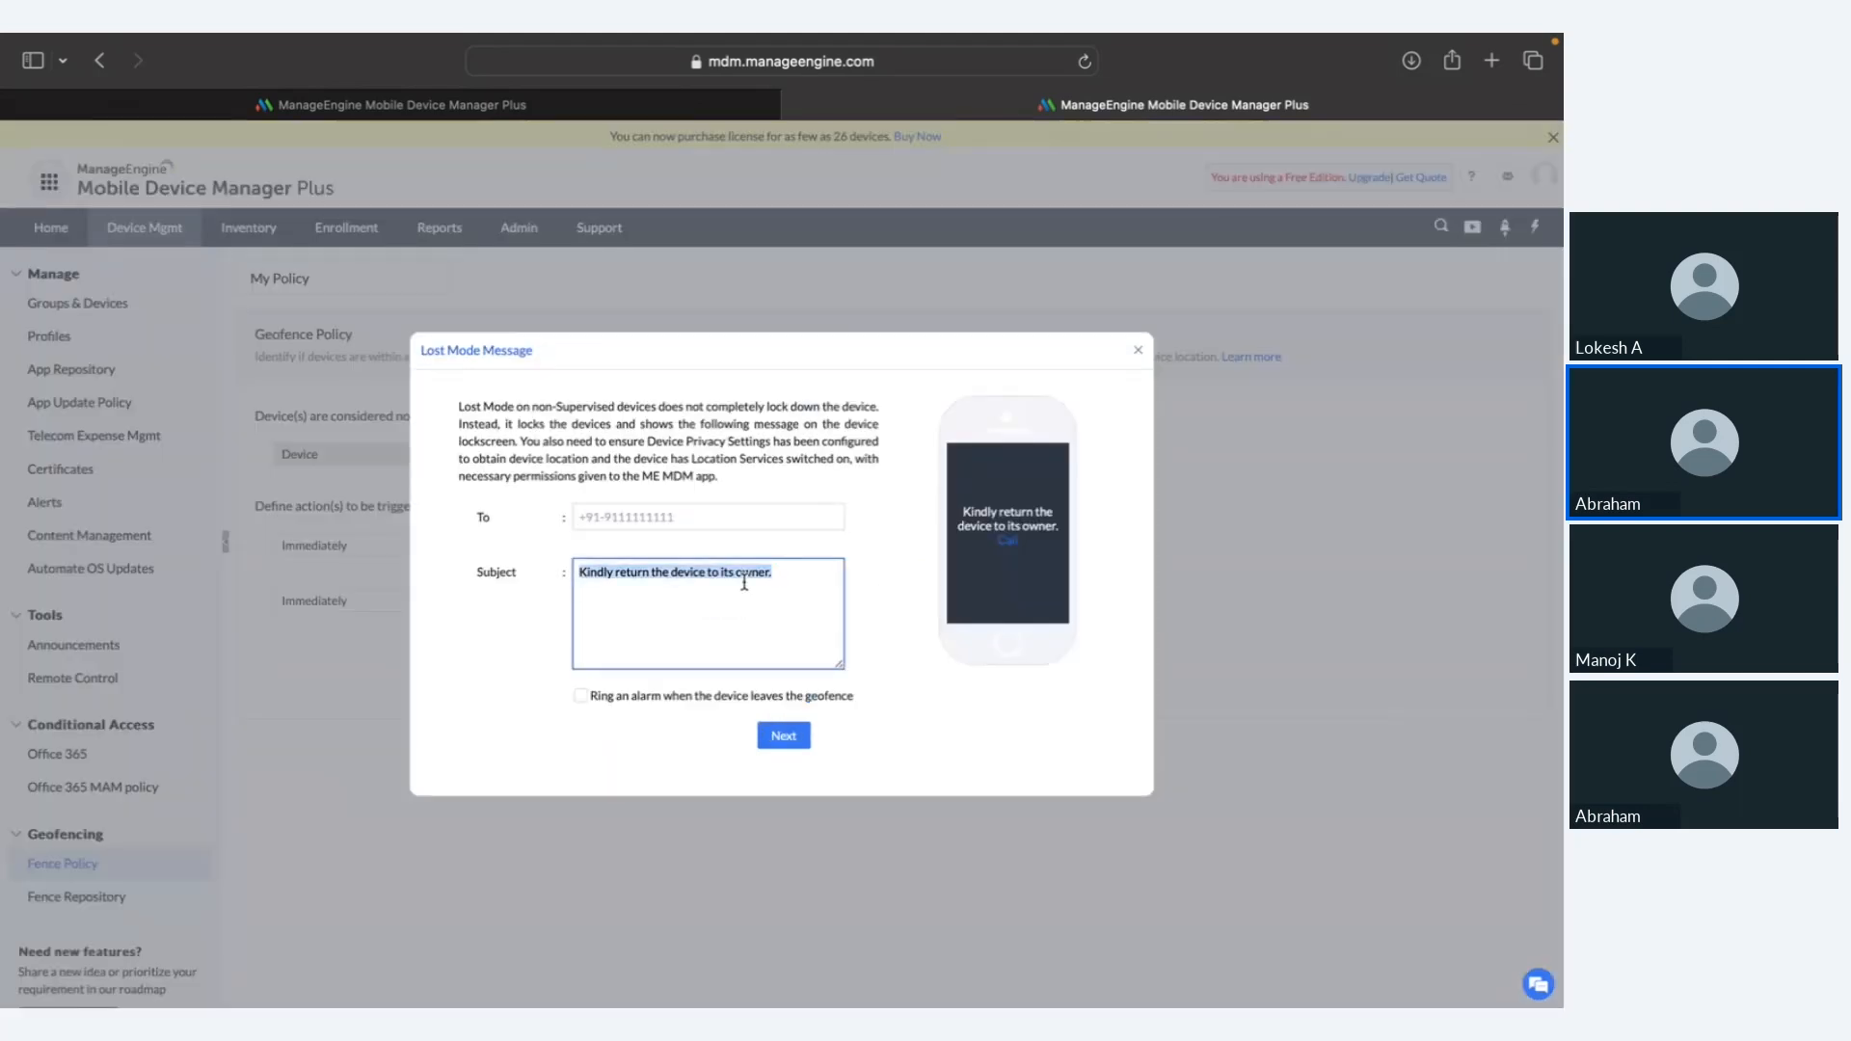
{"action": "type", "text": "DO NOT TAKE THE DEVICE OUTSIDE!"}
{"action": "left_click", "coordinate": [717, 513]}
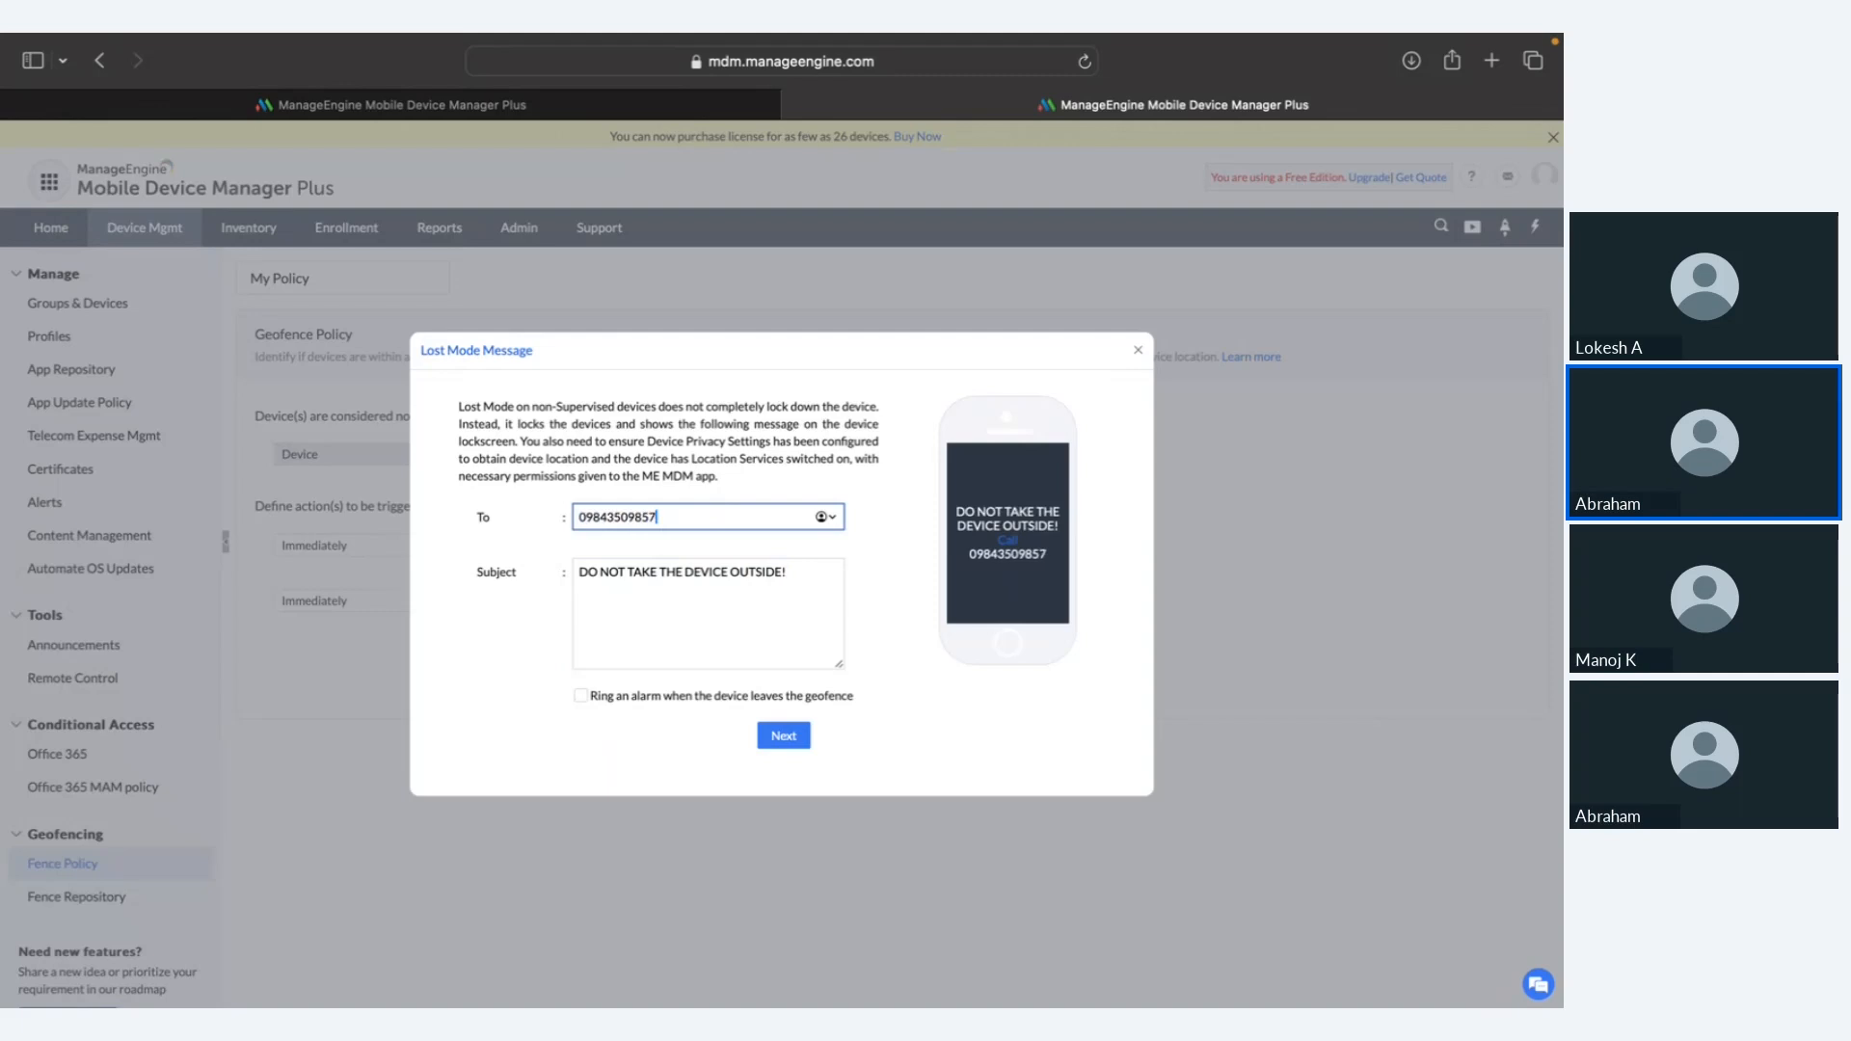
{"action": "left_click", "coordinate": [1000, 541]}
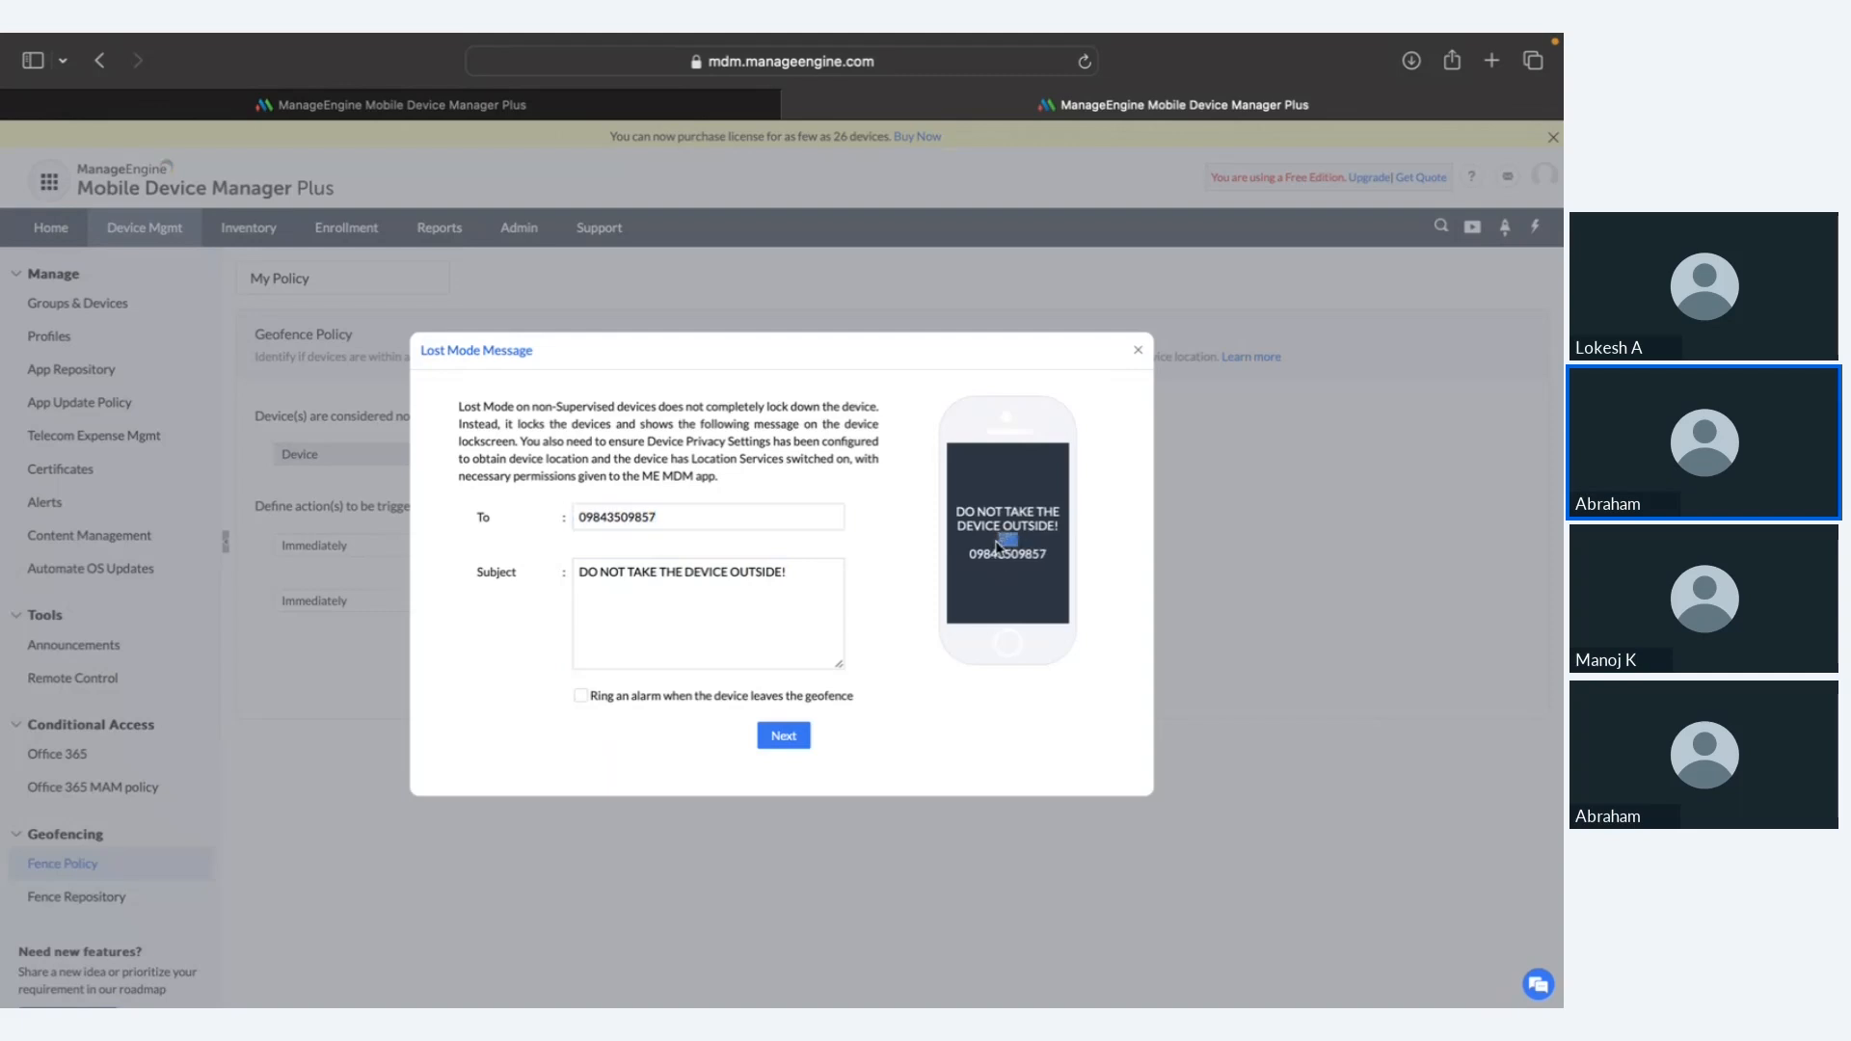
{"action": "left_click", "coordinate": [737, 698]}
{"action": "left_click", "coordinate": [1140, 358]}
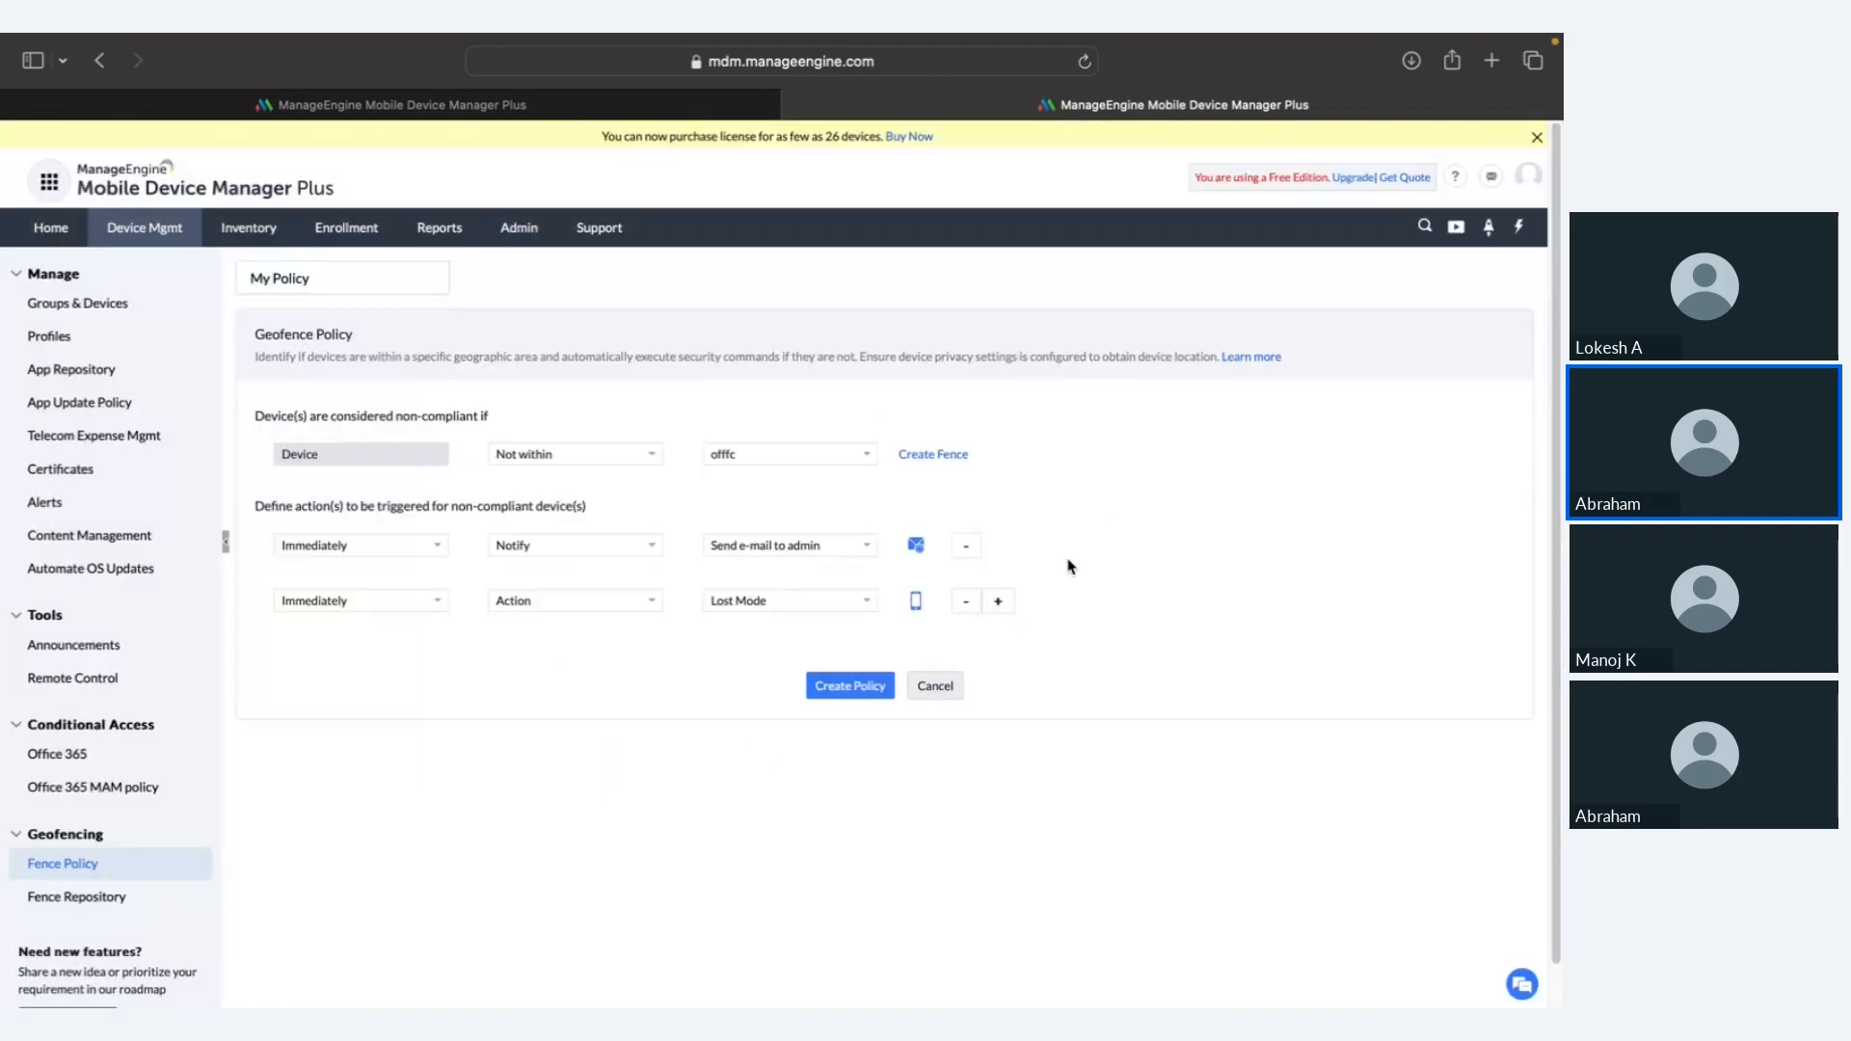
Step: Add a third action, Complete wipe + SD card after a day, and create the policy
{"action": "left_click", "coordinate": [1000, 603]}
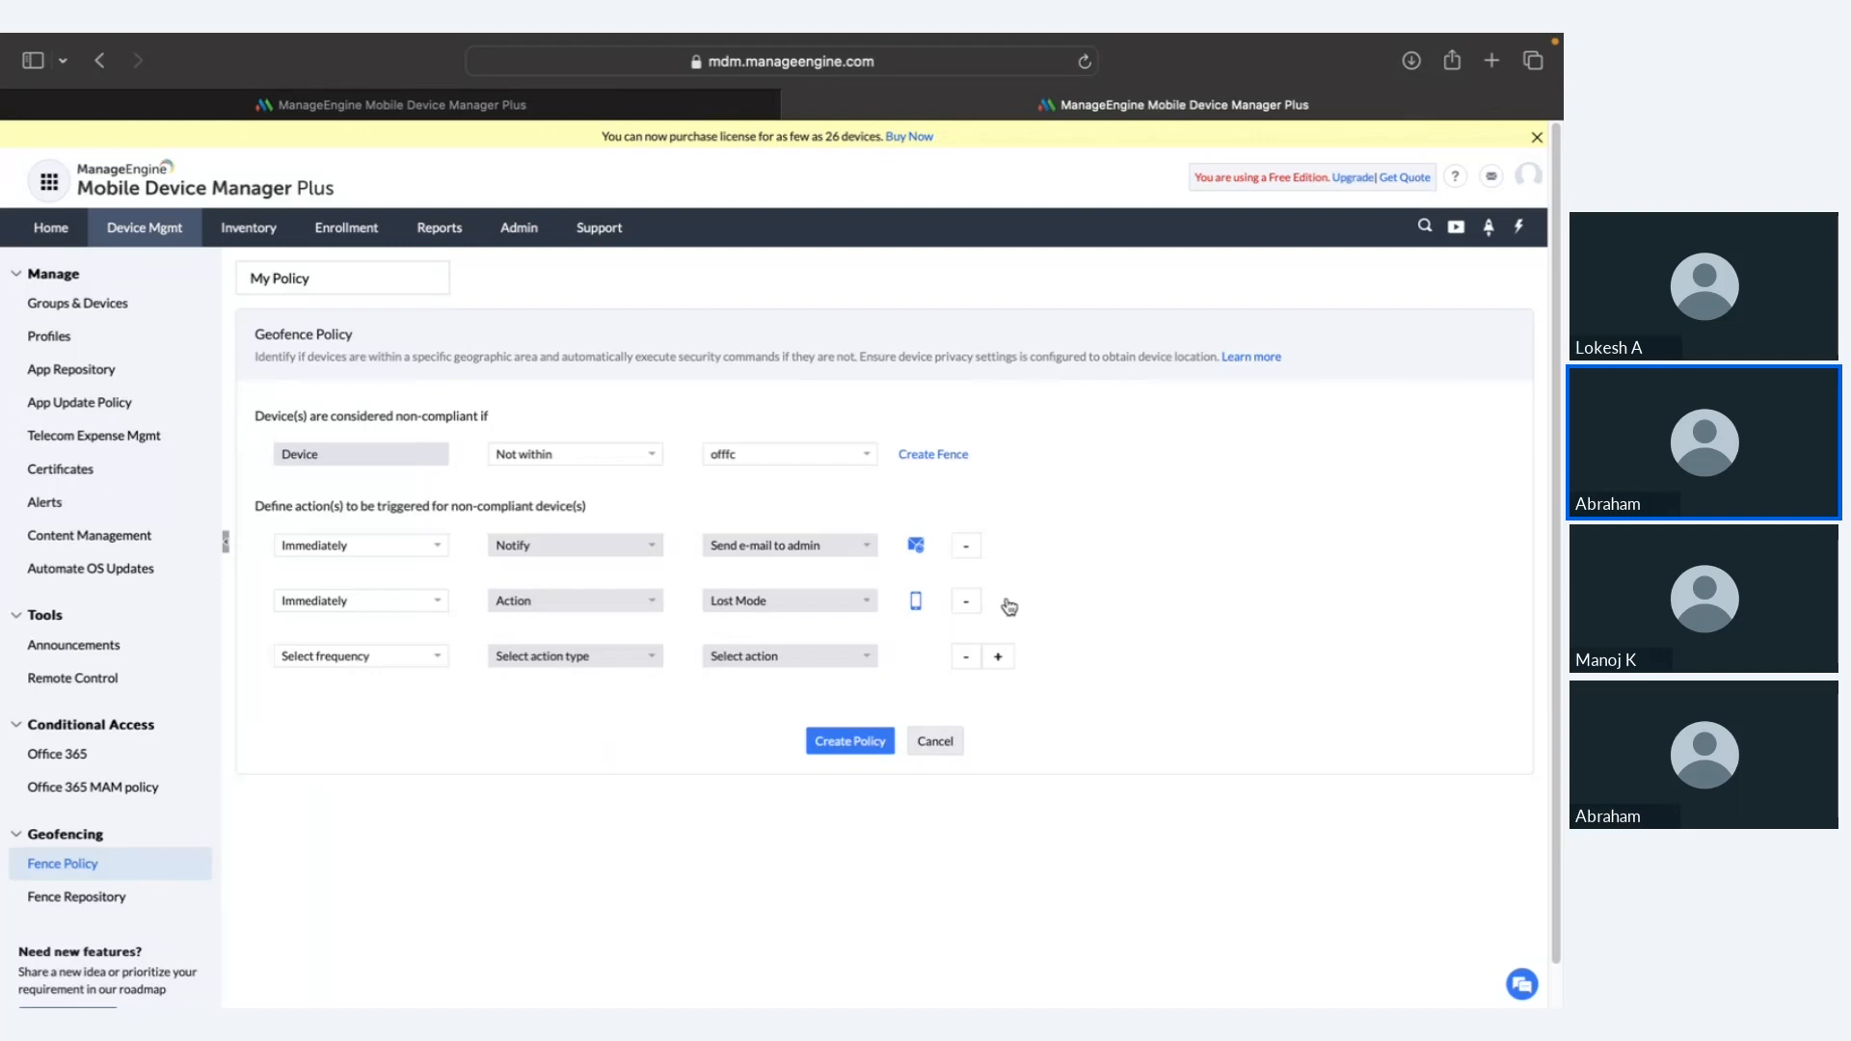
{"action": "left_click", "coordinate": [424, 656]}
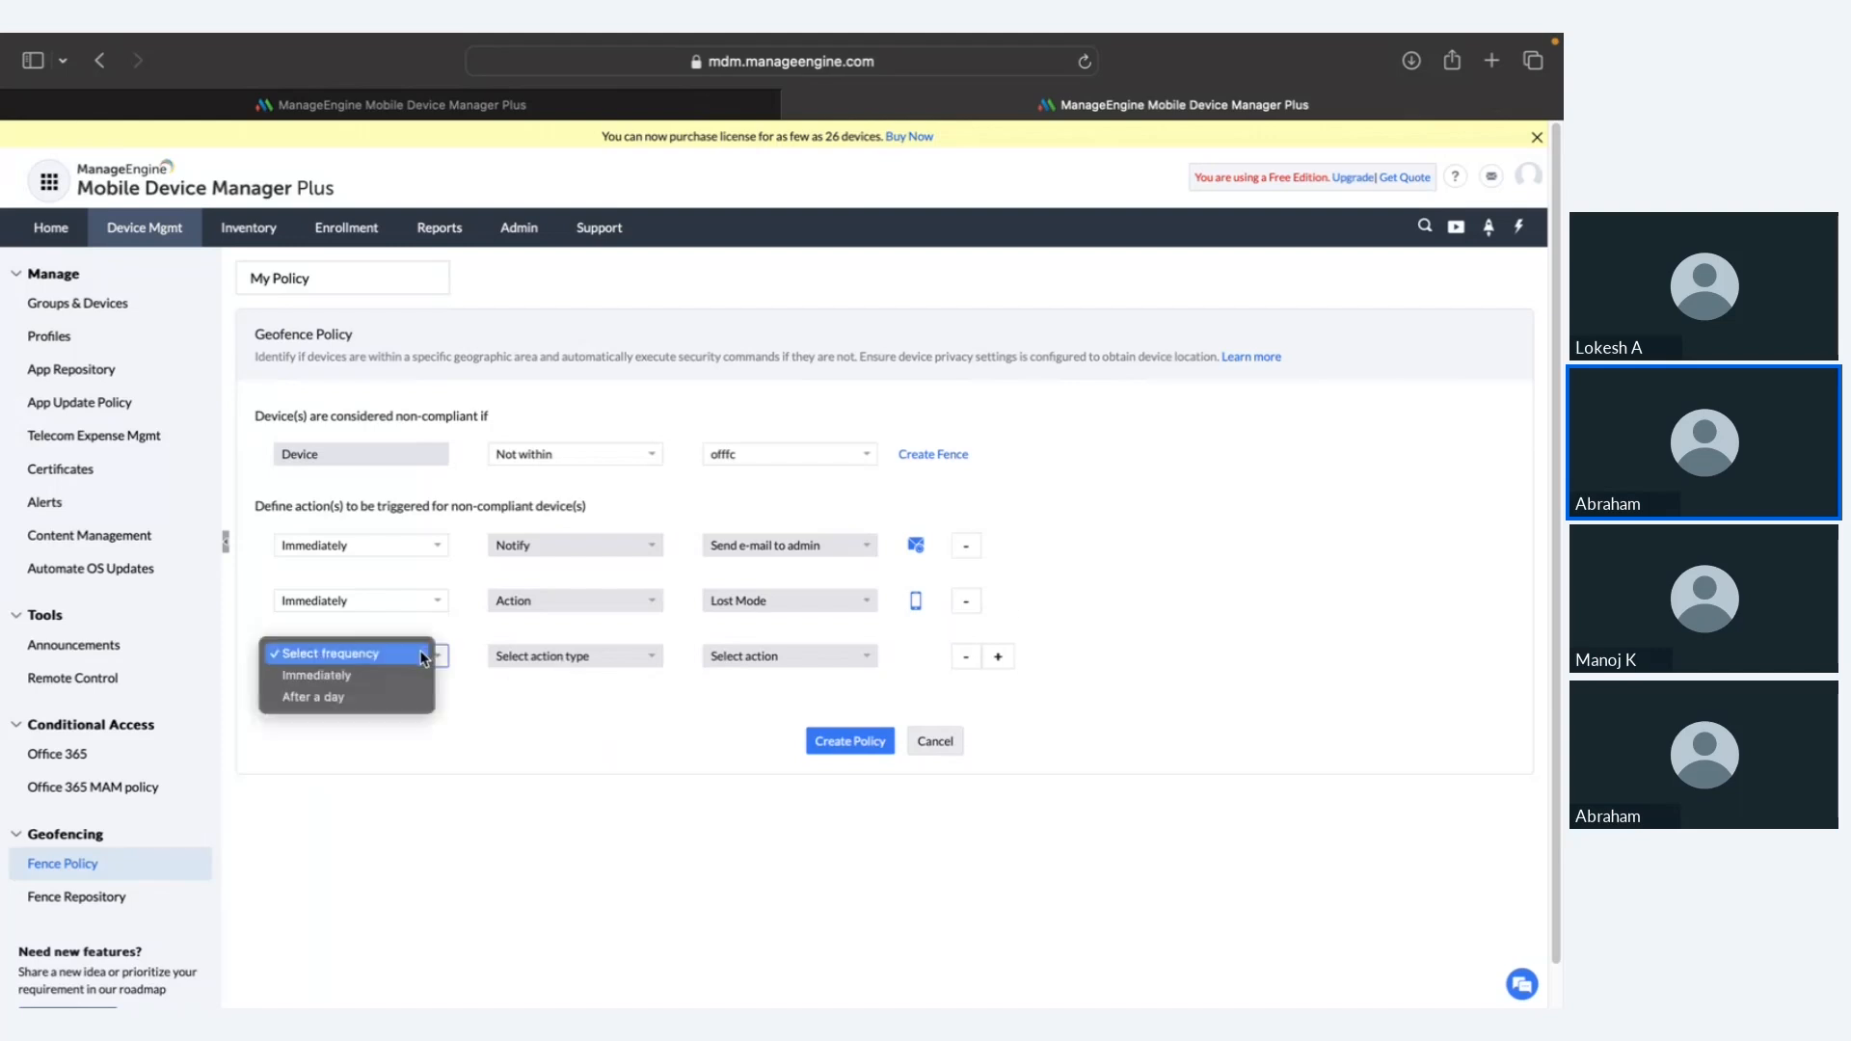
{"action": "left_click", "coordinate": [400, 700]}
{"action": "left_click", "coordinate": [569, 658]}
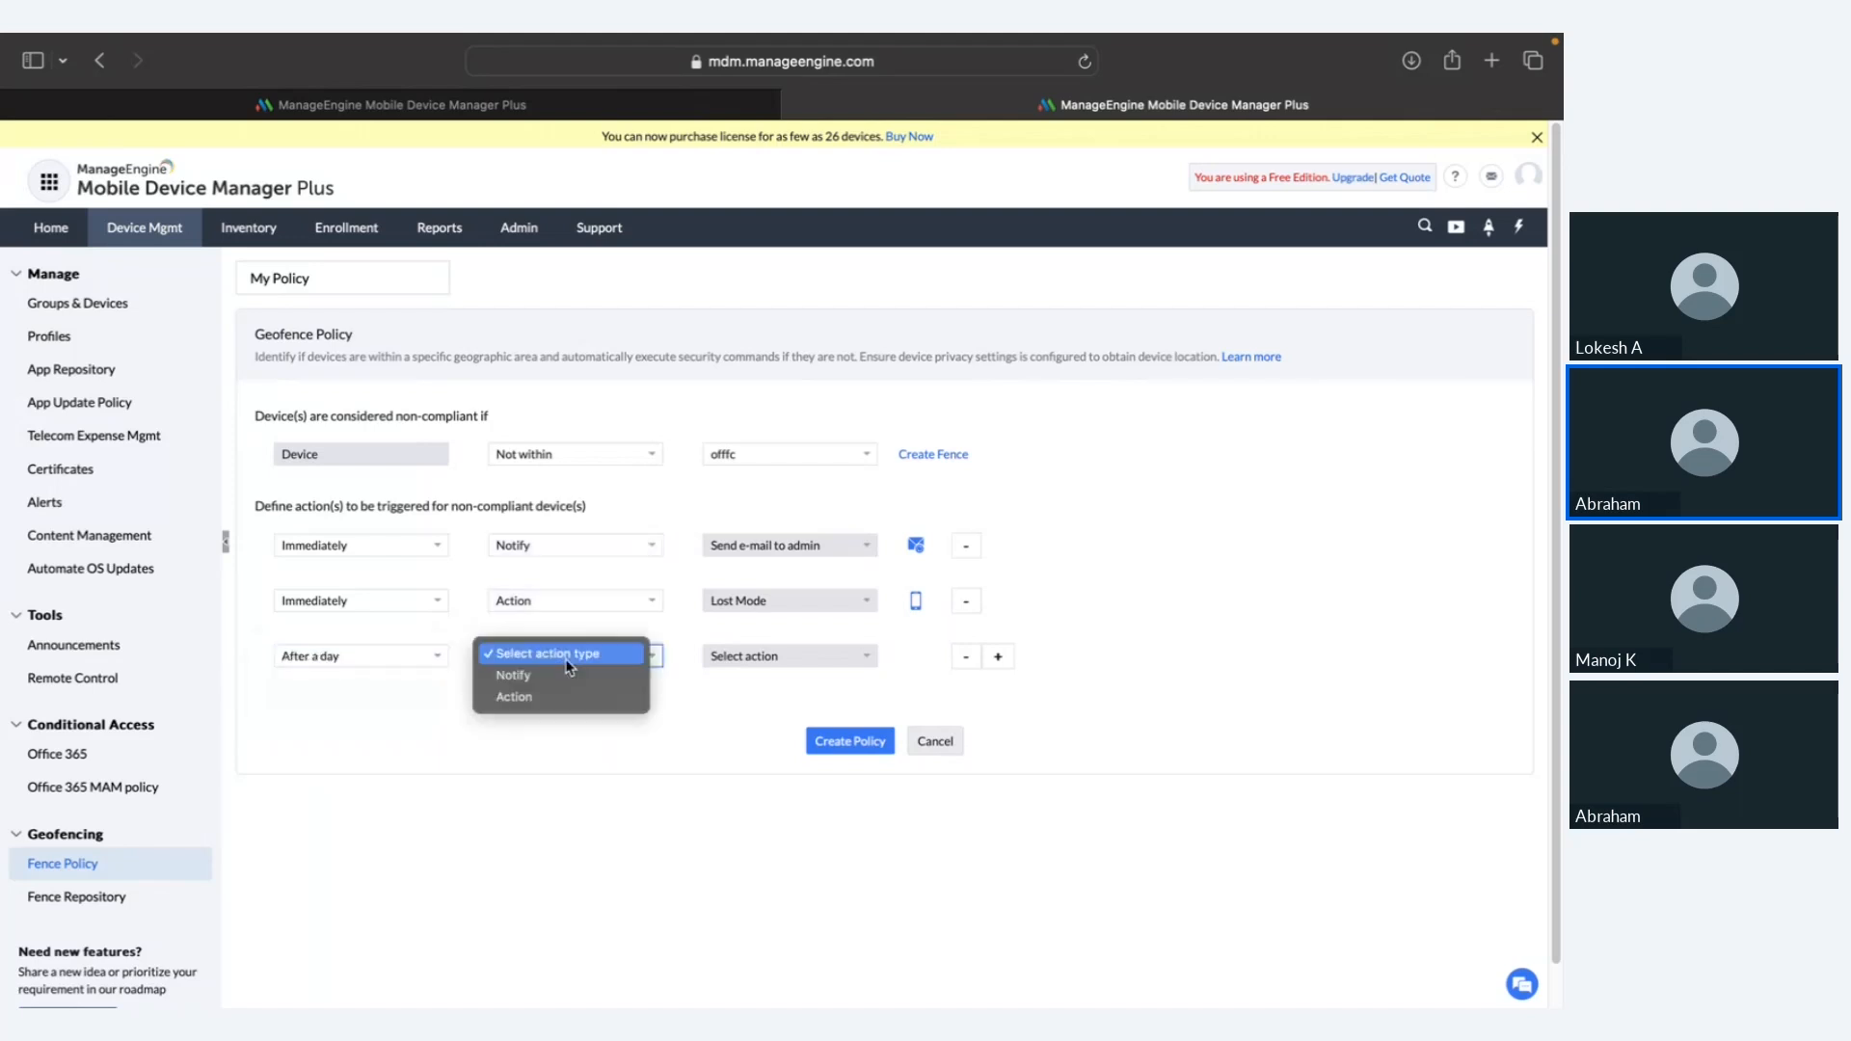
{"action": "left_click", "coordinate": [565, 696]}
{"action": "left_click", "coordinate": [747, 656]}
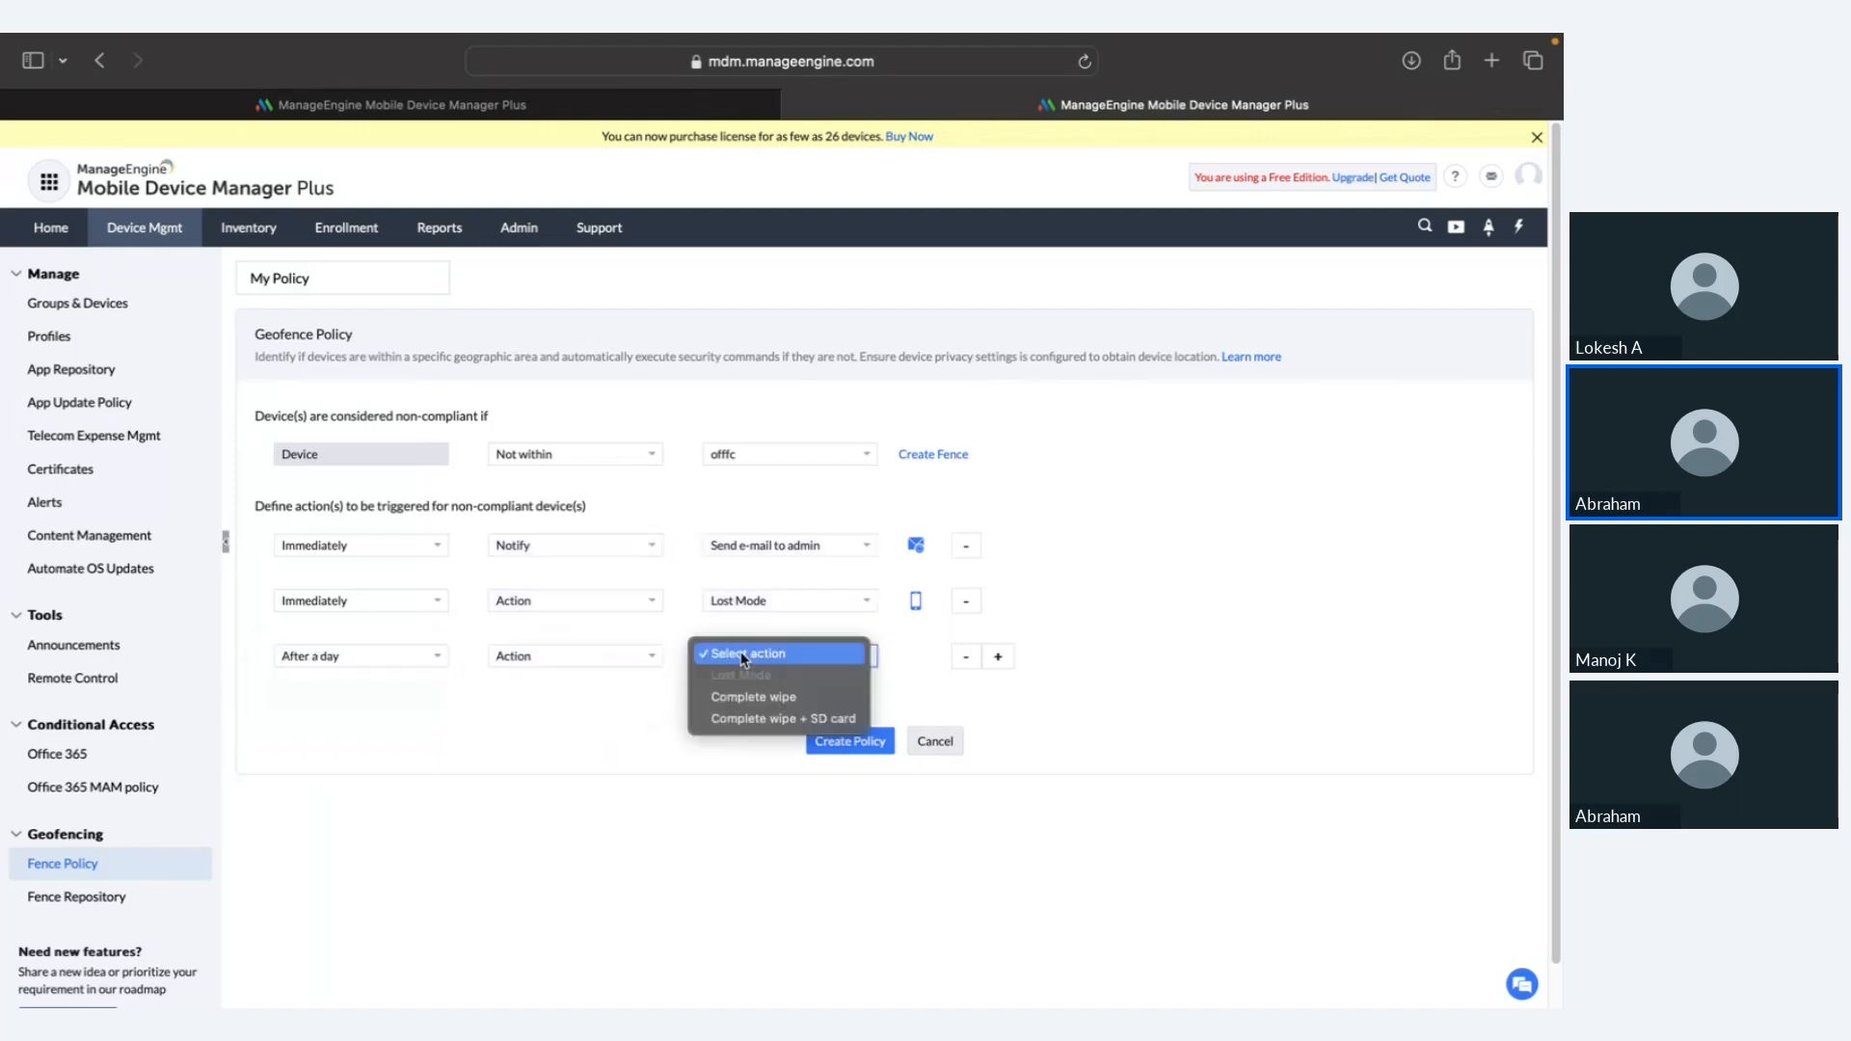
{"action": "left_click", "coordinate": [803, 721]}
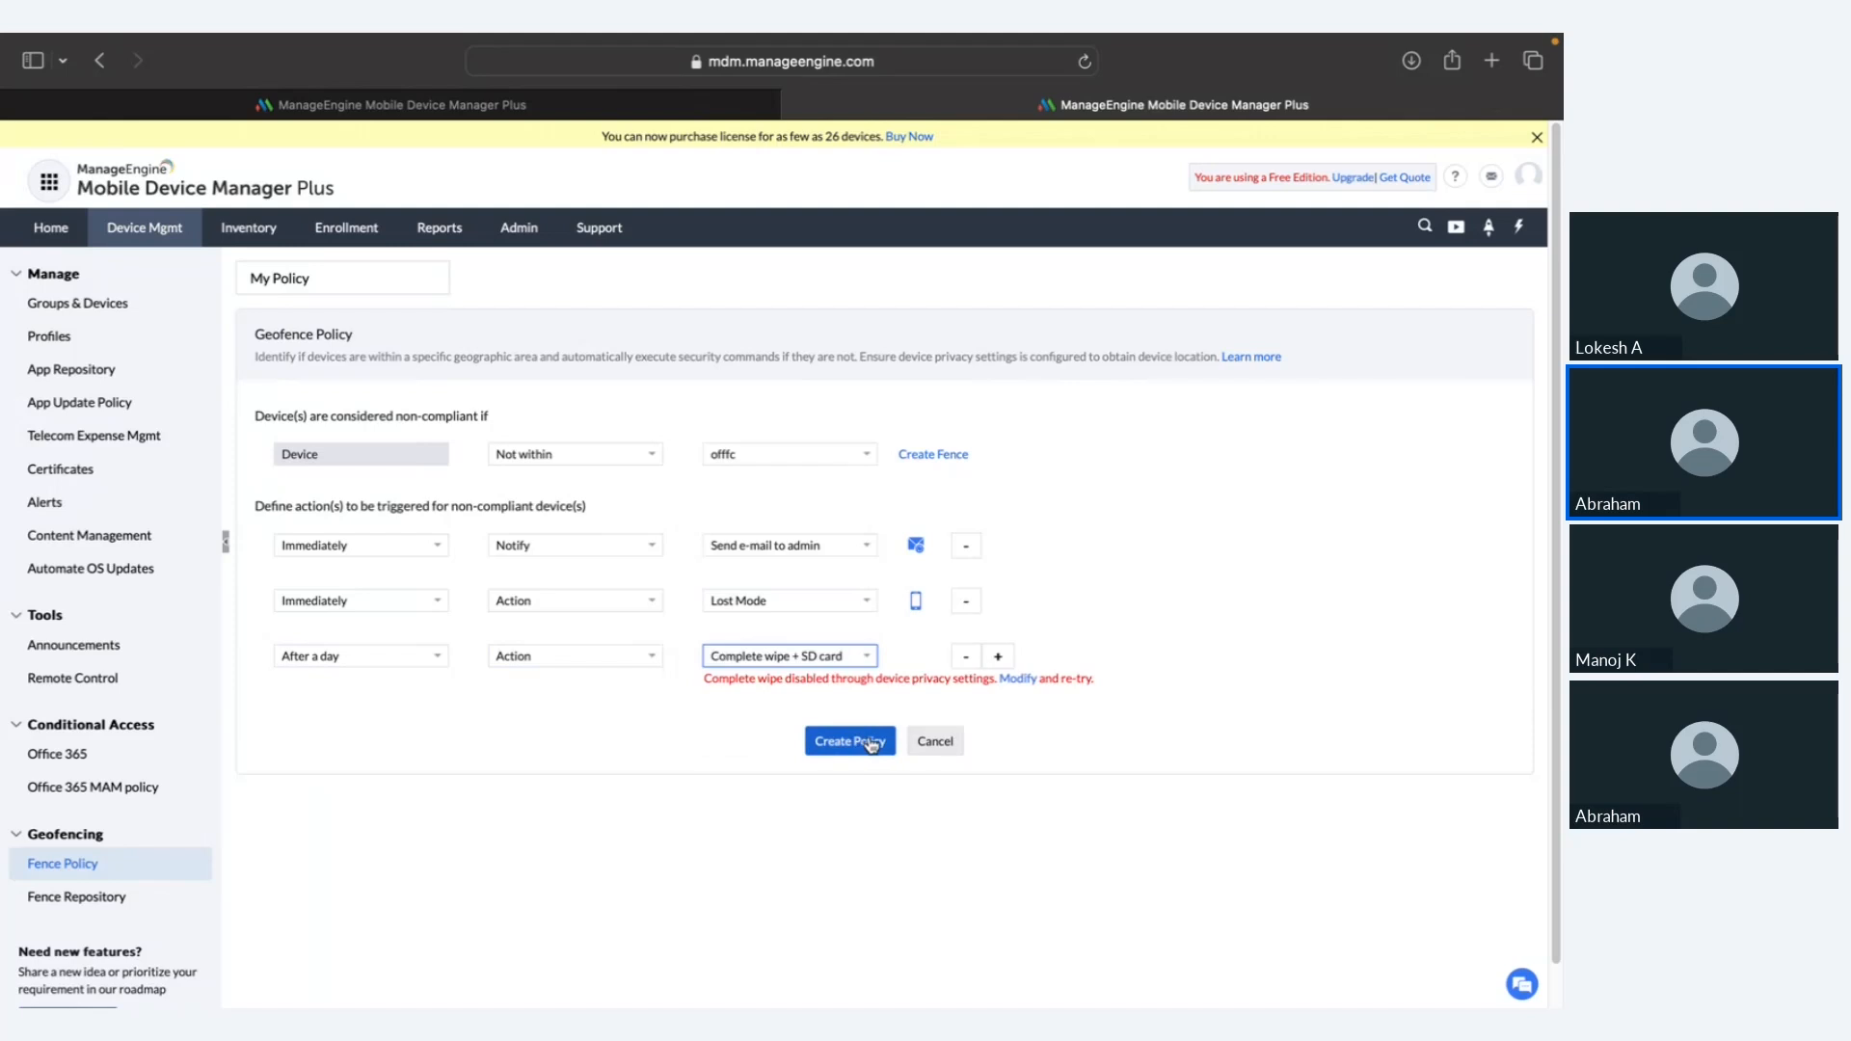
{"action": "left_click", "coordinate": [926, 743]}
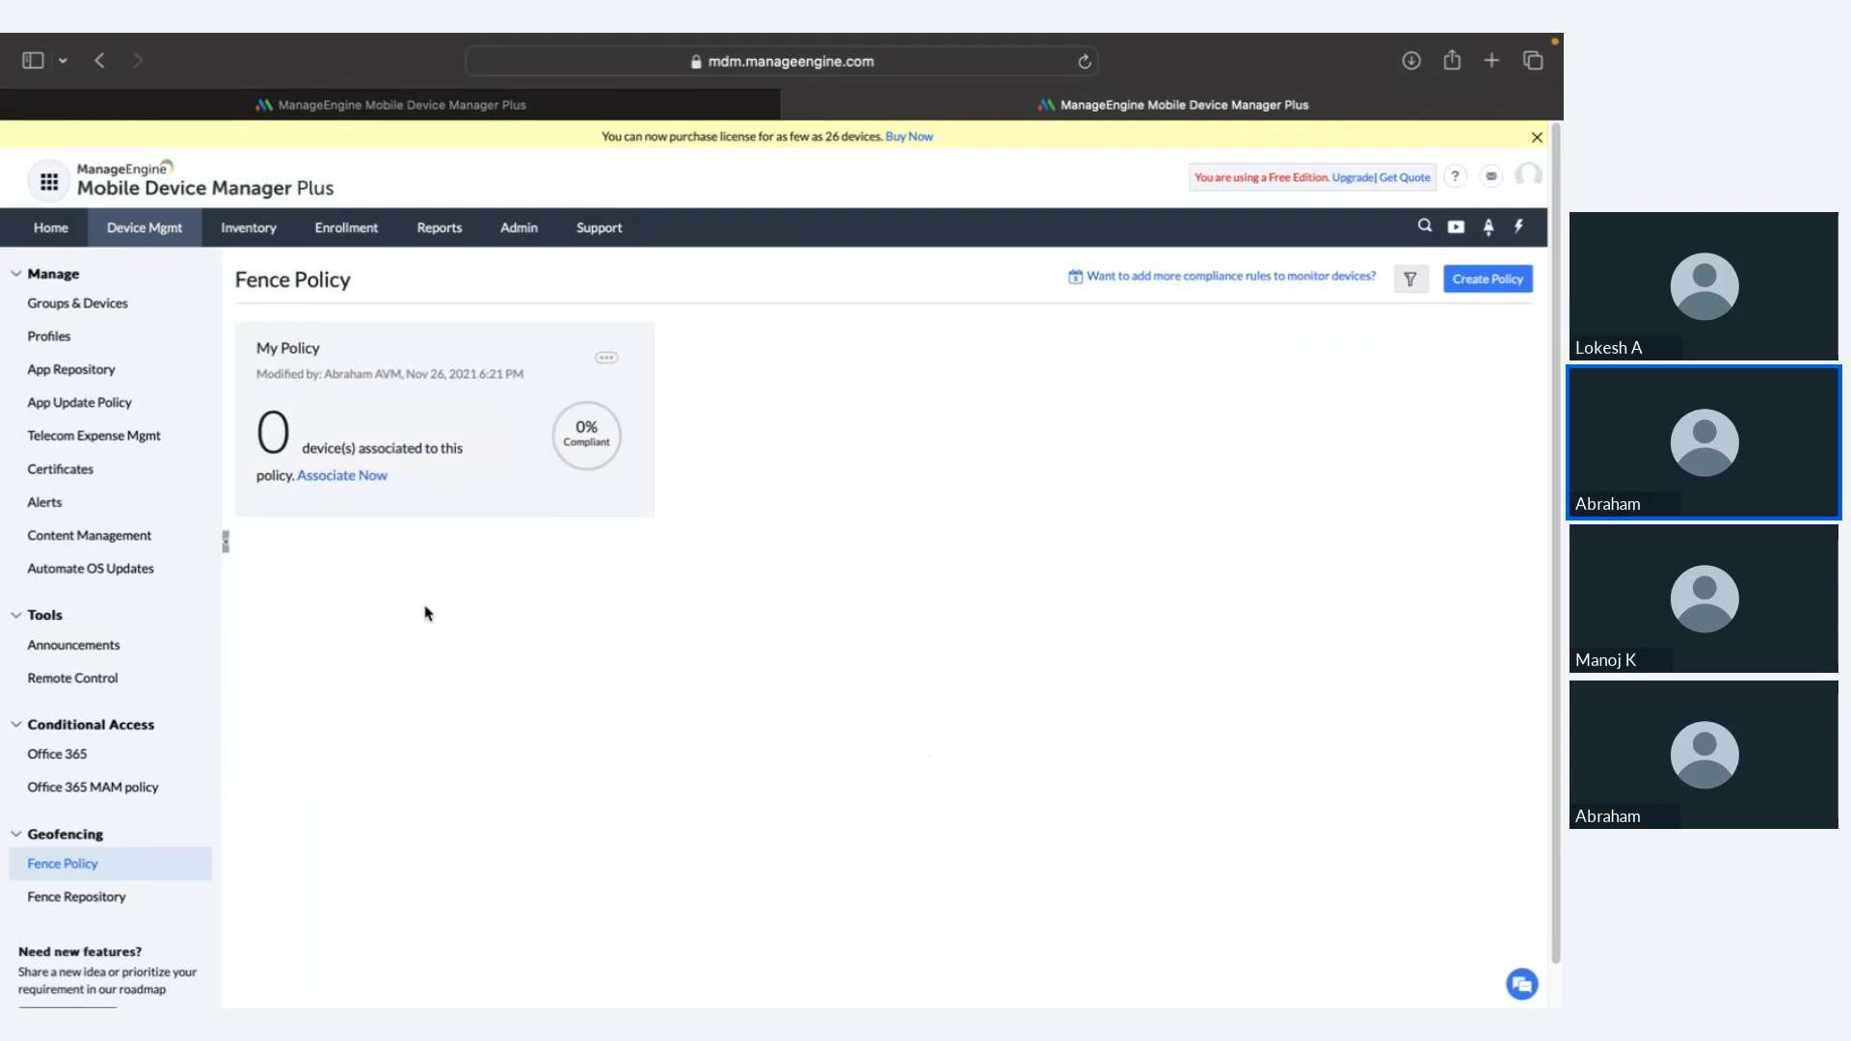
Step: Return to the Zoho Show slideshow and advance past Automating OS updates to the Disadvantages slide
{"action": "key", "text": "ctrl+Left"}
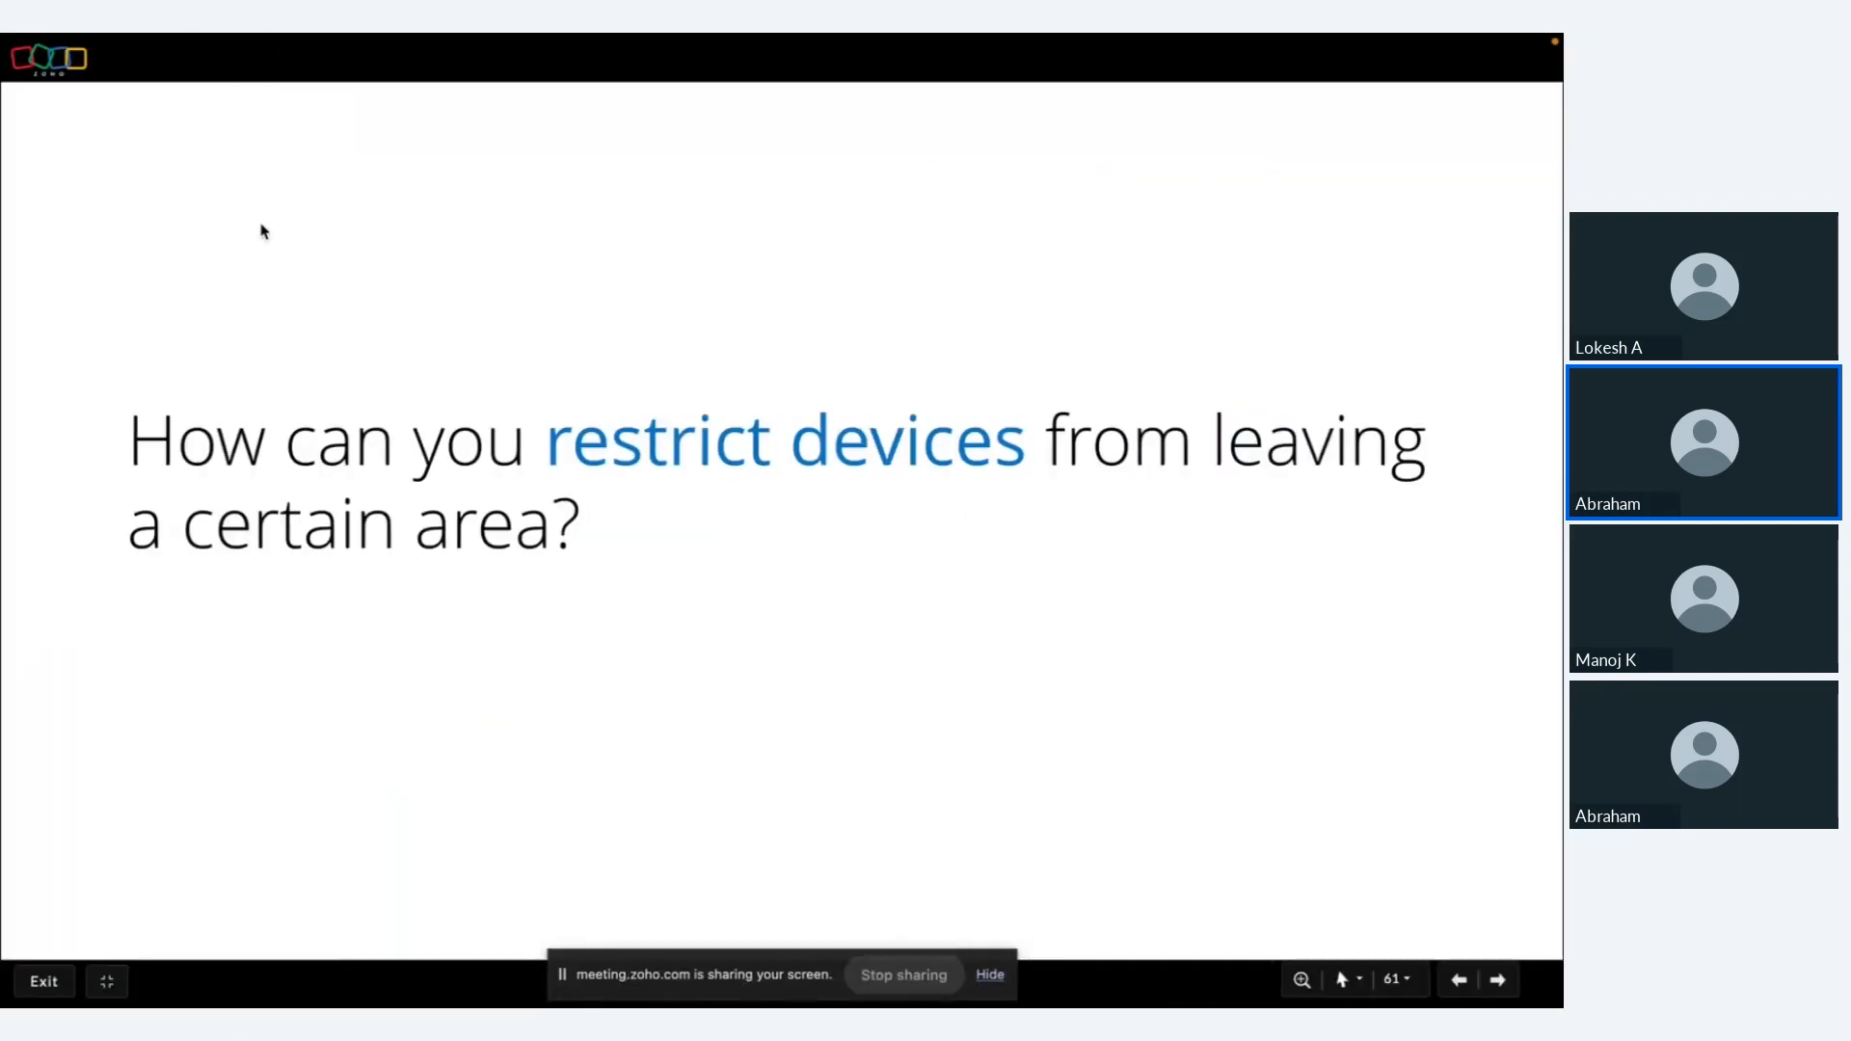
{"action": "left_click", "coordinate": [400, 263]}
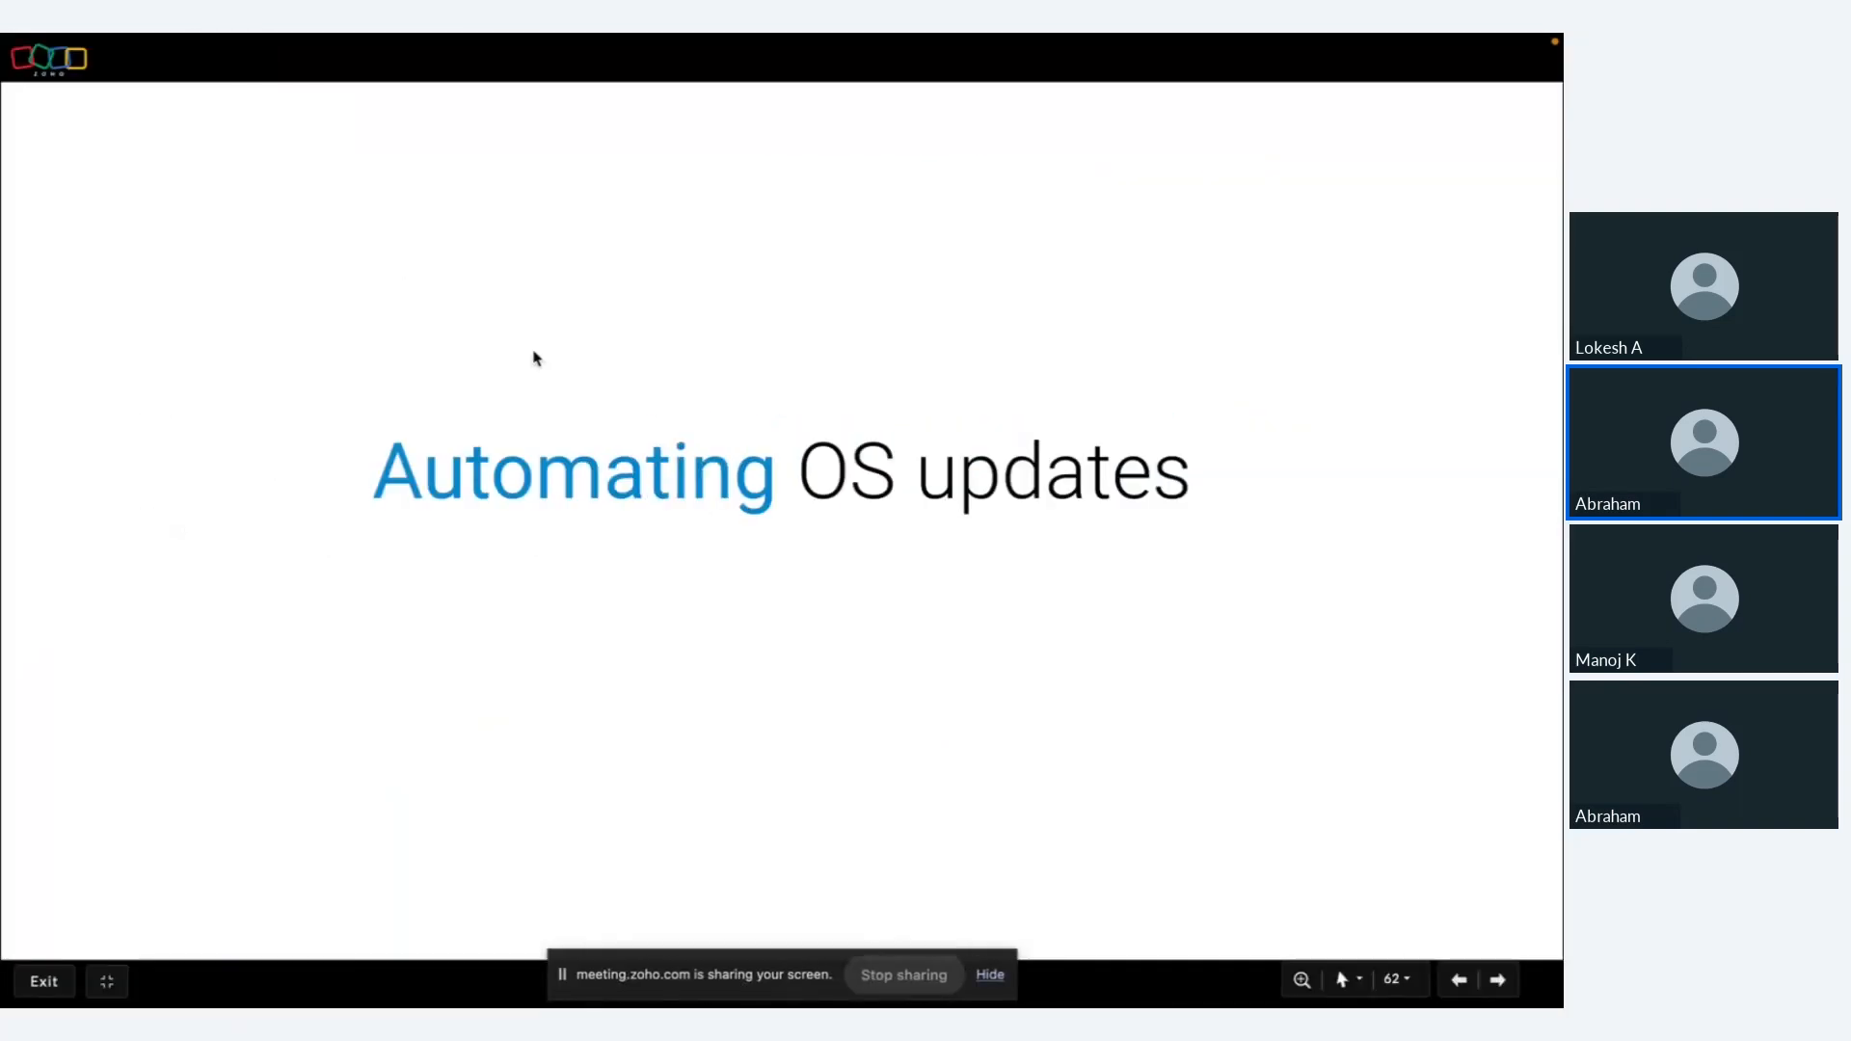
{"action": "key", "text": "ctrl+Left"}
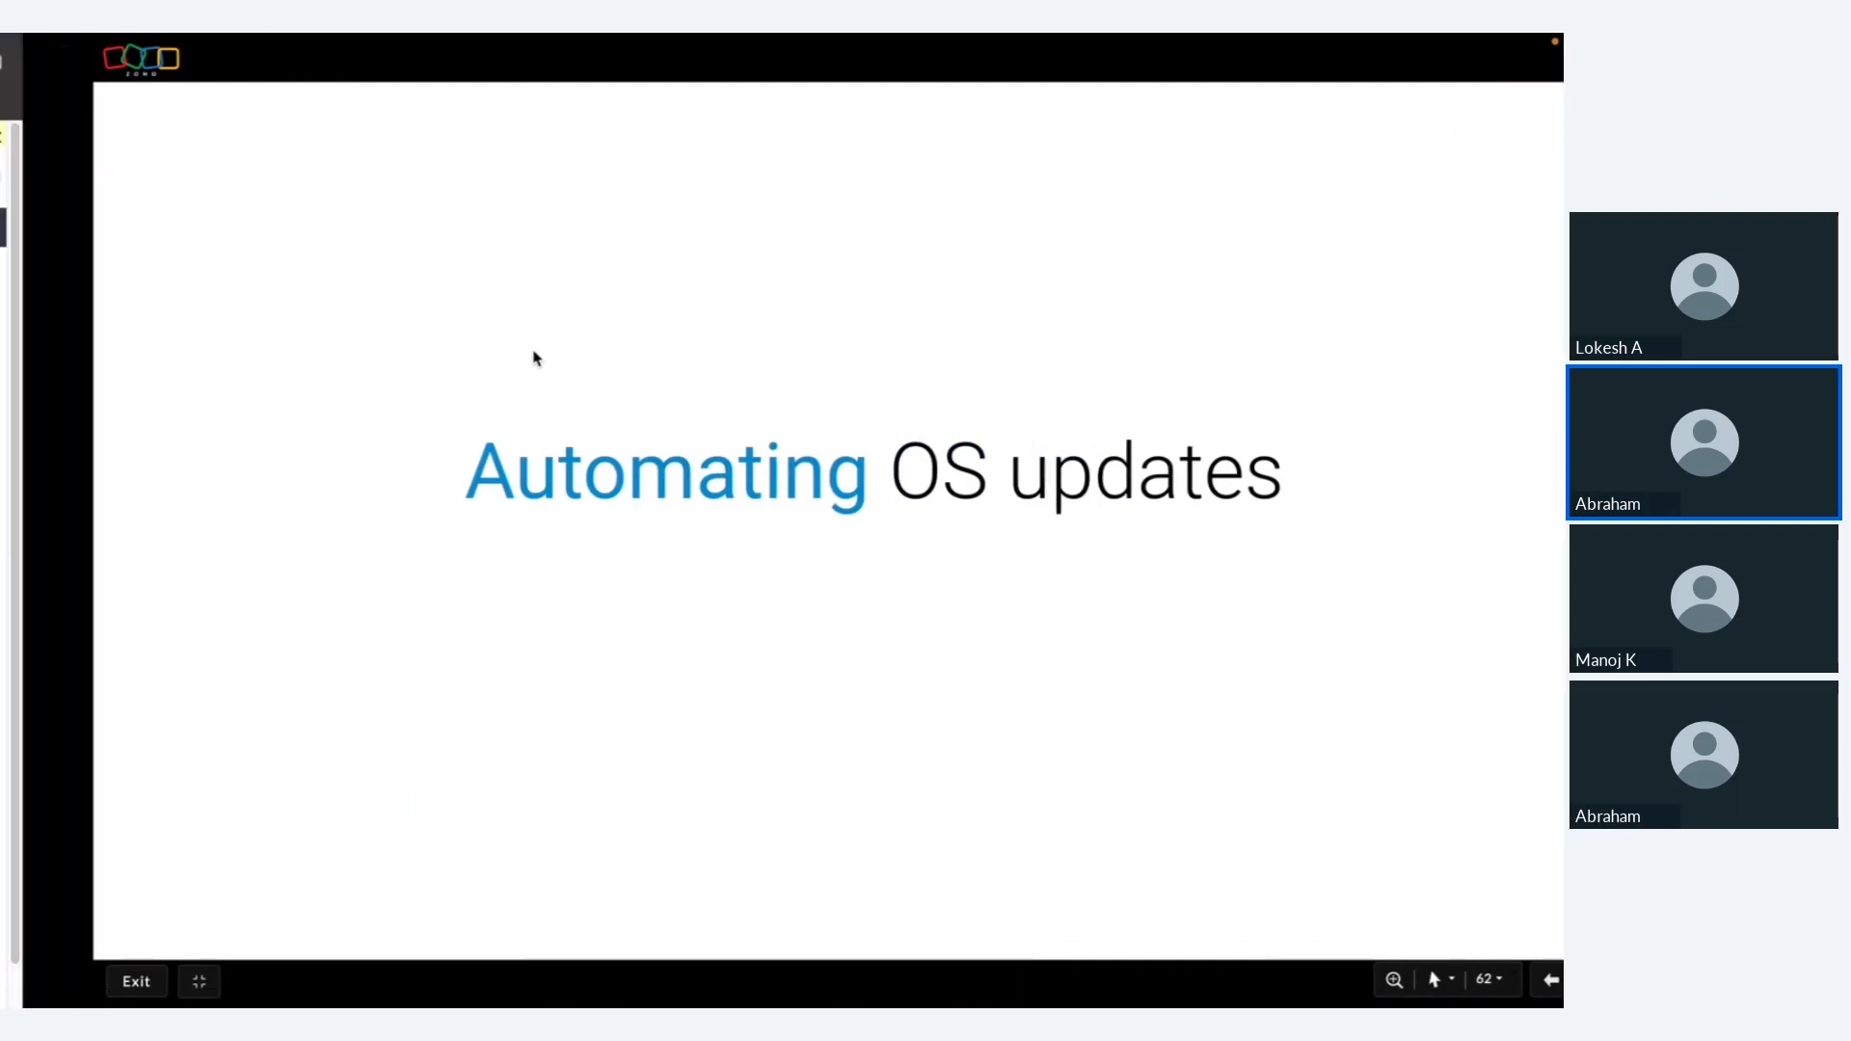
{"action": "key", "text": "ctrl+Right"}
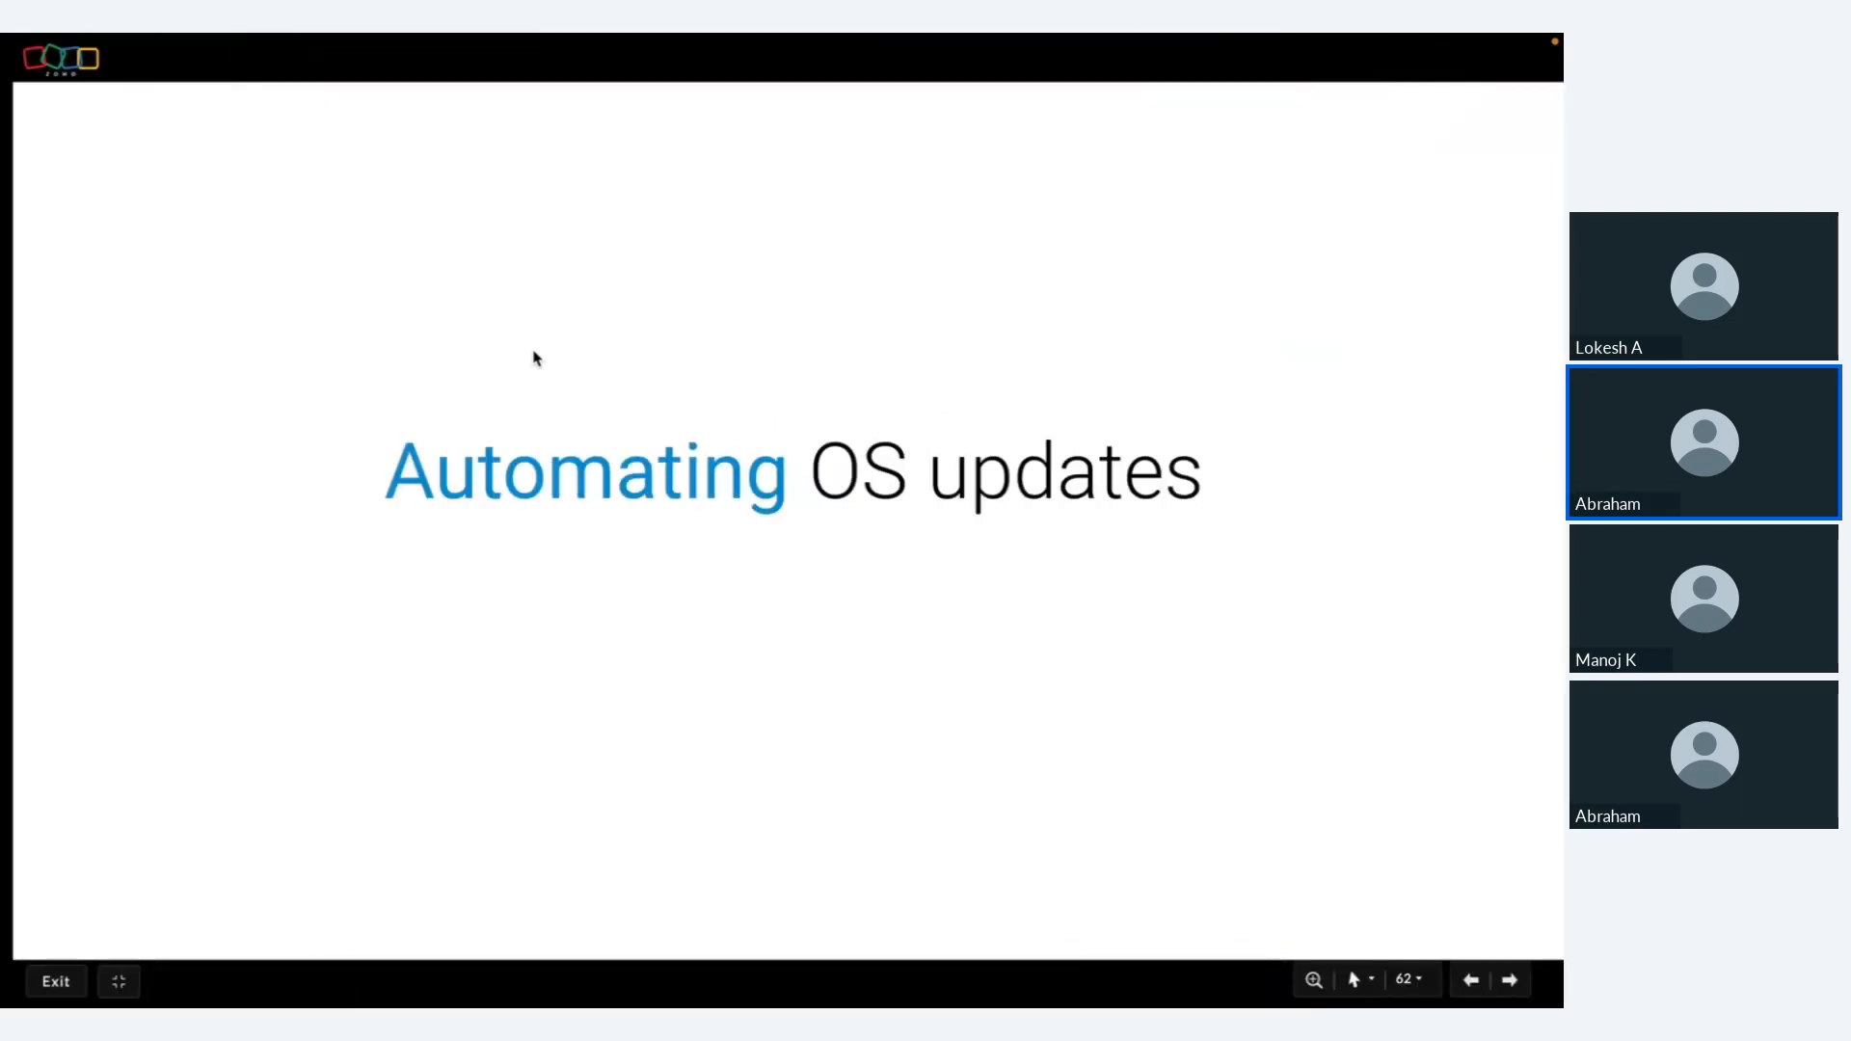
{"action": "key", "text": "Right"}
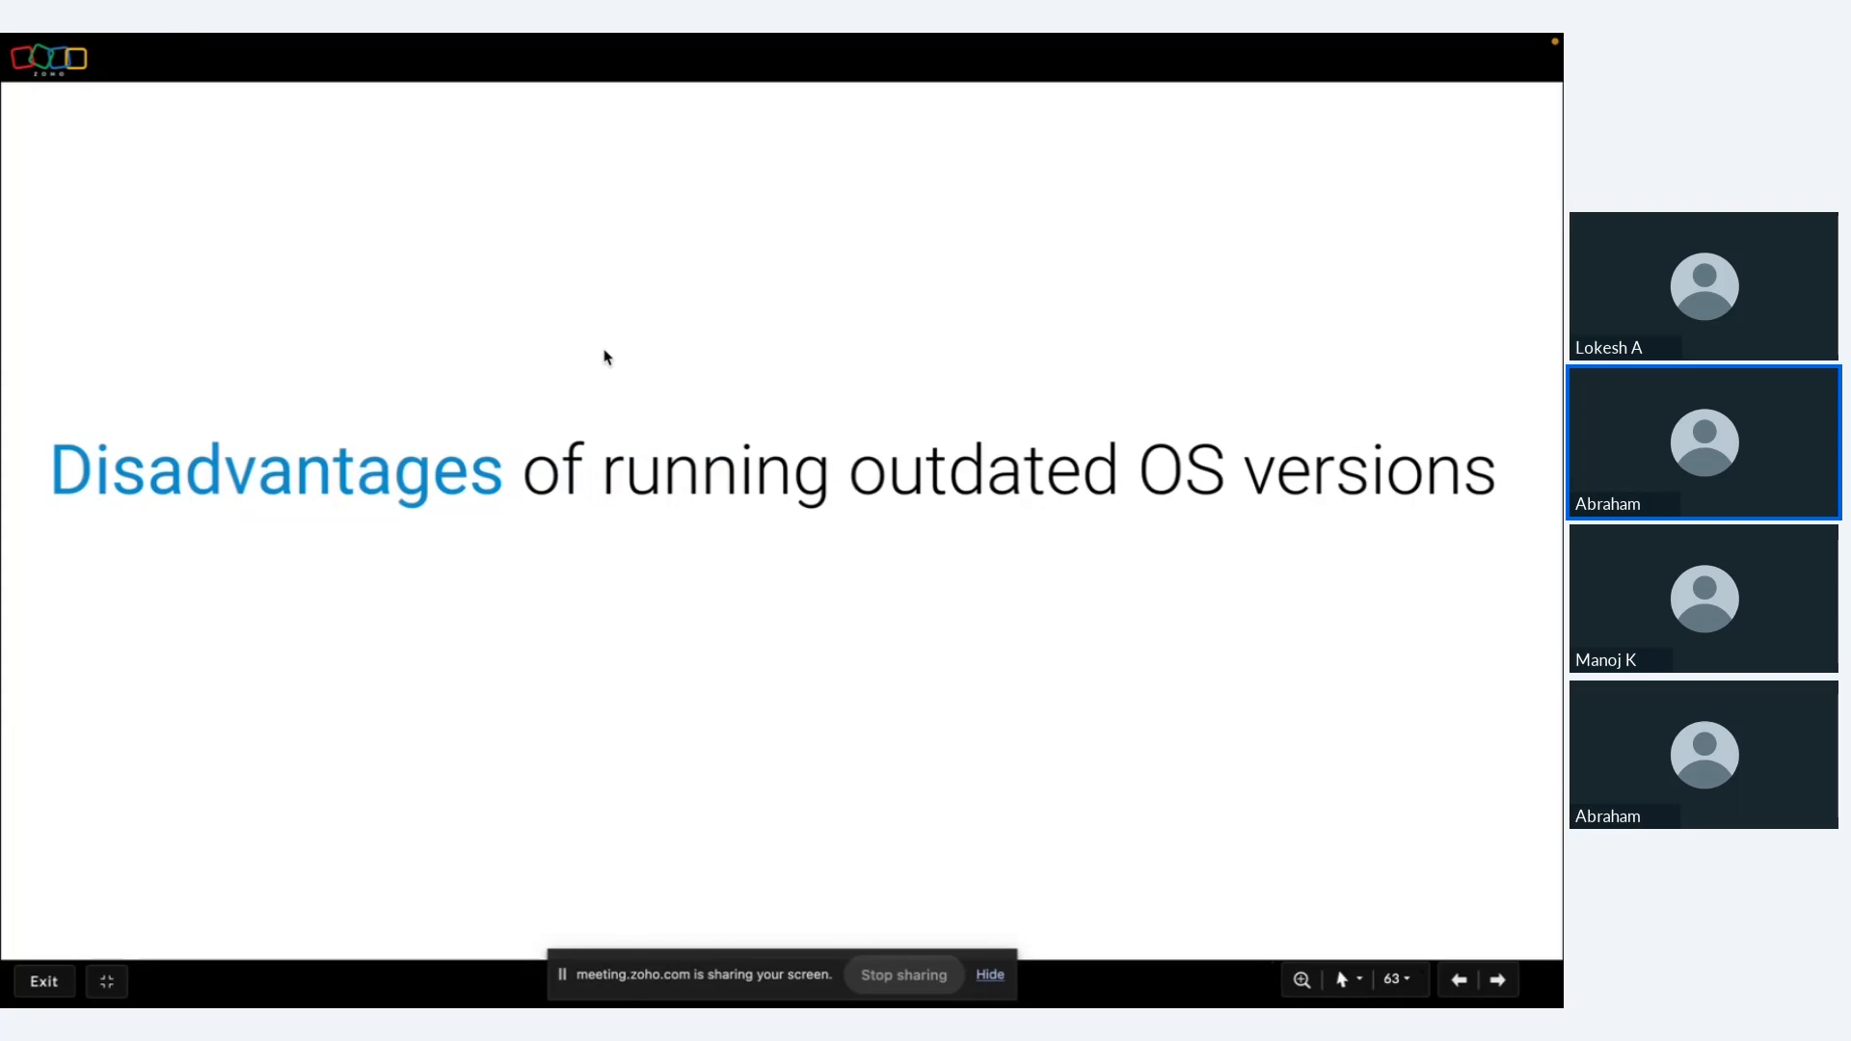
{"action": "key", "text": "Right"}
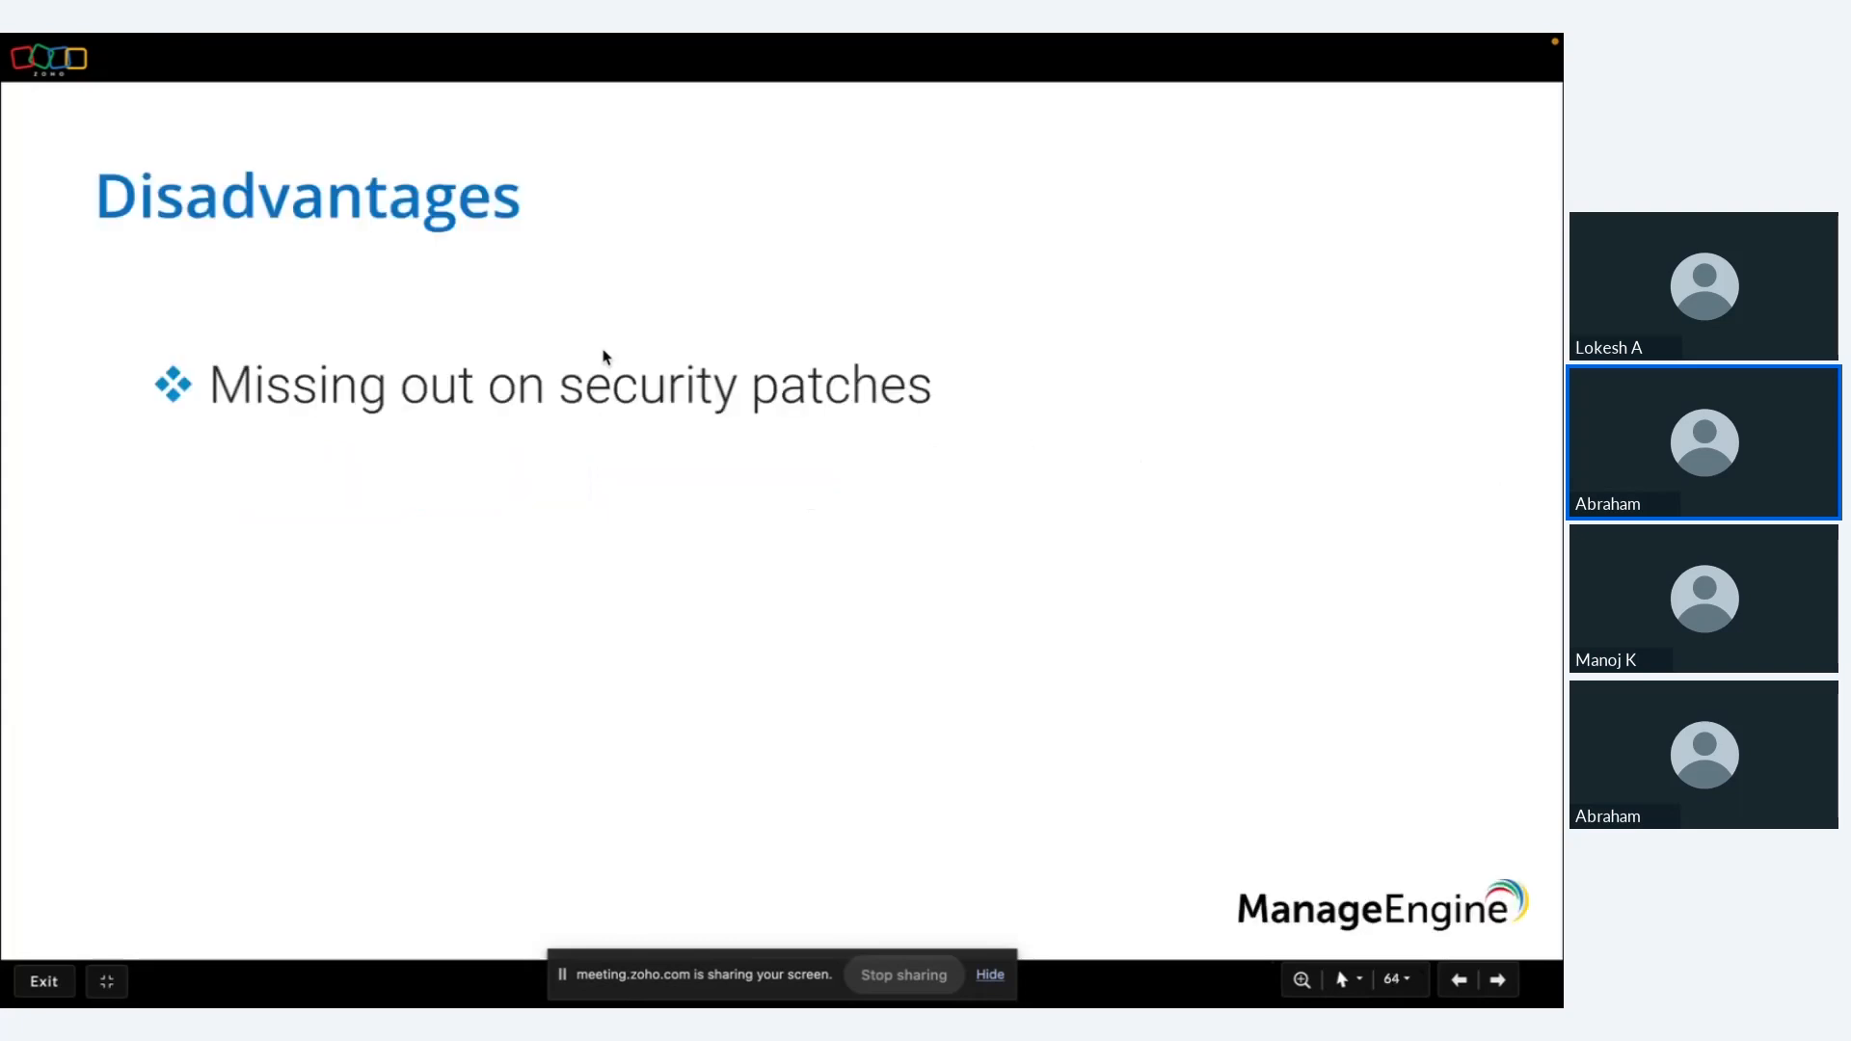
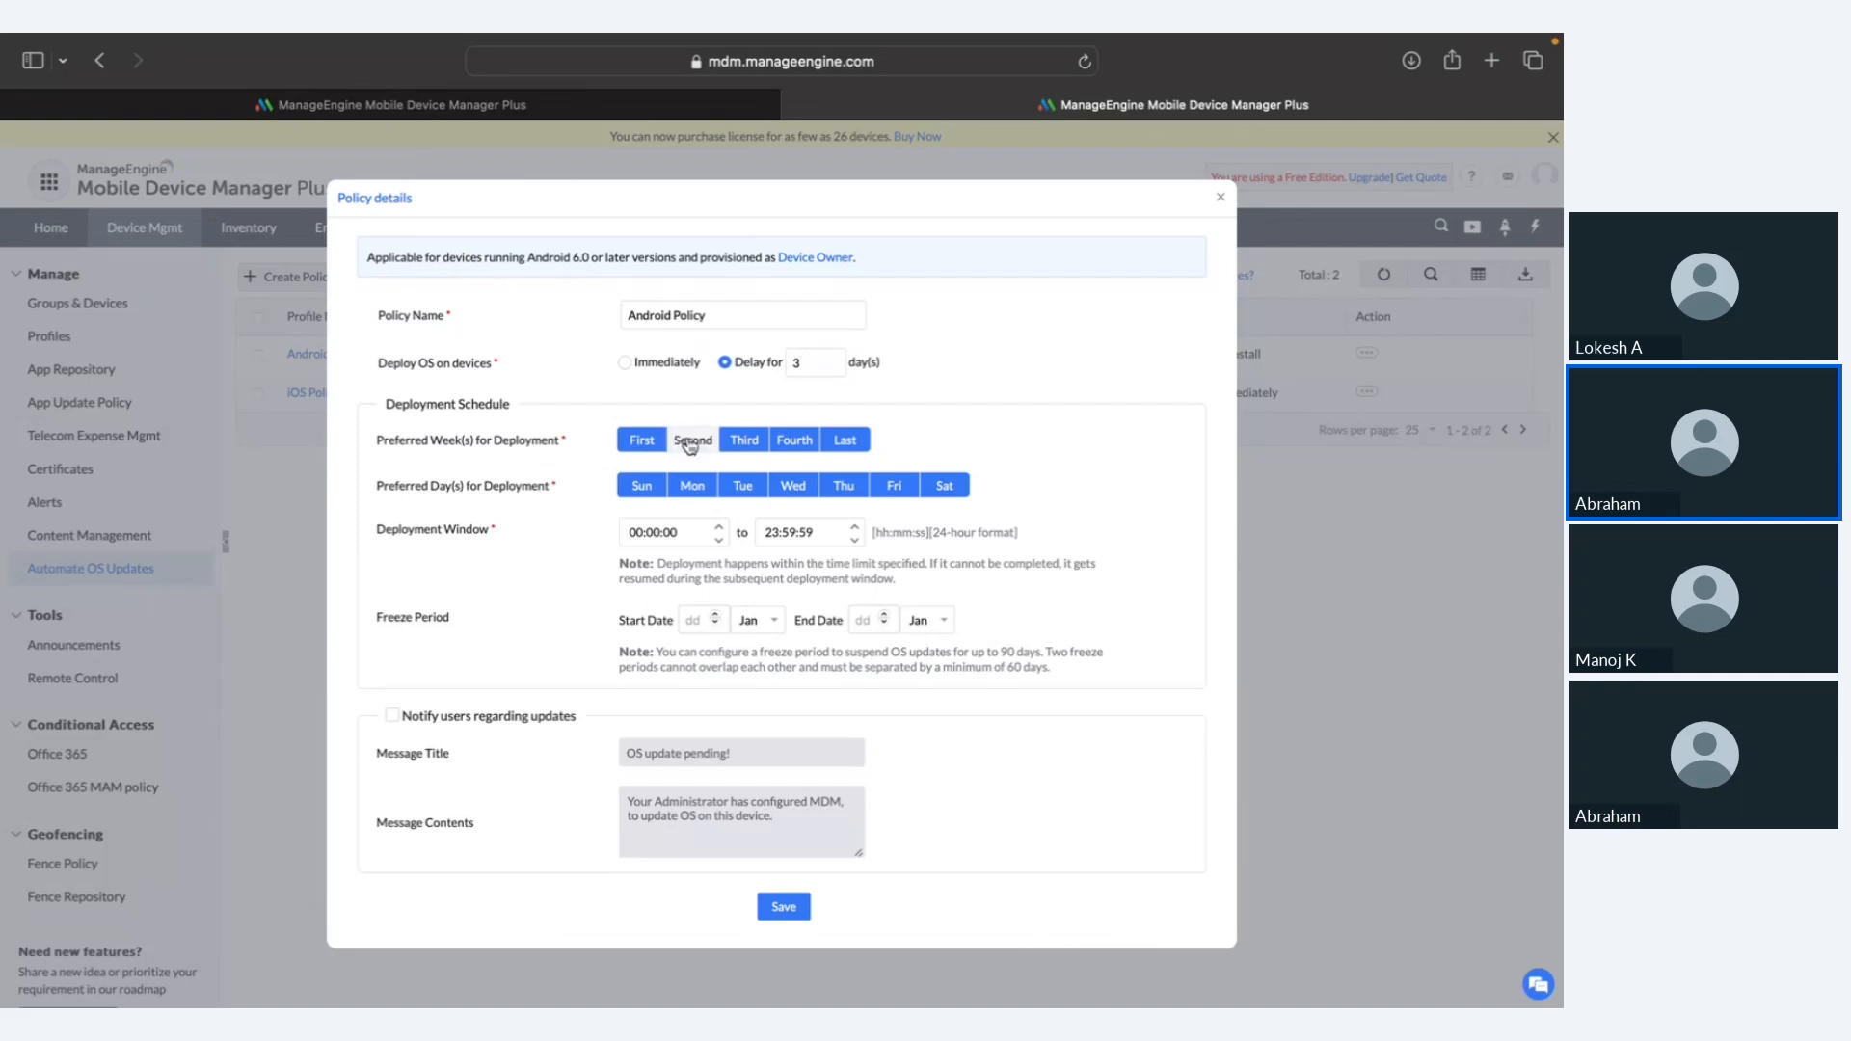
Step: Limit update deployment to the last week of the month, on Sundays and Saturdays only
{"action": "left_click", "coordinate": [644, 442]}
{"action": "left_click", "coordinate": [651, 443]}
{"action": "left_click", "coordinate": [636, 442]}
{"action": "left_click", "coordinate": [692, 441]}
{"action": "left_click", "coordinate": [743, 440]}
{"action": "left_click", "coordinate": [794, 442]}
{"action": "left_click", "coordinate": [692, 487]}
{"action": "left_click", "coordinate": [742, 488]}
{"action": "left_click", "coordinate": [792, 488]}
{"action": "left_click", "coordinate": [832, 493]}
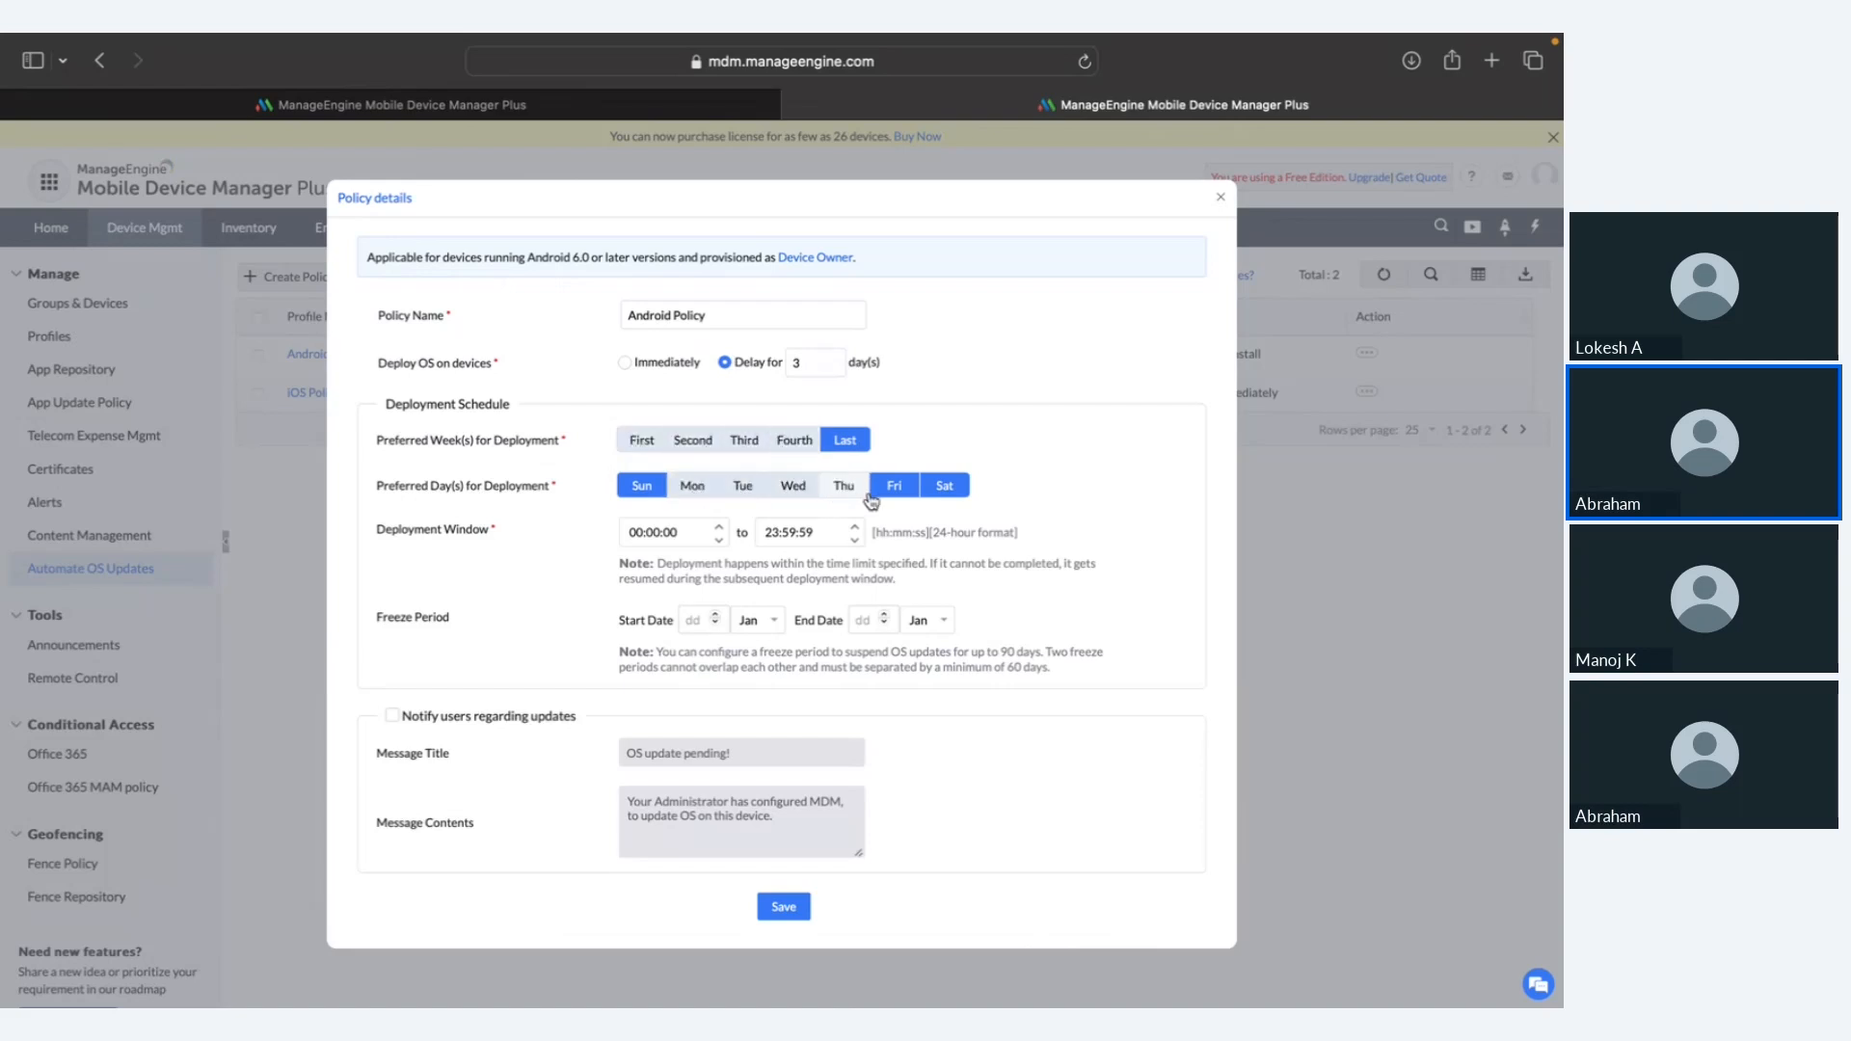
{"action": "left_click", "coordinate": [878, 494]}
Step: Set the start time to 16:00:00, turn on user notifications, and close the unsaved policy details
{"action": "left_click", "coordinate": [635, 533]}
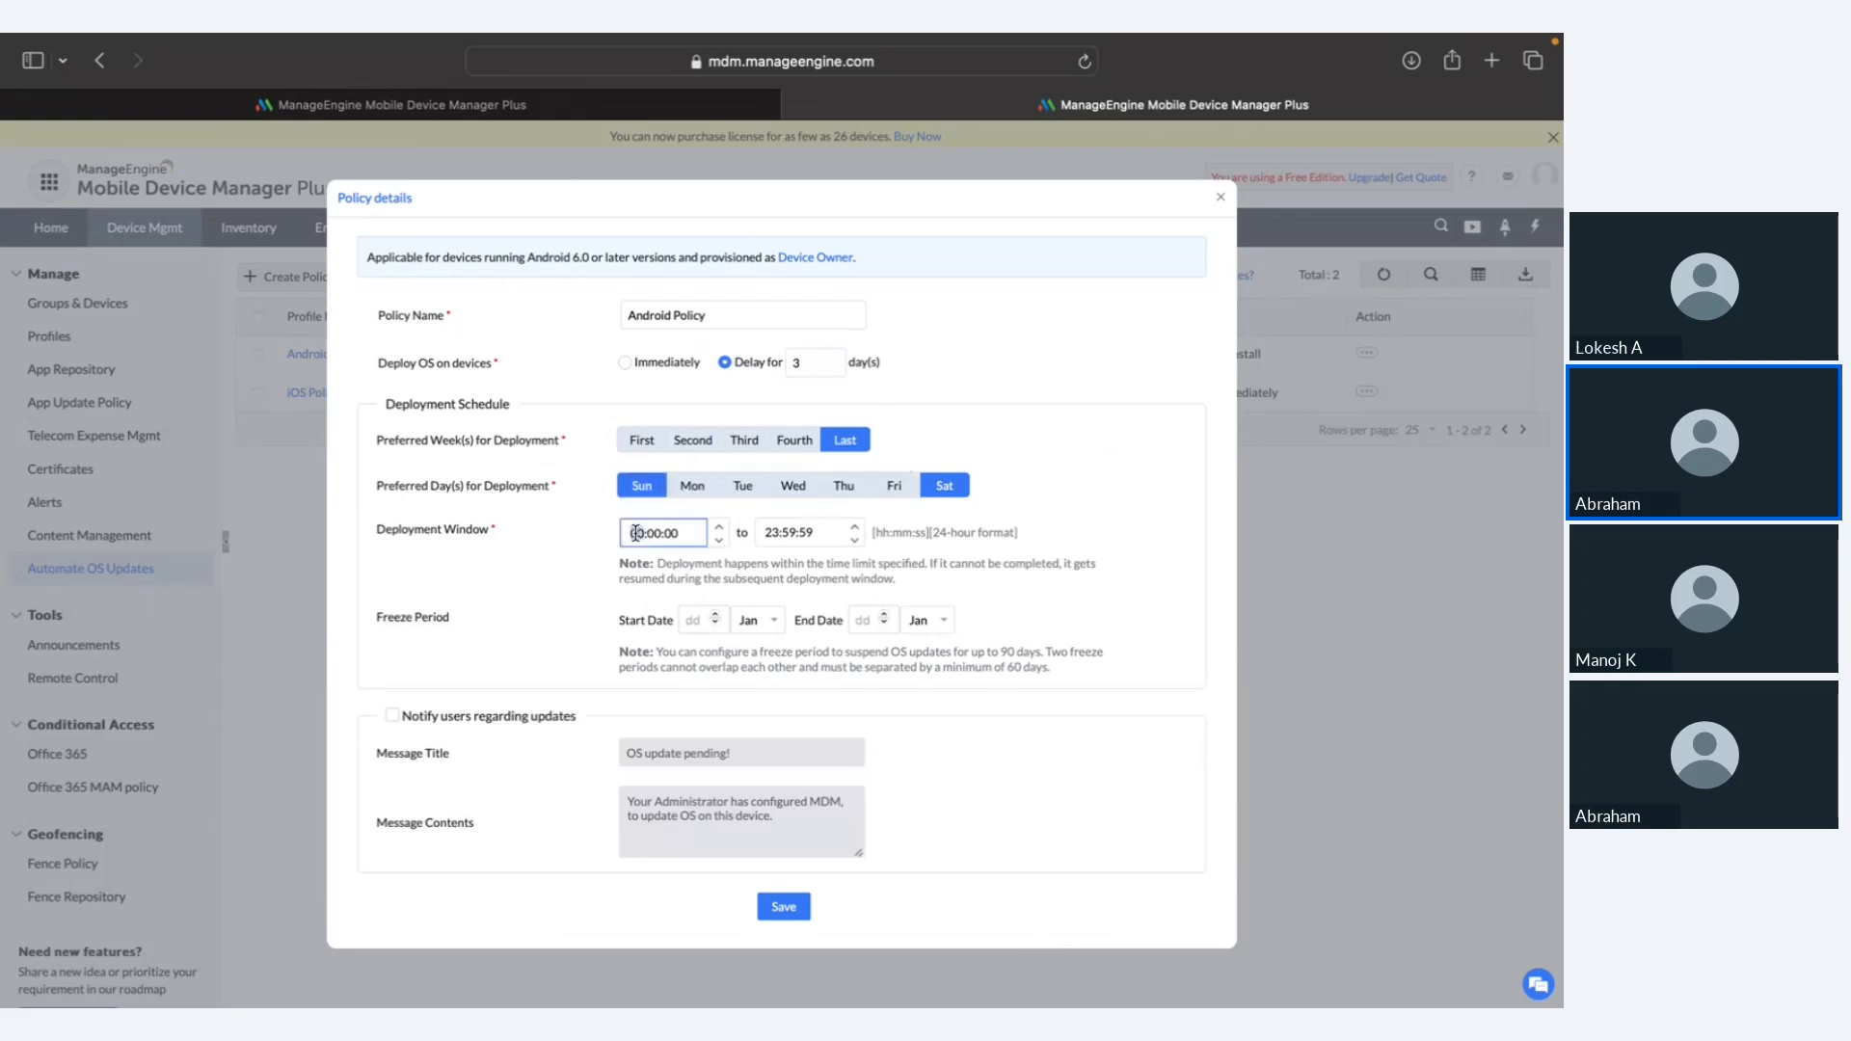
{"action": "type", "text": "16"}
{"action": "left_click", "coordinate": [736, 553]}
{"action": "mouse_move", "coordinate": [685, 627]}
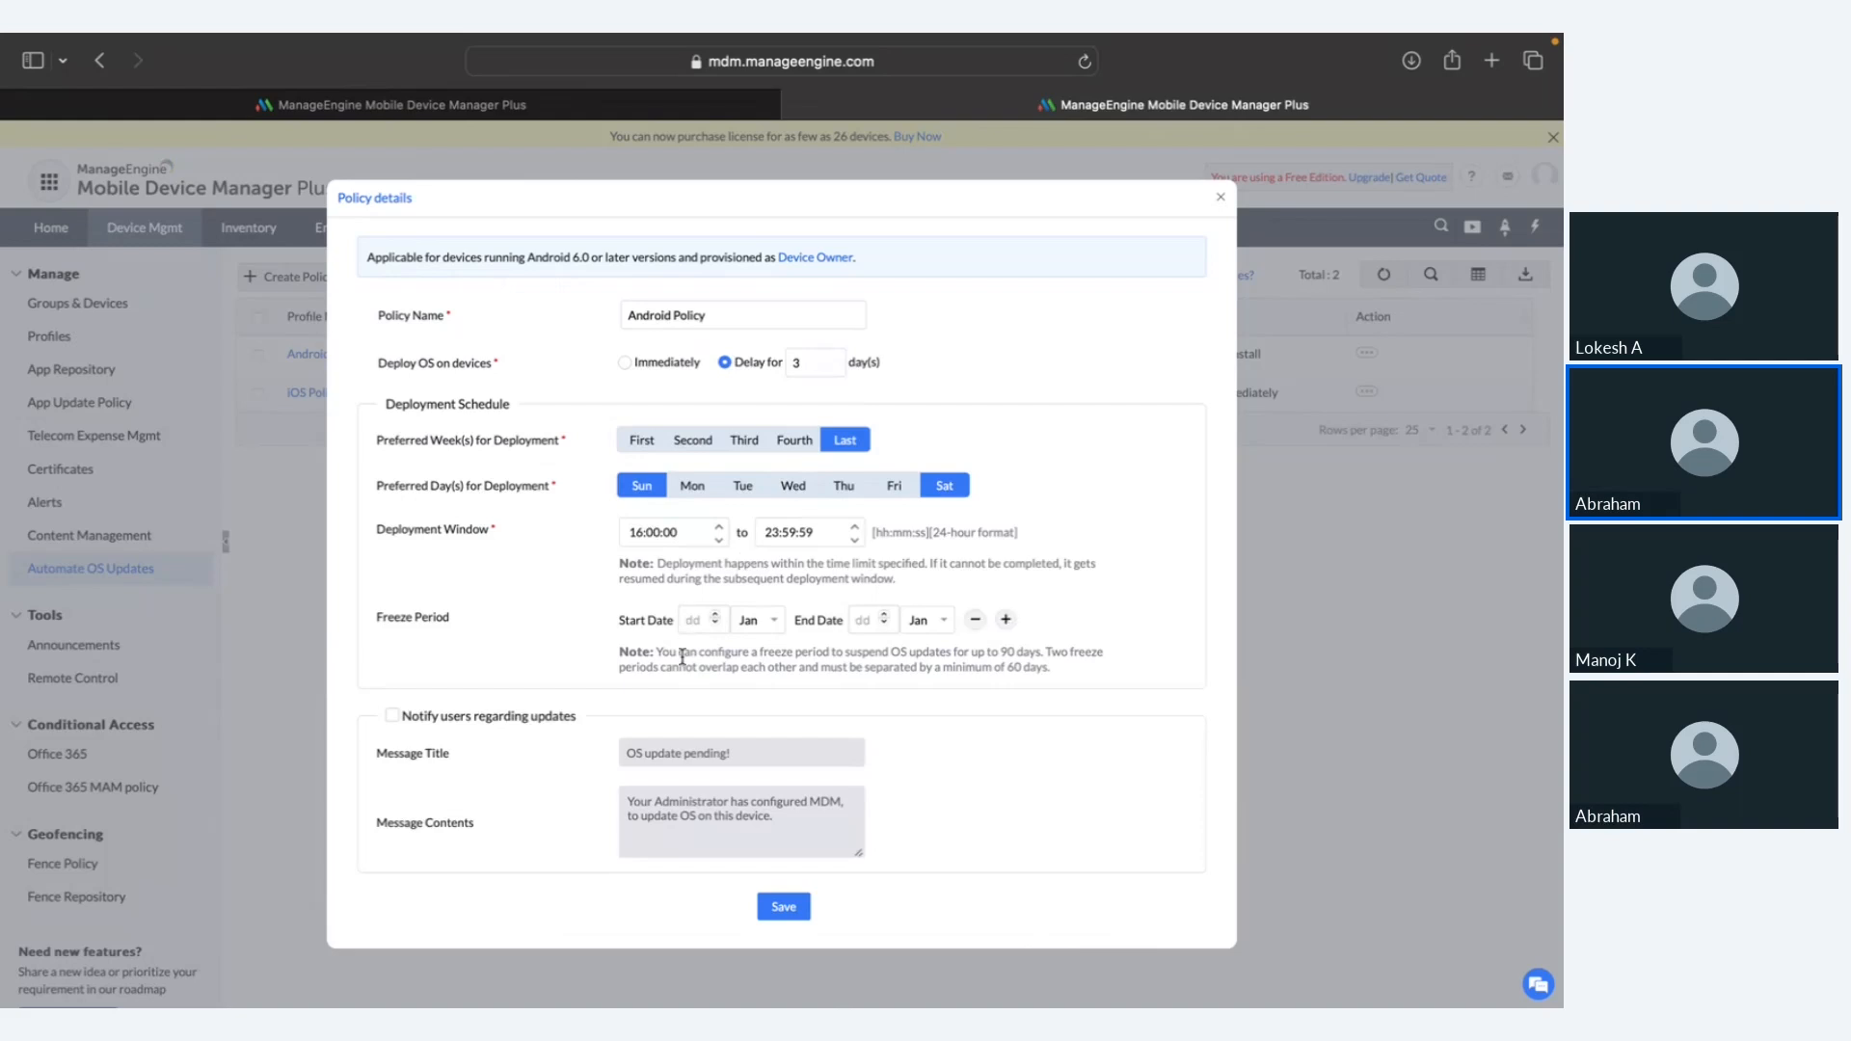
{"action": "left_click", "coordinate": [392, 715]}
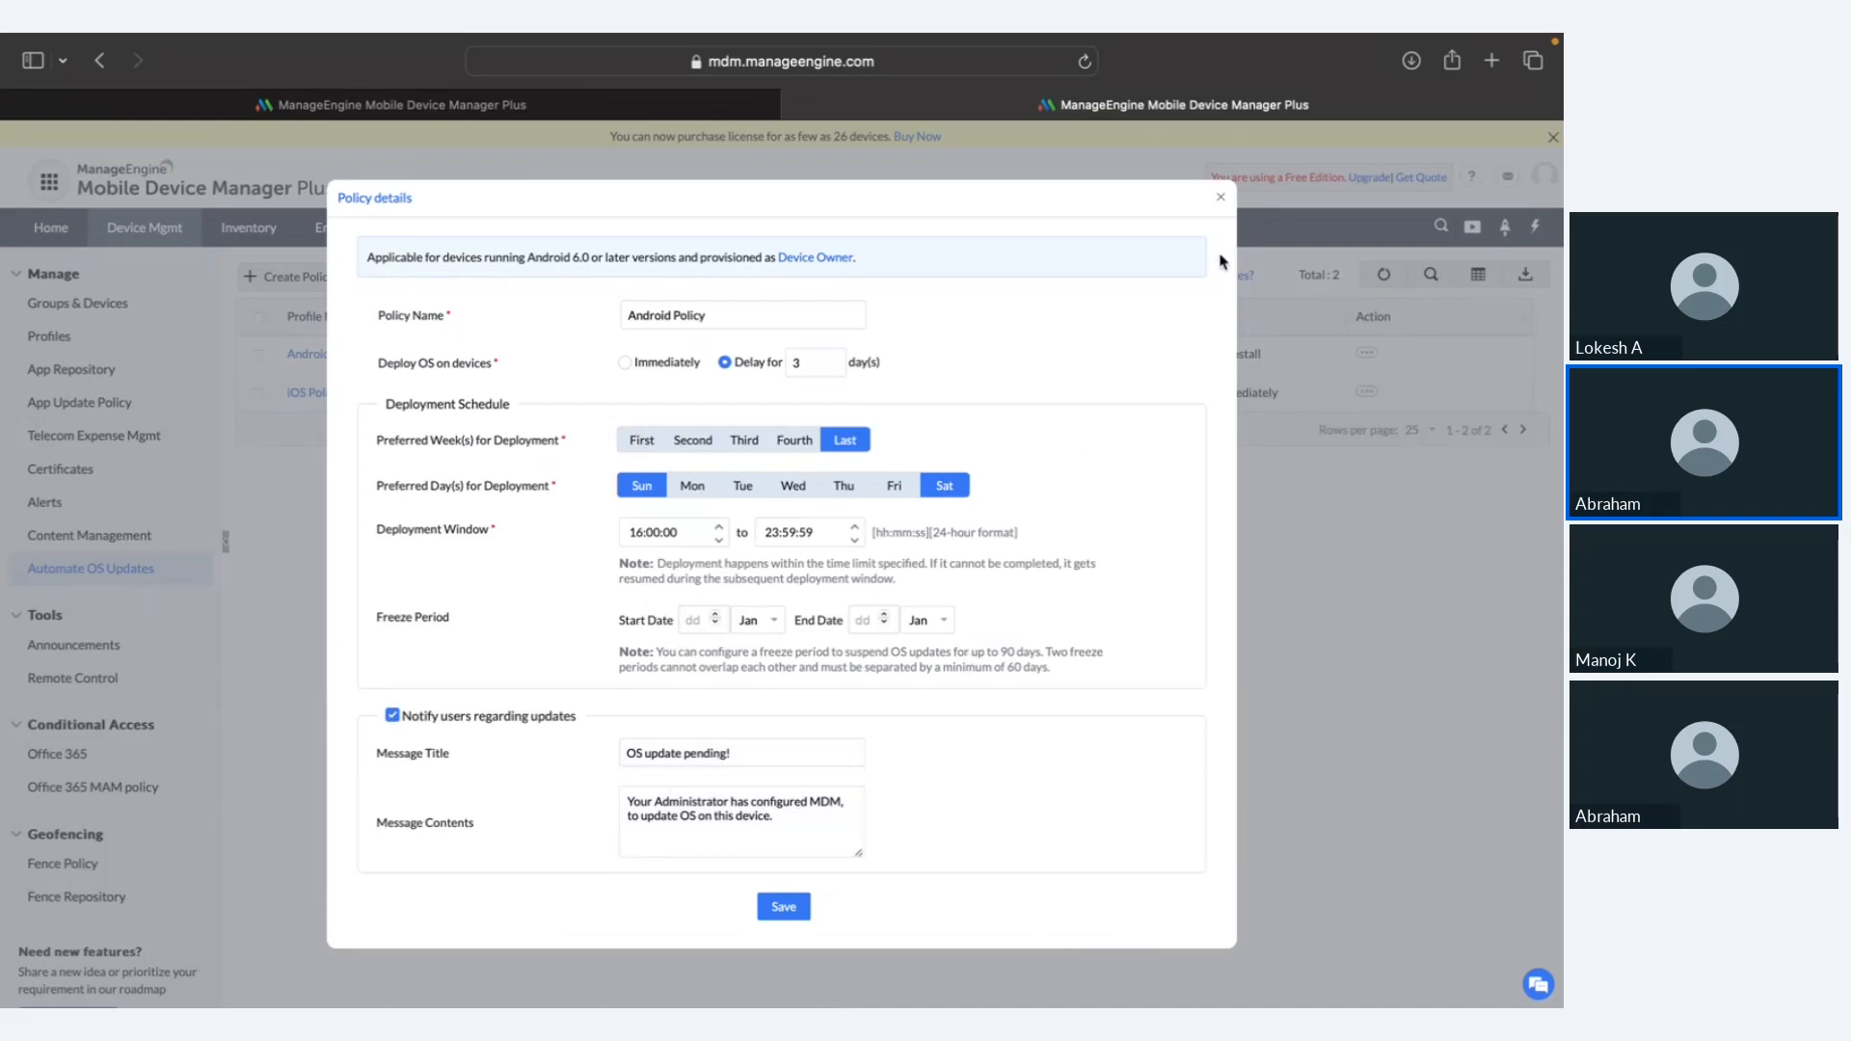
{"action": "left_click", "coordinate": [1221, 200]}
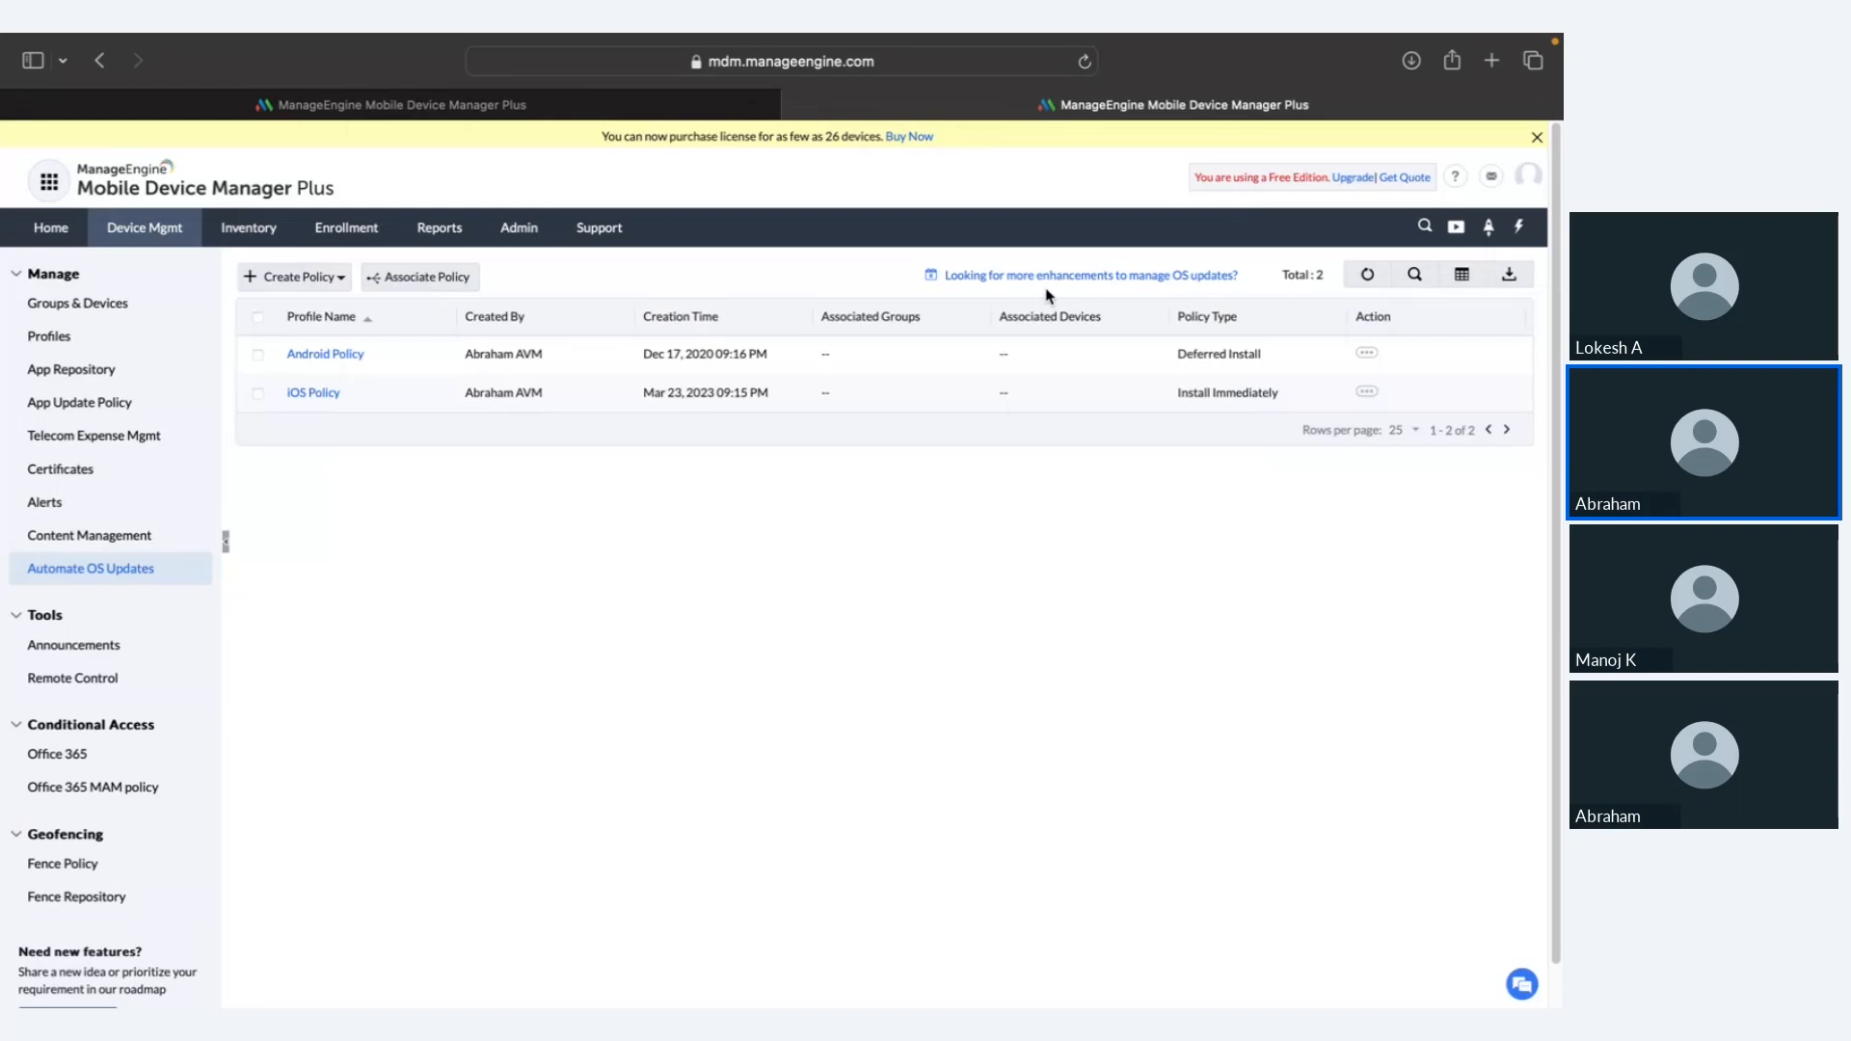
Step: Bring the slideshow to the 'Securing devices when lost/stolen' slide, then return to the MDM Plus browser
{"action": "key", "text": "ctrl+Right"}
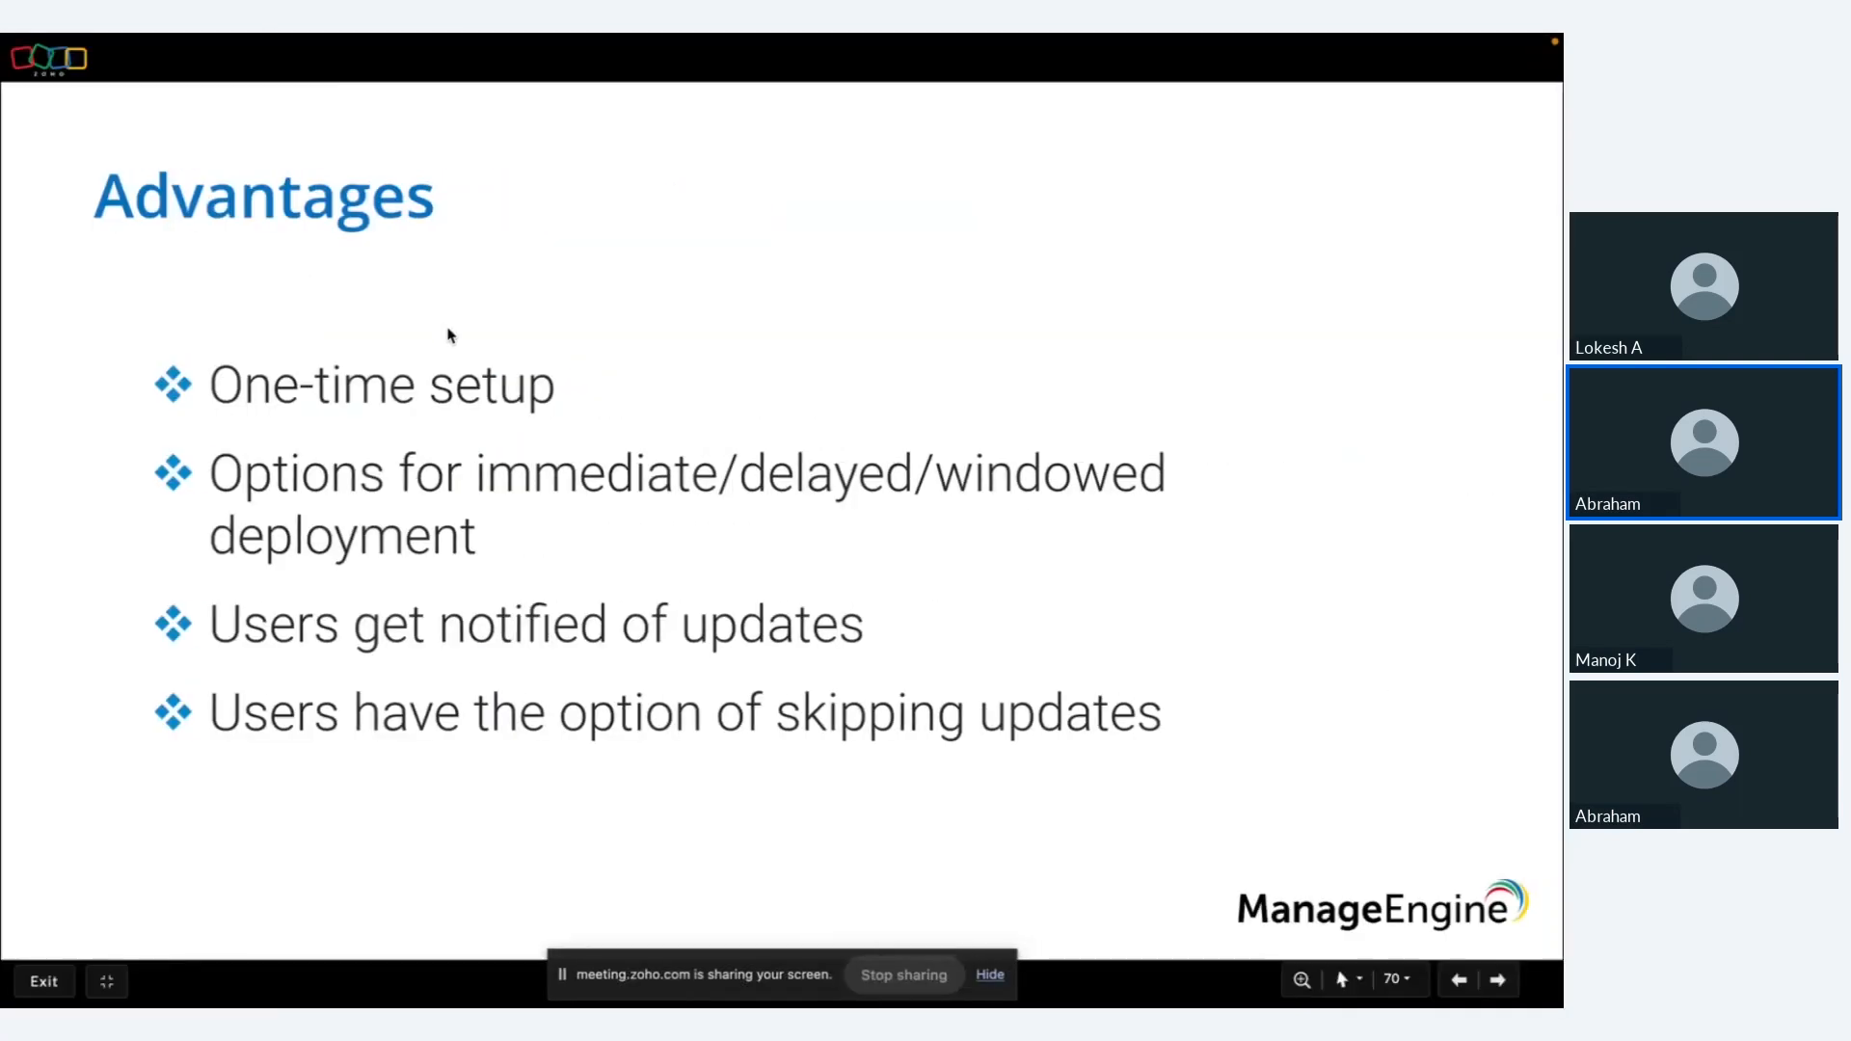
{"action": "key", "text": "Right"}
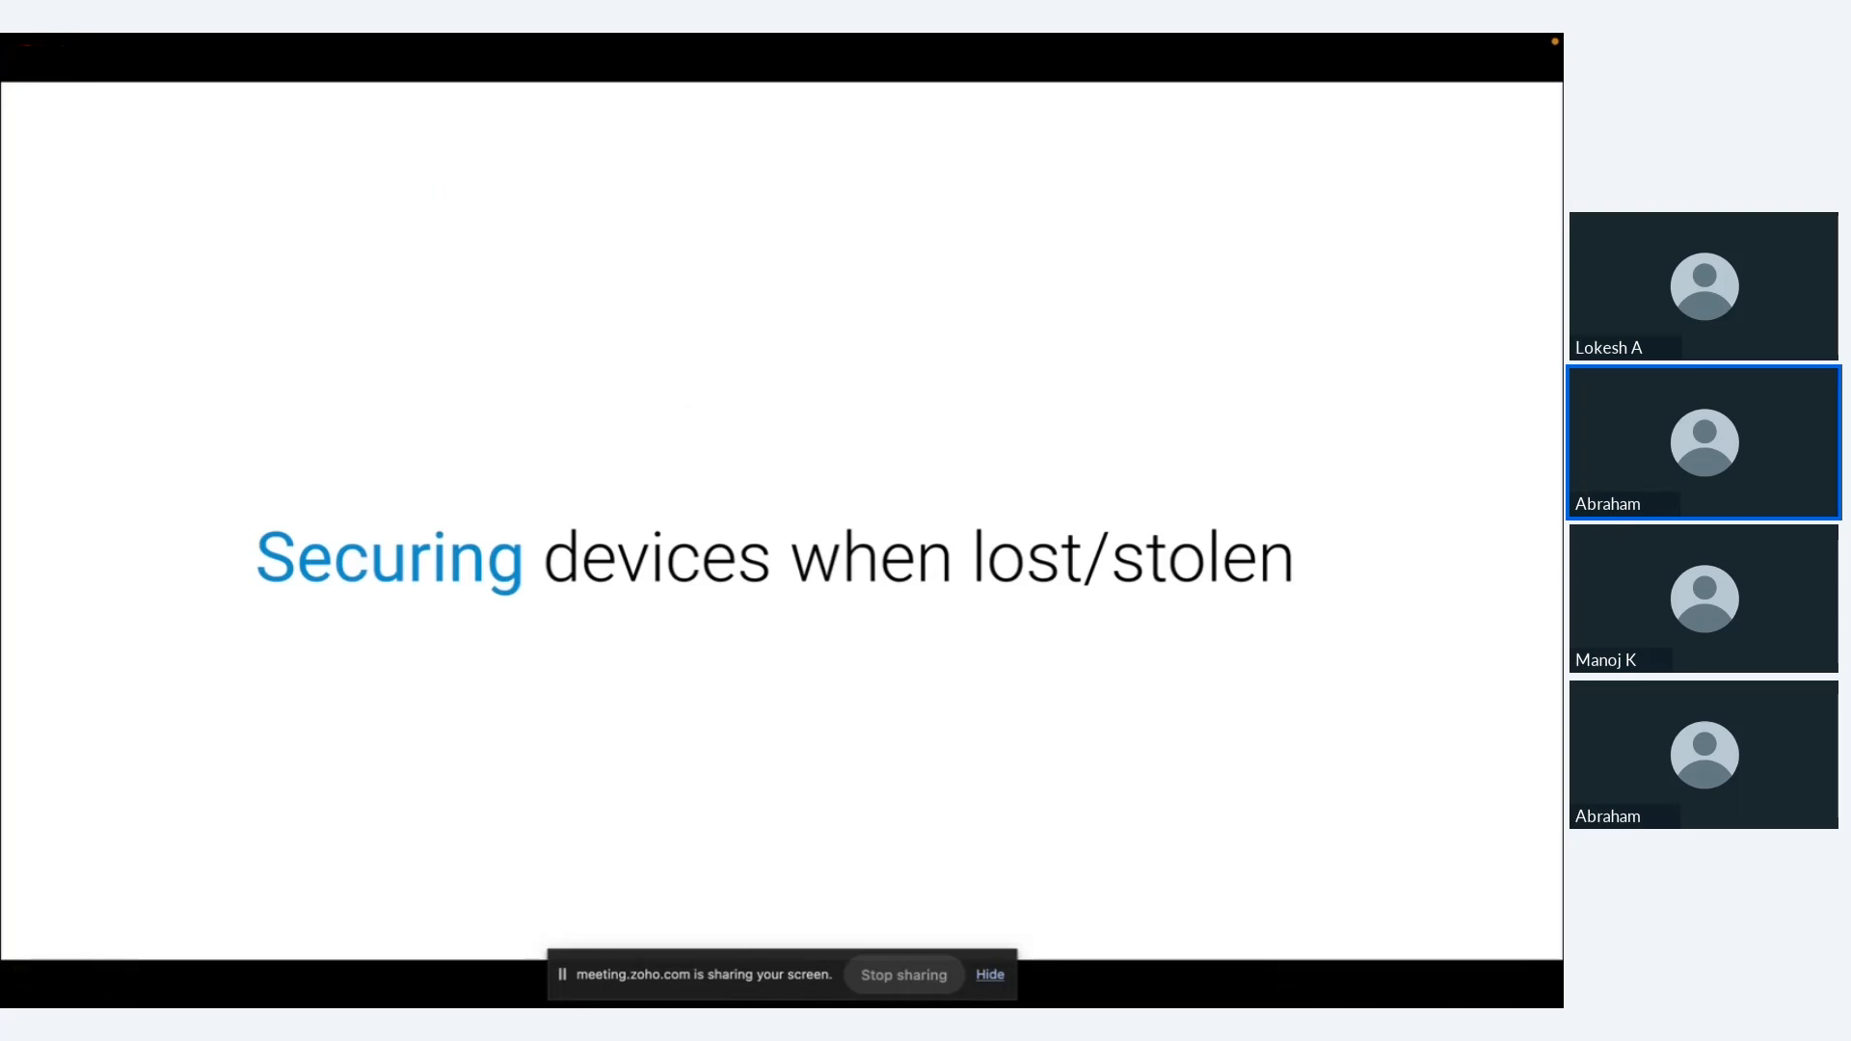
{"action": "mouse_move", "coordinate": [448, 334]}
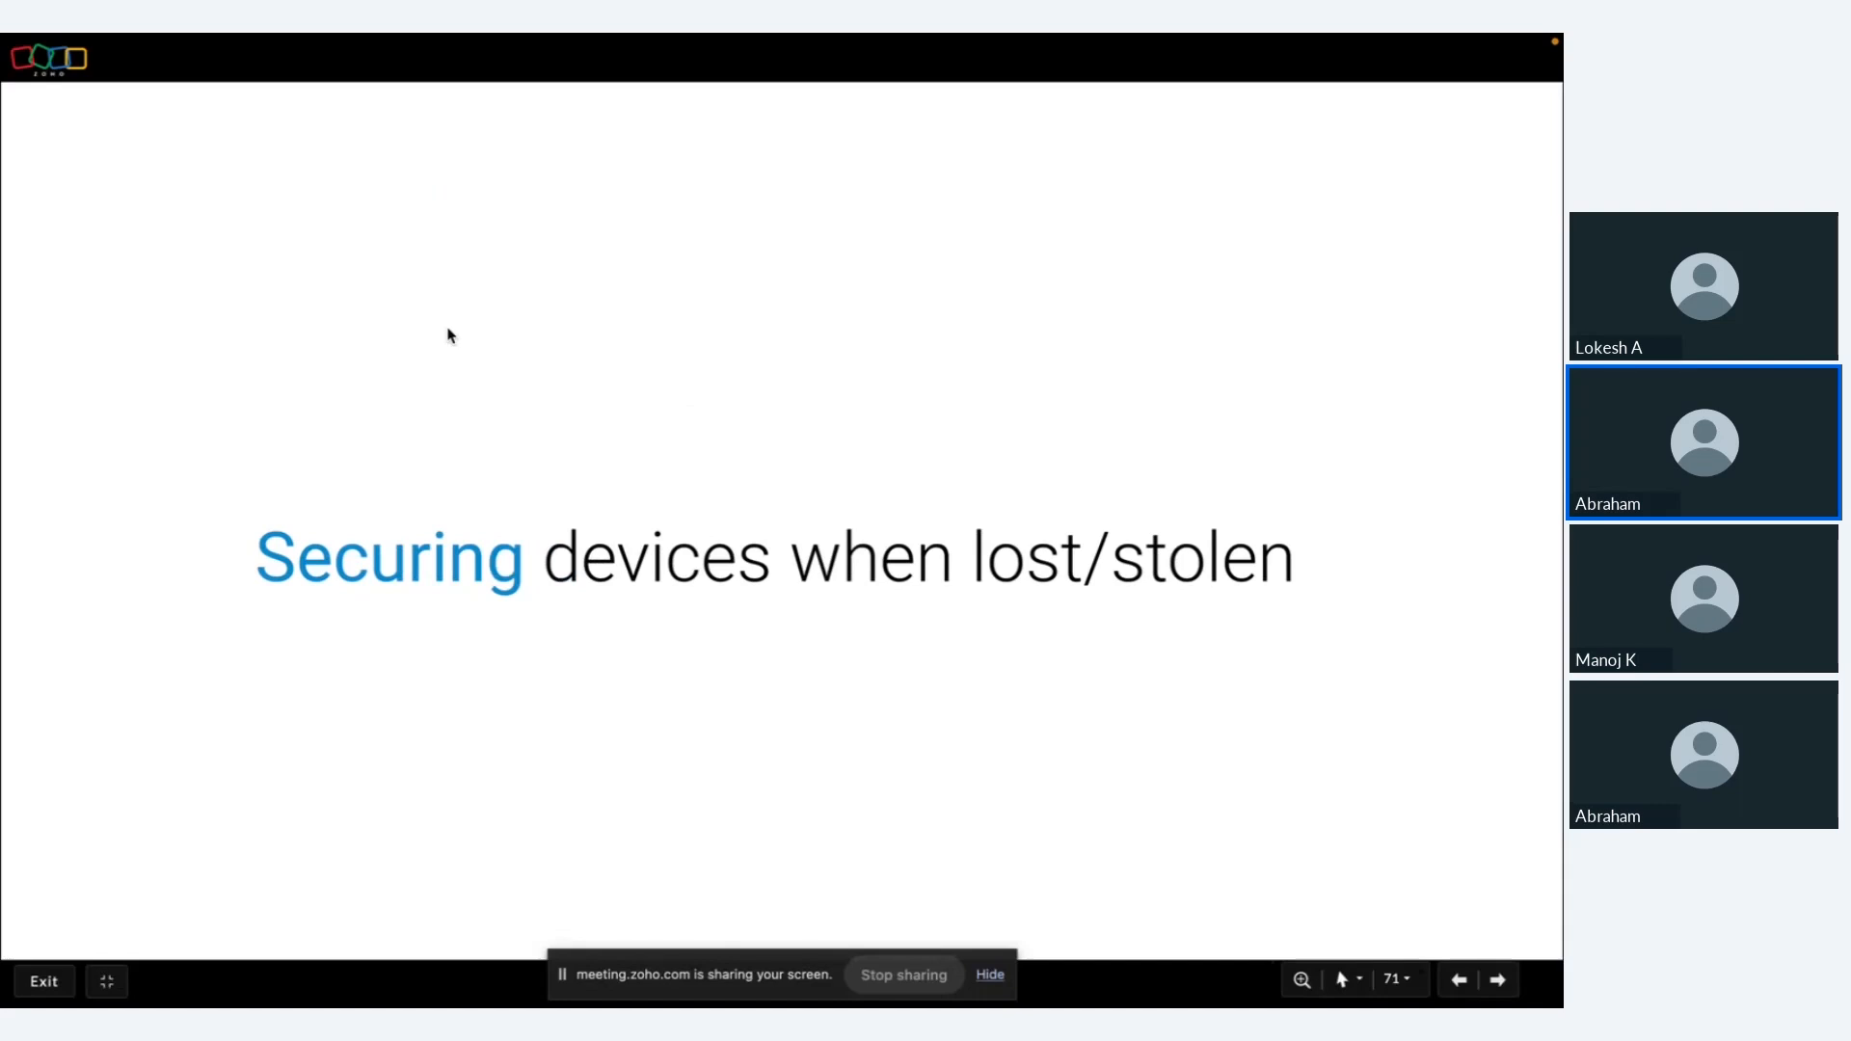
{"action": "key", "text": "Right"}
{"action": "key", "text": "Right"}
{"action": "key", "text": "Left"}
{"action": "key", "text": "Left"}
{"action": "key", "text": "ctrl+Right"}
{"action": "key", "text": "ctrl+Left"}
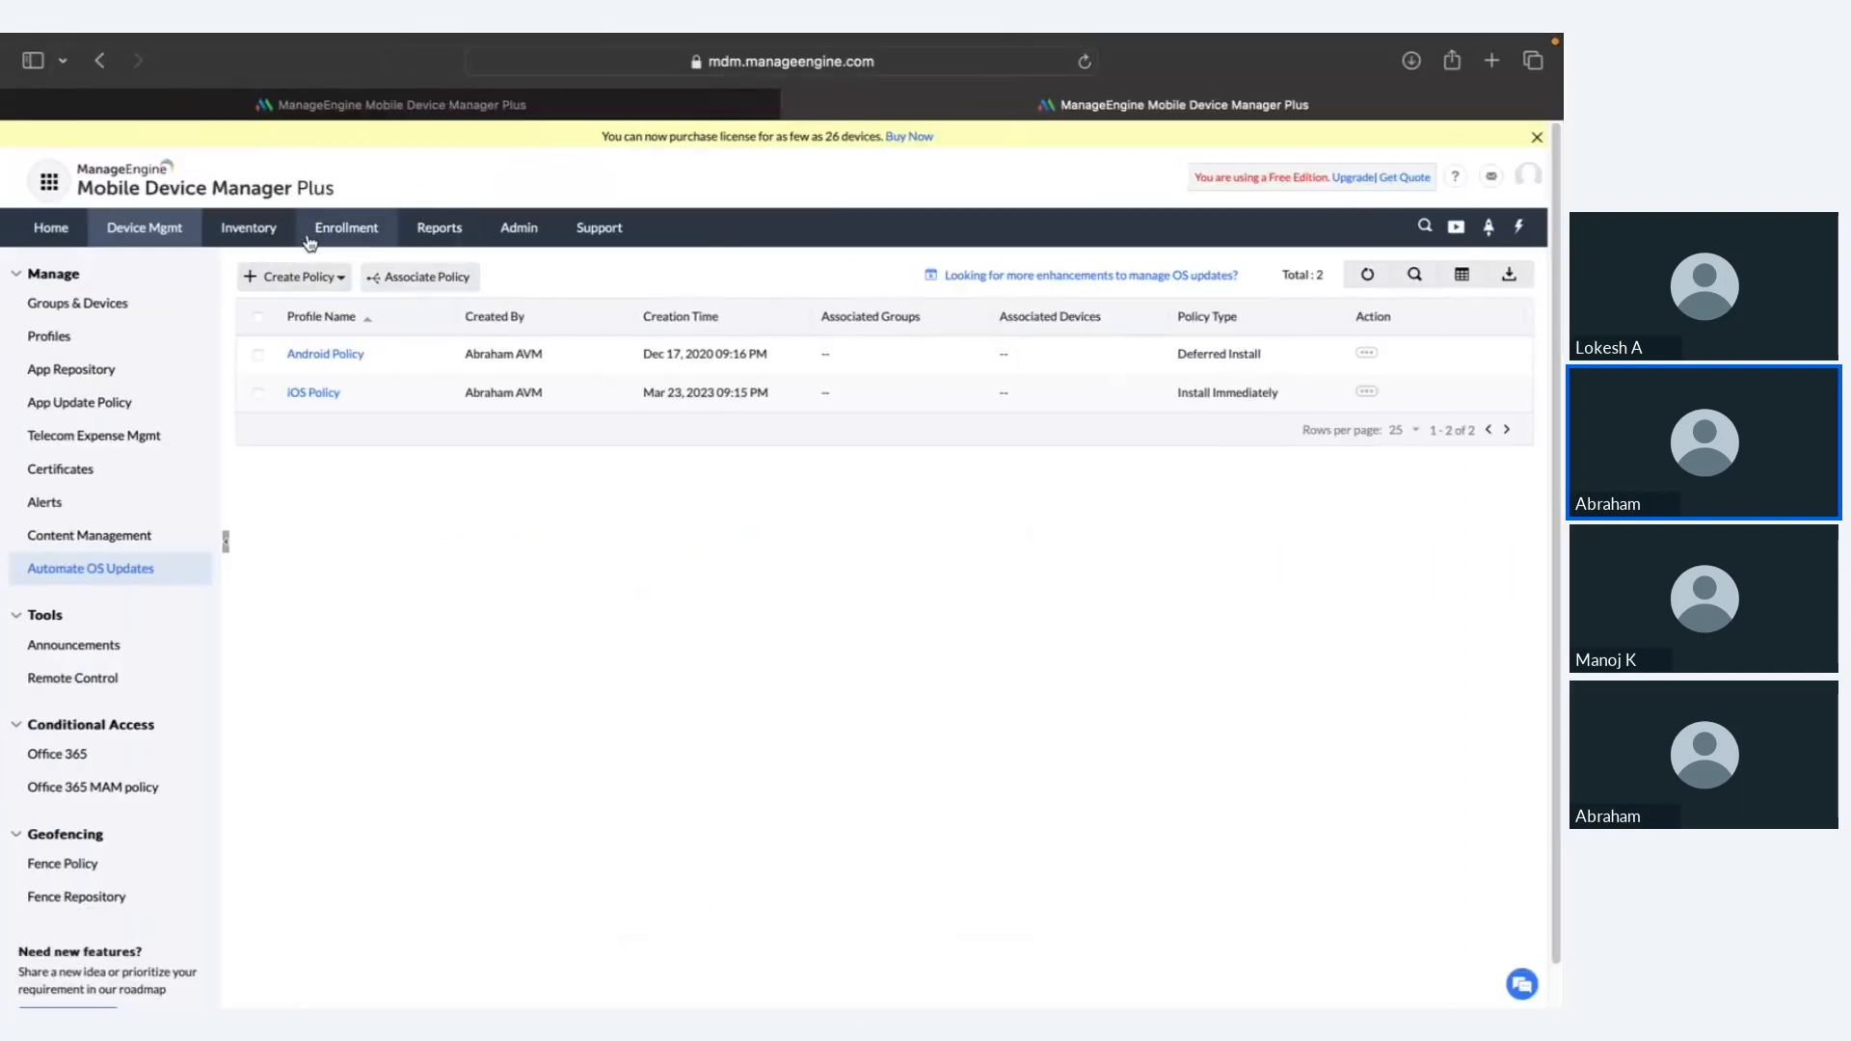
Step: Open the Inventory device list and scan through it
{"action": "left_click", "coordinate": [276, 236]}
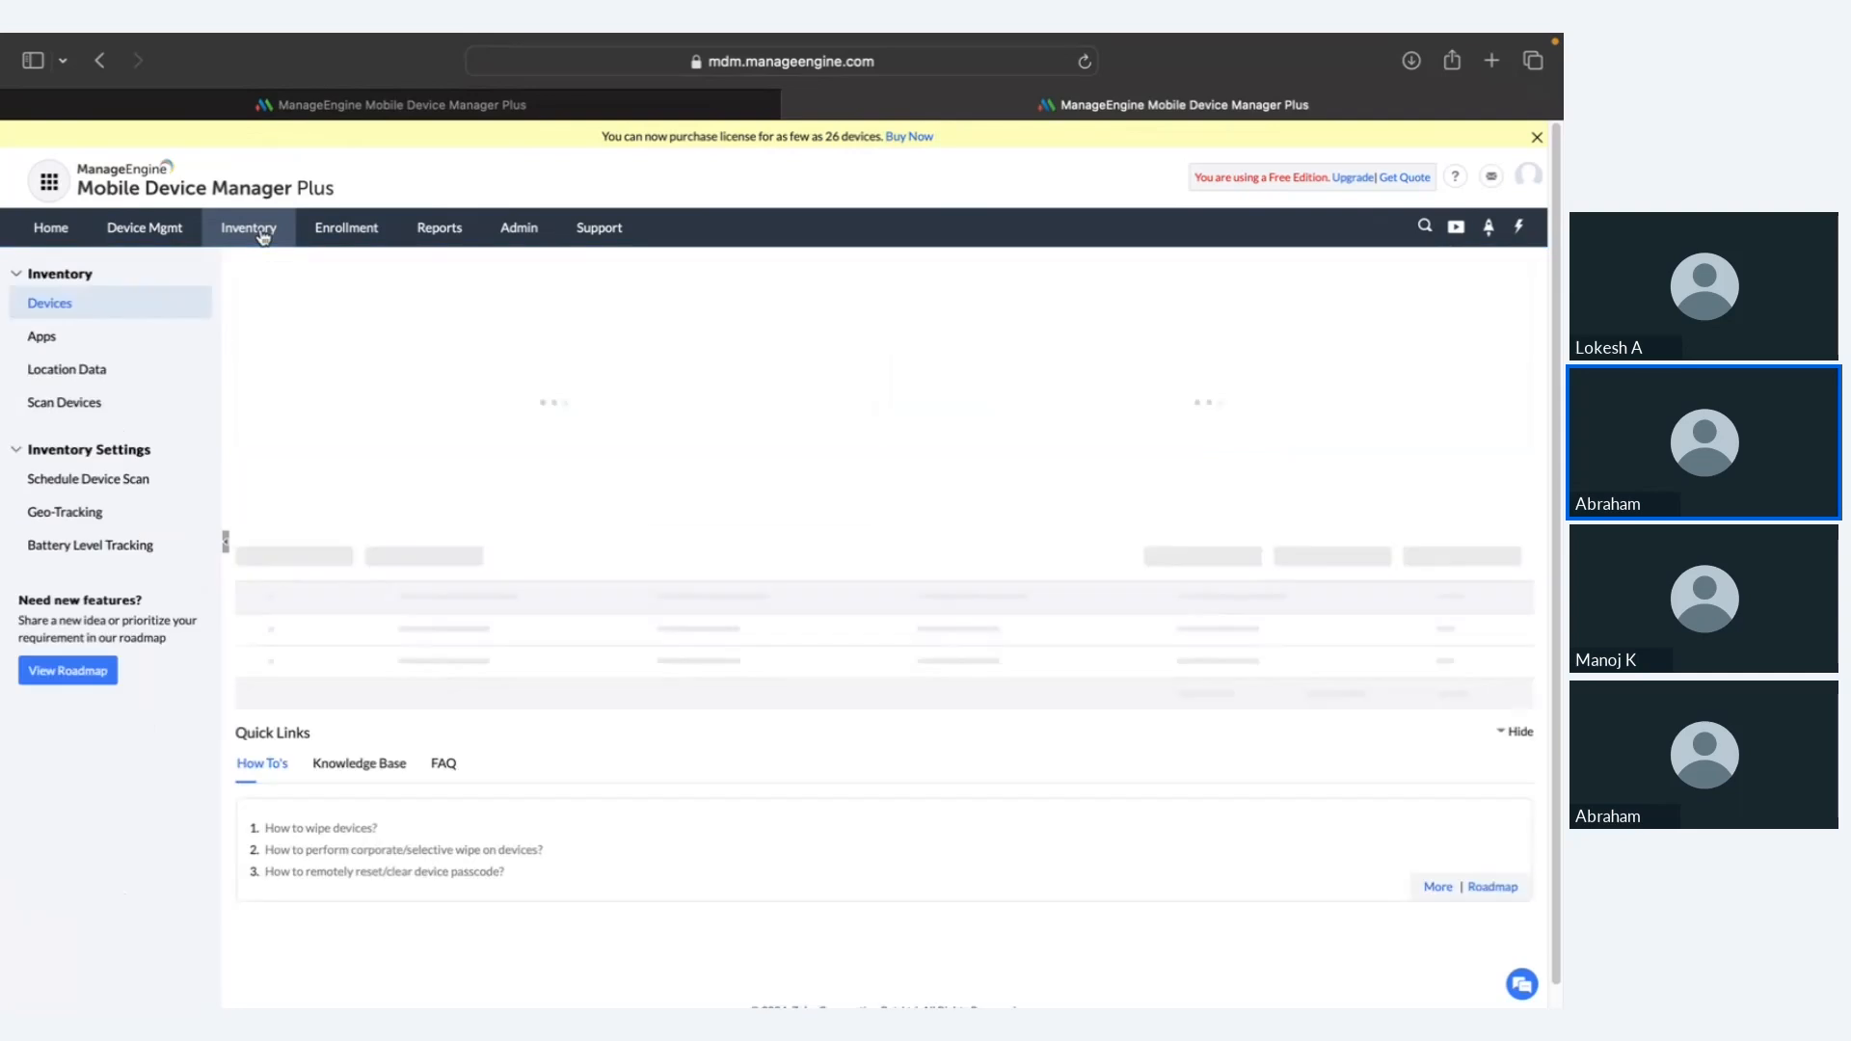
{"action": "scroll", "coordinate": [387, 411], "scroll_direction": "down", "scroll_amount": 8}
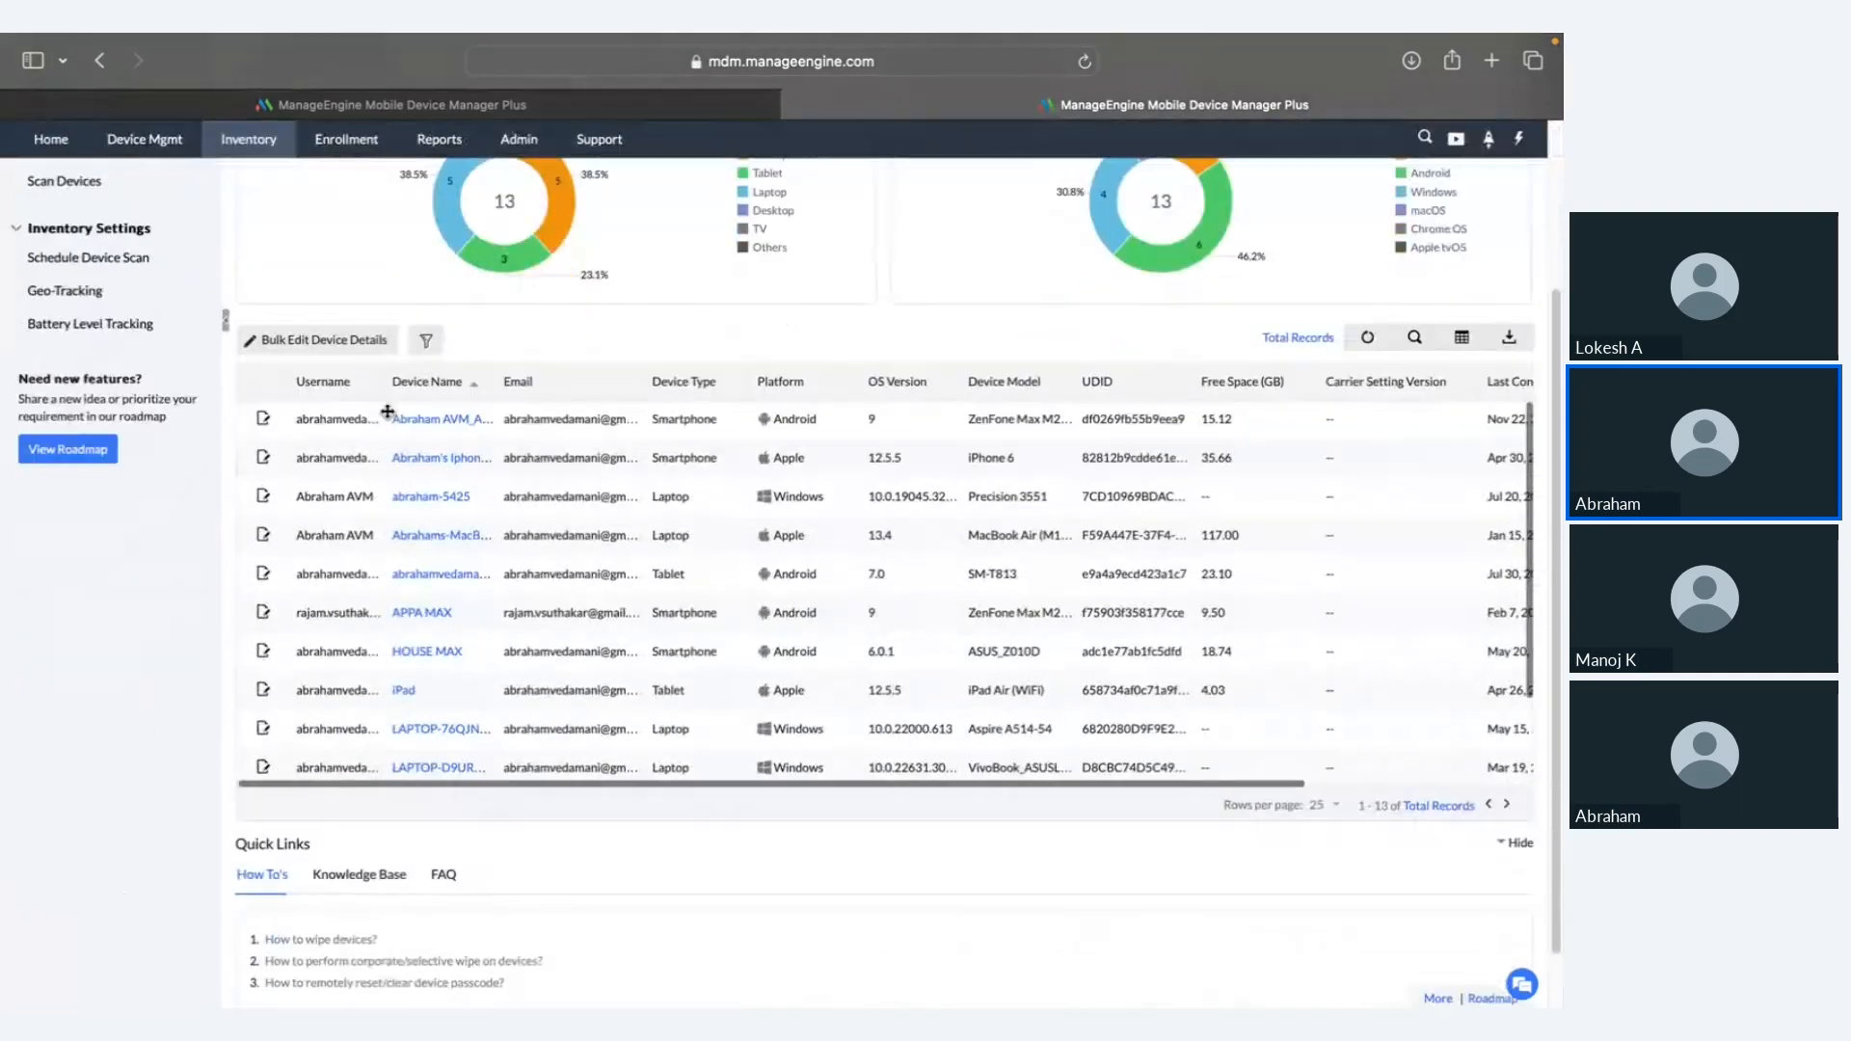
{"action": "scroll", "coordinate": [414, 473], "scroll_direction": "up", "scroll_amount": 4}
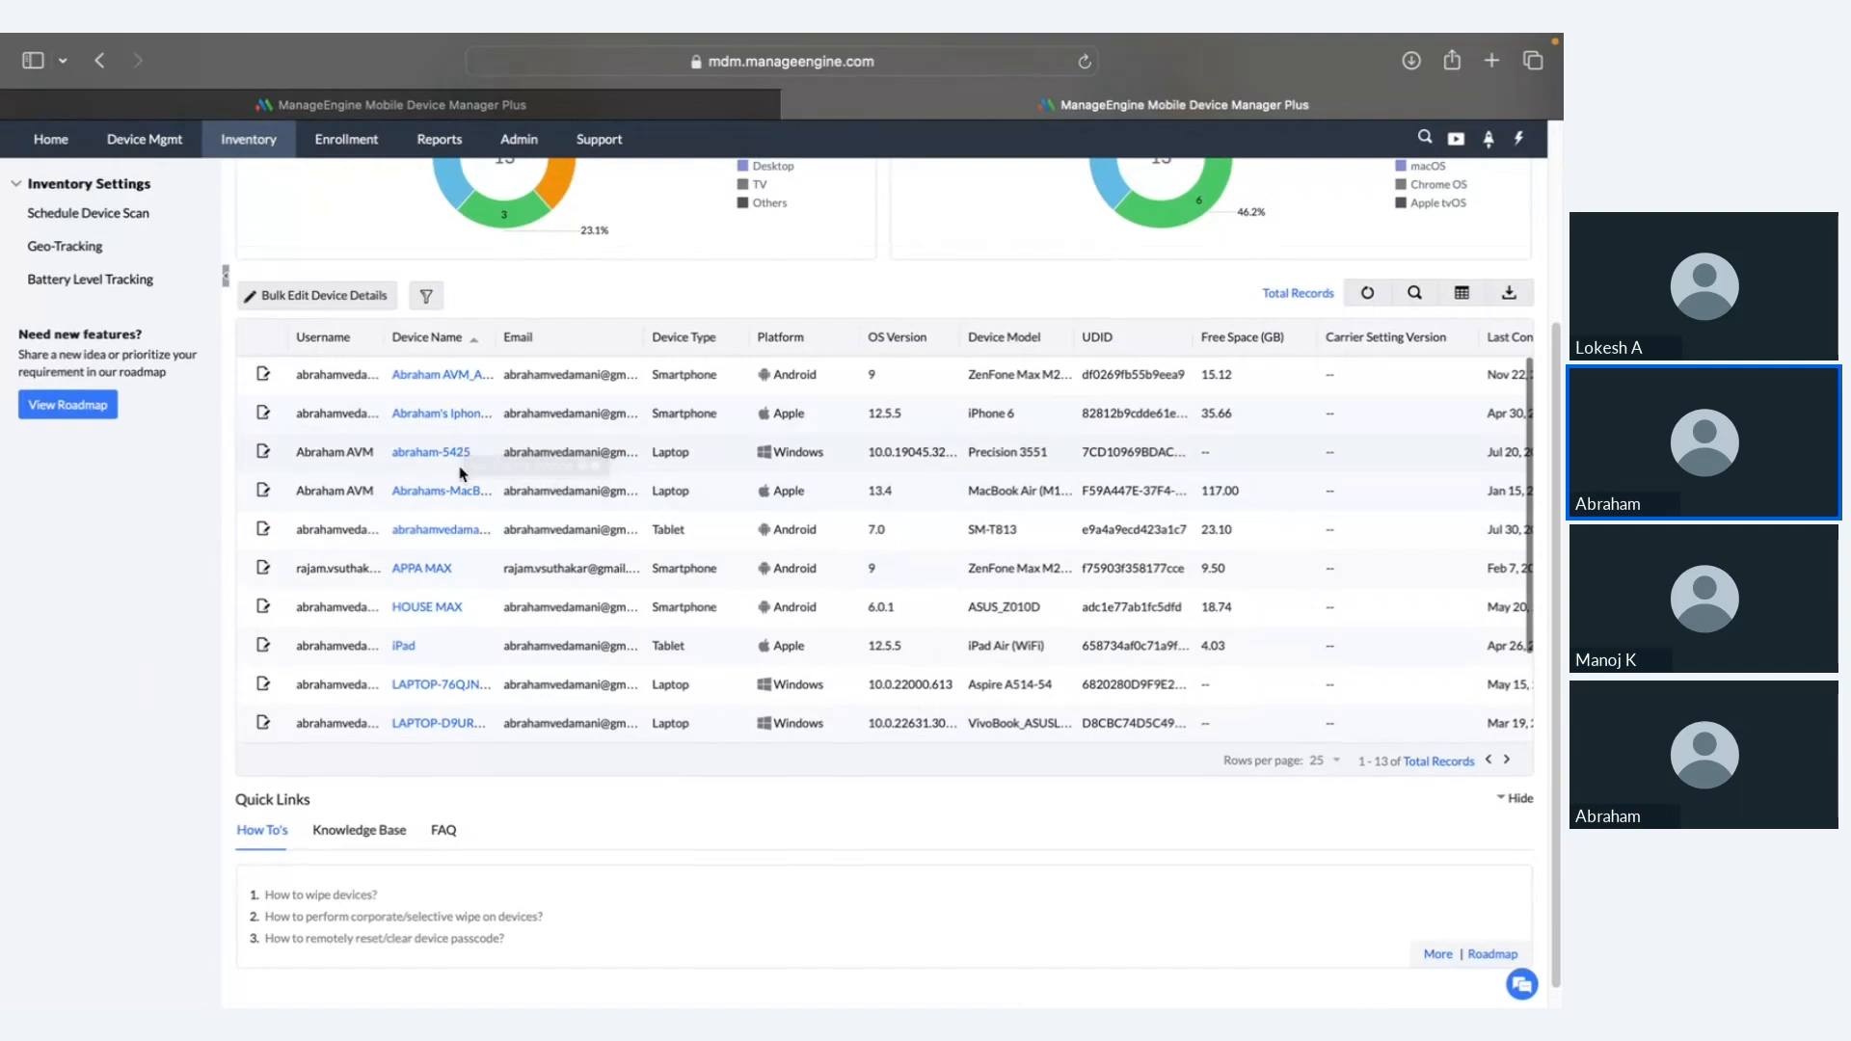
{"action": "scroll", "coordinate": [431, 573], "scroll_direction": "down", "scroll_amount": 2}
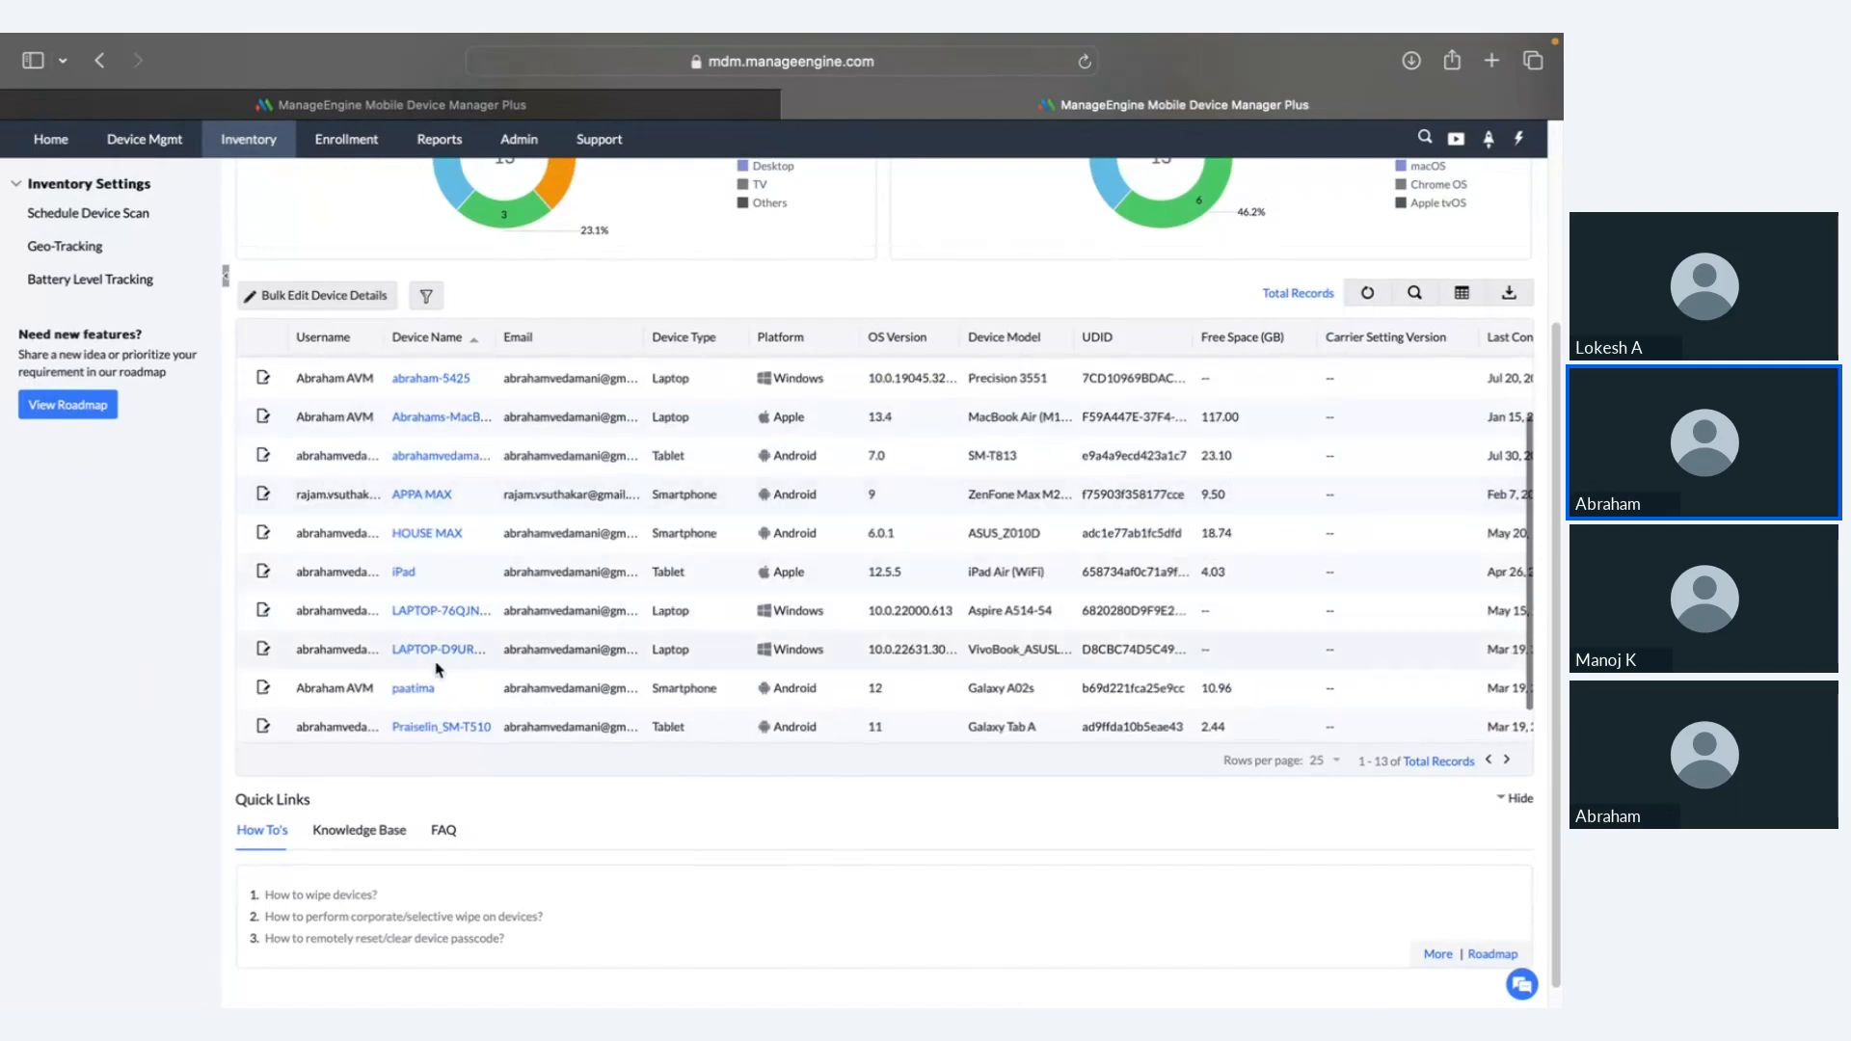
{"action": "scroll", "coordinate": [434, 602], "scroll_direction": "up", "scroll_amount": 2}
Step: Open the HOUSE MAX device summary and show its Actions menu
{"action": "left_click", "coordinate": [432, 596]}
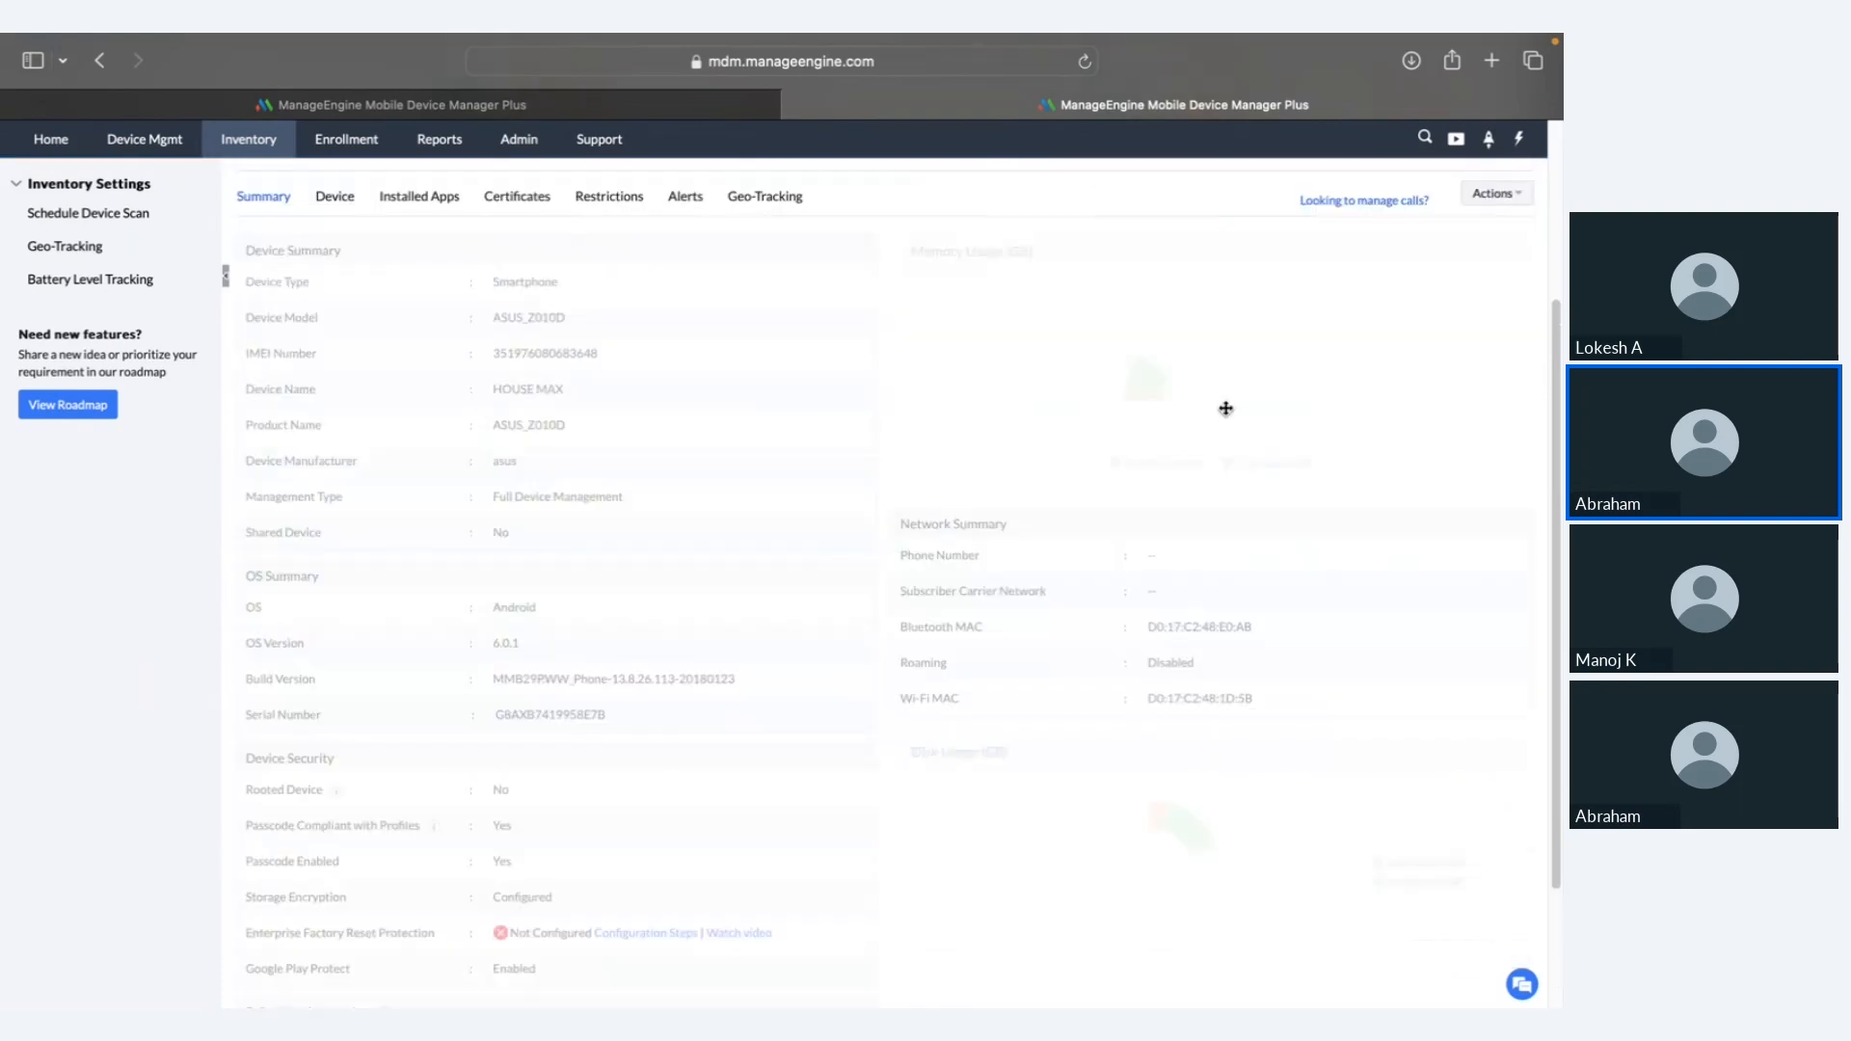
{"action": "scroll", "coordinate": [1443, 245], "scroll_direction": "up", "scroll_amount": 2}
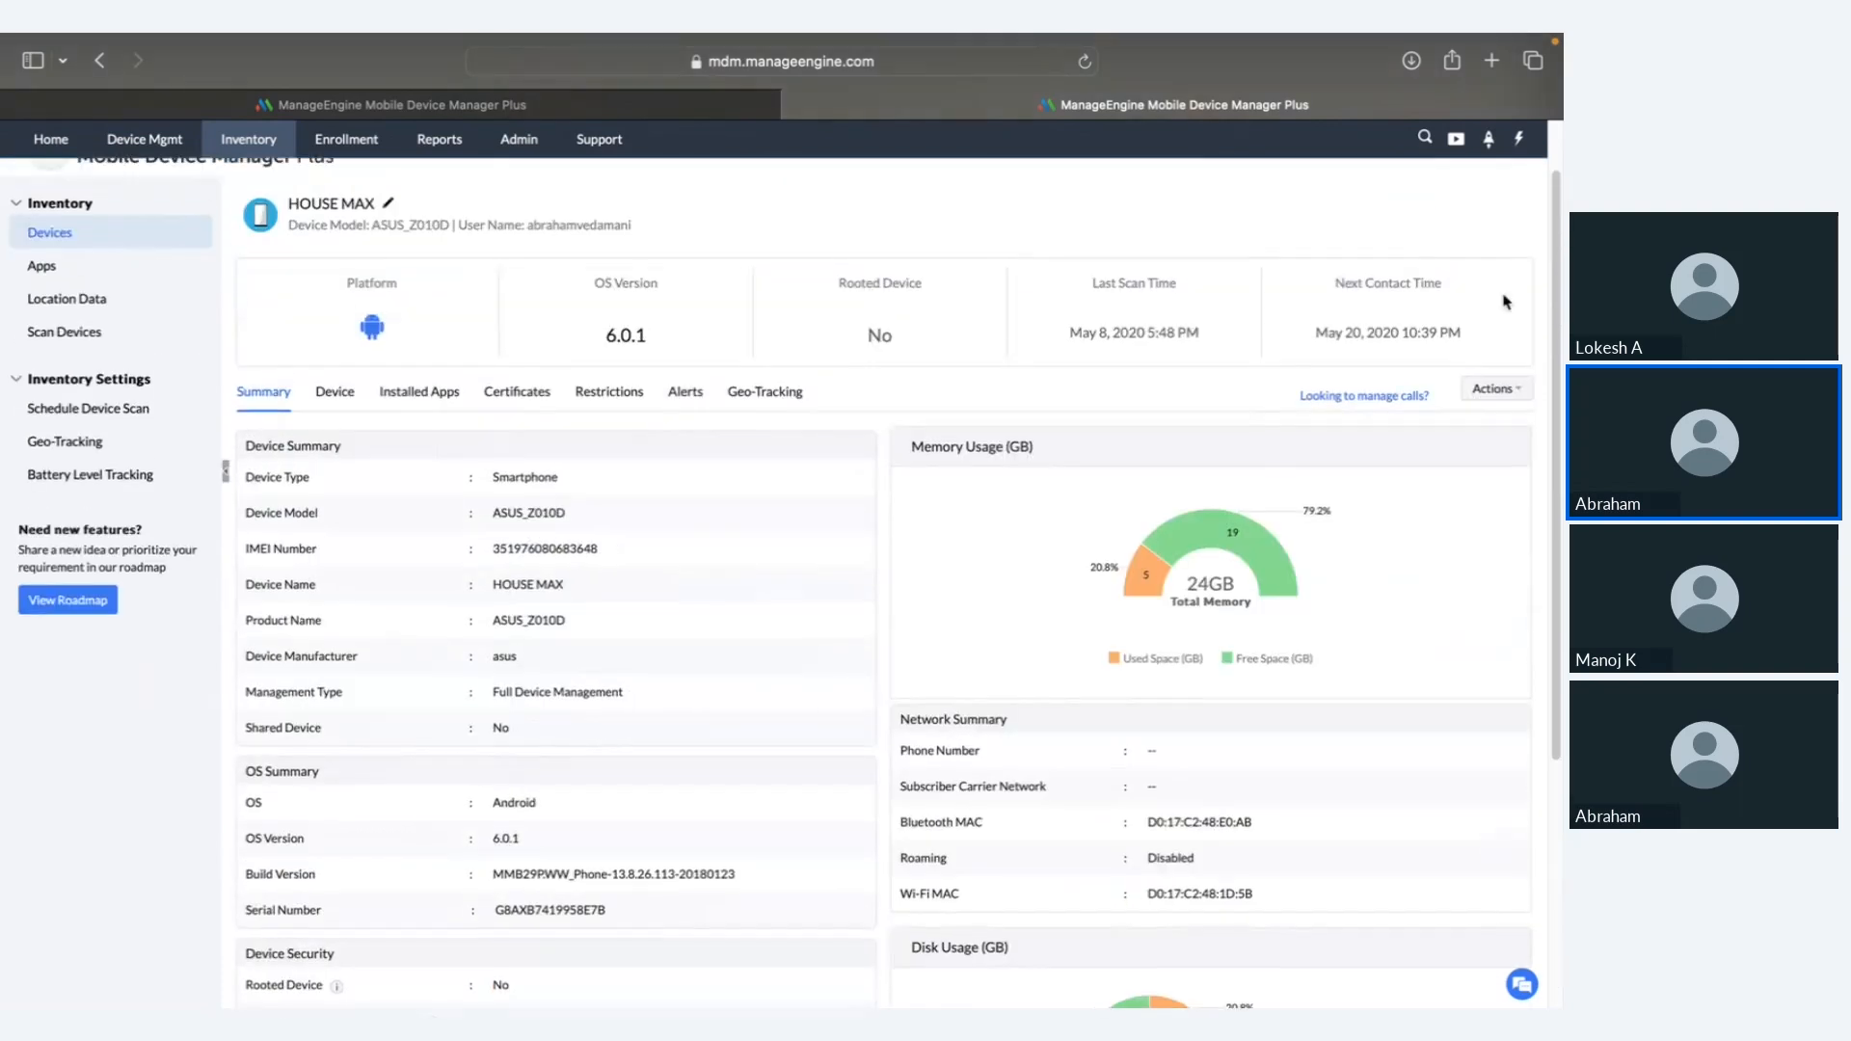
{"action": "right_click", "coordinate": [1516, 389]}
{"action": "left_click", "coordinate": [1514, 389]}
{"action": "left_click", "coordinate": [1490, 390]}
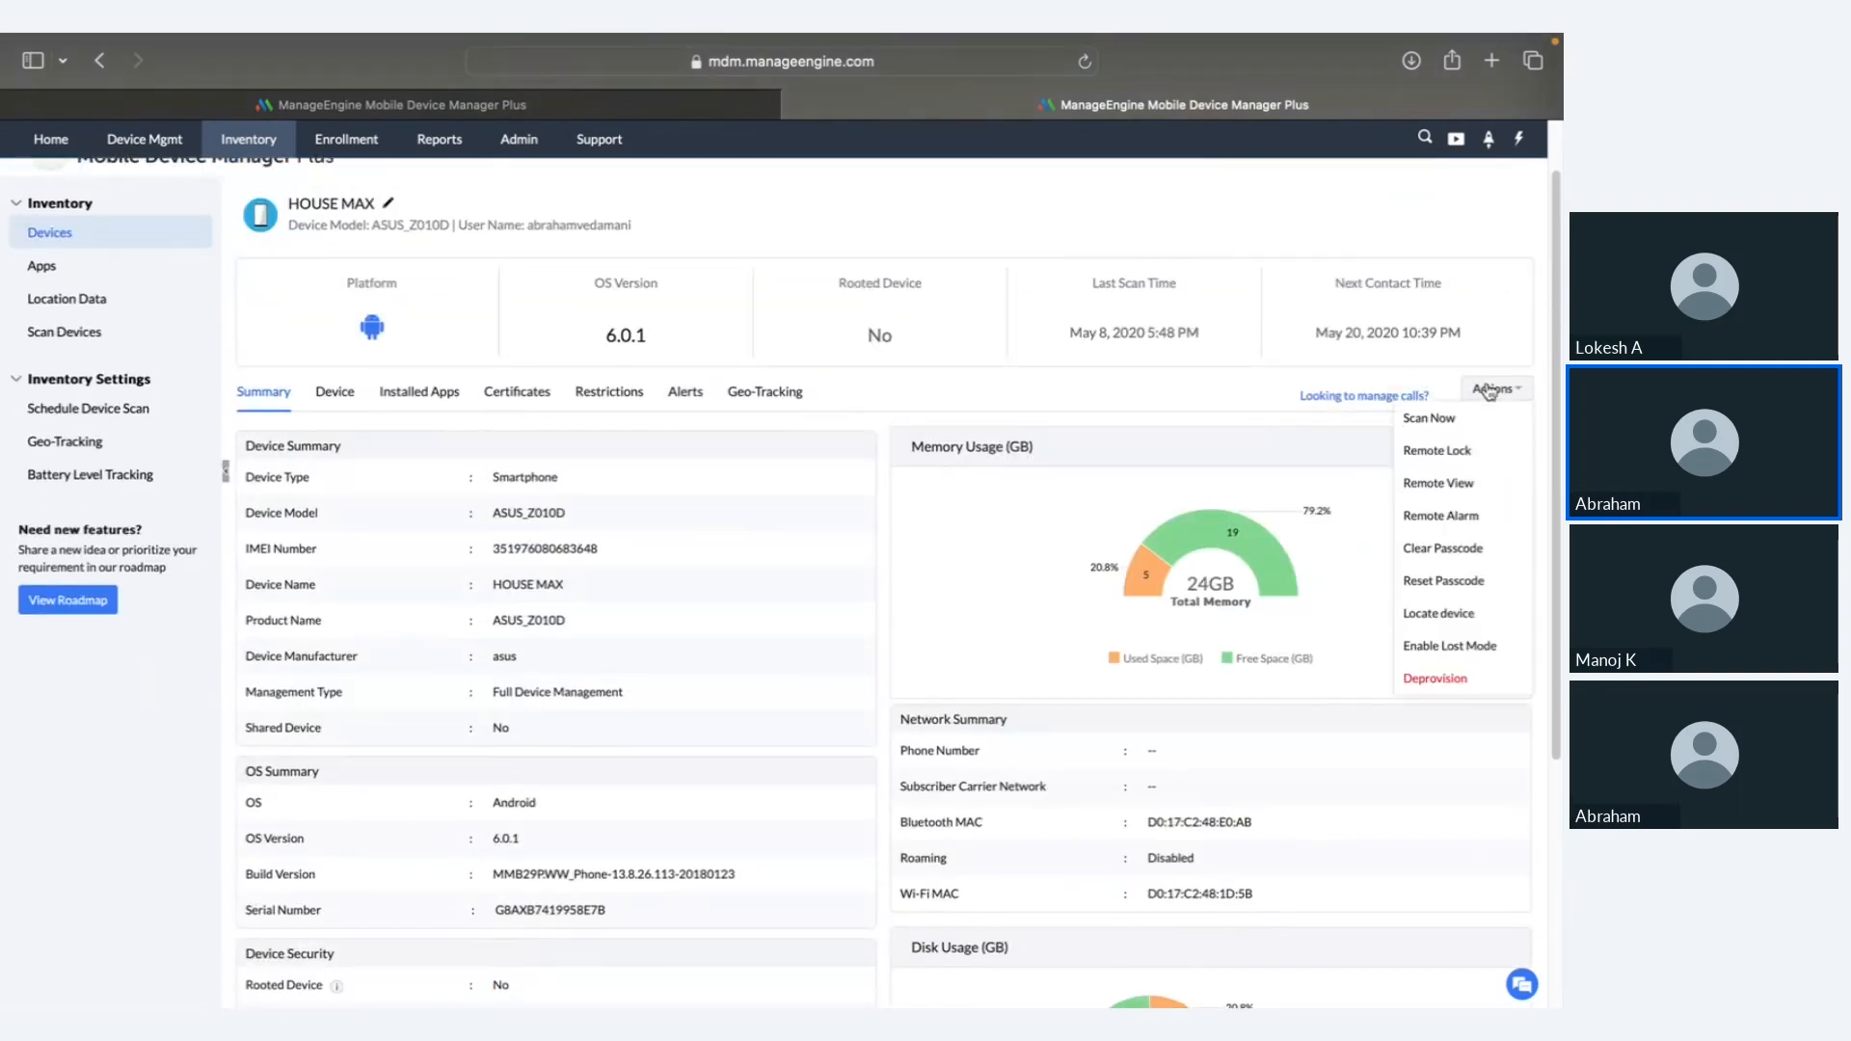
Step: Draft Lost Mode for HOUSE MAX with a contact number and 'RETURN THE DEVICE TO THIS ADDRESS', then cancel
{"action": "left_click", "coordinate": [1452, 647]}
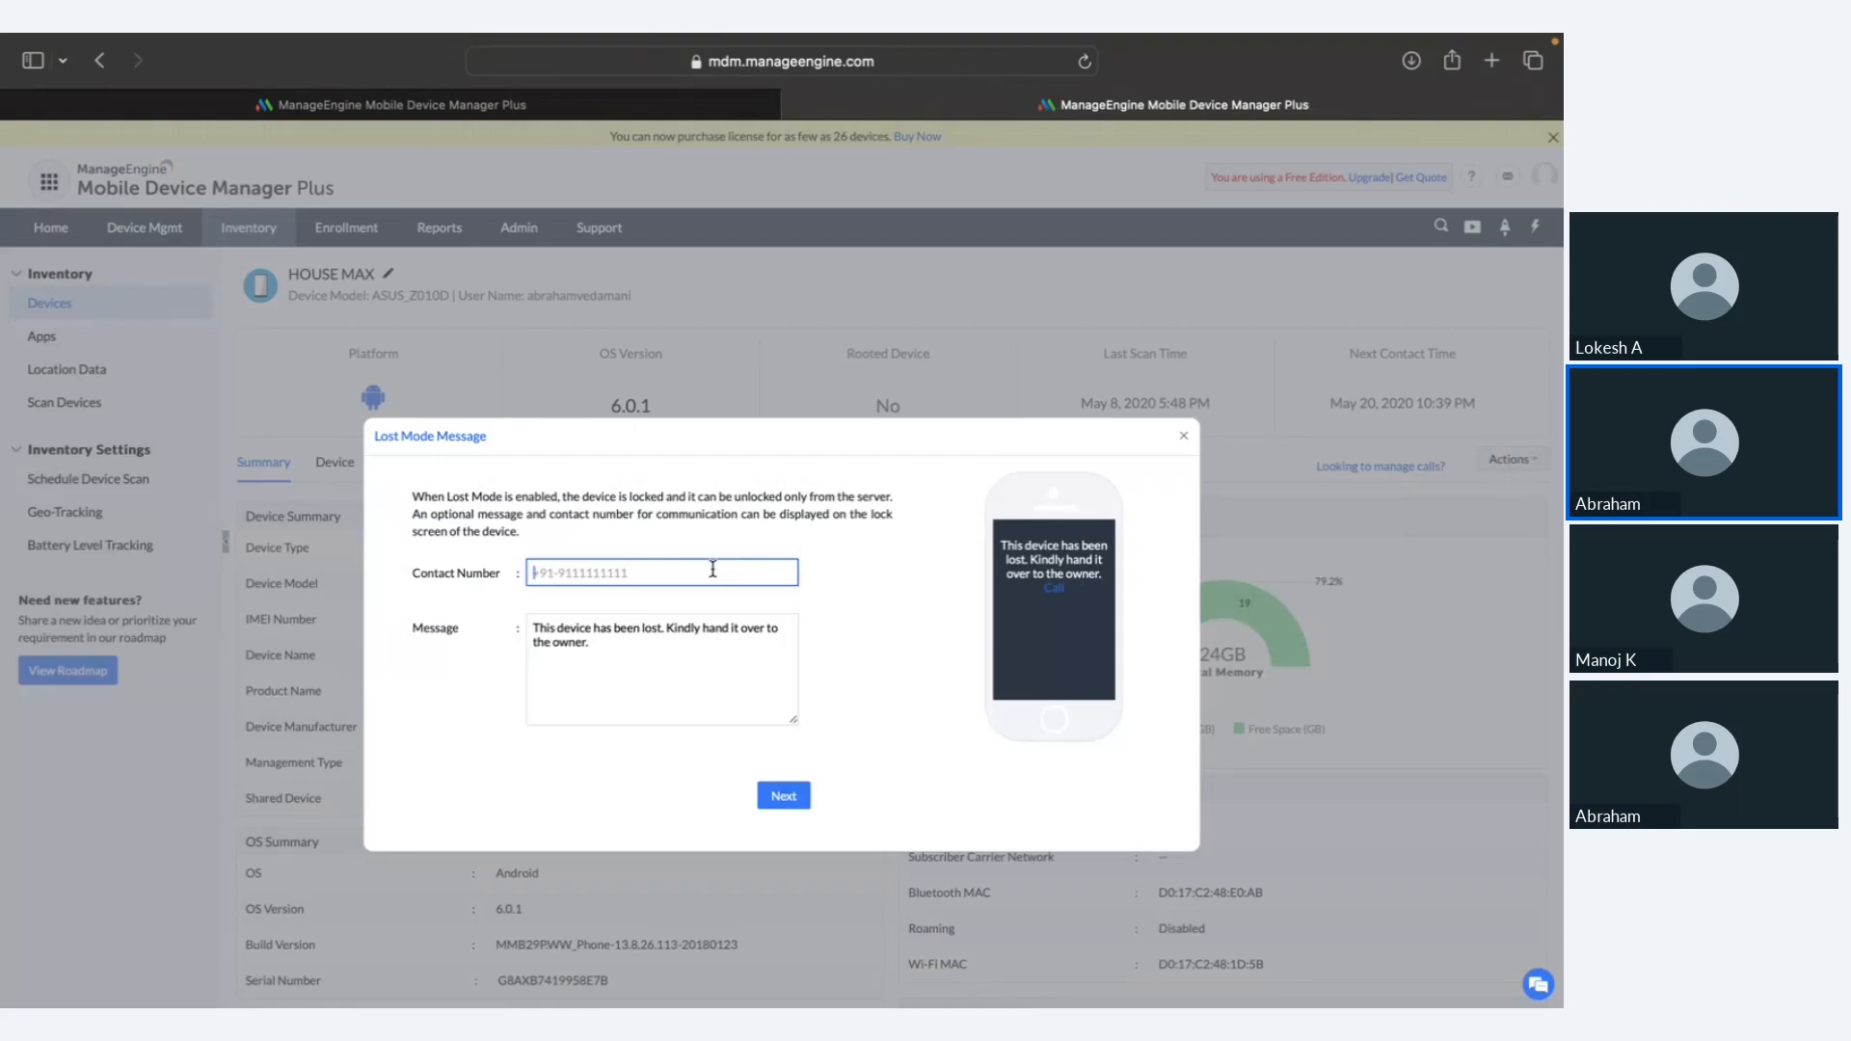
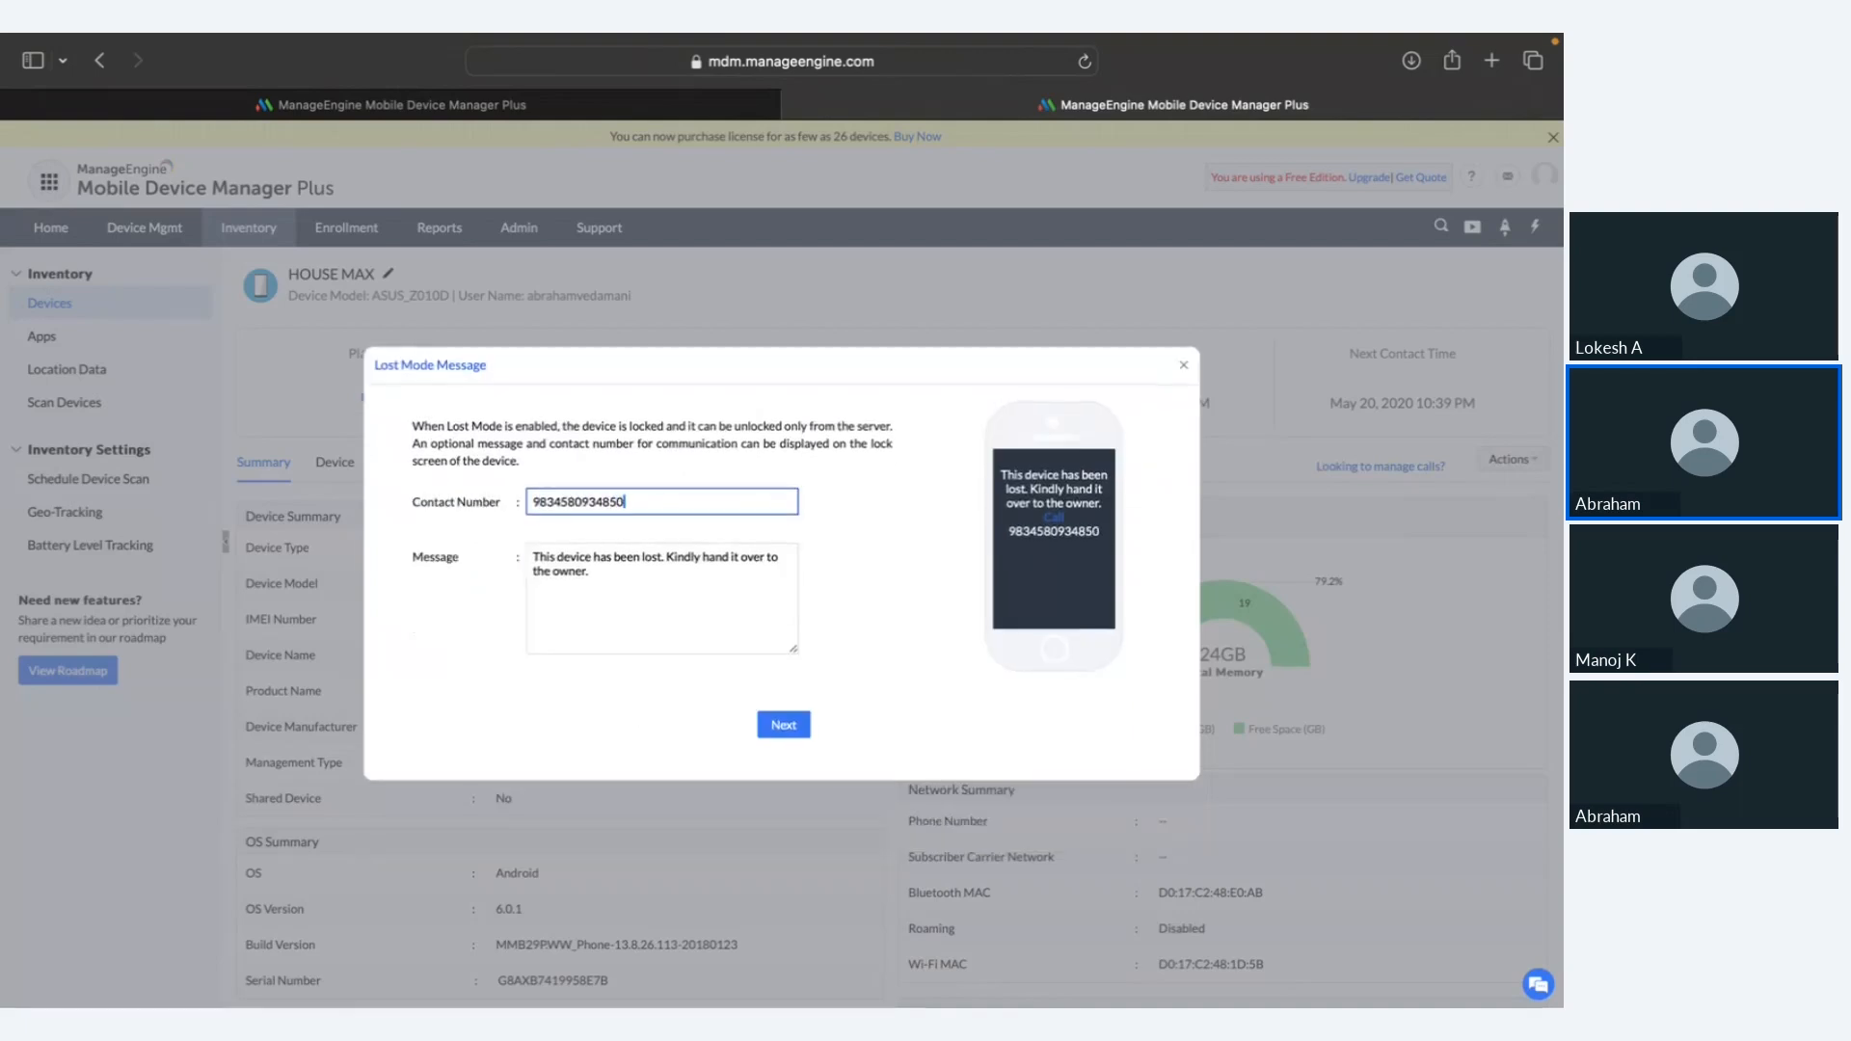
{"action": "left_click", "coordinate": [654, 598]}
{"action": "key", "text": "super+a"}
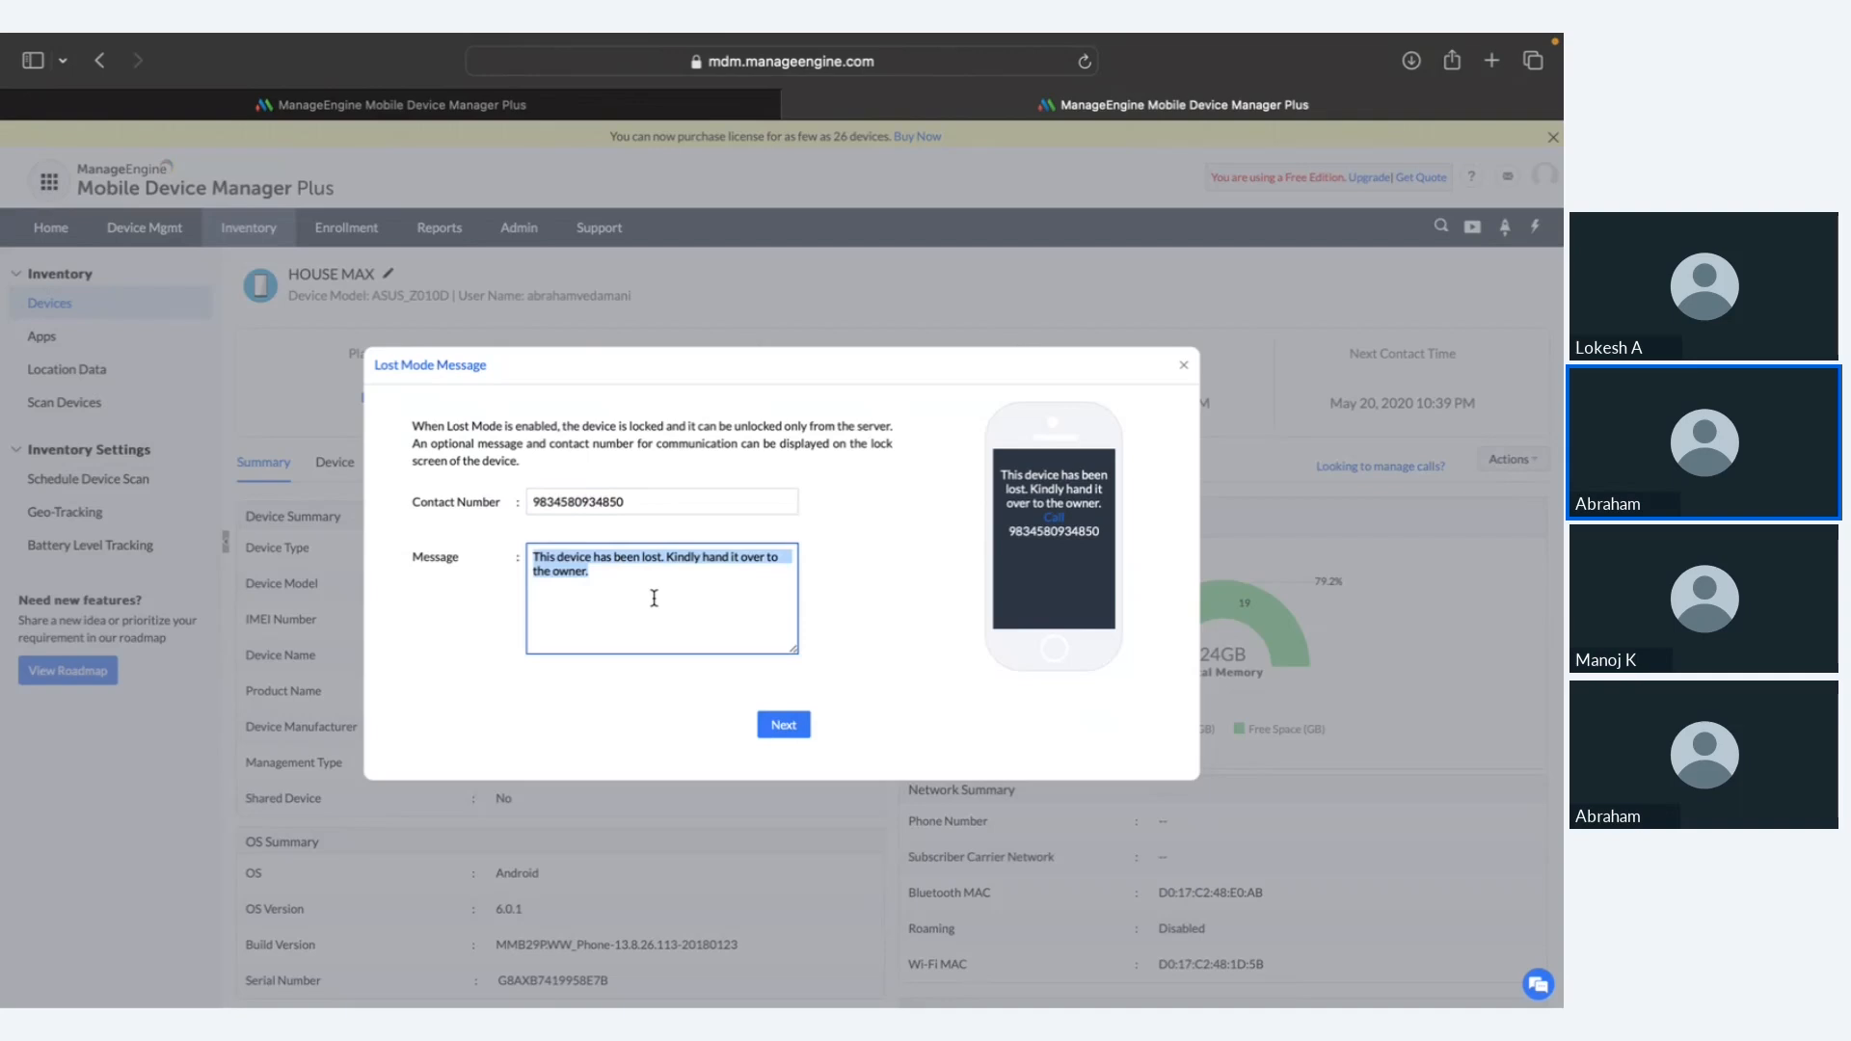
{"action": "type", "text": "RETU"}
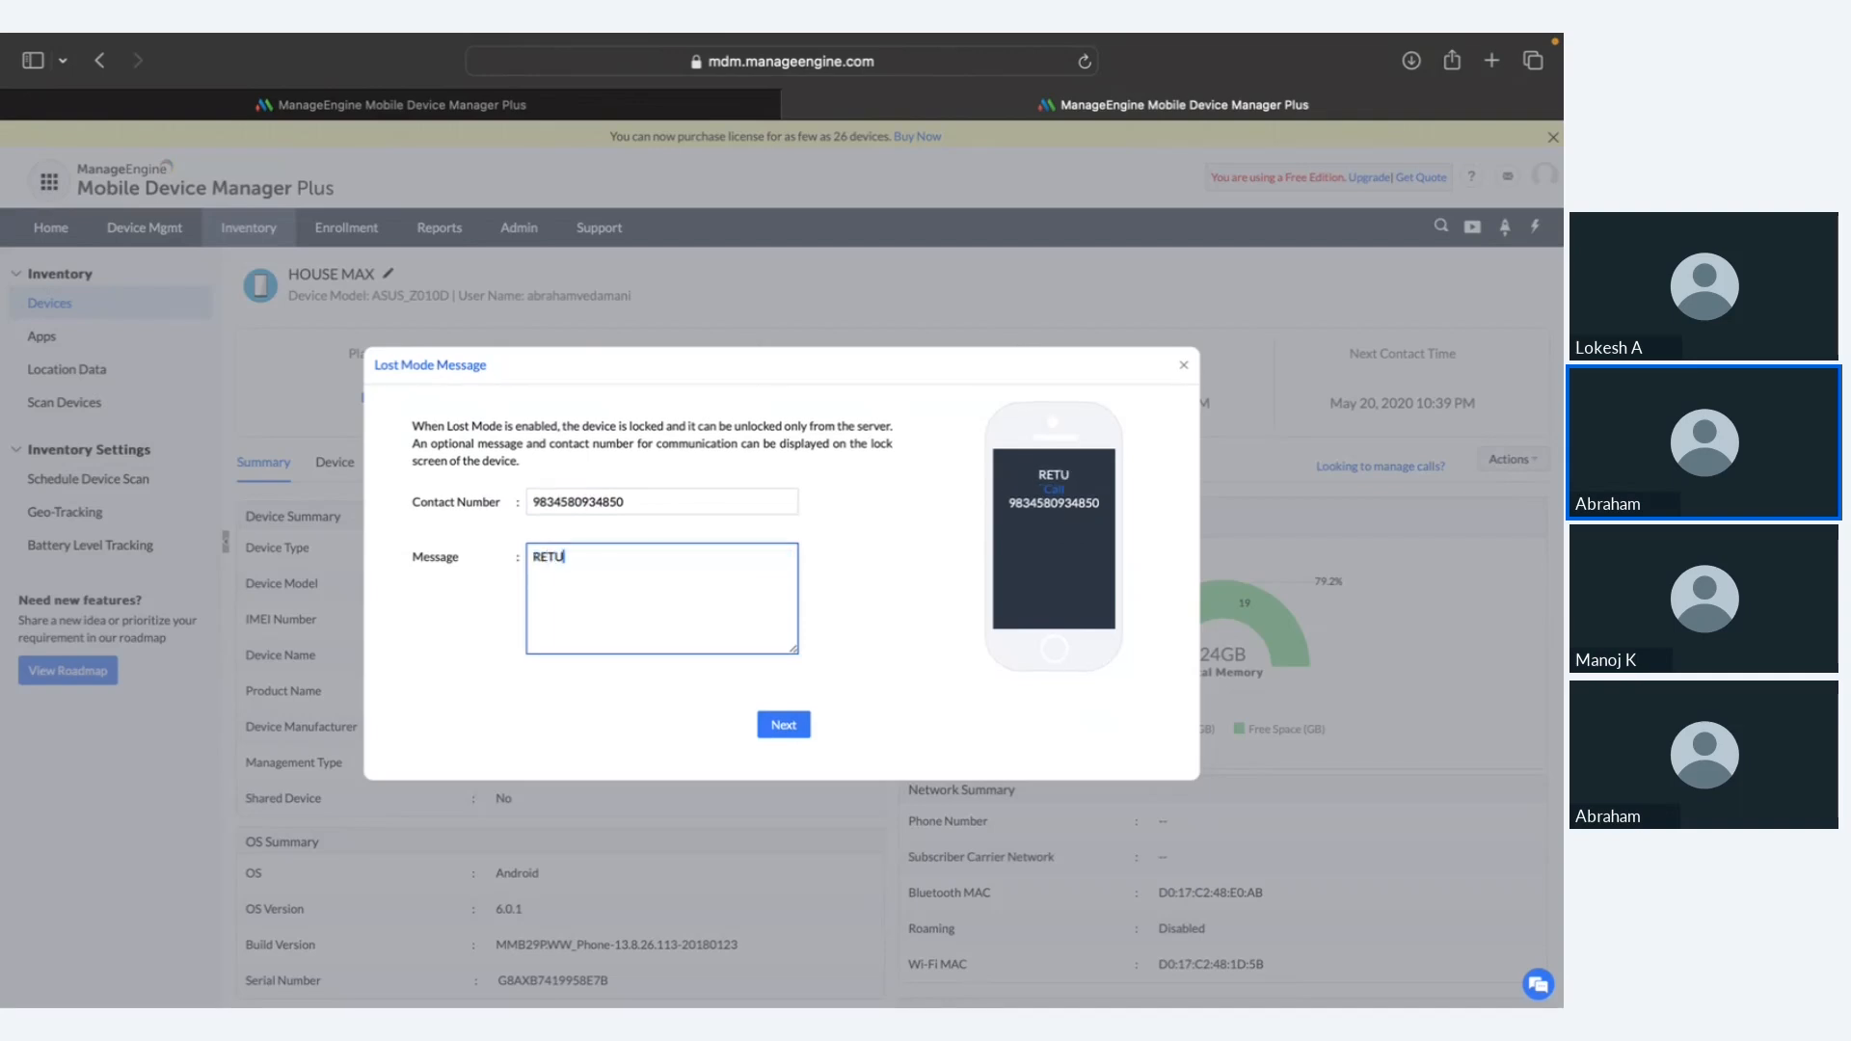
{"action": "type", "text": "RN THE DEVICE"}
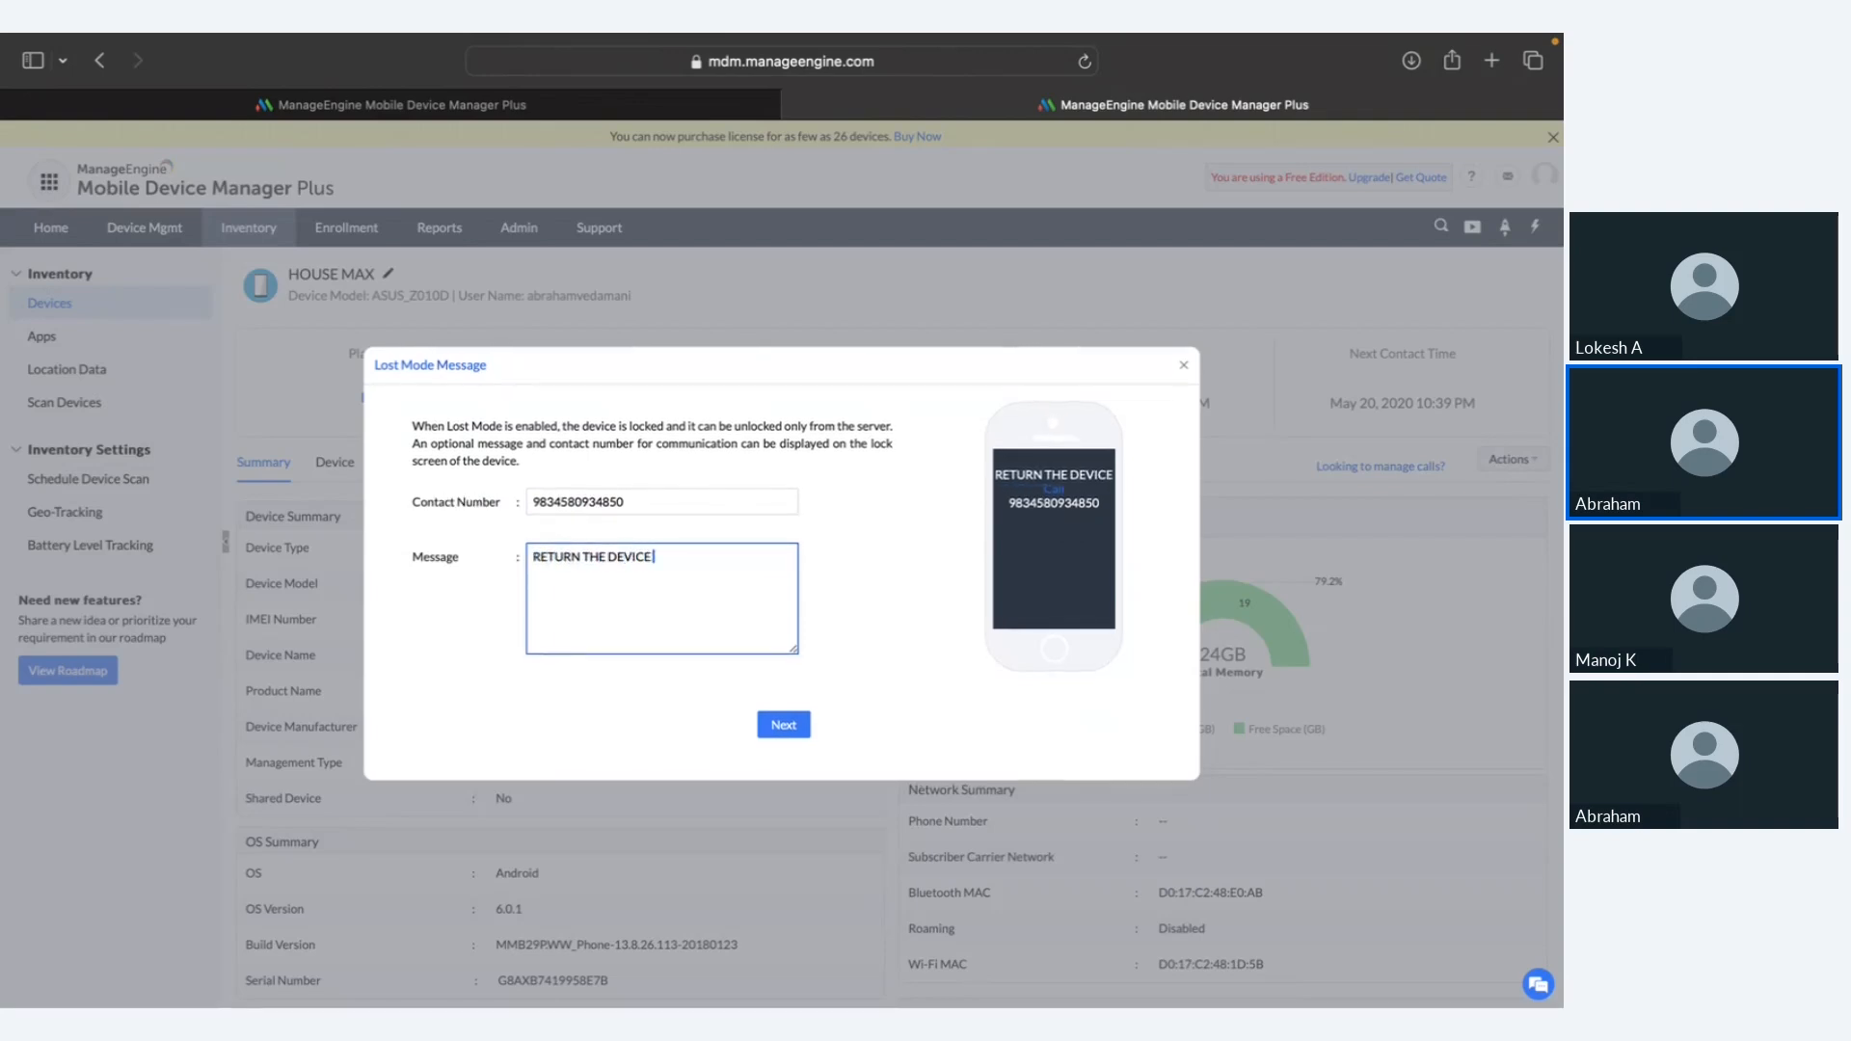
{"action": "type", "text": " TO THIS ADDRESS"}
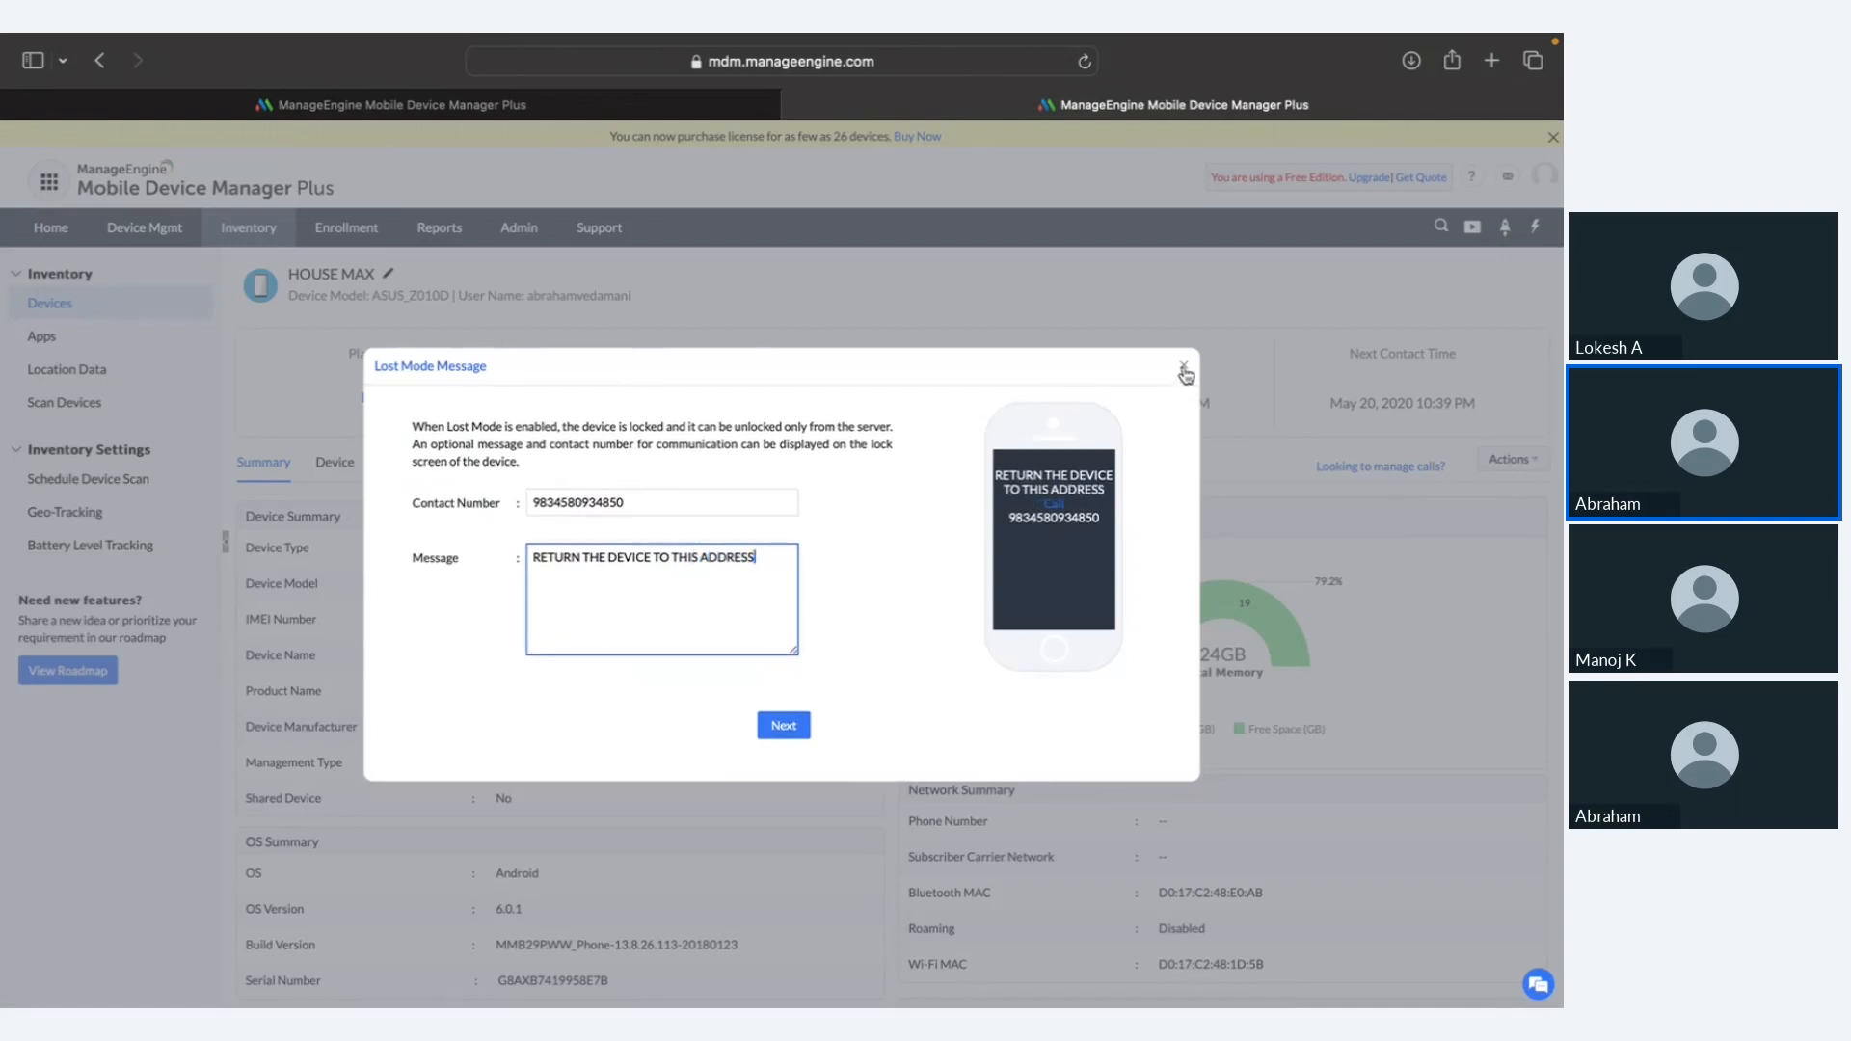
{"action": "left_click", "coordinate": [1184, 372]}
{"action": "key", "text": "ctrl+Right"}
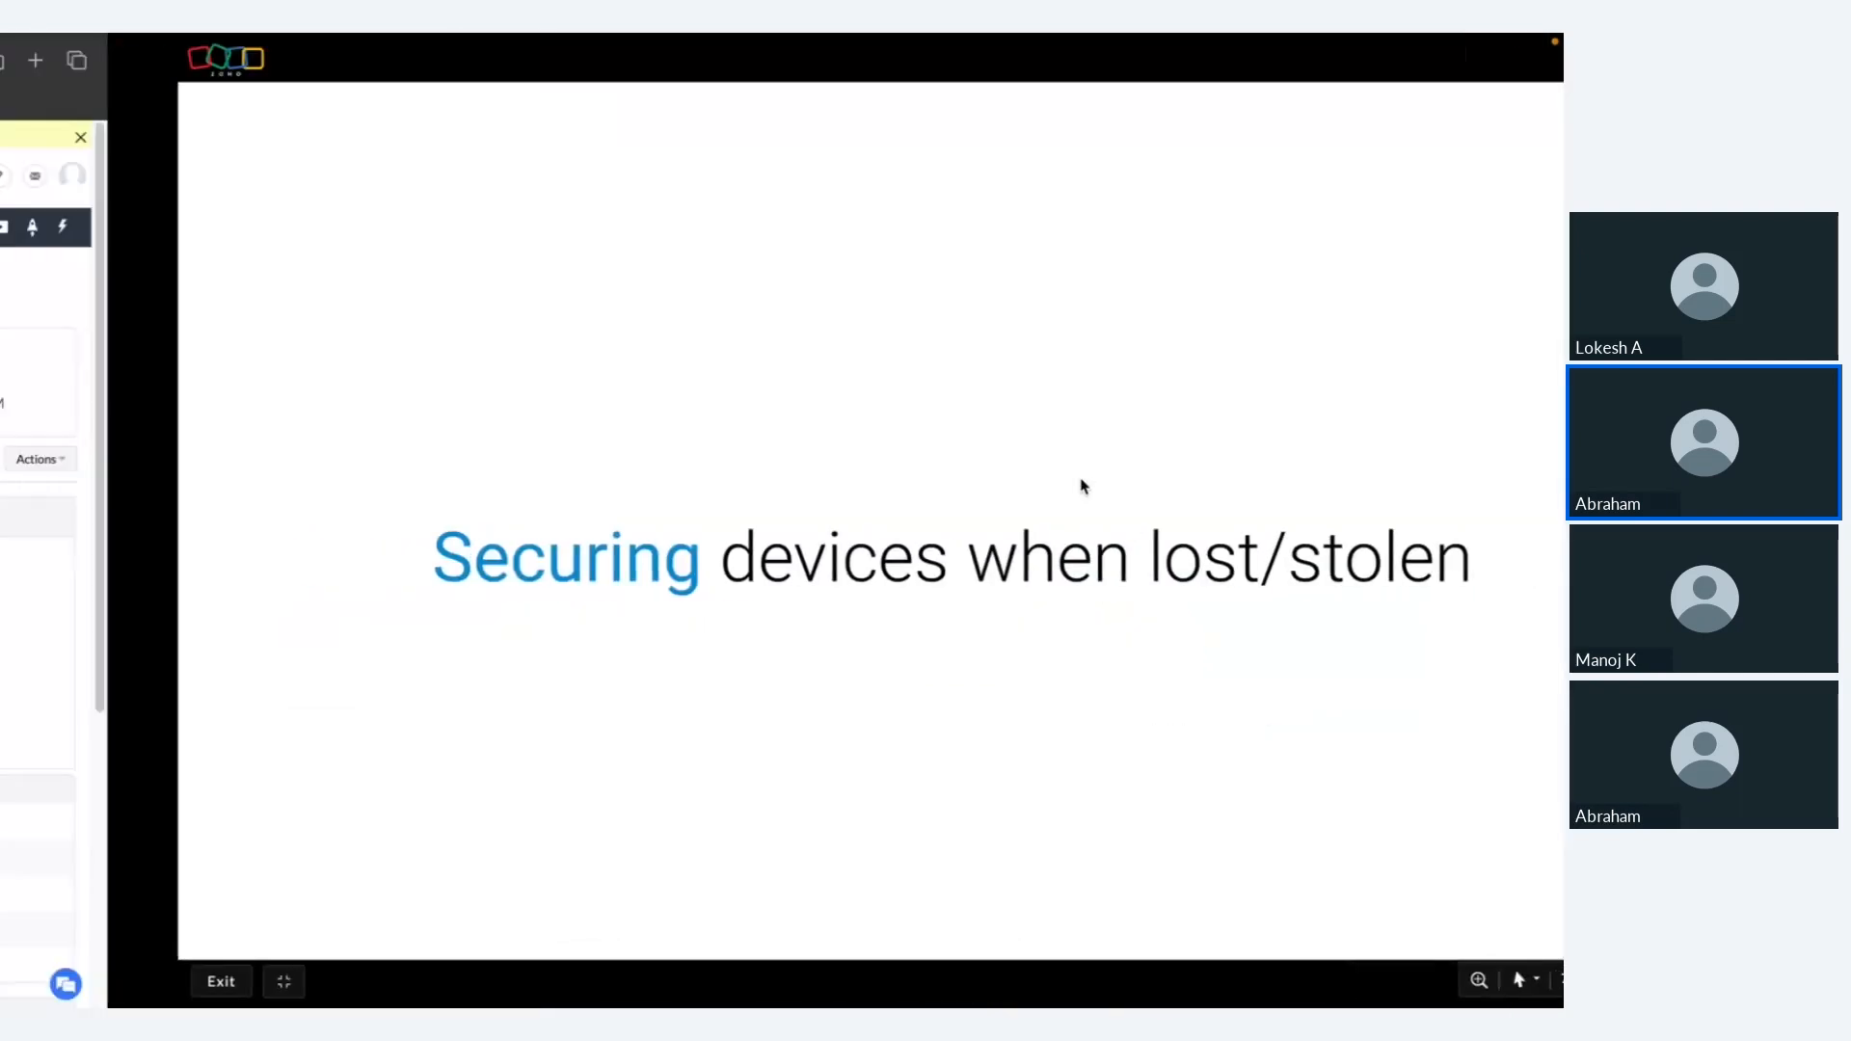
Step: Settle the slideshow on the 'Lost Mode on the device' slide, then return to the HOUSE MAX page
{"action": "key", "text": "Right"}
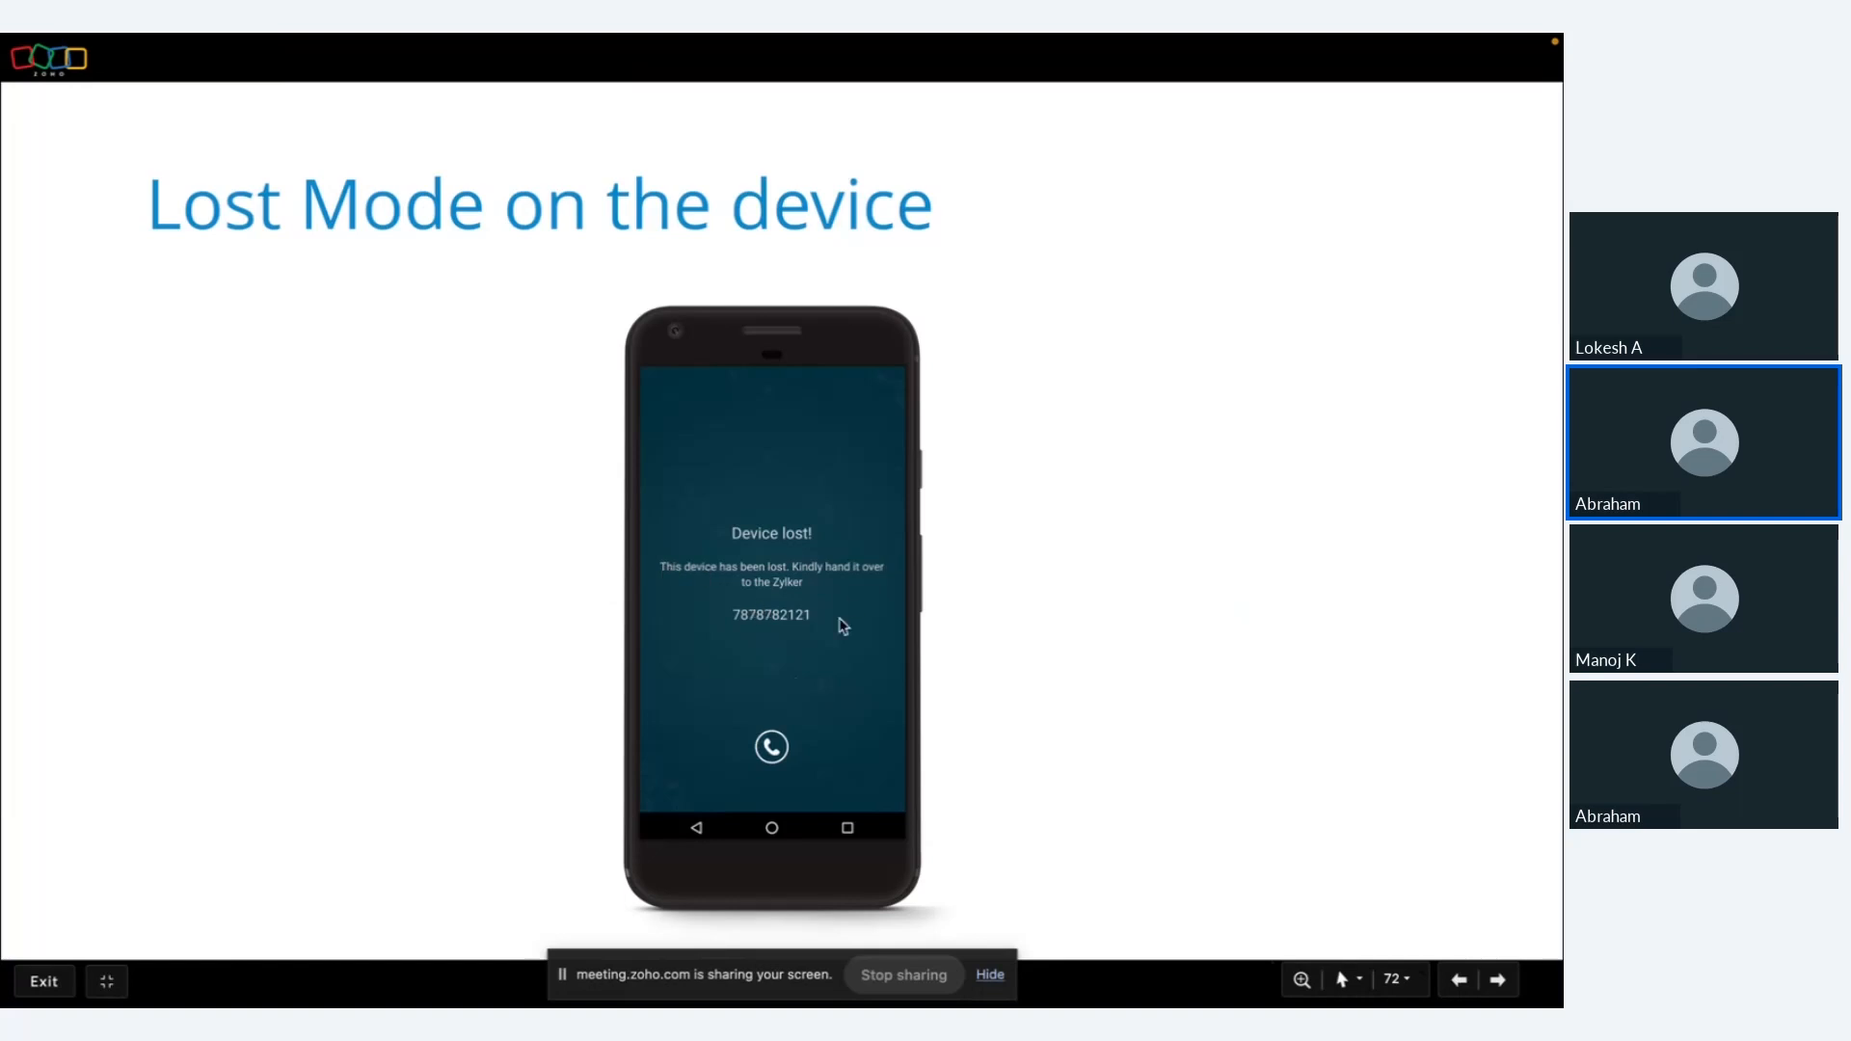
{"action": "key", "text": "Right"}
{"action": "key", "text": "Left"}
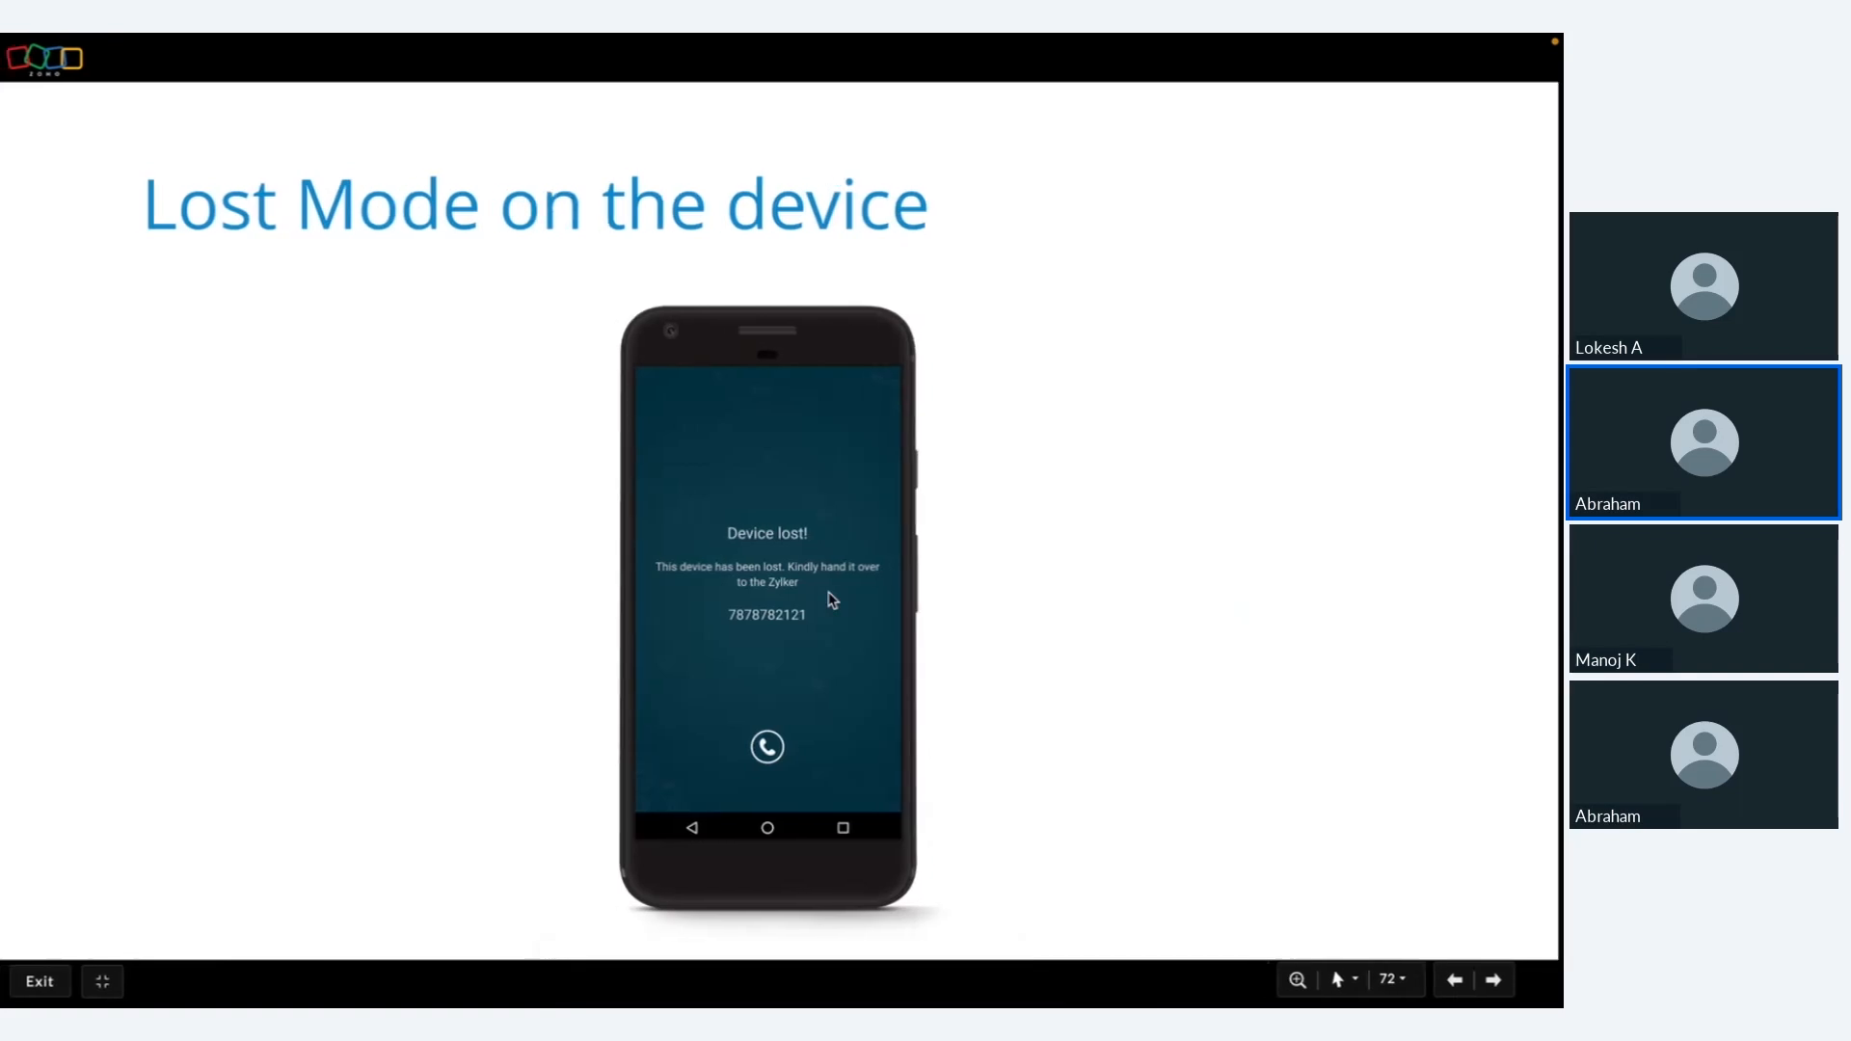
{"action": "key", "text": "ctrl+Left"}
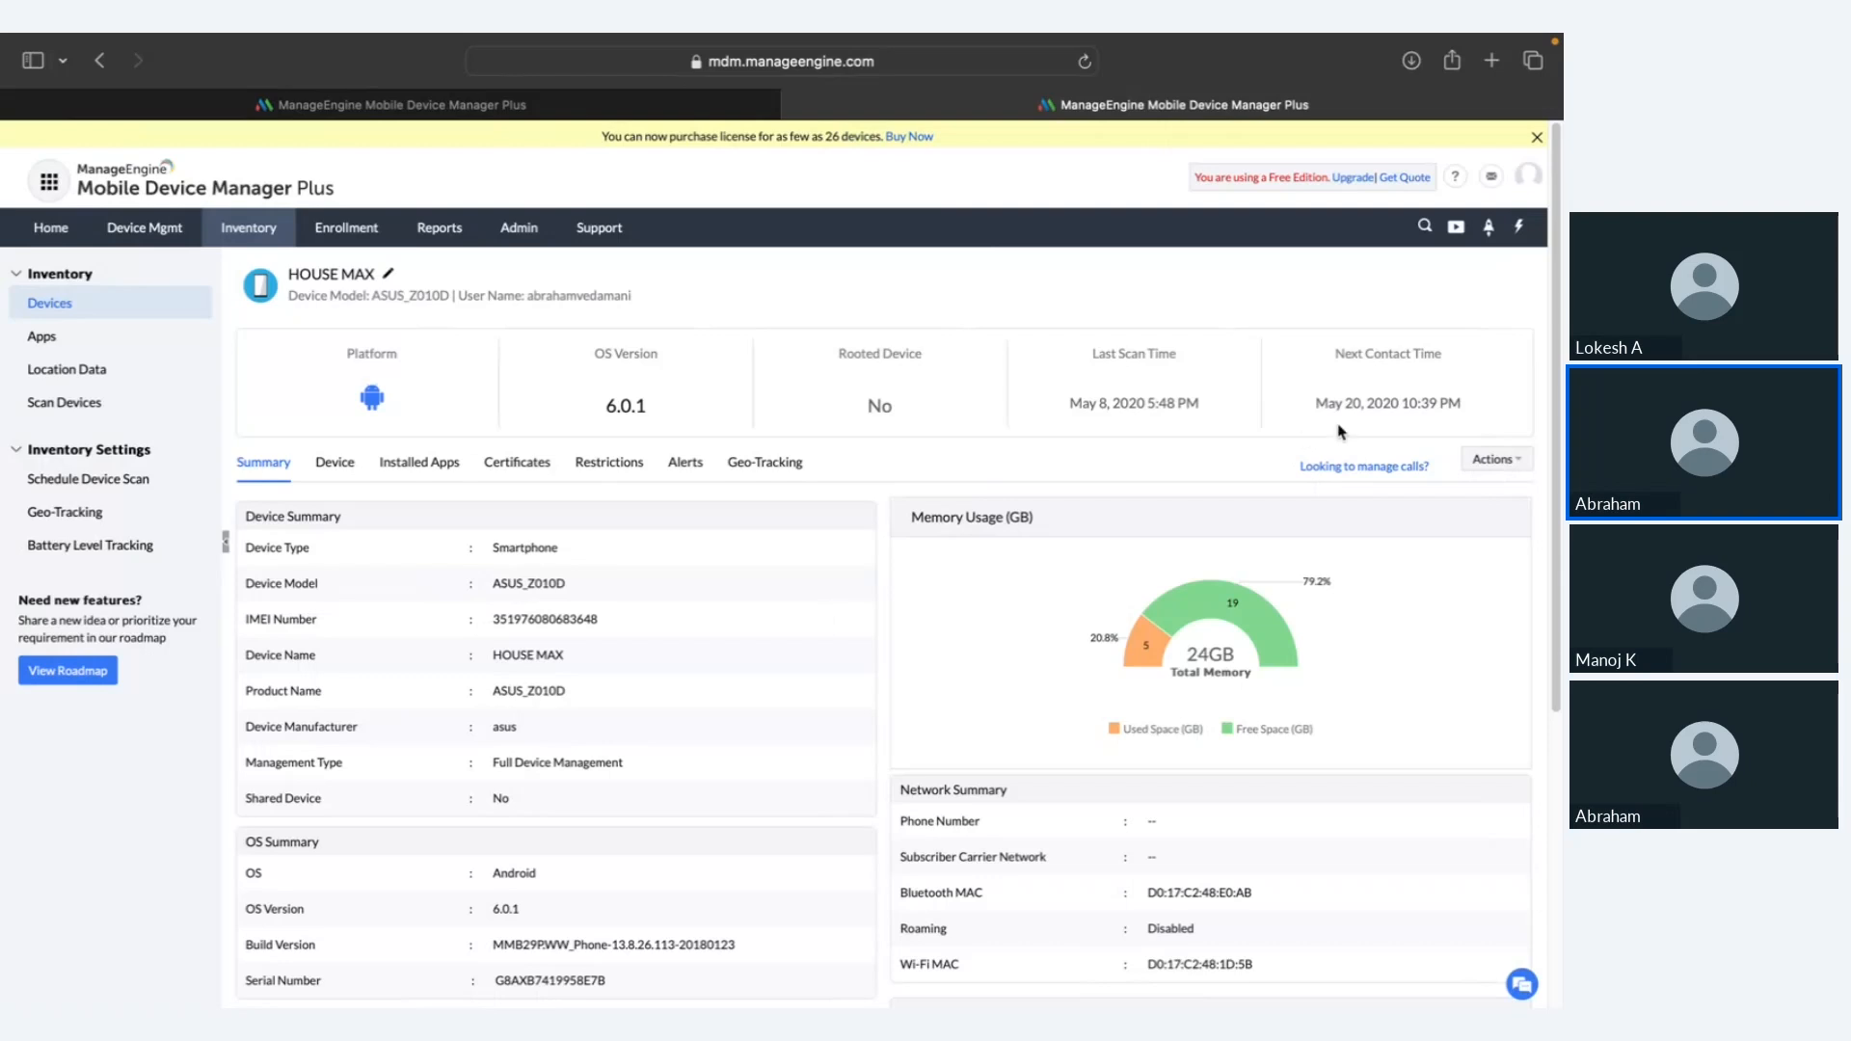
Step: View the Deprovision options for HOUSE MAX and close them without deprovisioning
{"action": "left_click", "coordinate": [1472, 464]}
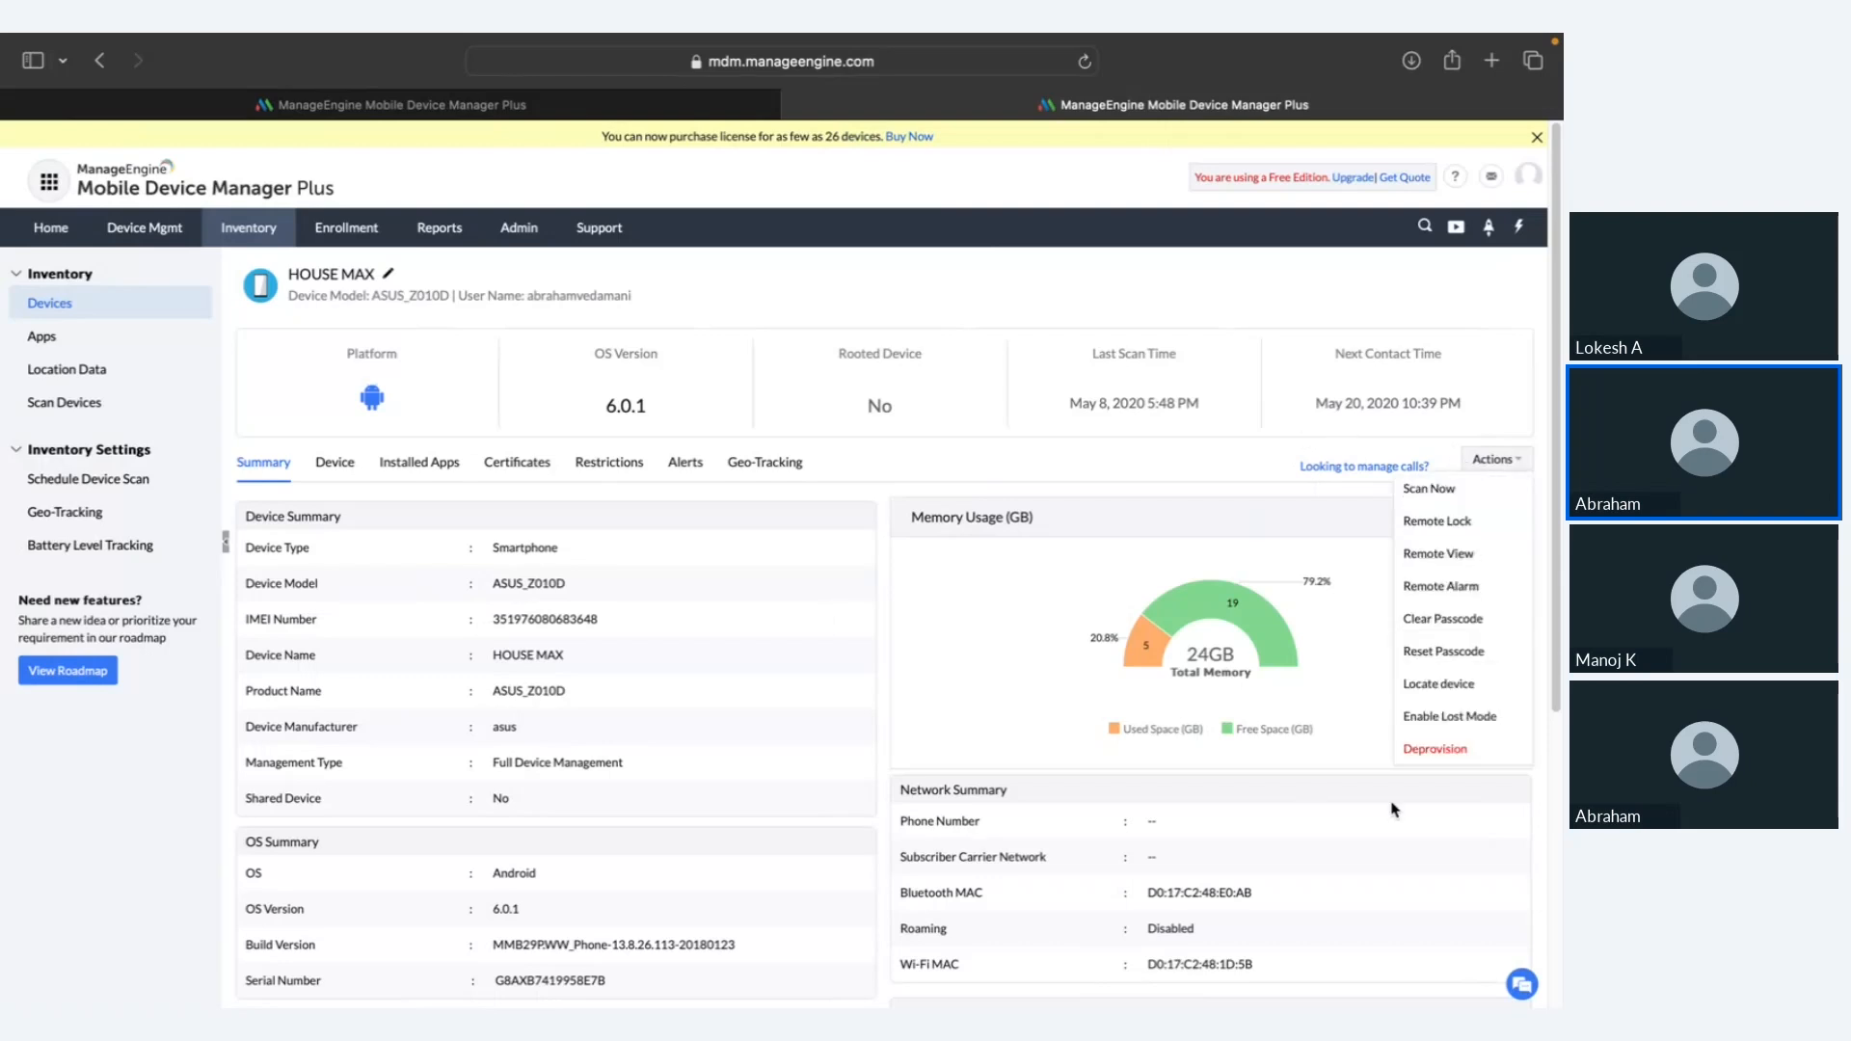
{"action": "left_click", "coordinate": [1434, 749]}
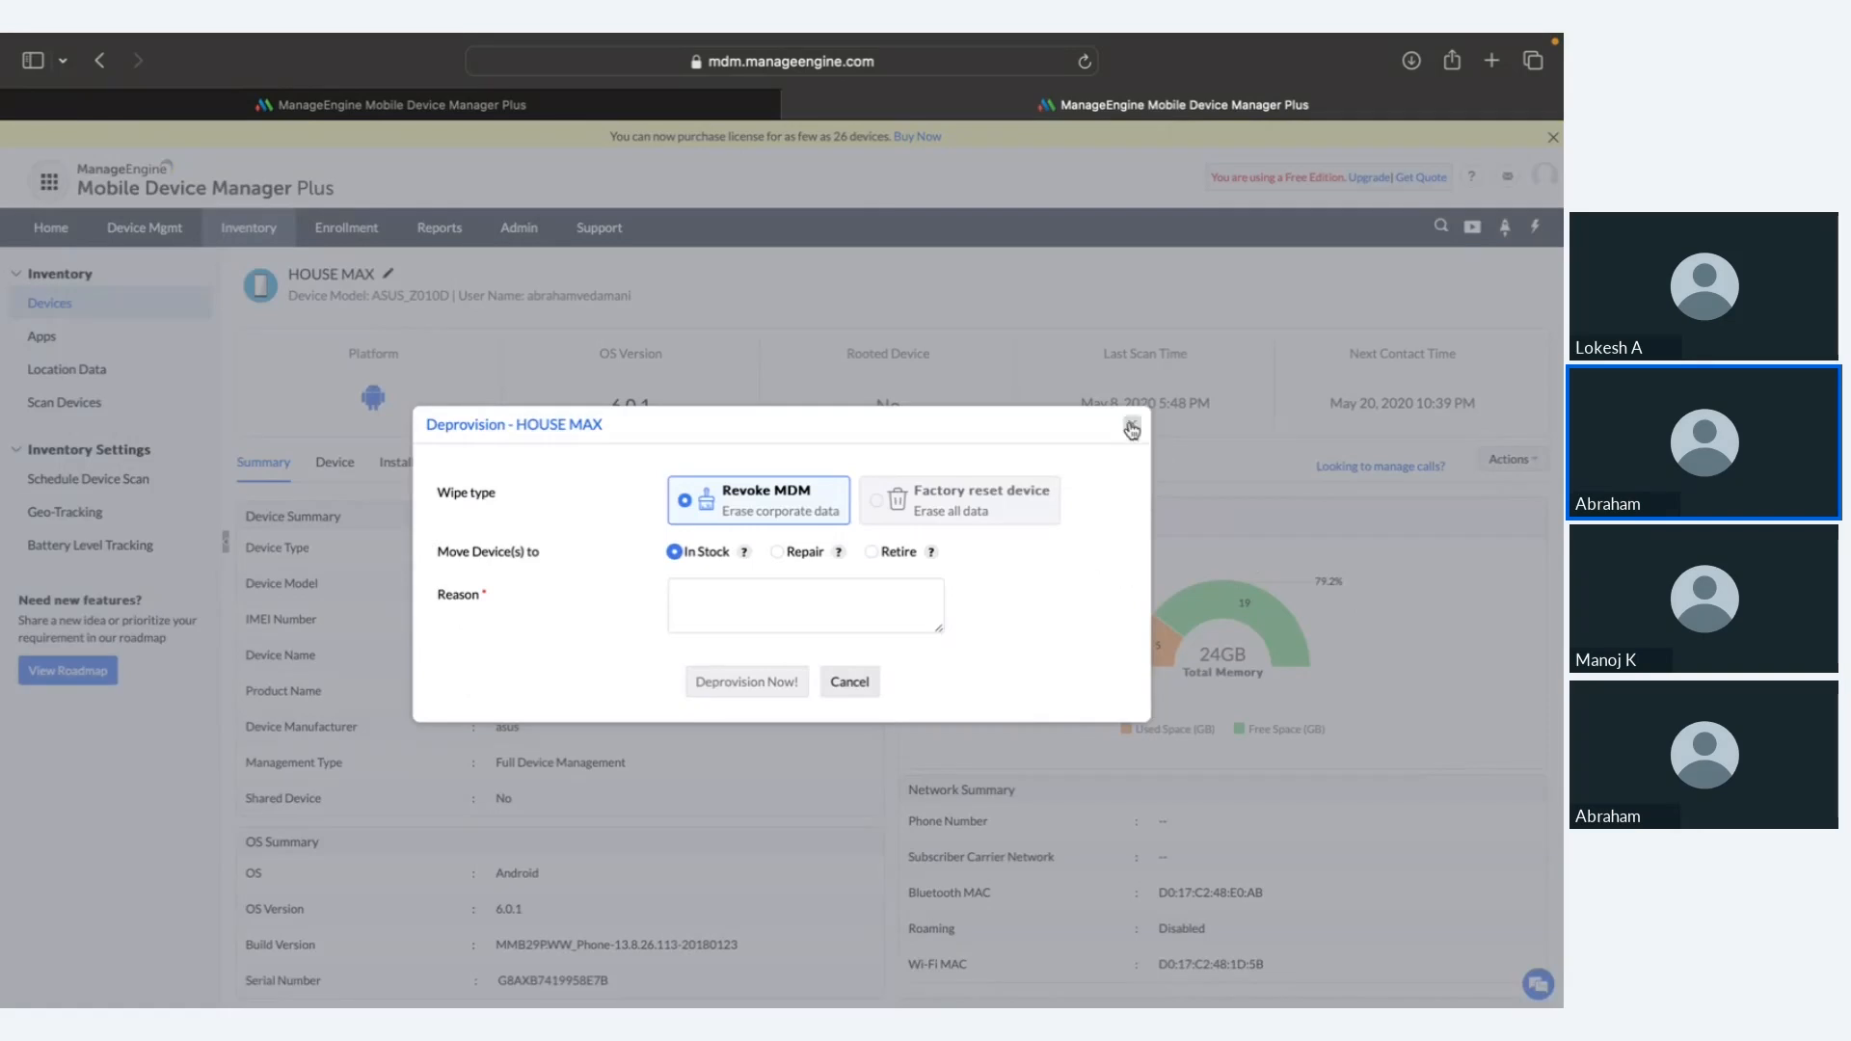
{"action": "left_click", "coordinate": [1132, 428]}
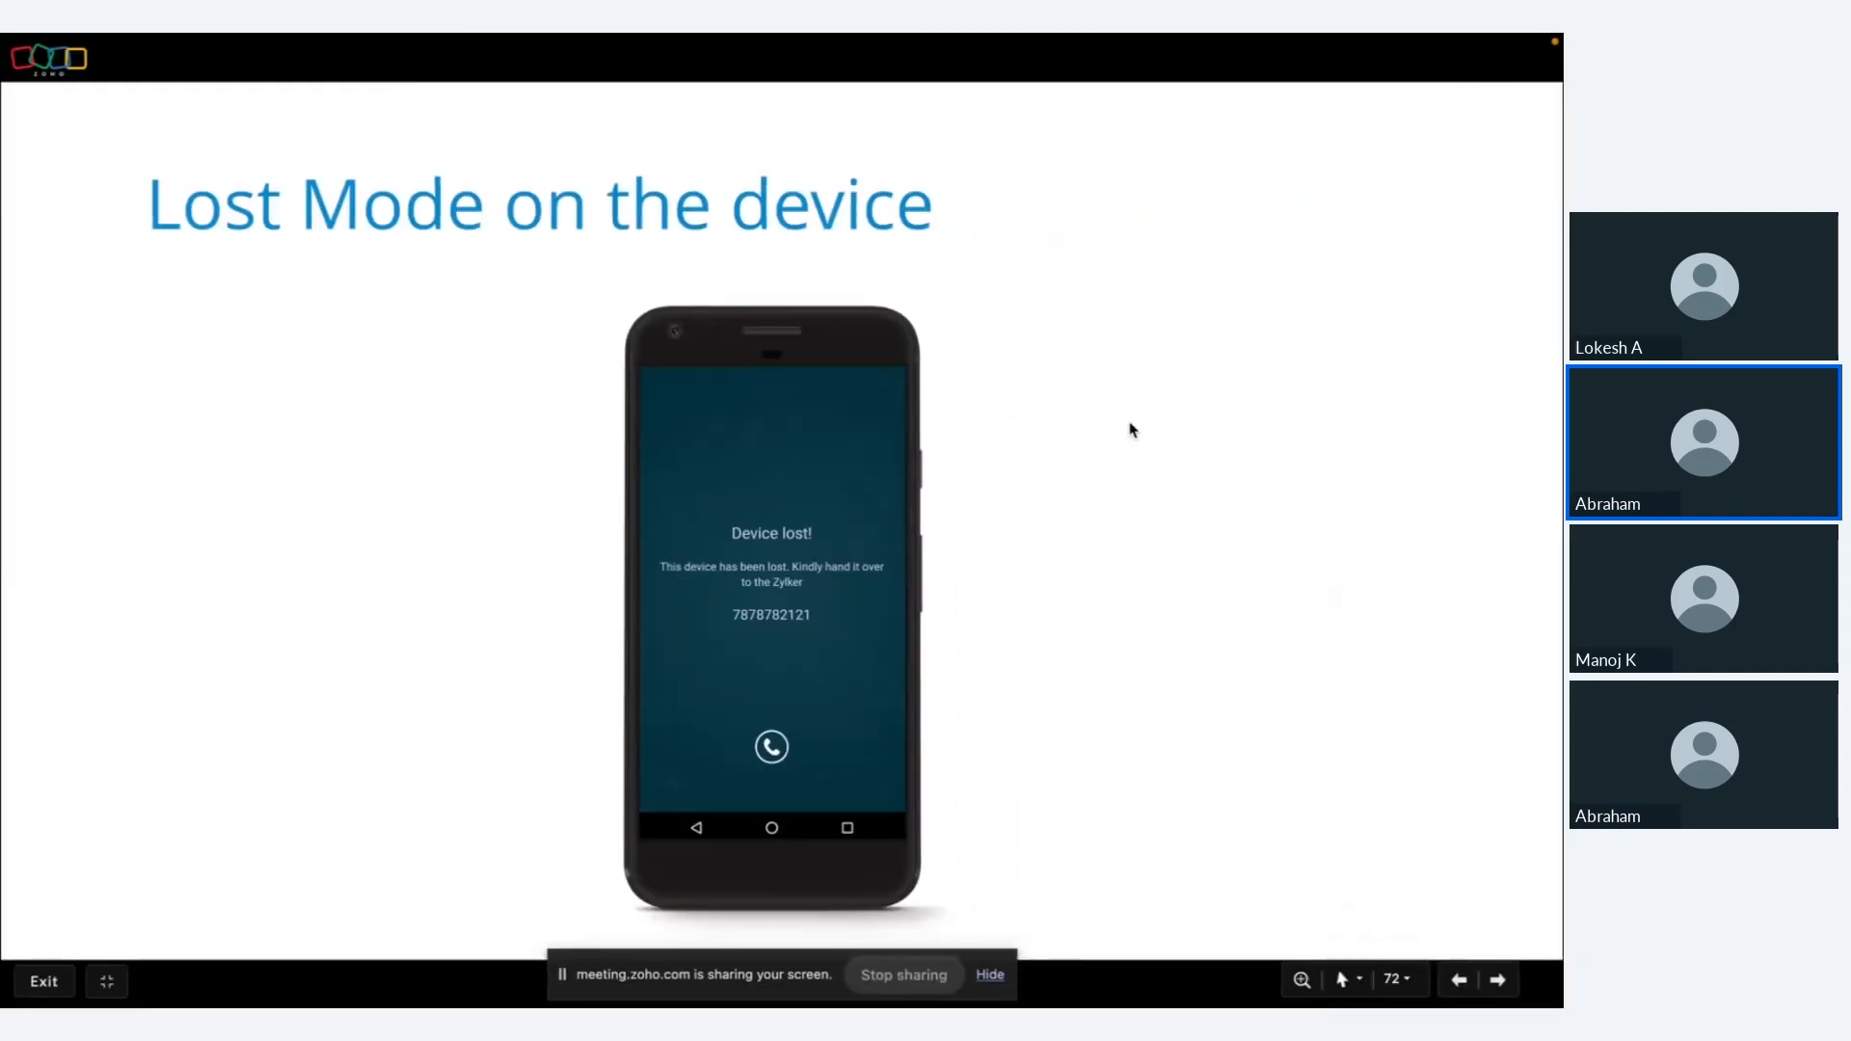
Step: Advance the slides to Scenario 1, then open Device Mgmt in the MDM console
{"action": "key", "text": "Right"}
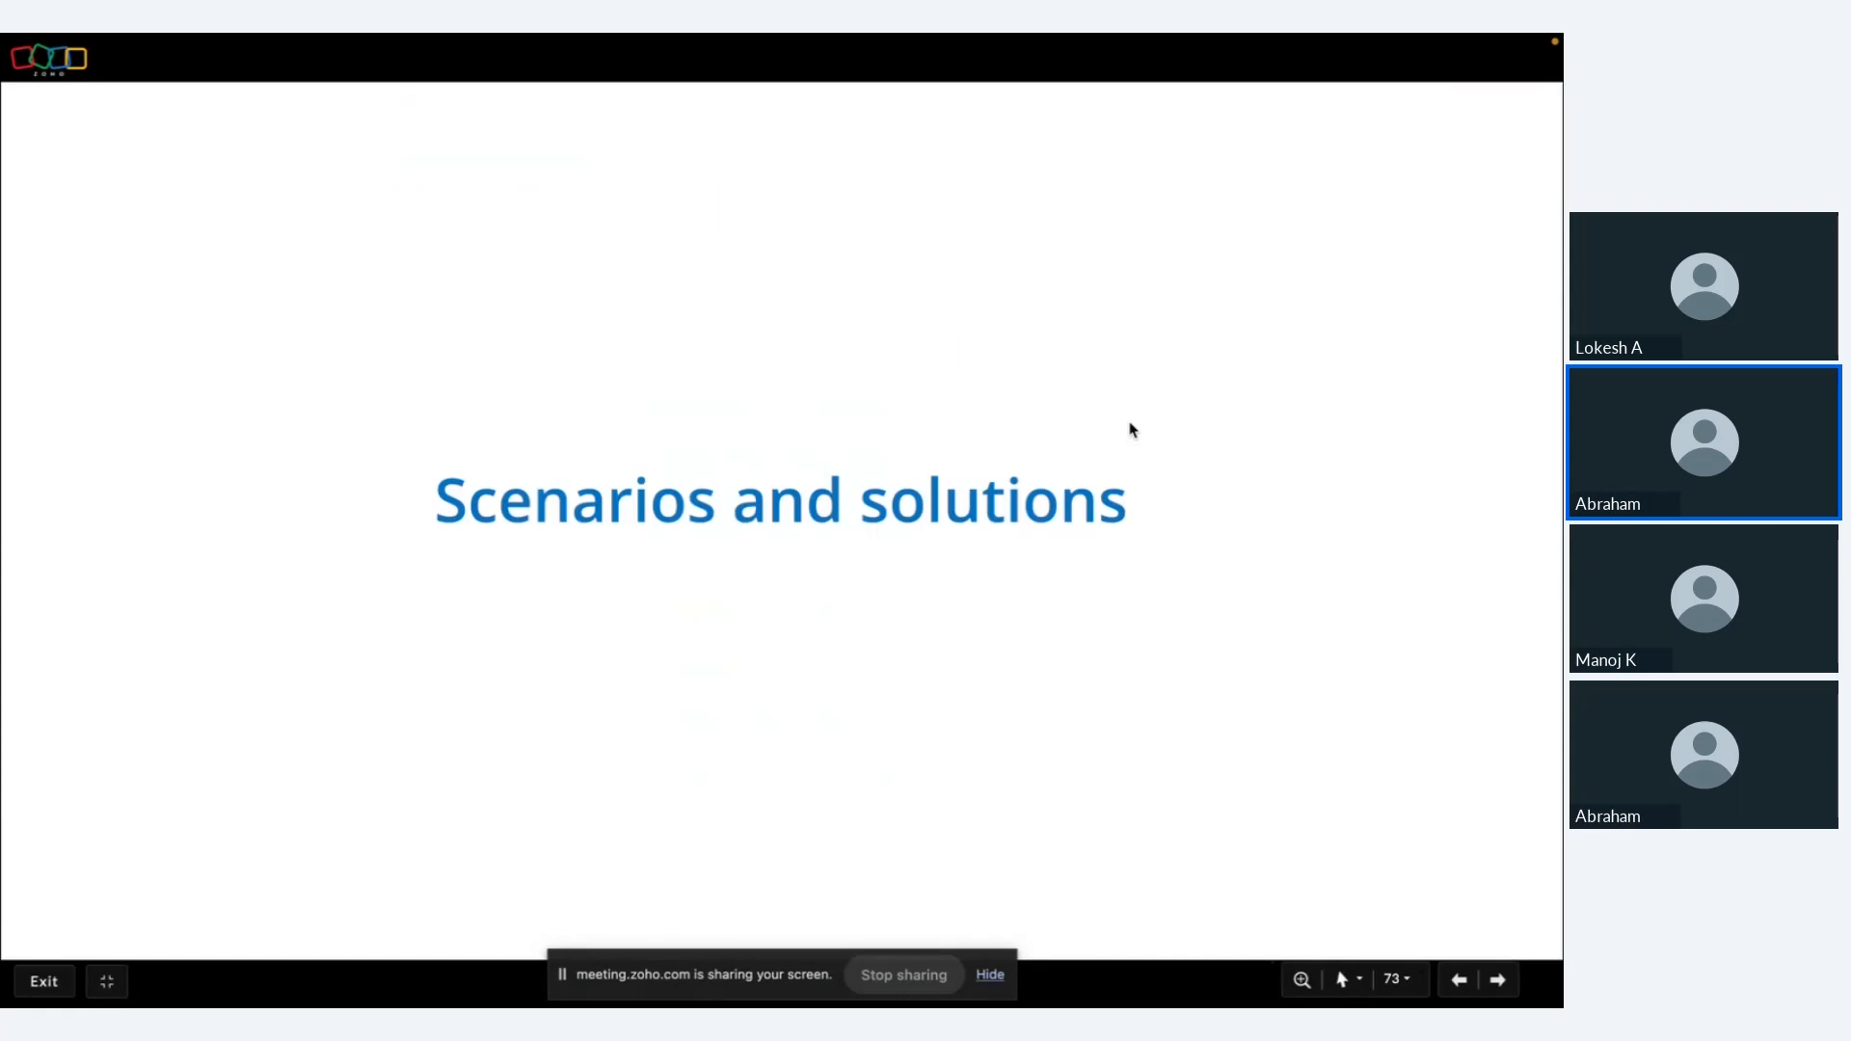
{"action": "key", "text": "Right"}
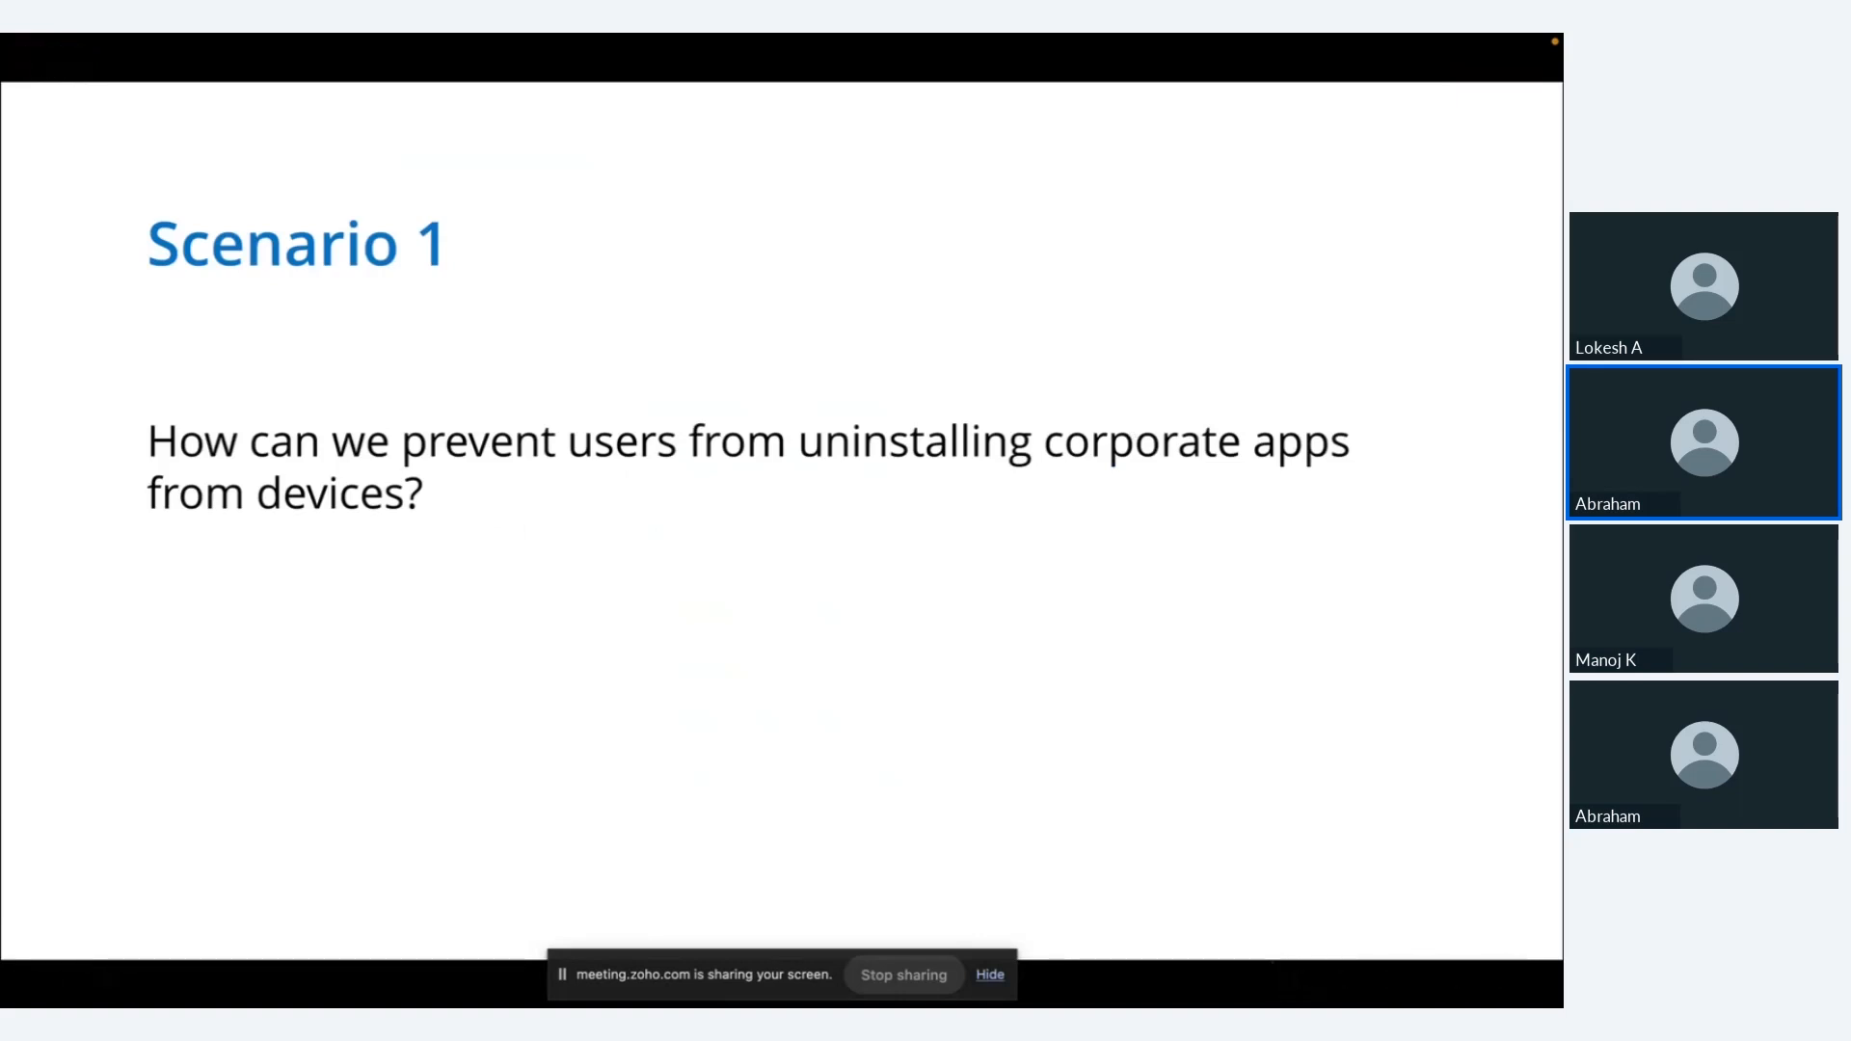
{"action": "key", "text": "ctrl+Left"}
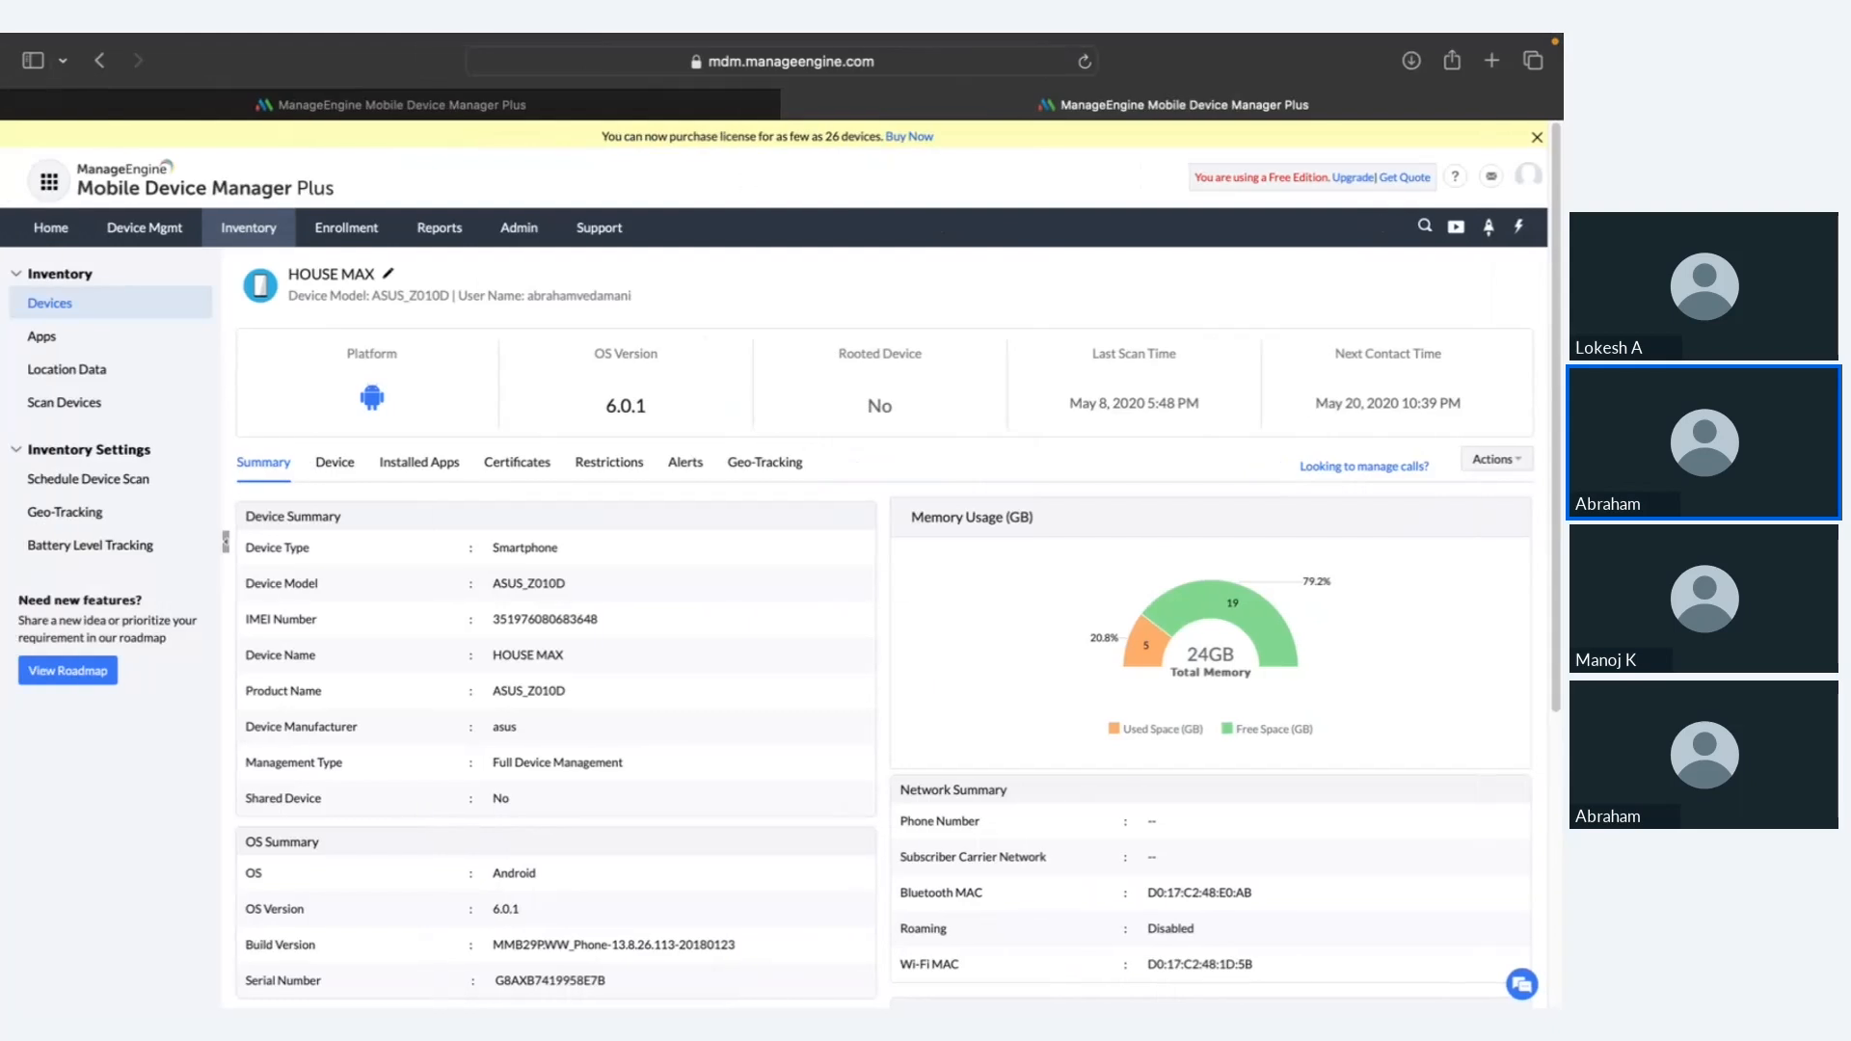
{"action": "left_click", "coordinate": [182, 227]}
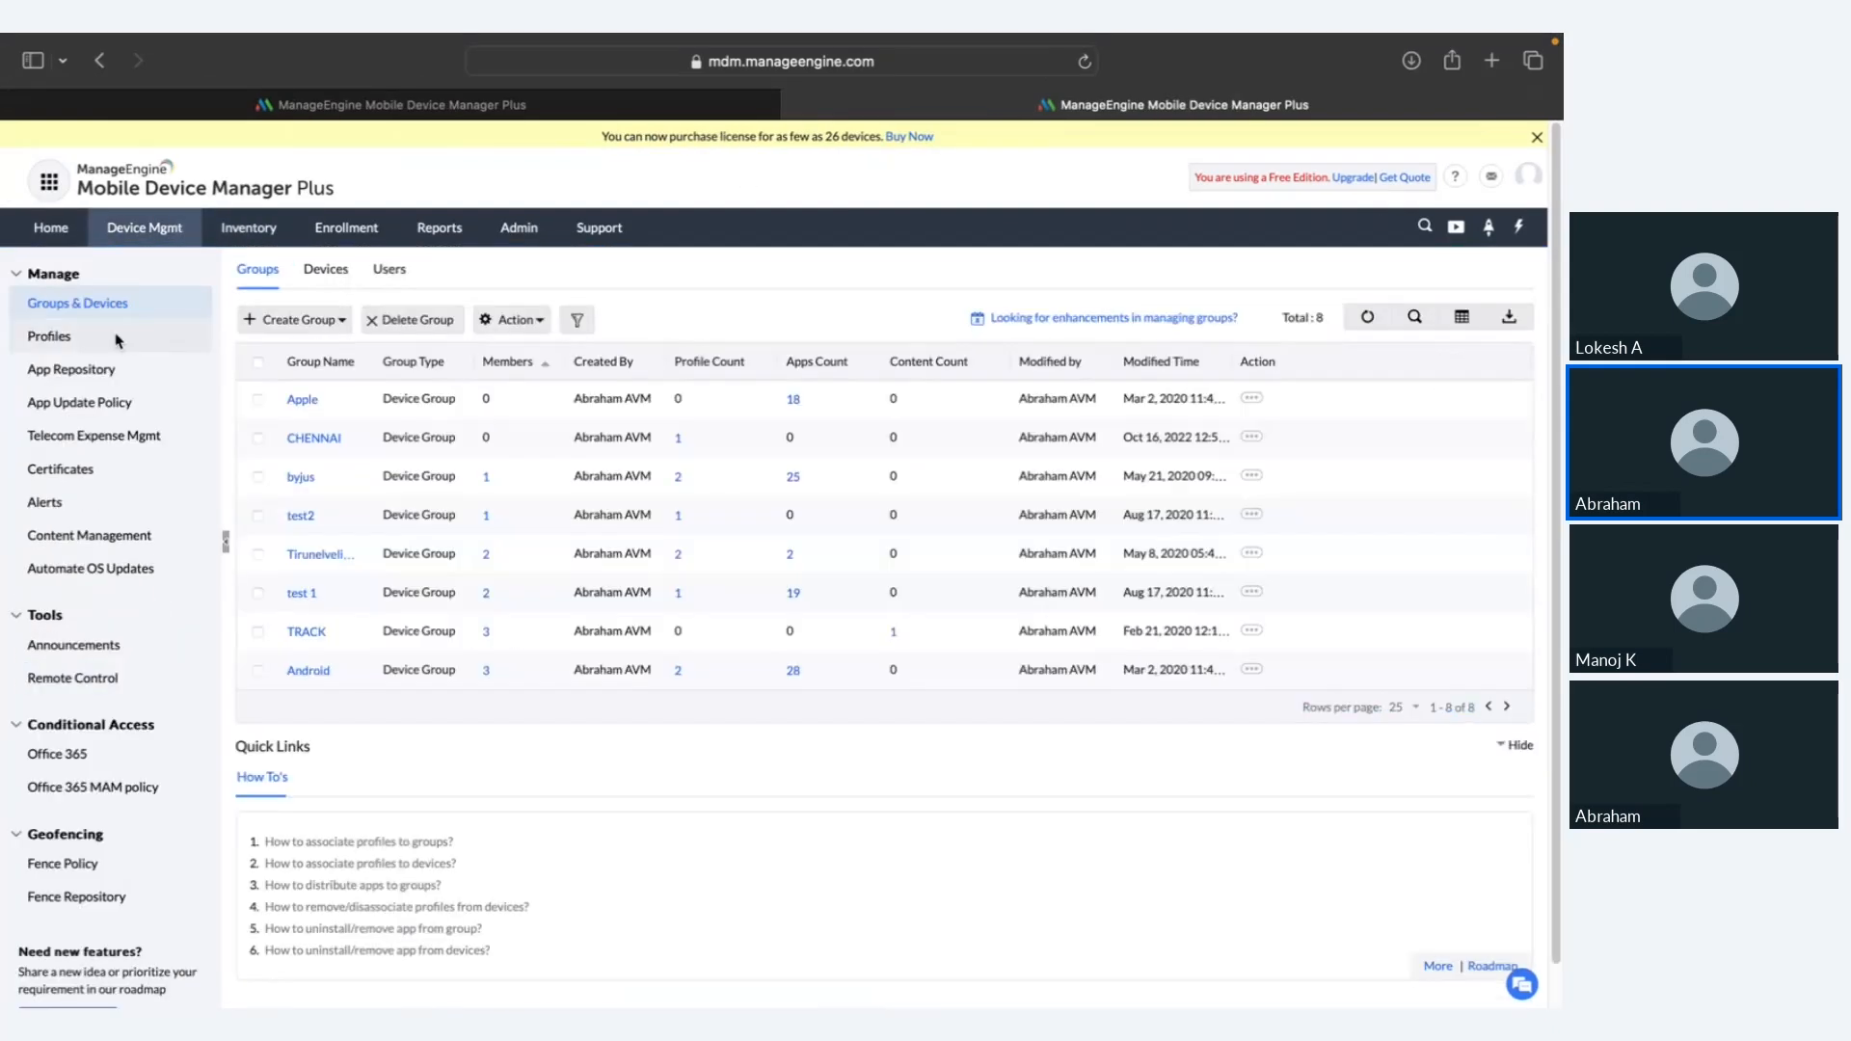
Step: Create a new Android profile and open its Applications restrictions
{"action": "left_click", "coordinate": [116, 338]}
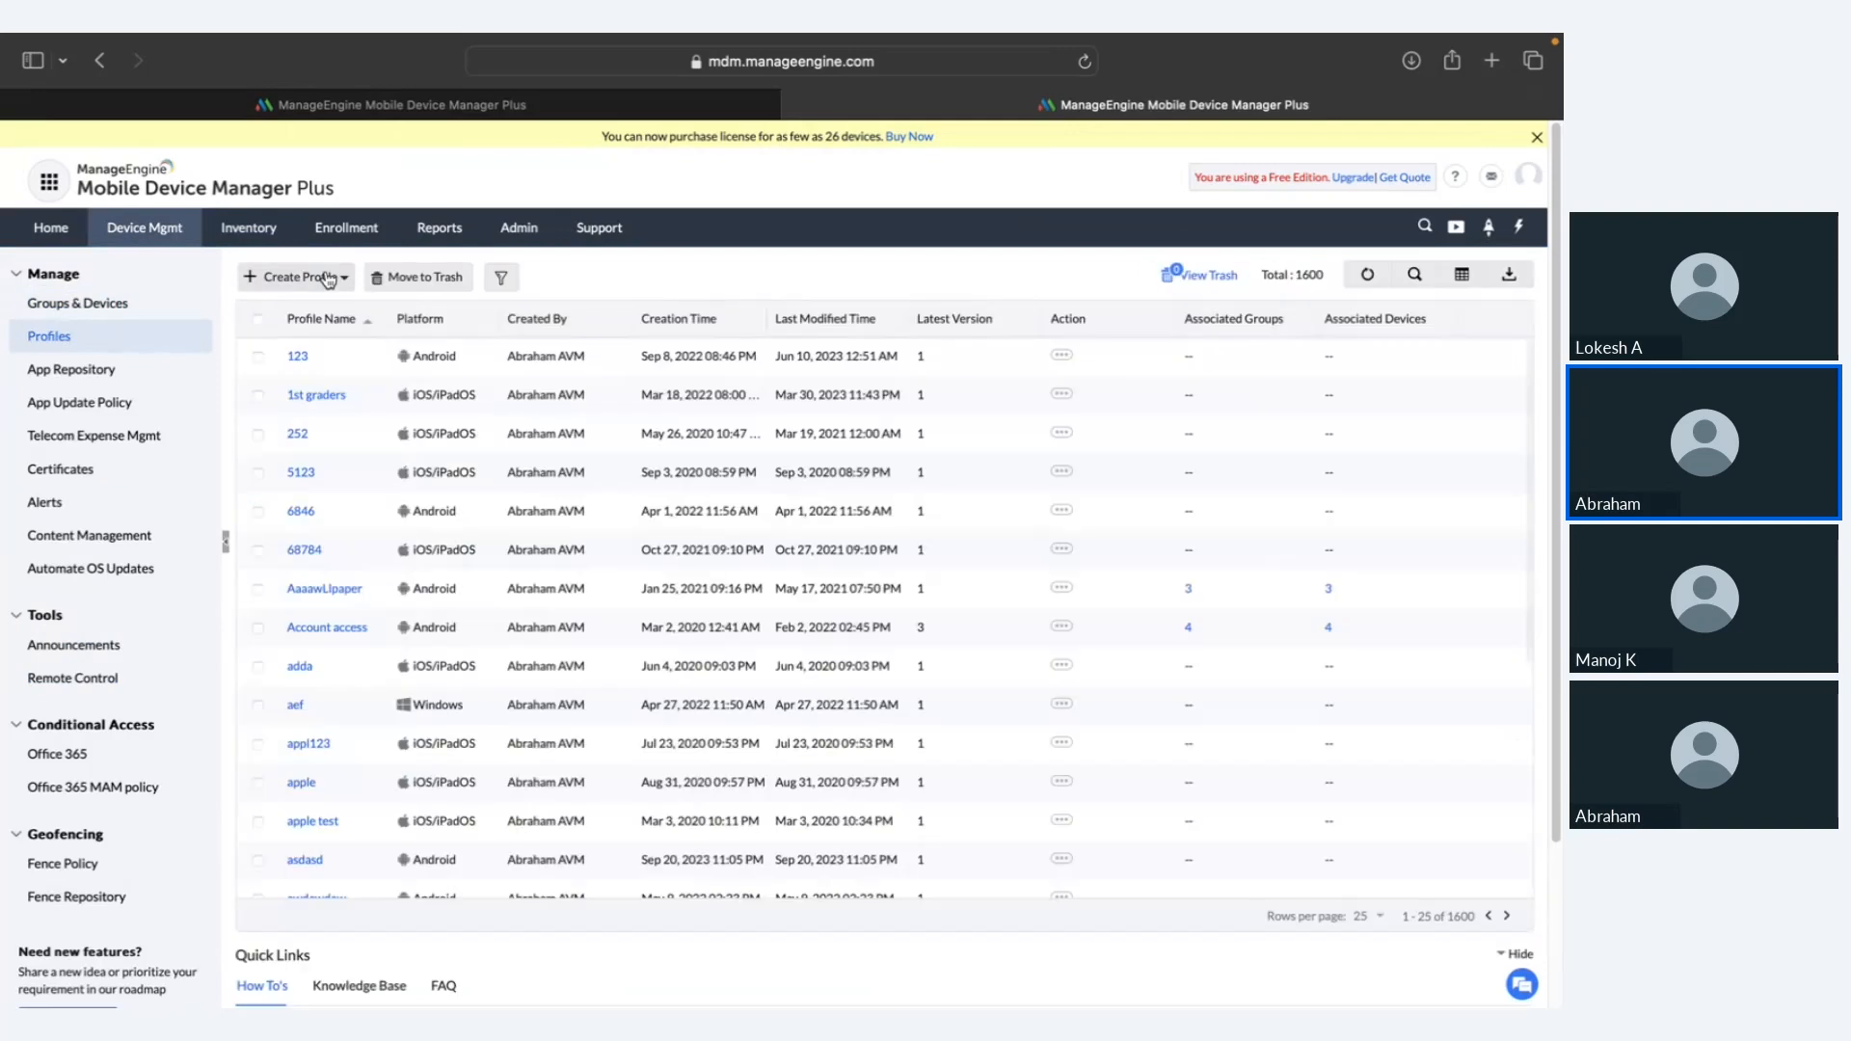
{"action": "left_click", "coordinate": [328, 278]}
{"action": "left_click", "coordinate": [330, 344]}
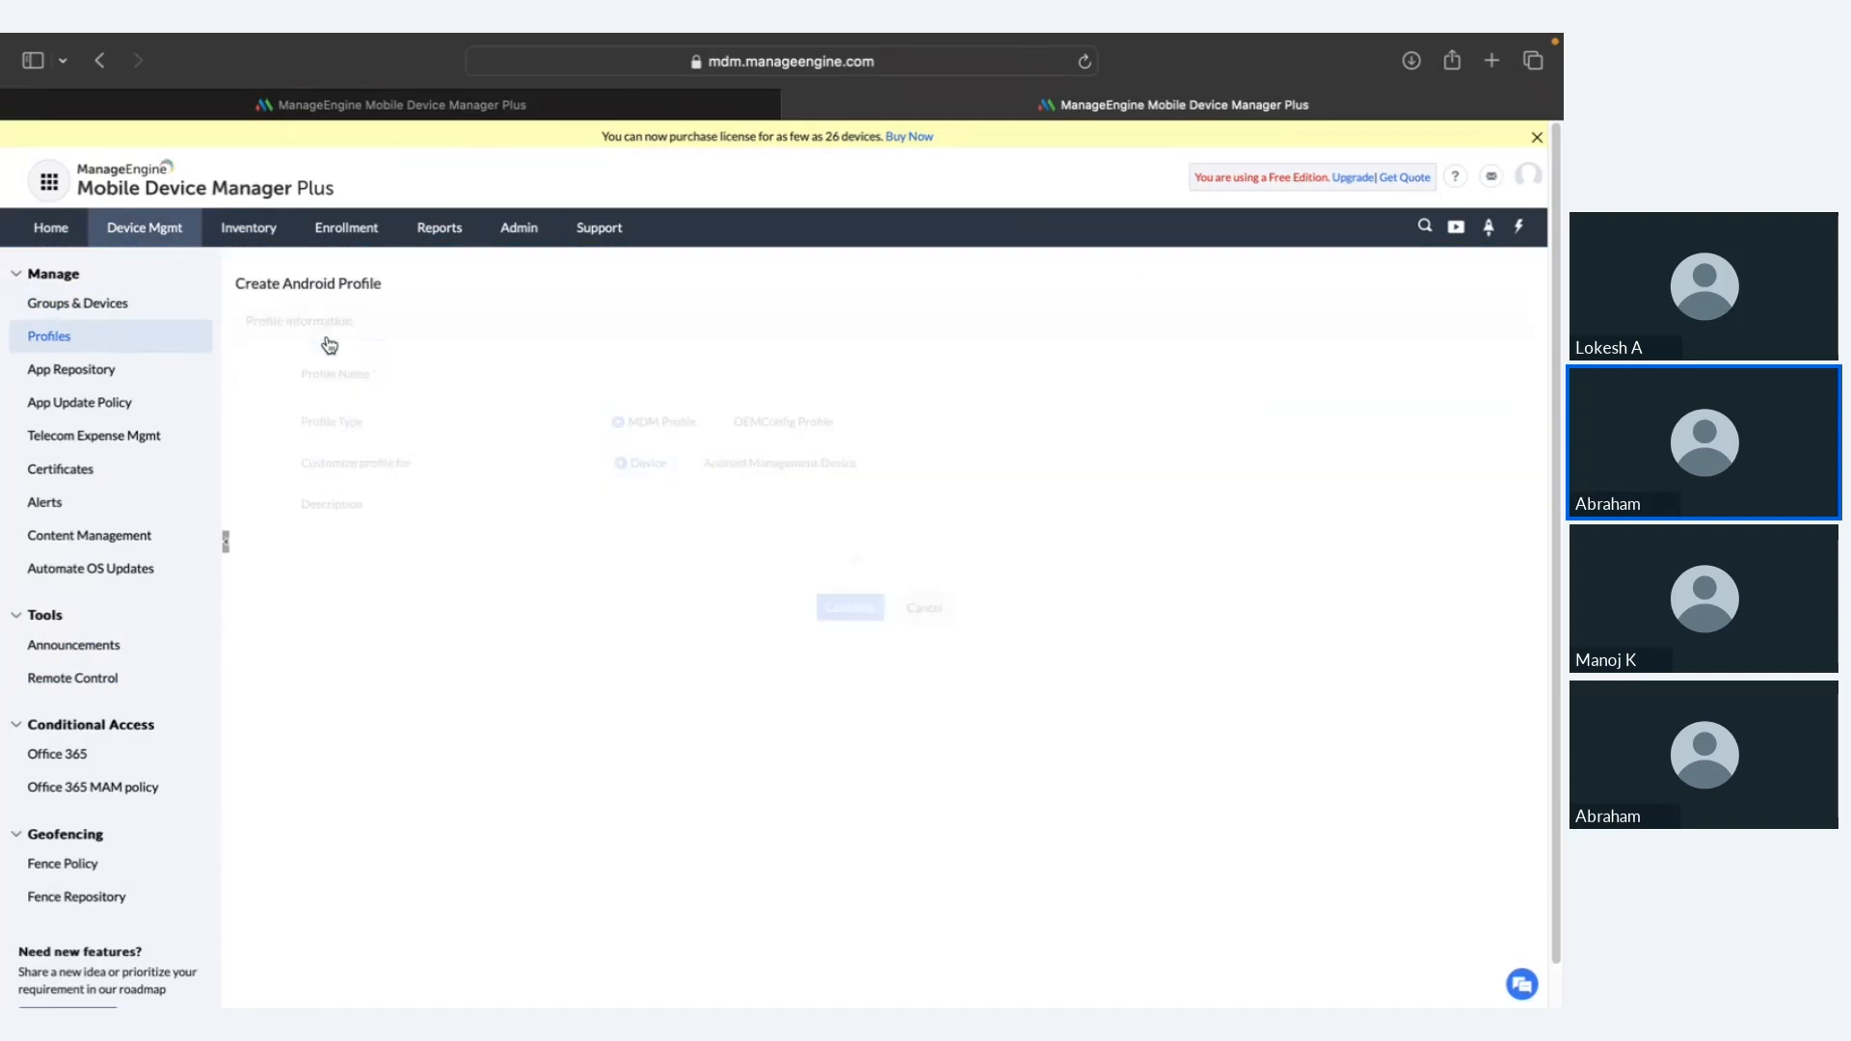
{"action": "left_click", "coordinate": [848, 607]}
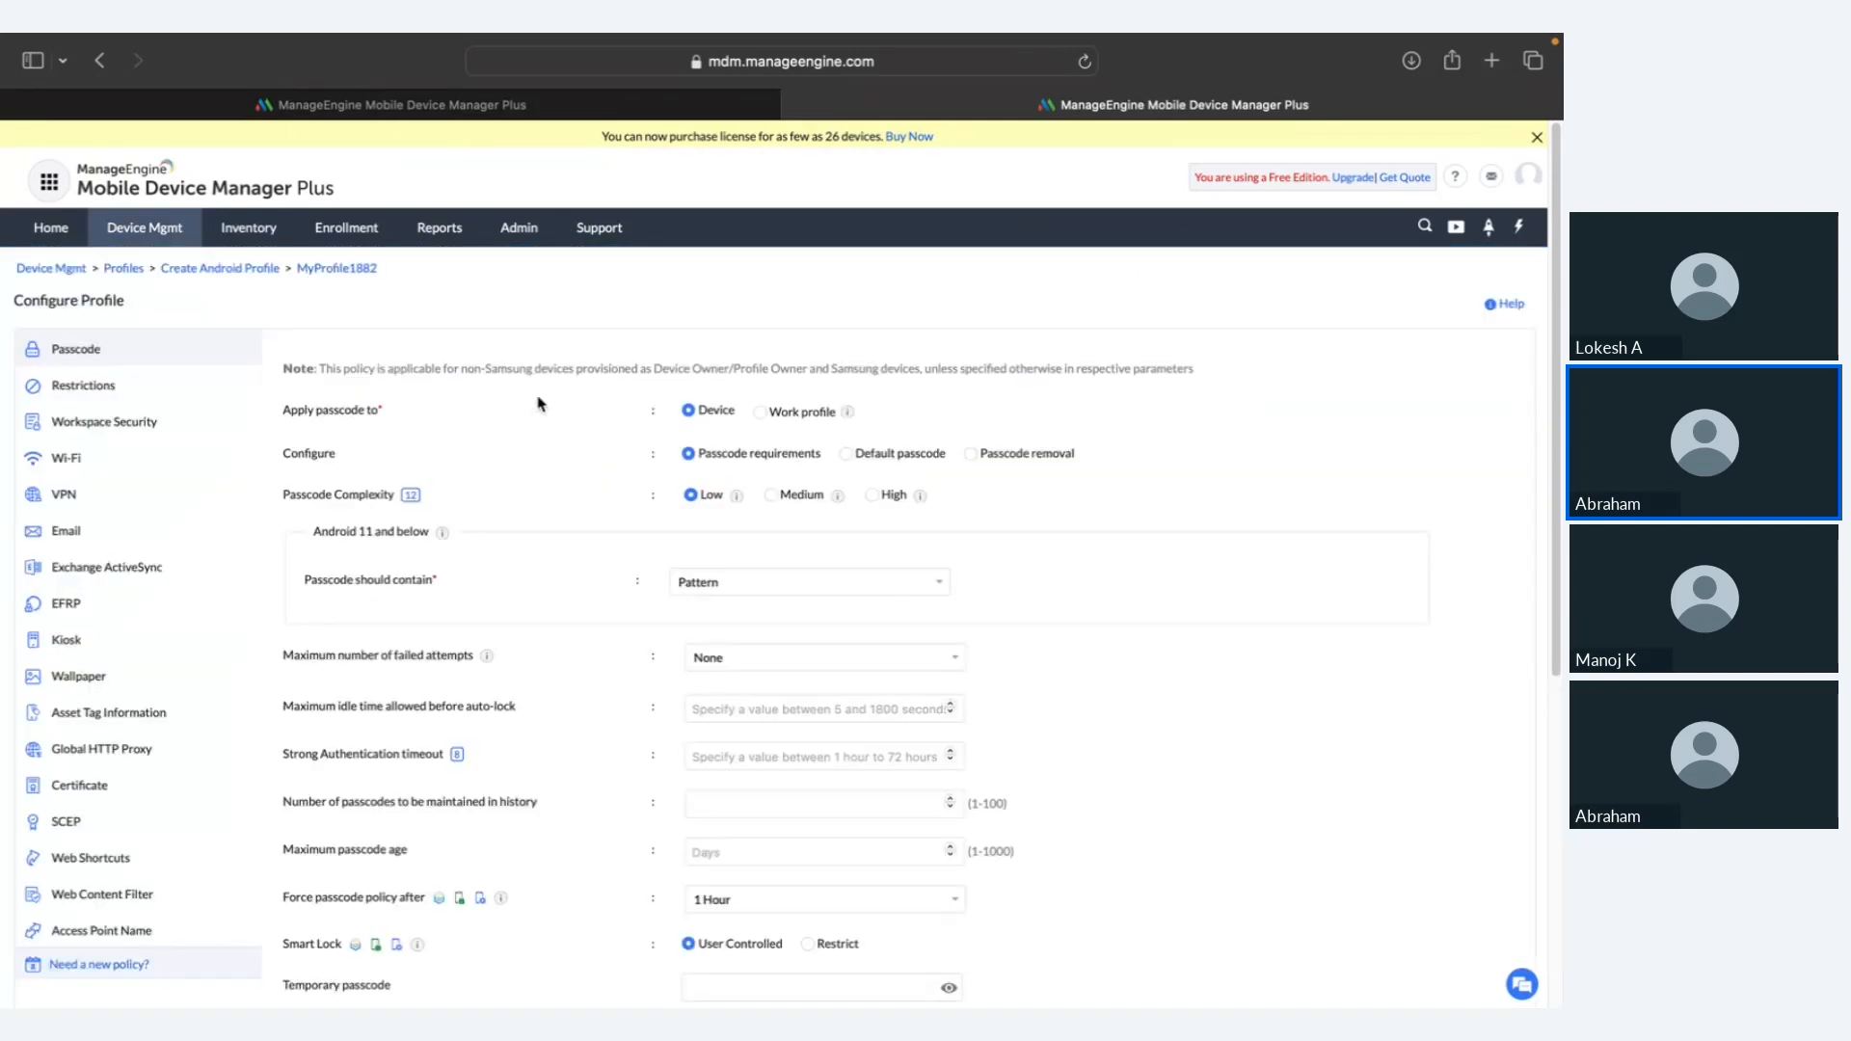
{"action": "left_click", "coordinate": [178, 386]}
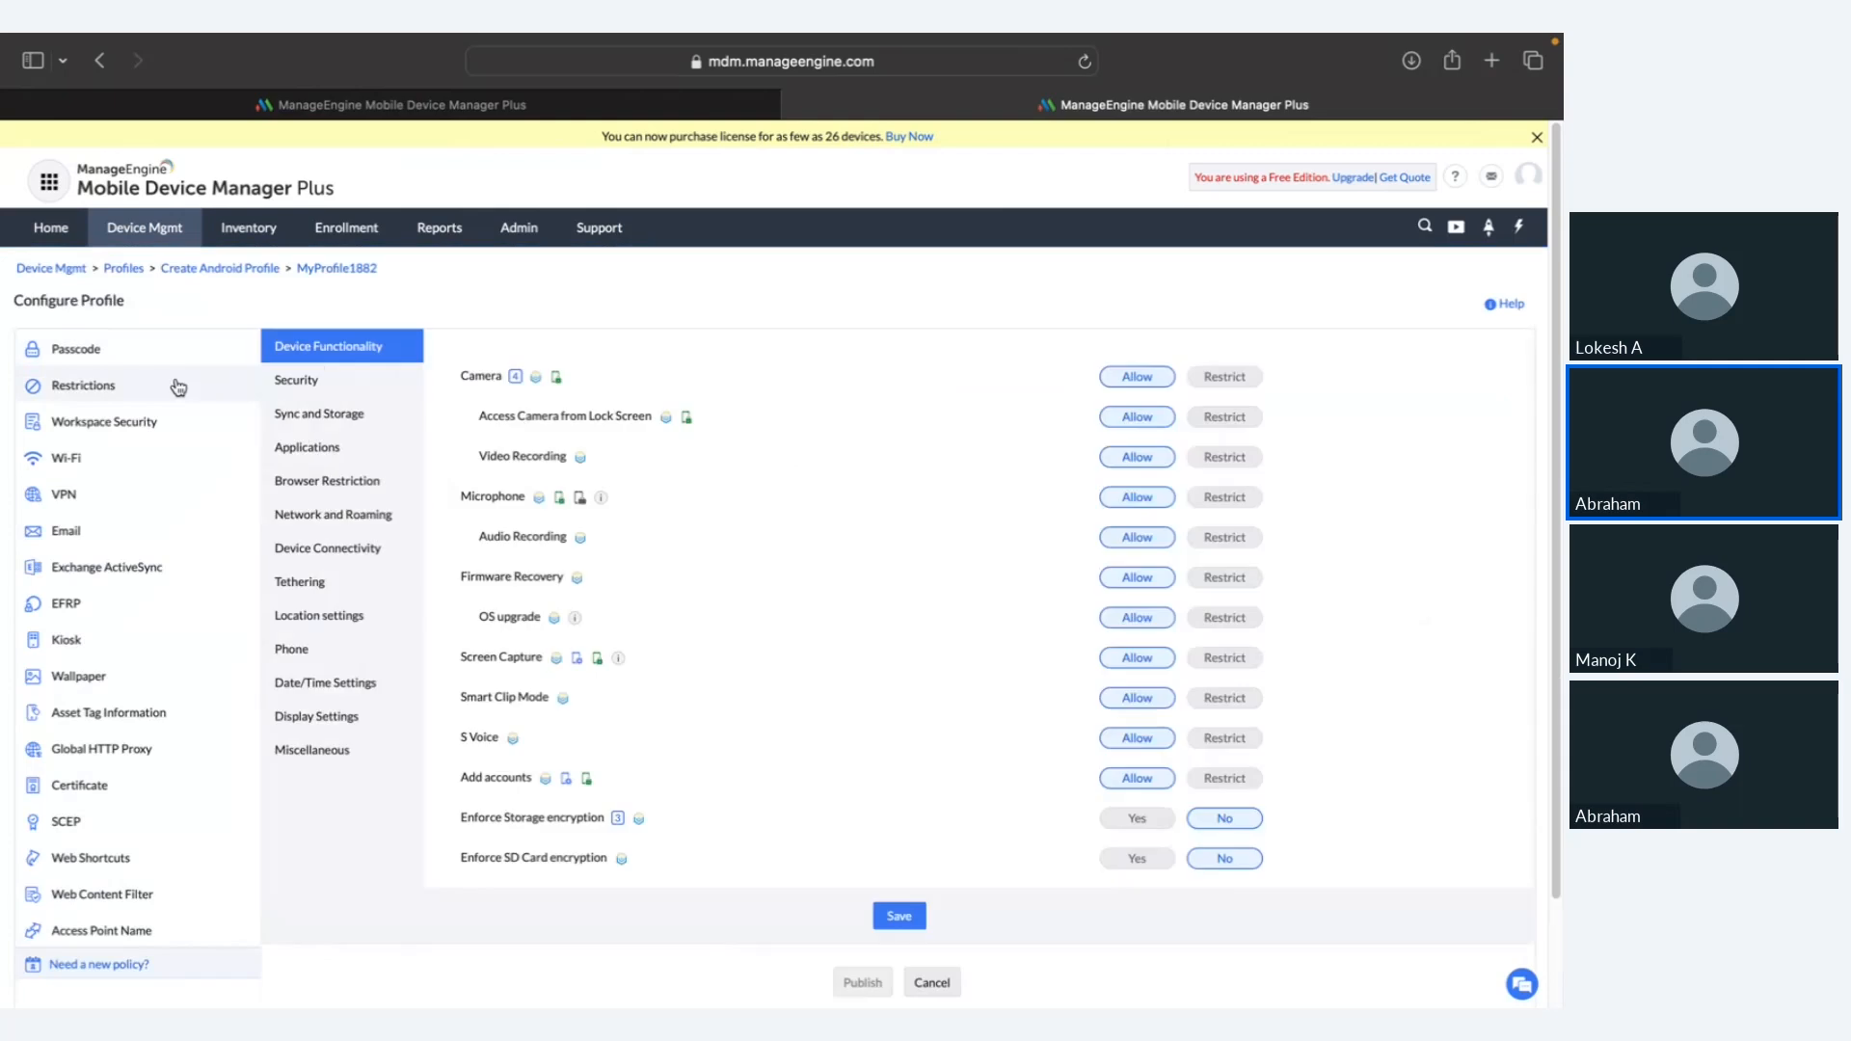
{"action": "left_click", "coordinate": [378, 453]}
Step: Set both Uninstalling apps and Users can install unapproved apps to Restrict
{"action": "double_click", "coordinate": [515, 417]}
{"action": "left_click_drag", "start_coordinate": [519, 416], "coordinate": [1205, 422]}
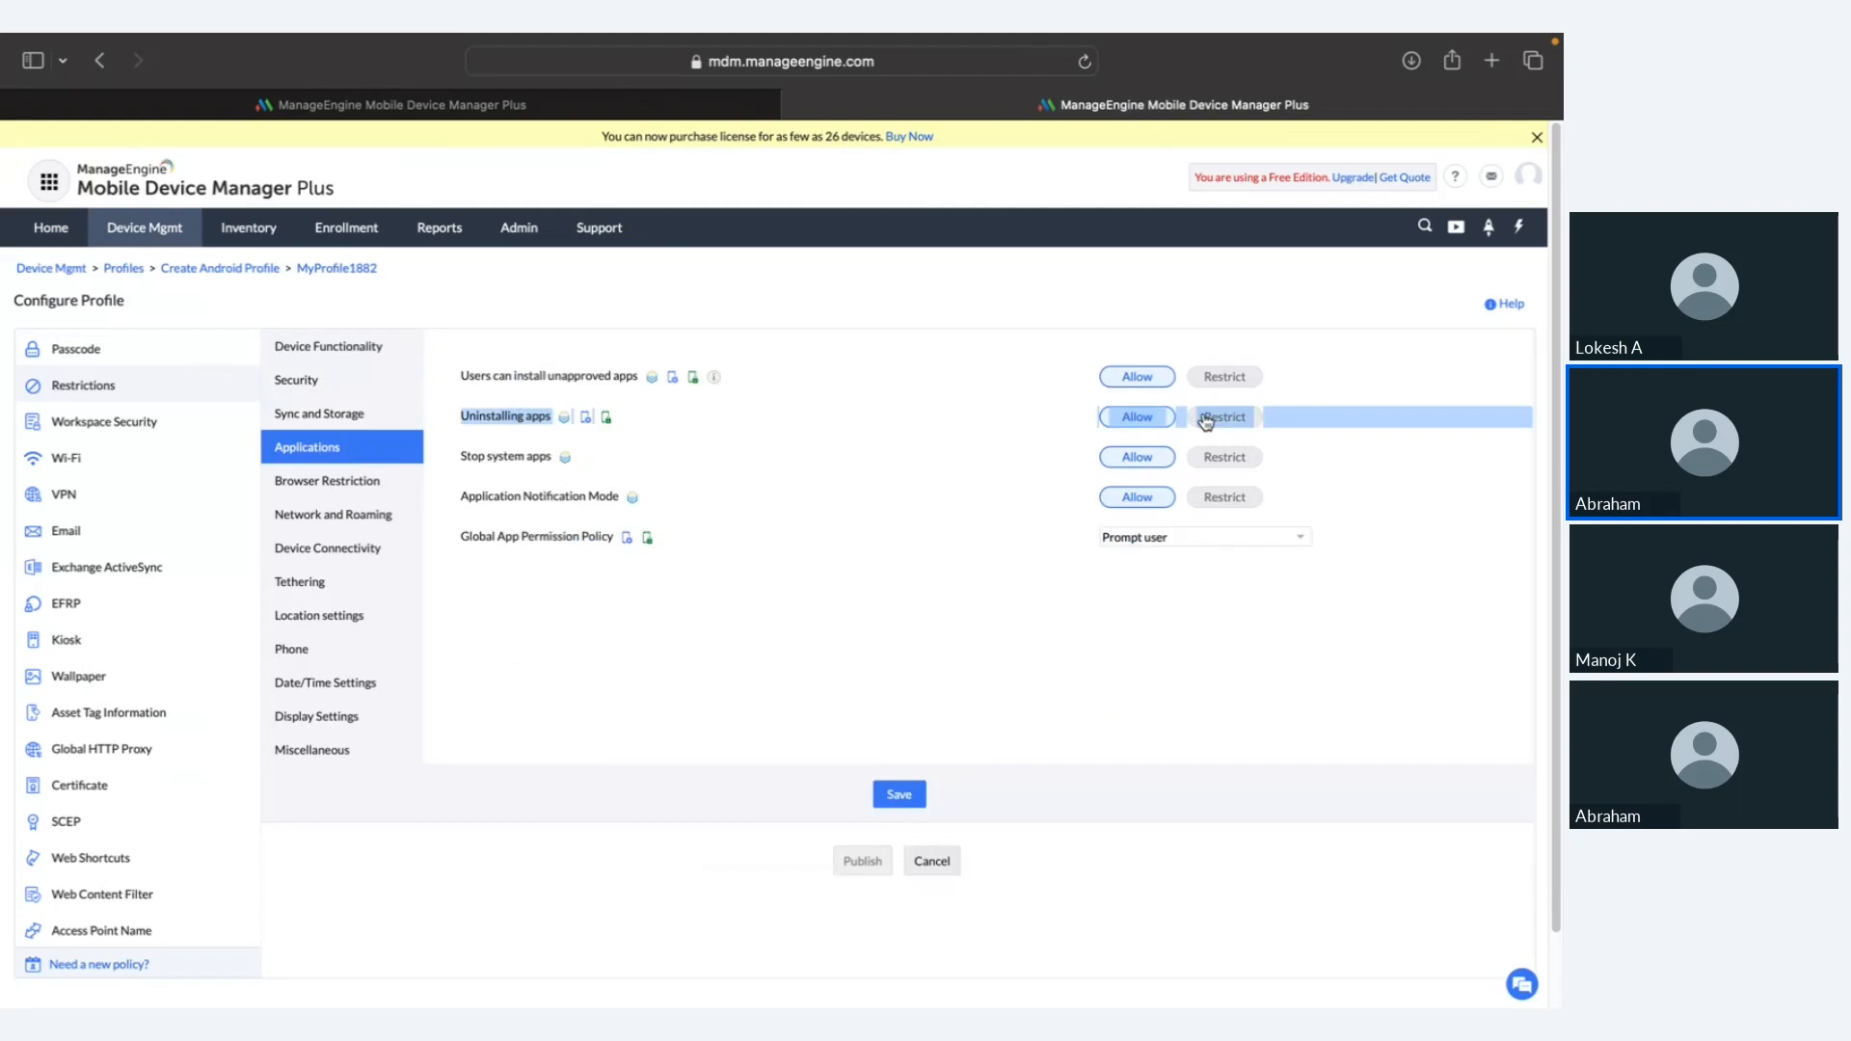
{"action": "left_click", "coordinate": [1204, 420]}
{"action": "left_click_drag", "start_coordinate": [607, 426], "coordinate": [662, 420]}
{"action": "left_click", "coordinate": [663, 420]}
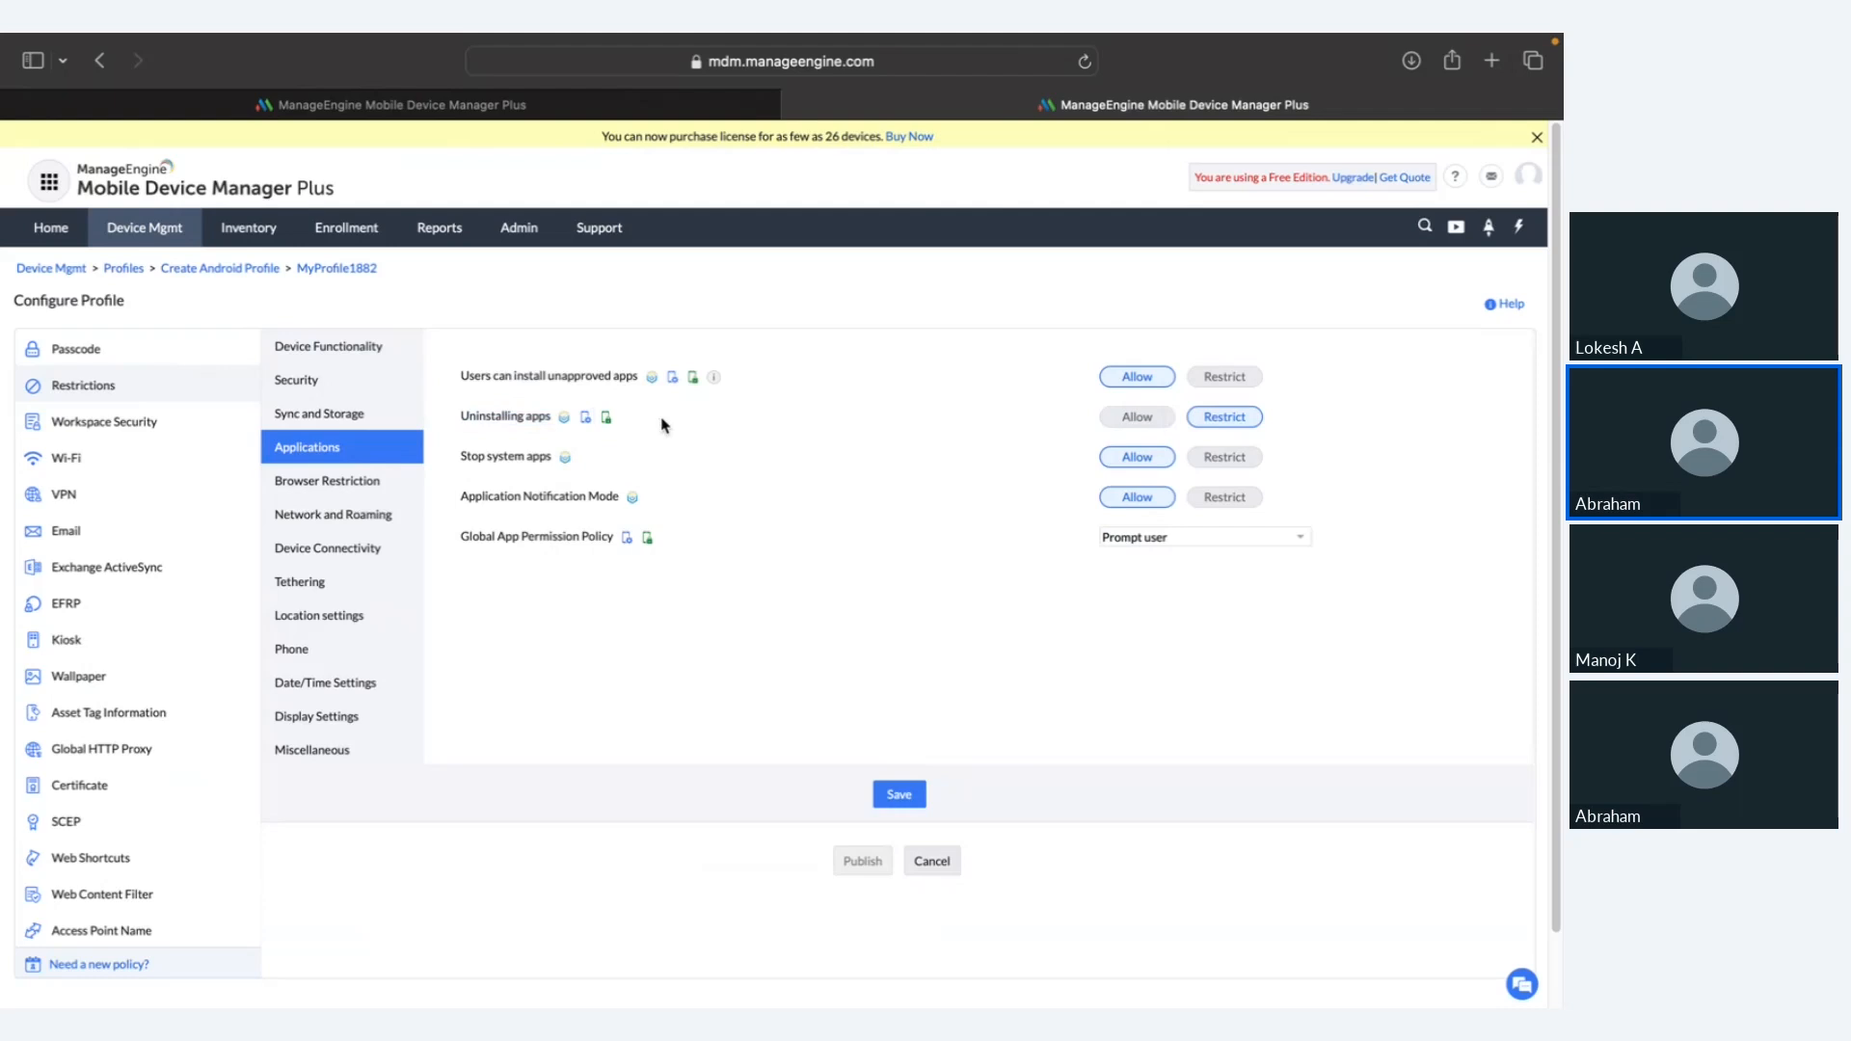
{"action": "triple_click", "coordinate": [528, 374]}
{"action": "left_click", "coordinate": [1242, 376]}
Step: Advance the shared slideshow to Scenario 2, then return to the MDM profile
{"action": "key", "text": "ctrl+Right"}
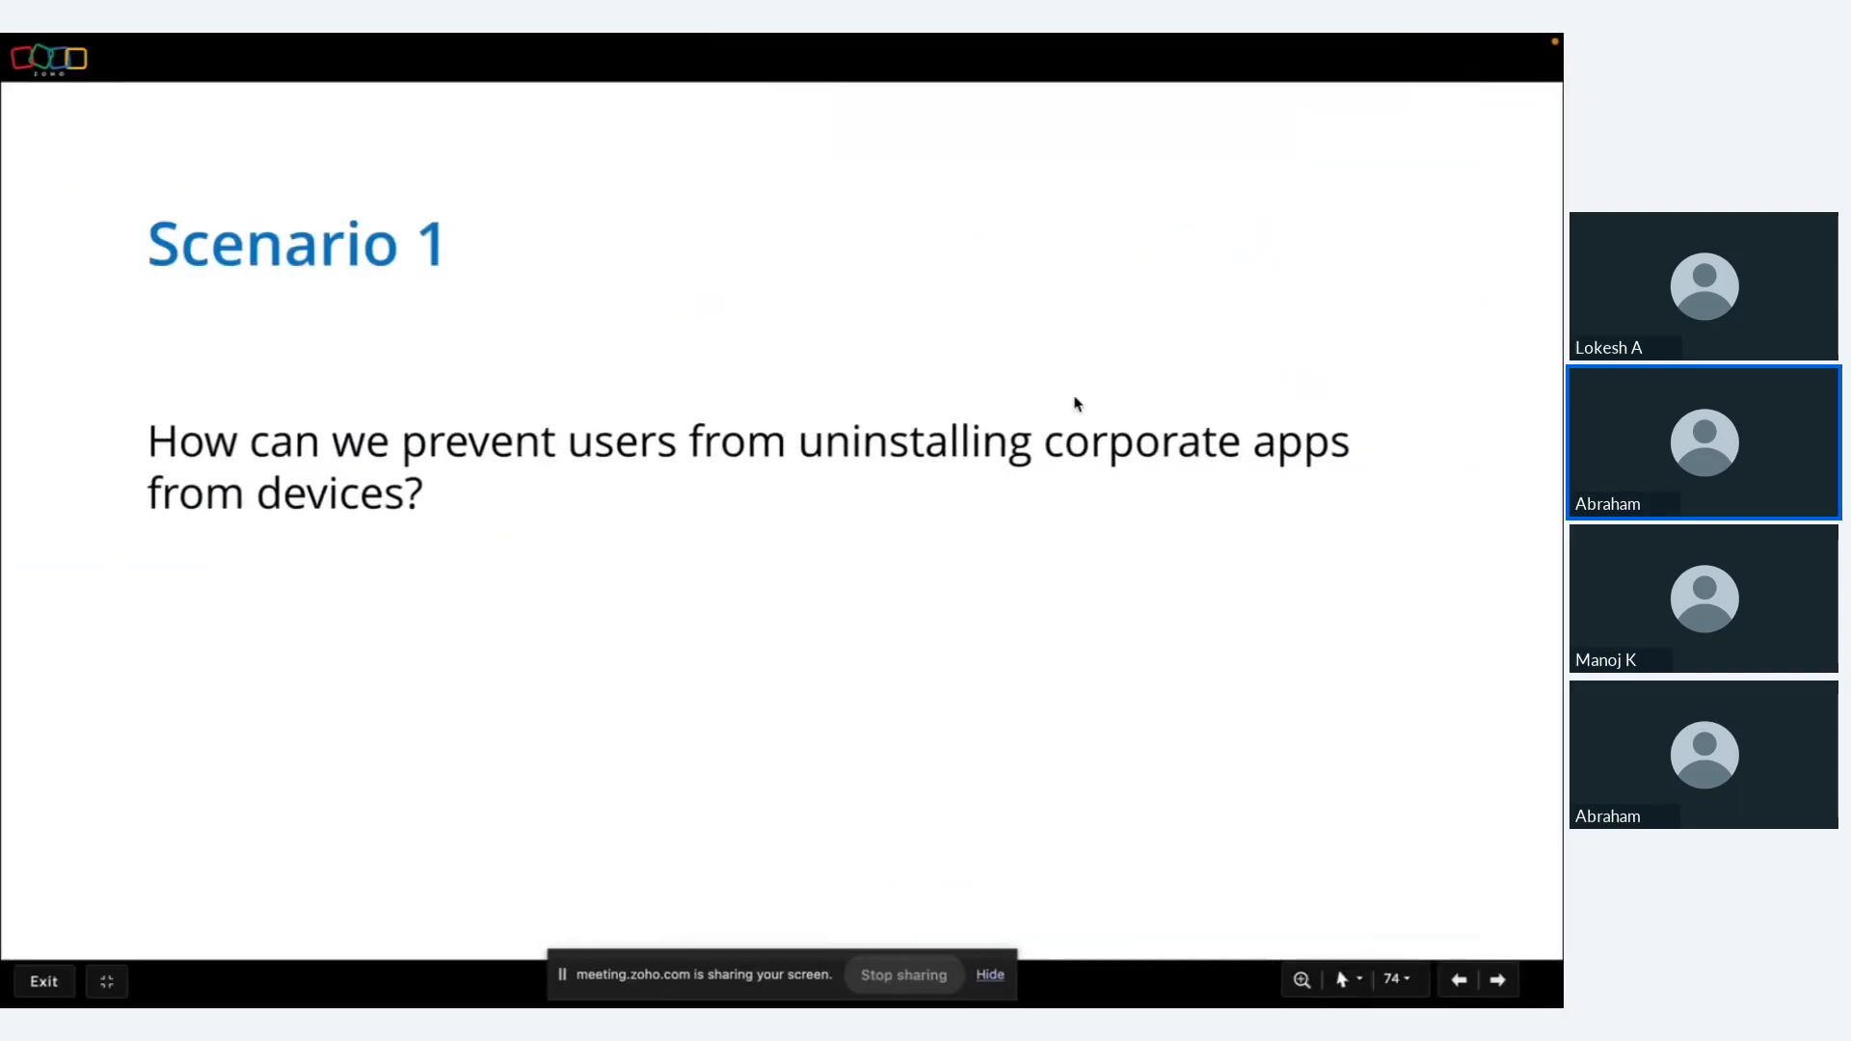
{"action": "key", "text": "Right"}
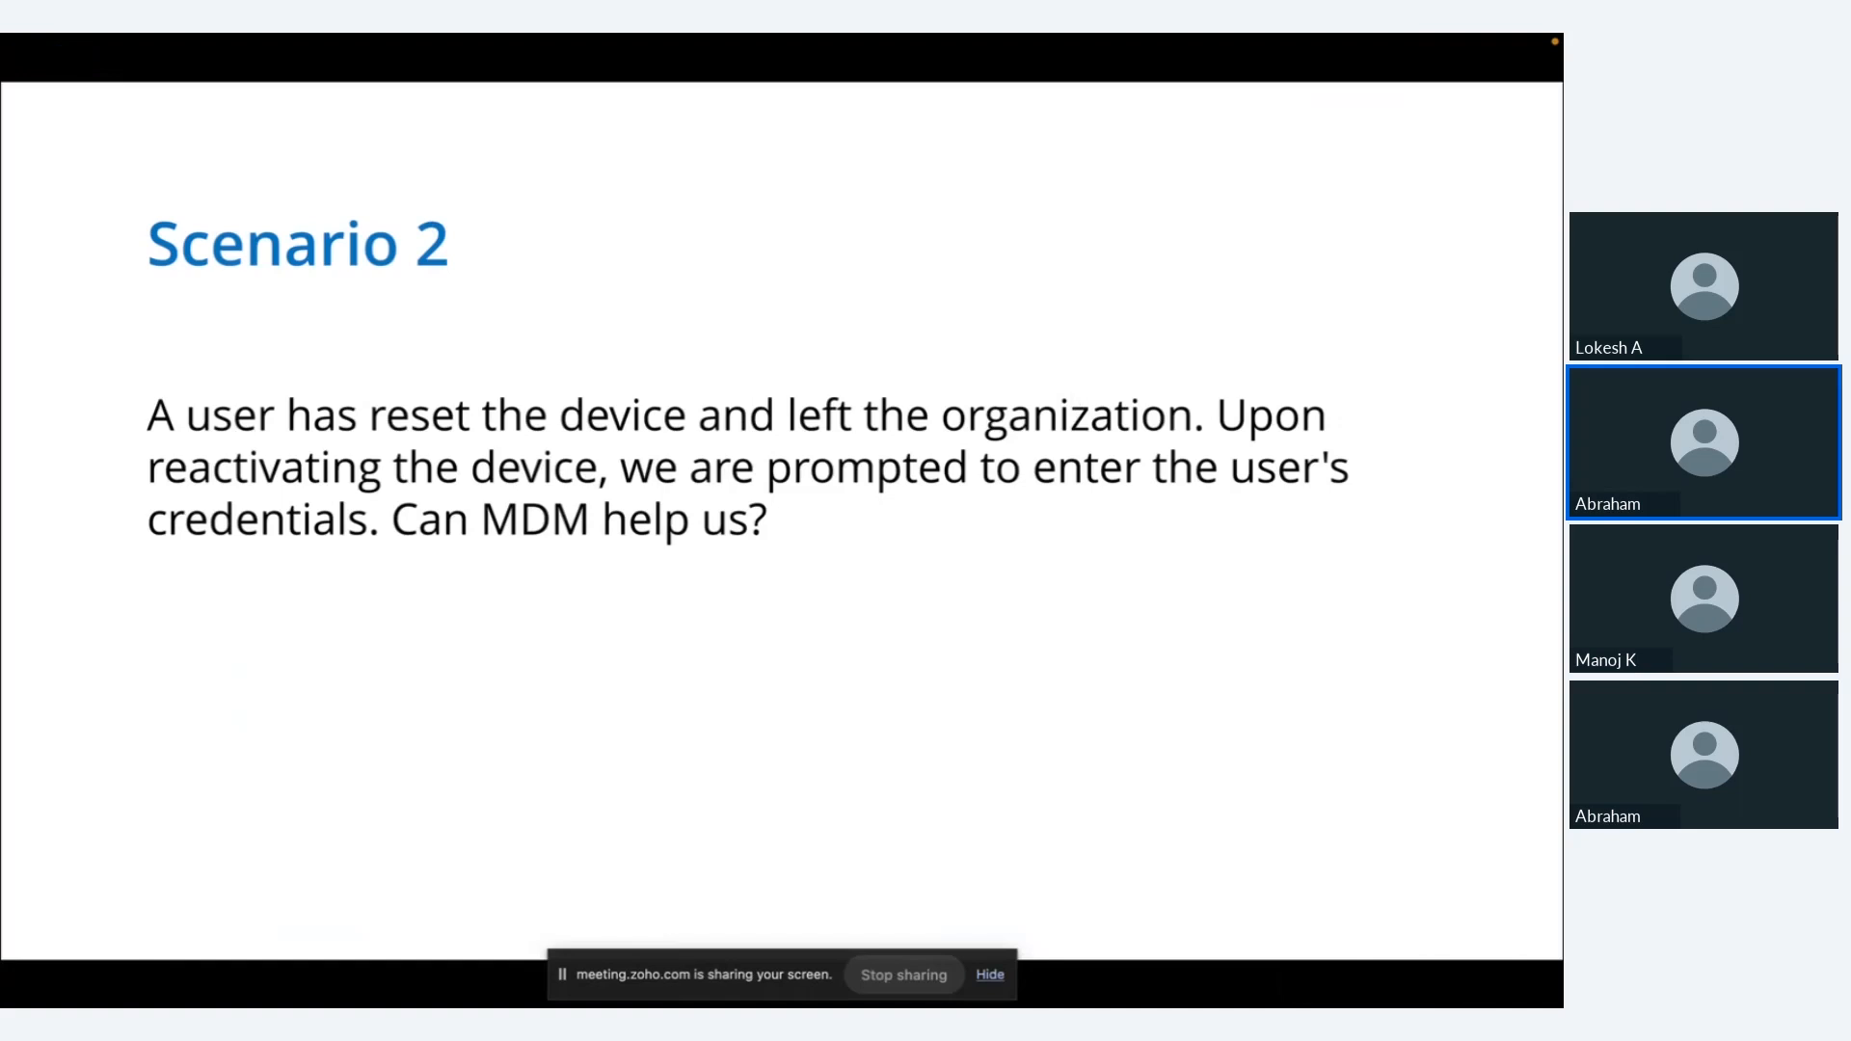
{"action": "key", "text": "ctrl+Left"}
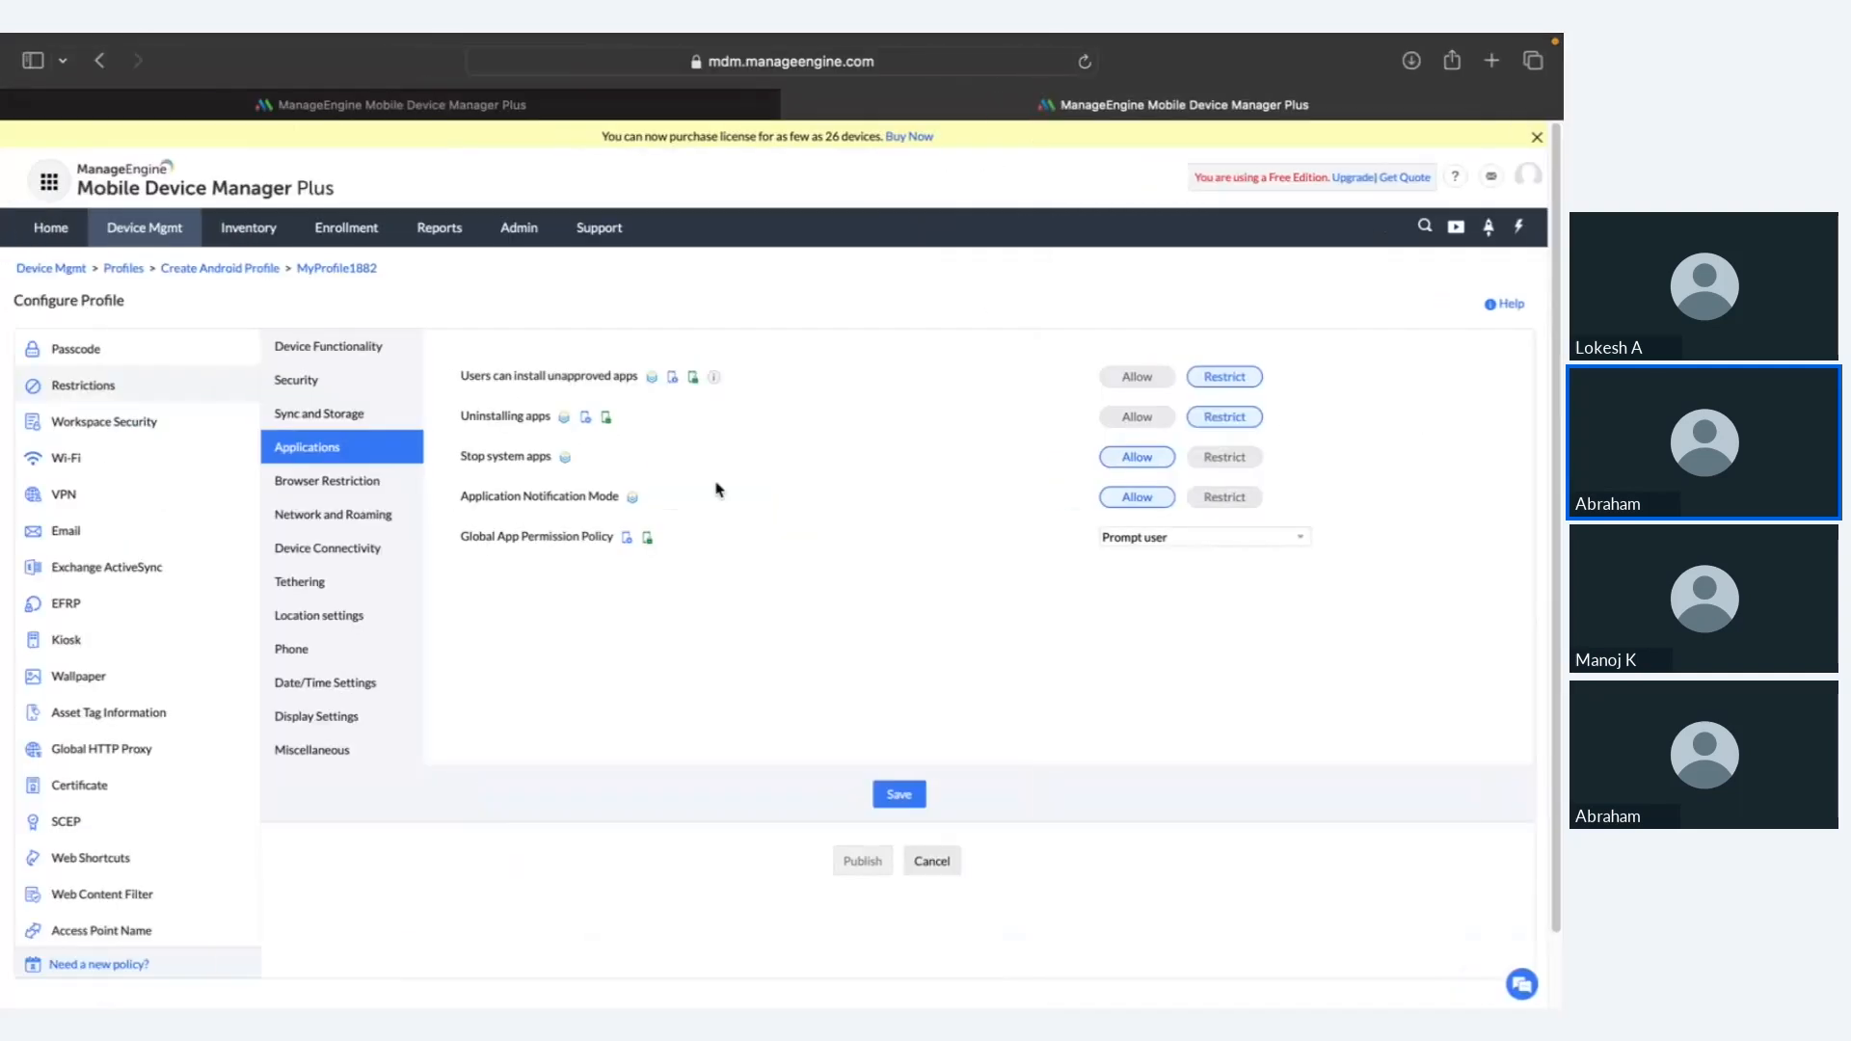
Step: Restrict Add accounts under Device Functionality, then open the profile's EFRP settings
{"action": "left_click", "coordinate": [202, 389]}
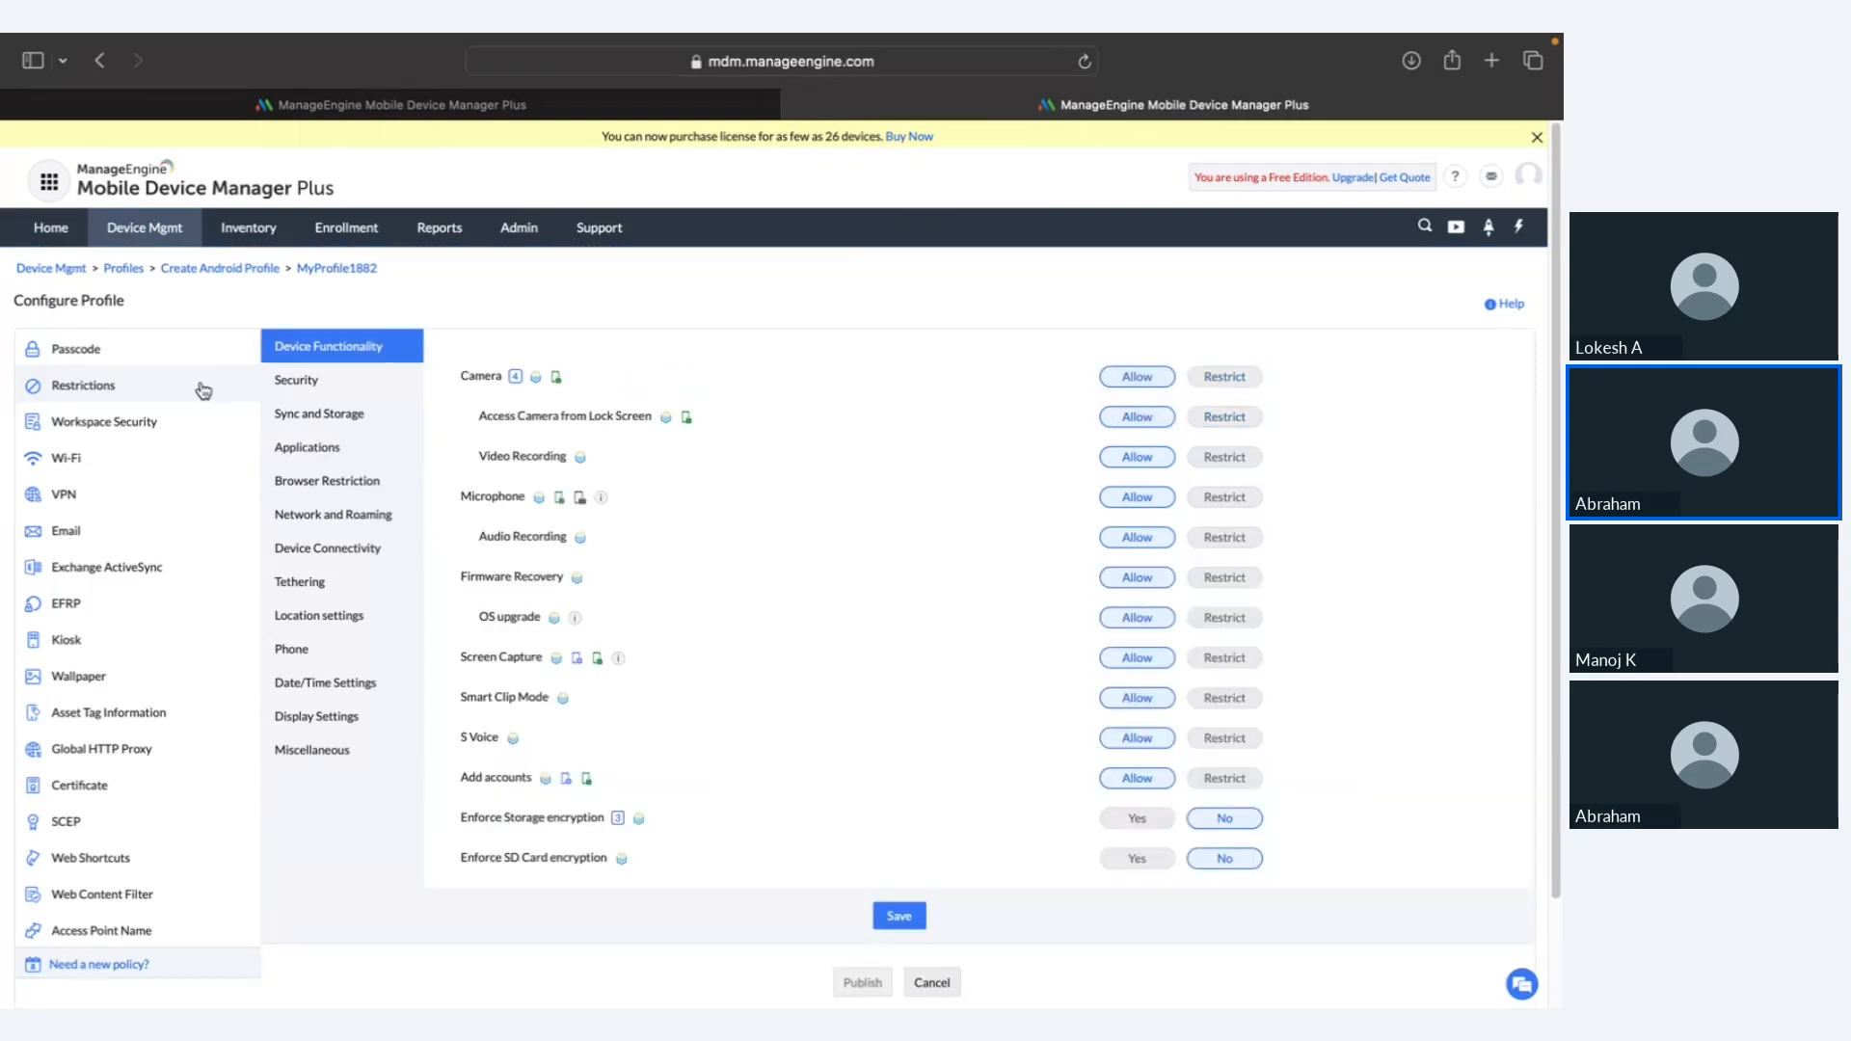
{"action": "left_click", "coordinate": [297, 392]}
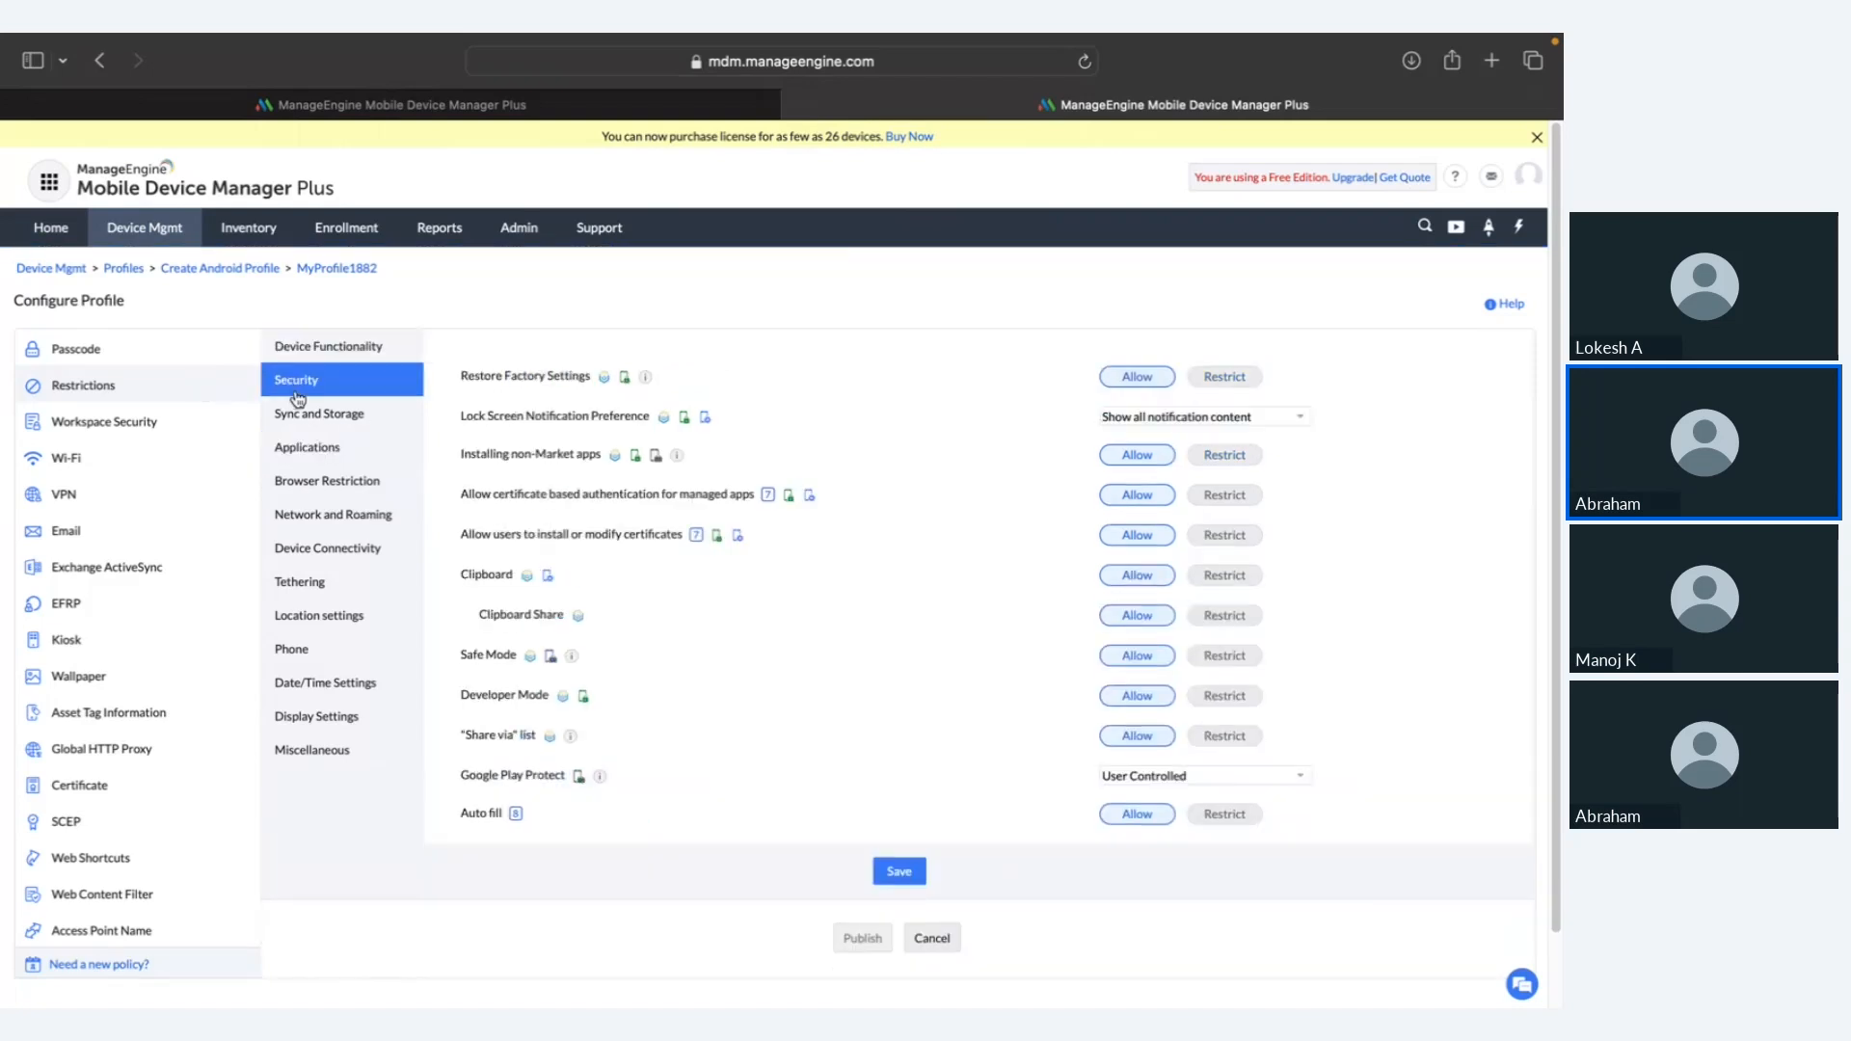
{"action": "left_click", "coordinate": [332, 353]}
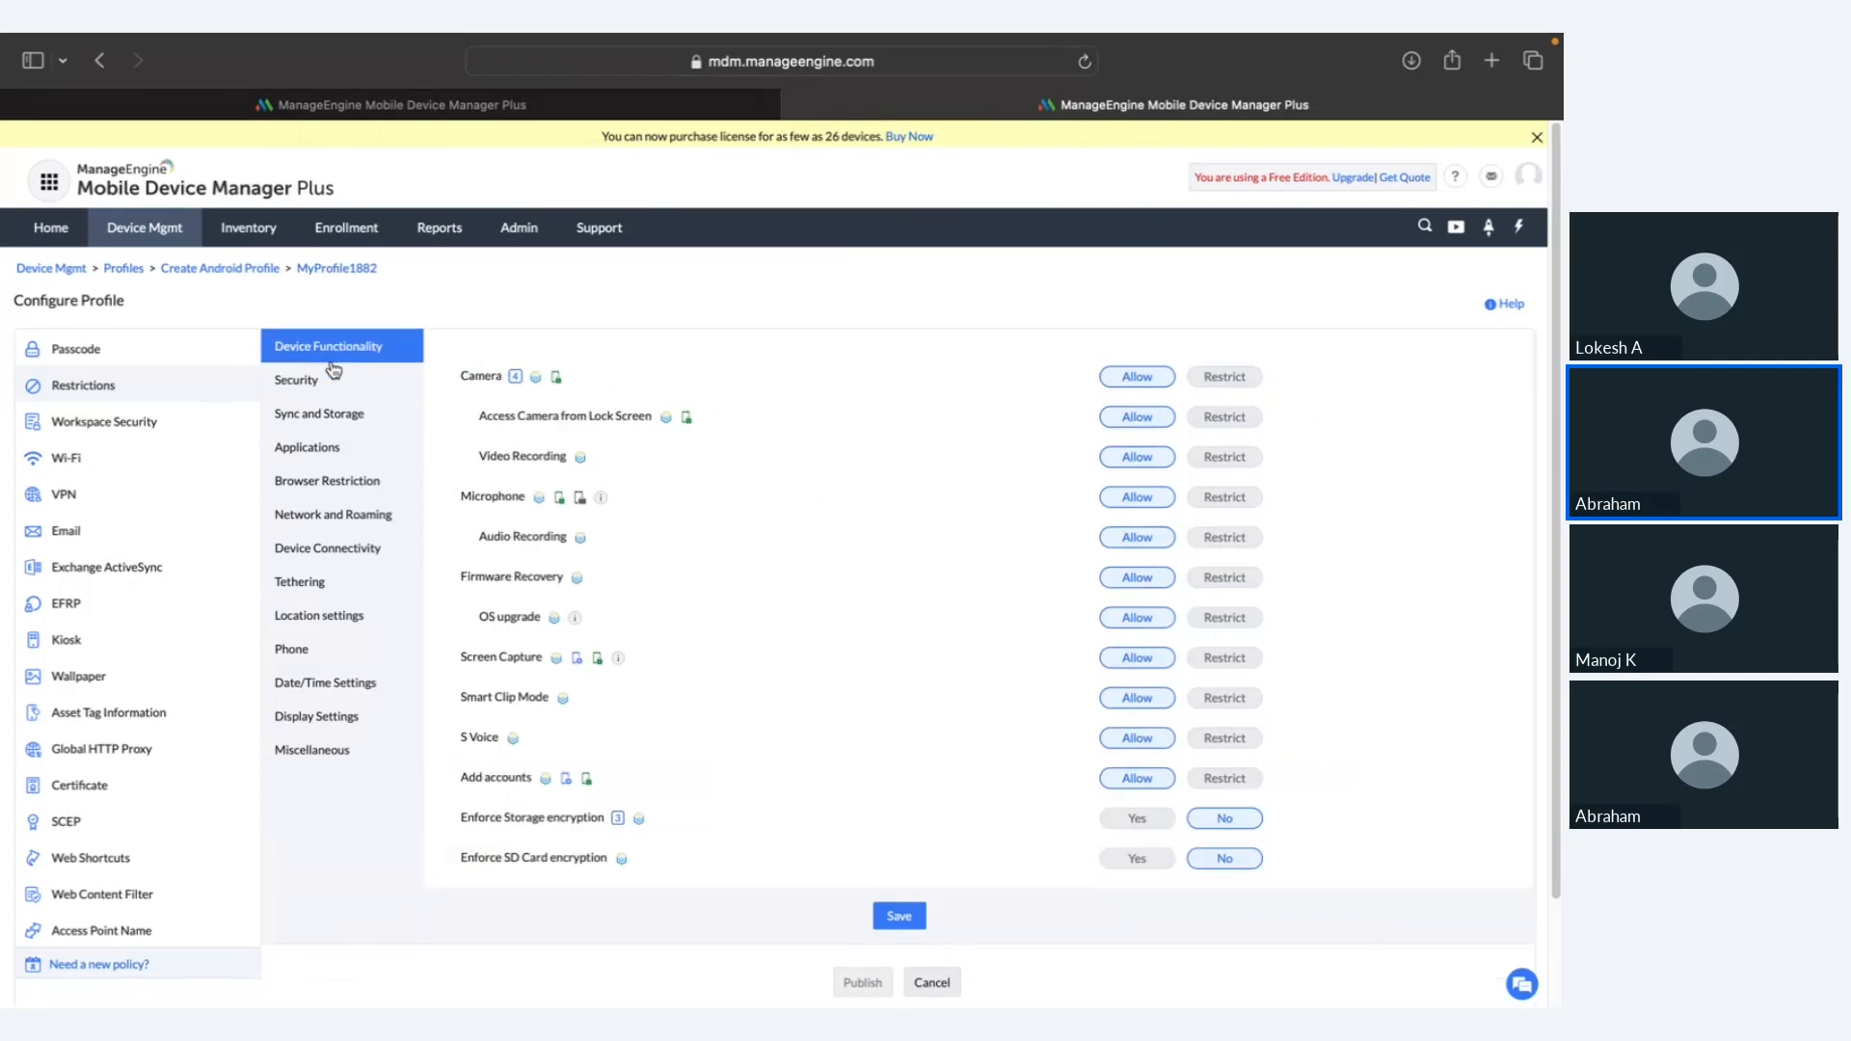
{"action": "triple_click", "coordinate": [492, 771]}
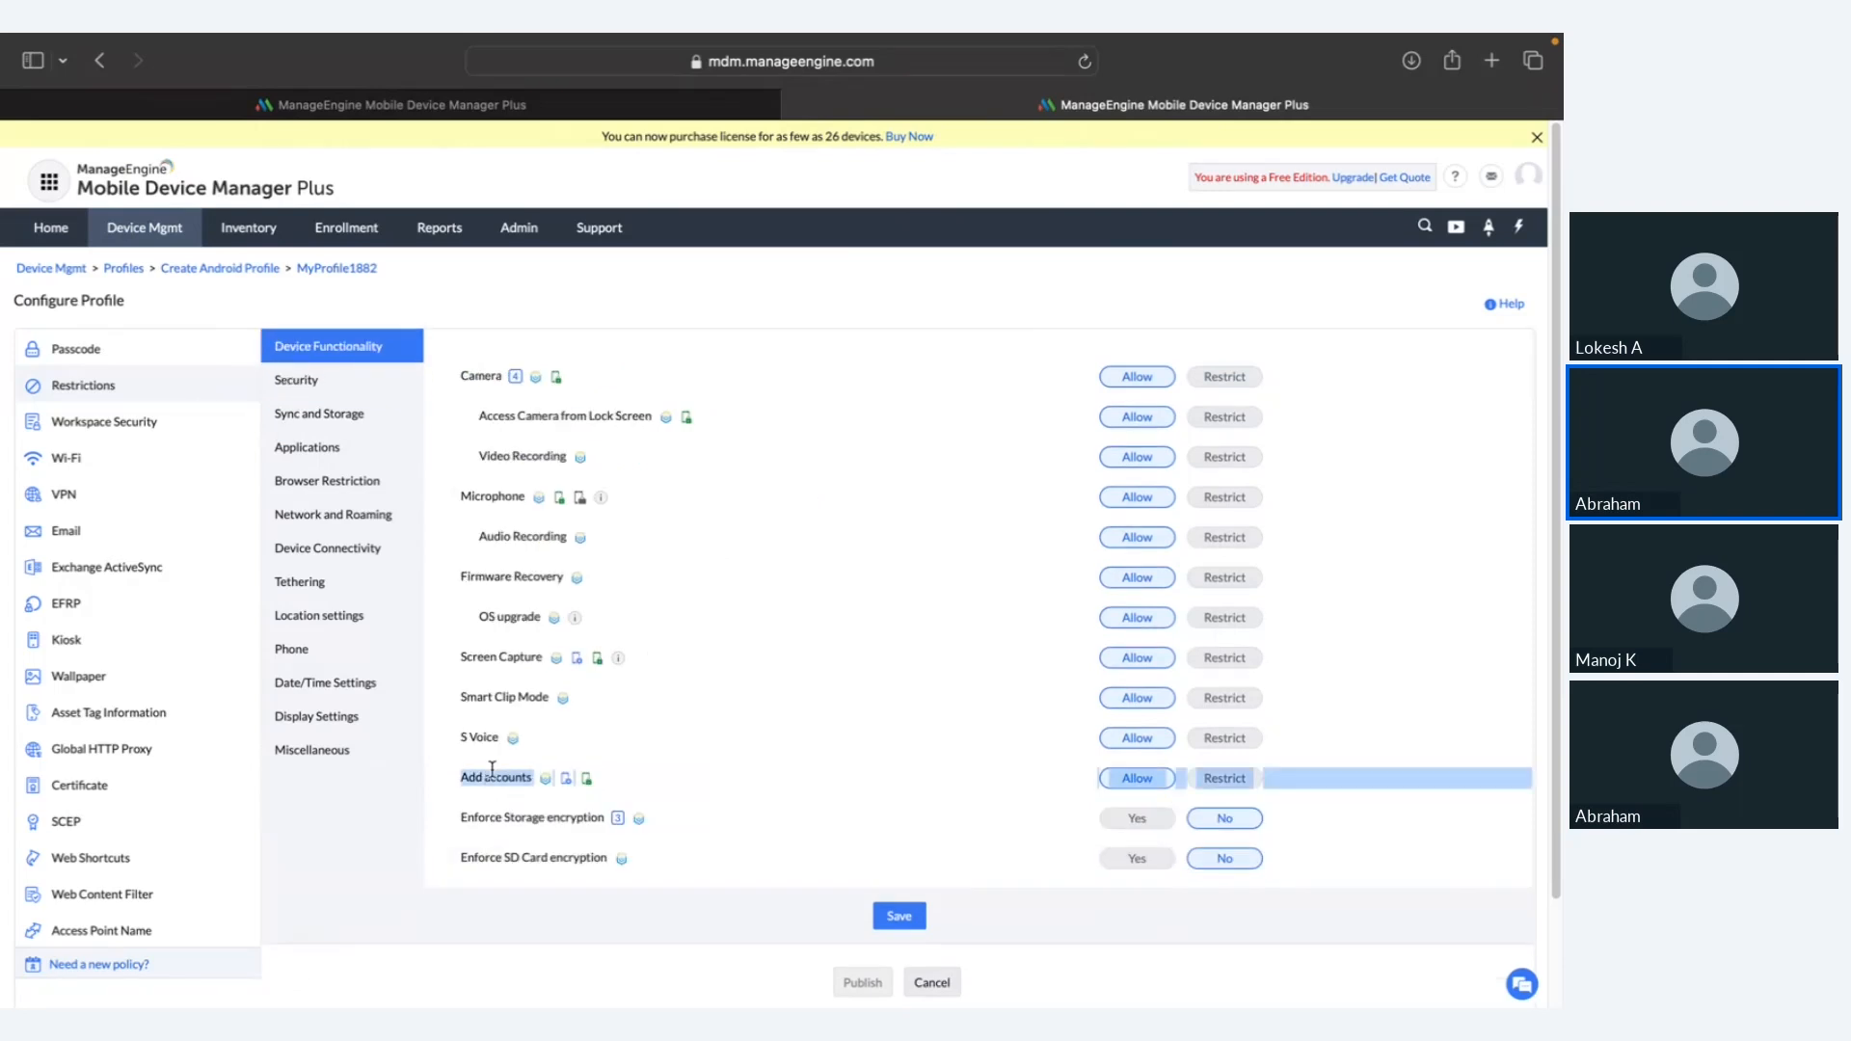
{"action": "left_click", "coordinate": [1226, 781]}
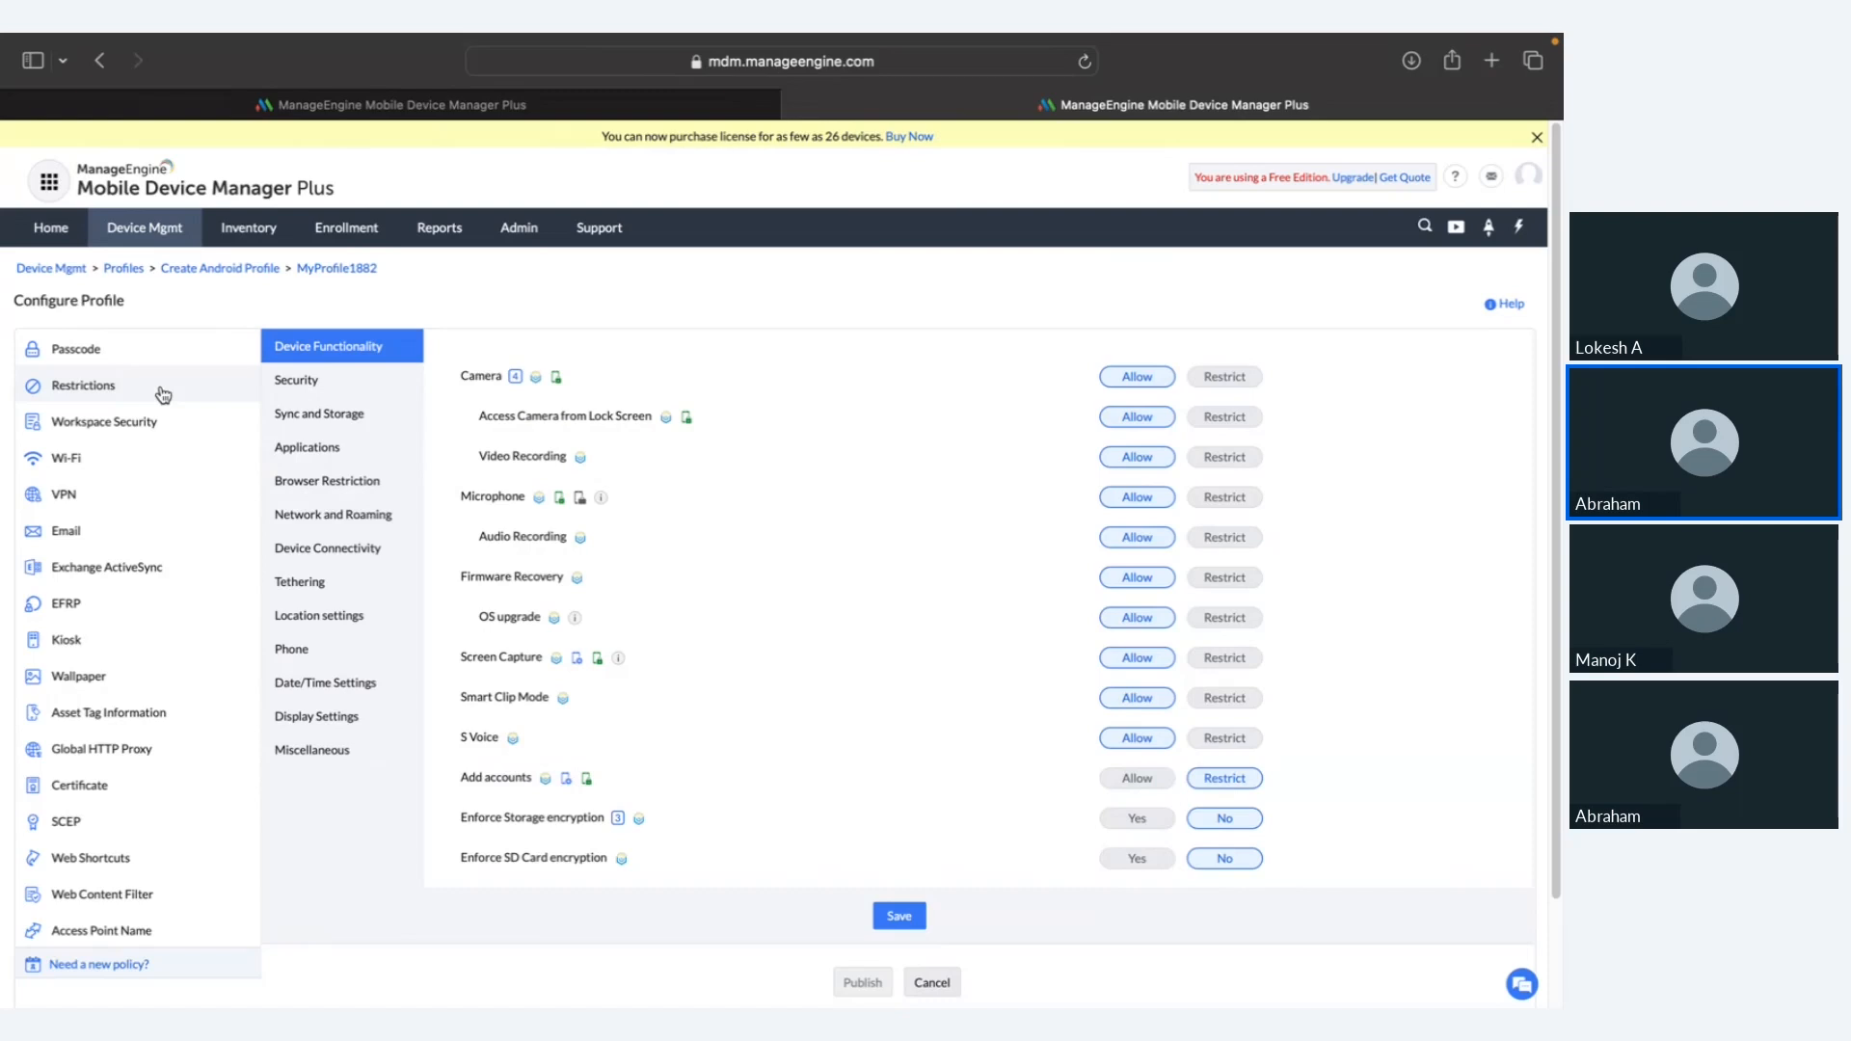
{"action": "left_click", "coordinate": [122, 611]}
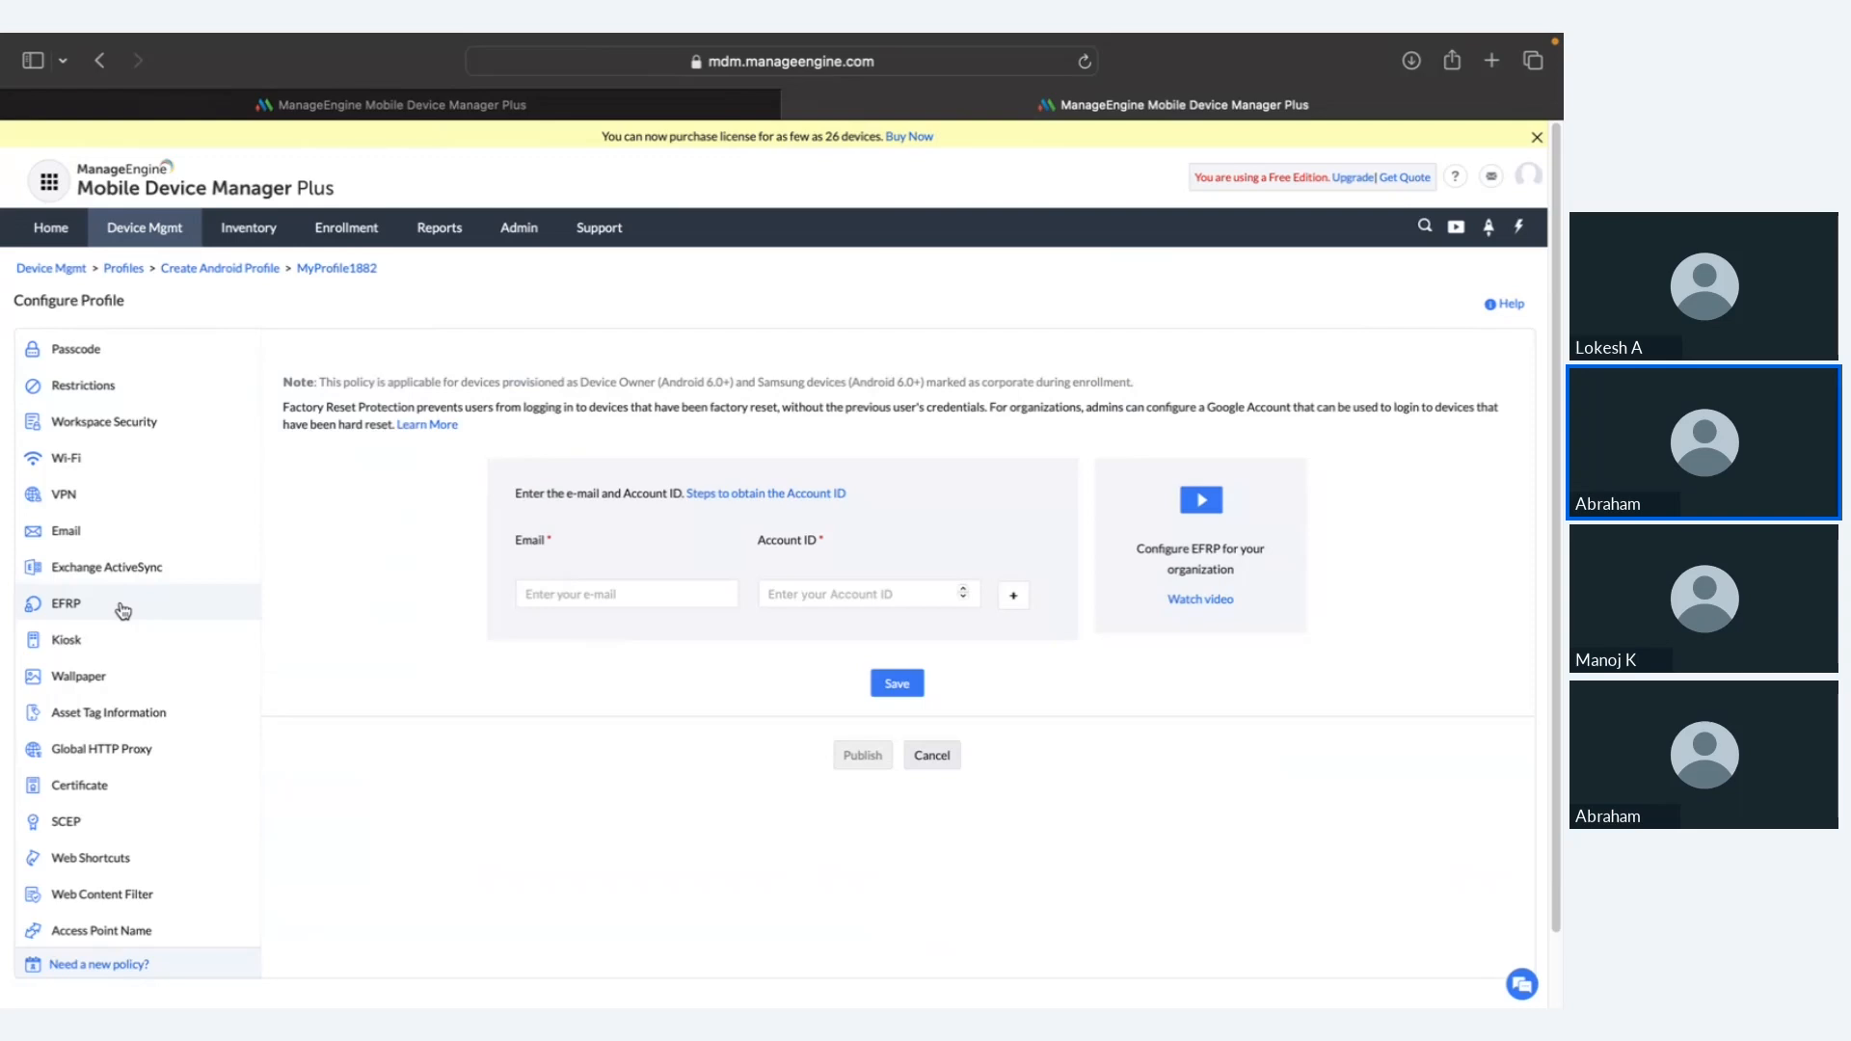
Step: Leave the EFRP e-mail and Account ID fields blank so both show required errors, then switch to the slides
{"action": "left_click", "coordinate": [644, 588]}
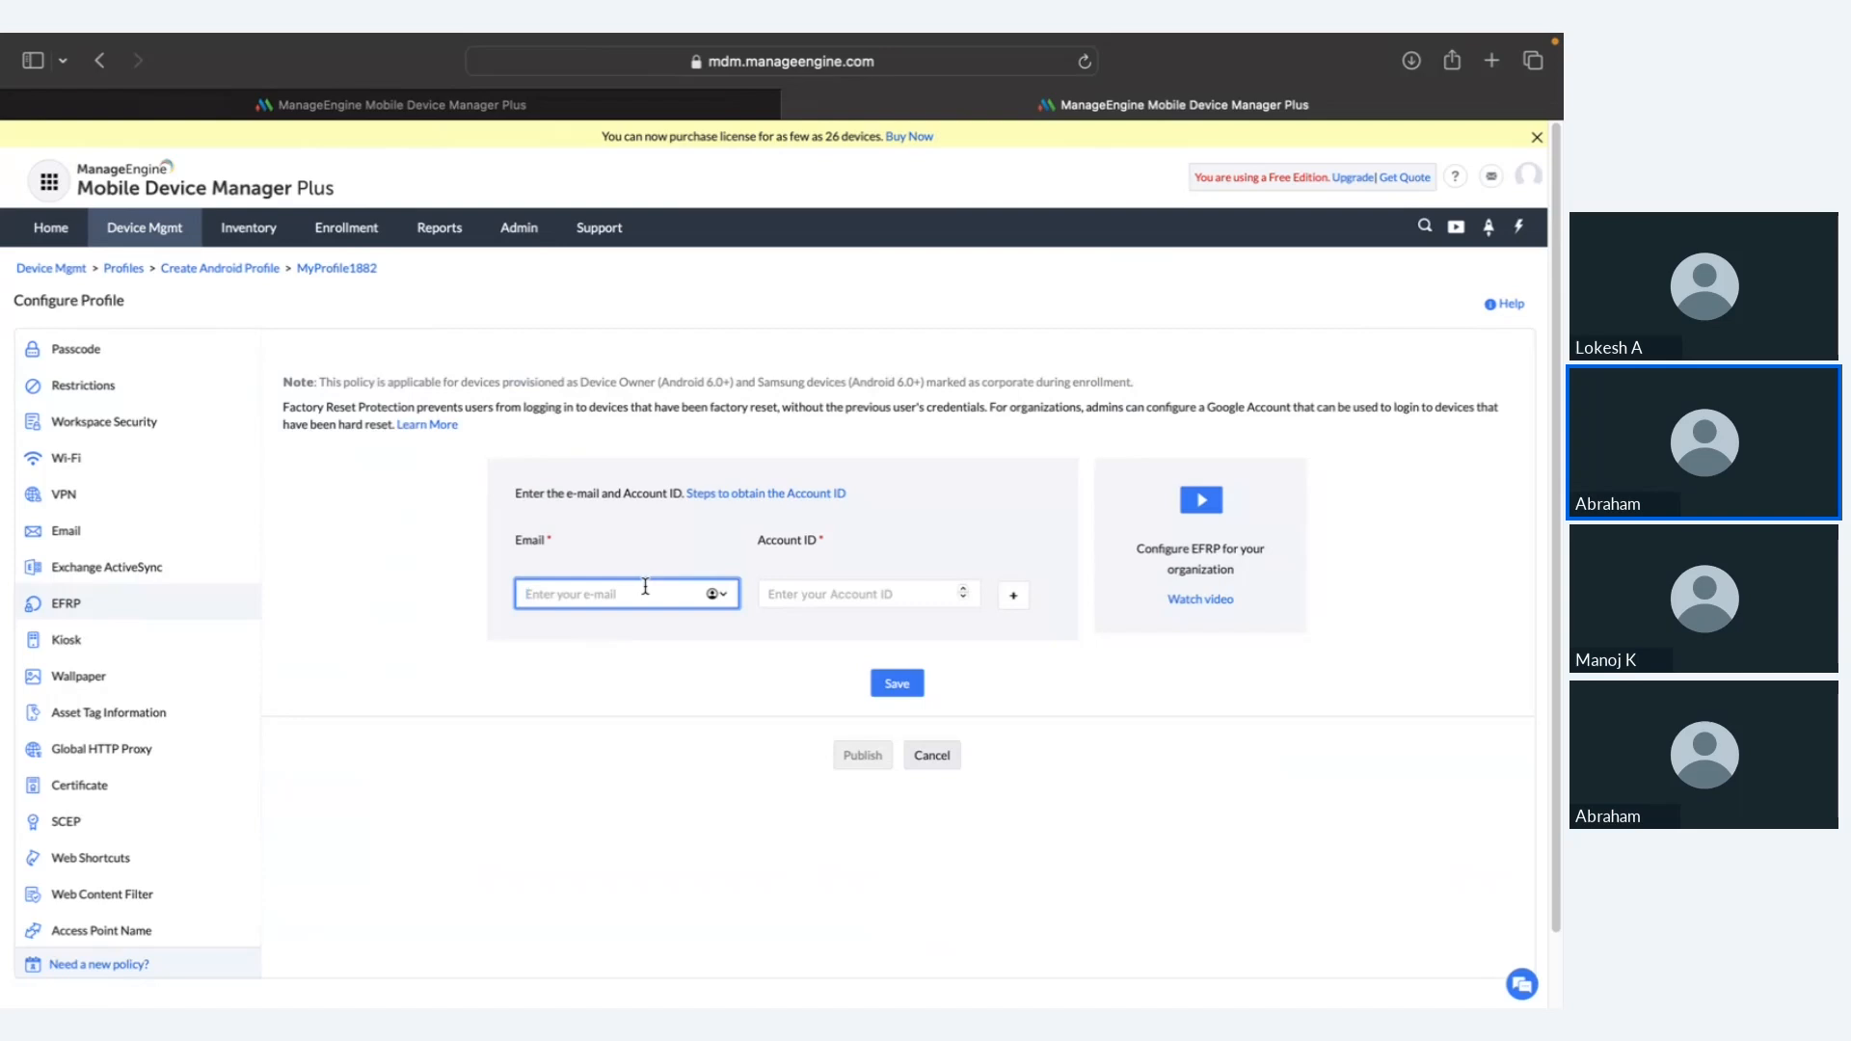
{"action": "left_click", "coordinate": [842, 594]}
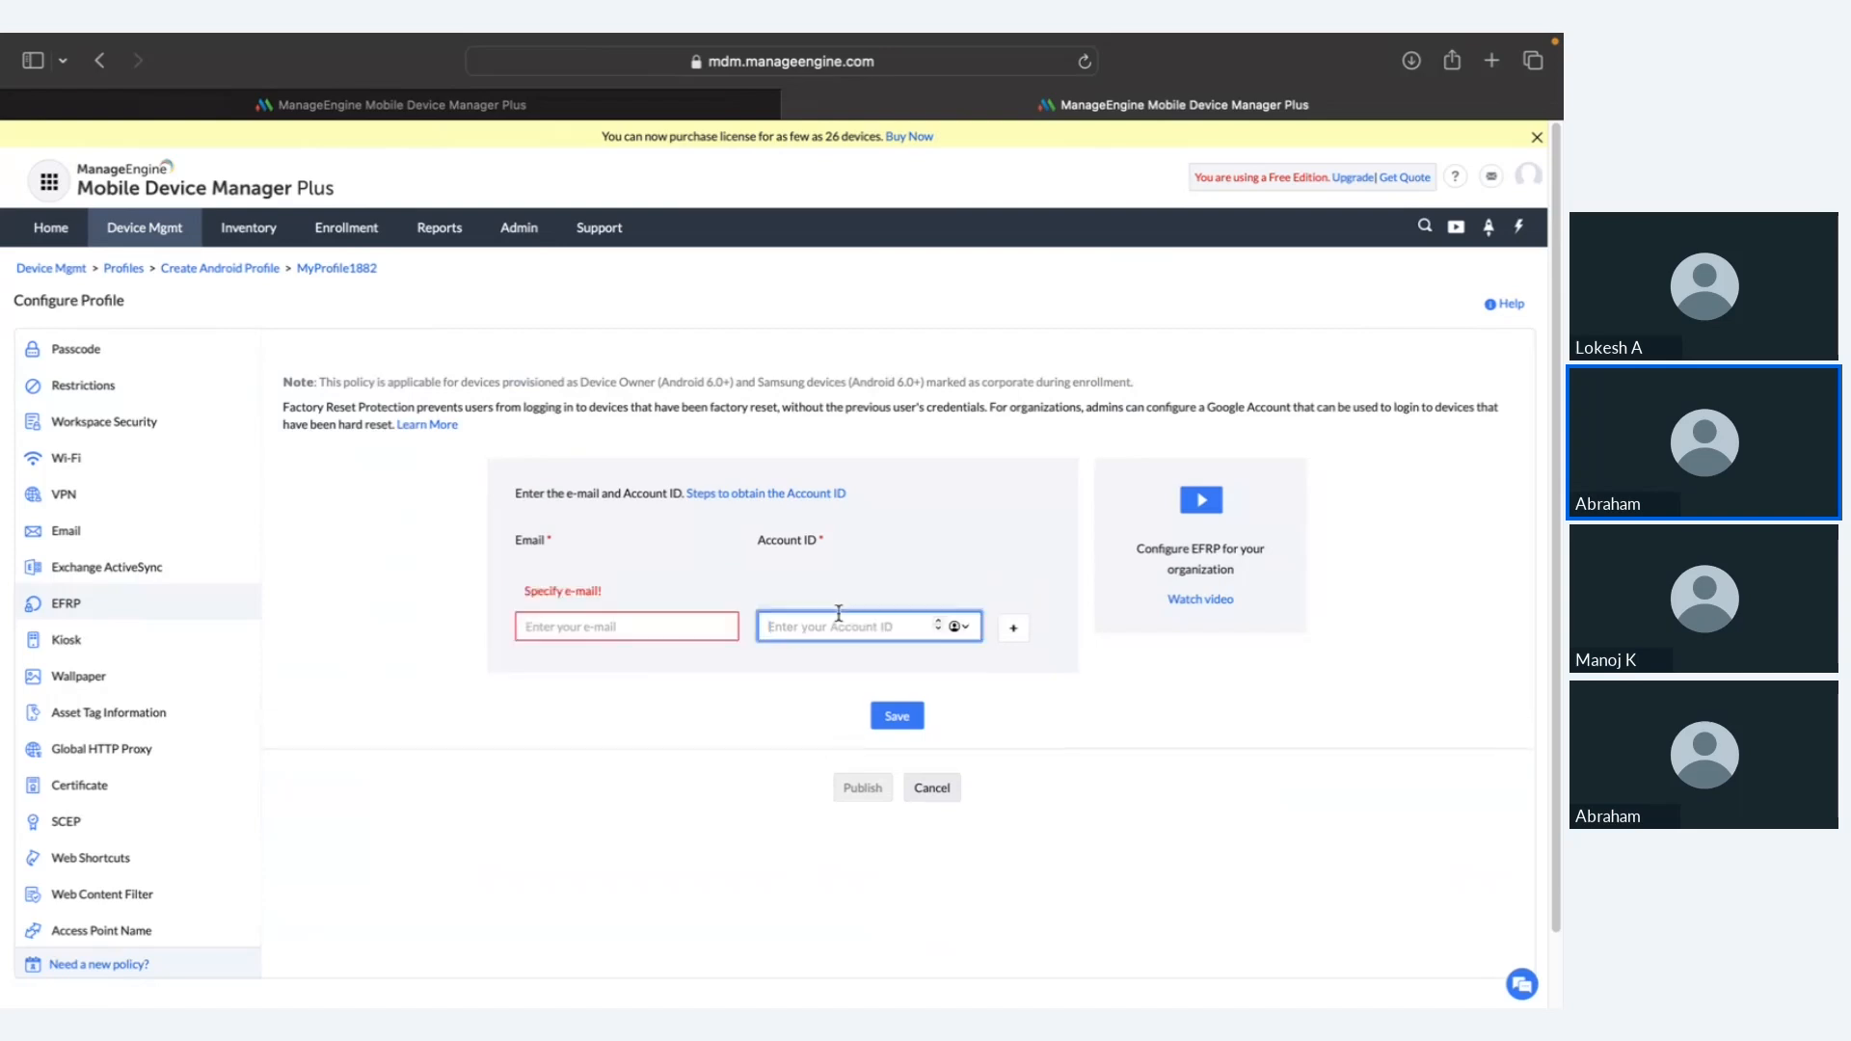
{"action": "left_click", "coordinate": [837, 597]}
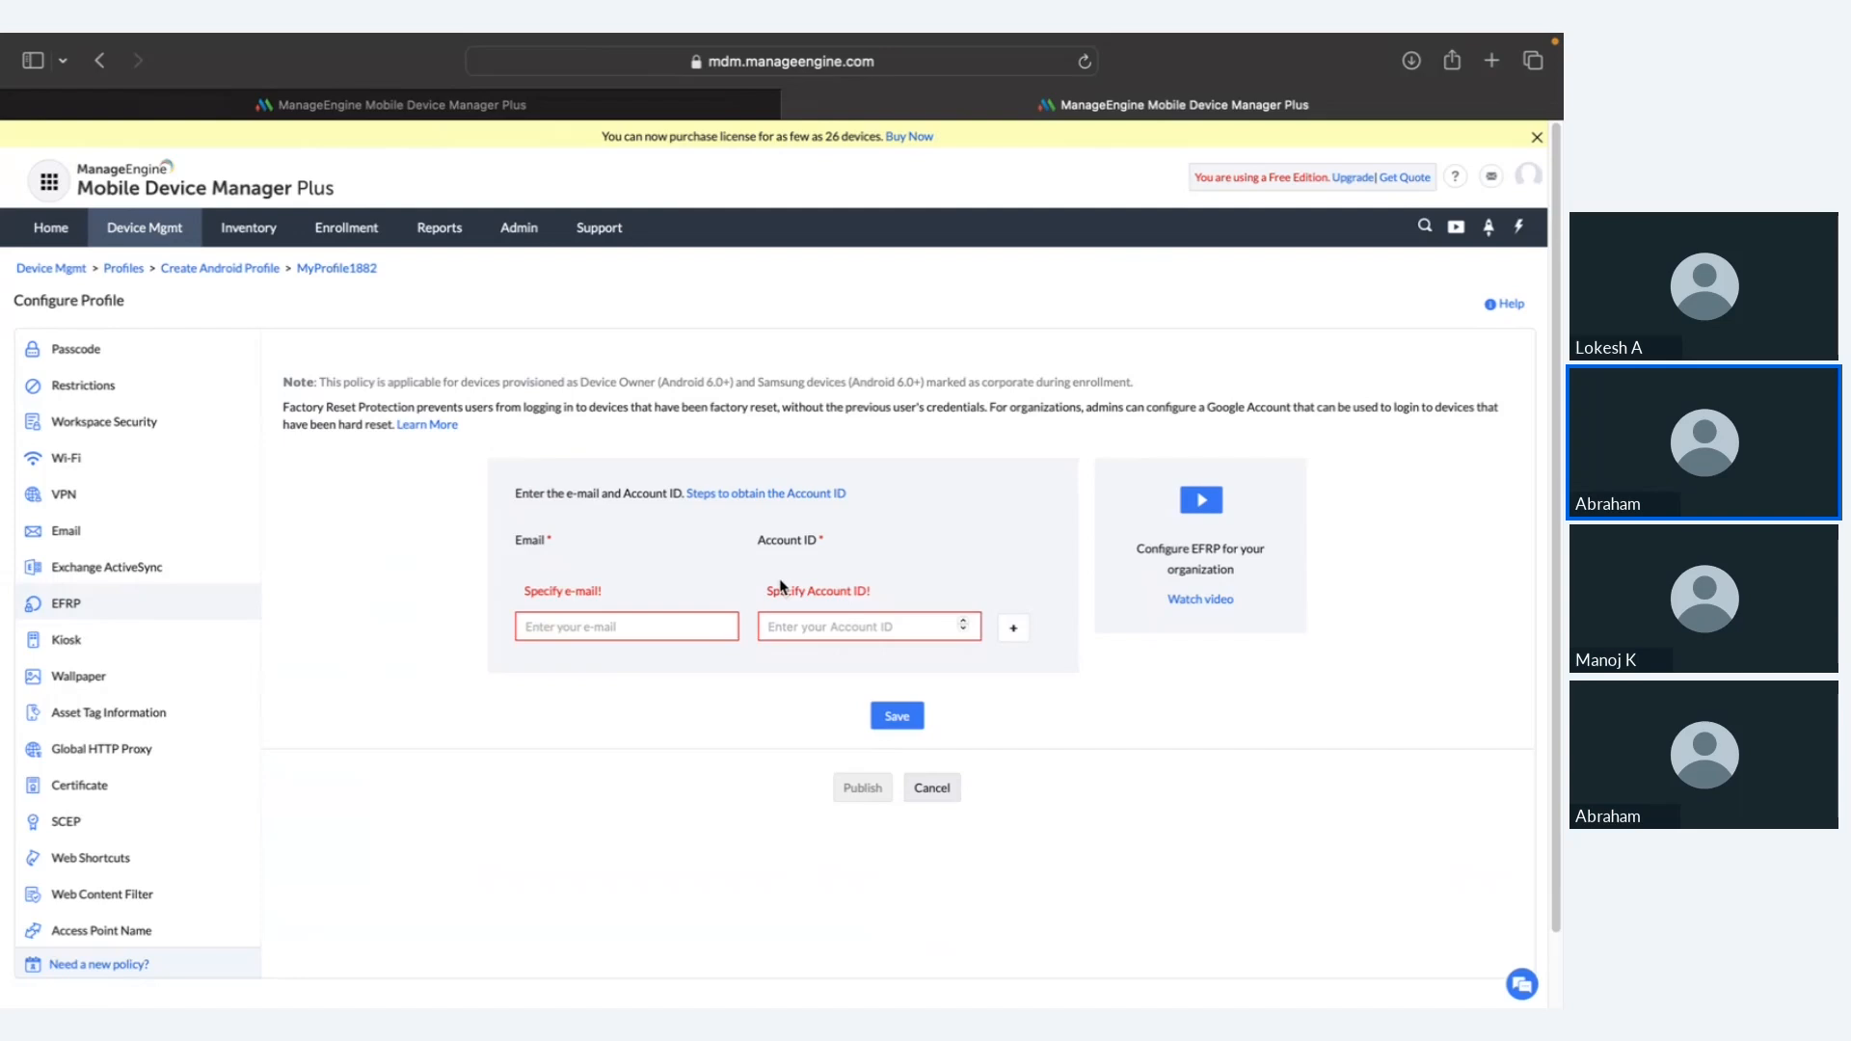
{"action": "key", "text": "ctrl+Left"}
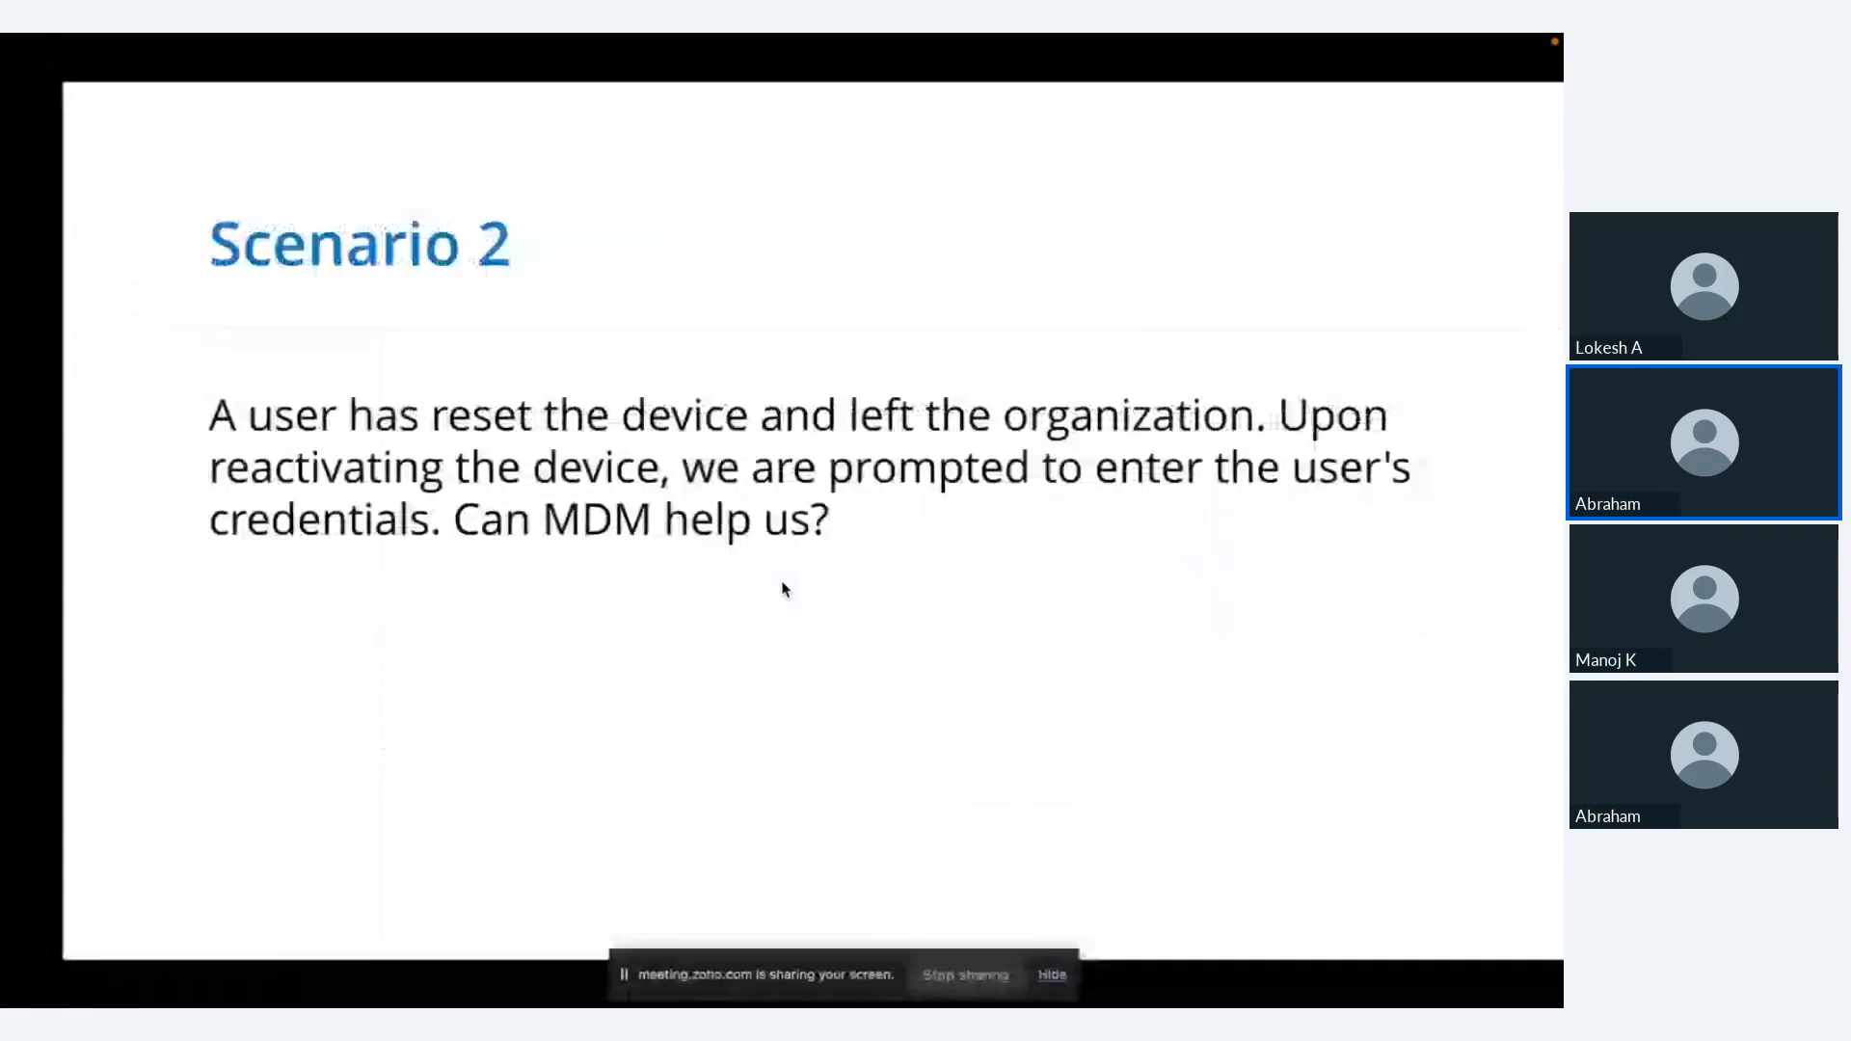
Step: Advance to the Scenario 3 slide on keeping Android locations on, then return to the EFRP page
{"action": "key", "text": "Right"}
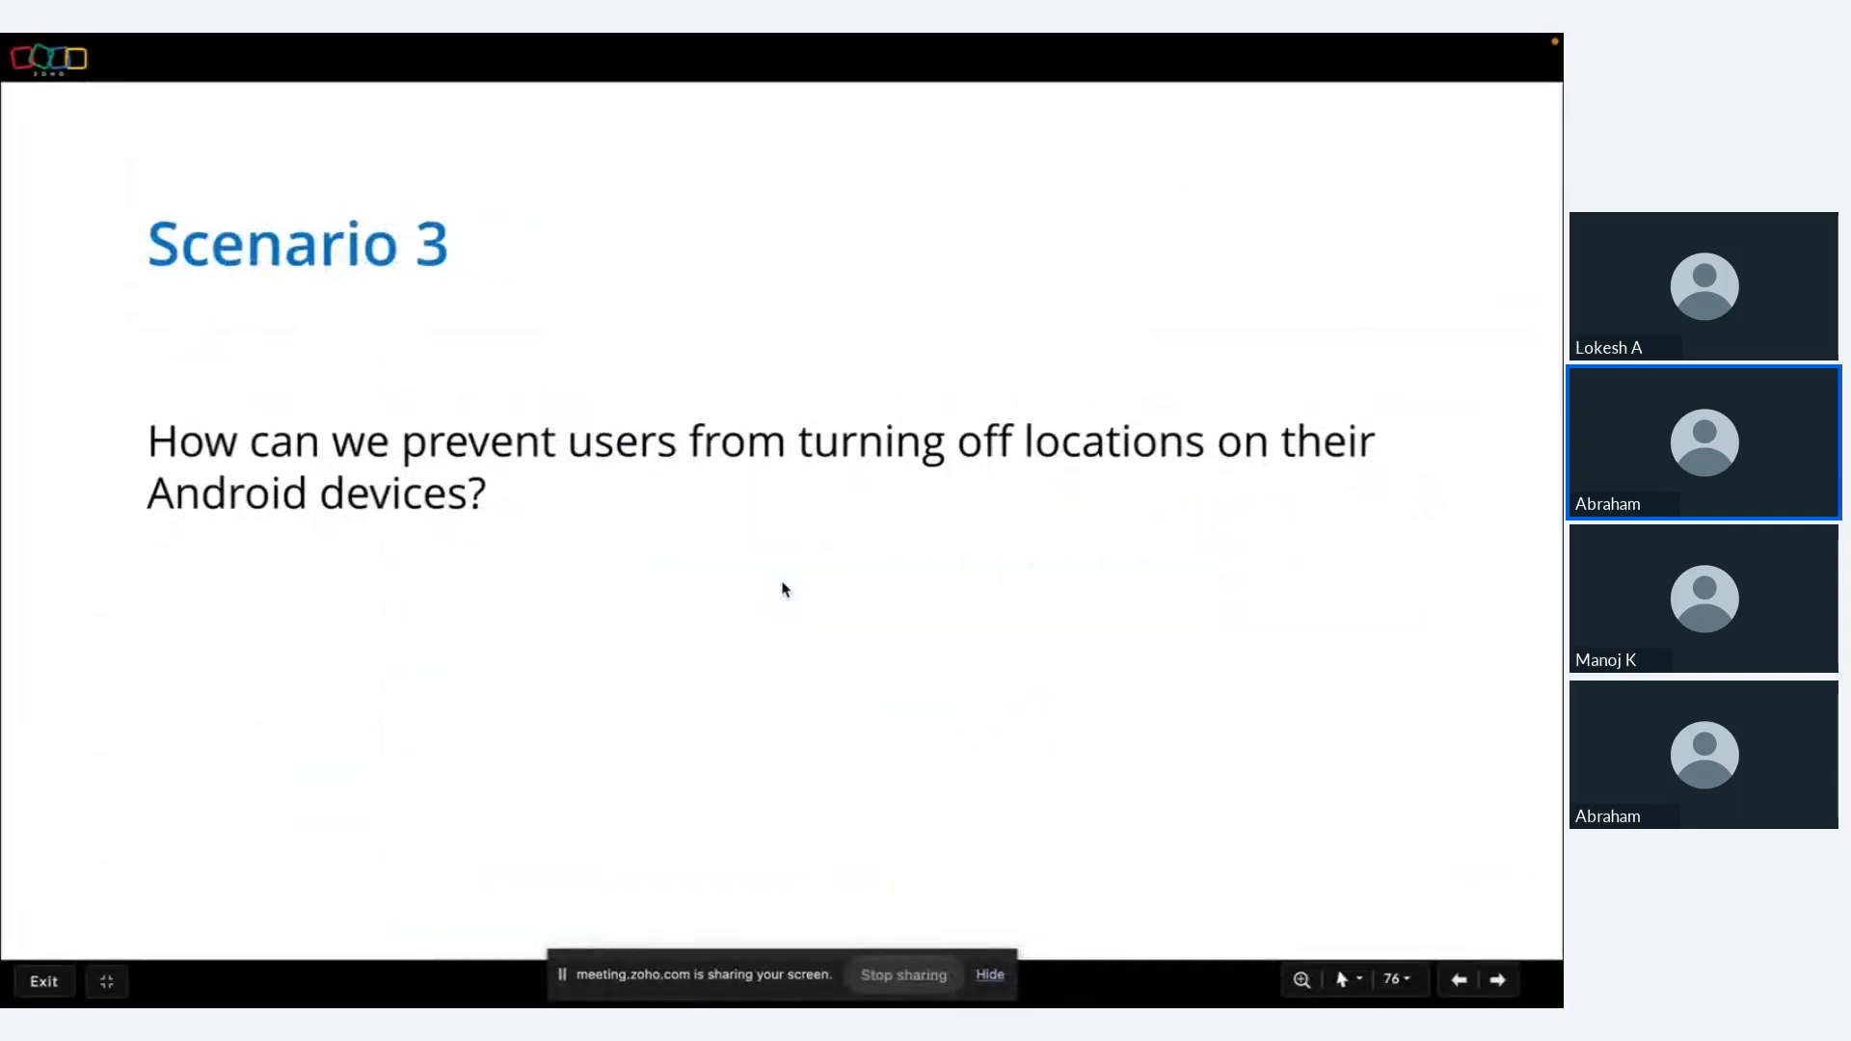
{"action": "key", "text": "ctrl+Left"}
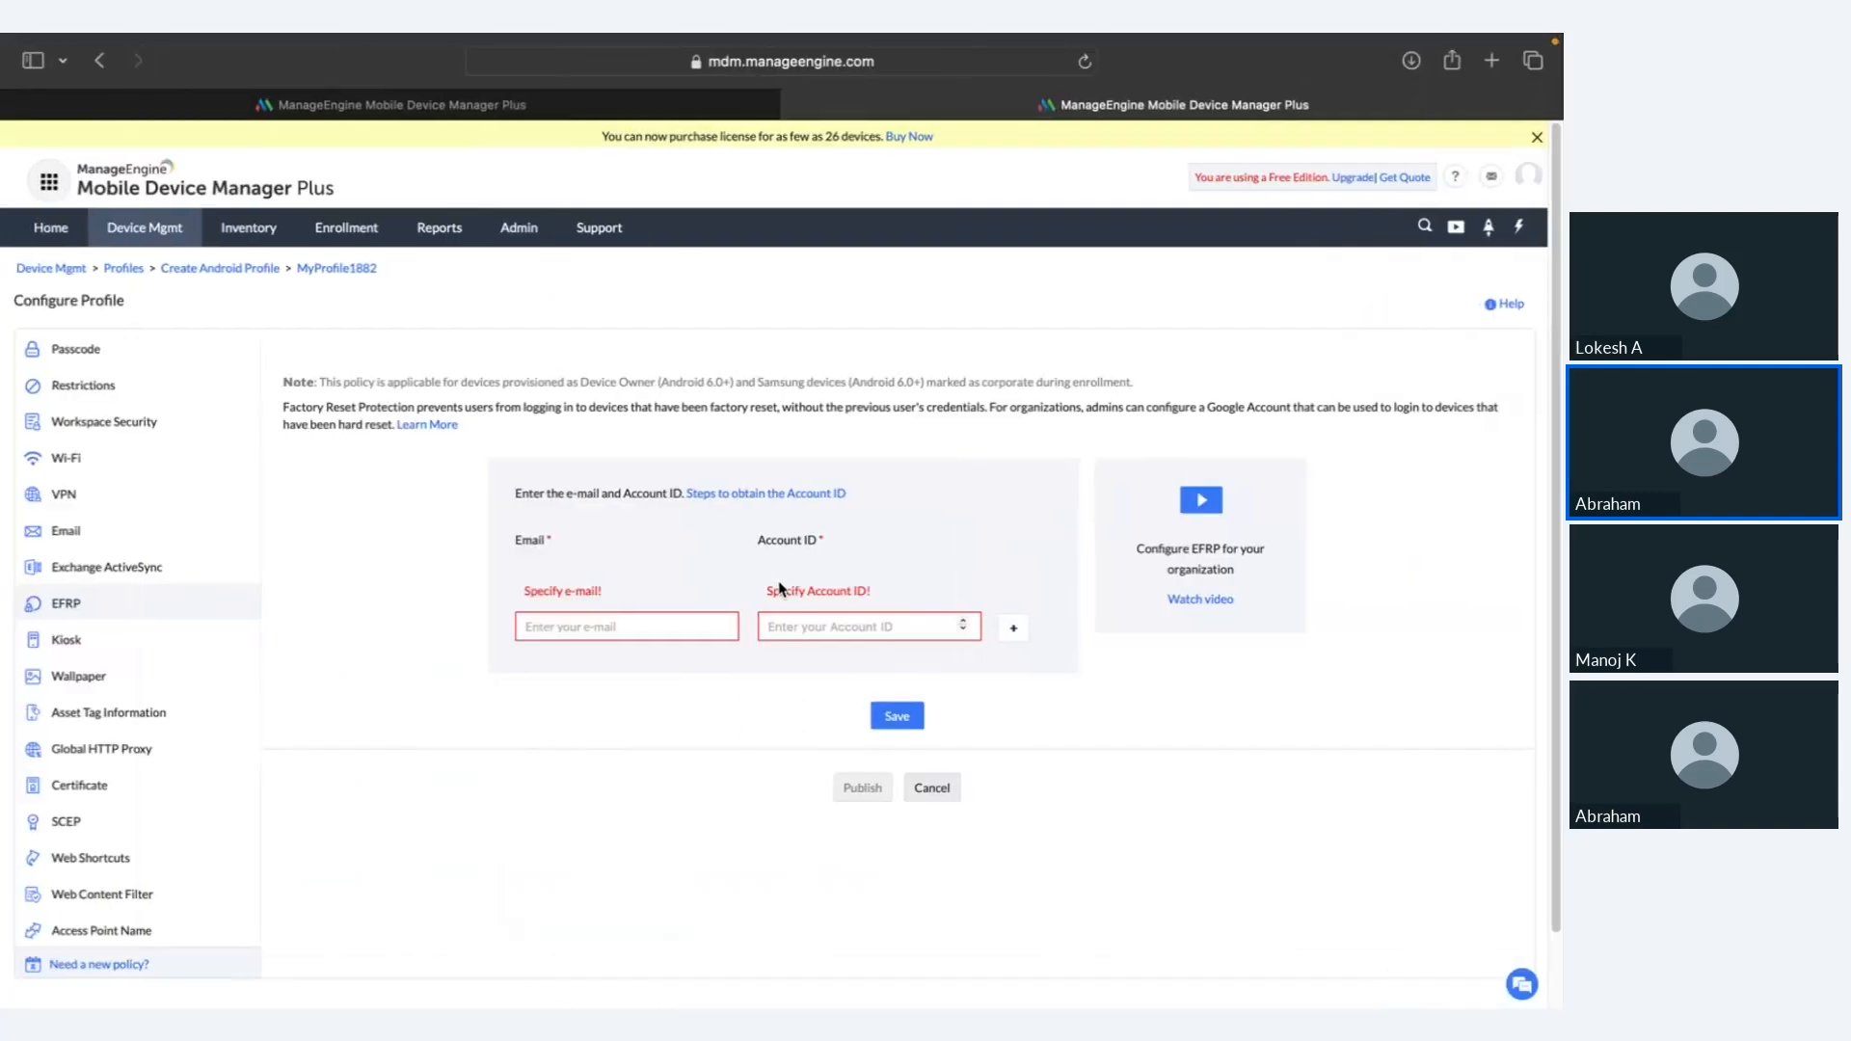
Step: Set Restrictions > Location services to Always On, accept the warning, and swipe back to Scenario 3
{"action": "left_click", "coordinate": [155, 383]}
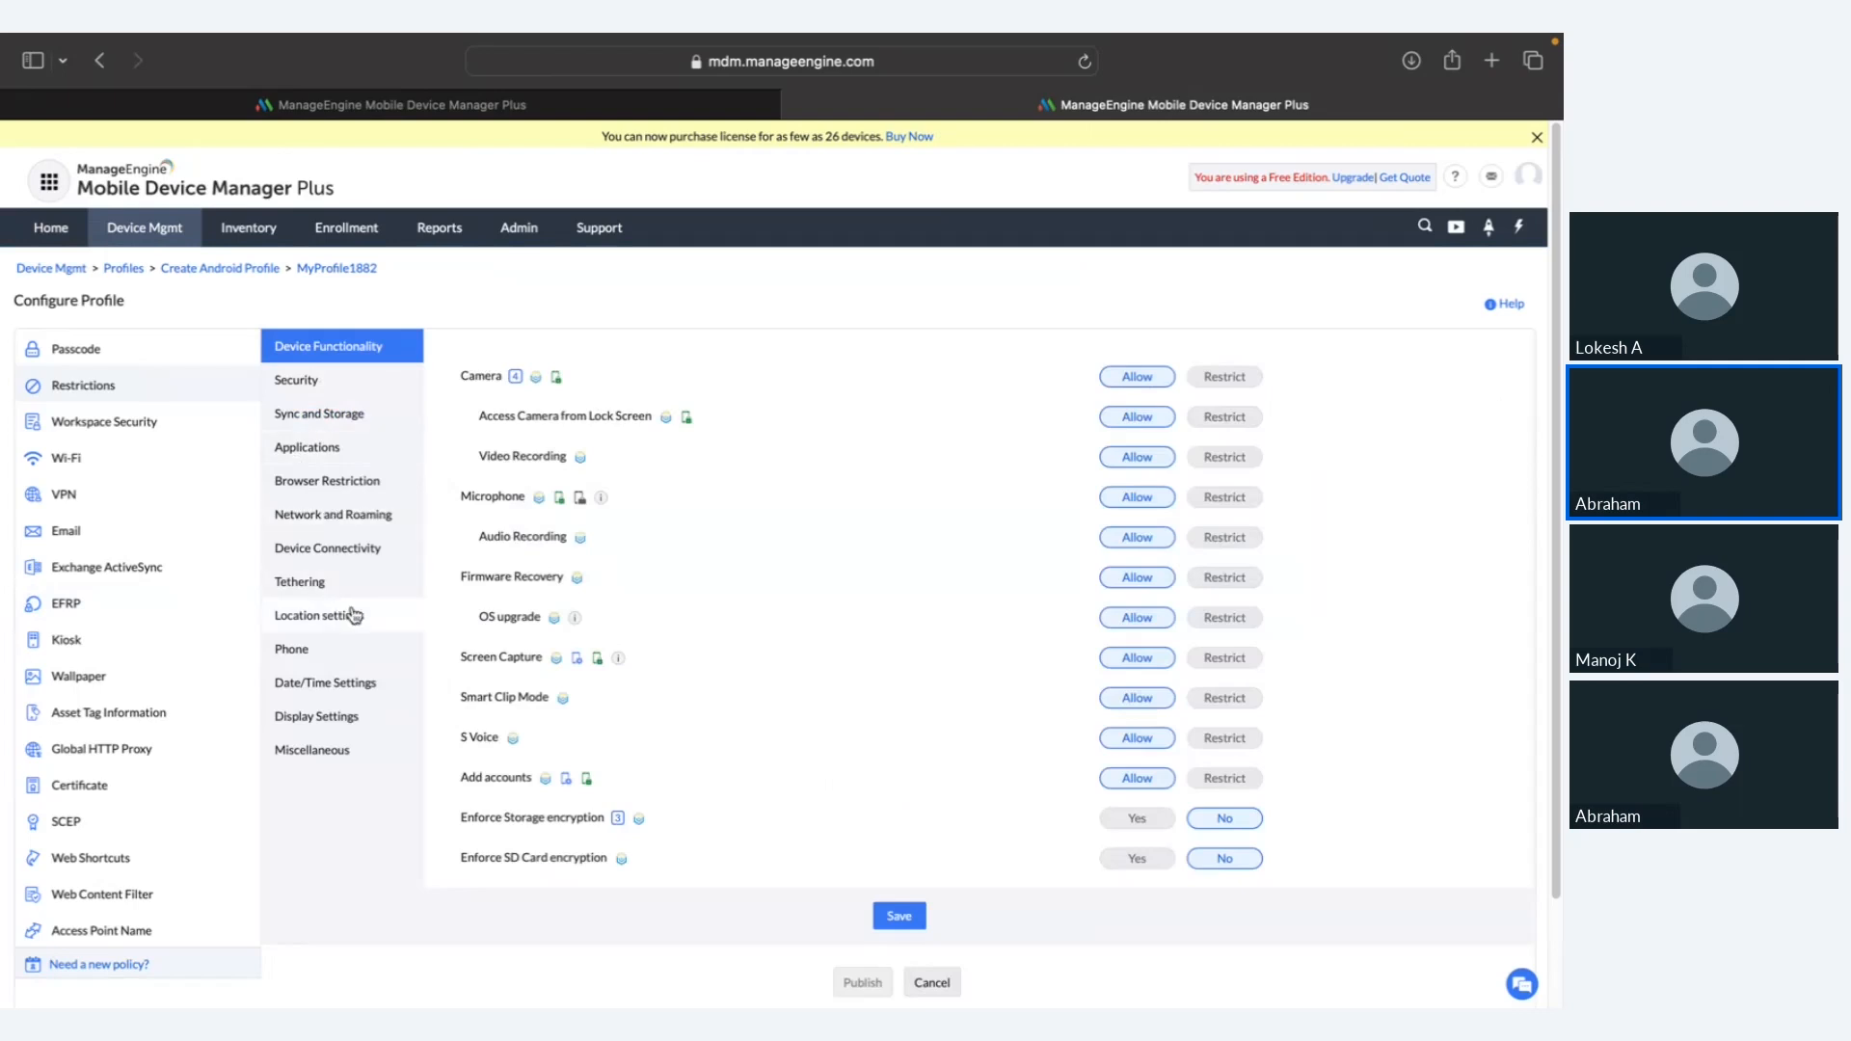
{"action": "left_click", "coordinate": [376, 618]}
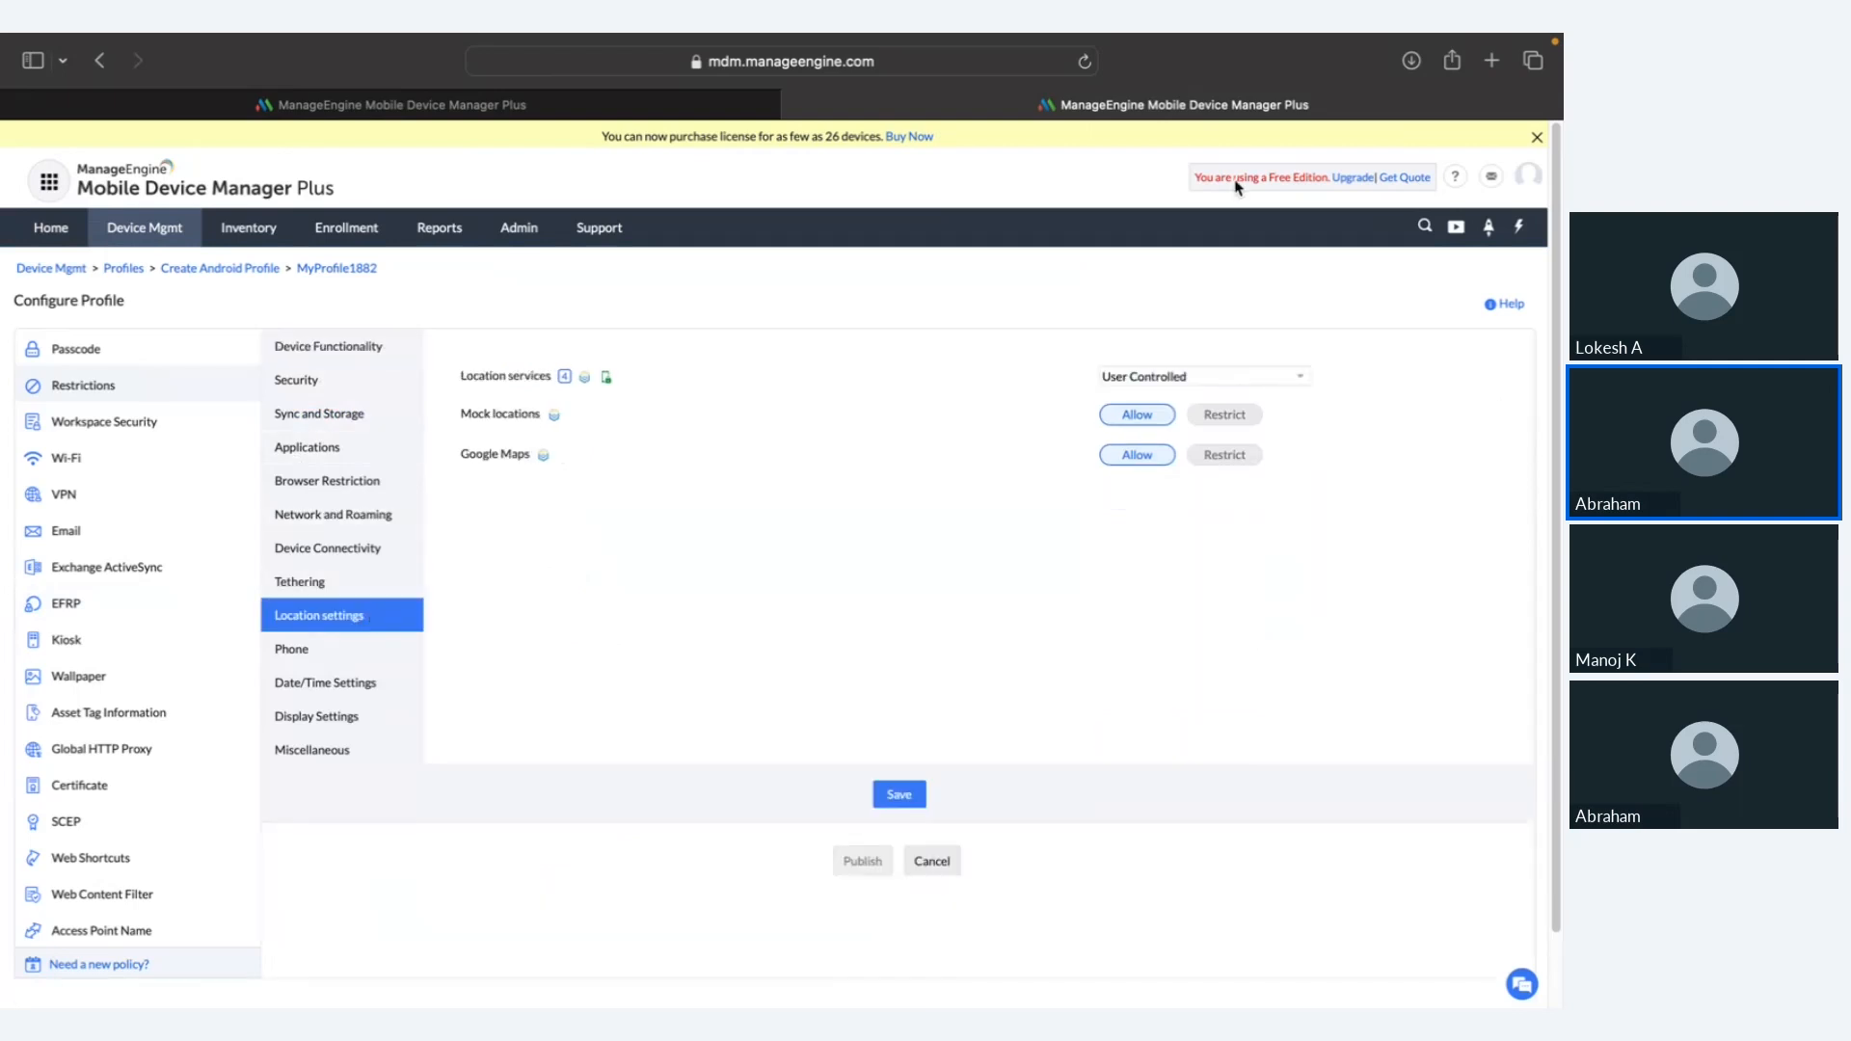
{"action": "left_click", "coordinate": [1268, 378]}
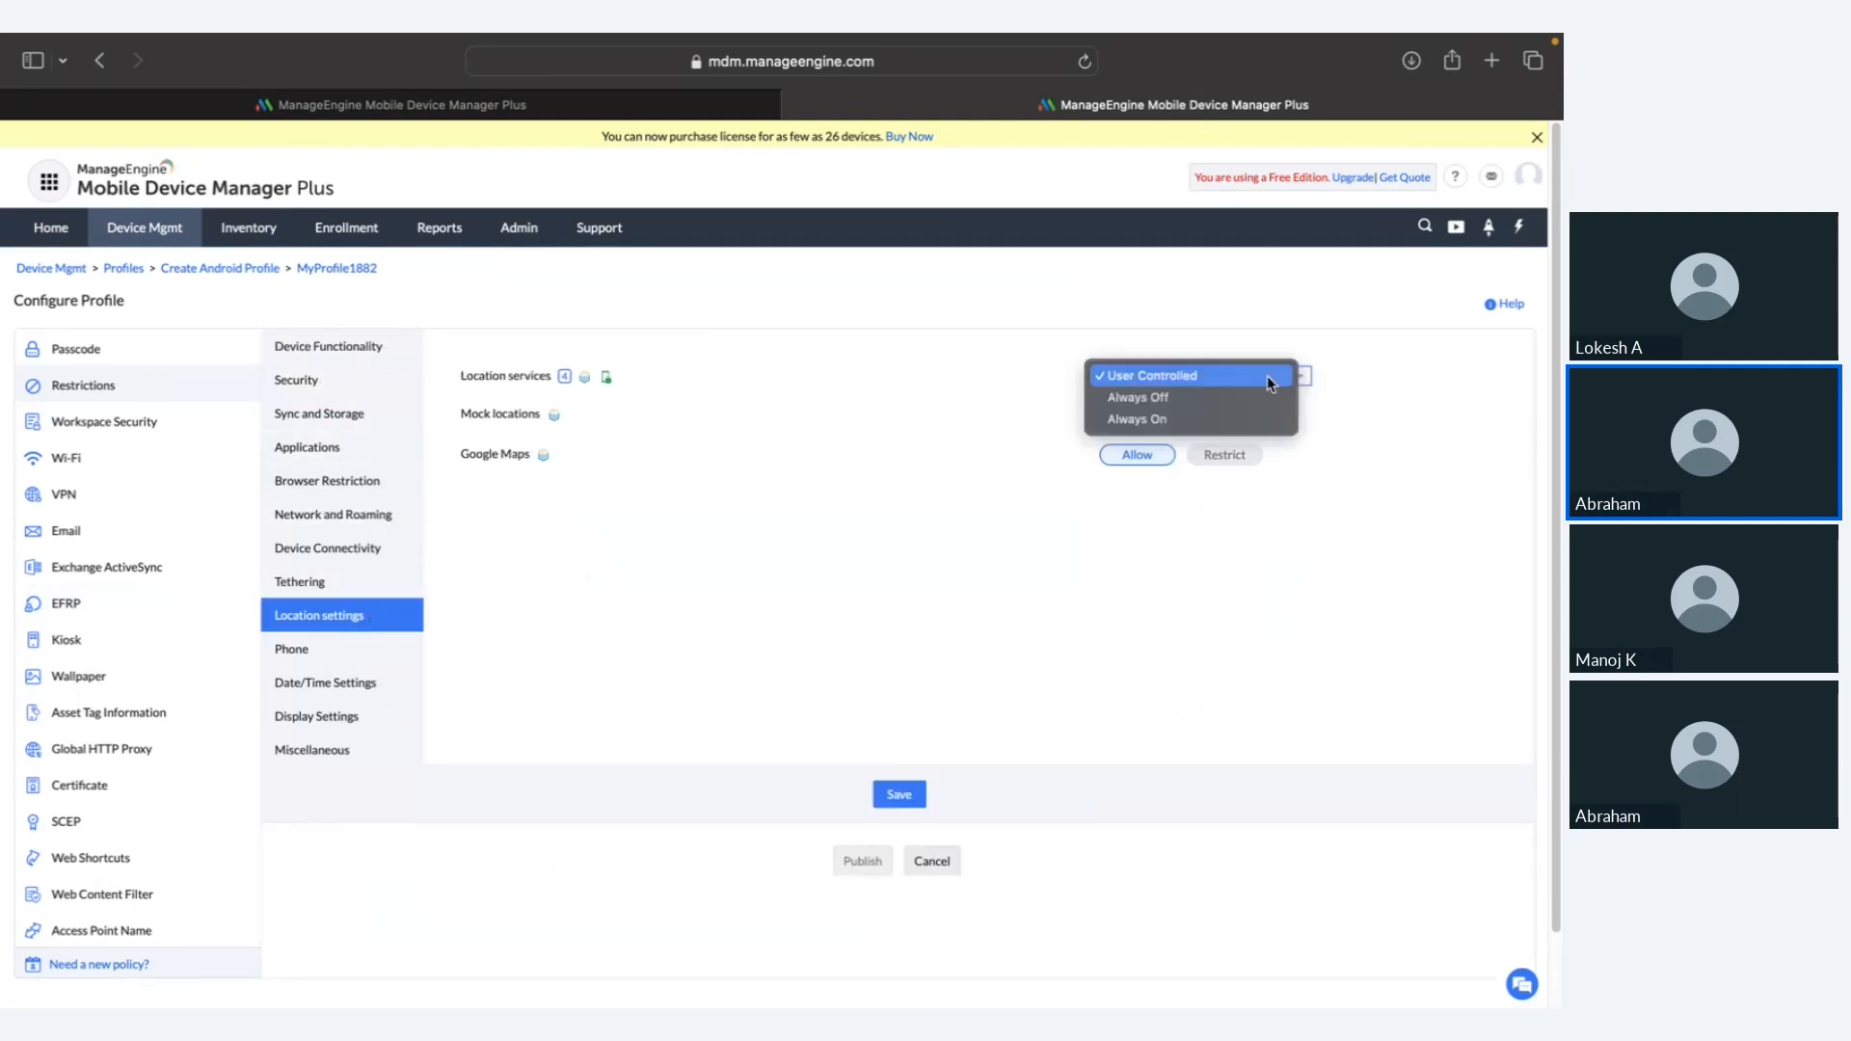
{"action": "left_click", "coordinate": [1238, 424]}
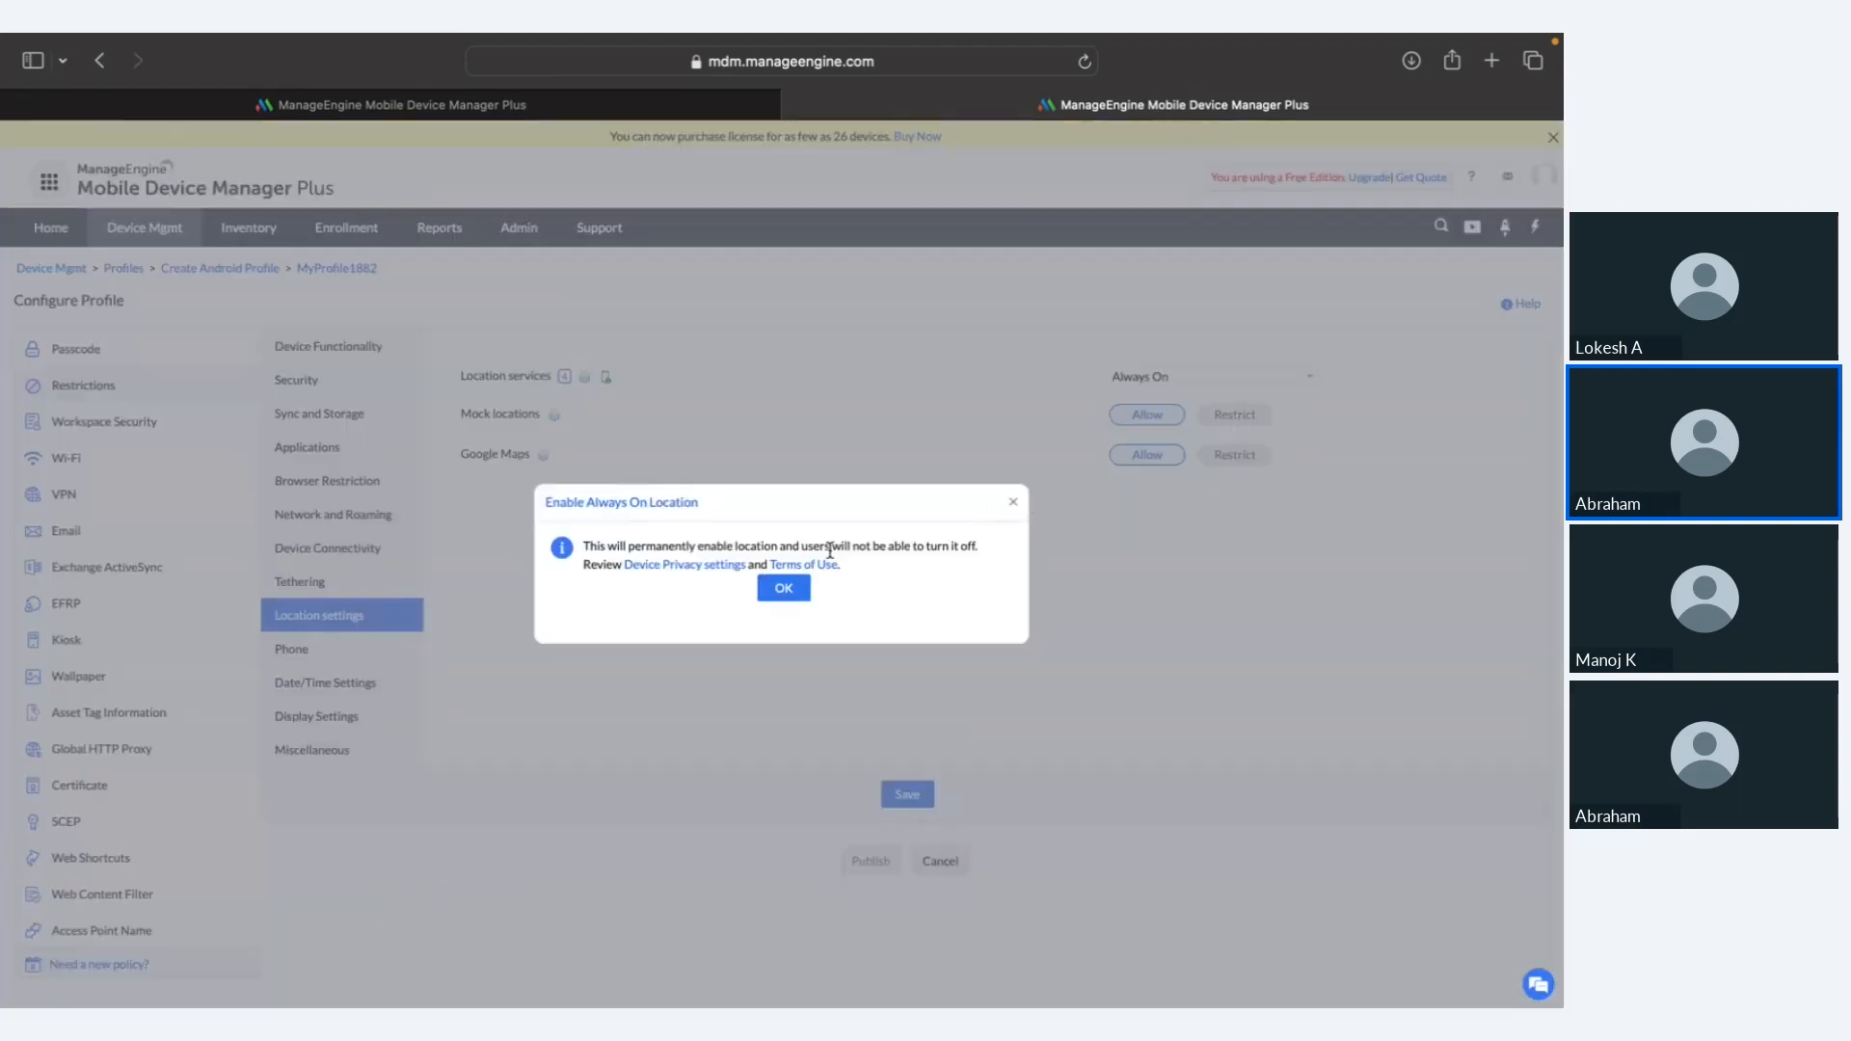
{"action": "left_click_drag", "start_coordinate": [779, 546], "coordinate": [1003, 536]}
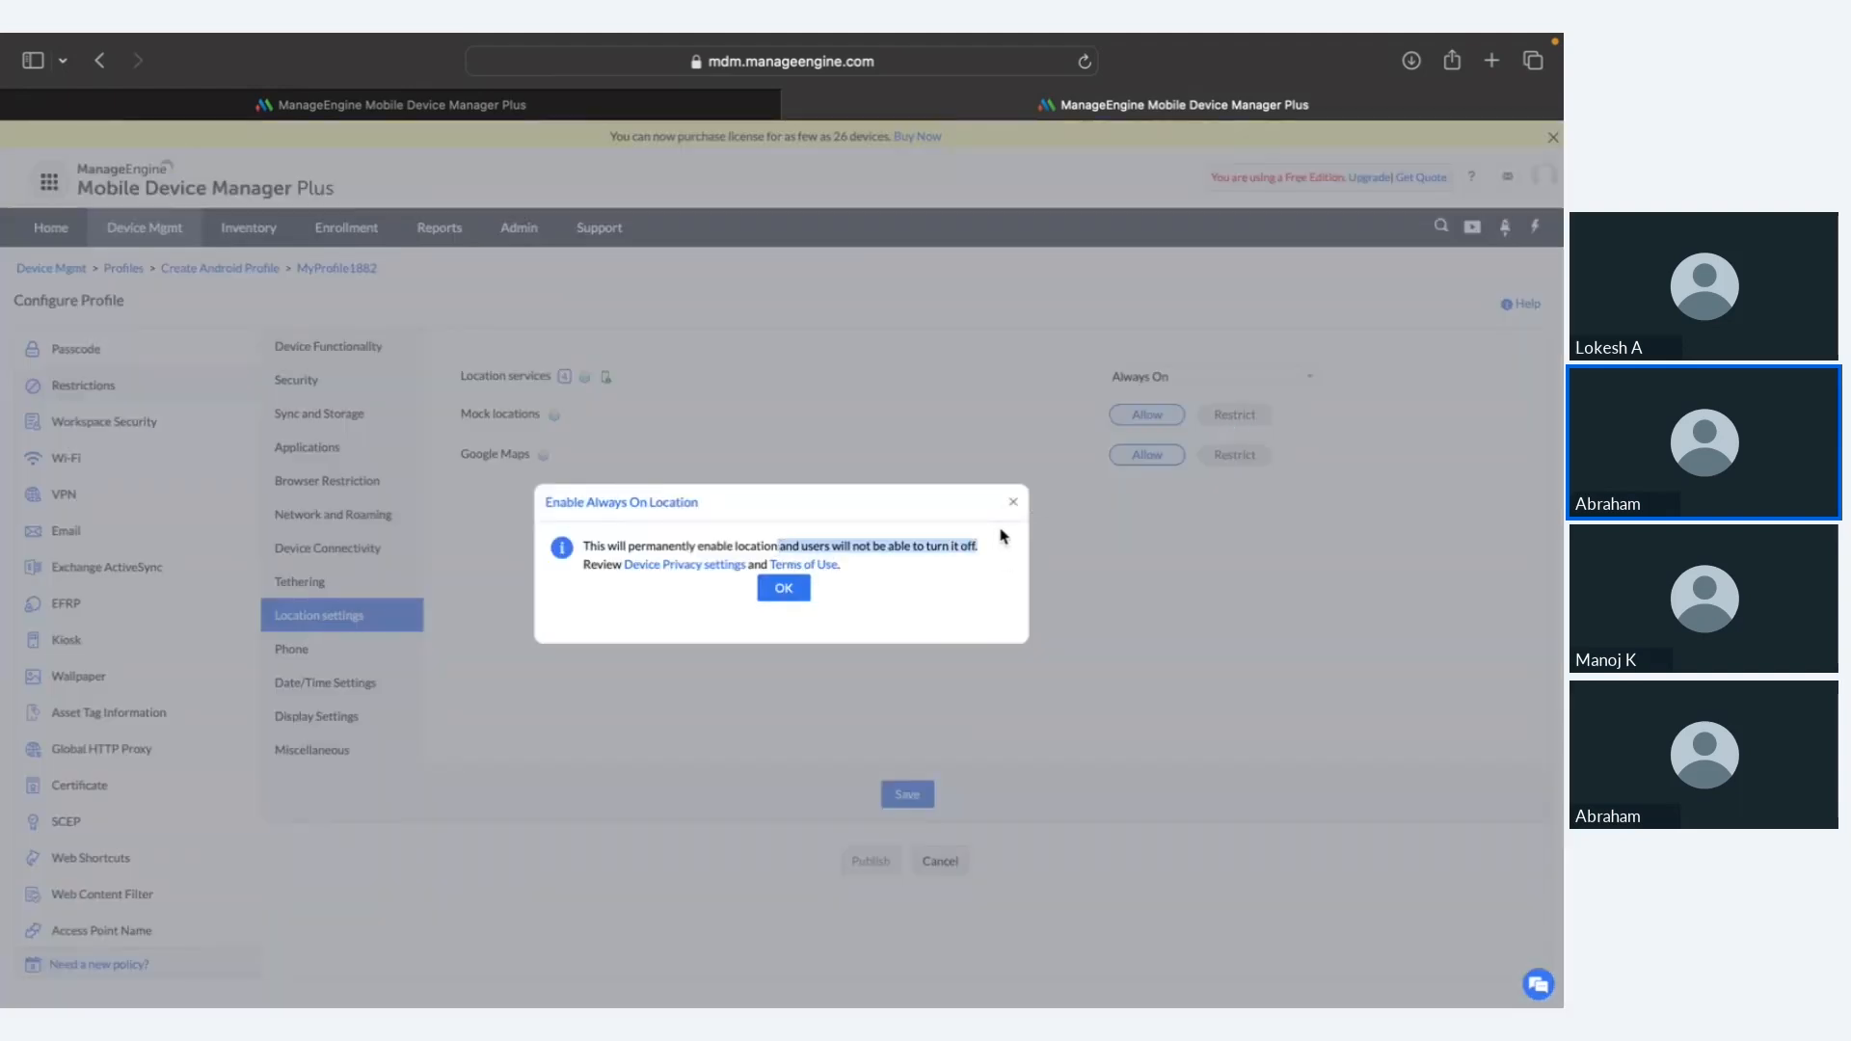
{"action": "left_click", "coordinate": [786, 595]}
{"action": "scroll", "coordinate": [774, 459], "scroll_direction": "left", "scroll_amount": 2}
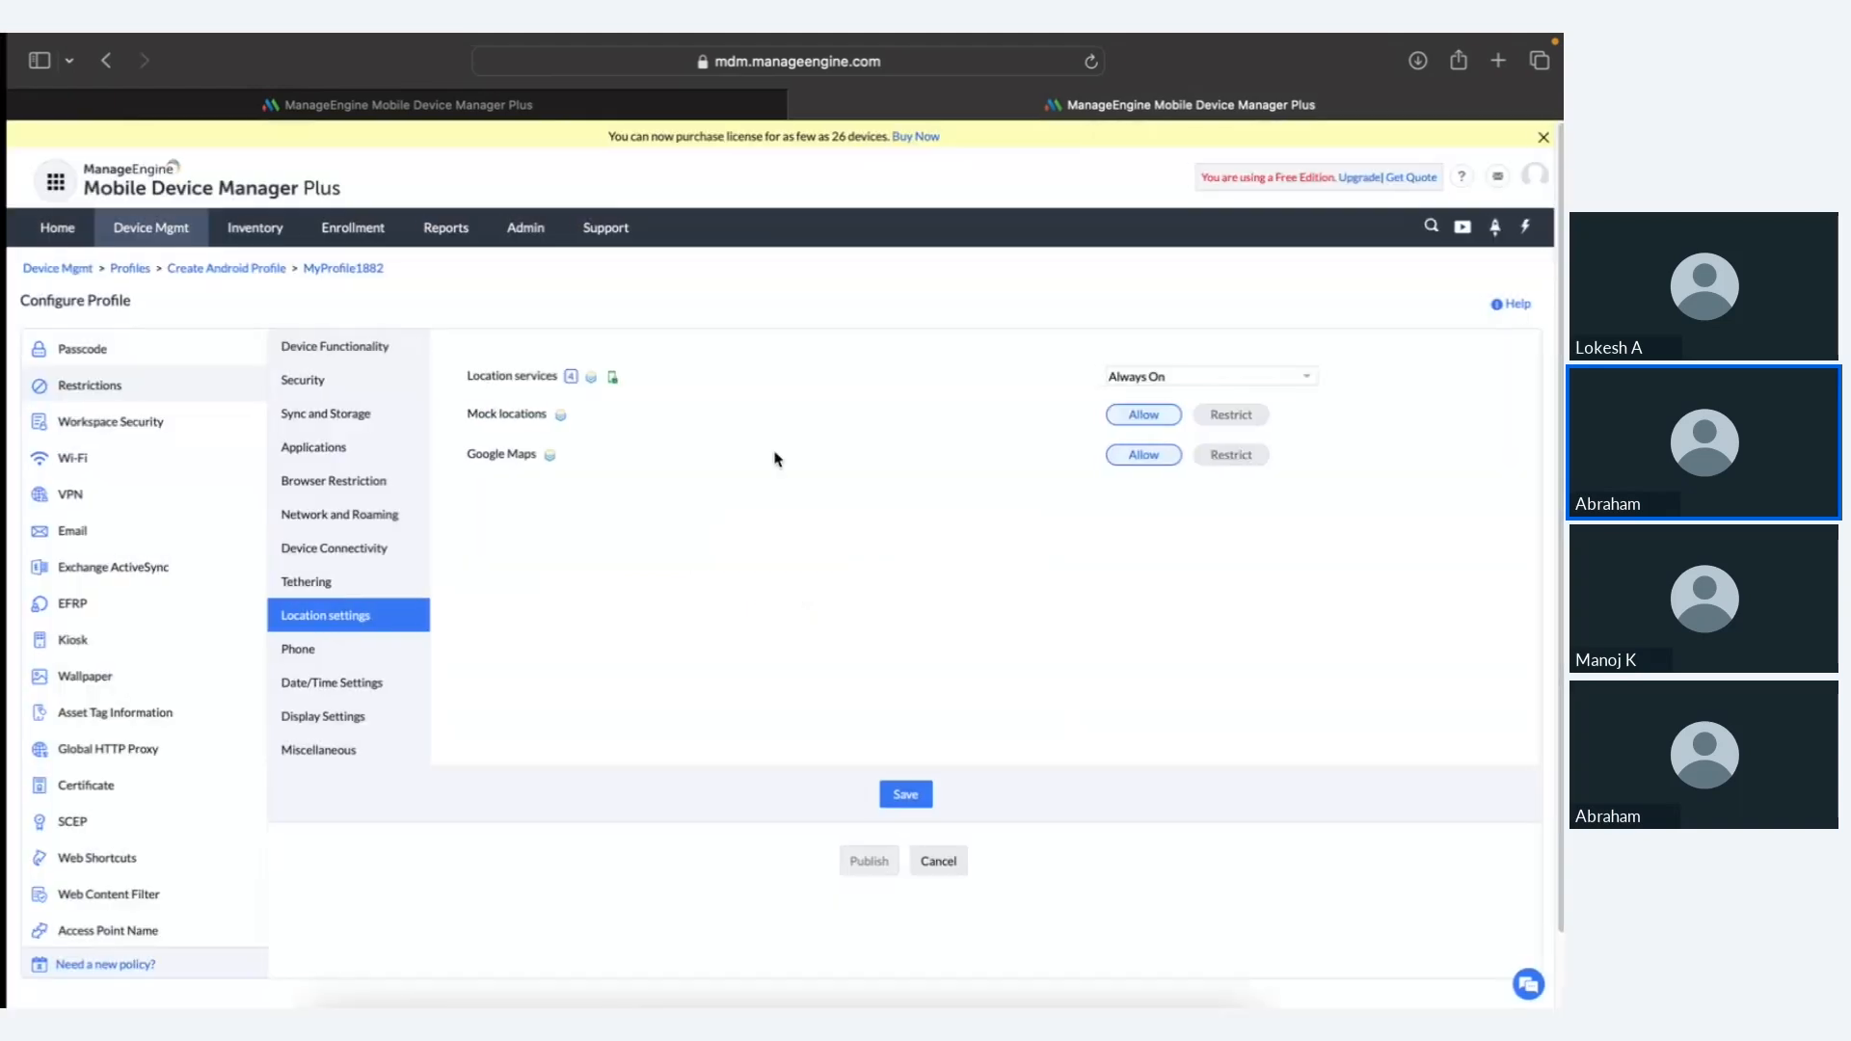
{"action": "scroll", "coordinate": [774, 459], "scroll_direction": "right", "scroll_amount": 2}
{"action": "scroll", "coordinate": [774, 459], "scroll_direction": "right", "scroll_amount": 5}
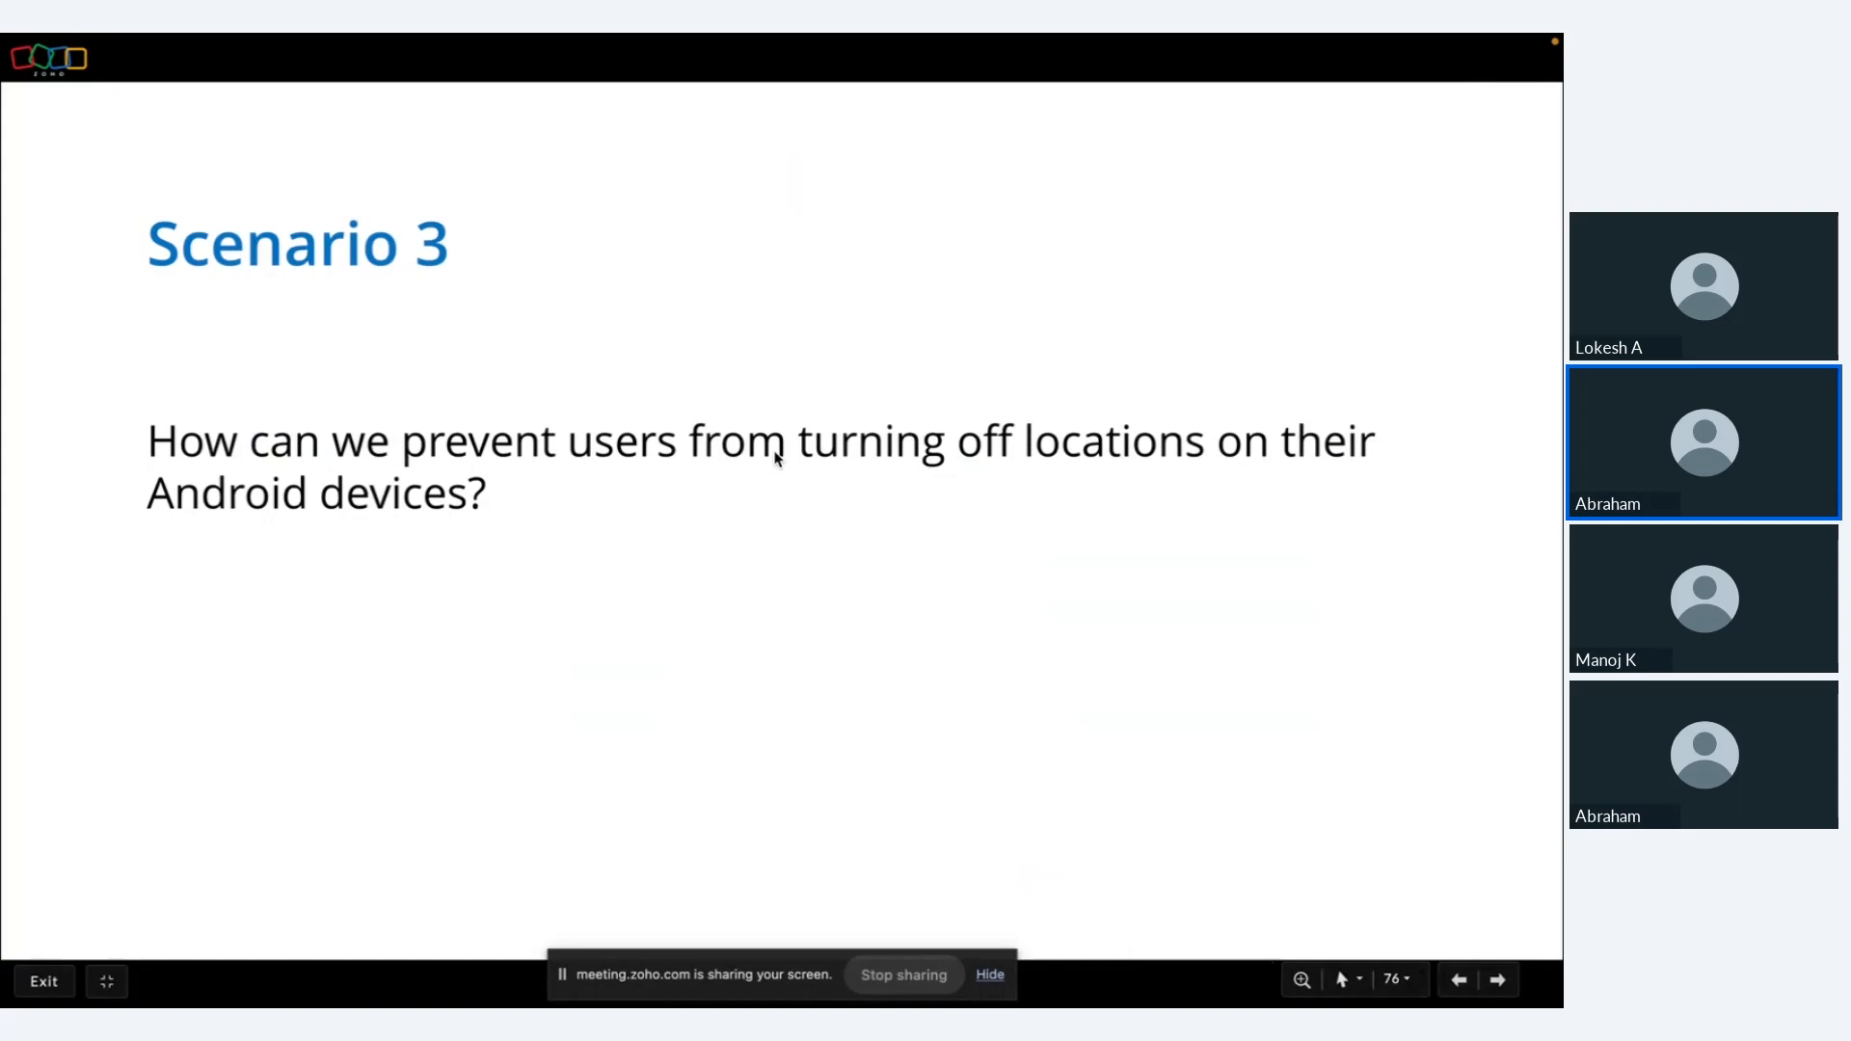
Step: Advance to the Rate us slide, then switch back to MyProfile1882's location settings
{"action": "key", "text": "Right"}
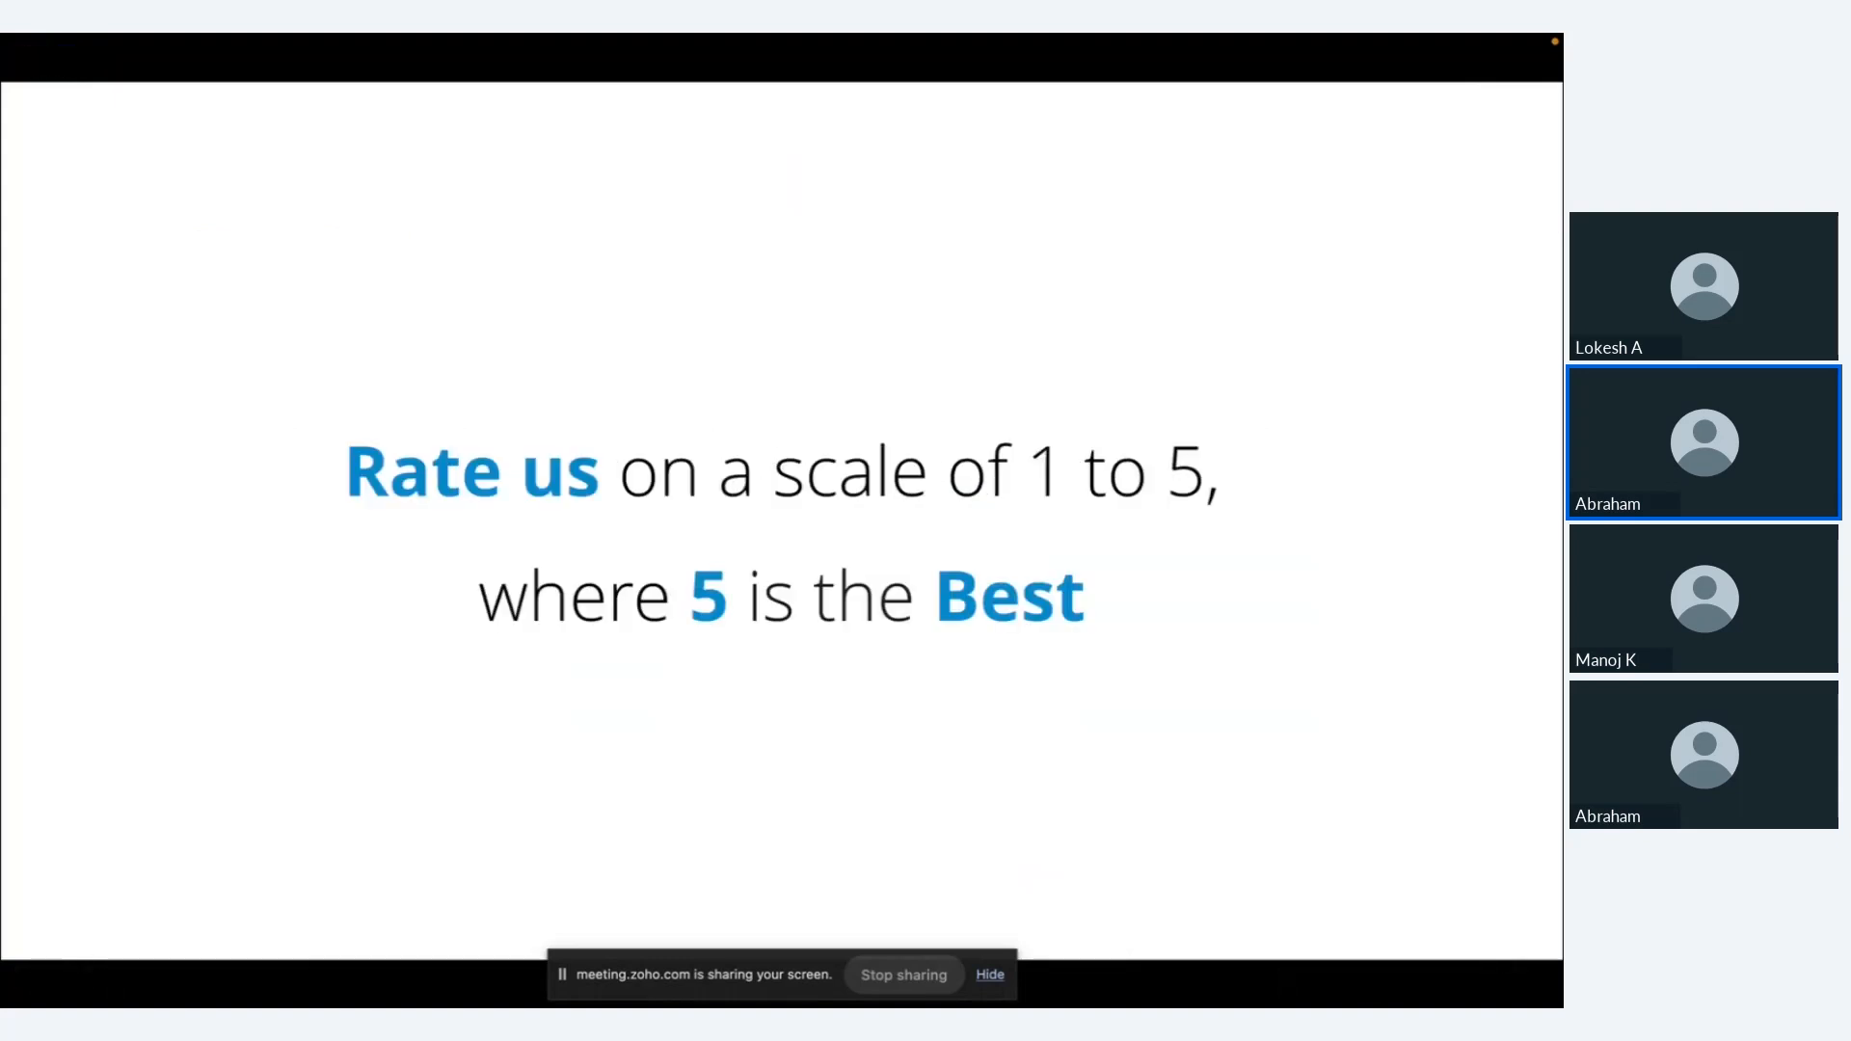
{"action": "key", "text": "ctrl+Left"}
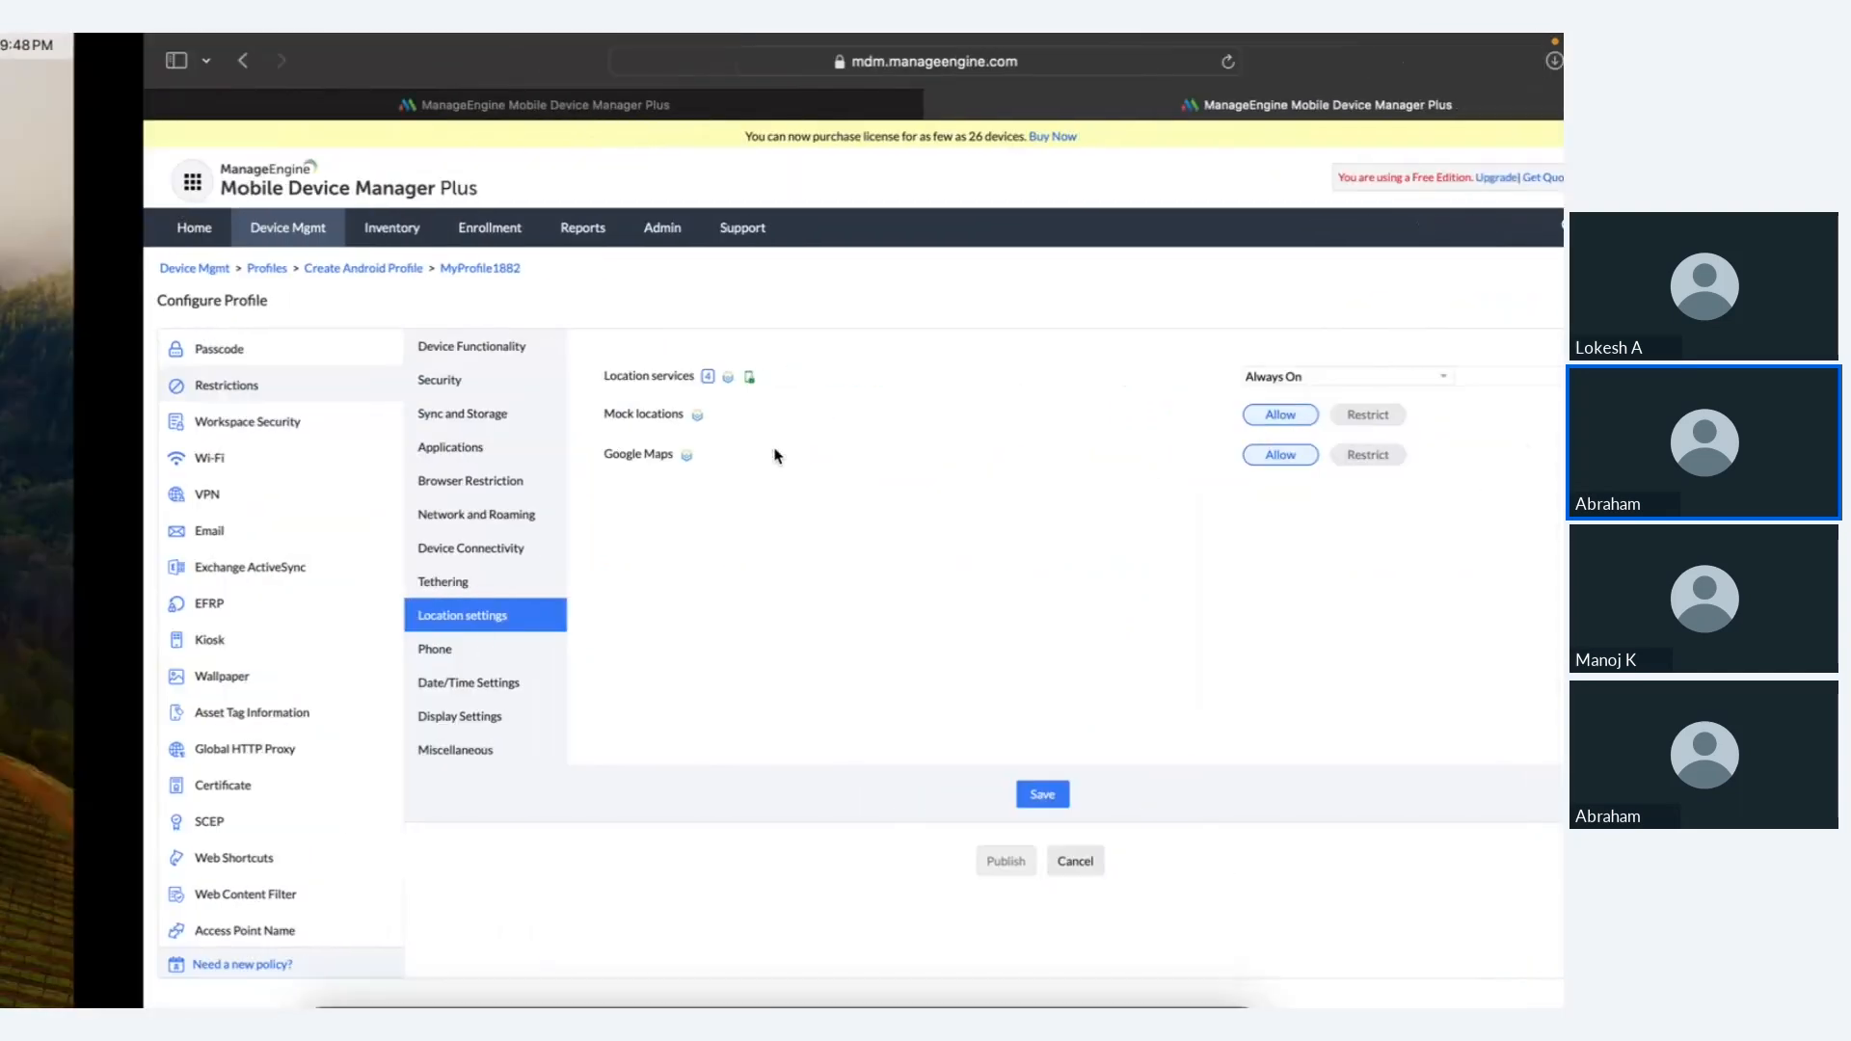
{"action": "key", "text": "ctrl+Right"}
Step: Show MyProfile1882's Always On location settings, then return to the 'Rate us on a scale of 1 to 5' slide
{"action": "key", "text": "ctrl+Left"}
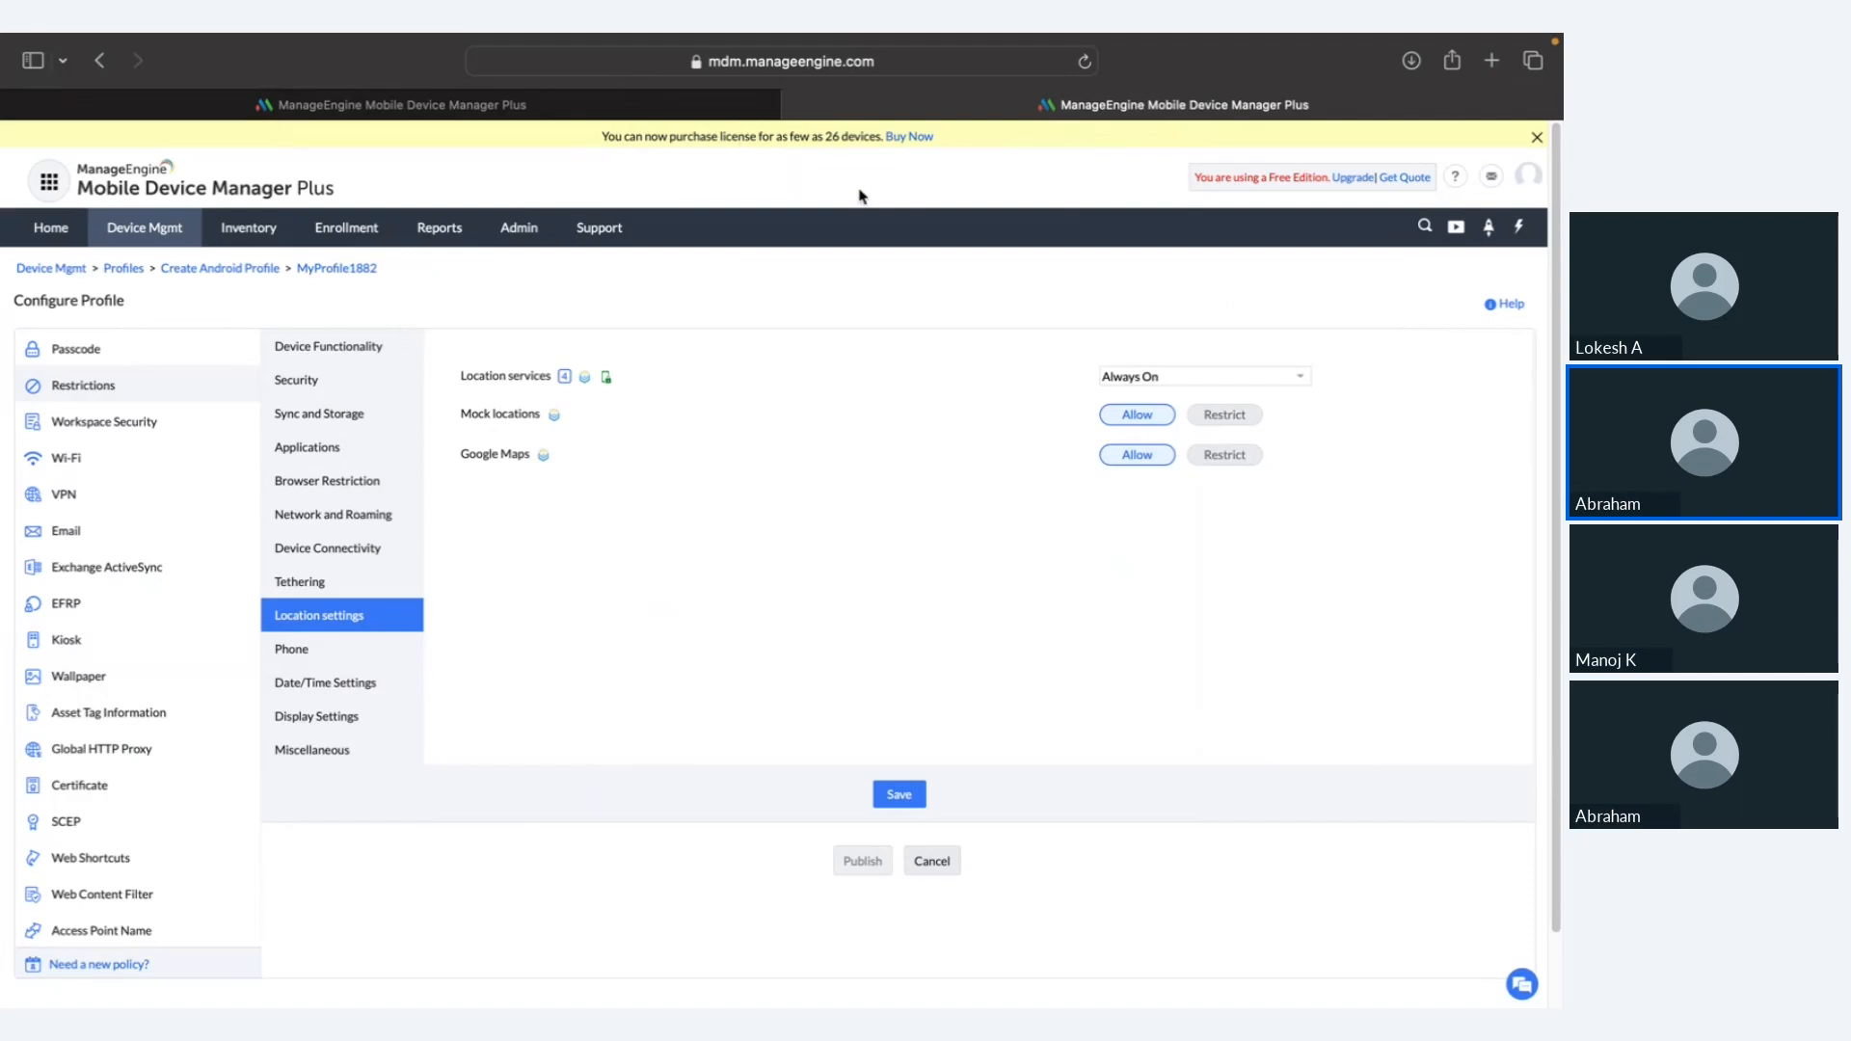
{"action": "key", "text": "ctrl+Right"}
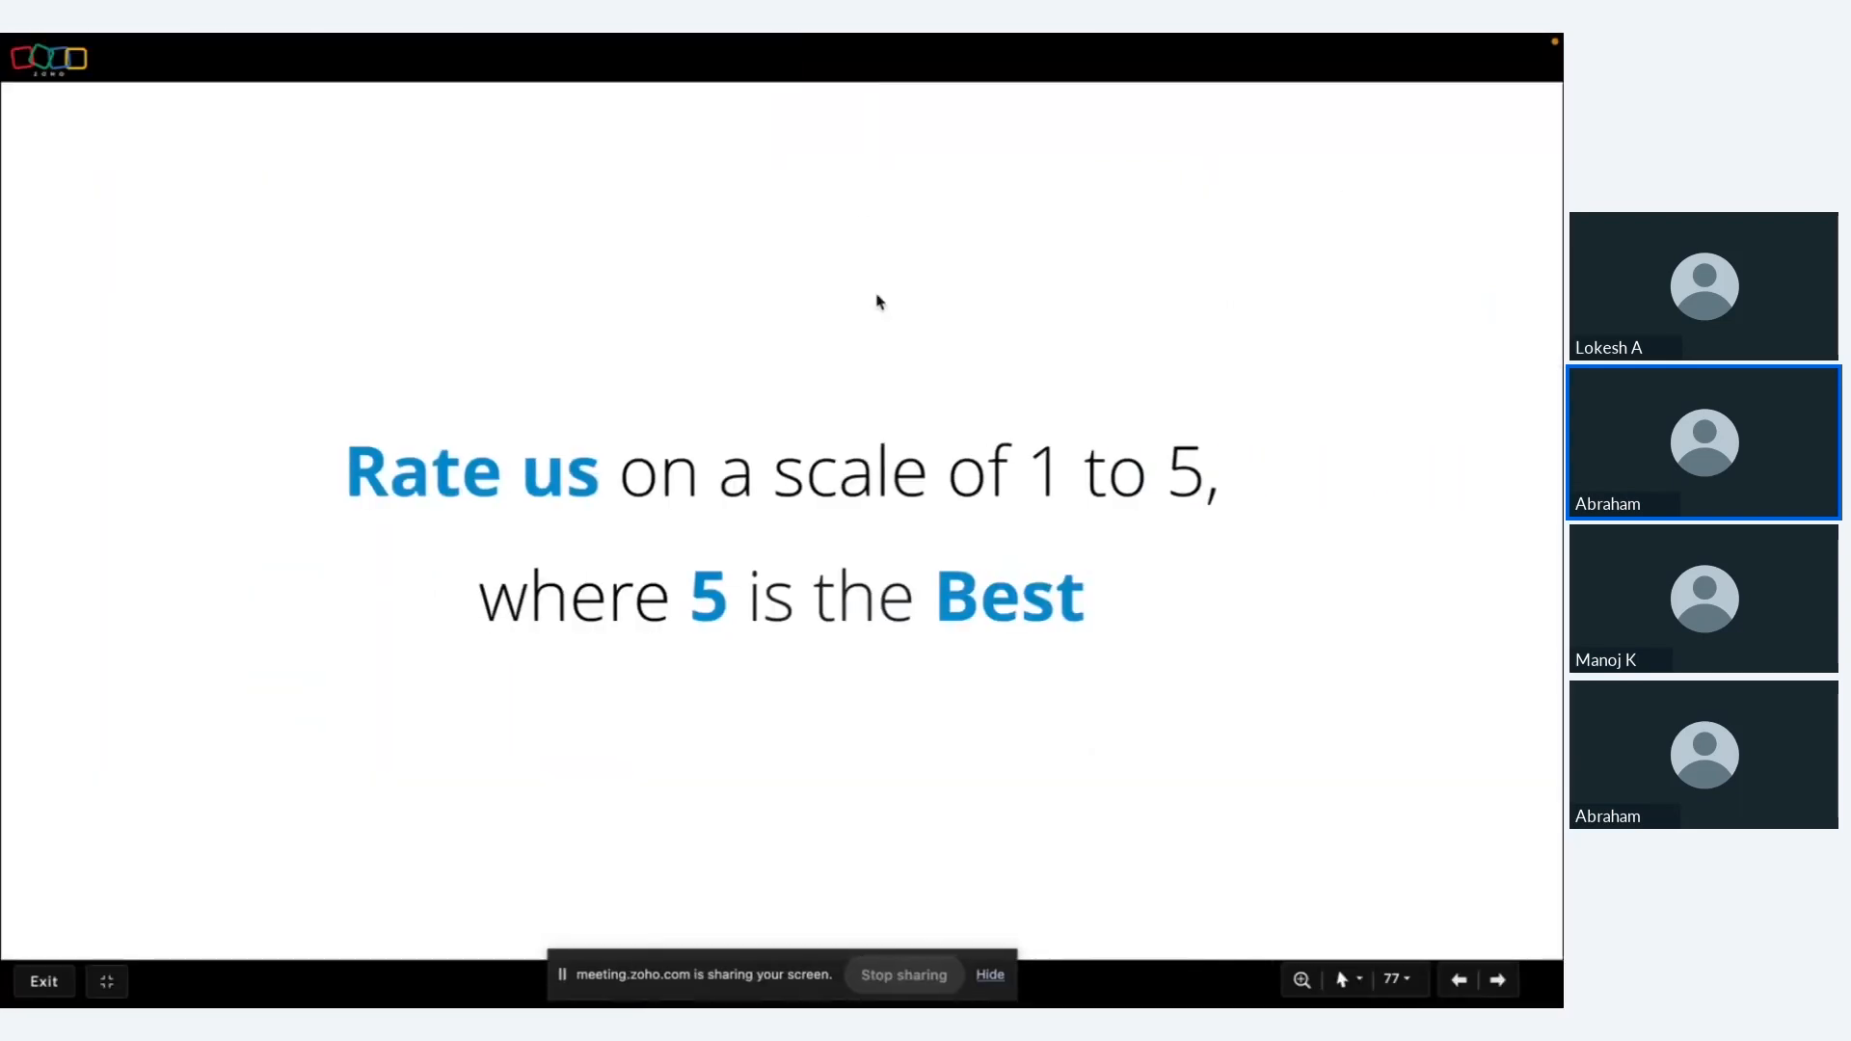